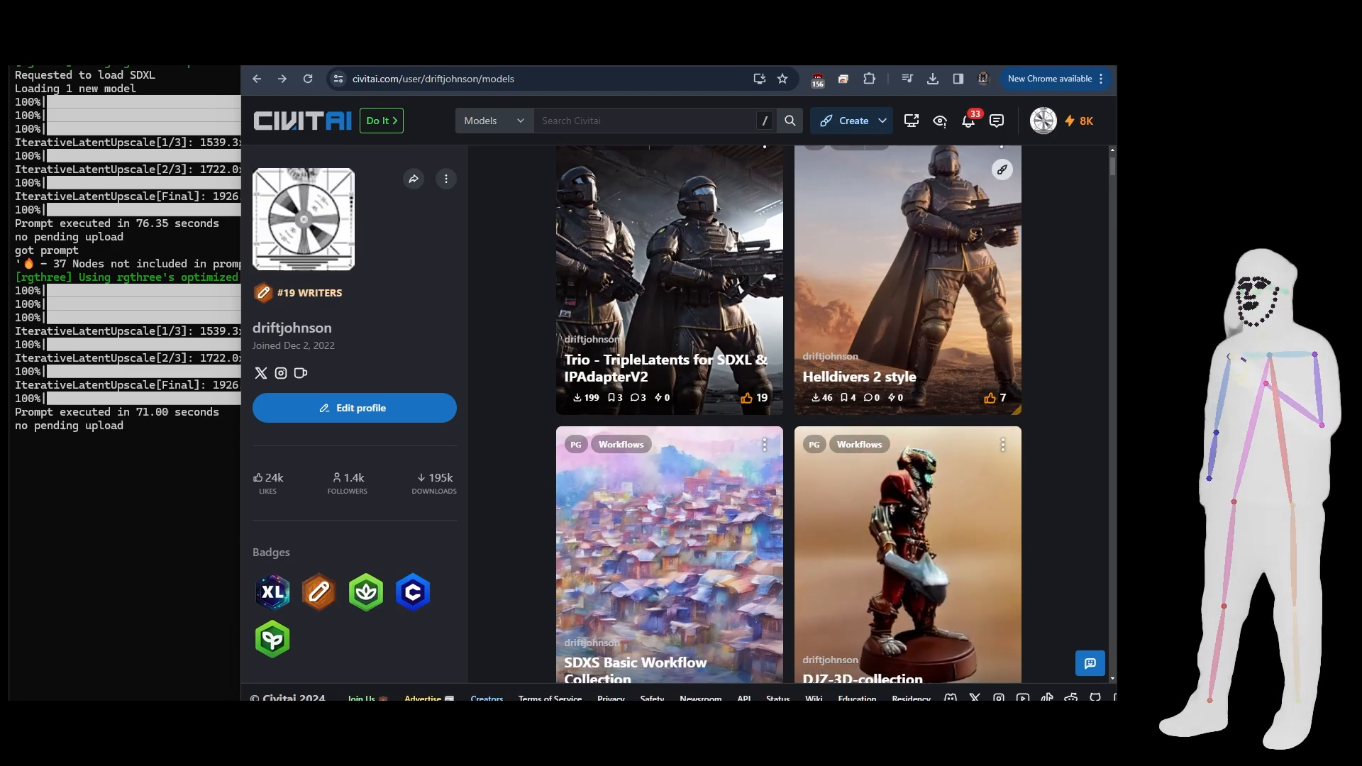
# - Show the v4 version of the Trio - TripleLatents for SDXL & IPAdapterV2 model and browse its sample images
pyautogui.click(477, 57)
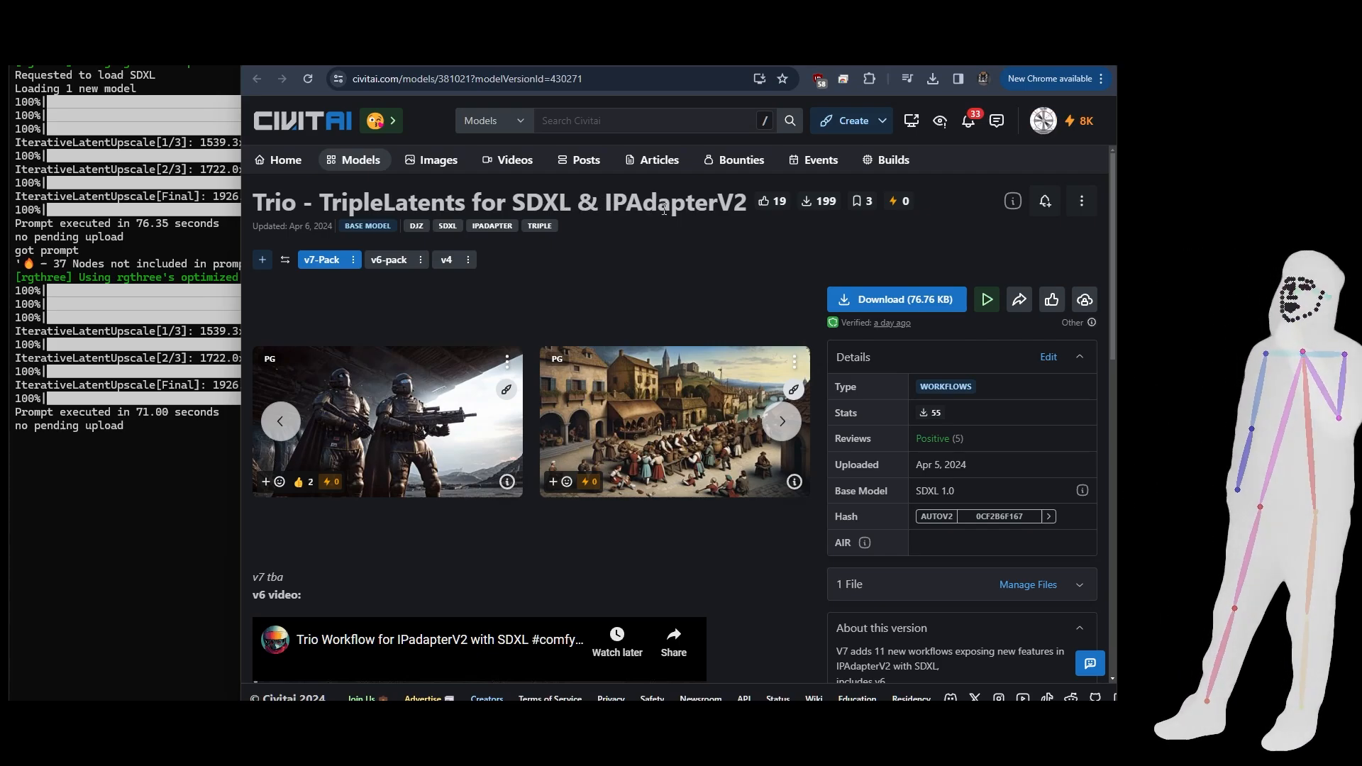
pyautogui.click(444, 261)
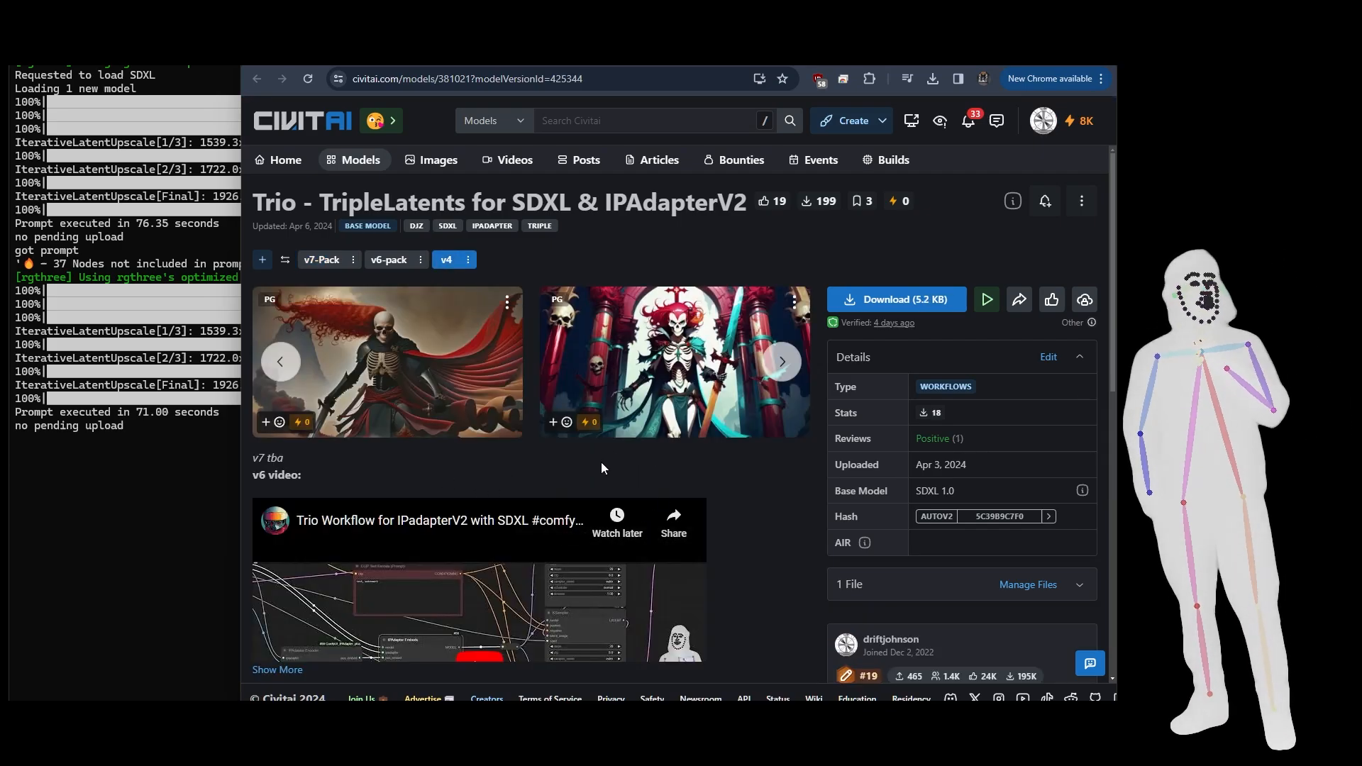
pyautogui.click(780, 362)
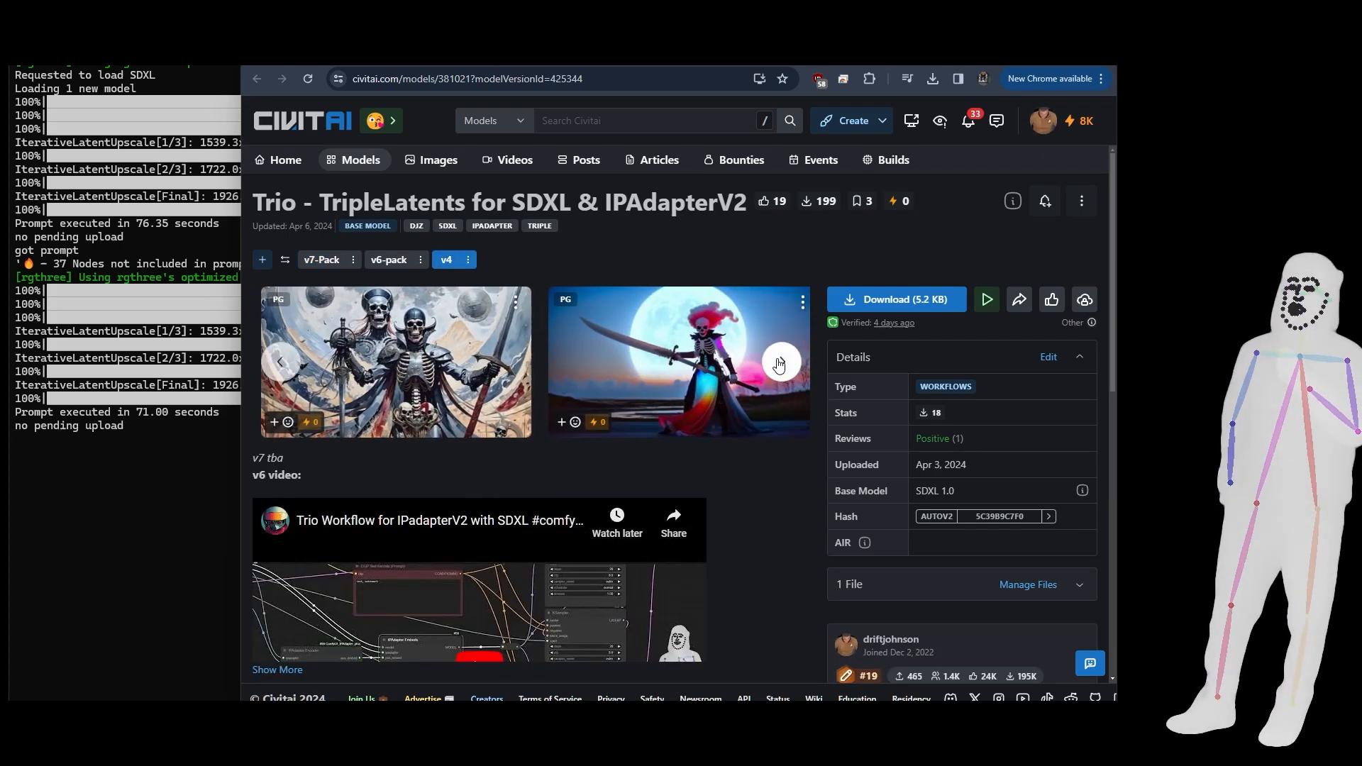
pyautogui.scroll(-2, 735, 444)
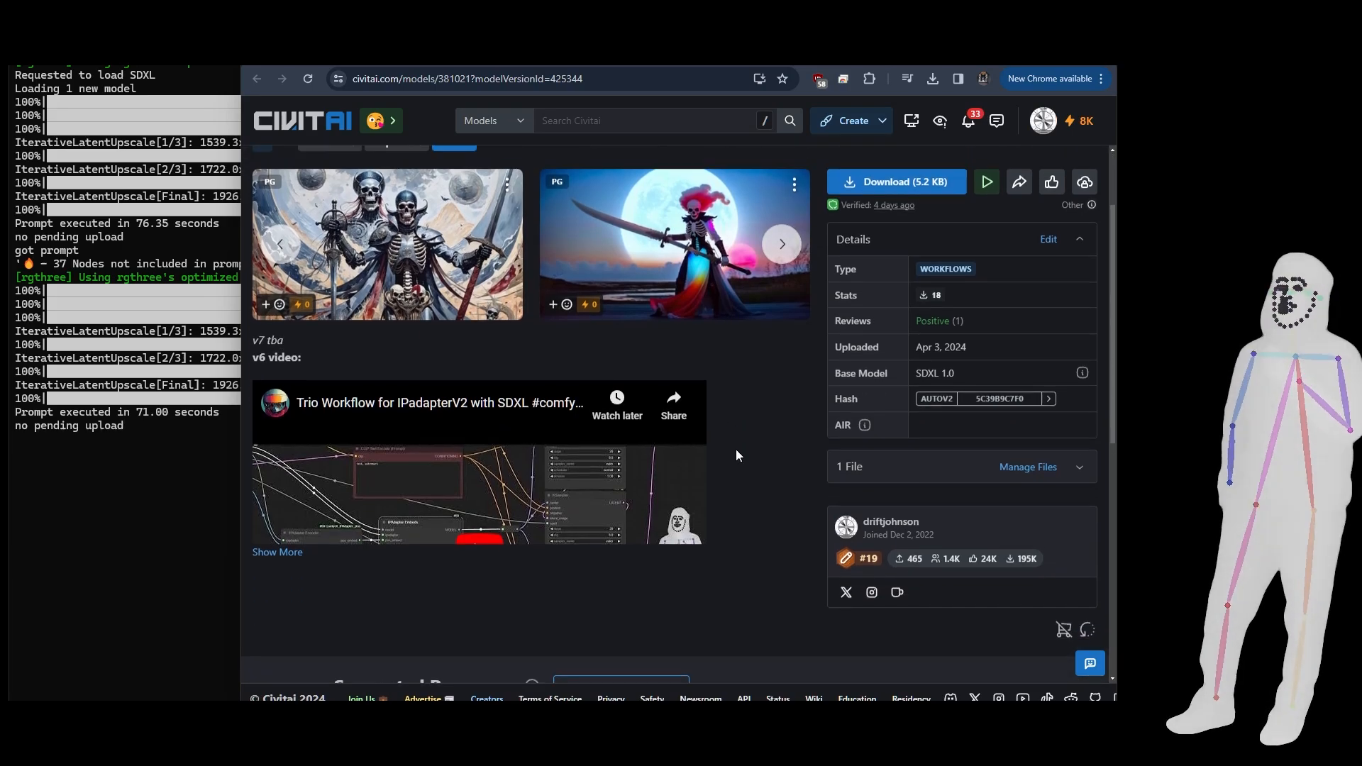
pyautogui.scroll(2, 735, 449)
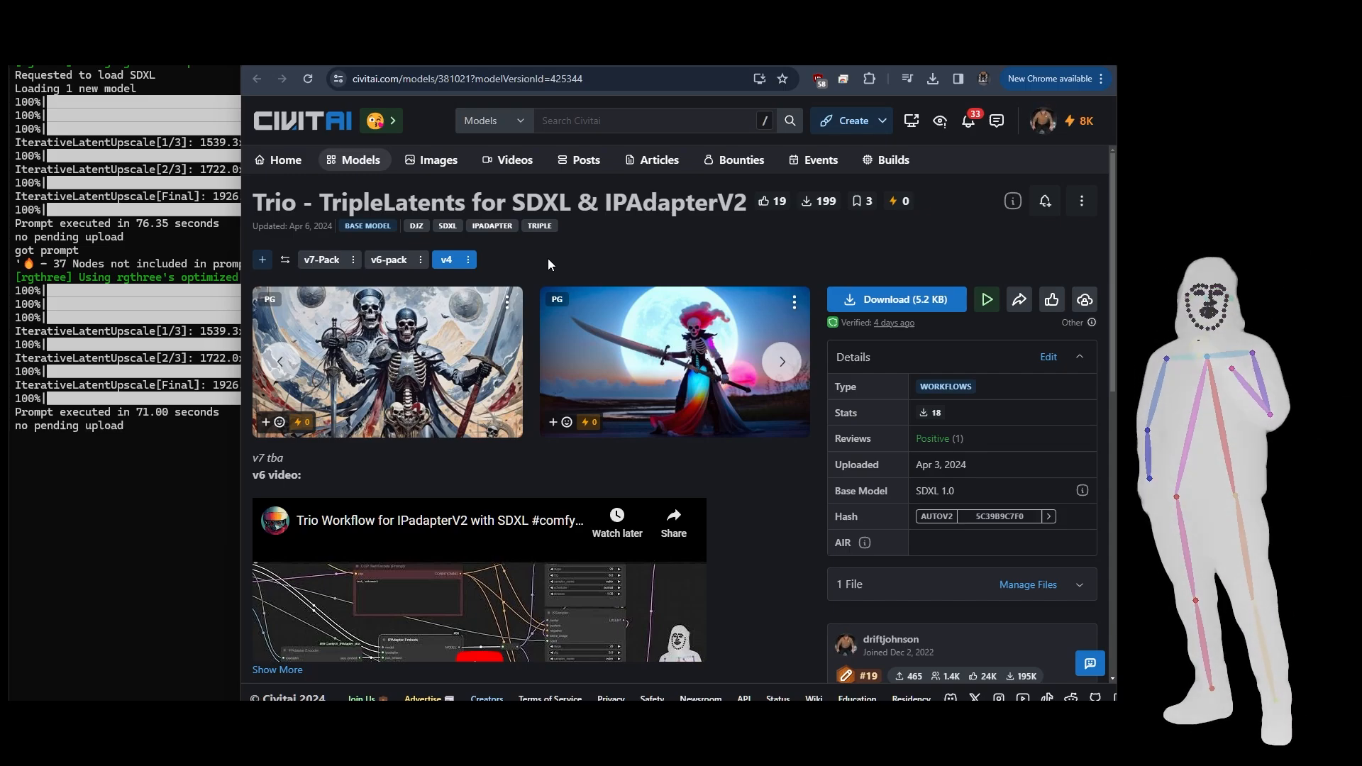
pyautogui.moveTo(607, 198); pyautogui.dragTo(743, 204)
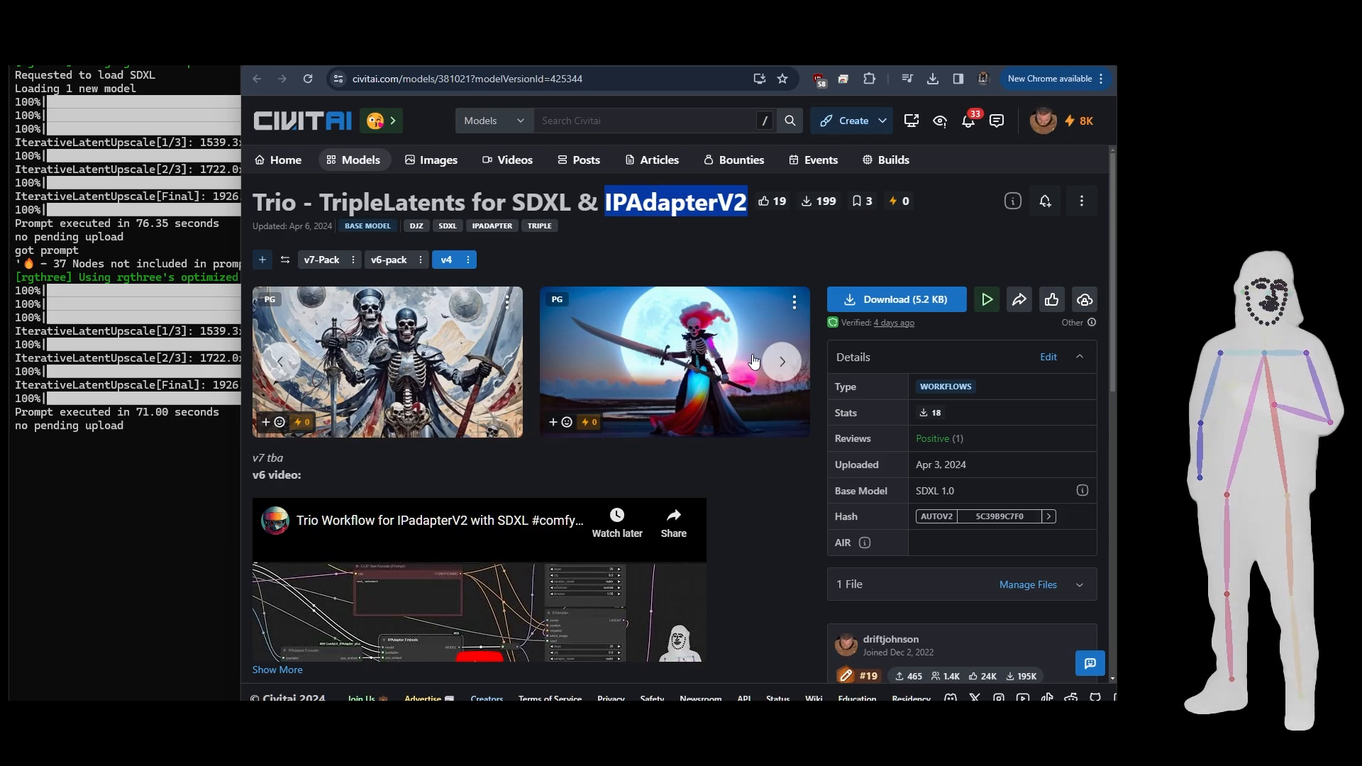
pyautogui.click(281, 363)
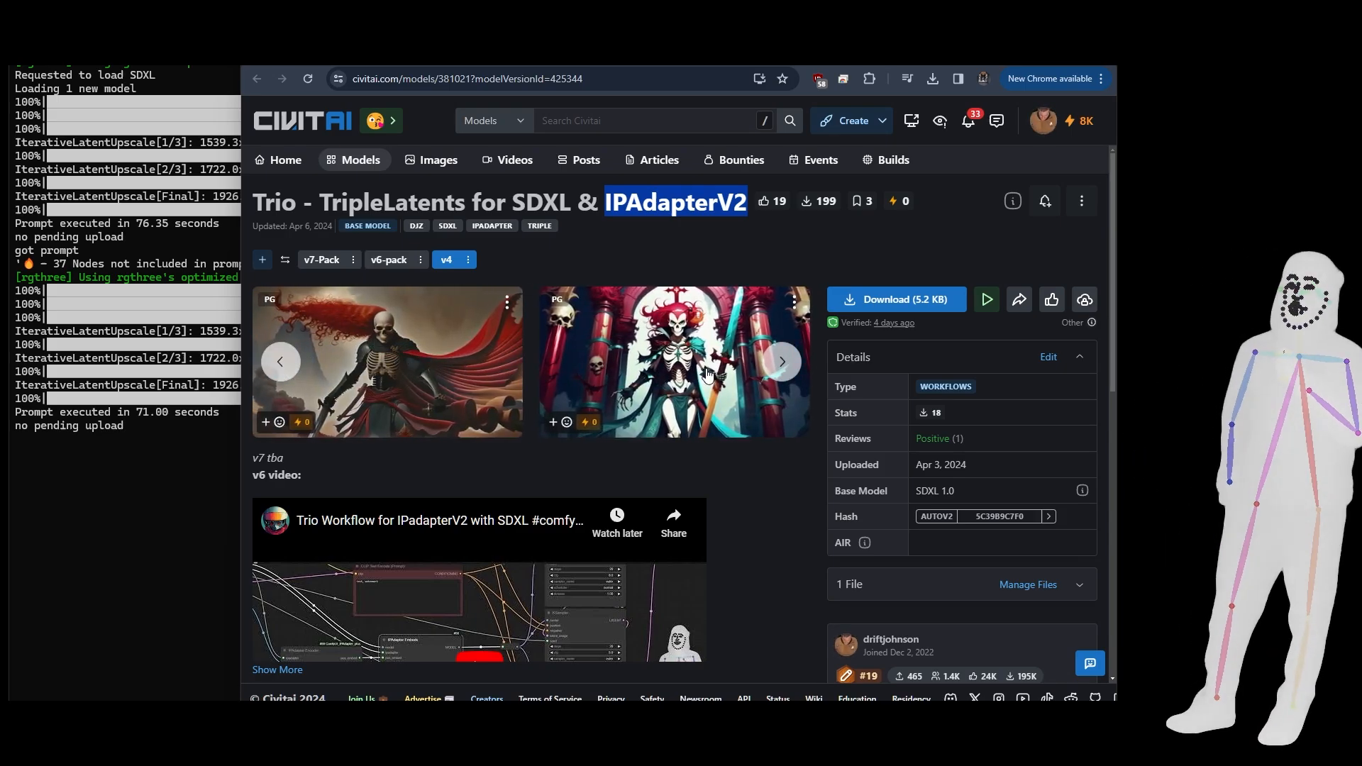
pyautogui.click(791, 370)
pyautogui.click(787, 365)
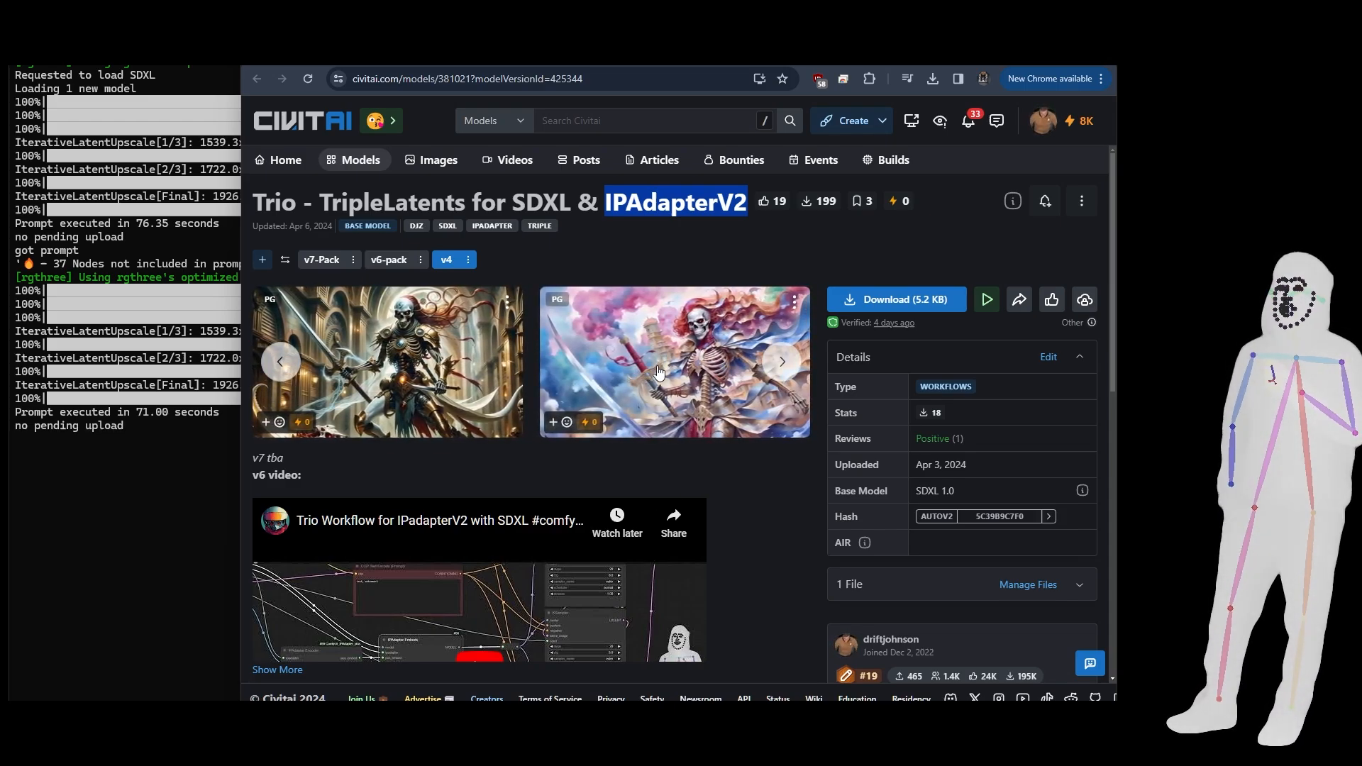
# - Show the model's v6-pack version, then switch to File Explorer and sort the V6 folder's workflow files by name
pyautogui.click(387, 260)
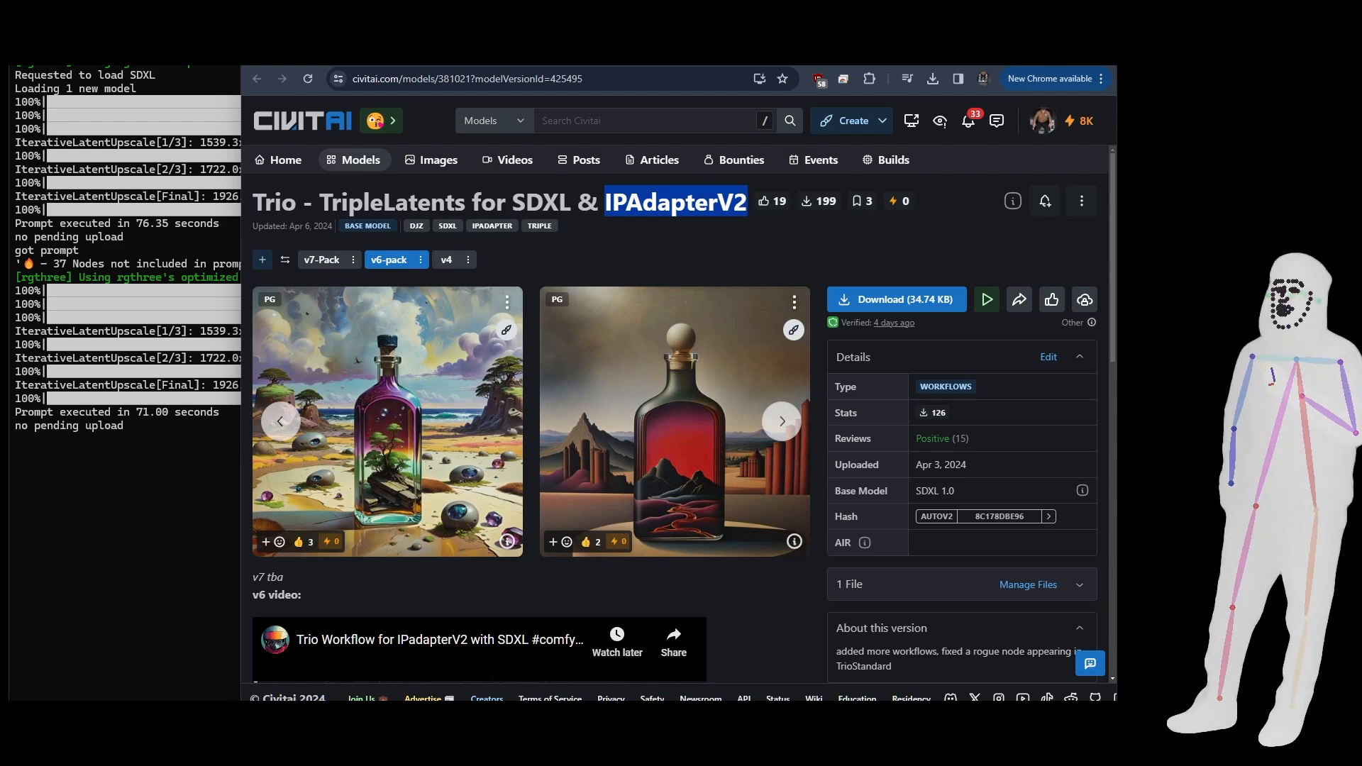
pyautogui.hotkey('alt', 'Tab')
pyautogui.moveTo(647, 263); pyautogui.dragTo(1145, 192)
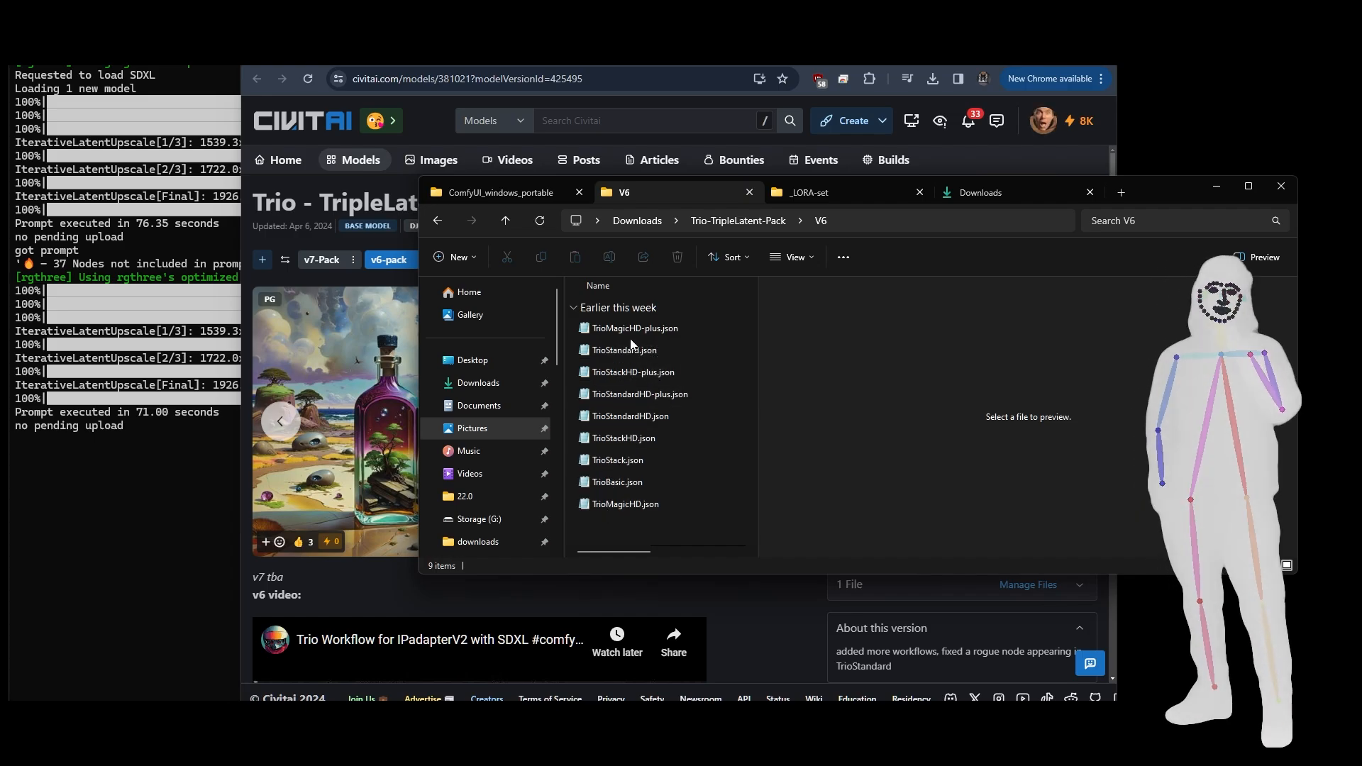
pyautogui.click(611, 288)
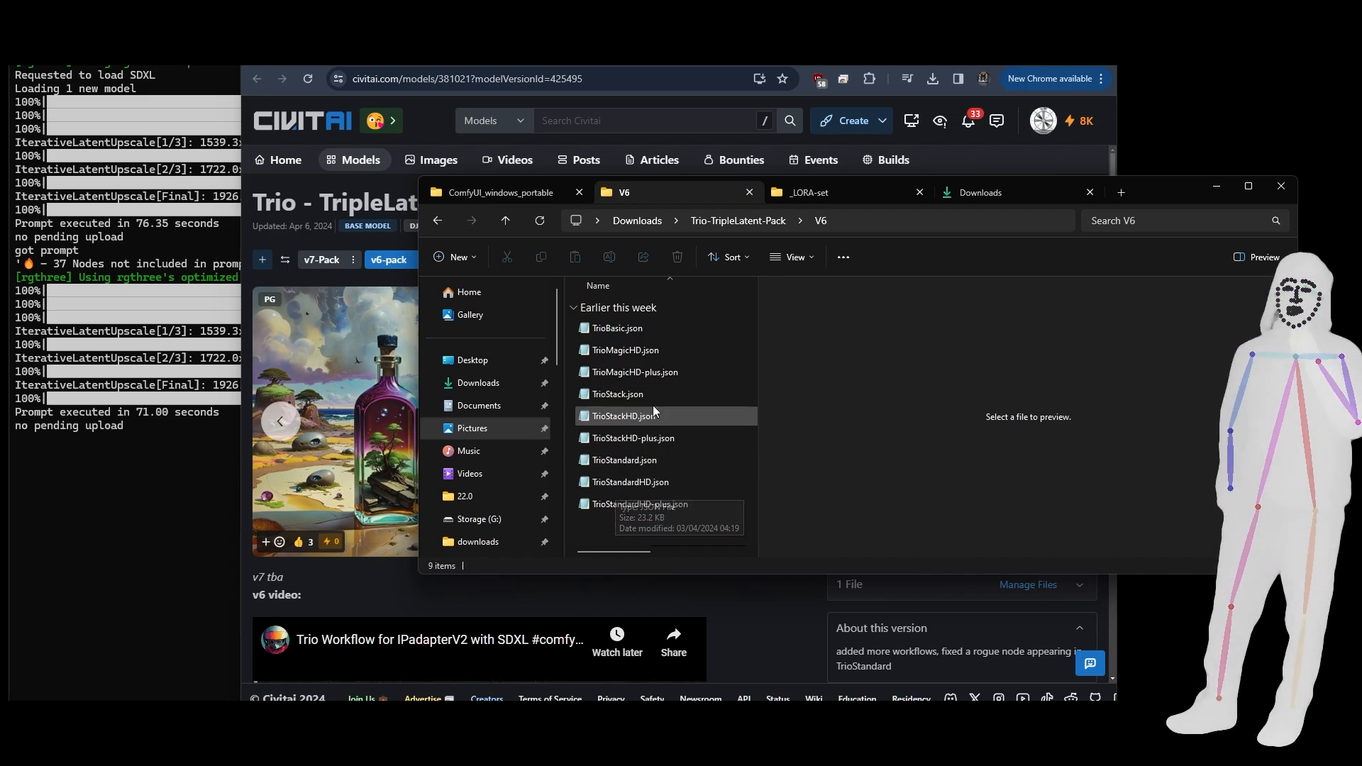
# - Expand the model description on the Civitai page and read the v7-Pack and V6 workflow lists
pyautogui.scroll(-6, 341, 572)
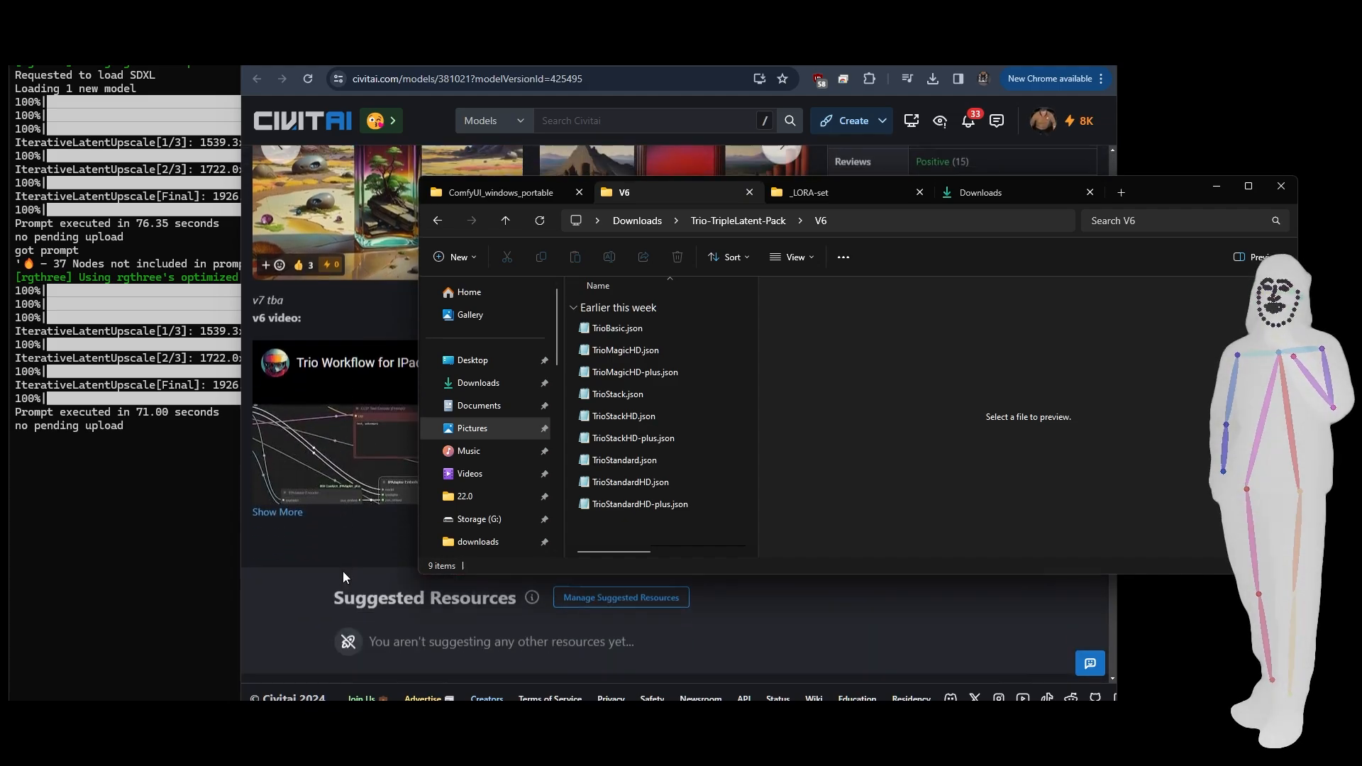
pyautogui.click(278, 363)
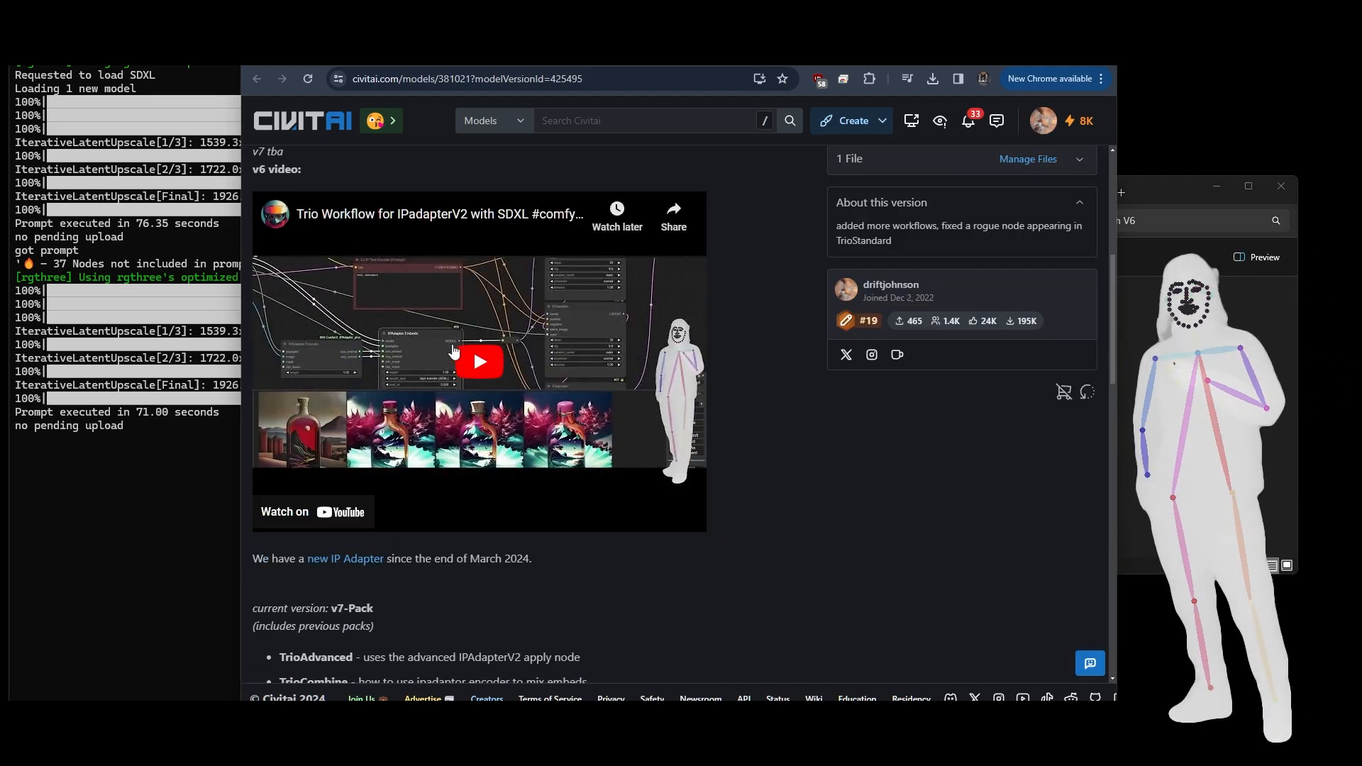
pyautogui.scroll(-5, 474, 348)
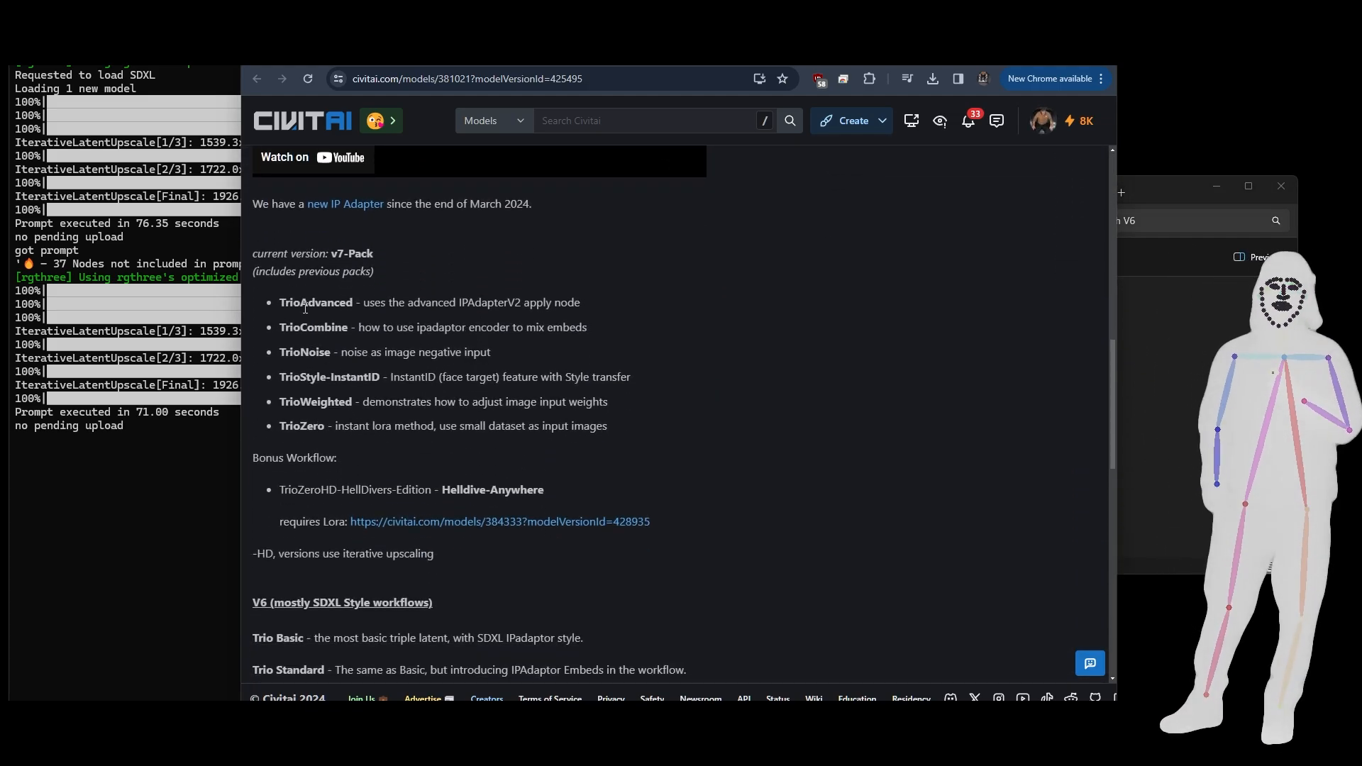
pyautogui.scroll(-4, 467, 365)
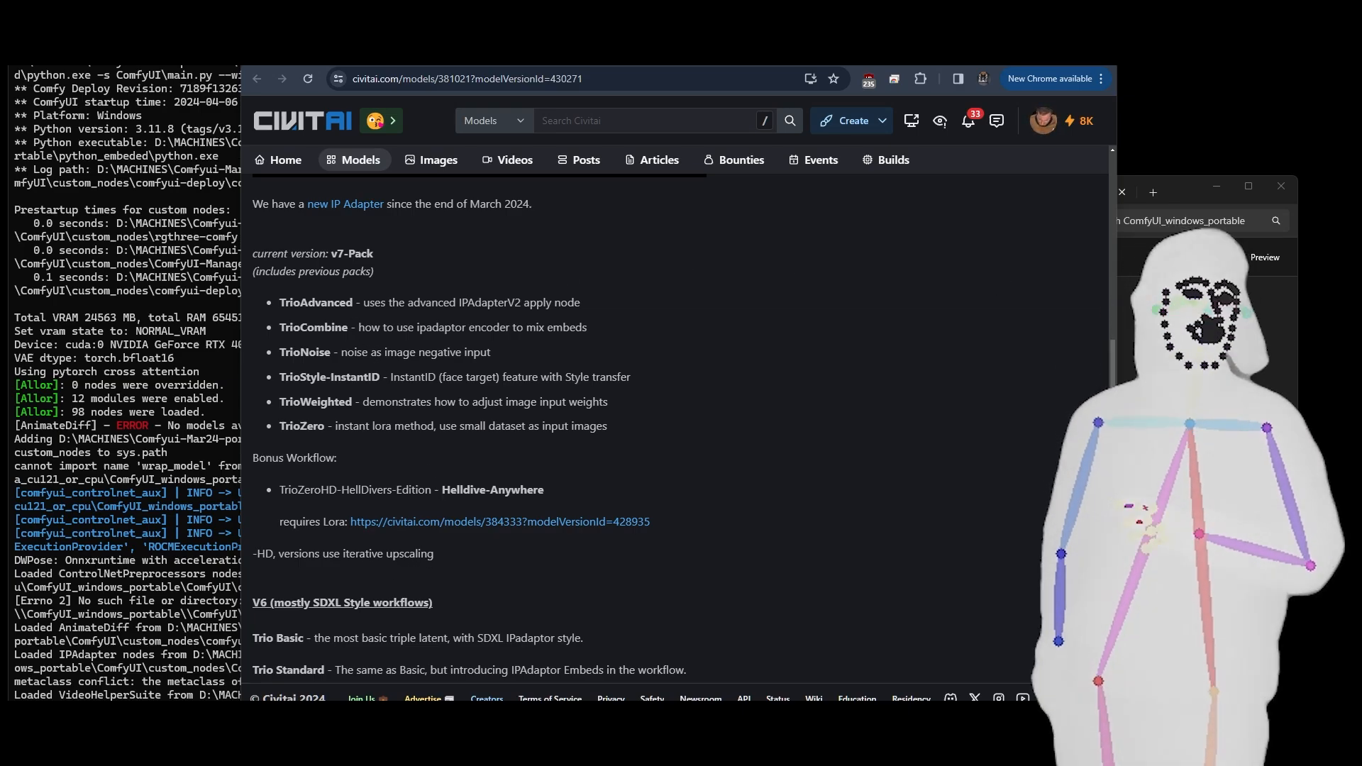
# - Switch to File Explorer, open the V7 folder of Trio-TripleLatent-Pack and review its workflow files
pyautogui.click(1171, 355)
pyautogui.click(628, 190)
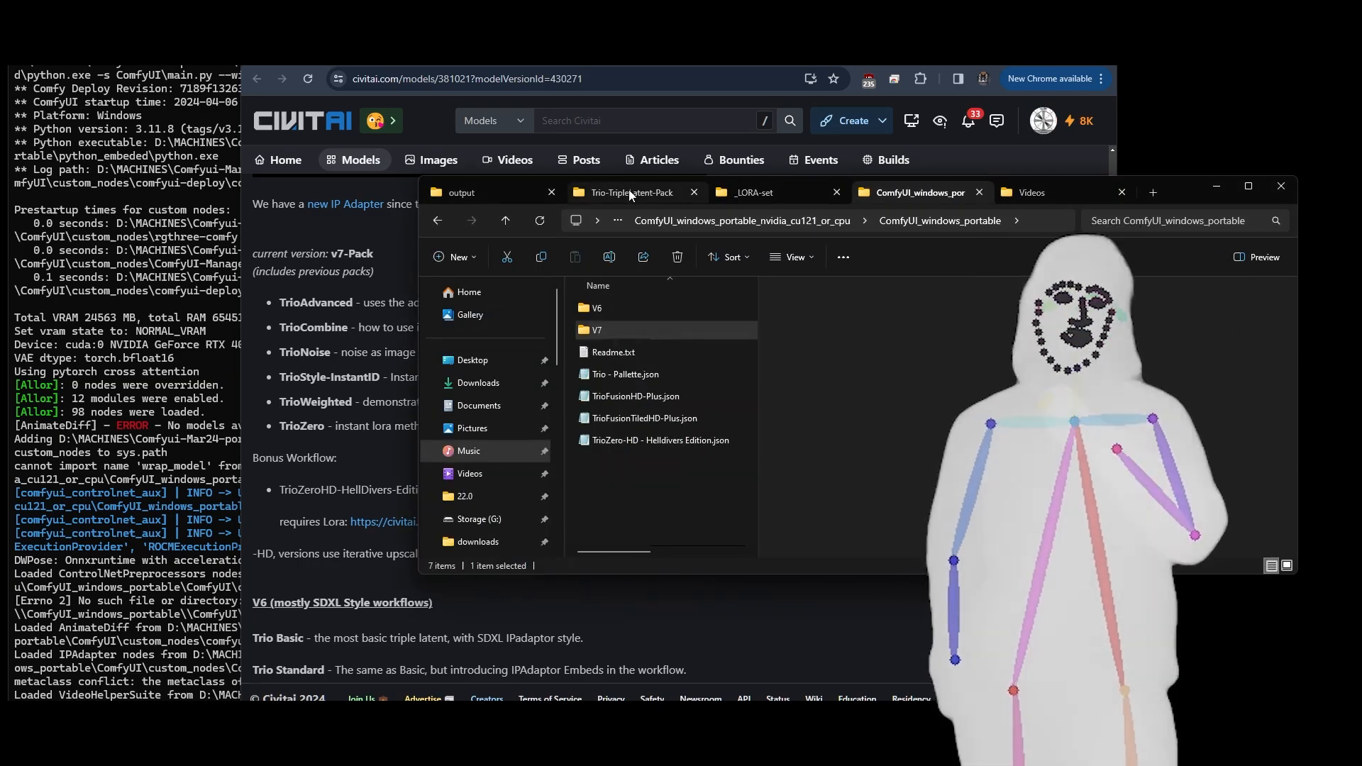
pyautogui.doubleClick(603, 325)
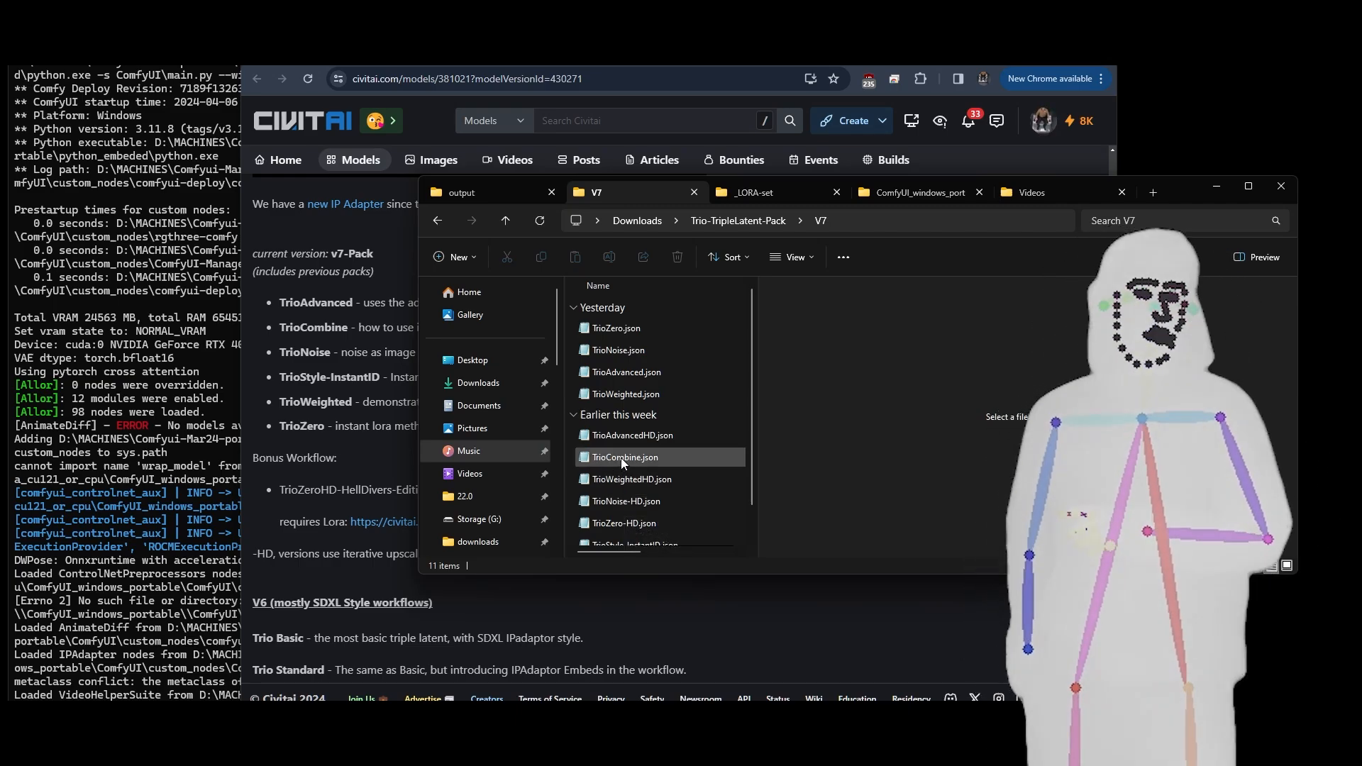
pyautogui.scroll(-1, 703, 468)
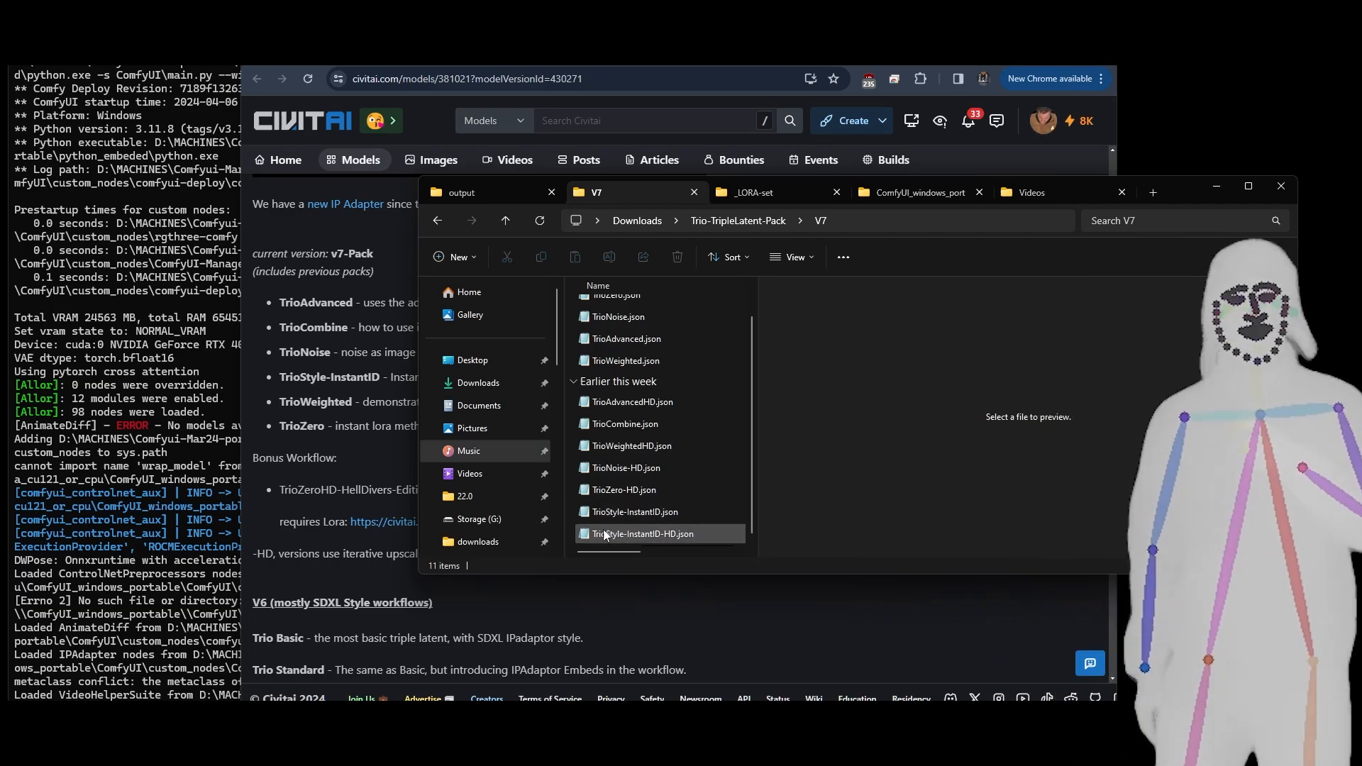
pyautogui.scroll(1, 752, 417)
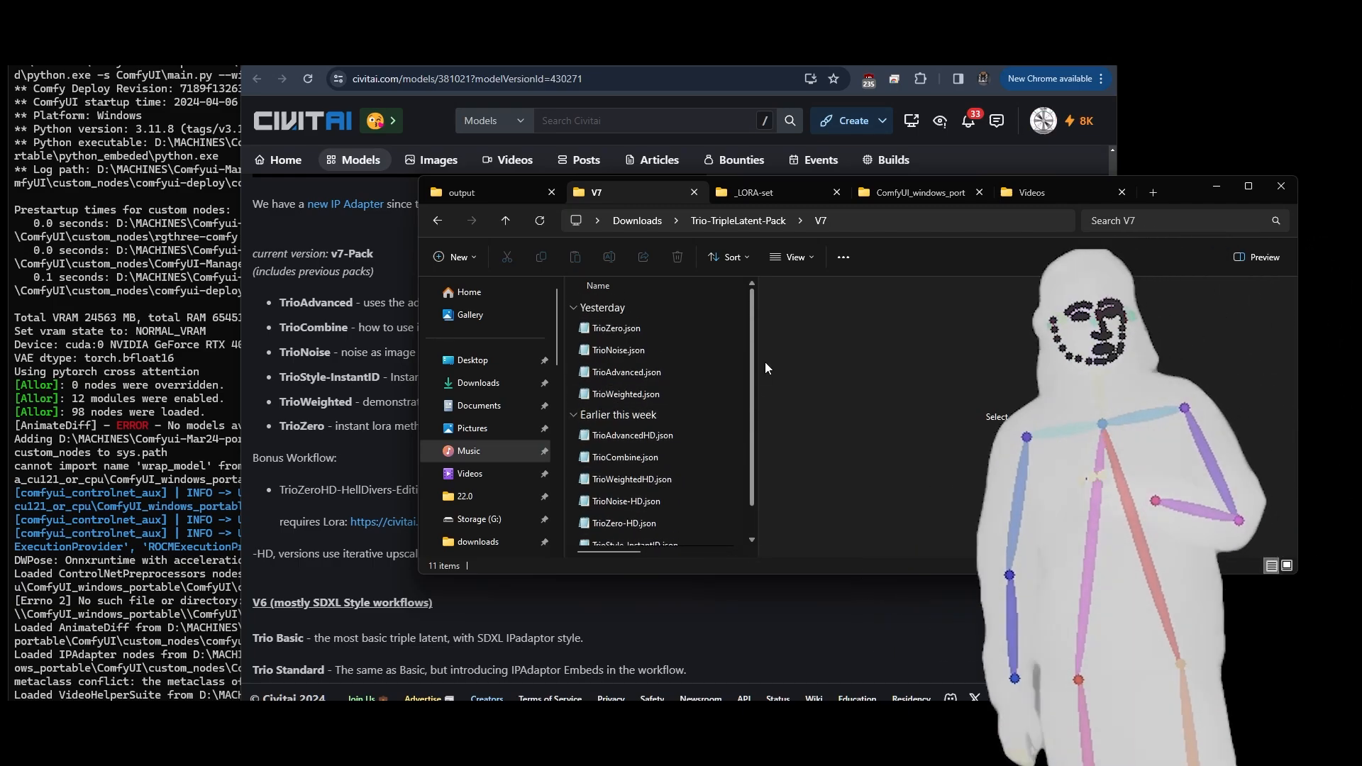
pyautogui.click(613, 328)
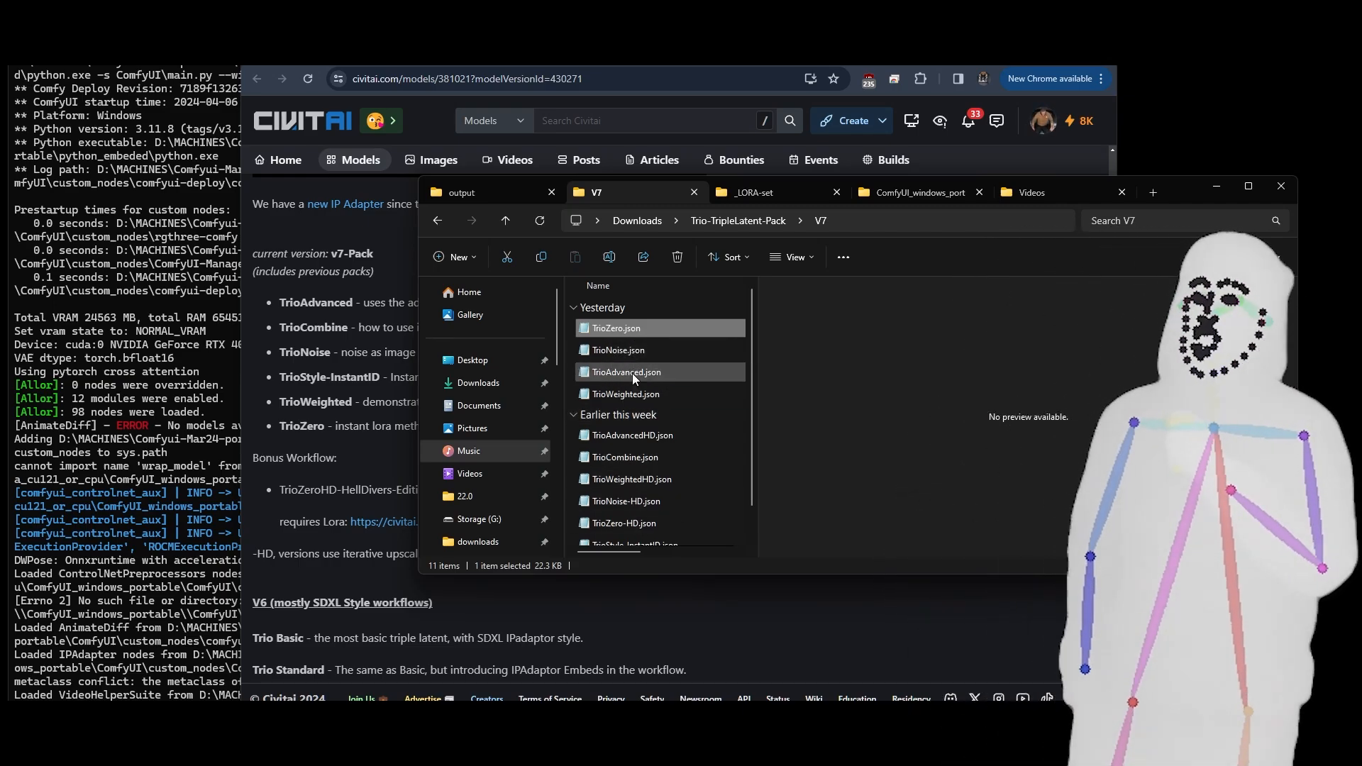
# - Load Trio - Pallette.json from the Trio-TripleLatent-Pack folder into the ComfyUI canvas
pyautogui.click(755, 228)
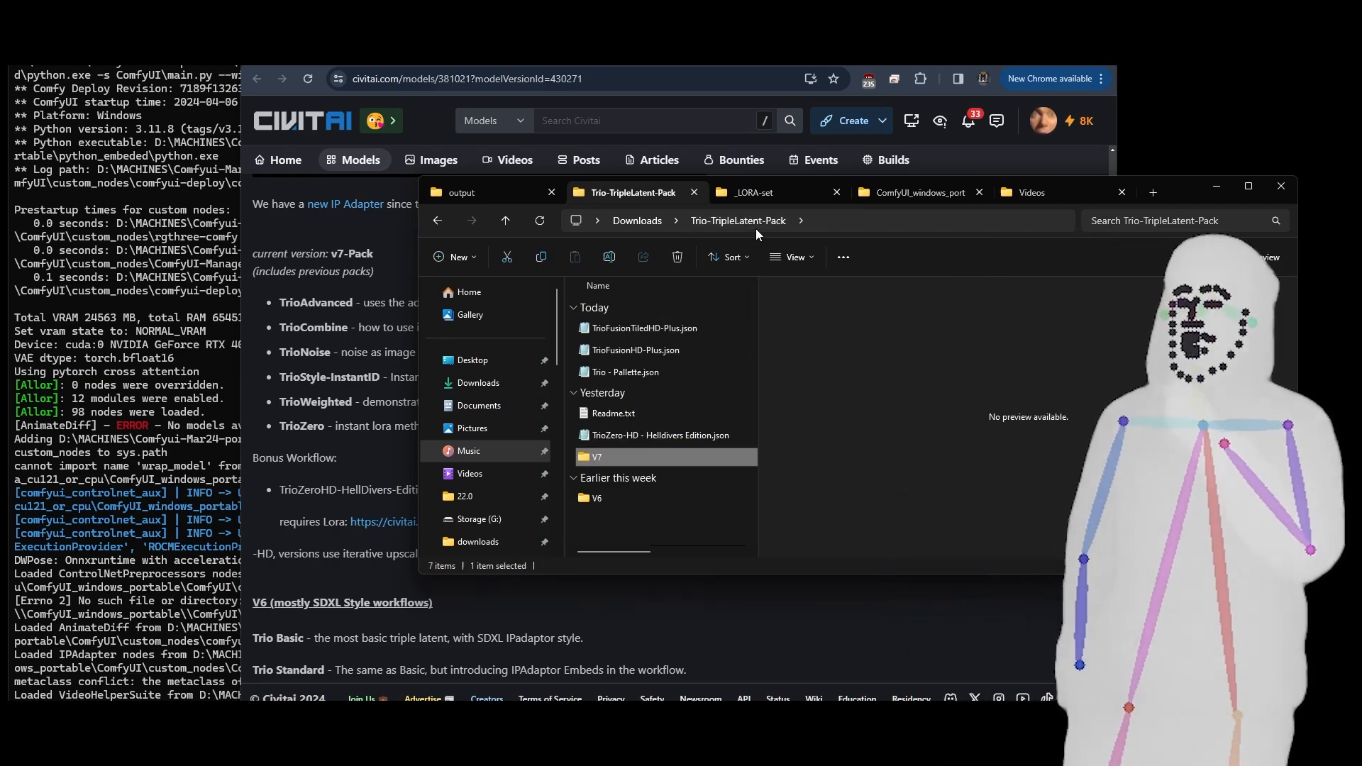
pyautogui.click(615, 373)
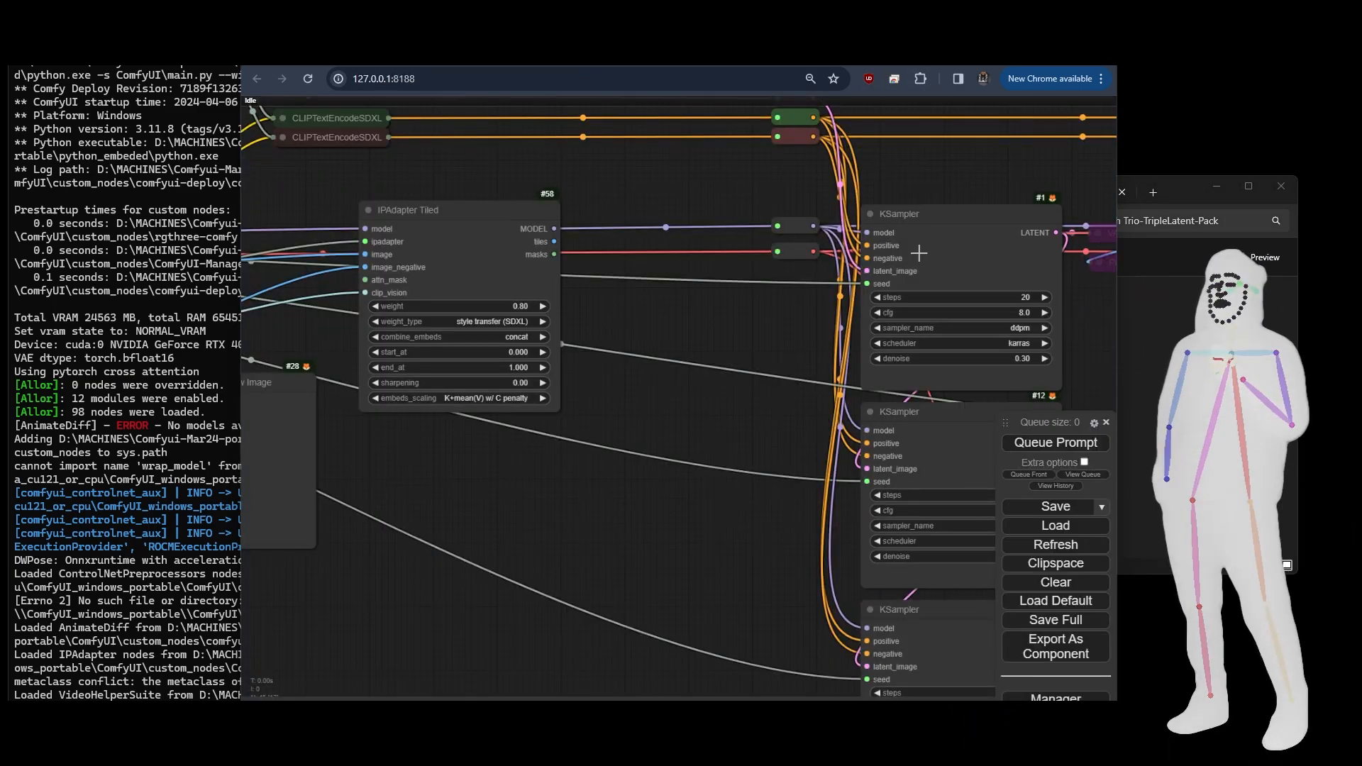
pyautogui.click(1163, 418)
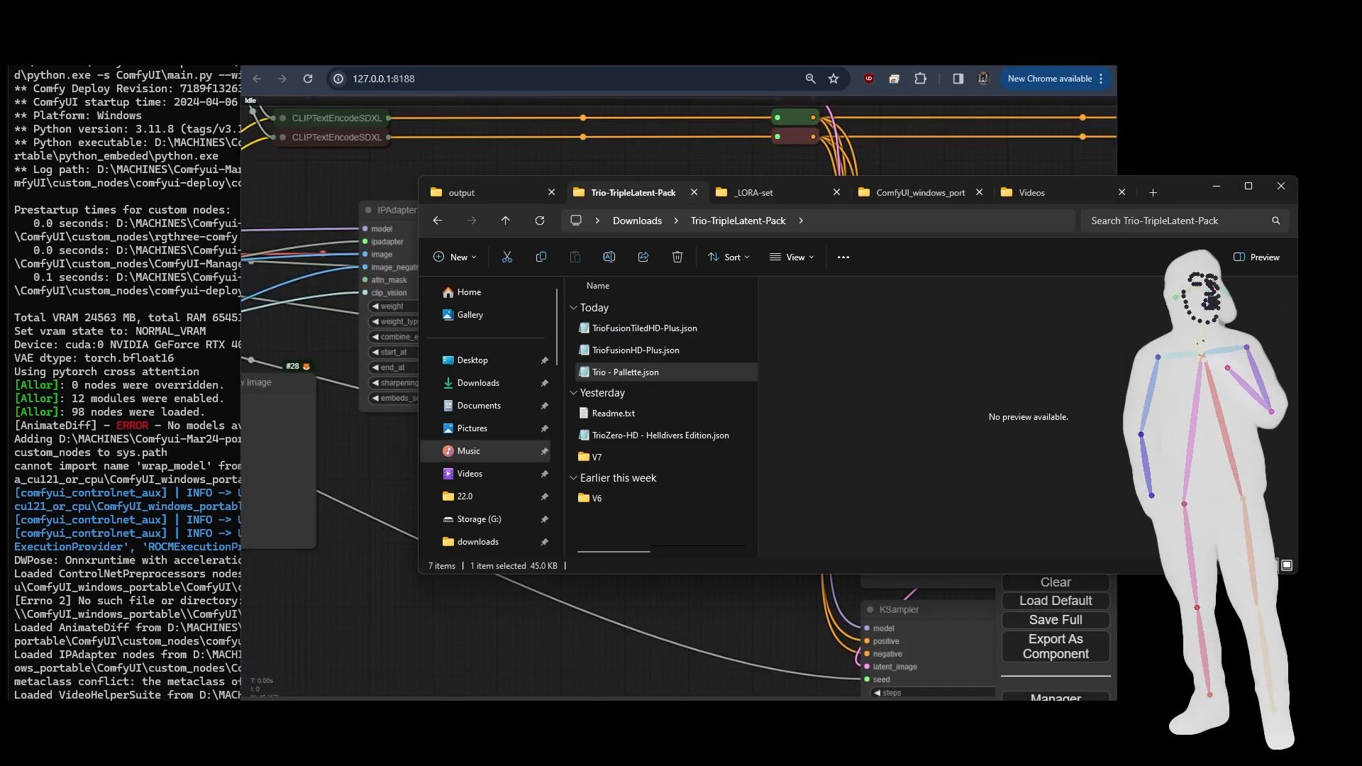
pyautogui.moveTo(603, 371); pyautogui.dragTo(491, 589)
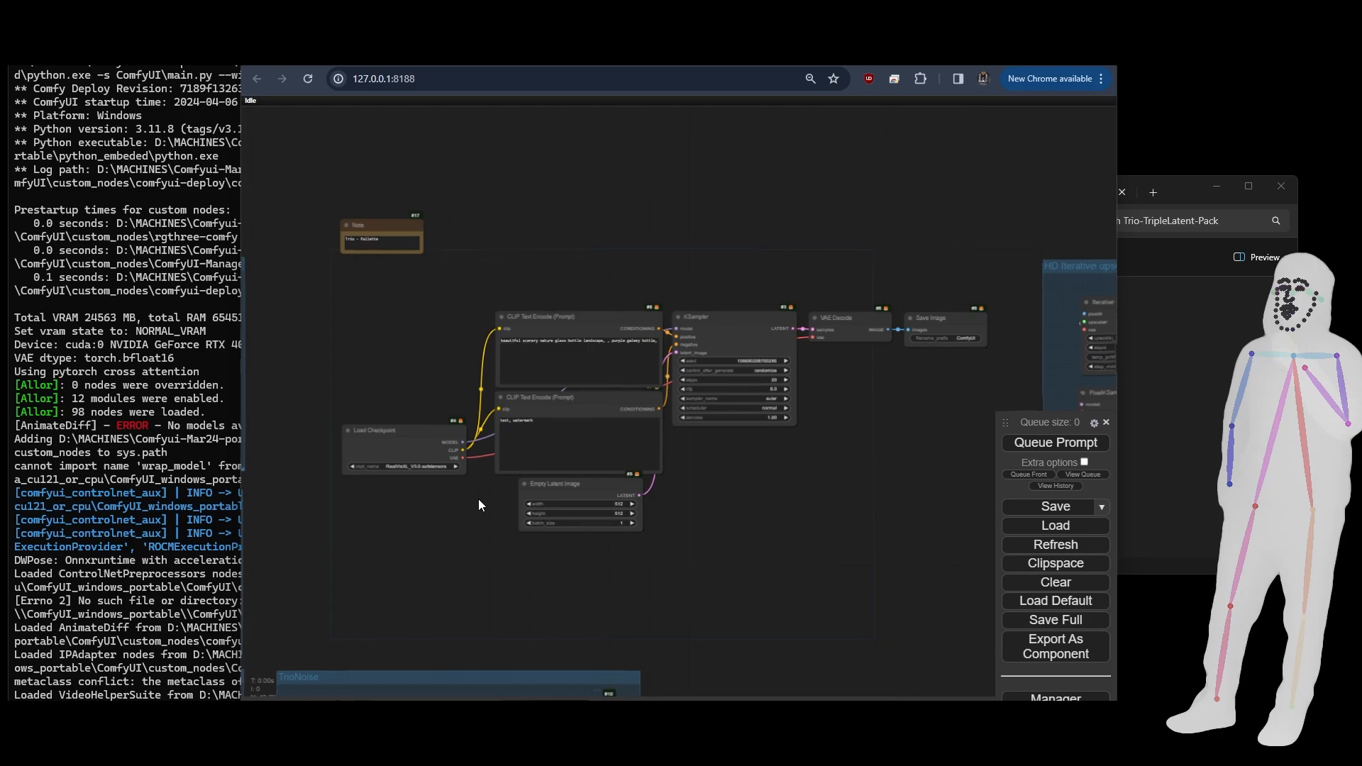
# - Examine the SDXL Clip Encode group's Primitive and CLIPTextEncodeSDXL nodes, and locate the standard CLIP Text Encode nodes of the workflow
pyautogui.moveTo(469, 526); pyautogui.dragTo(661, 415)
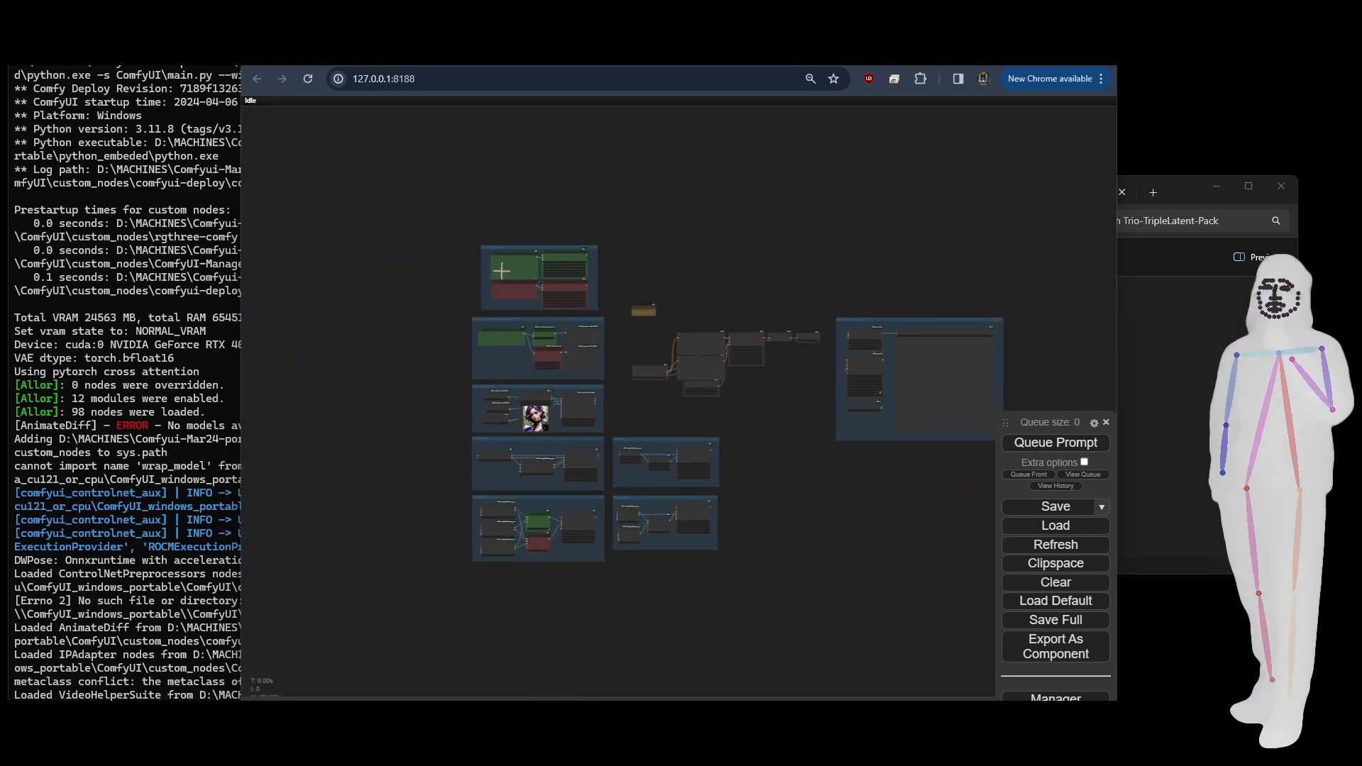
pyautogui.scroll(4, 473, 277)
pyautogui.scroll(8, 473, 277)
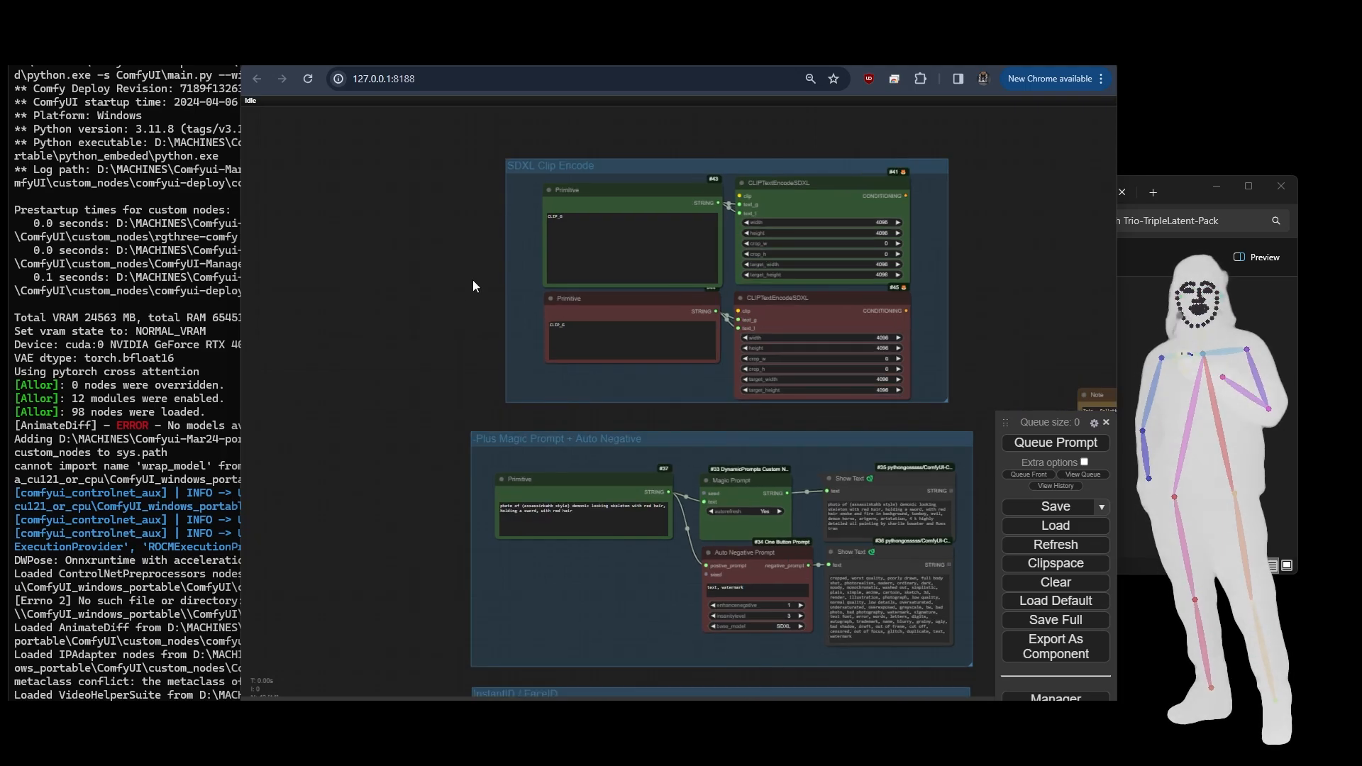
pyautogui.moveTo(473, 279); pyautogui.dragTo(266, 357)
pyautogui.scroll(5, 386, 351)
pyautogui.scroll(-1, 367, 347)
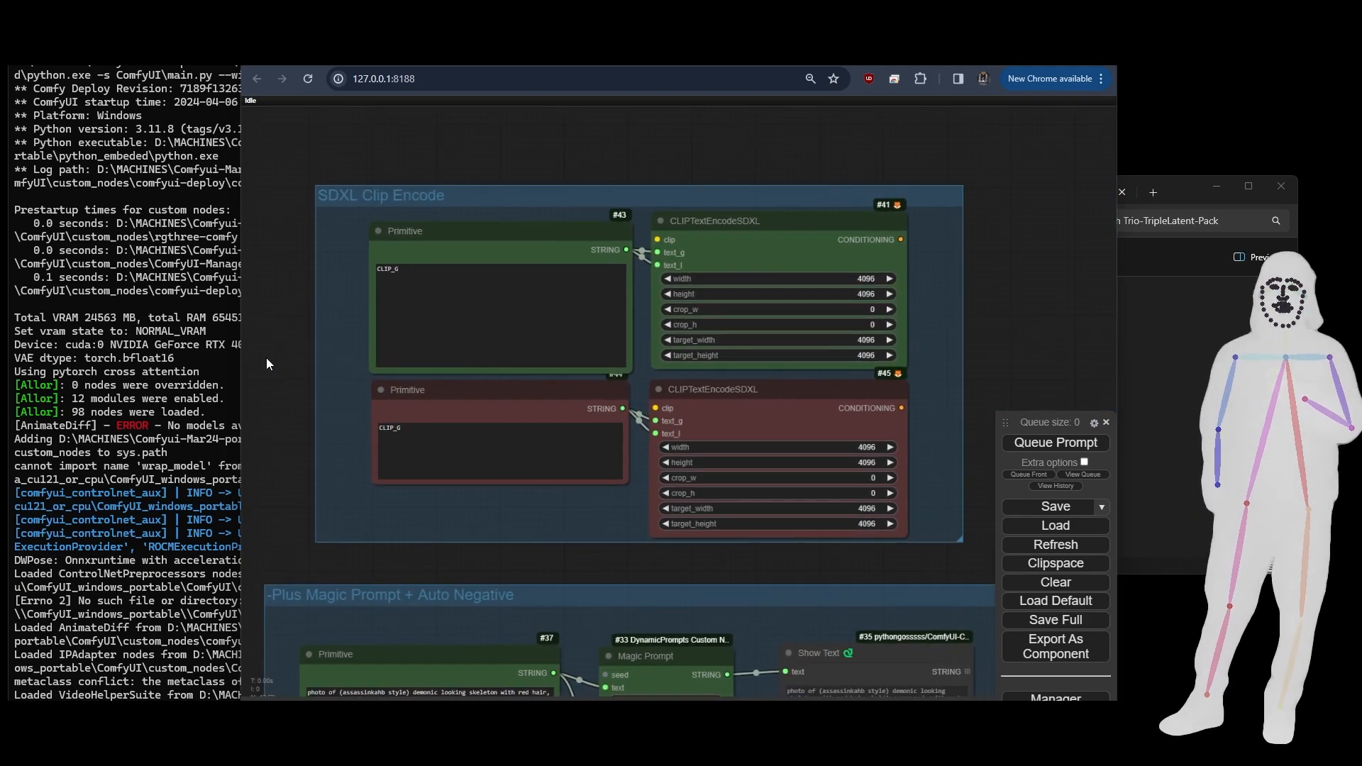
pyautogui.click(721, 246)
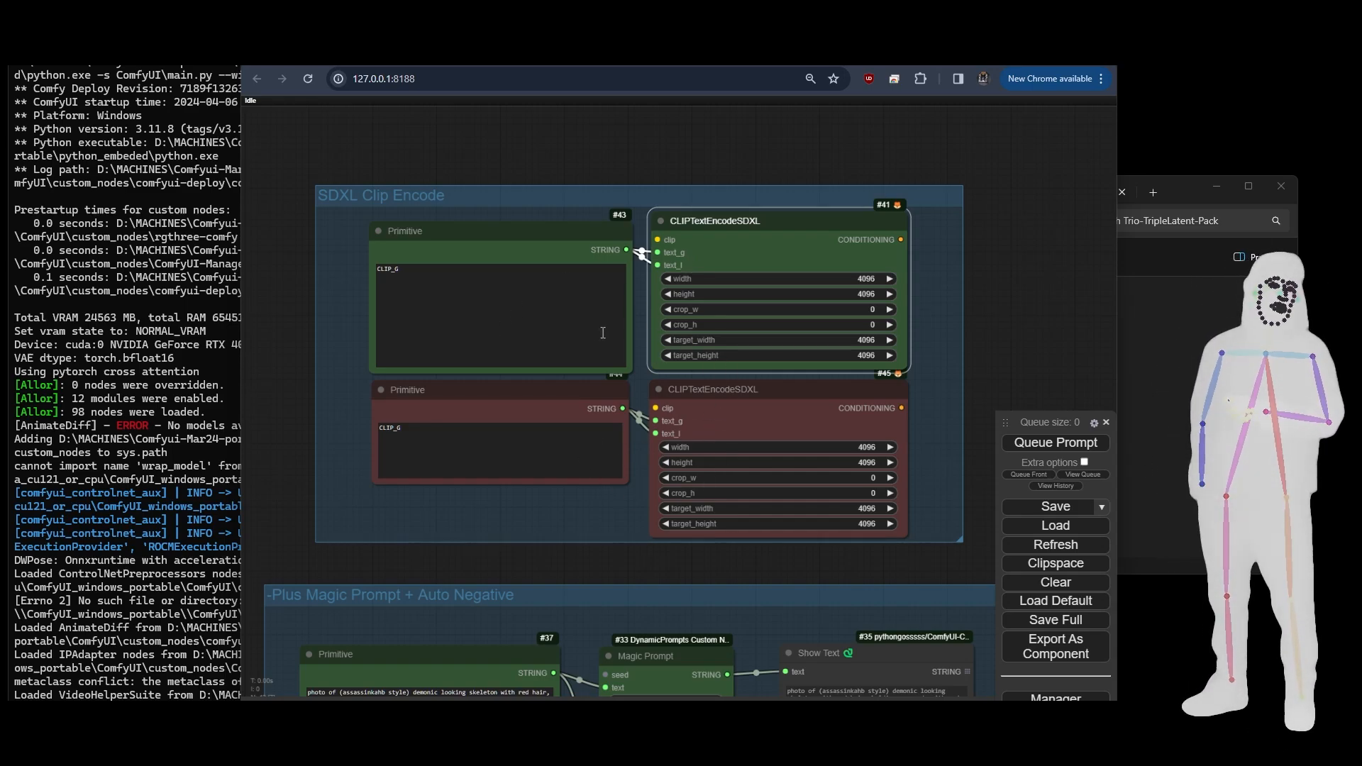
pyautogui.click(499, 242)
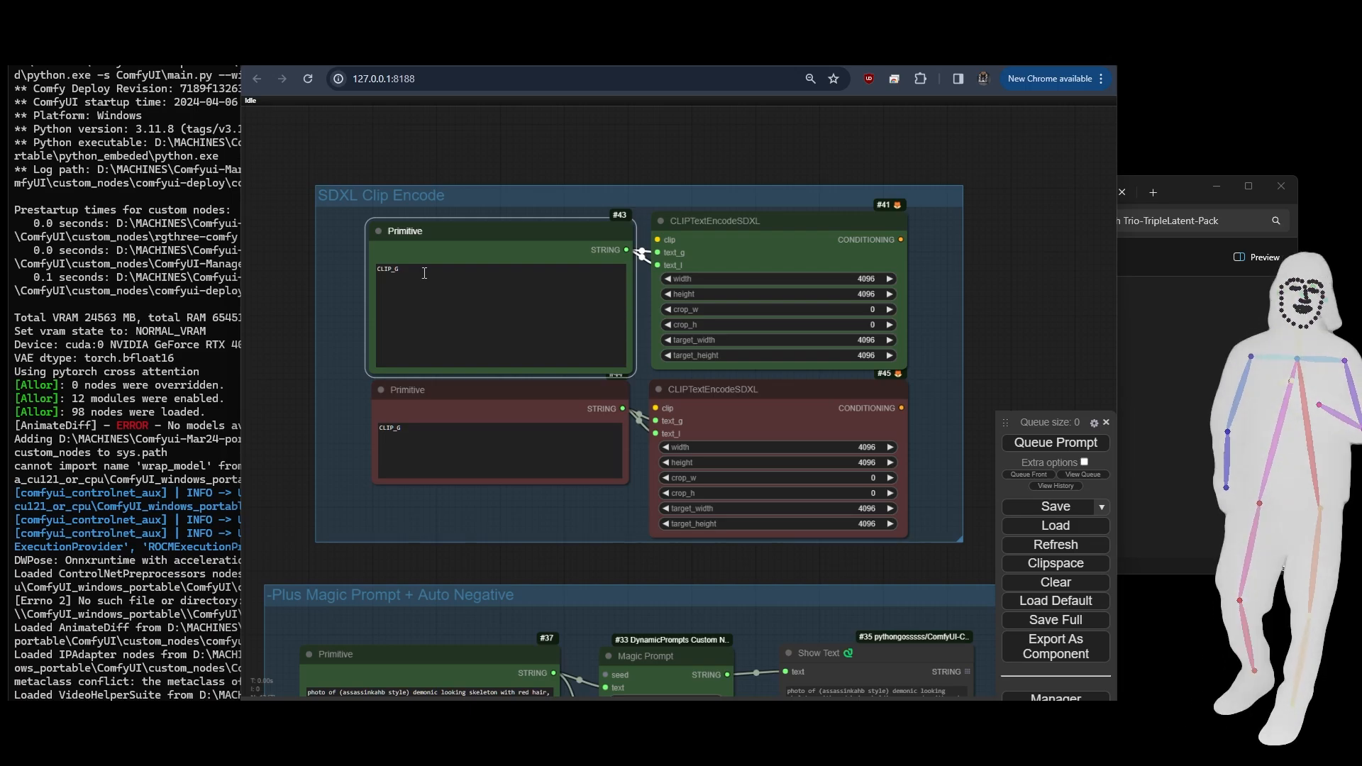
pyautogui.click(424, 274)
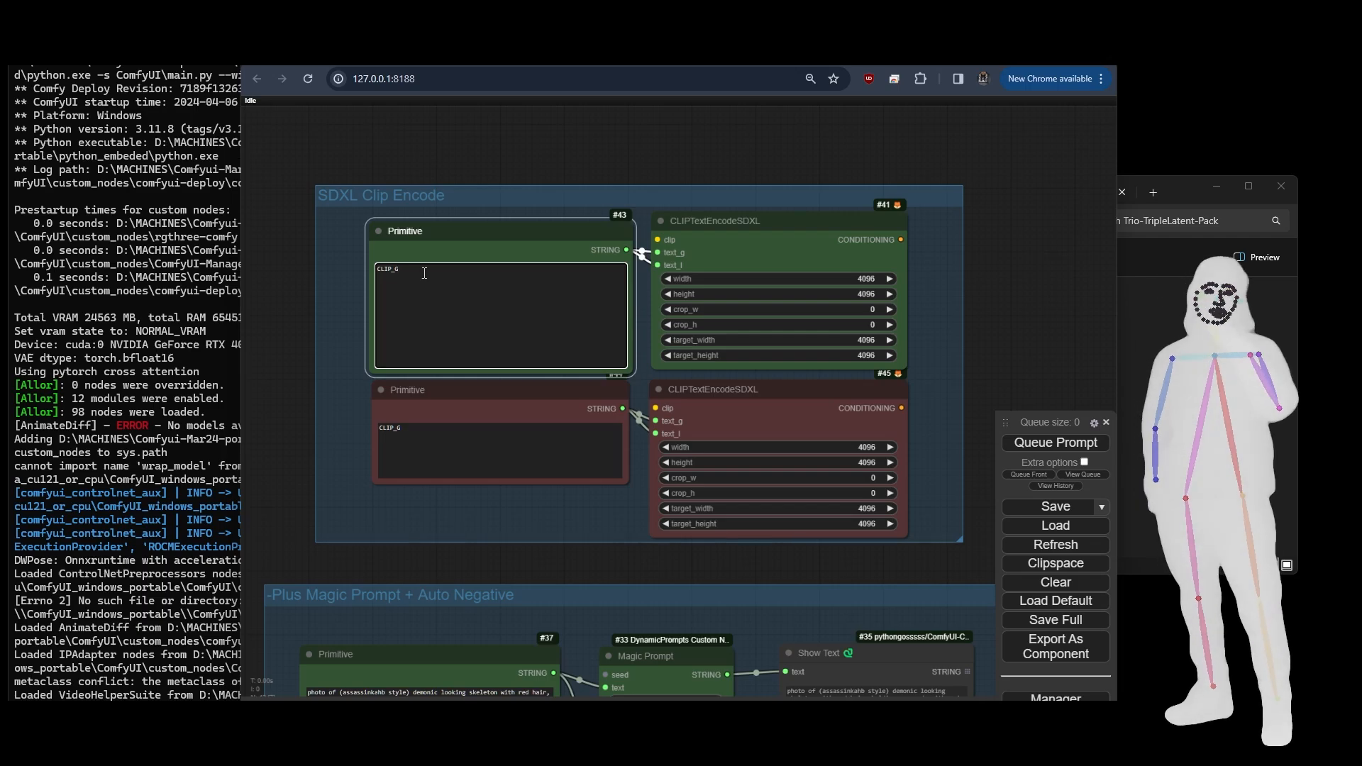
pyautogui.click(435, 245)
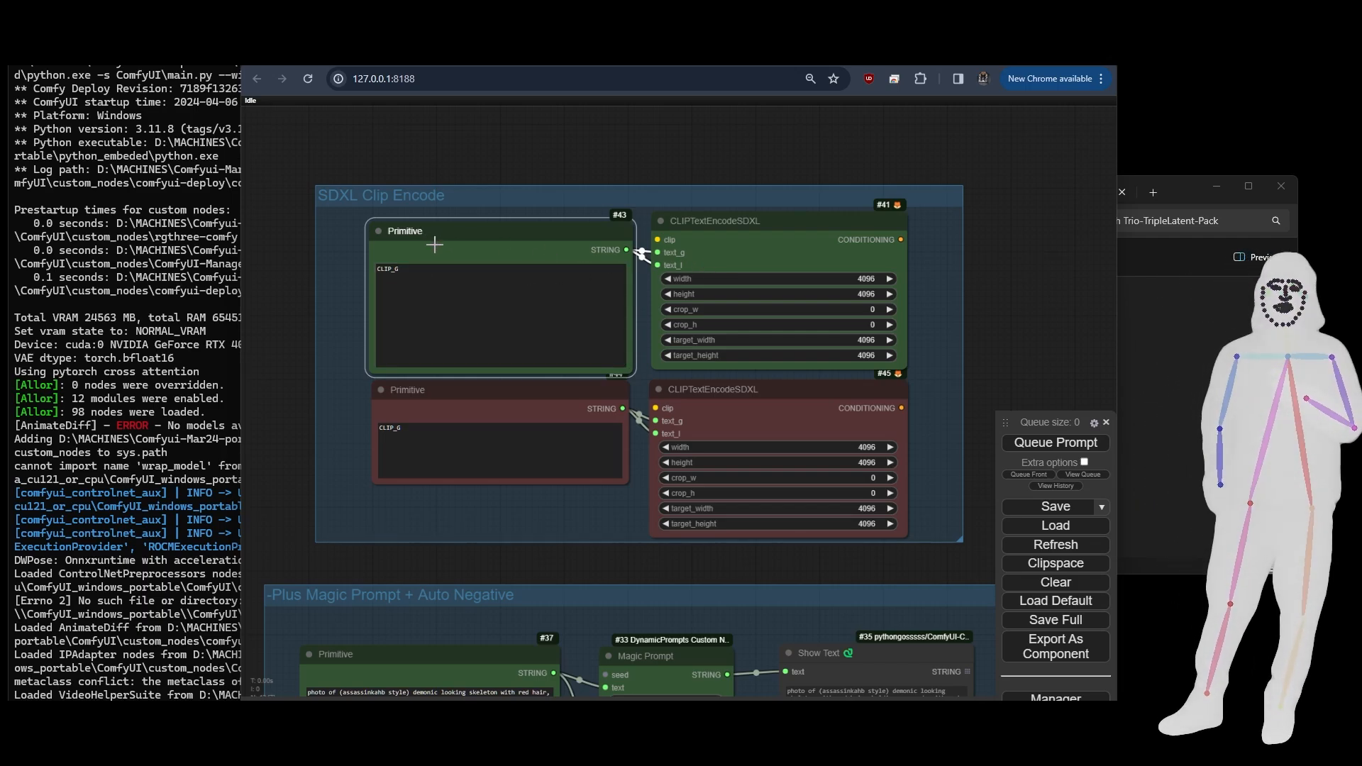
pyautogui.moveTo(447, 274); pyautogui.dragTo(358, 267)
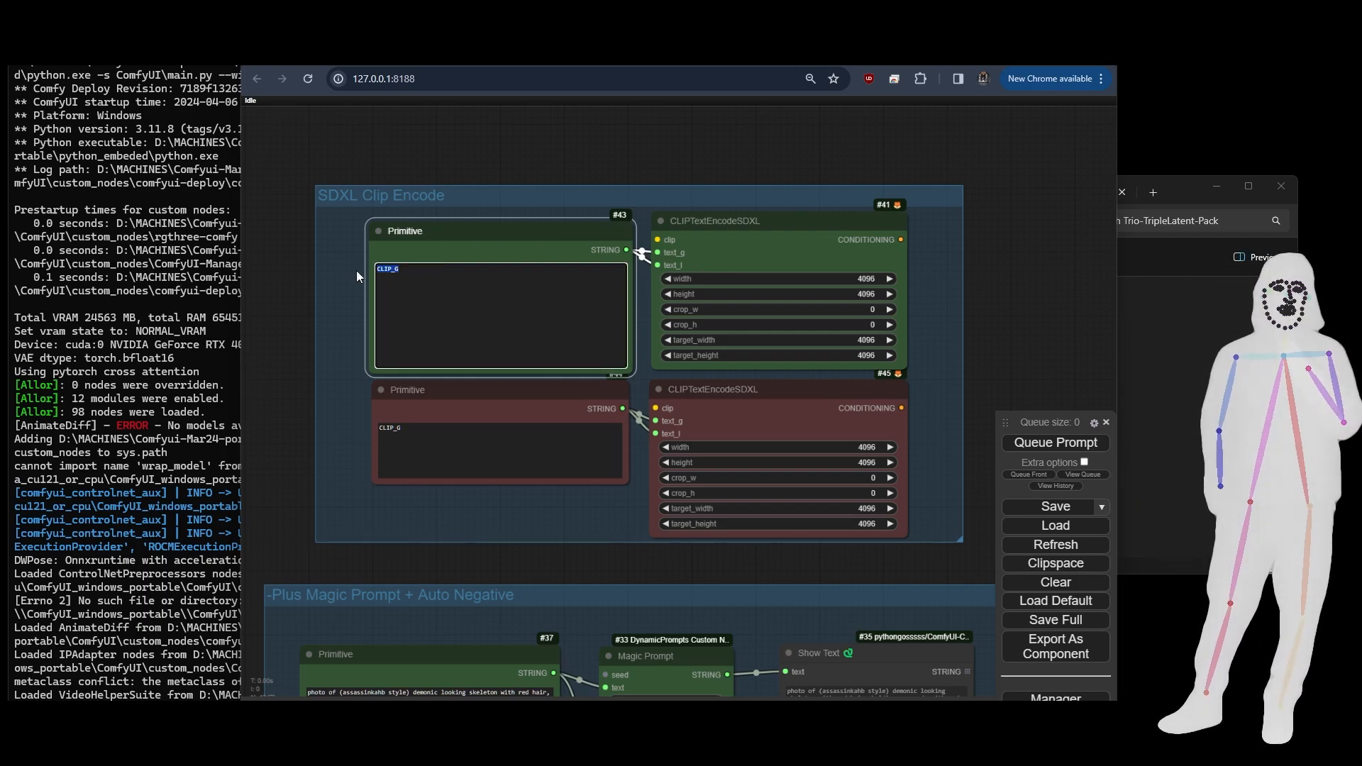
pyautogui.click(568, 271)
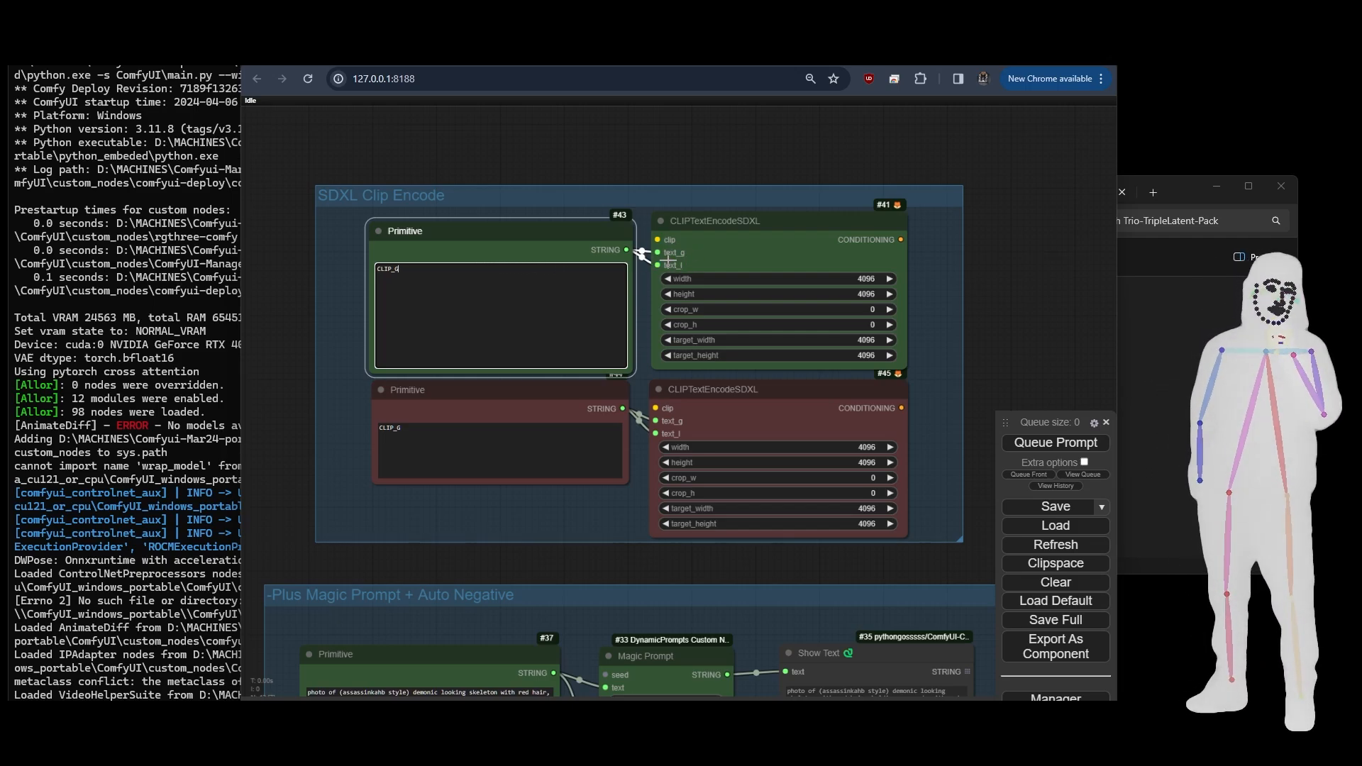
pyautogui.click(560, 410)
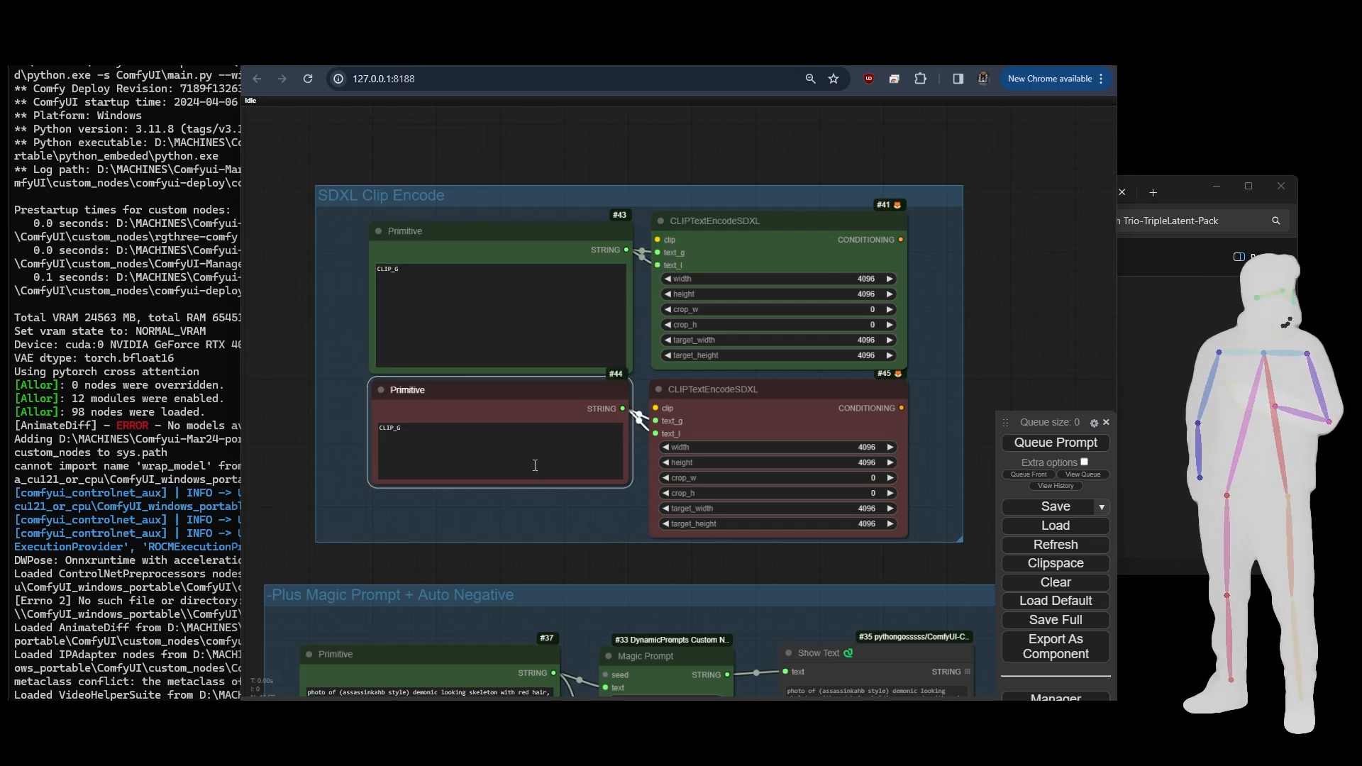
pyautogui.moveTo(627, 563); pyautogui.dragTo(63, 122)
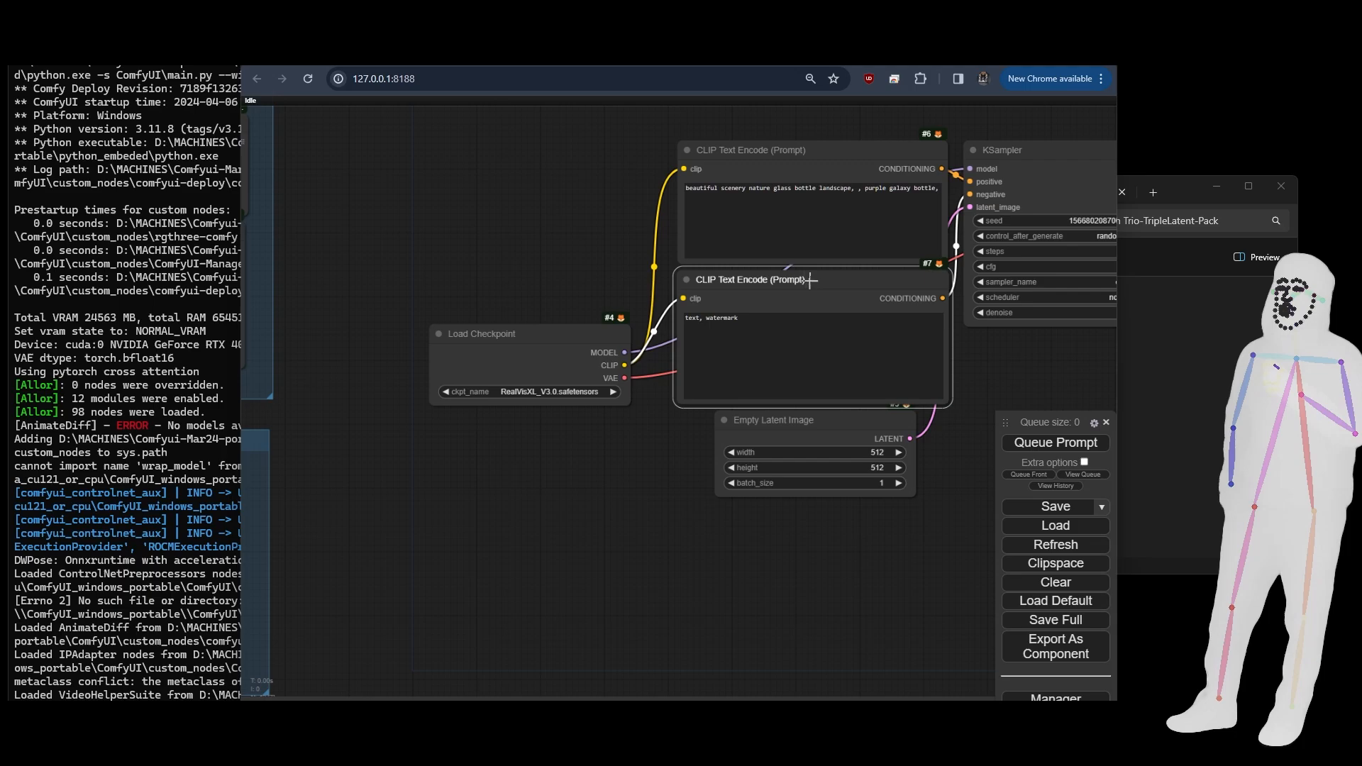
# - Examine the Primitive, Magic Prompt, Auto Negative Prompt and Show Text nodes in the Plus Magic Prompt + Auto Negative group
pyautogui.moveTo(539, 203); pyautogui.dragTo(1035, 376)
pyautogui.moveTo(439, 361); pyautogui.dragTo(705, 400)
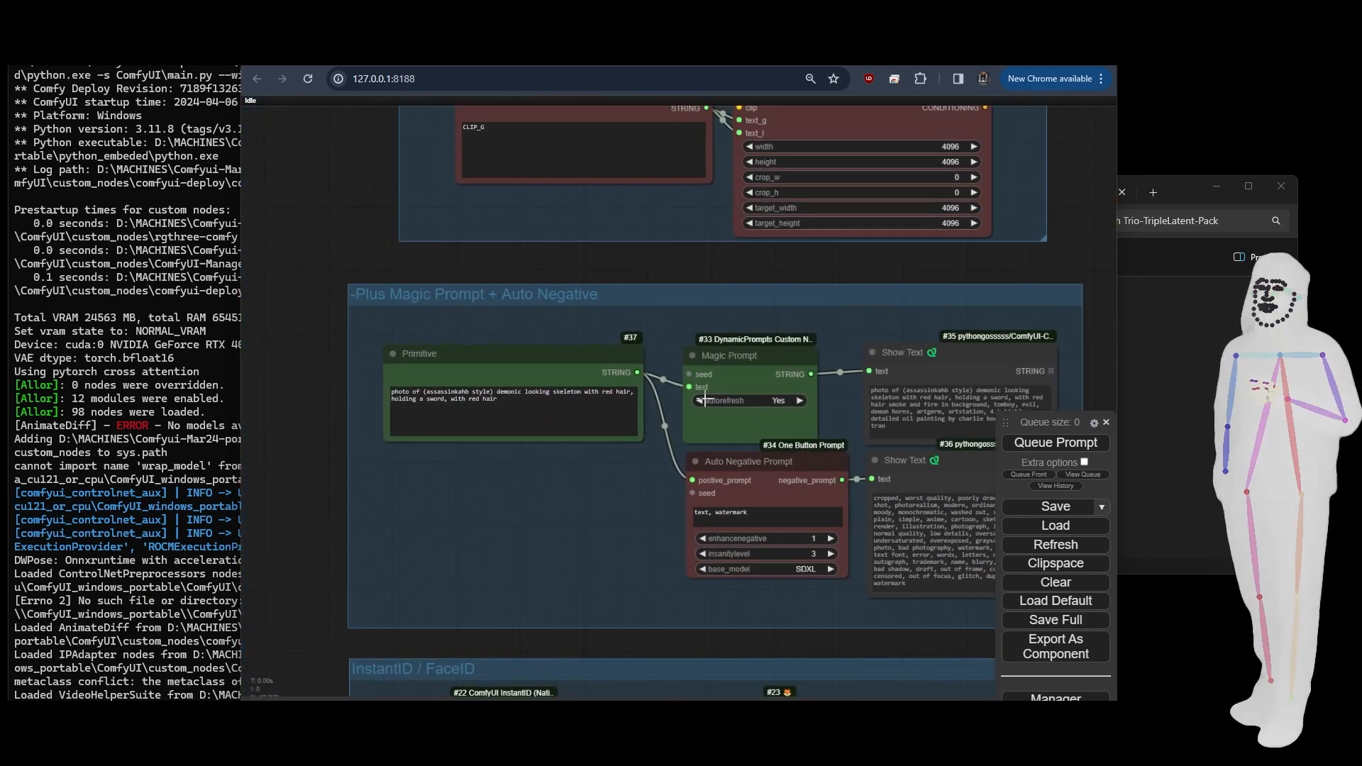
pyautogui.moveTo(605, 511); pyautogui.dragTo(513, 471)
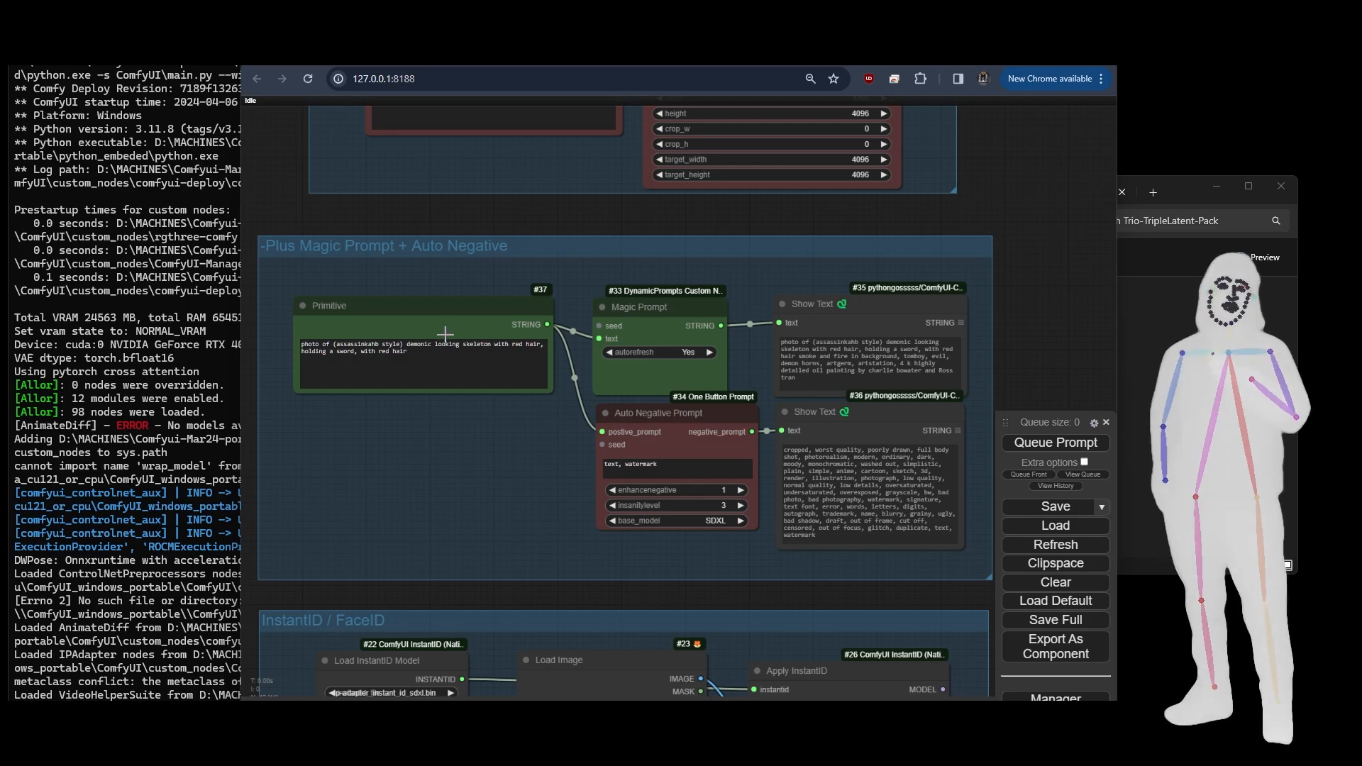
pyautogui.moveTo(292, 278); pyautogui.dragTo(939, 565)
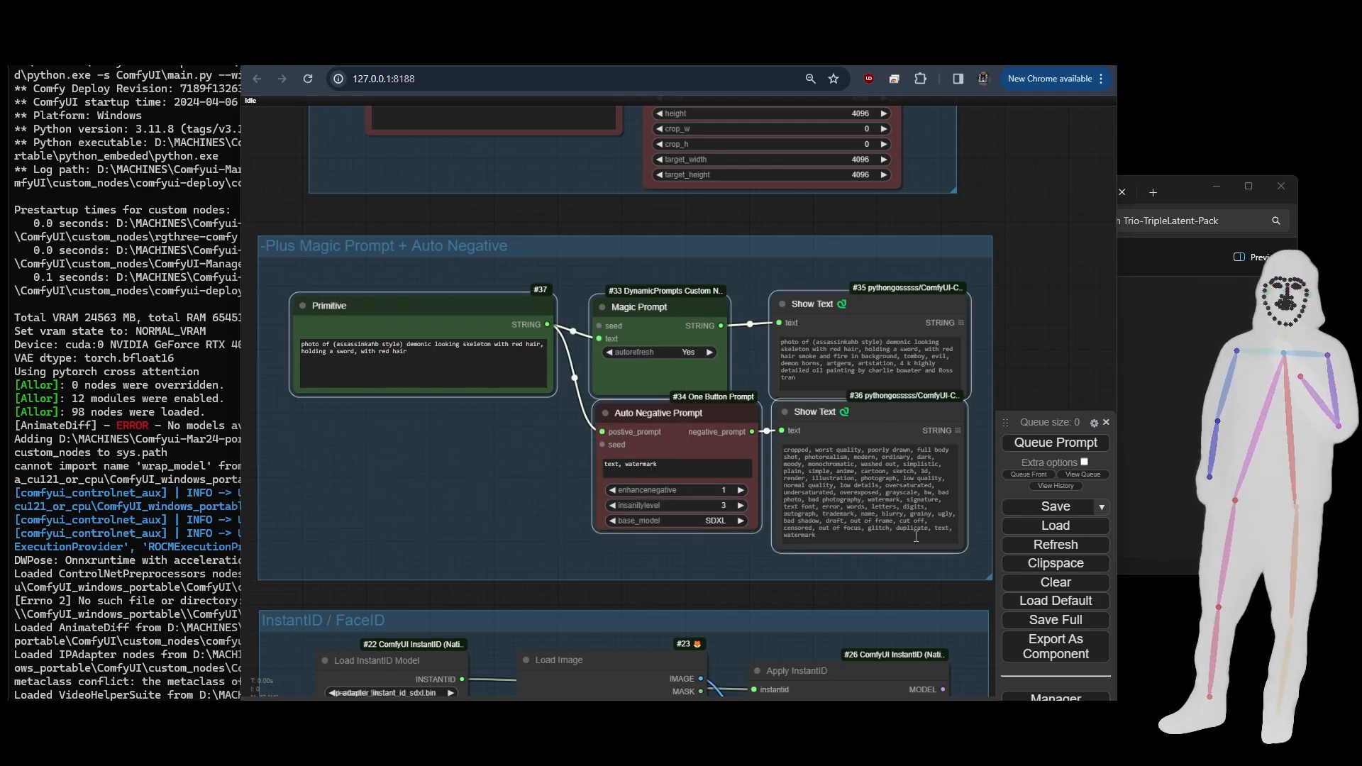
pyautogui.click(1030, 355)
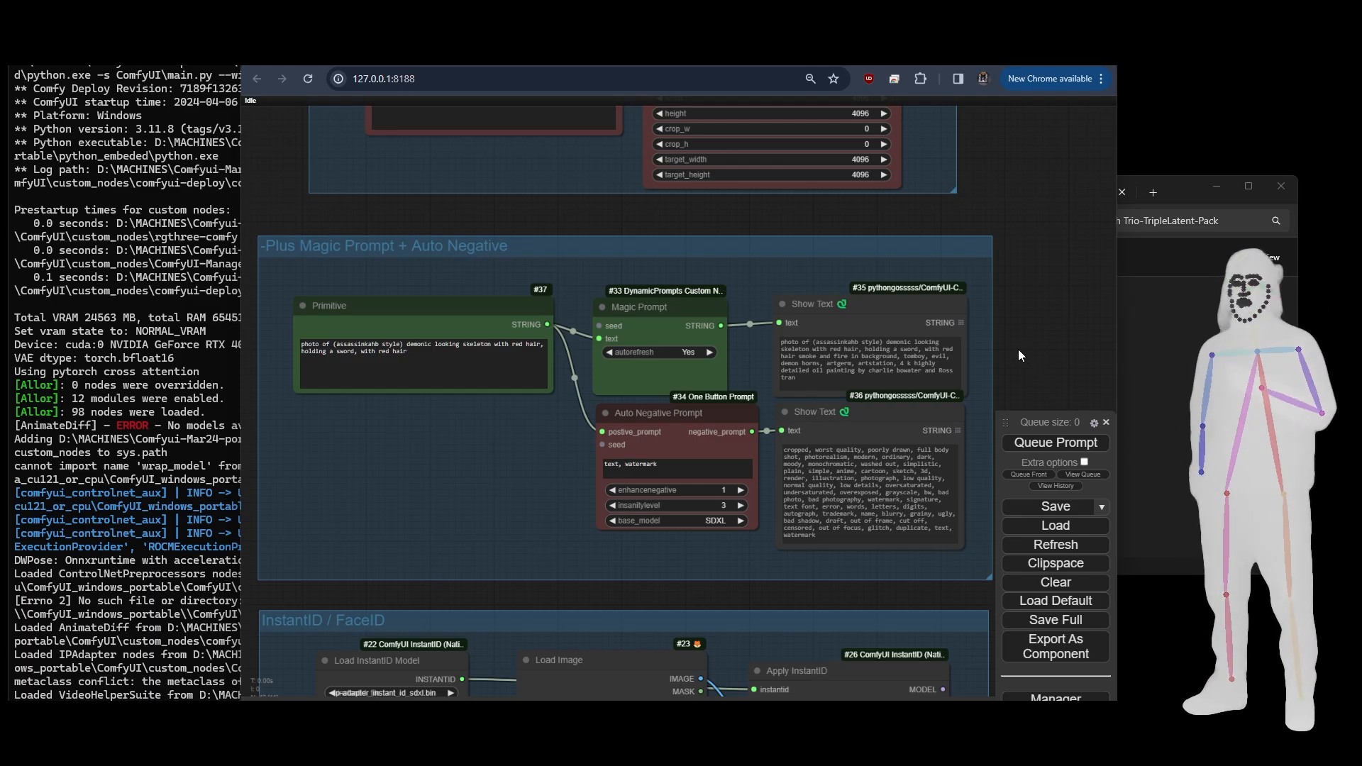
pyautogui.moveTo(1024, 385); pyautogui.dragTo(1015, 351)
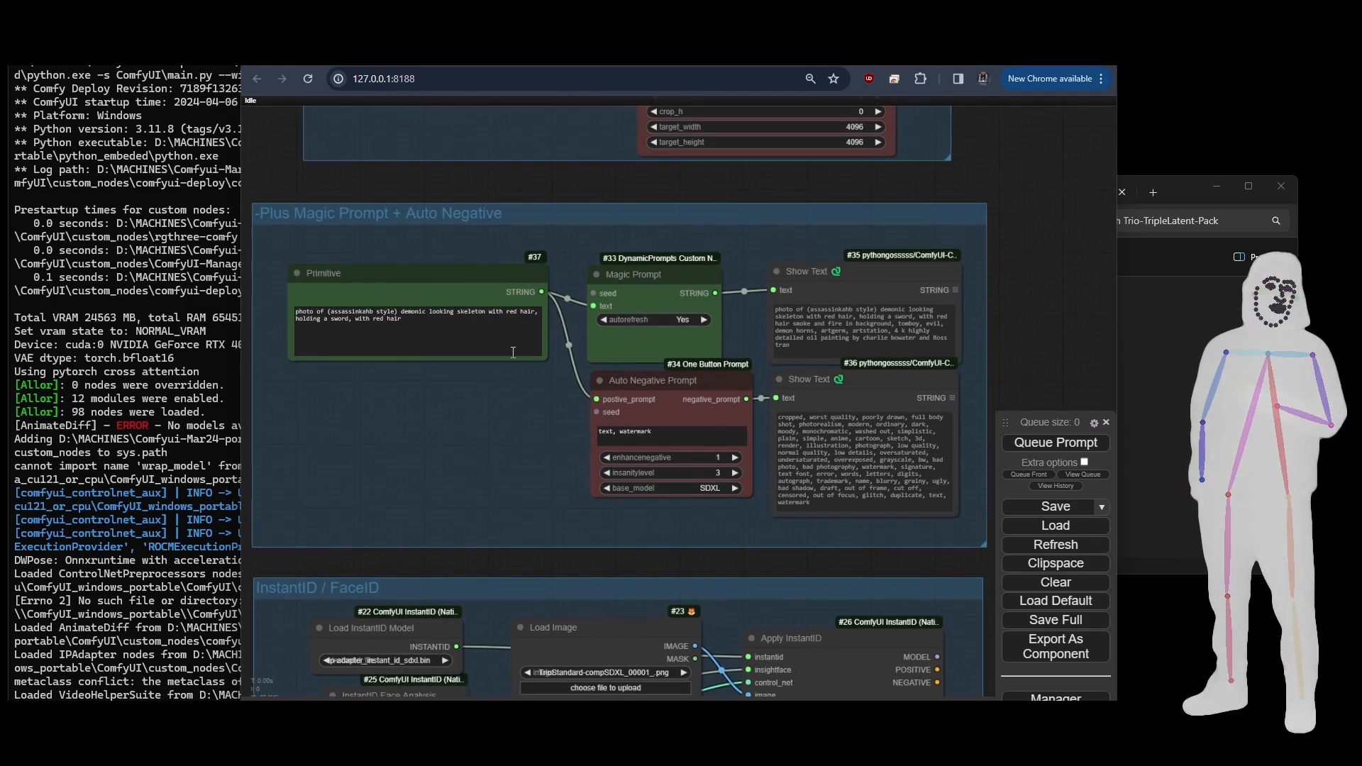
# - Connect the Auto Negative Prompt node's negative_prompt output to the text input of Show Text node #35
pyautogui.moveTo(715, 293); pyautogui.dragTo(748, 252)
pyautogui.moveTo(747, 399); pyautogui.dragTo(774, 291)
# - Compare the positive and negative Primitive nodes feeding the CLIPTextEncodeSDXL nodes with the outputs of the Magic Prompt and Auto Negative Prompt nodes
pyautogui.moveTo(1020, 321); pyautogui.dragTo(939, 561)
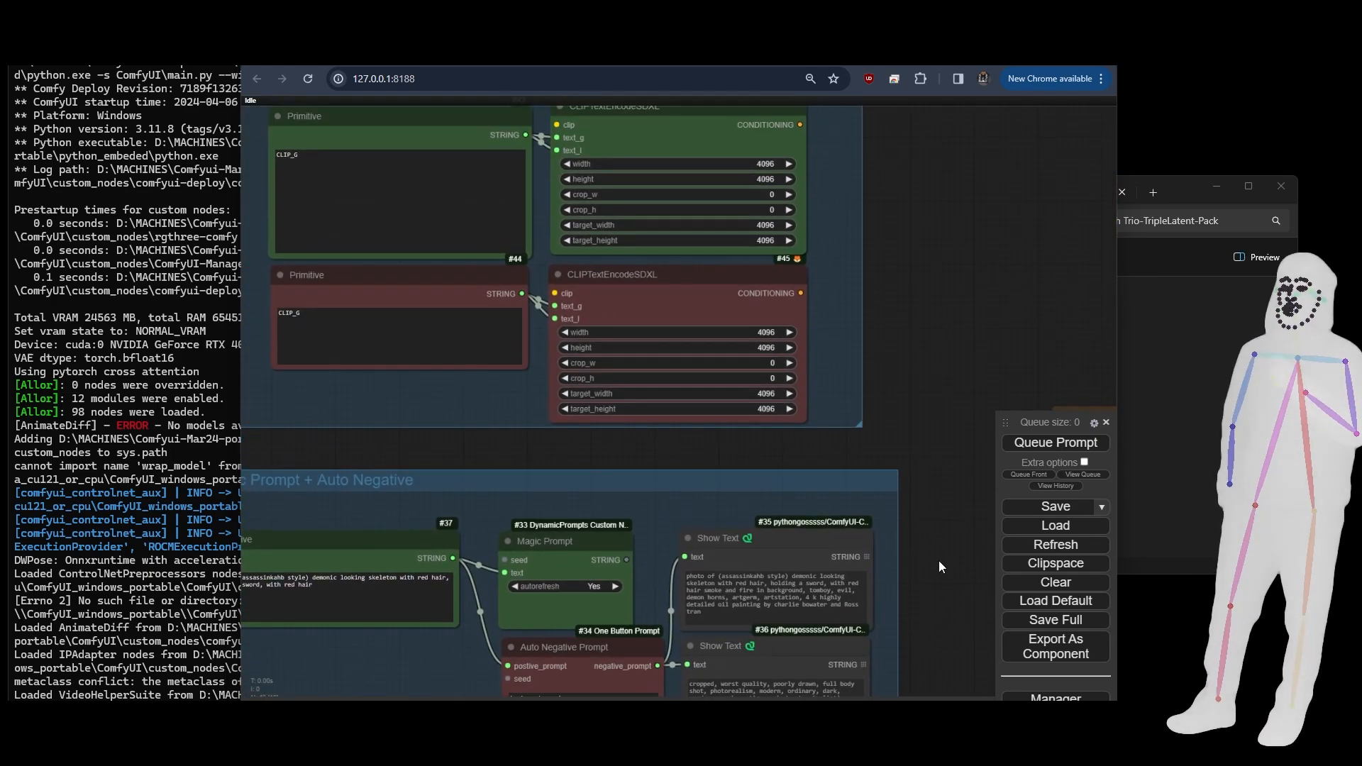
pyautogui.click(415, 146)
pyautogui.click(412, 302)
pyautogui.moveTo(487, 459); pyautogui.dragTo(497, 239)
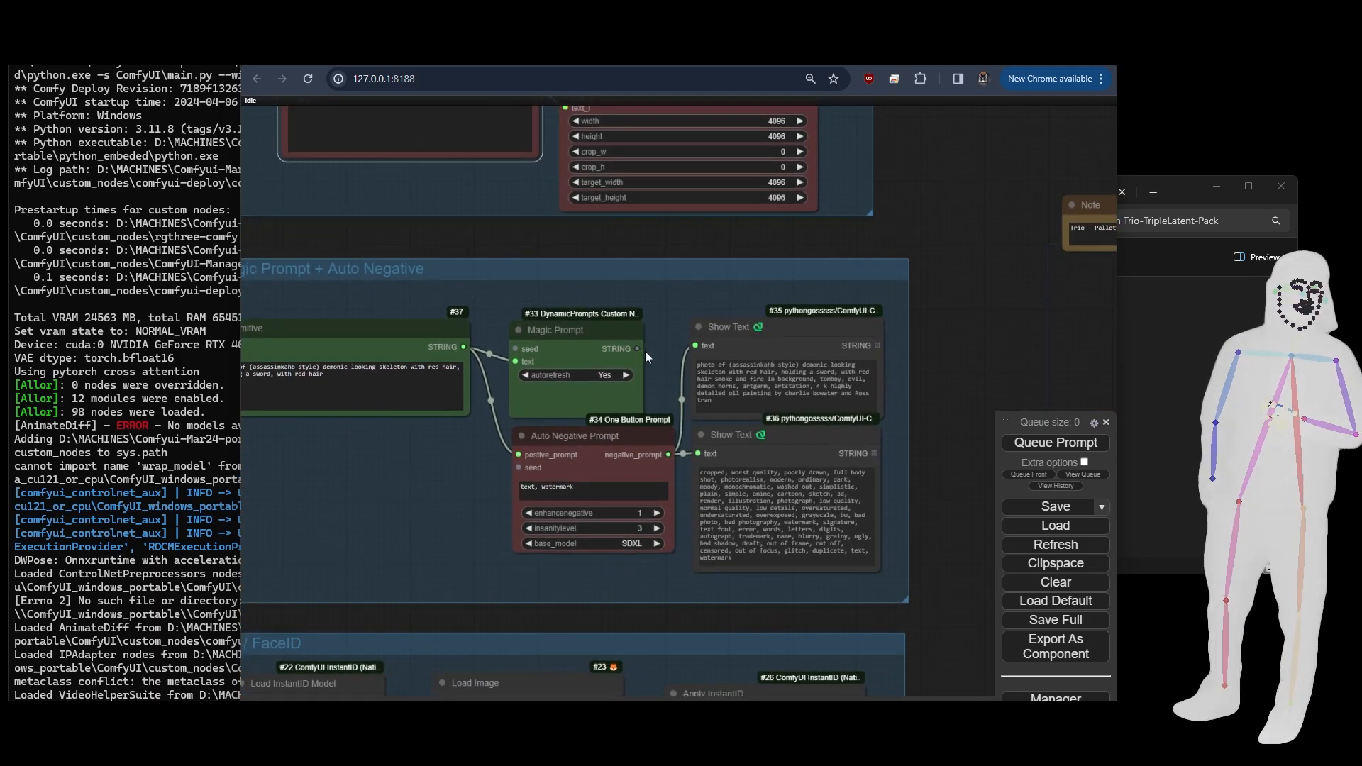
pyautogui.moveTo(667, 229); pyautogui.dragTo(594, 346)
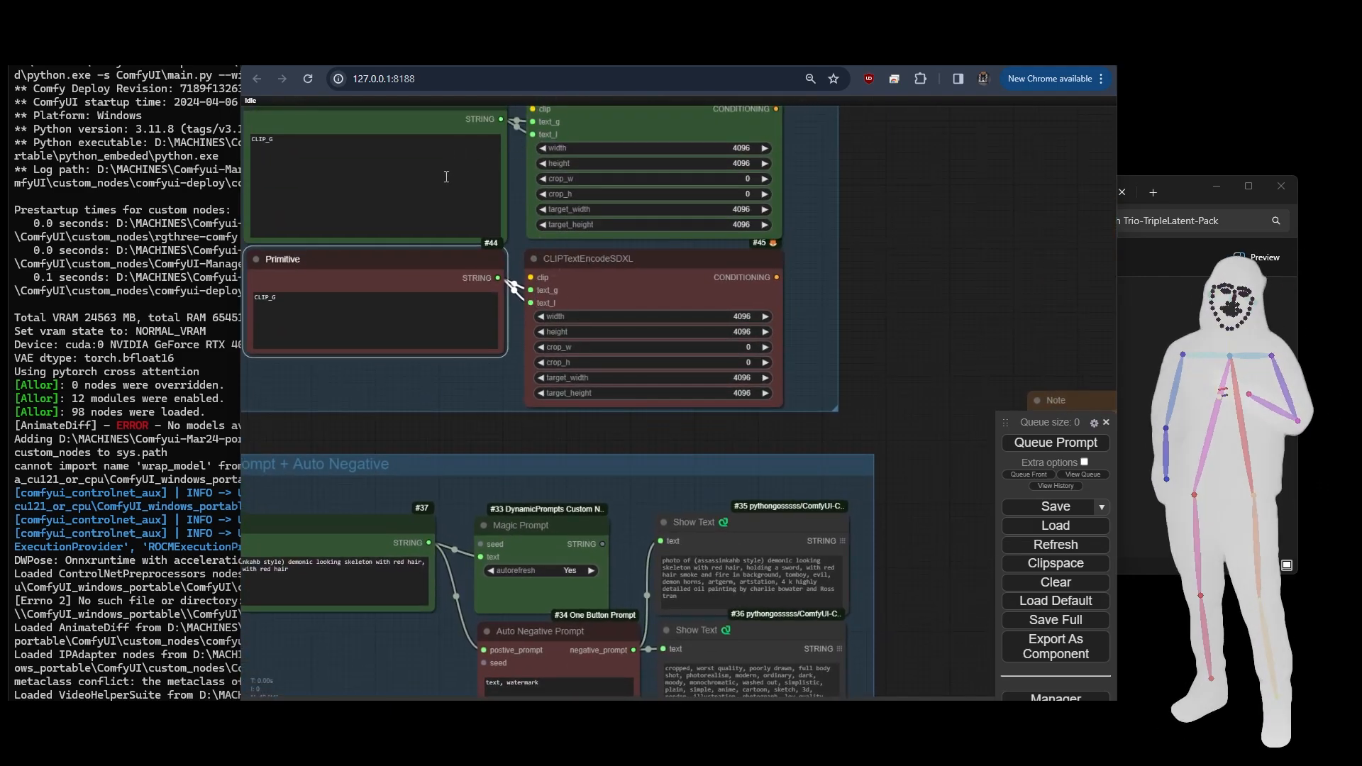
# - Examine the InstantID / FaceID group's model, face analysis and ControlNet loaders together with its Load Image and Apply InstantID nodes
pyautogui.moveTo(438, 426); pyautogui.dragTo(558, 21)
pyautogui.moveTo(561, 302); pyautogui.dragTo(563, 281)
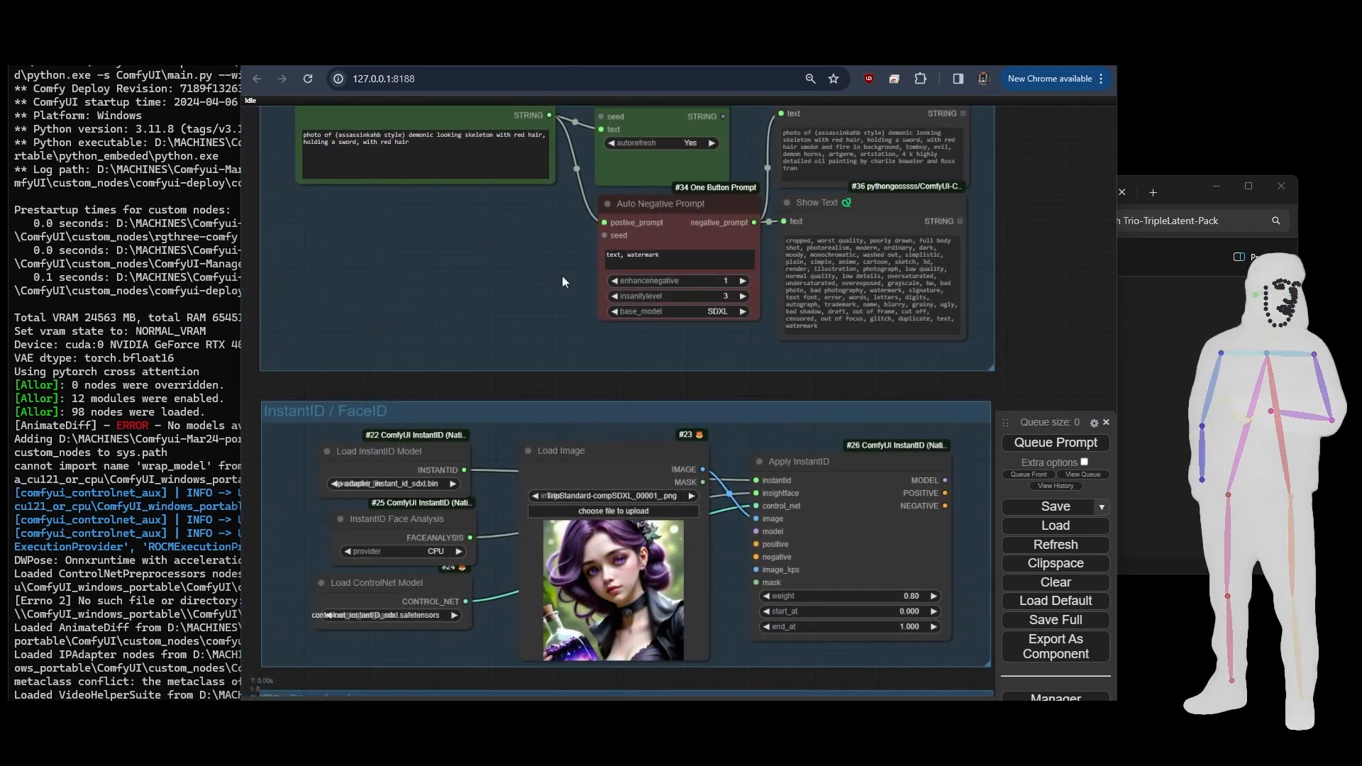
pyautogui.moveTo(566, 384); pyautogui.dragTo(560, 216)
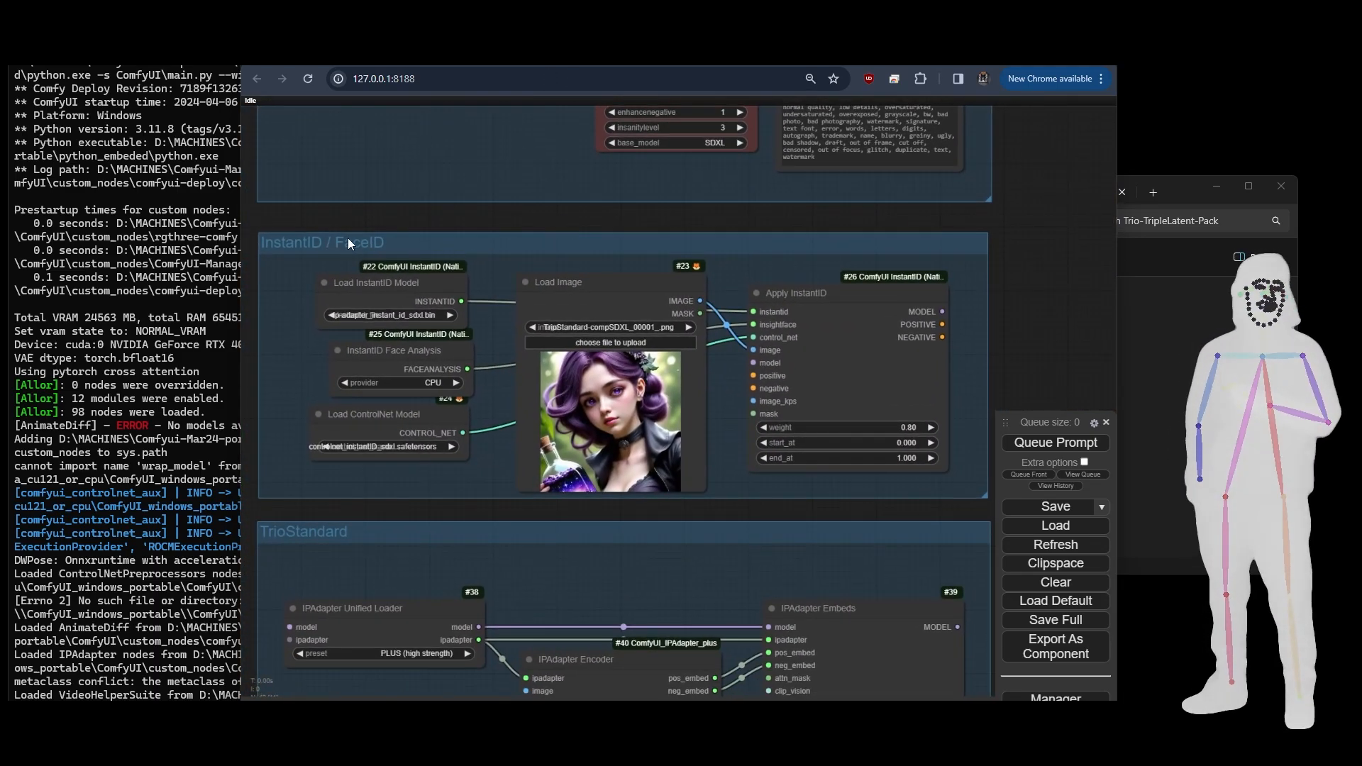
pyautogui.click(381, 284)
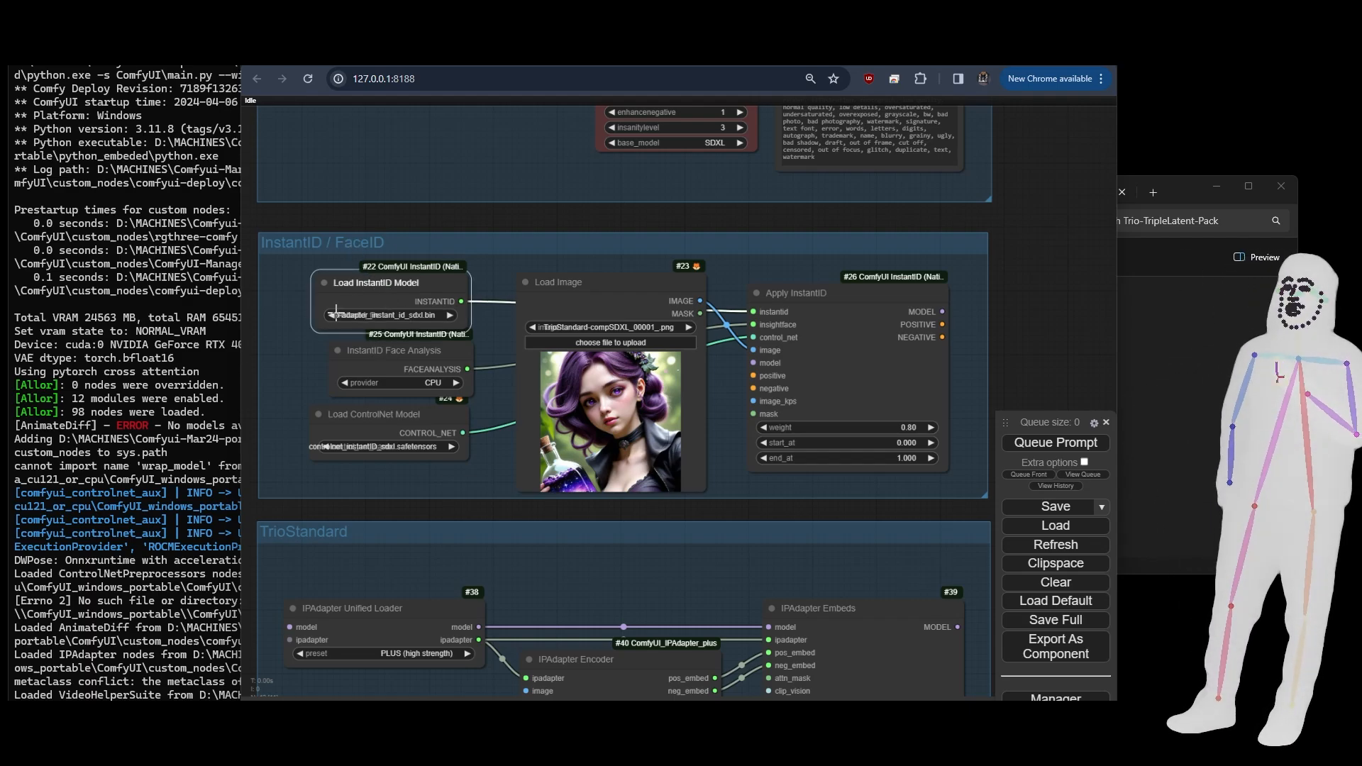
pyautogui.click(374, 422)
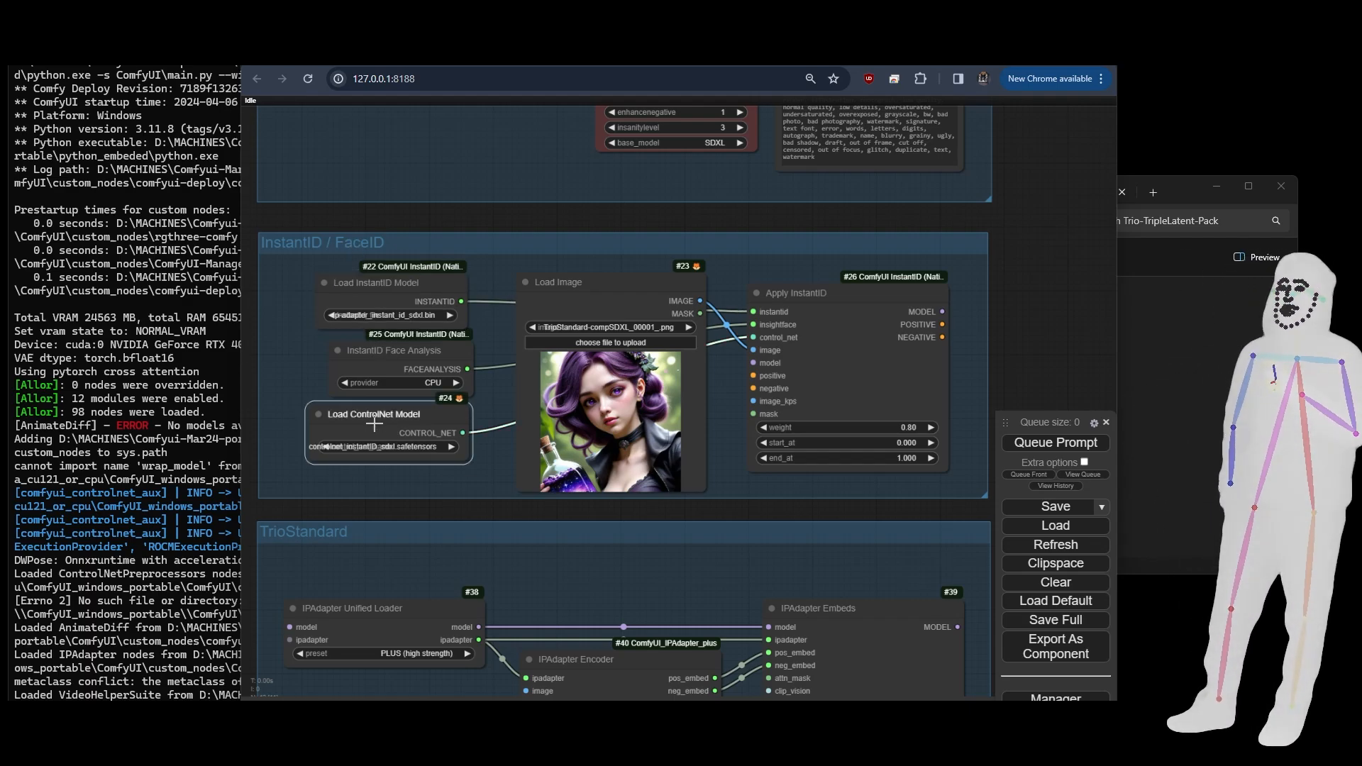
pyautogui.click(395, 369)
pyautogui.click(885, 354)
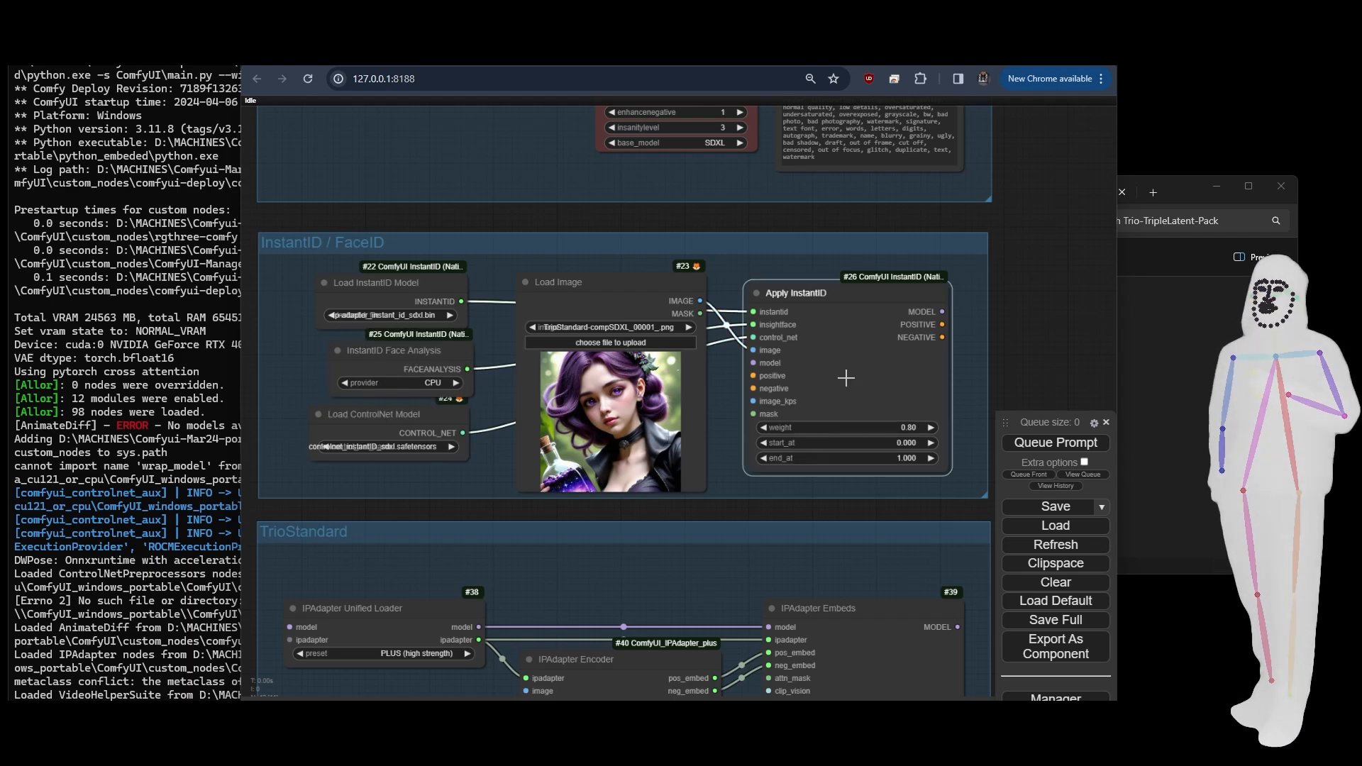
pyautogui.click(632, 350)
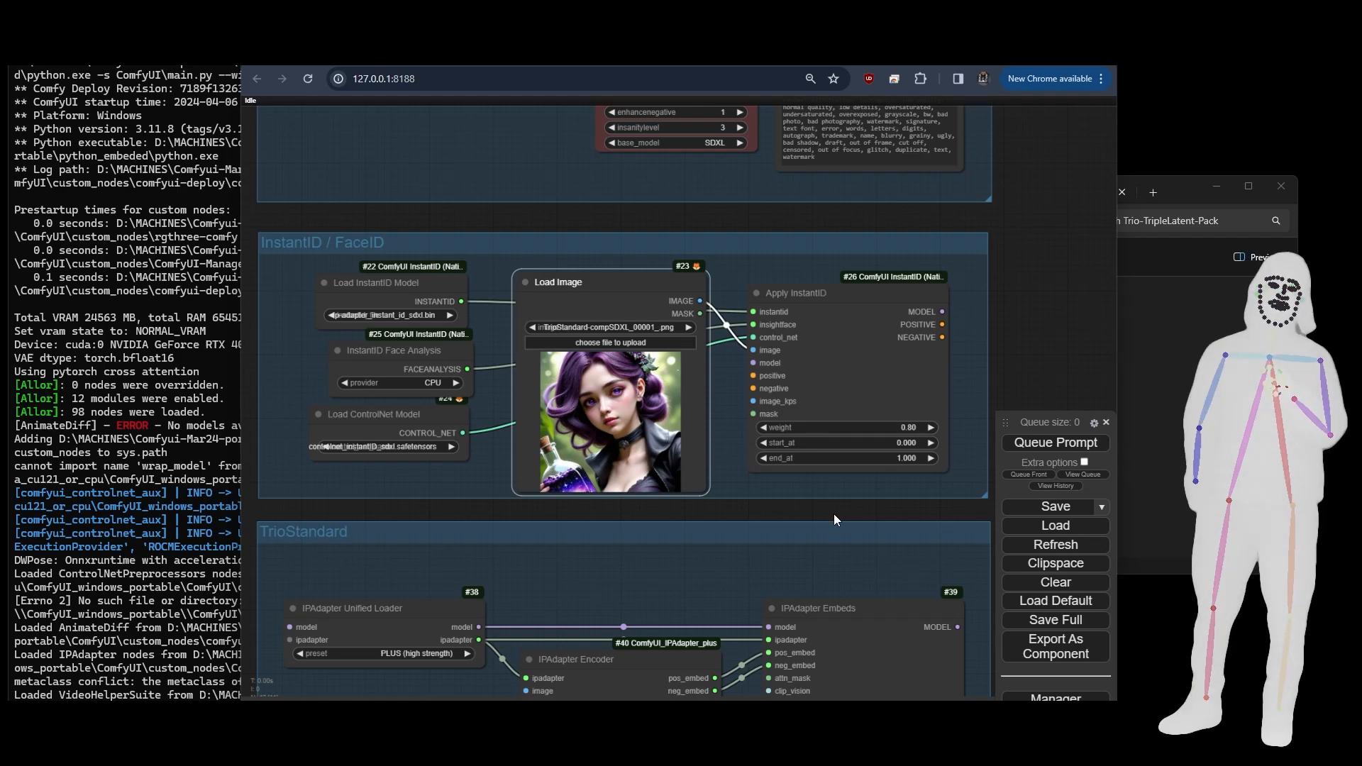
# - Examine the TrioStandard group's IPAdapter Unified Loader, Encoder and Embeds nodes, including the loader preset and the encoder's image input
pyautogui.moveTo(800, 505); pyautogui.dragTo(798, 435)
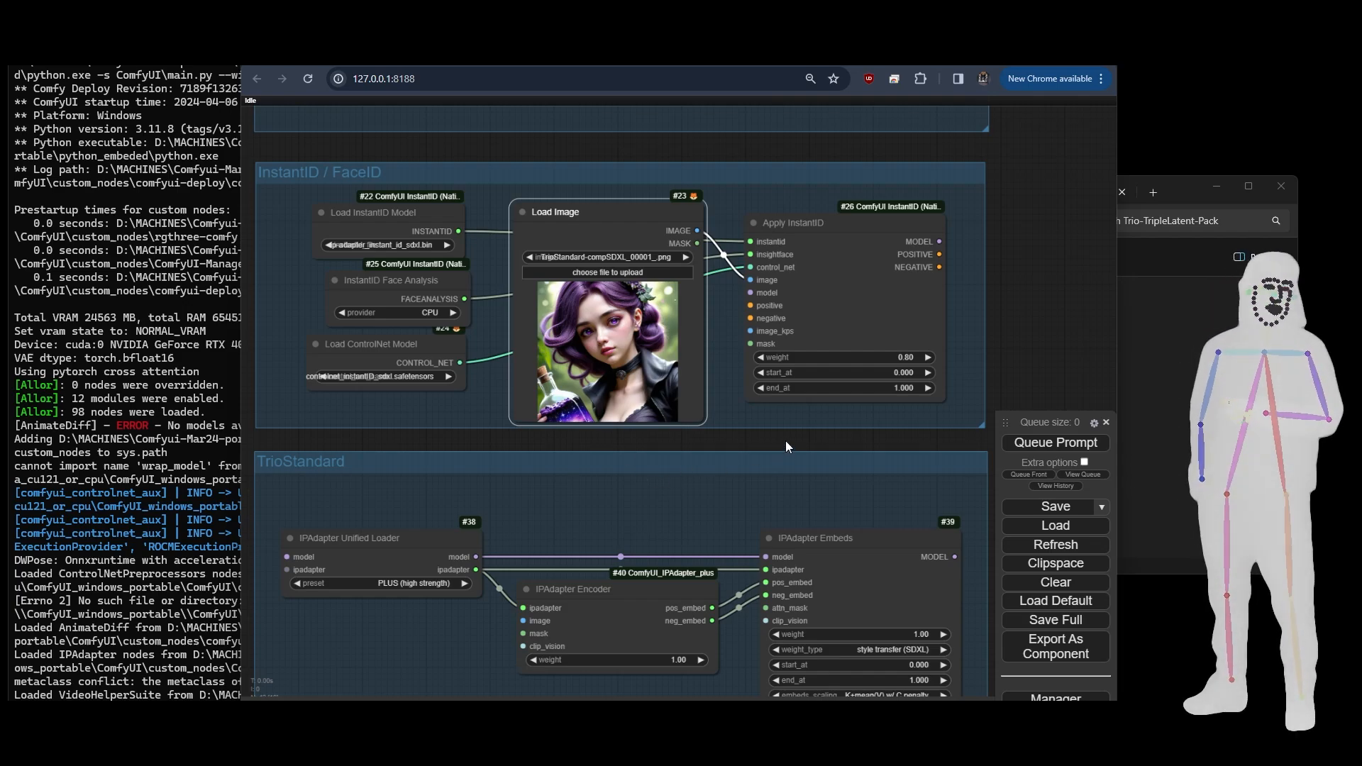
pyautogui.moveTo(785, 440); pyautogui.dragTo(786, 174)
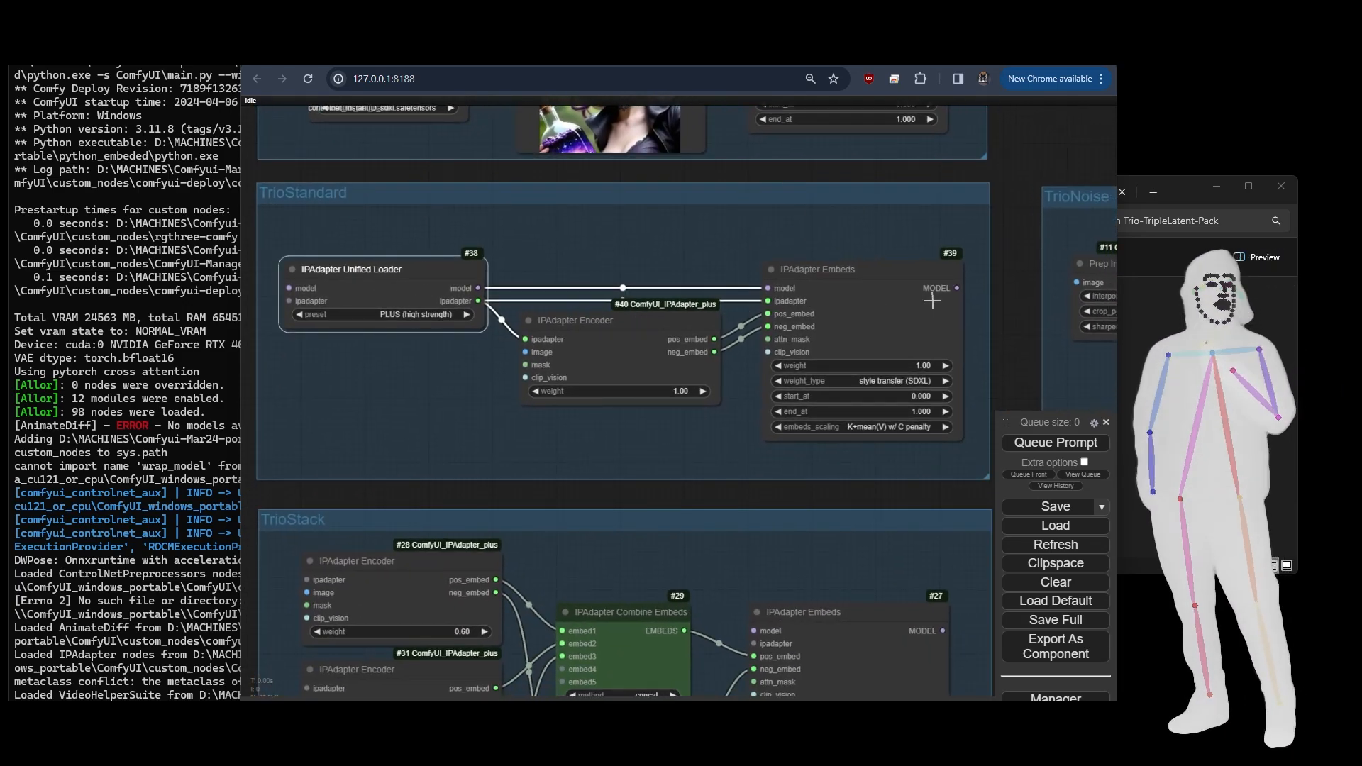
pyautogui.click(846, 307)
pyautogui.click(390, 281)
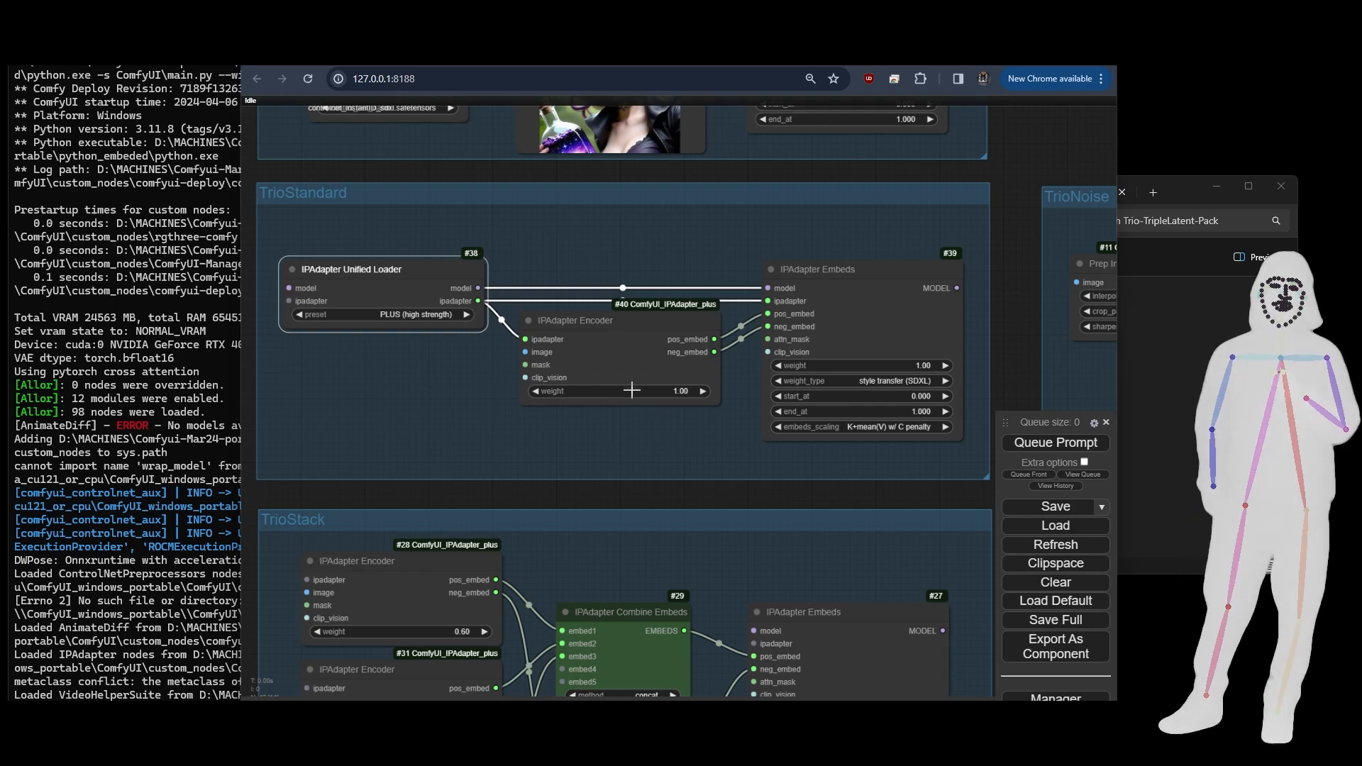
pyautogui.click(623, 366)
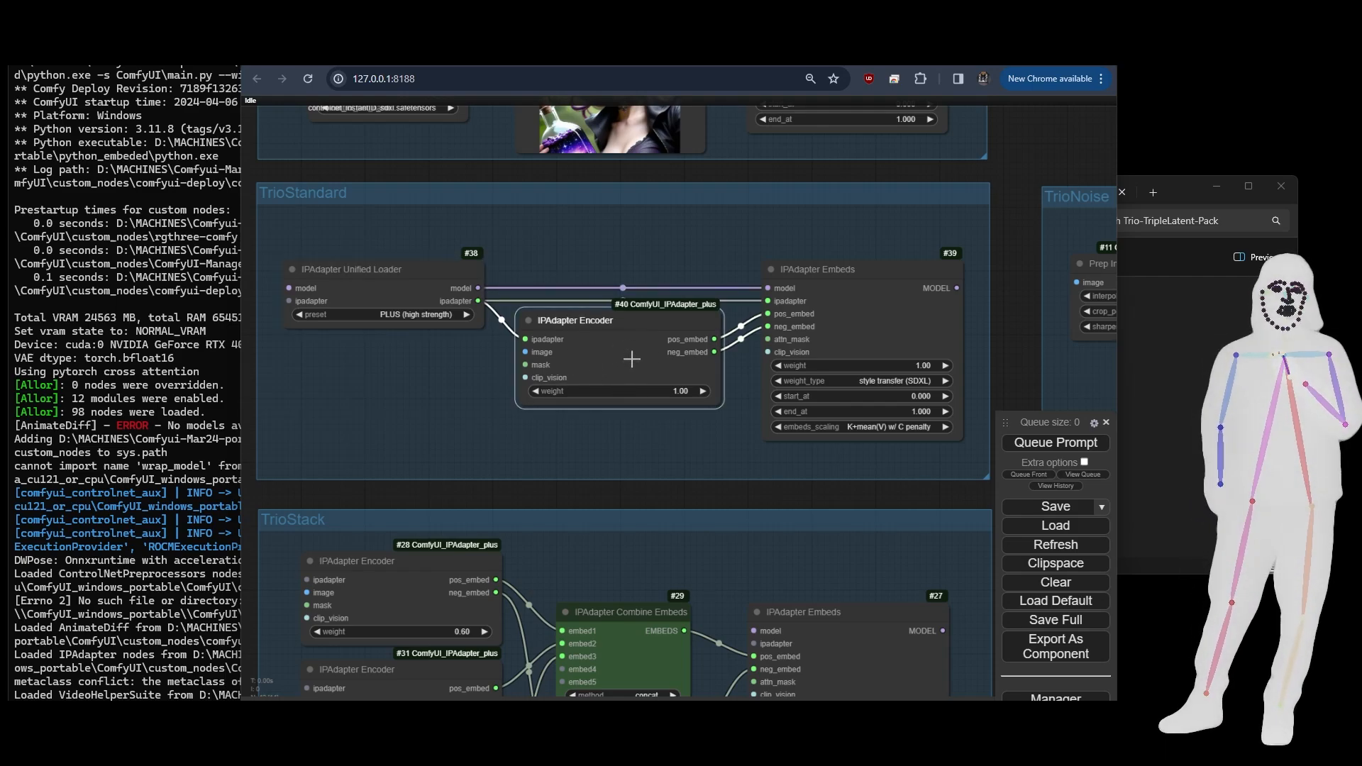
pyautogui.click(397, 278)
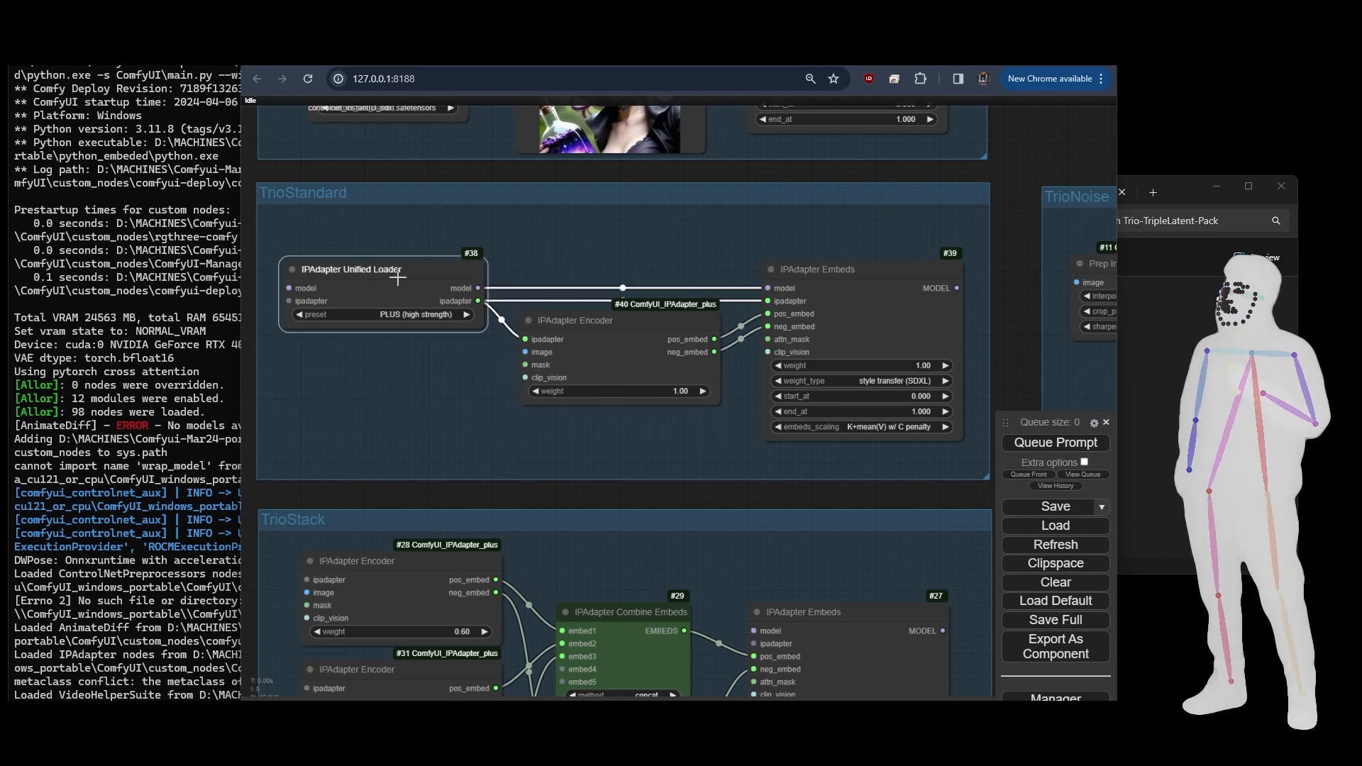
pyautogui.click(420, 316)
pyautogui.click(357, 417)
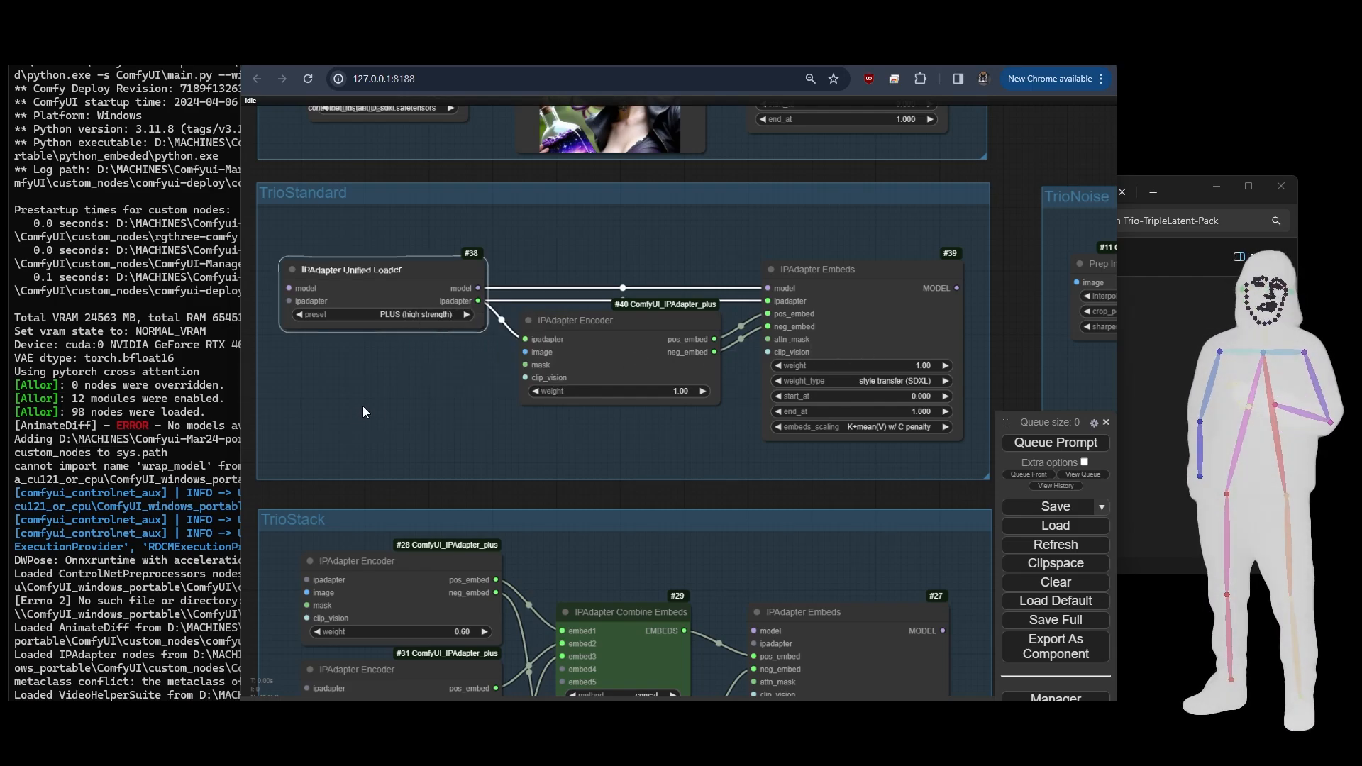
pyautogui.click(901, 340)
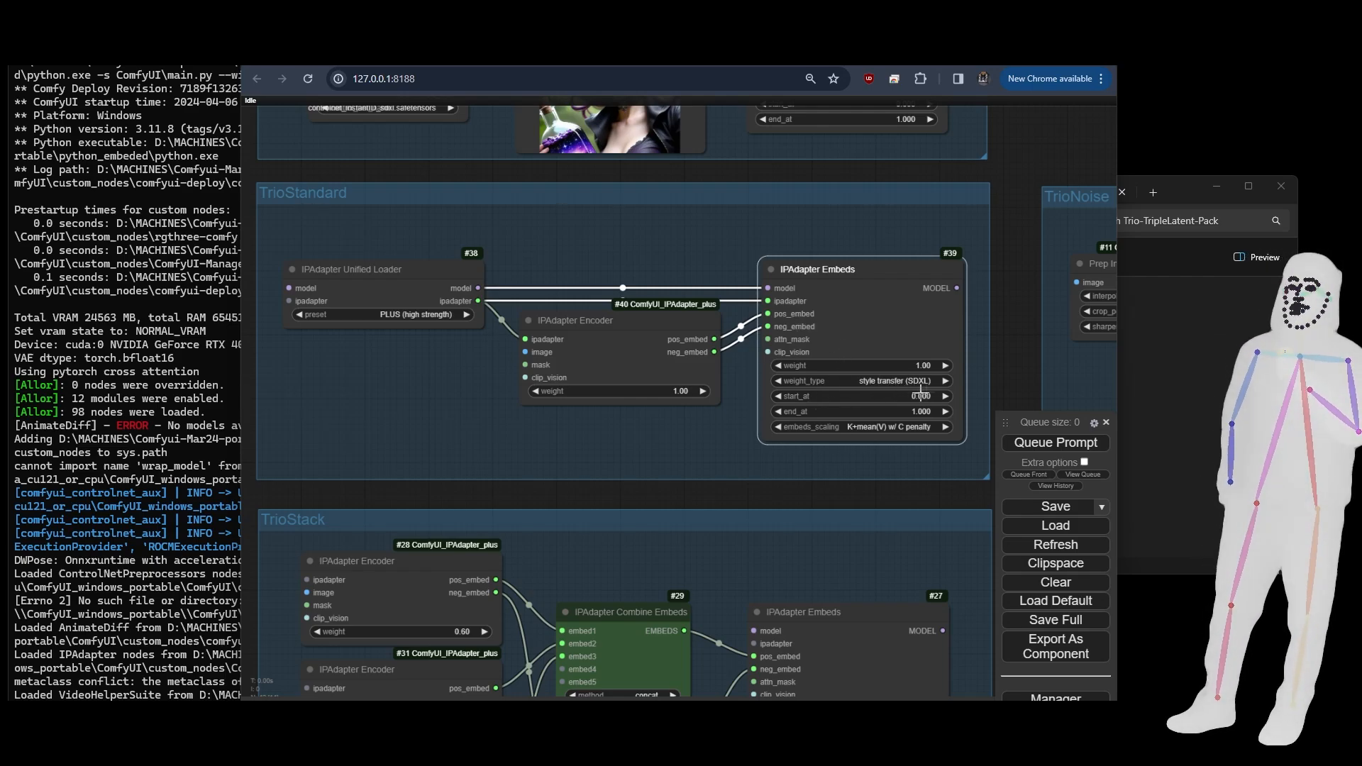
pyautogui.moveTo(638, 446); pyautogui.dragTo(655, 414)
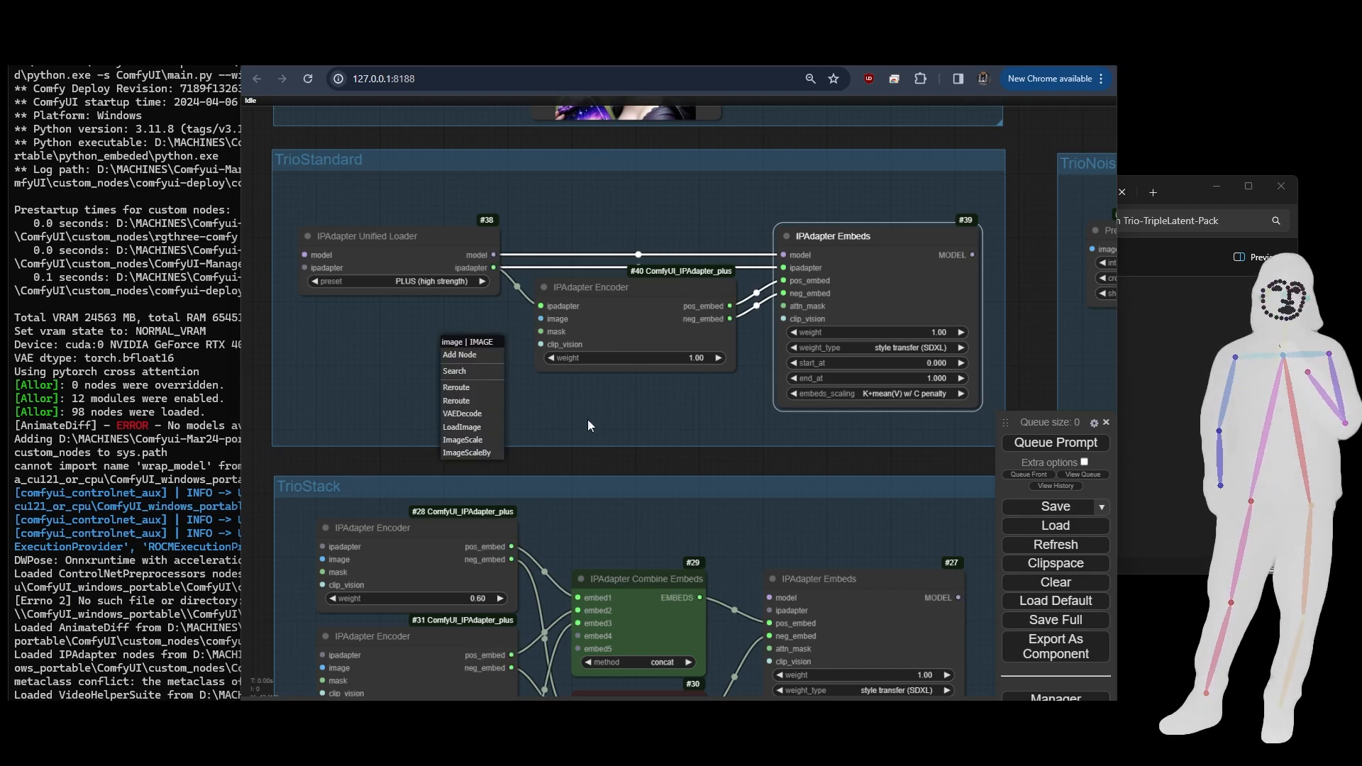
# - Examine the TrioStack group's three IPAdapter Encoders, the Combine Embeds nodes with their method options, and the IPAdapter Embeds node
pyautogui.moveTo(678, 440); pyautogui.dragTo(651, 168)
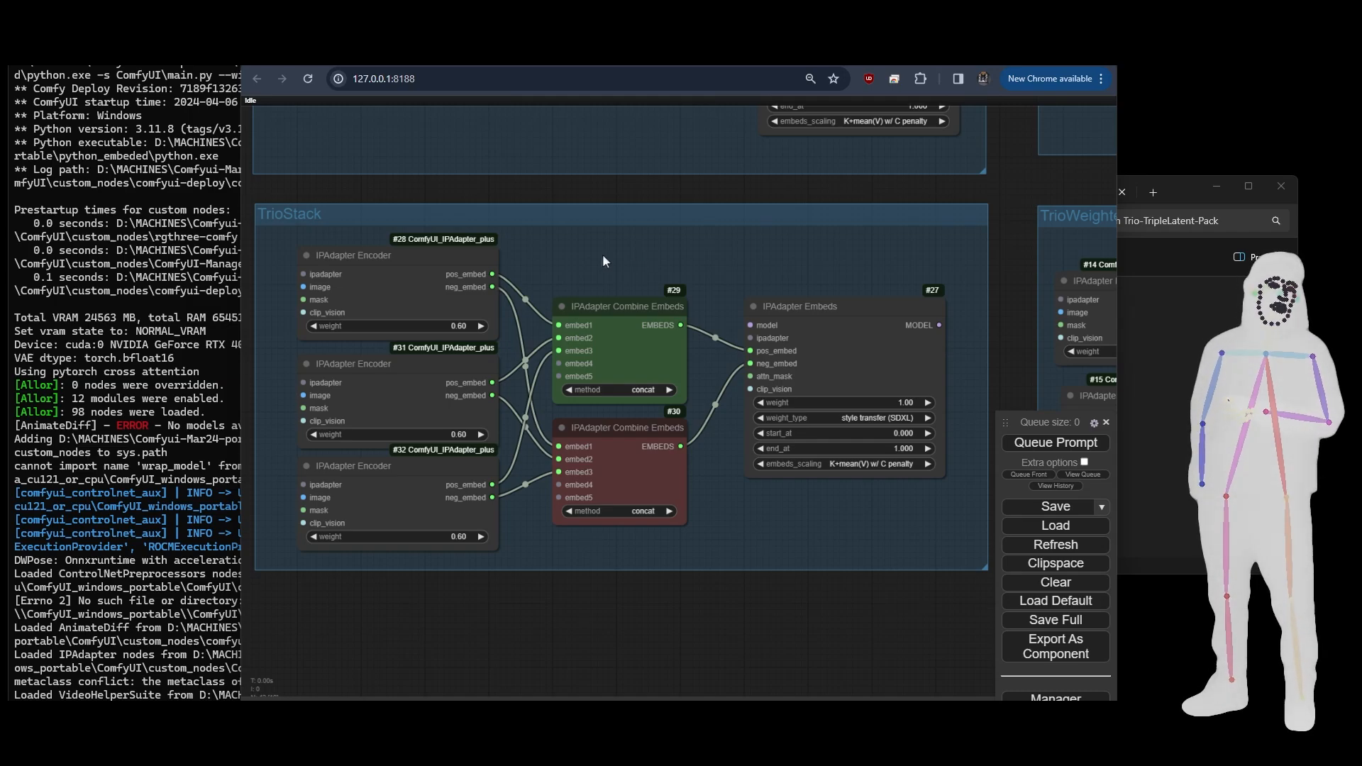
pyautogui.click(401, 289)
pyautogui.click(420, 375)
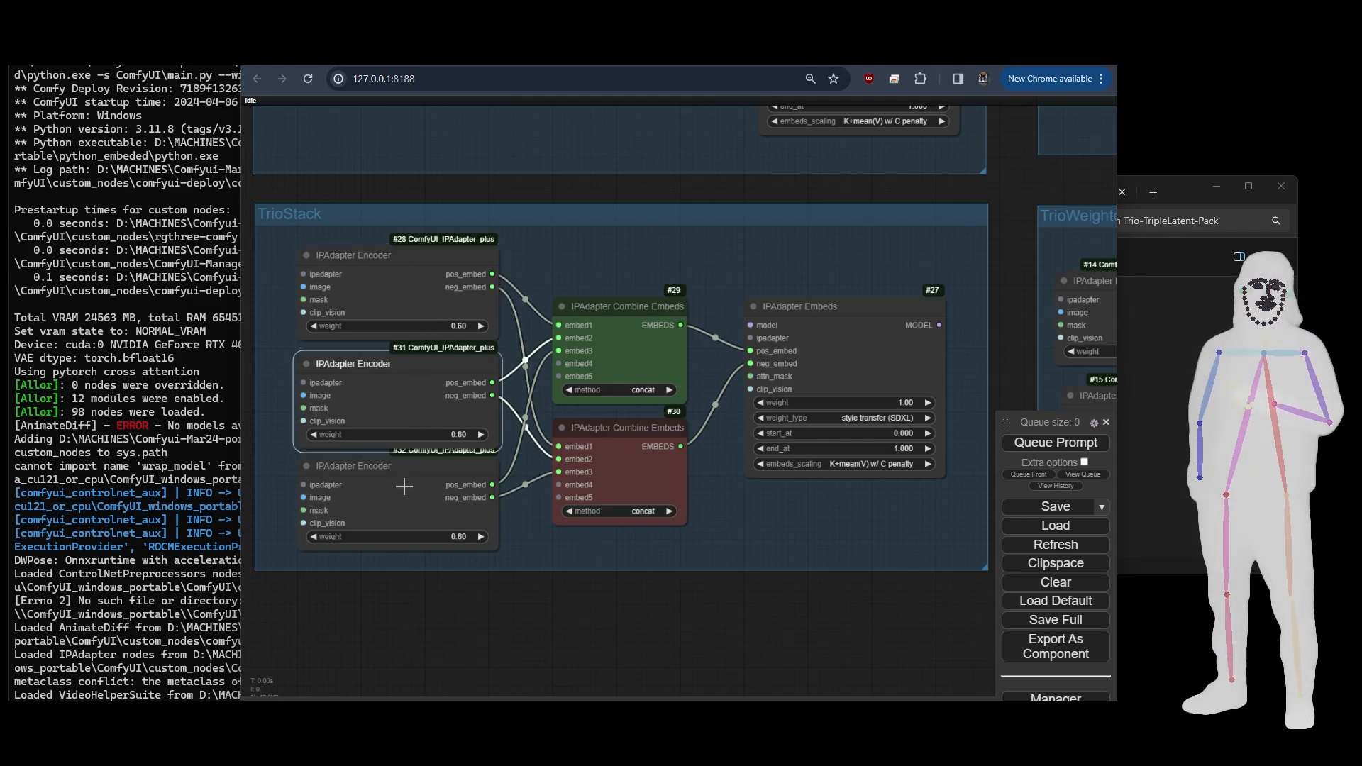
pyautogui.click(403, 491)
pyautogui.click(643, 376)
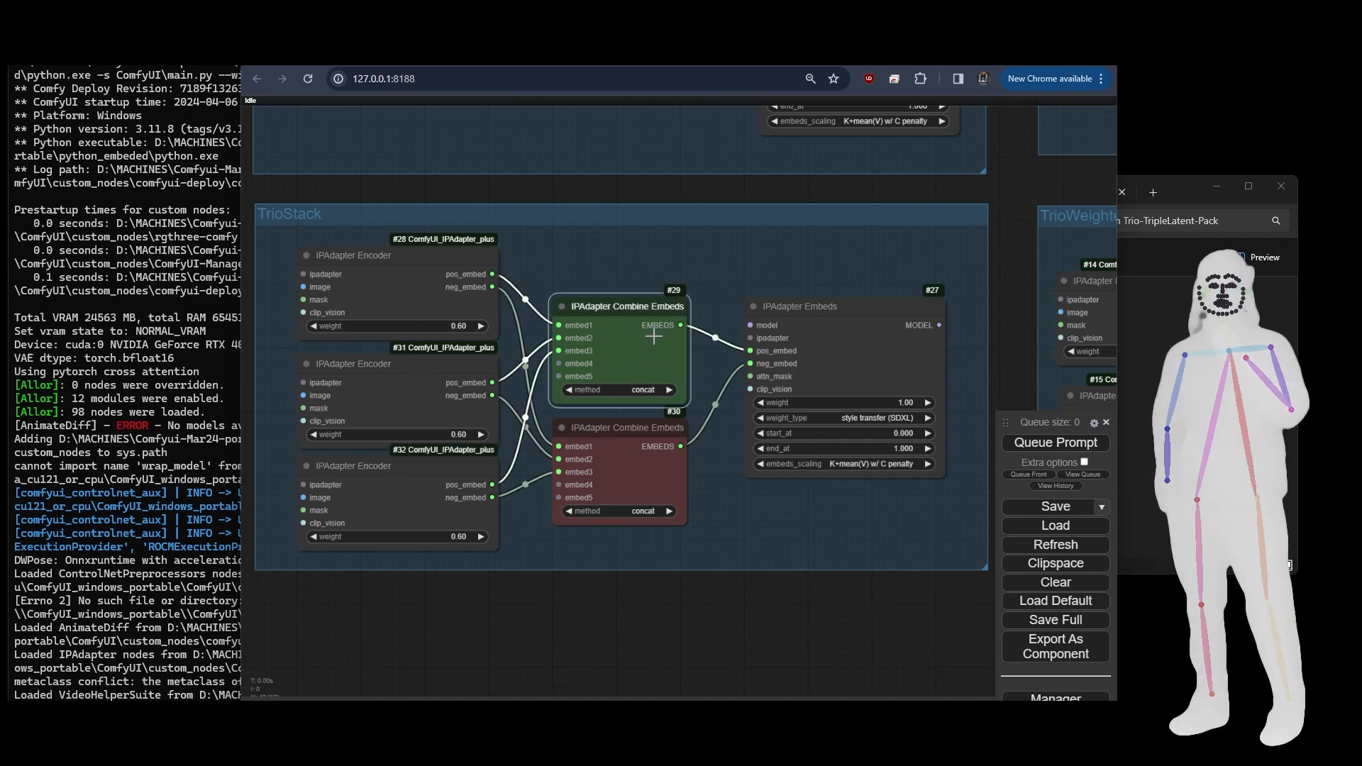
pyautogui.click(653, 389)
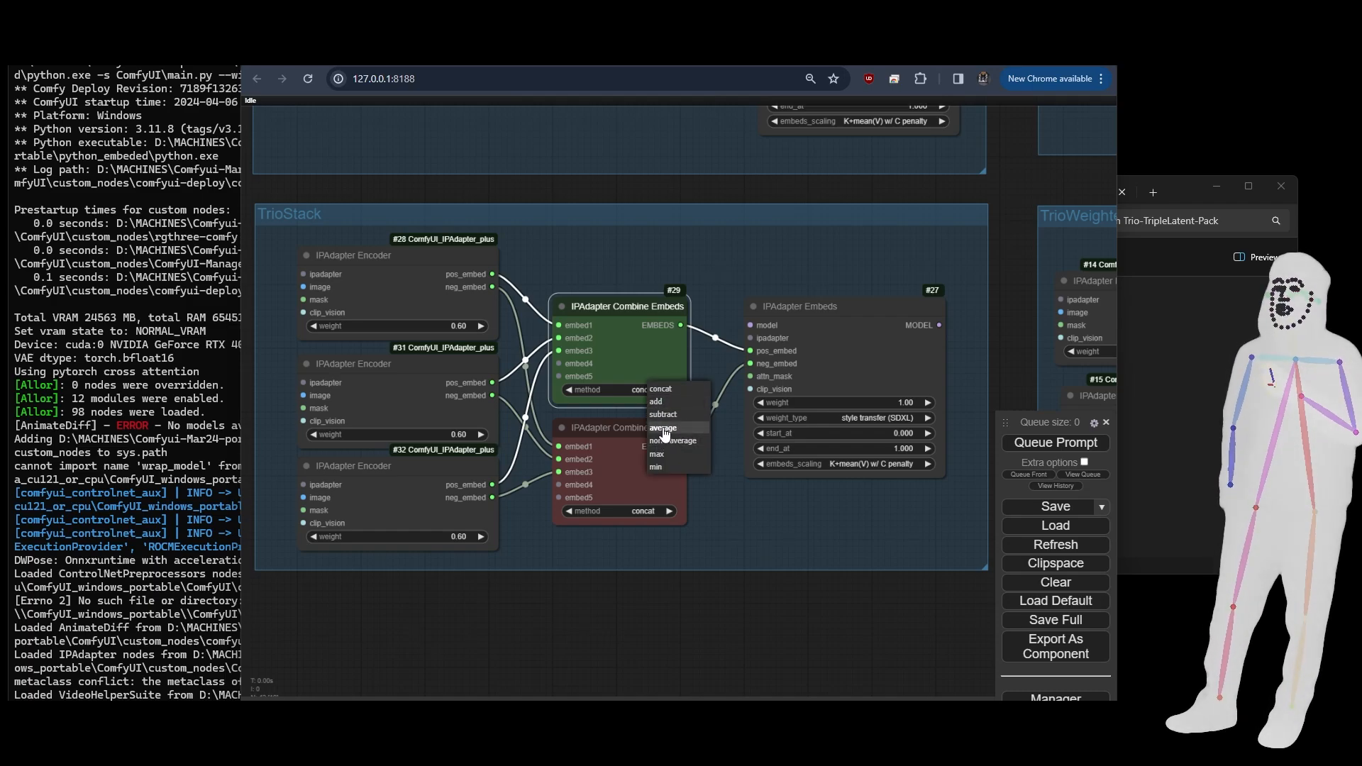
pyautogui.moveTo(753, 515); pyautogui.dragTo(751, 514)
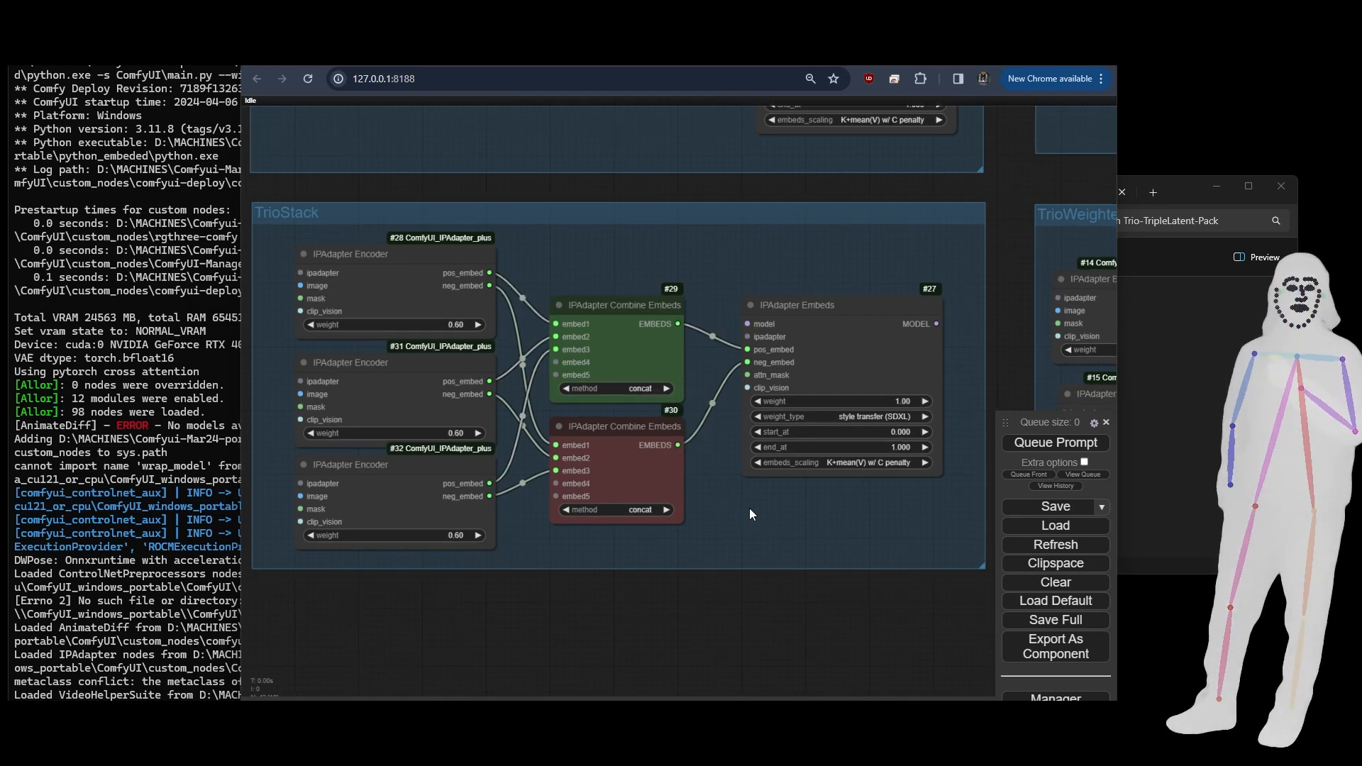
pyautogui.click(618, 464)
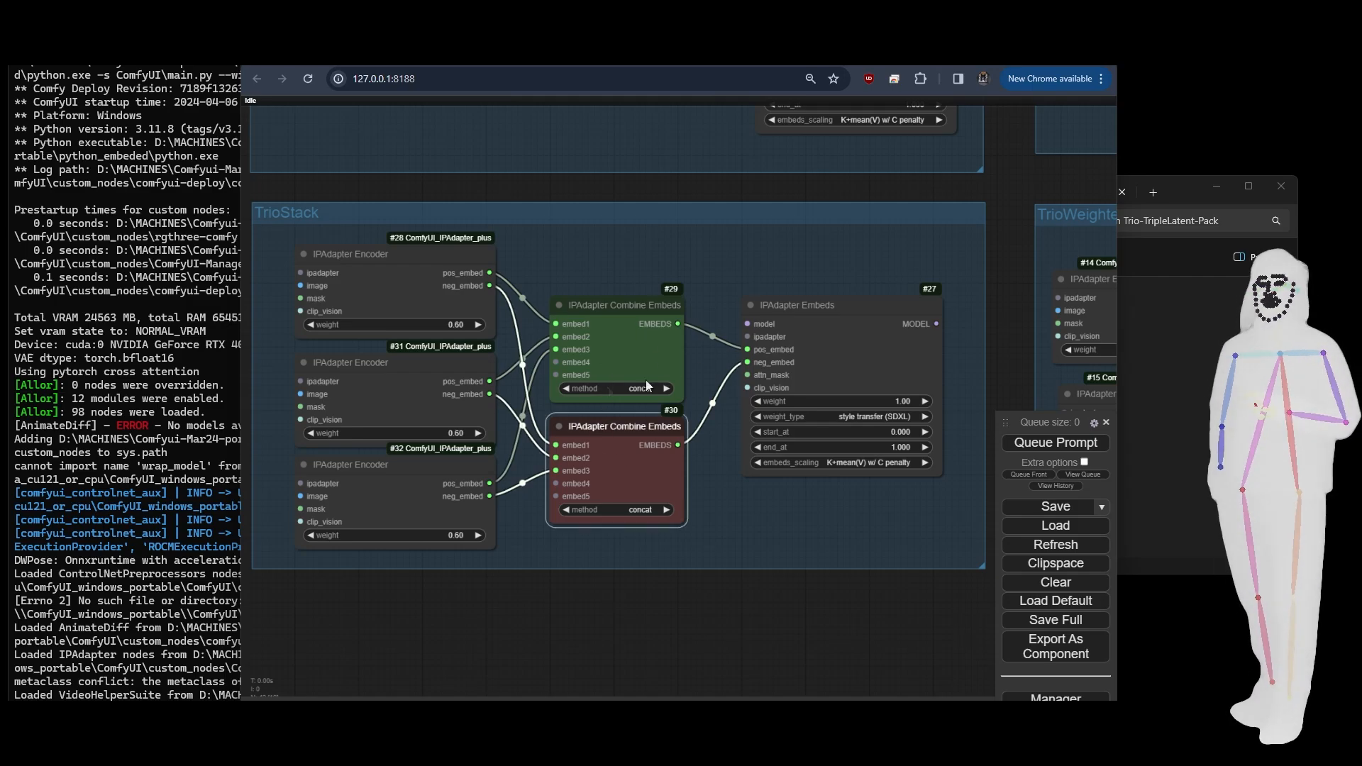
pyautogui.click(825, 363)
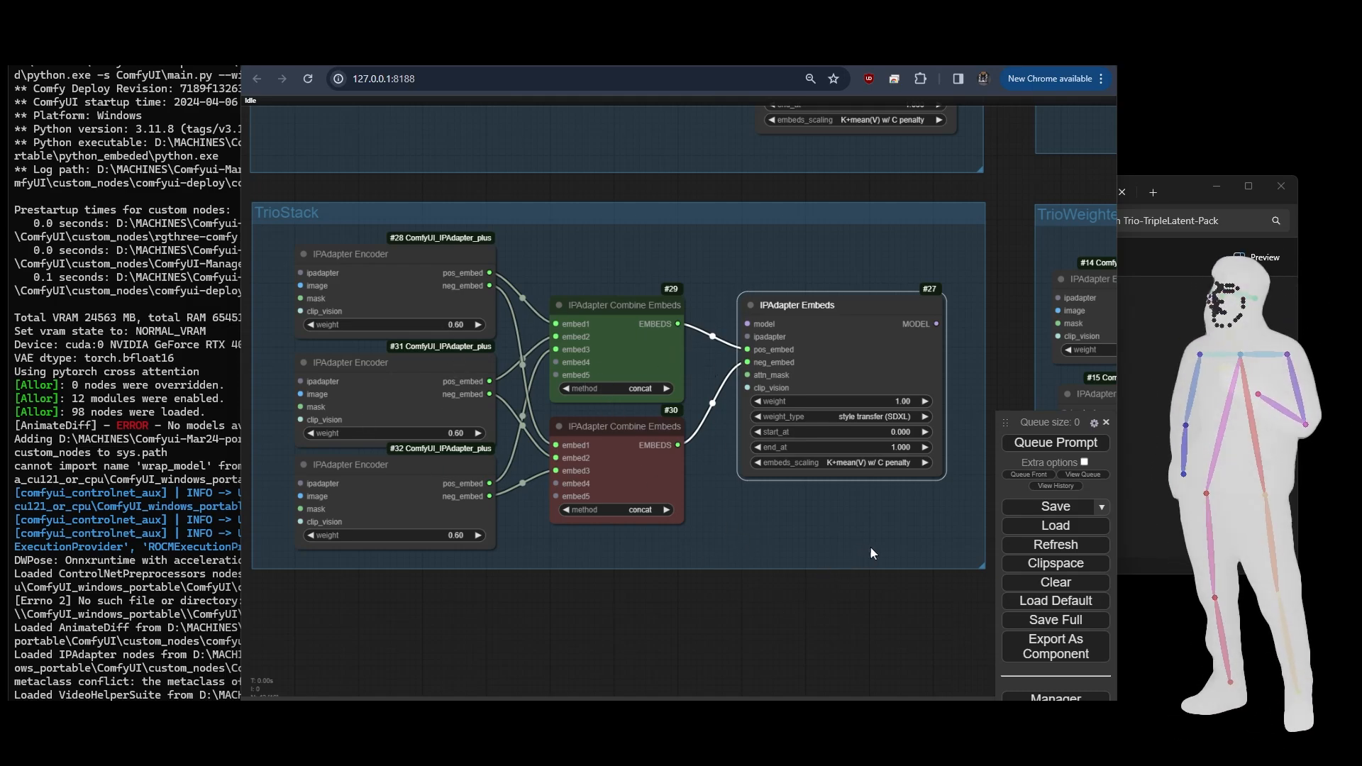
# - Examine the TrioWeighted group's IPAdapter Encoder, Combine Embeds and Embeds nodes and their connections
pyautogui.moveTo(872, 553); pyautogui.dragTo(206, 586)
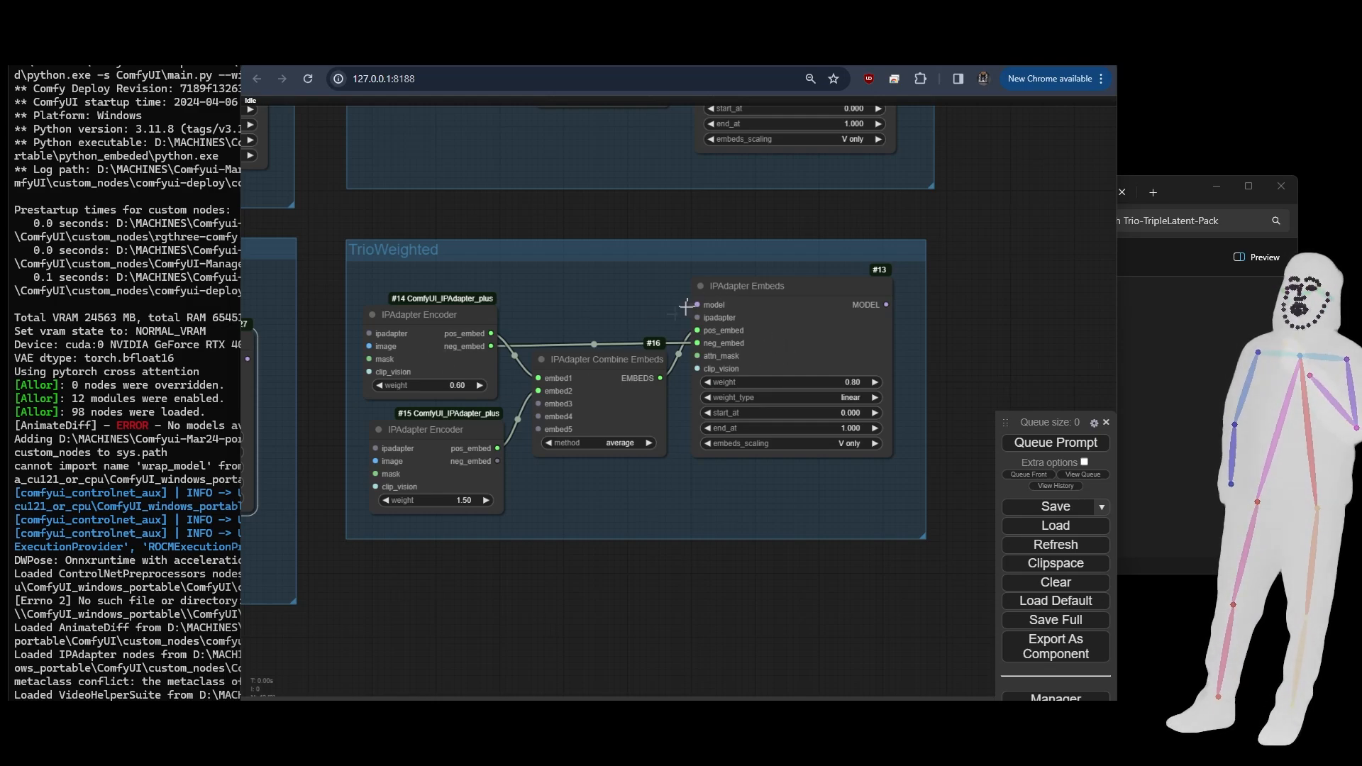
pyautogui.click(402, 362)
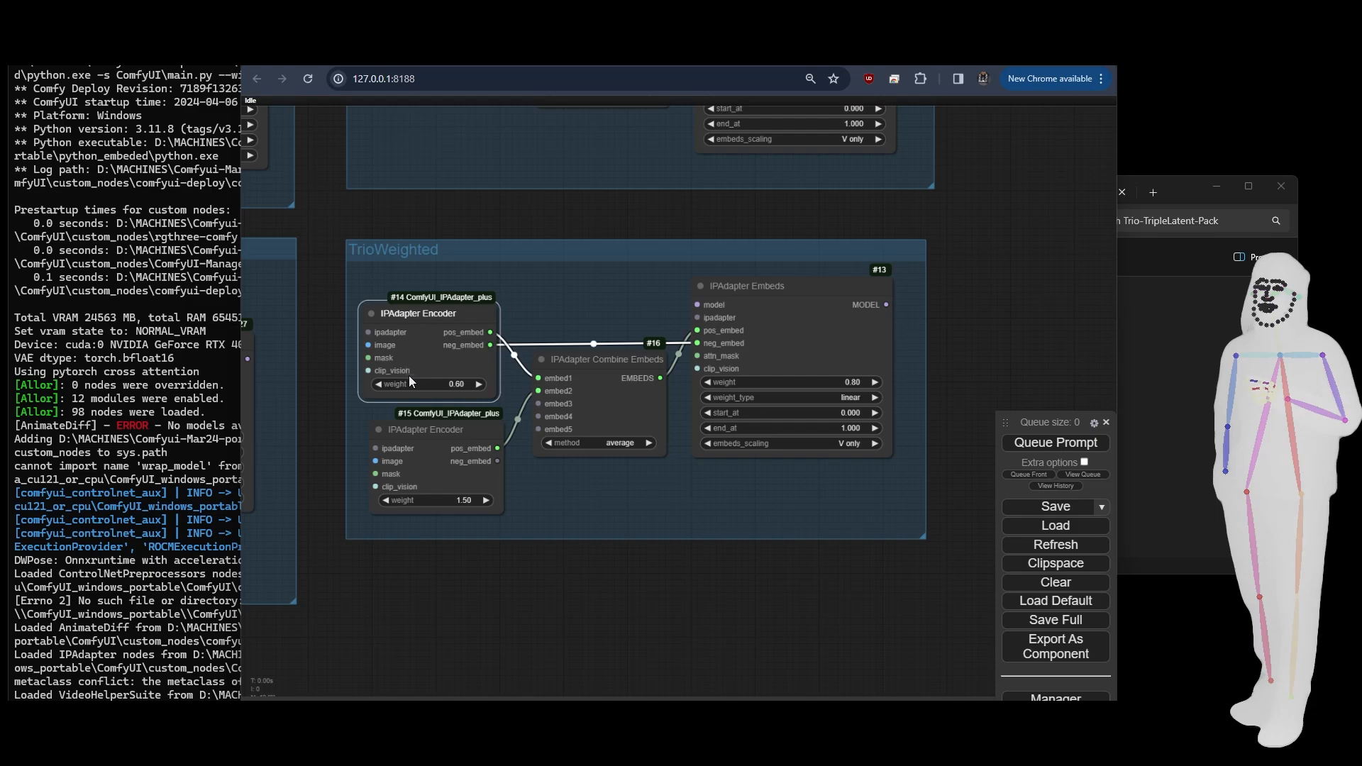
pyautogui.moveTo(368, 345); pyautogui.dragTo(299, 339)
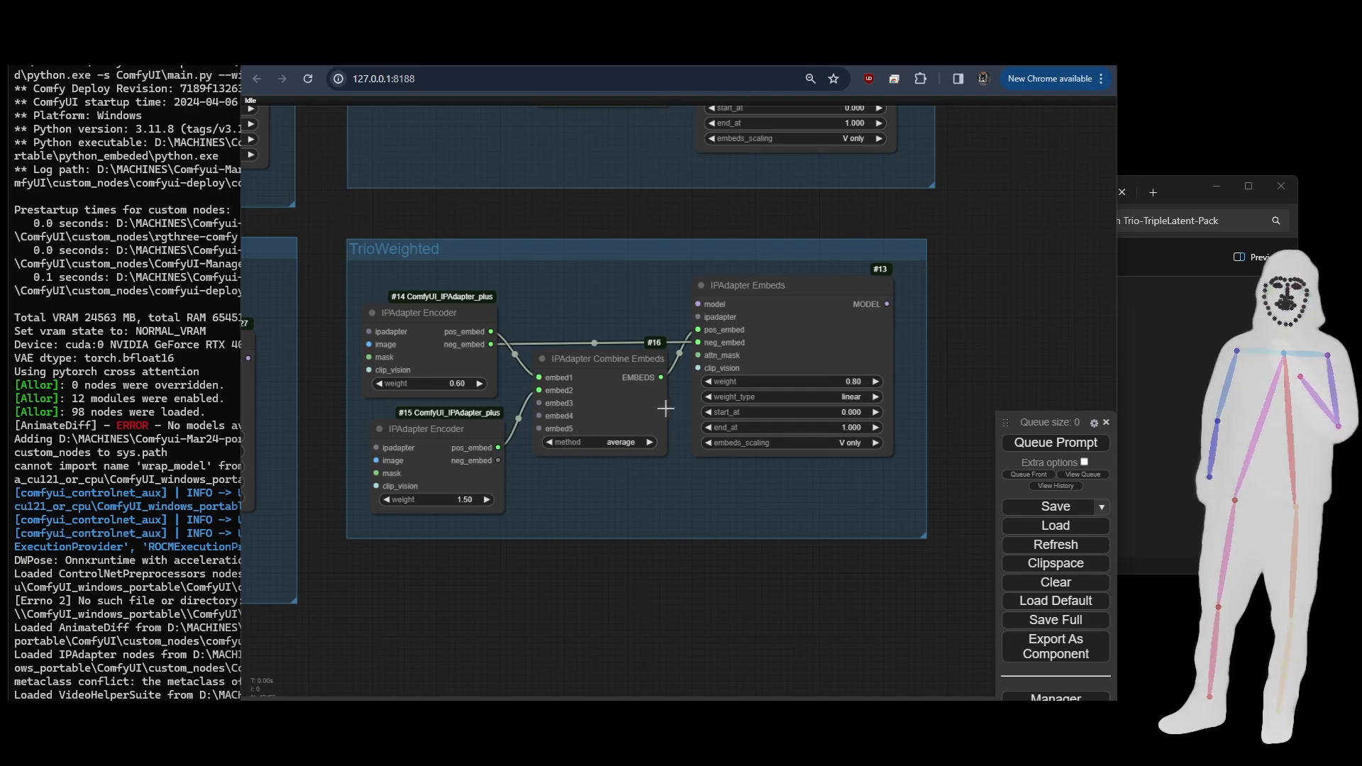
# - Reposition the IPAdapter Noise node slightly lower within the TrioNoise group
pyautogui.moveTo(951, 321); pyautogui.dragTo(918, 477)
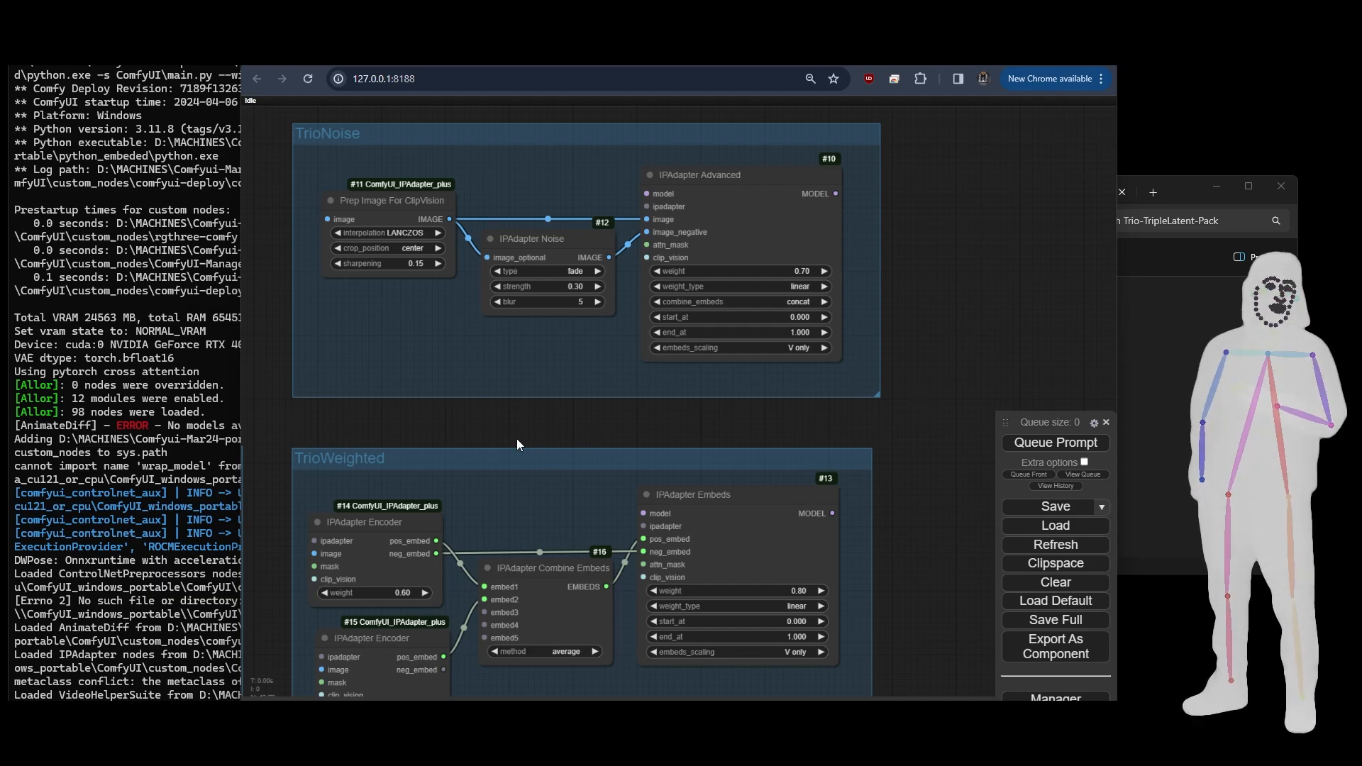
pyautogui.moveTo(520, 356); pyautogui.dragTo(522, 433)
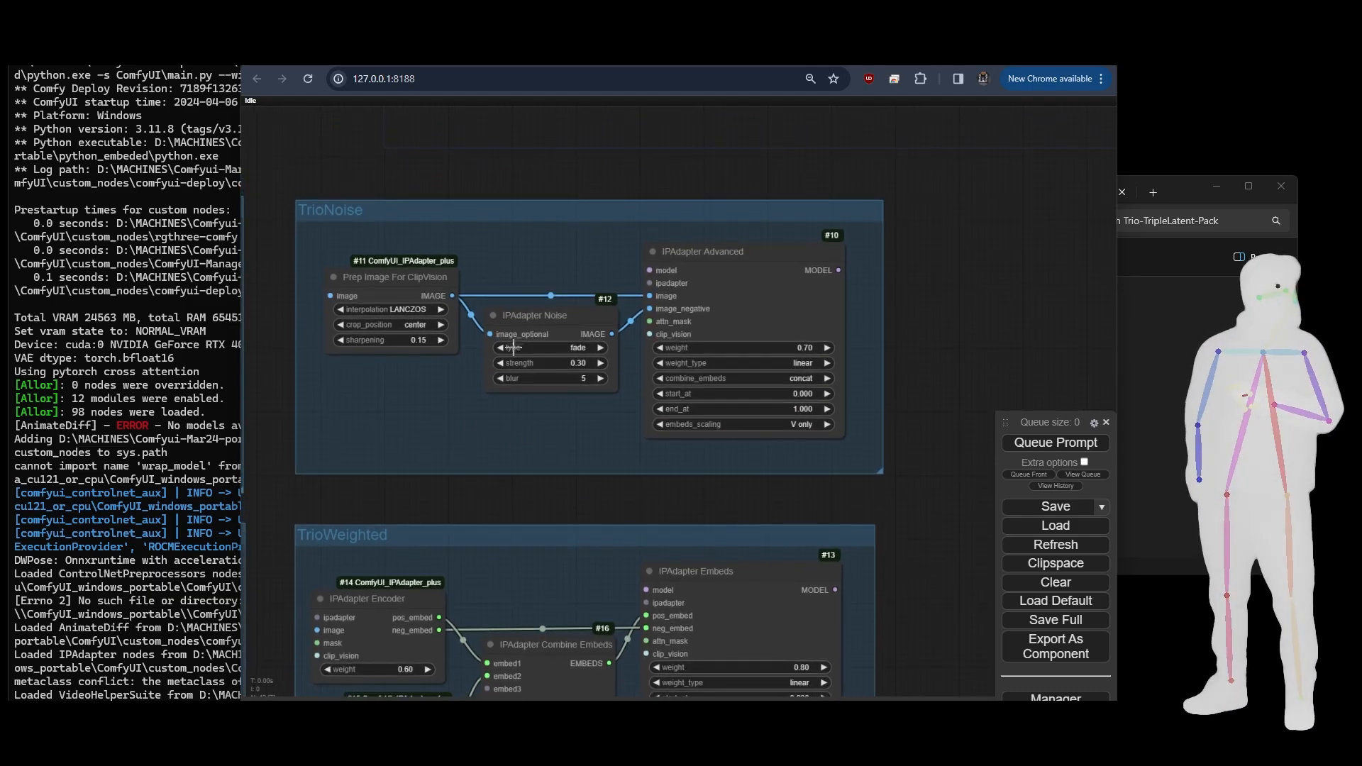
pyautogui.click(542, 317)
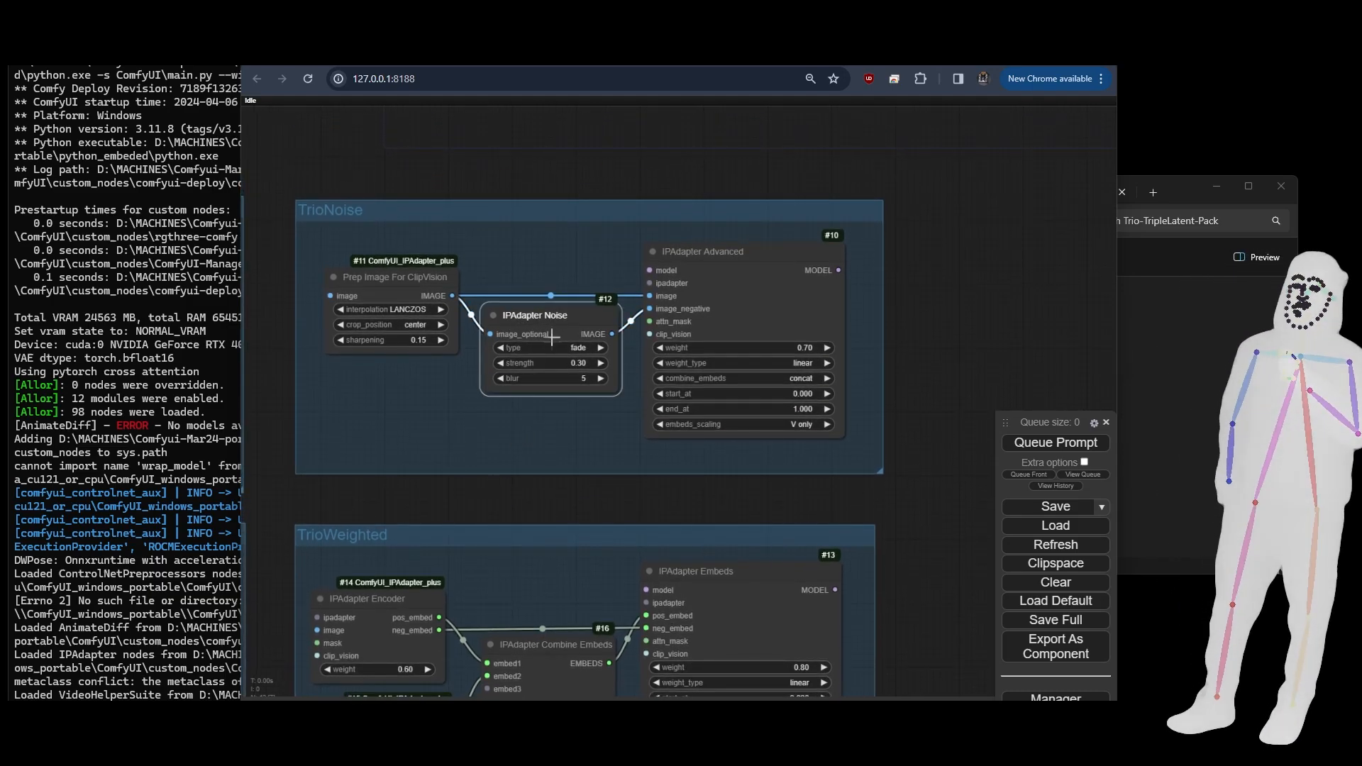
pyautogui.moveTo(549, 506); pyautogui.dragTo(568, 526)
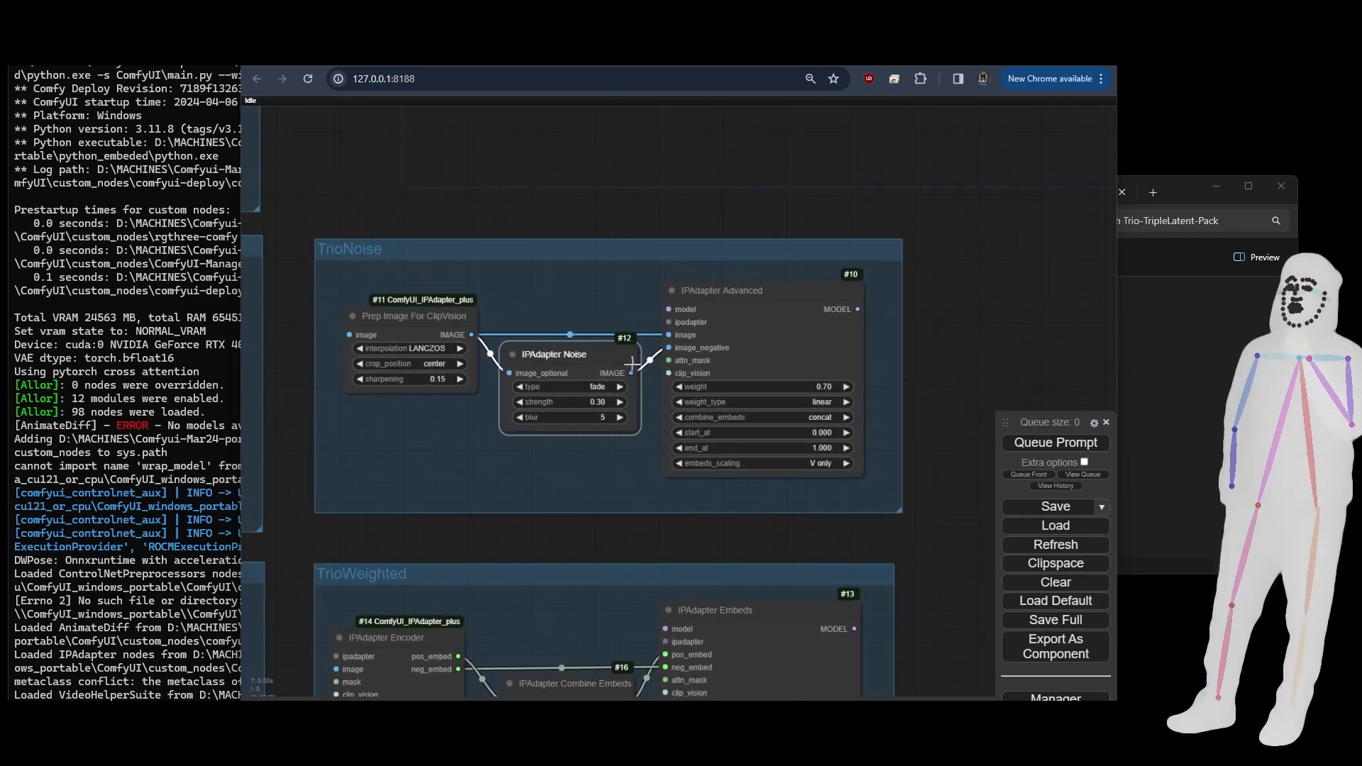
pyautogui.moveTo(562, 354); pyautogui.dragTo(563, 377)
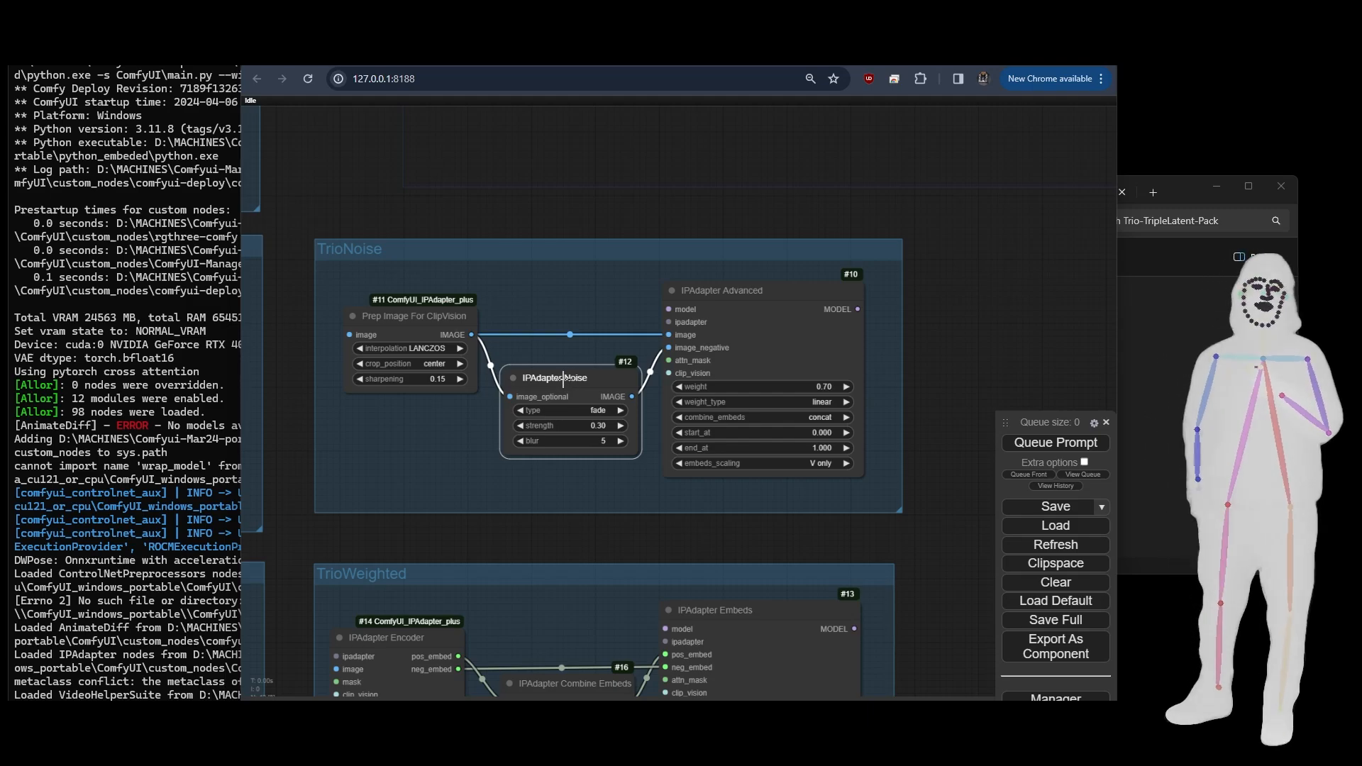
# - Set the IPAdapter Noise node's type to shuffle and its blur to 0
pyautogui.click(583, 413)
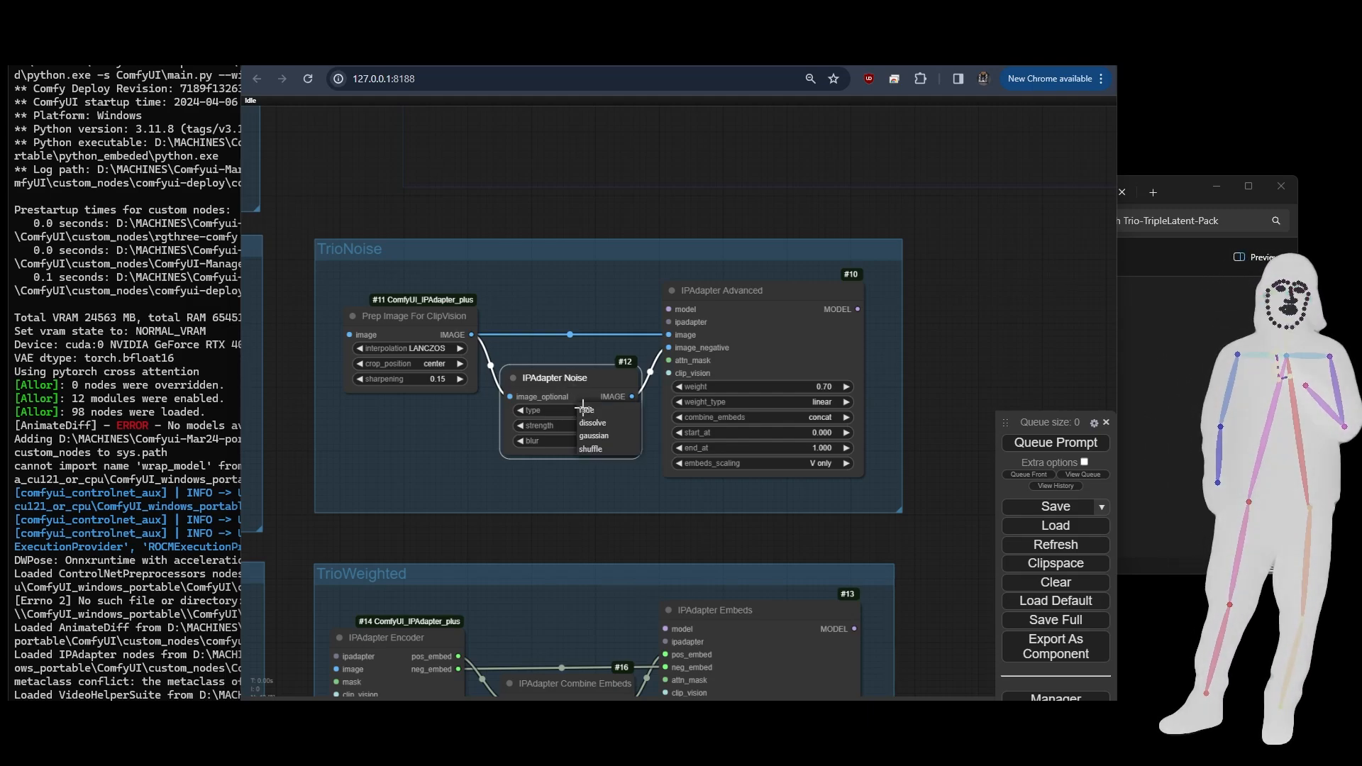
pyautogui.click(590, 452)
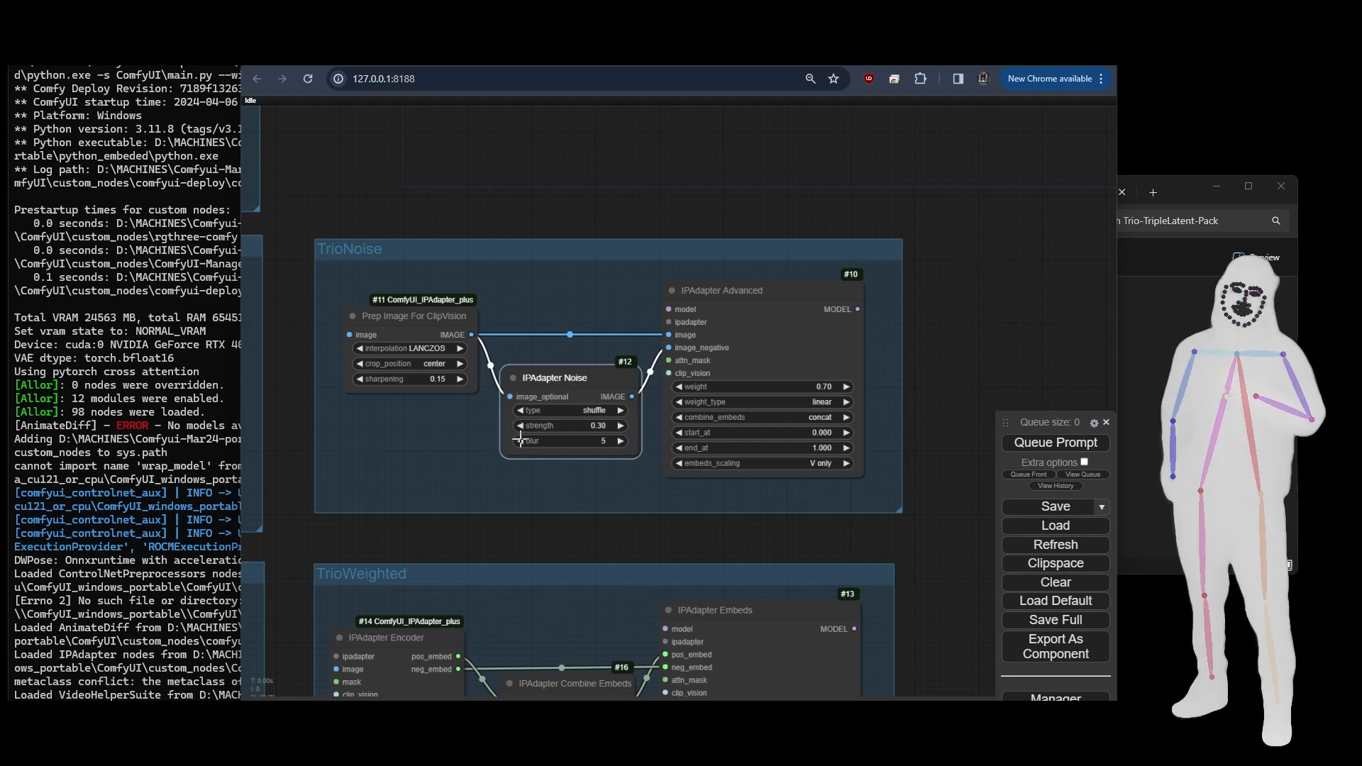
pyautogui.click(520, 441)
pyautogui.click(520, 441)
pyautogui.click(522, 441)
pyautogui.click(524, 442)
pyautogui.click(524, 442)
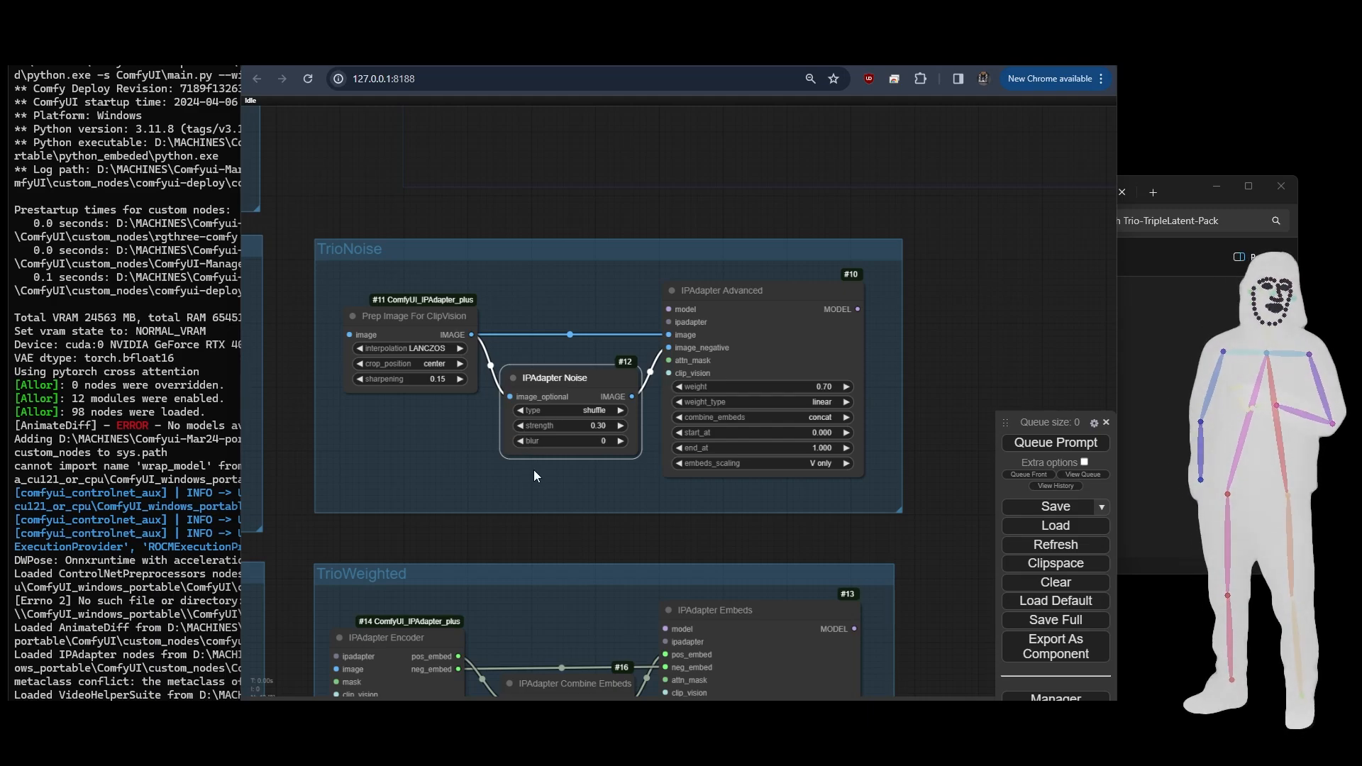
# - Switch to File Explorer, look through the V7 folder's workflow files and return to the Trio-TripleLatent-Pack folder
pyautogui.scroll(-7, 533, 470)
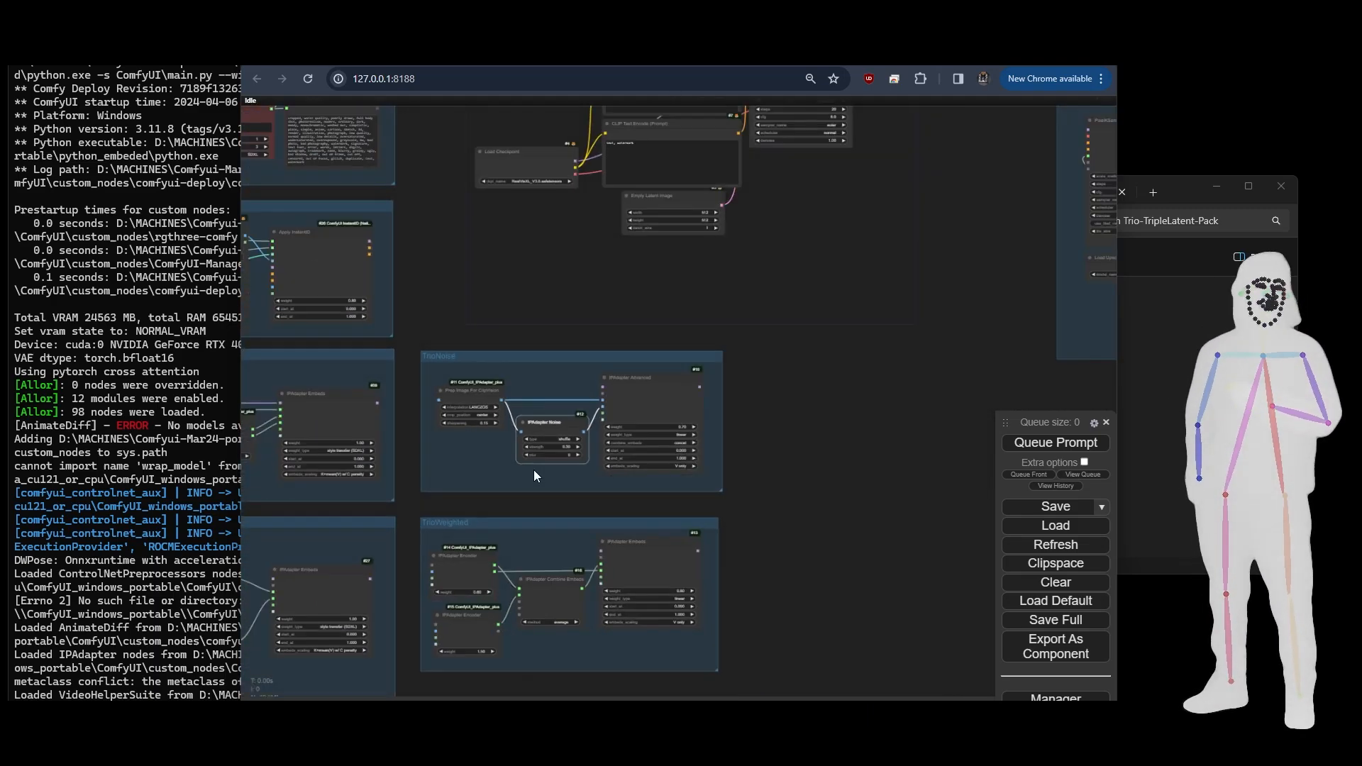
pyautogui.moveTo(496, 293); pyautogui.dragTo(689, 304)
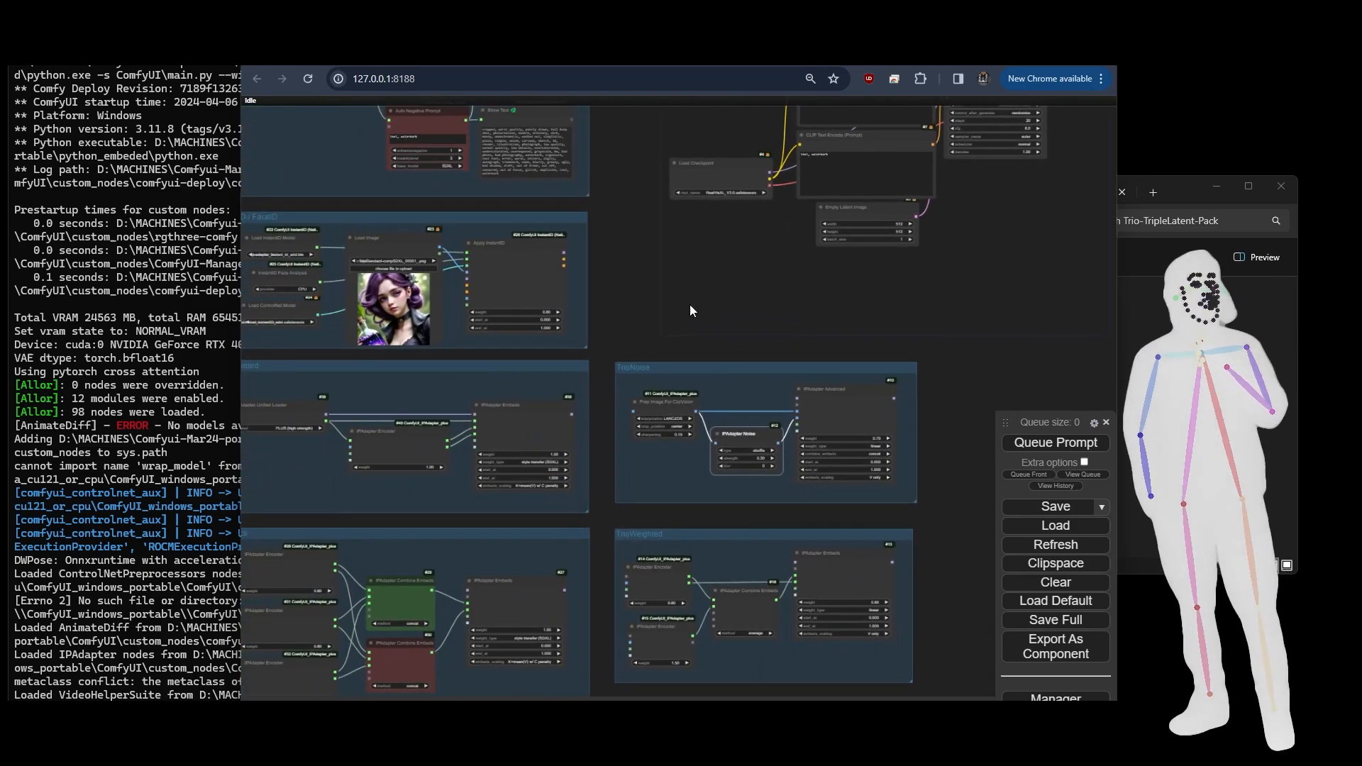
pyautogui.click(1144, 320)
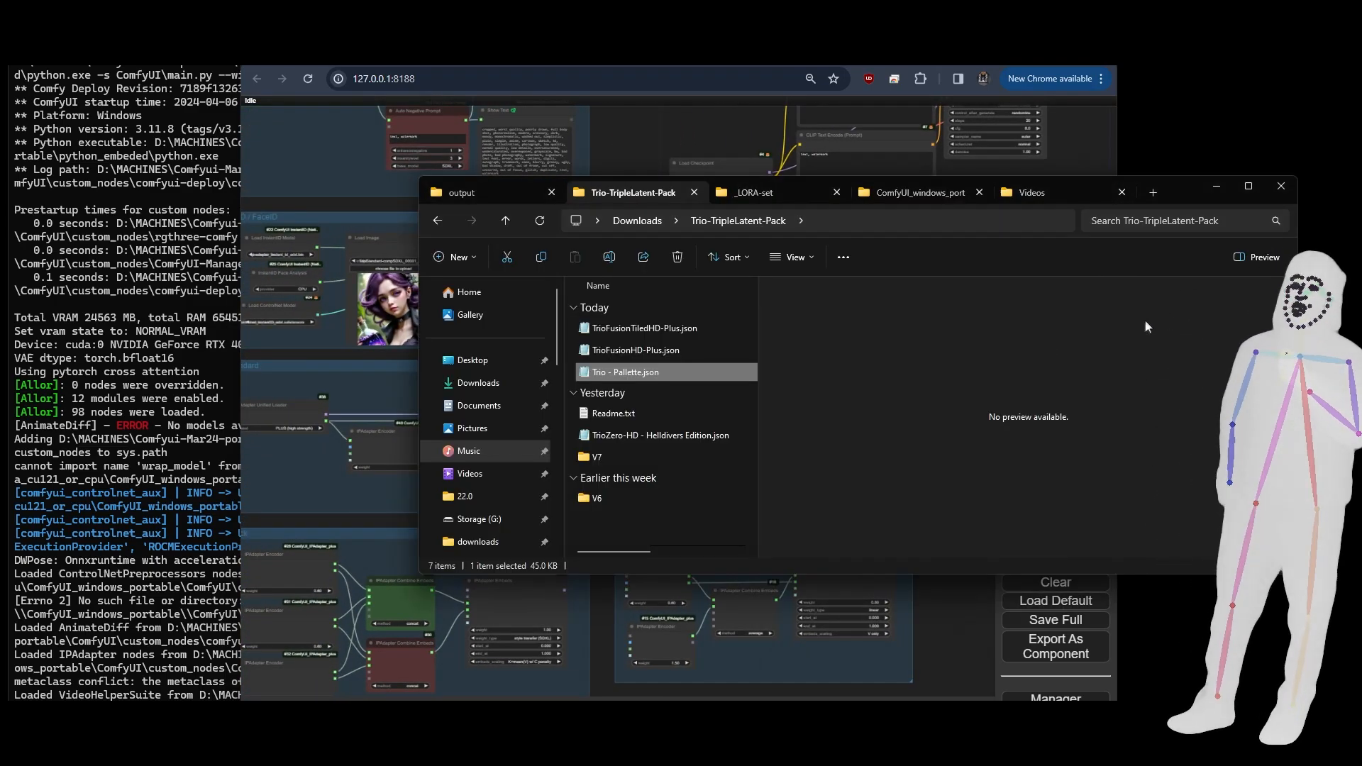
pyautogui.doubleClick(598, 458)
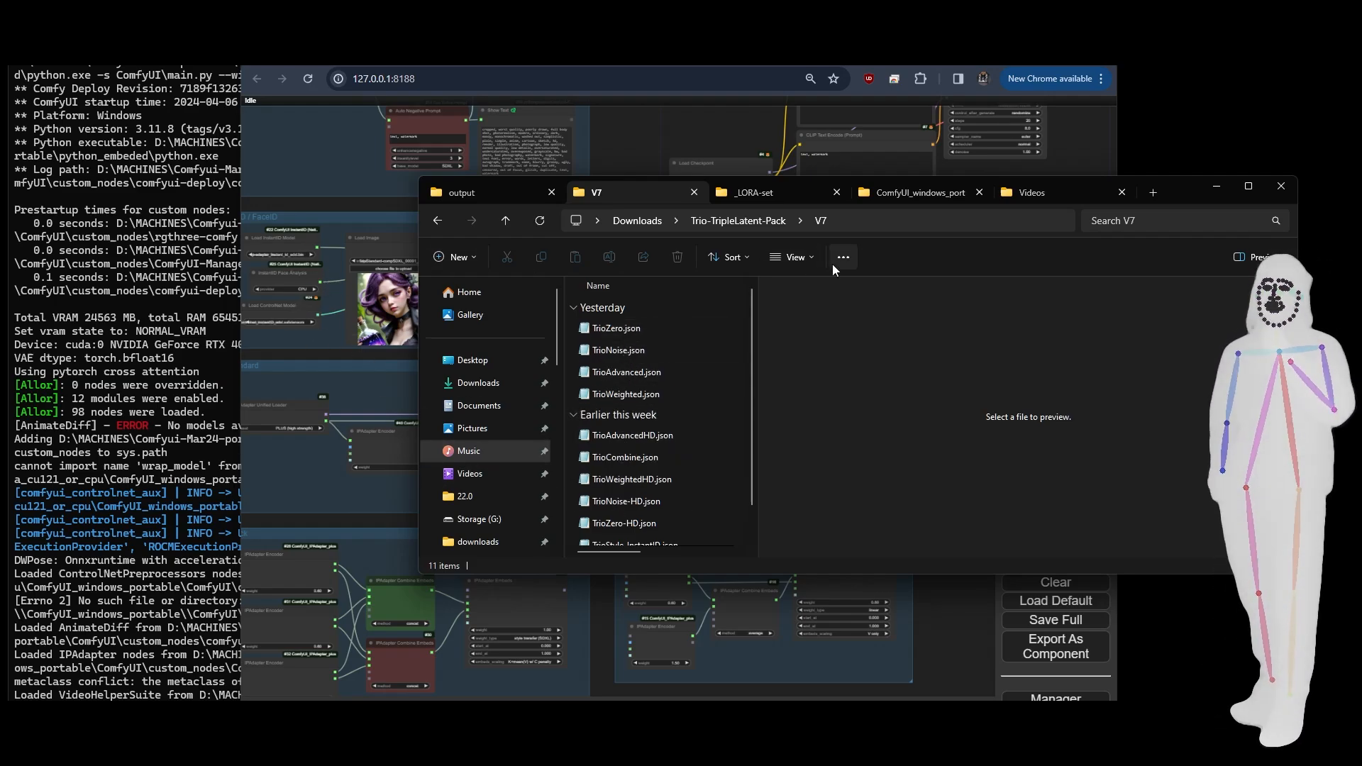
pyautogui.click(754, 222)
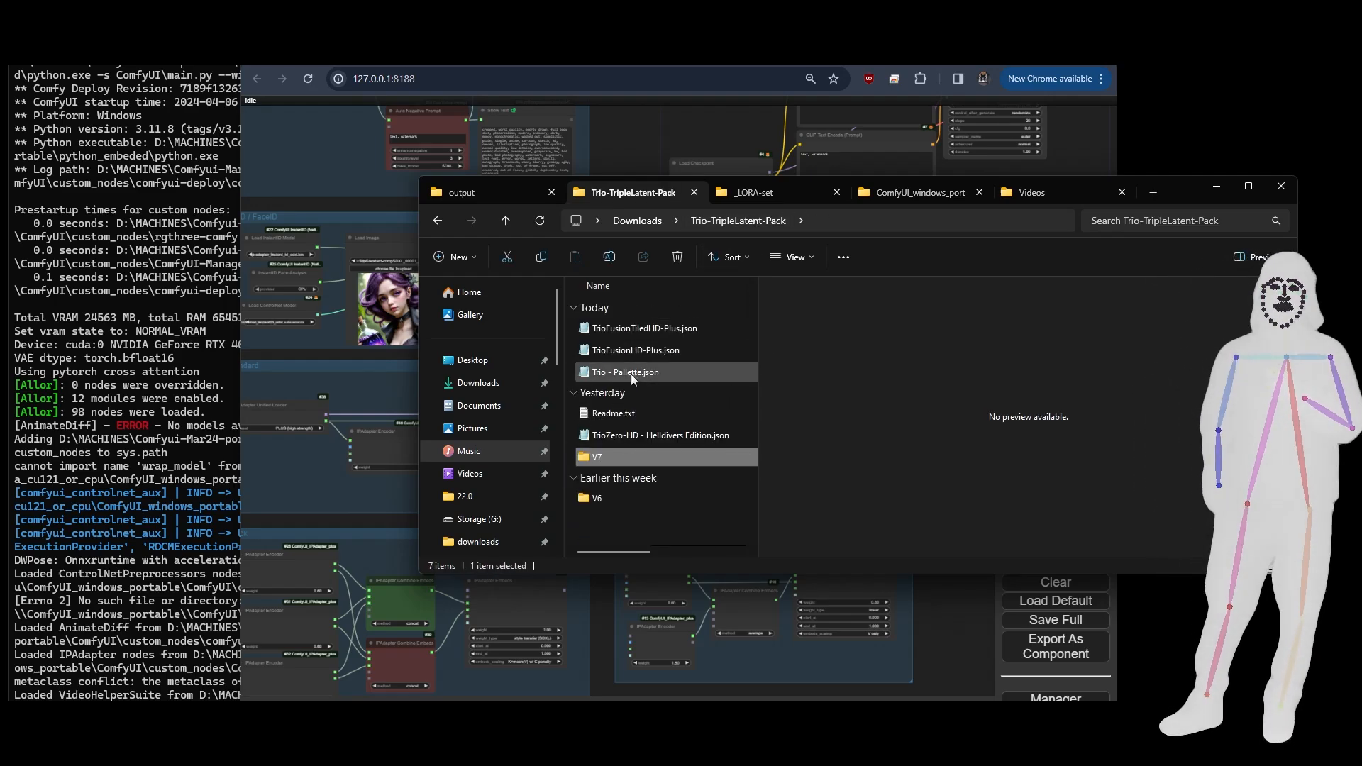
# - Load the TrioFusionHD-Plus.json workflow from the Trio-TripleLatent-Pack folder onto the ComfyUI canvas
pyautogui.click(637, 355)
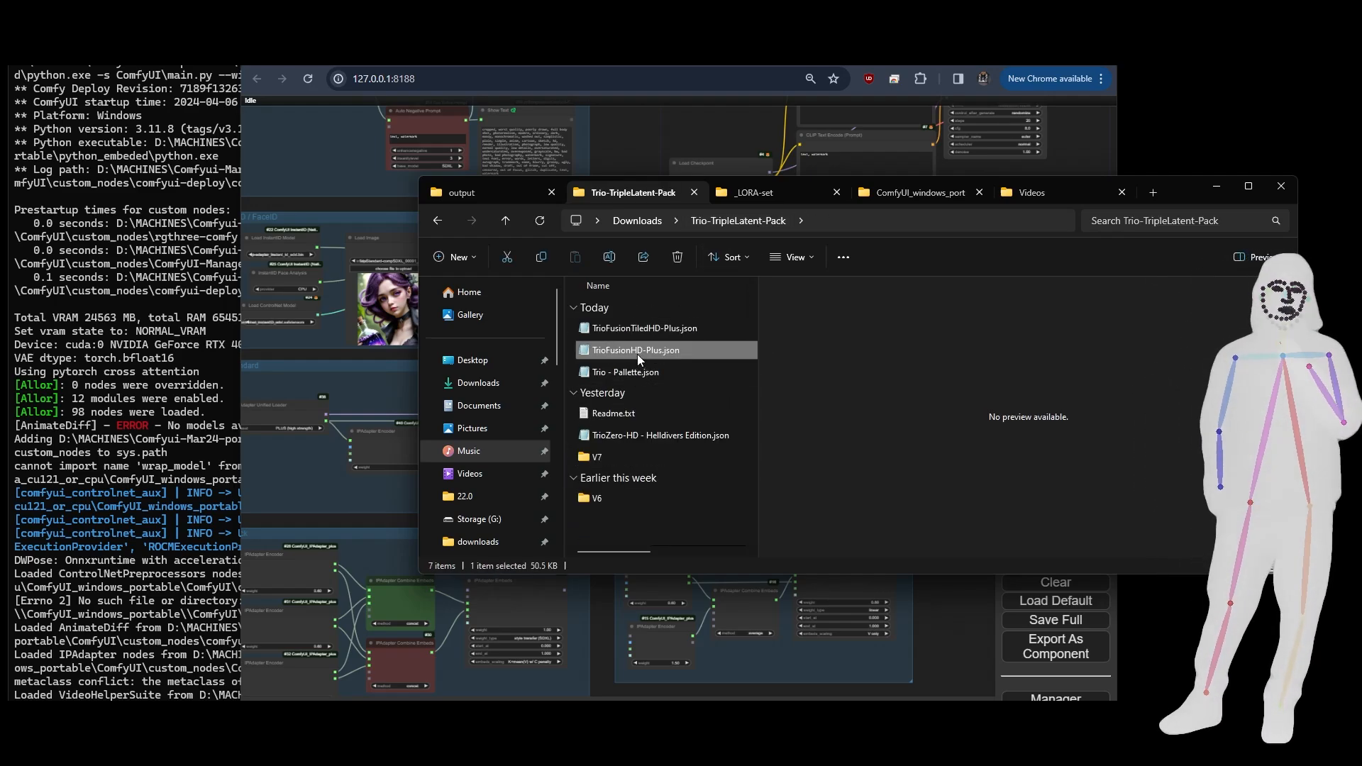
pyautogui.moveTo(637, 355); pyautogui.dragTo(612, 142)
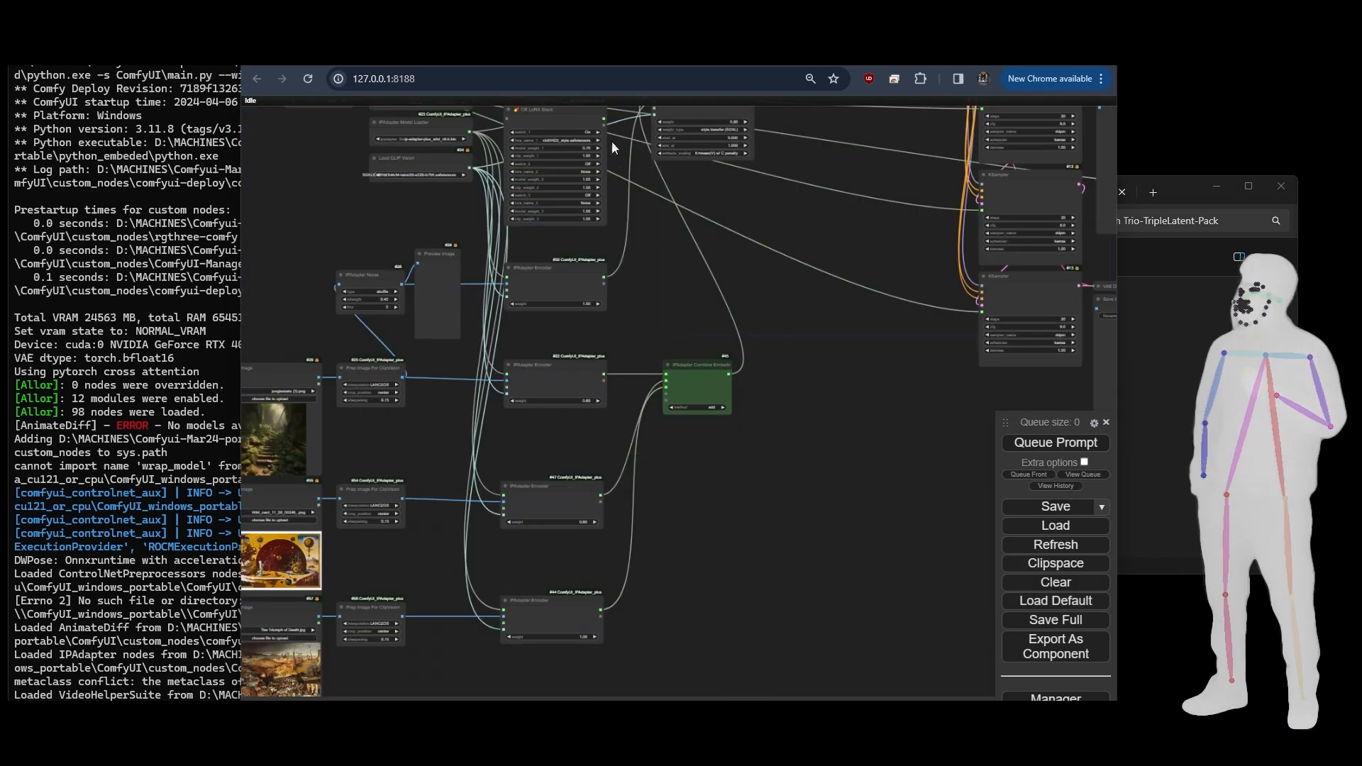
pyautogui.scroll(-7, 711, 331)
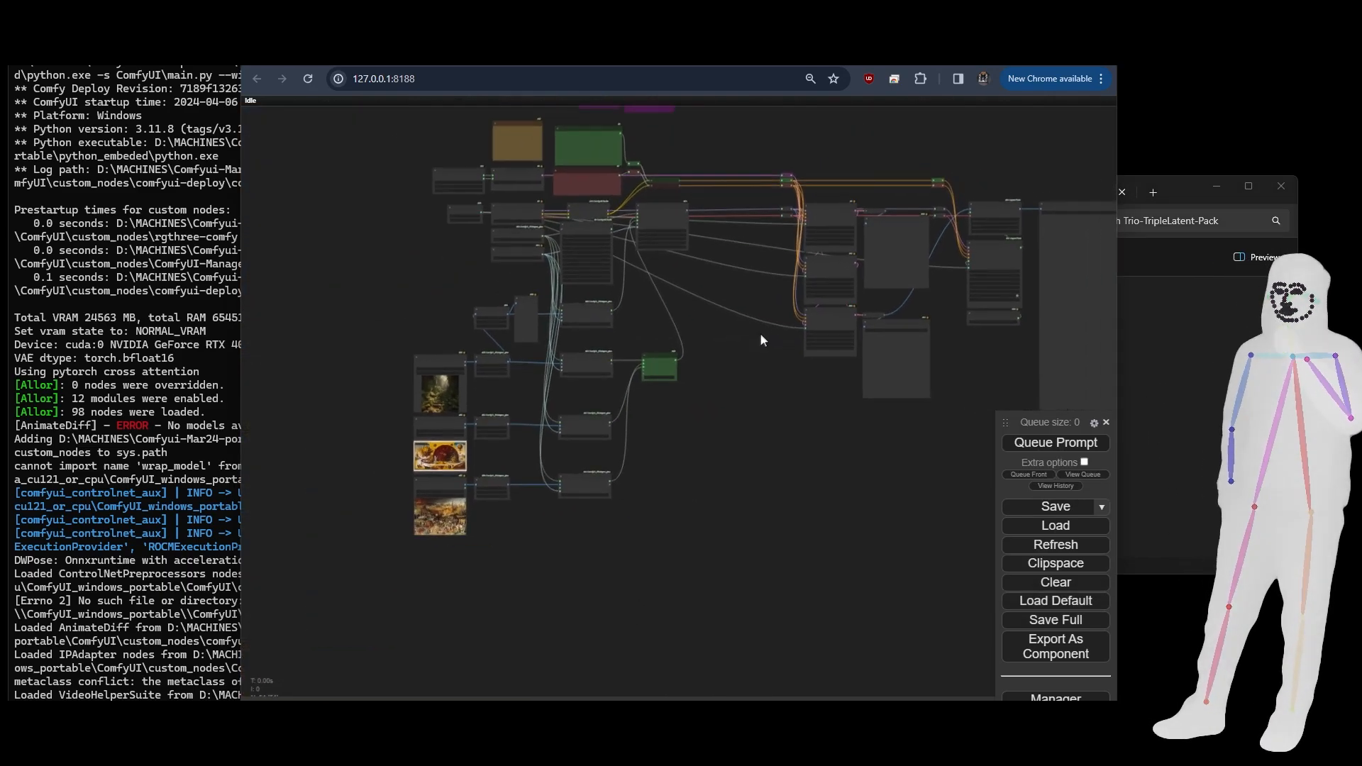
pyautogui.moveTo(693, 391); pyautogui.dragTo(614, 420)
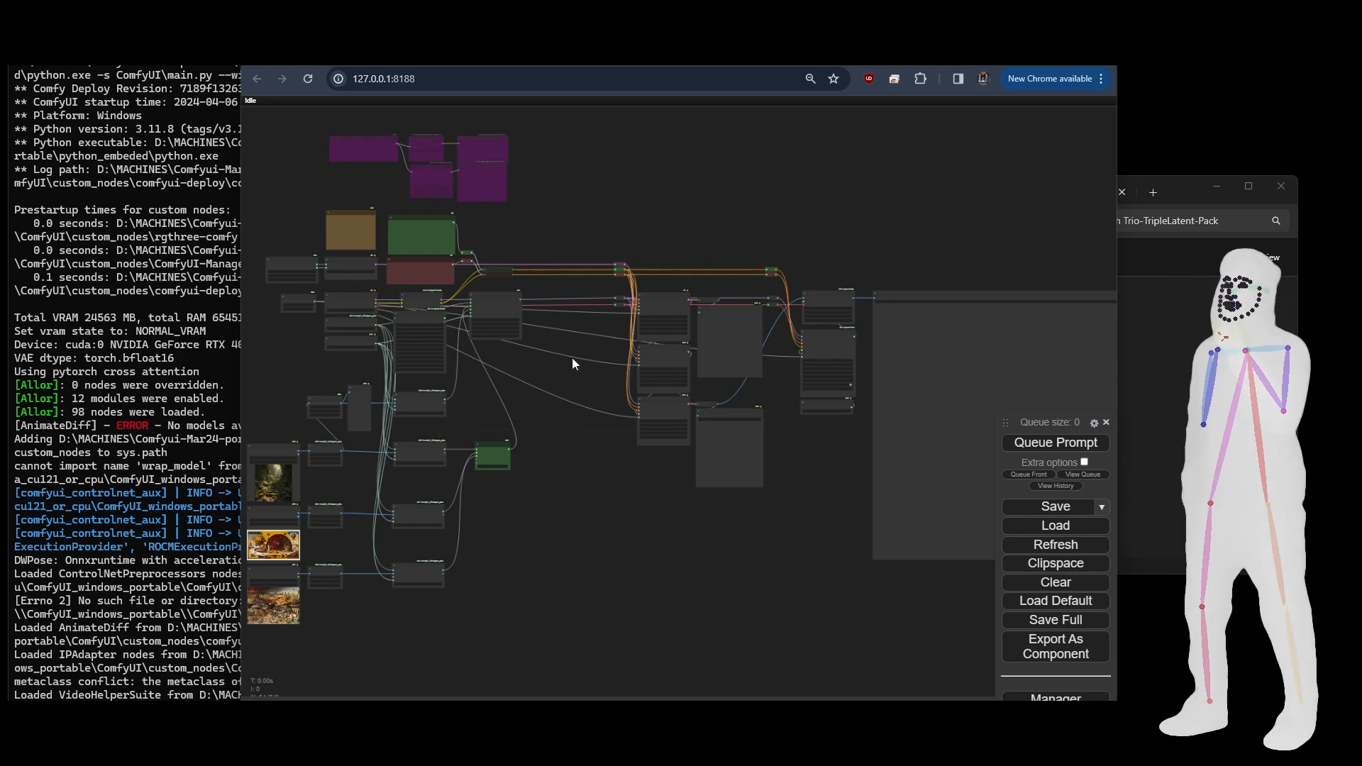
# - Examine the overall TrioFusionHD-Plus layout, from the image inputs and IPAdapter encoders through the samplers to the output node
pyautogui.scroll(3, 563, 326)
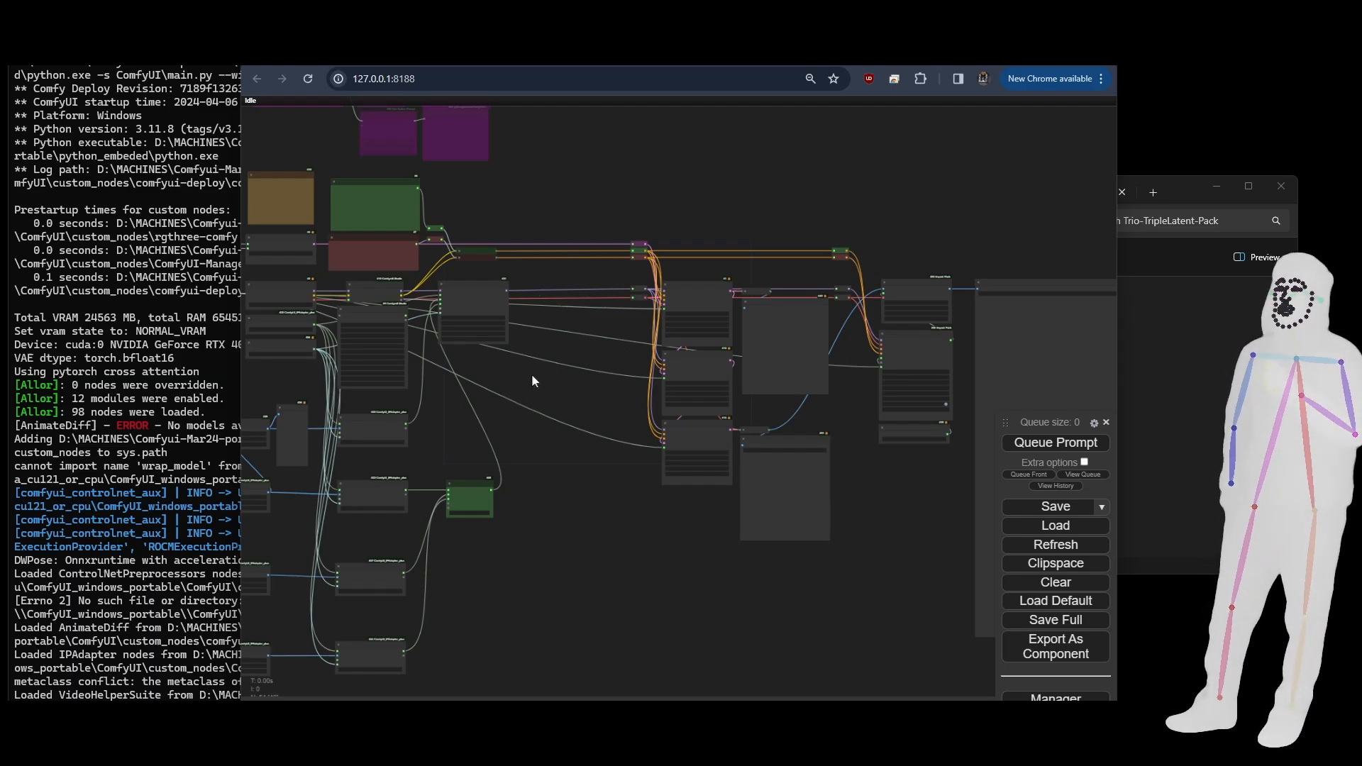
pyautogui.moveTo(534, 380); pyautogui.dragTo(608, 424)
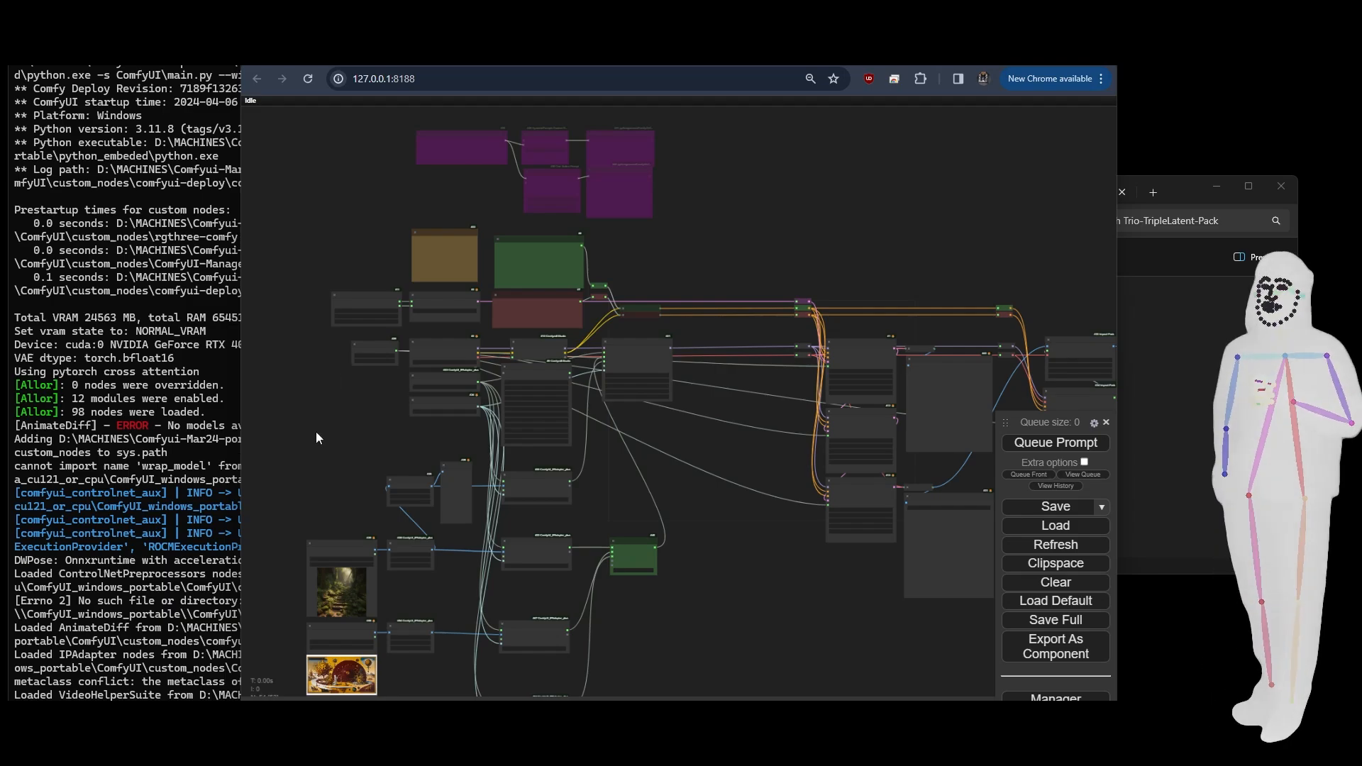
pyautogui.moveTo(316, 438); pyautogui.dragTo(320, 326)
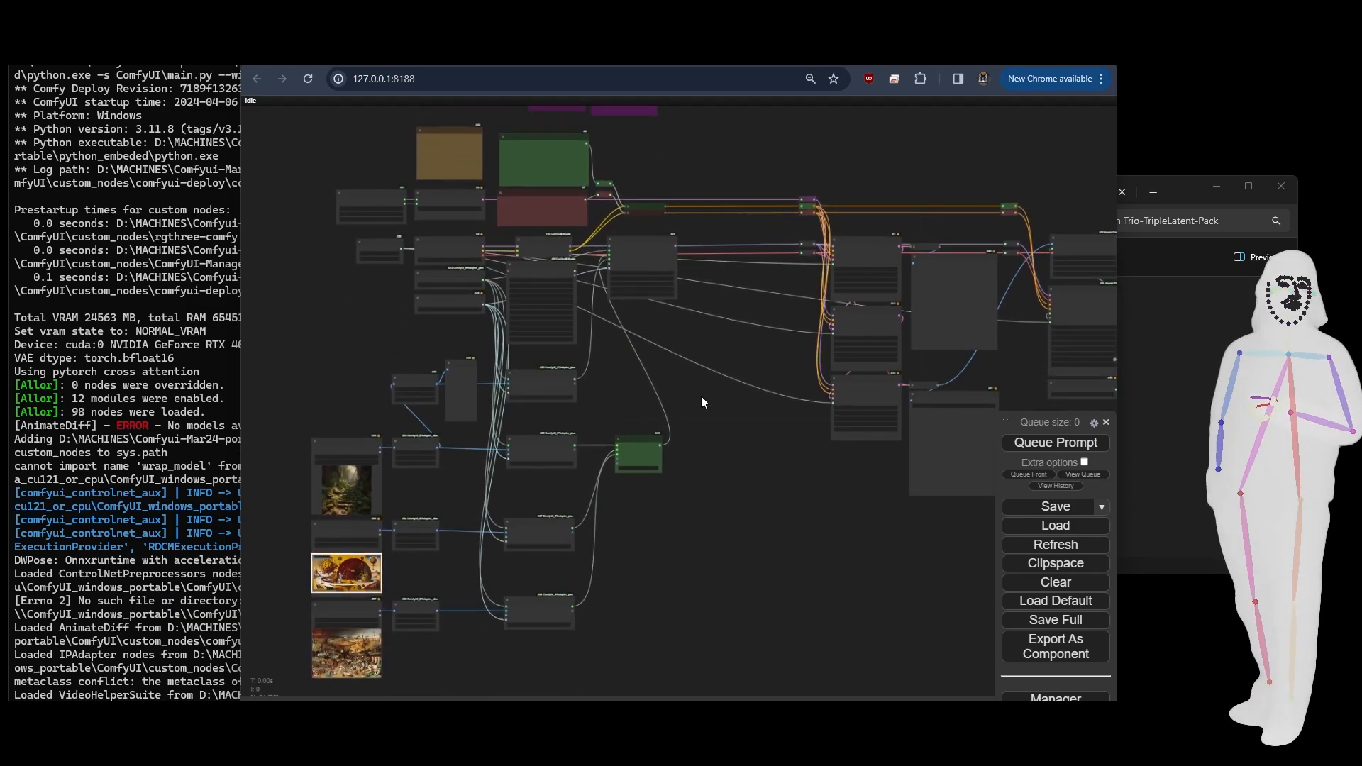
pyautogui.moveTo(701, 396); pyautogui.dragTo(676, 389)
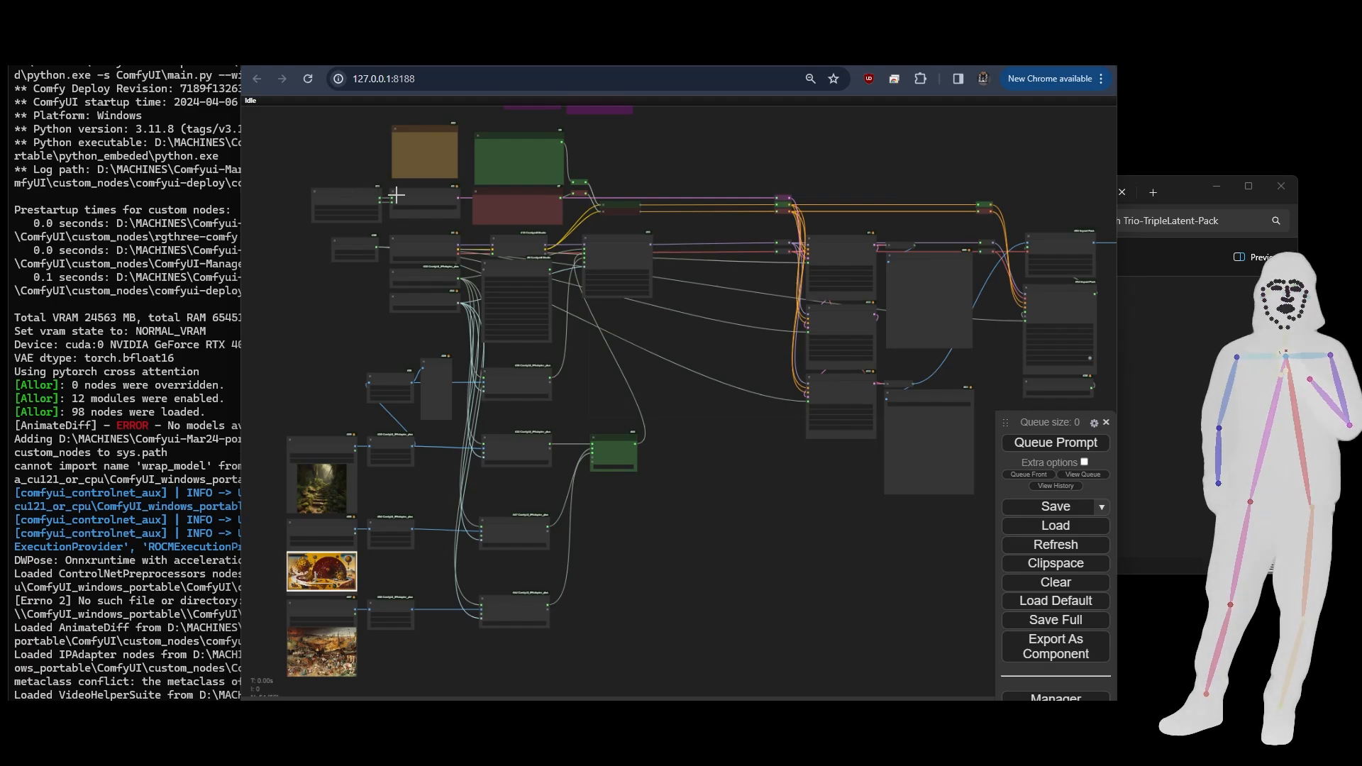
pyautogui.moveTo(787, 558); pyautogui.dragTo(775, 554)
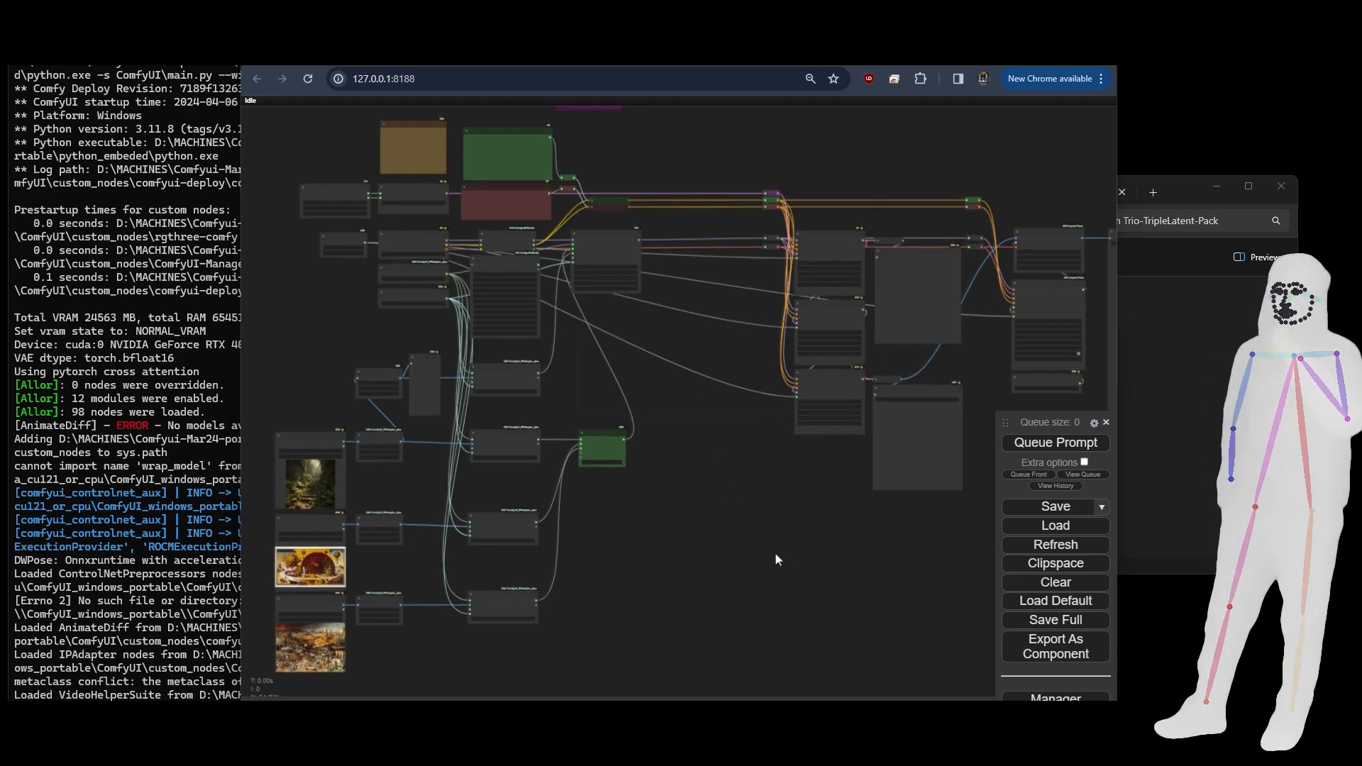
pyautogui.scroll(-7, 775, 560)
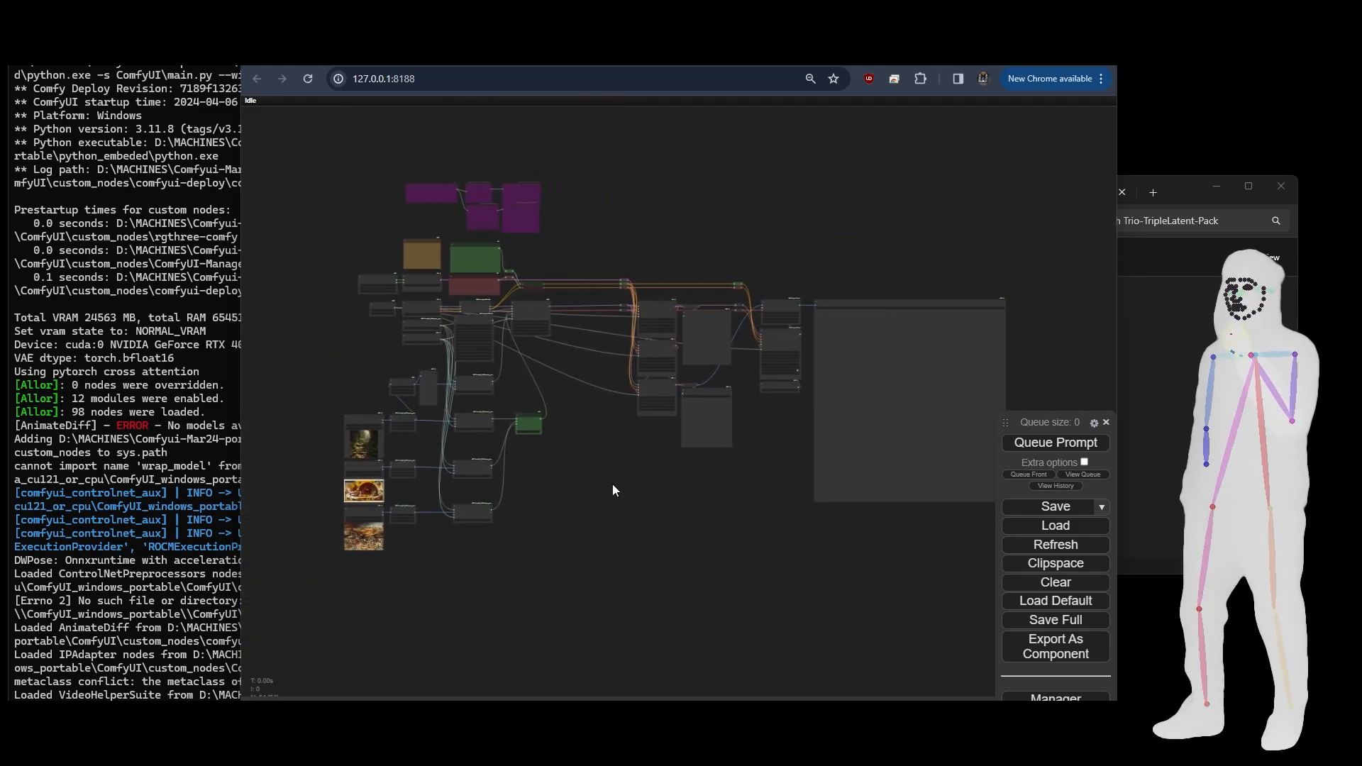
pyautogui.moveTo(612, 486); pyautogui.dragTo(573, 534)
pyautogui.scroll(1, 529, 444)
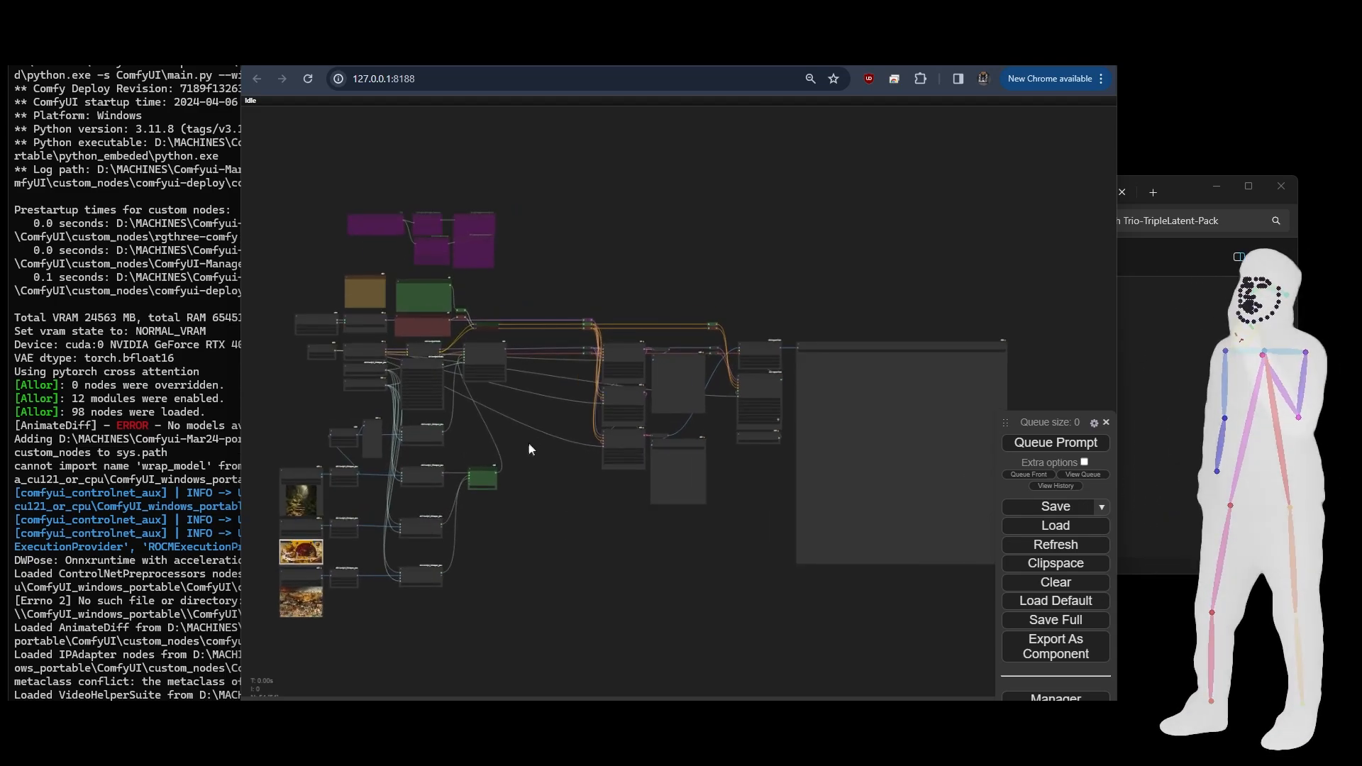
pyautogui.moveTo(529, 444); pyautogui.dragTo(570, 393)
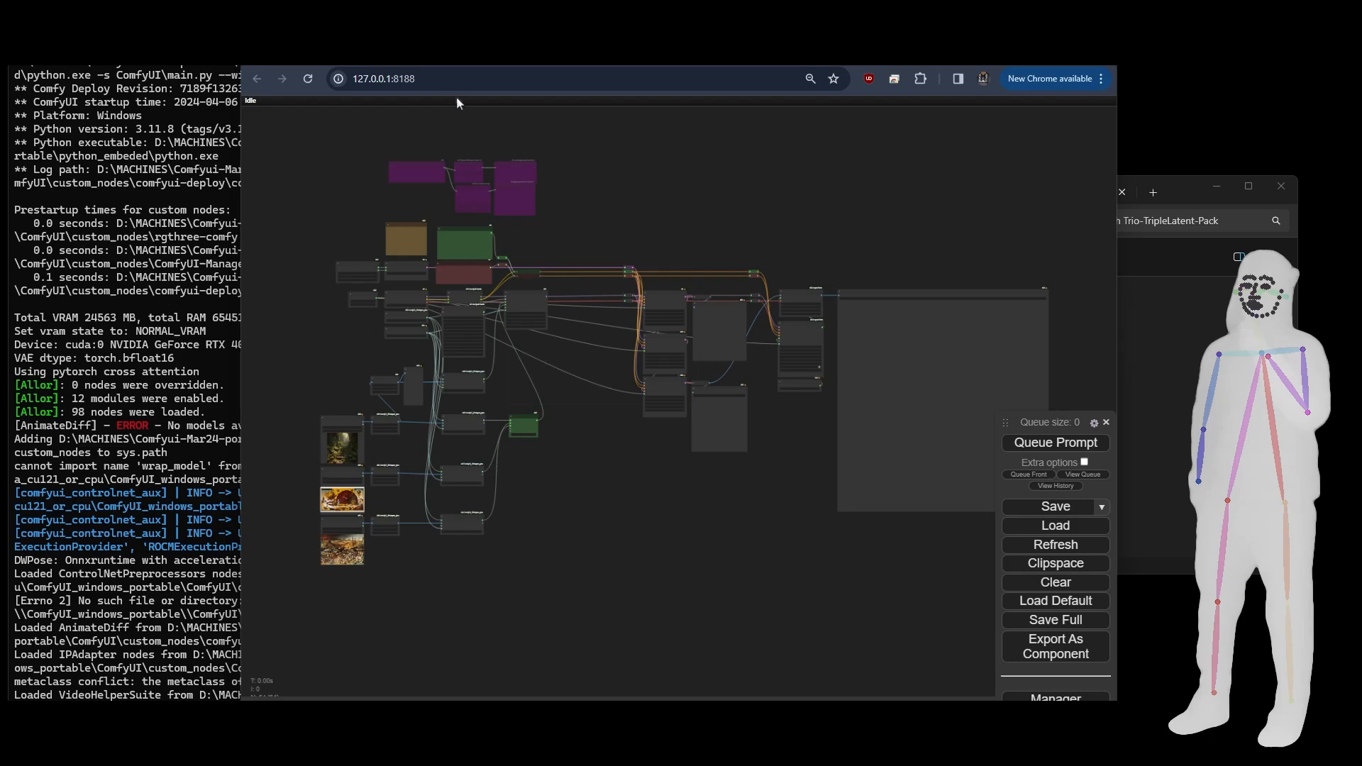
# - Switch to the ComfyUI browser tab holding the TrioNoise workflow and examine its positive and negative prompt nodes
pyautogui.click(482, 53)
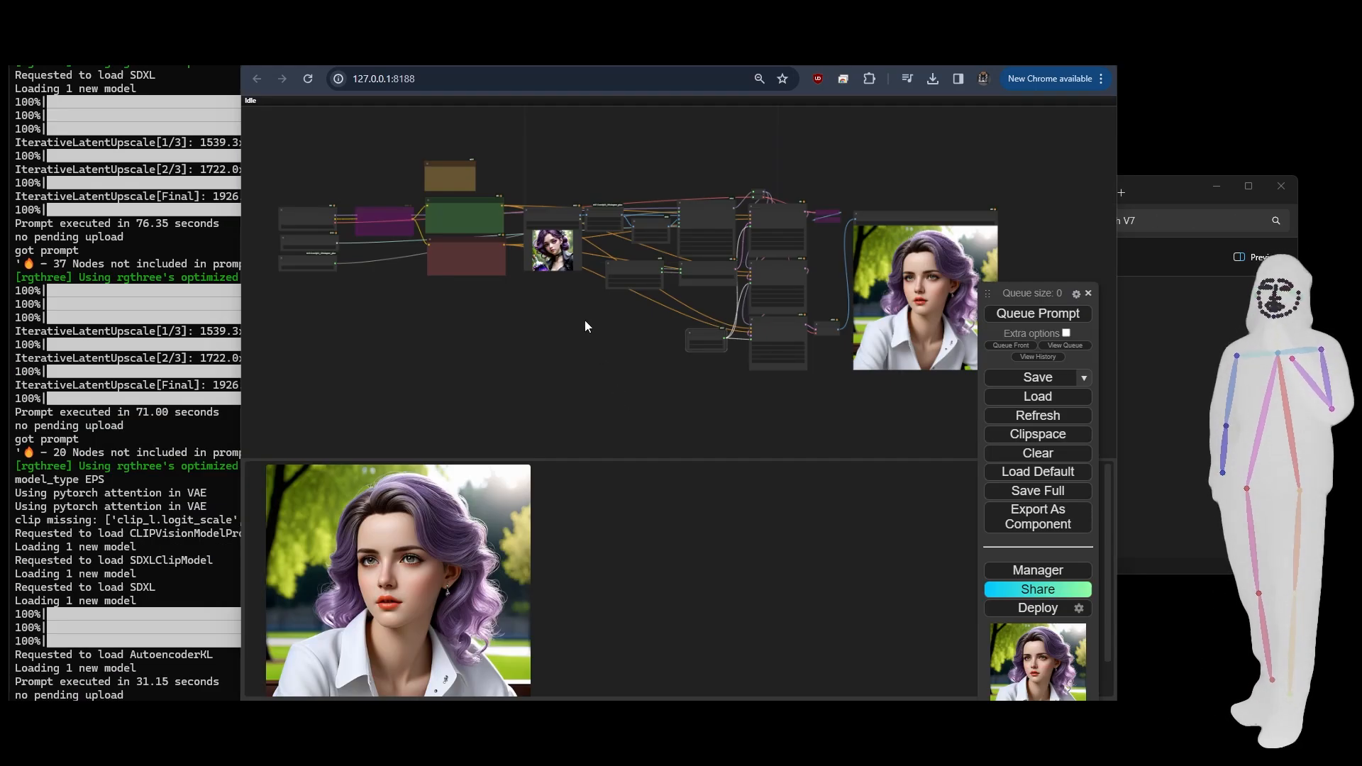
pyautogui.moveTo(585, 321); pyautogui.dragTo(563, 366)
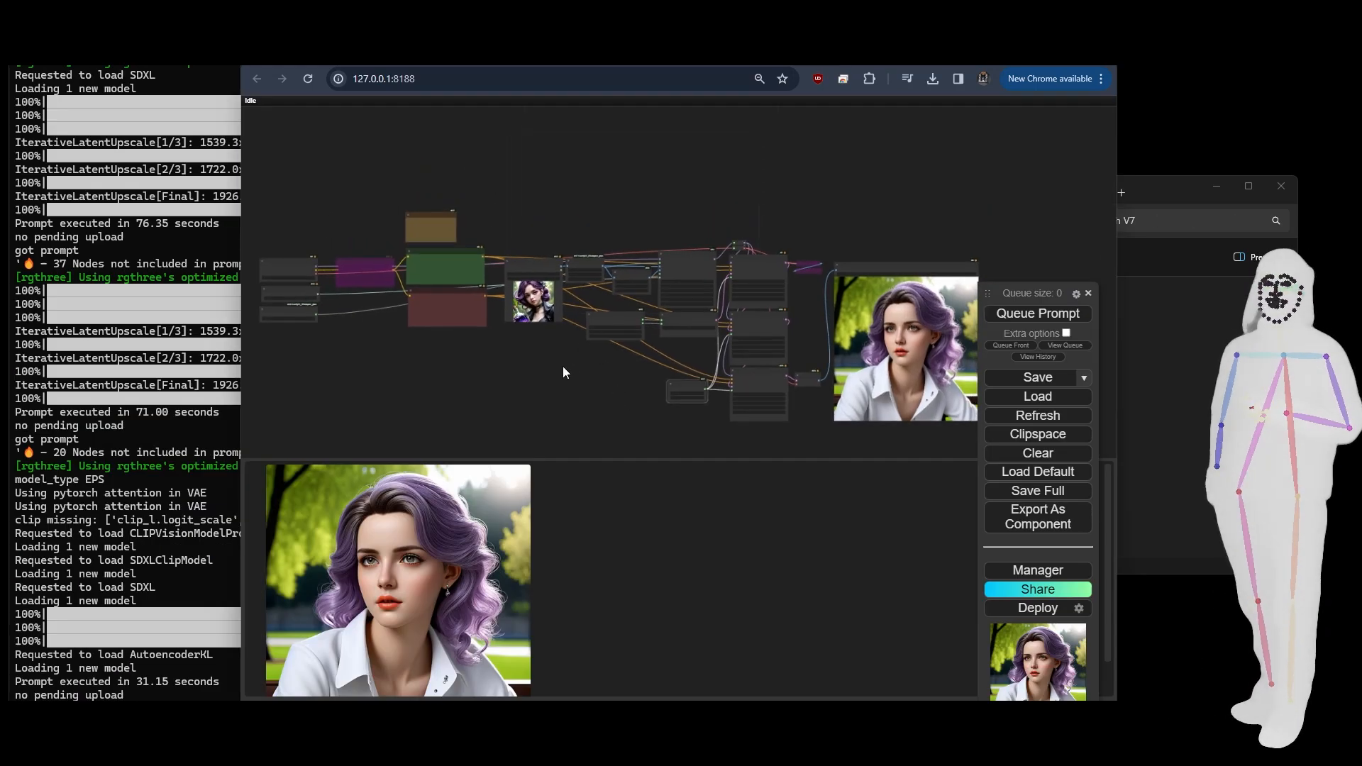
pyautogui.scroll(6, 555, 340)
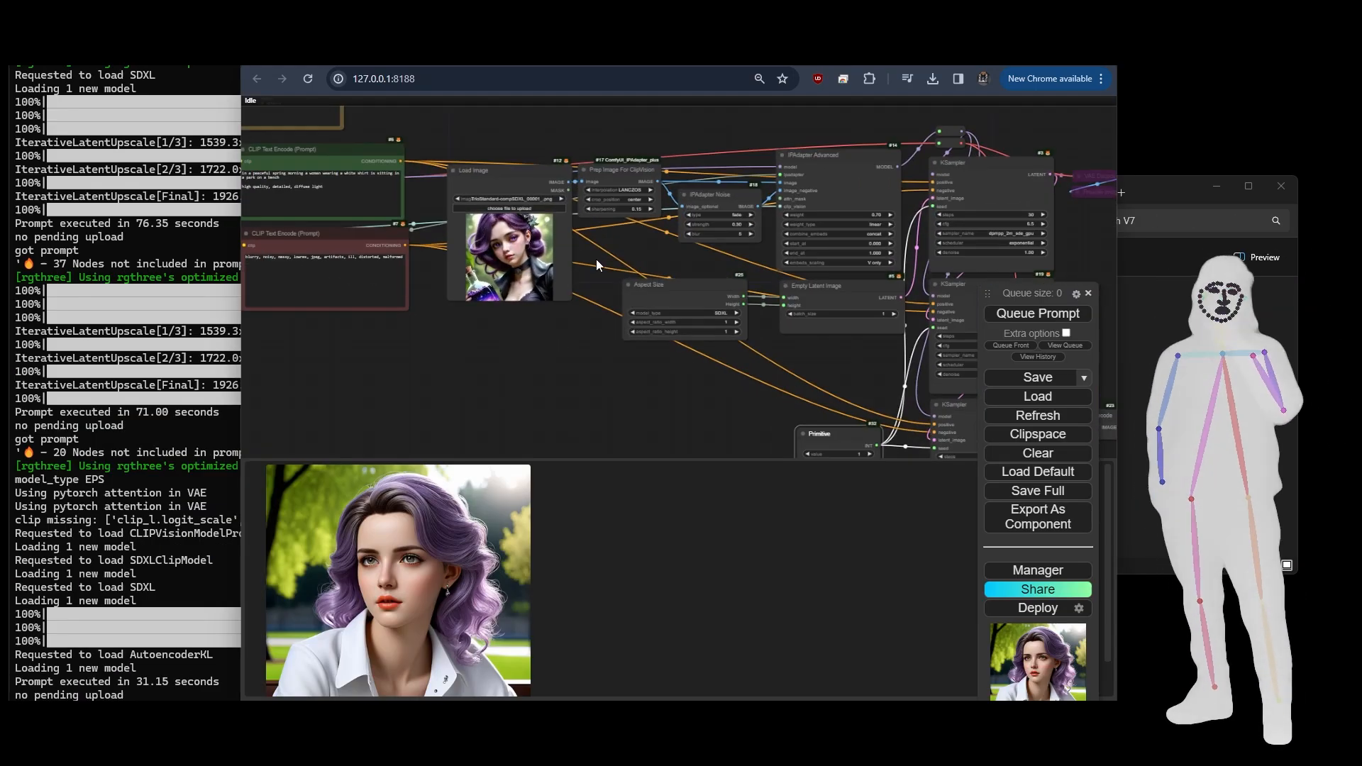
pyautogui.scroll(6, 596, 264)
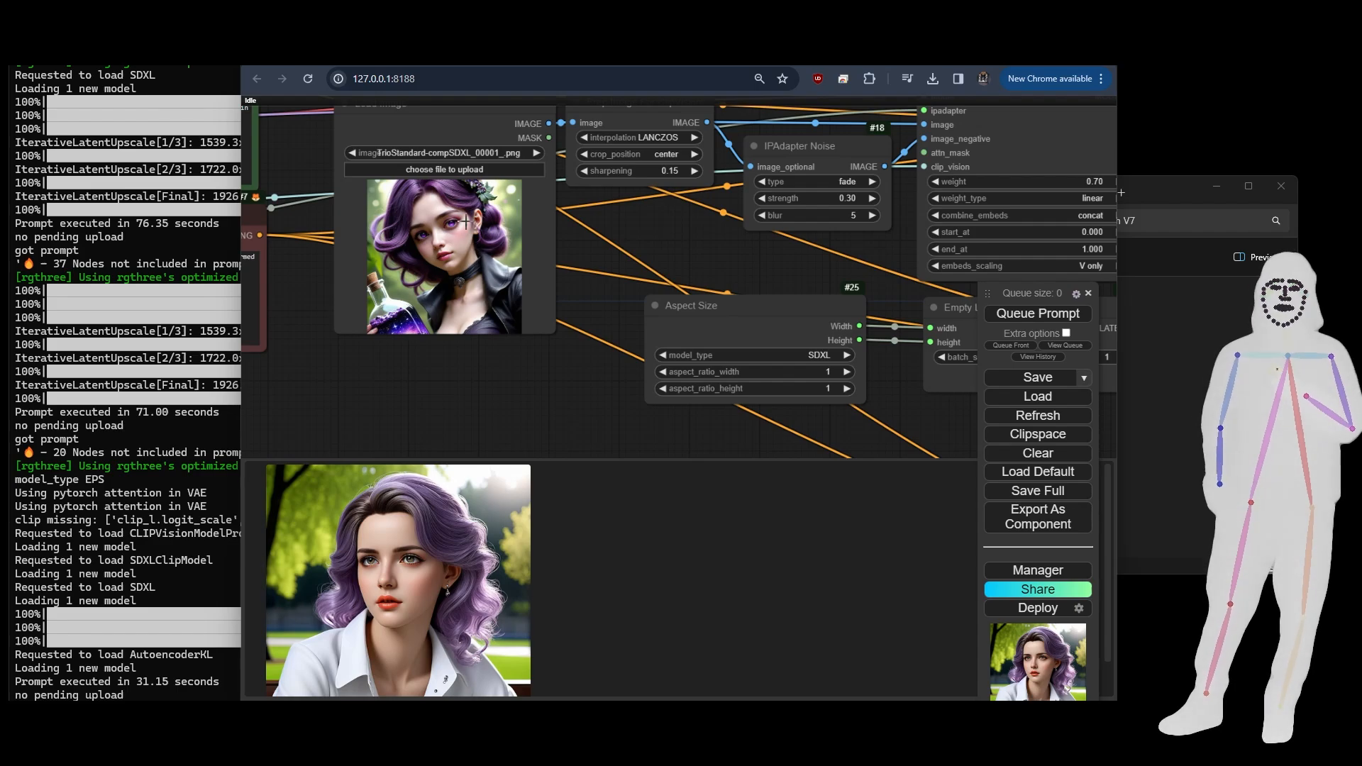
pyautogui.moveTo(327, 364); pyautogui.dragTo(732, 453)
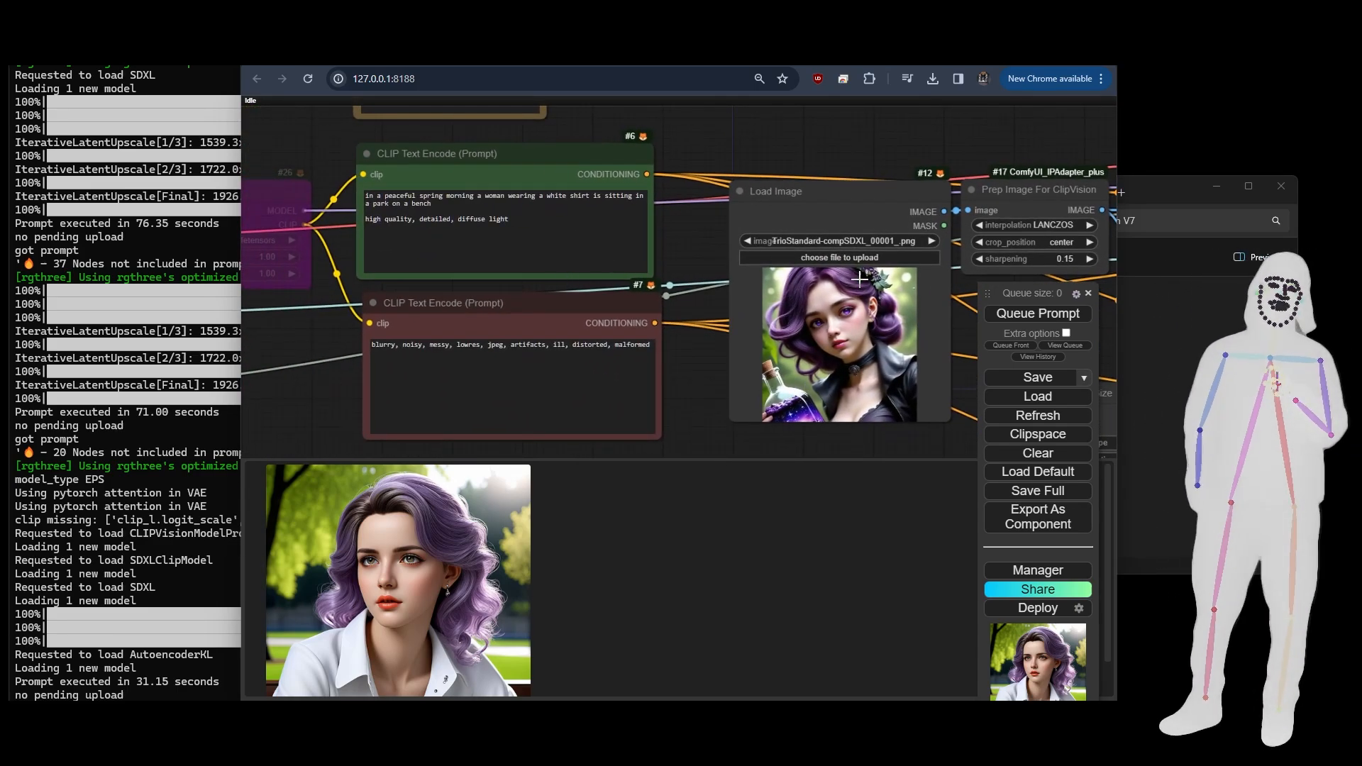
pyautogui.scroll(4, 353, 199)
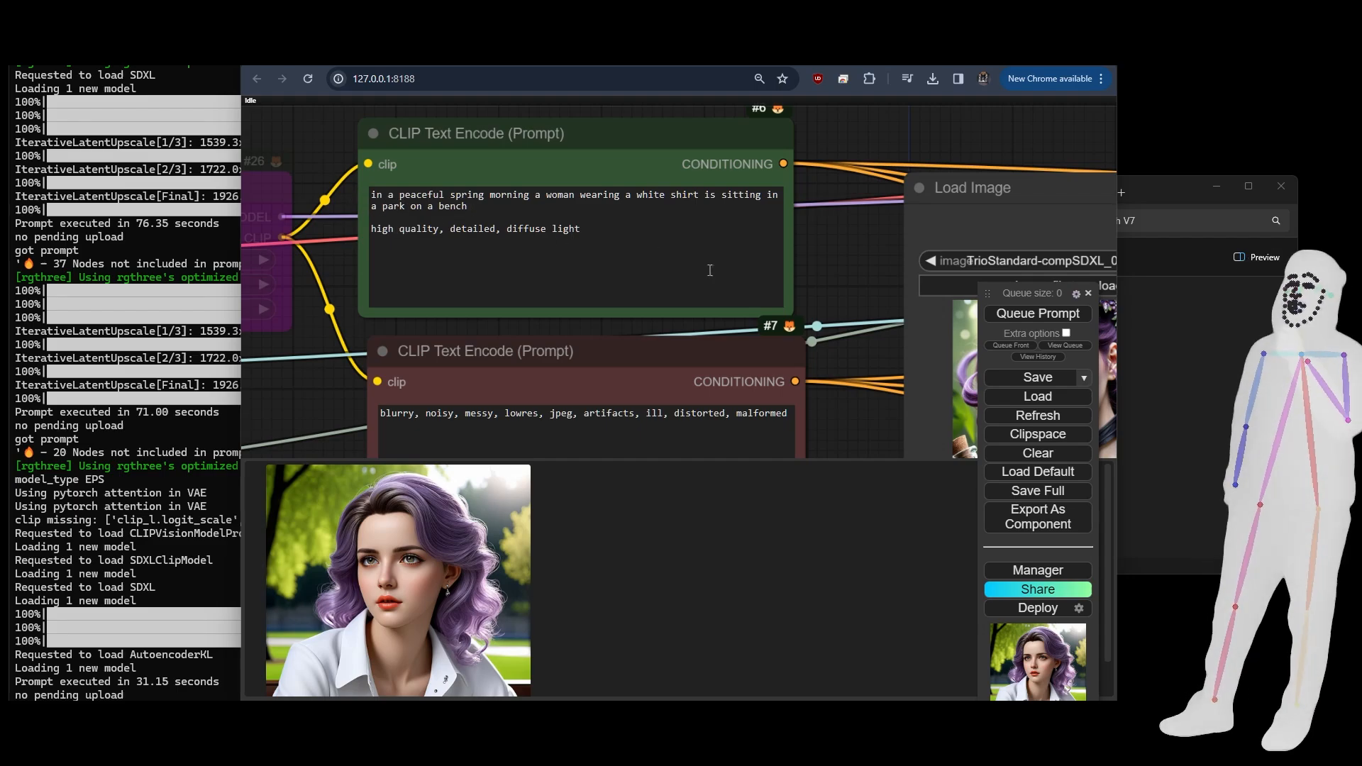
pyautogui.scroll(-7, 316, 164)
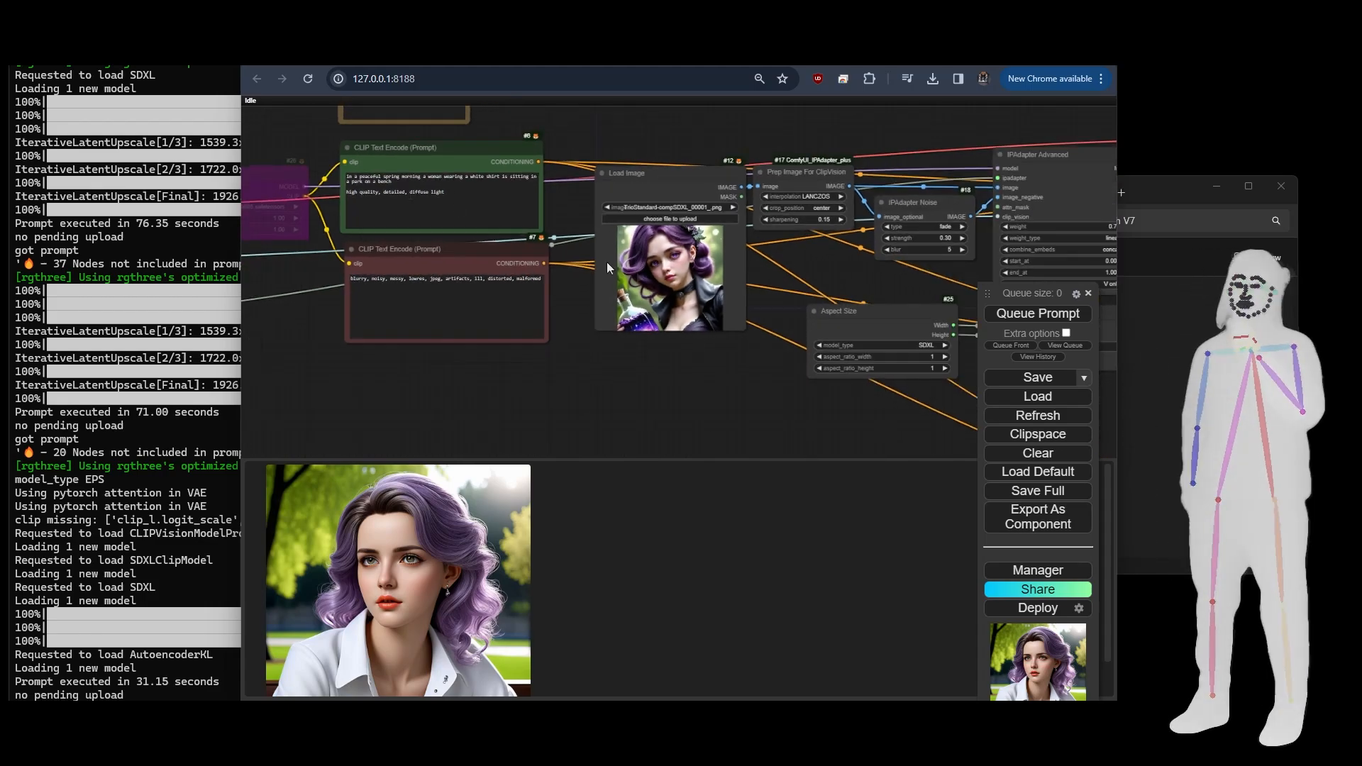
# - Examine the TrioNoise workflow's Load Image portrait and the IPAdapter Noise and IPAdapter Advanced nodes connected to the KSamplers
pyautogui.scroll(5, 680, 278)
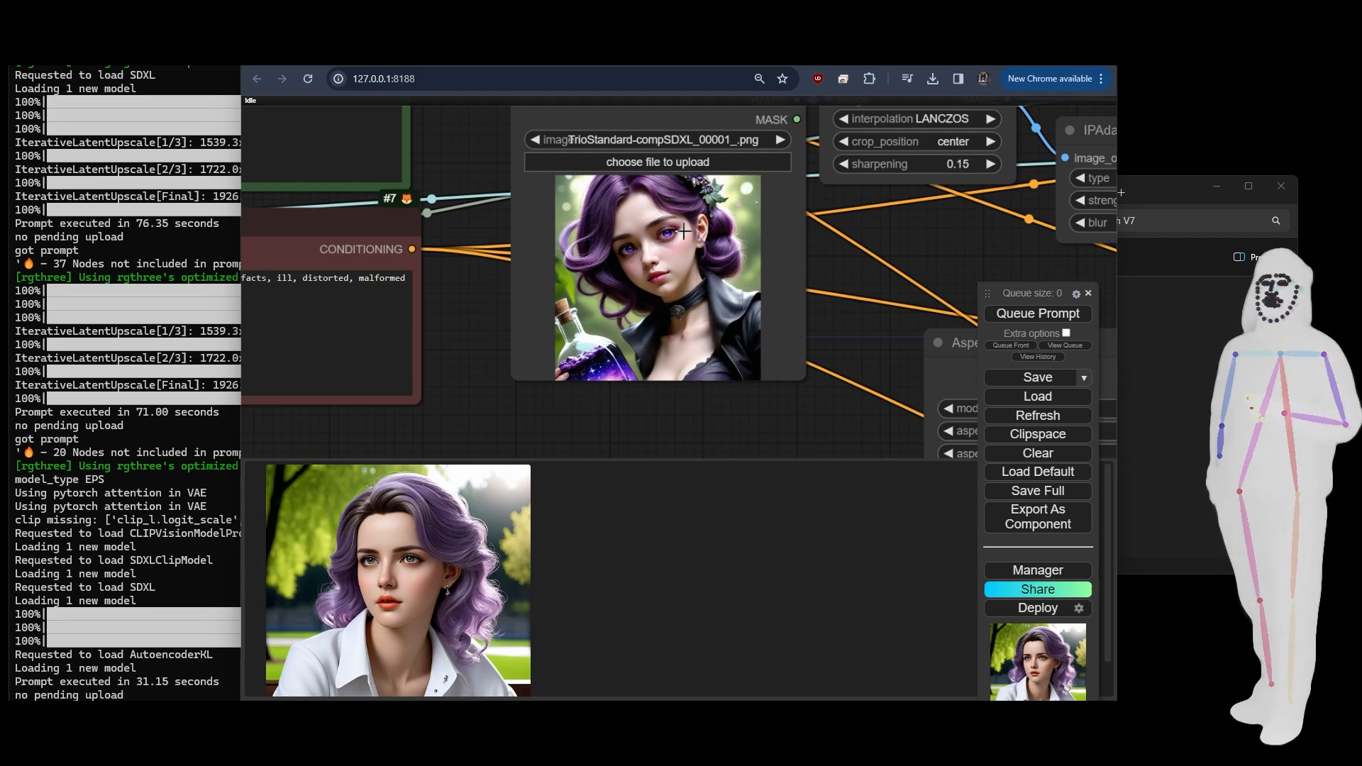
pyautogui.scroll(-8, 449, 292)
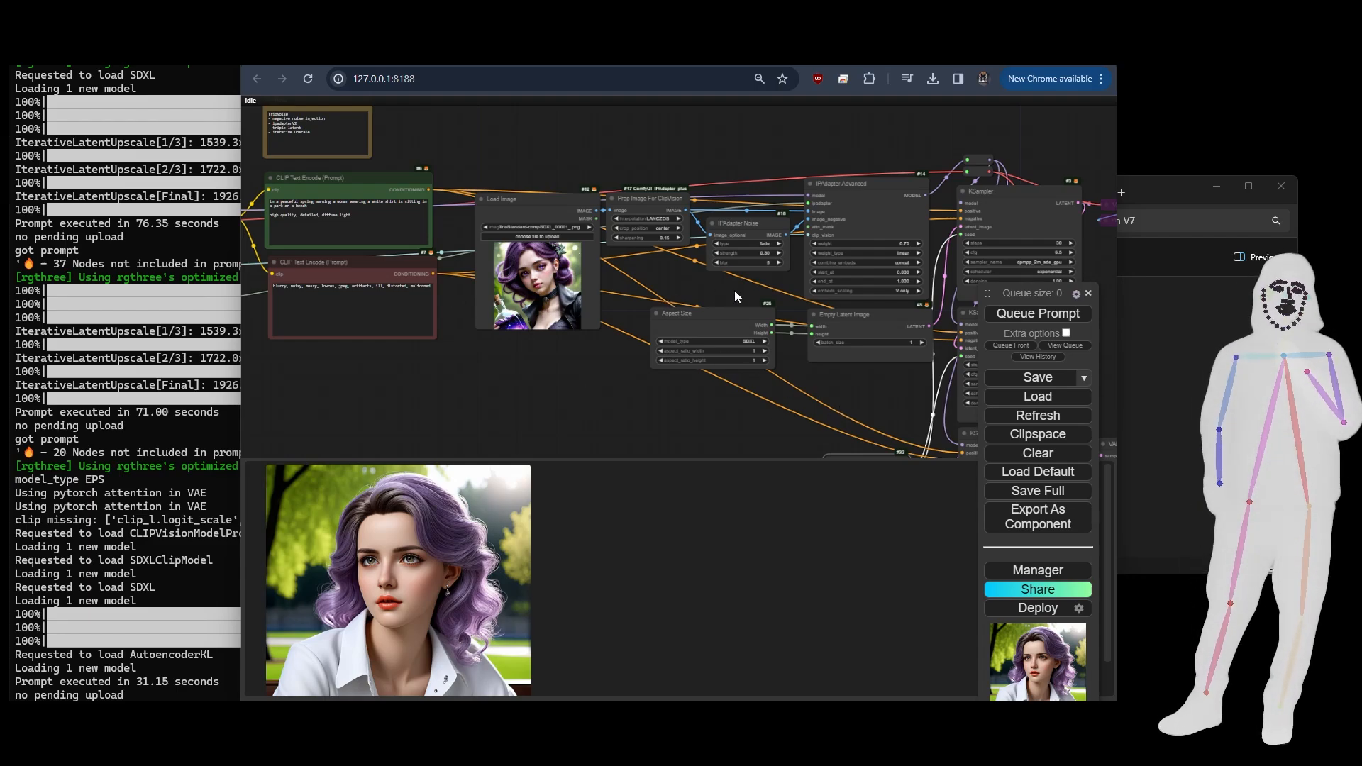
pyautogui.moveTo(734, 291); pyautogui.dragTo(480, 303)
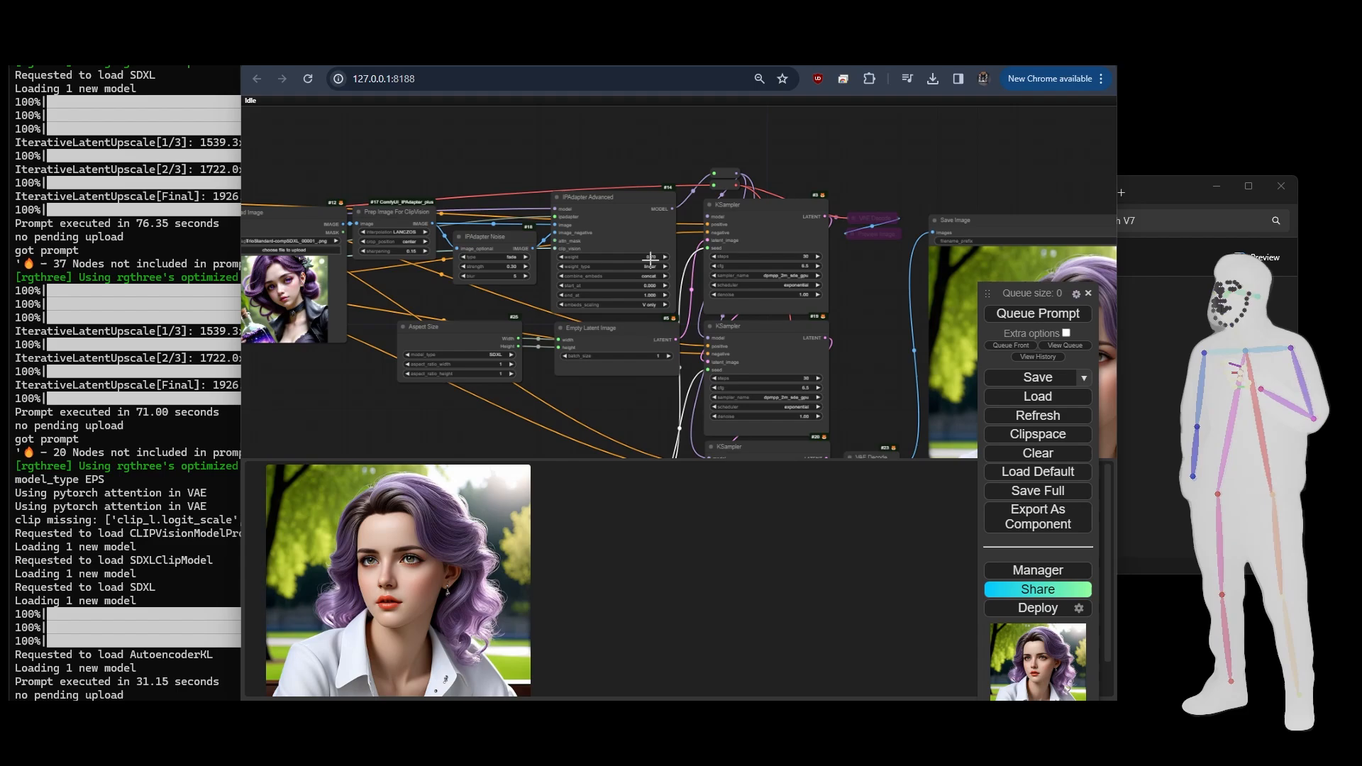
# - Examine the TrioNoise workflow's IPAdapter Advanced settings, the three chained KSamplers and the portrait in the Save Image node
pyautogui.scroll(7, 650, 259)
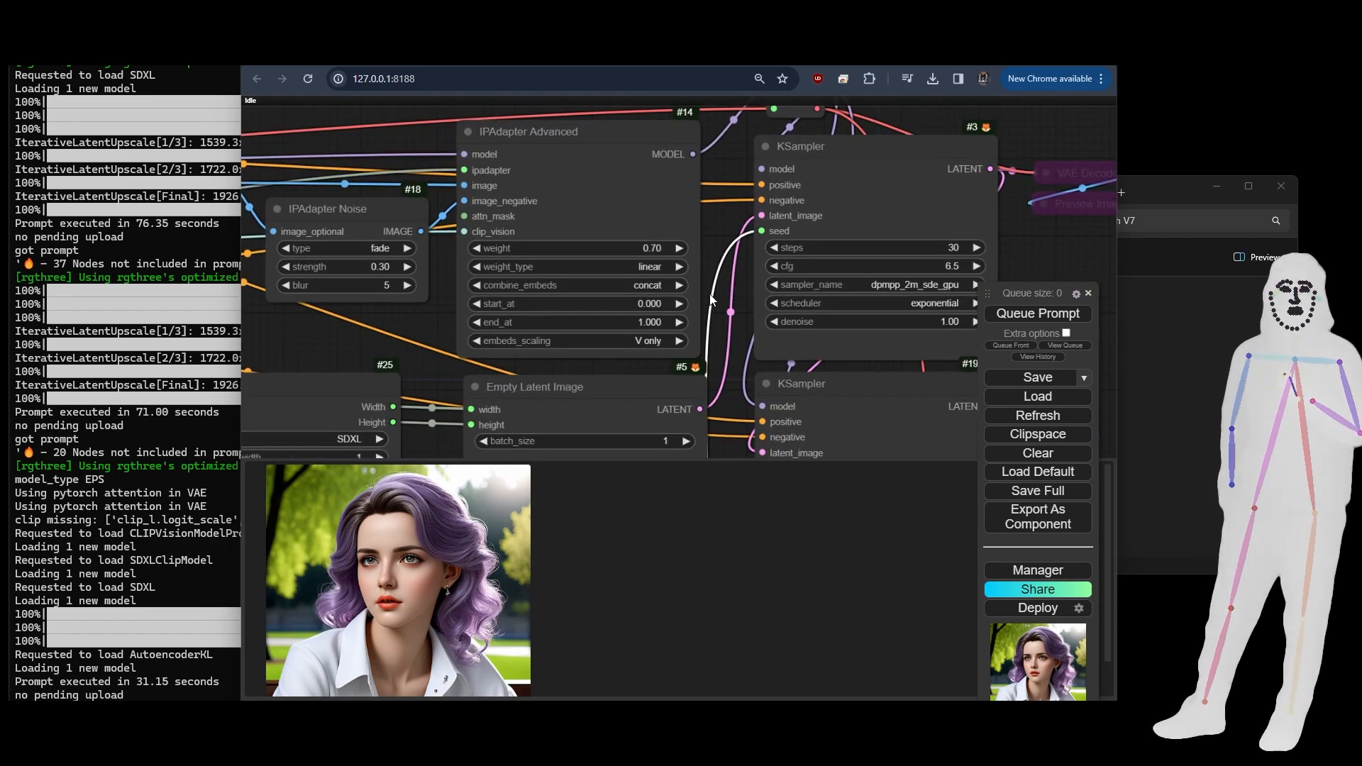
pyautogui.scroll(-8, 715, 296)
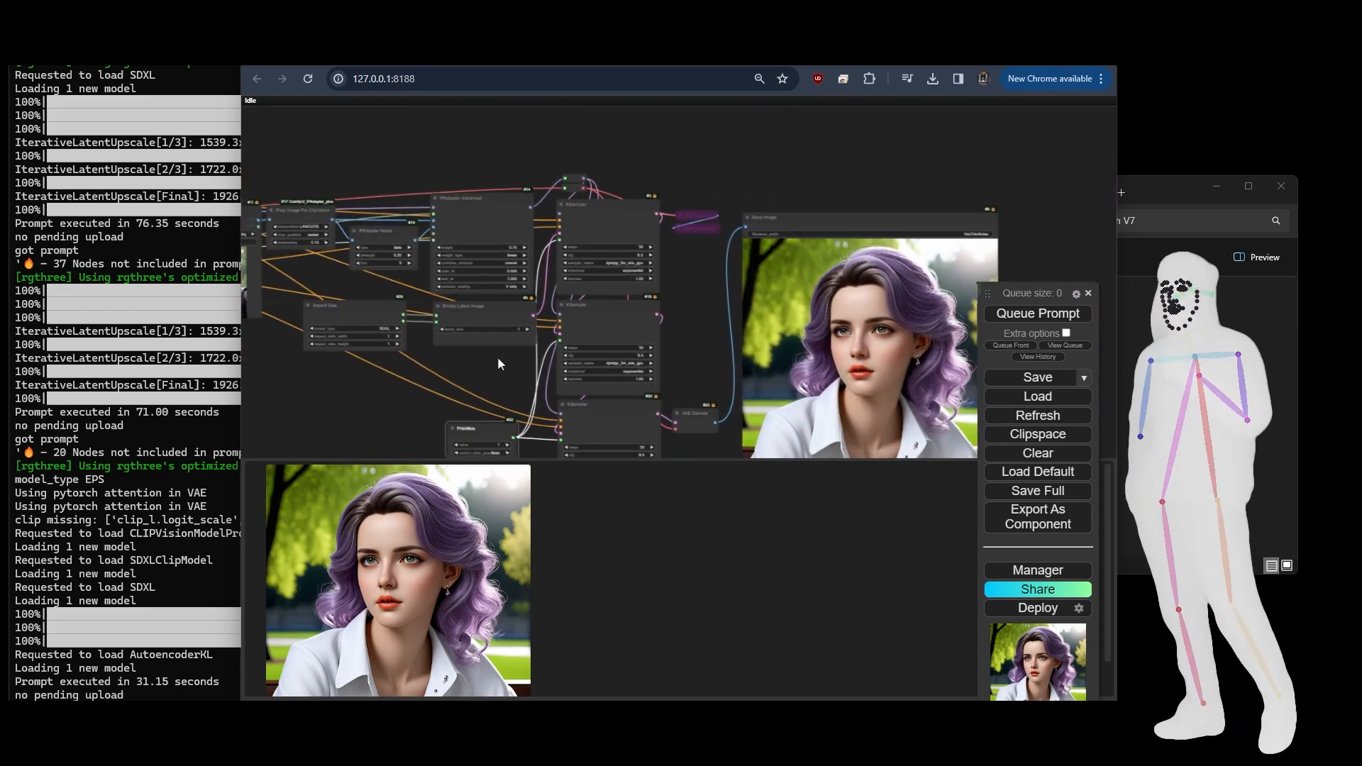
pyautogui.moveTo(498, 363); pyautogui.dragTo(399, 302)
pyautogui.scroll(5, 806, 269)
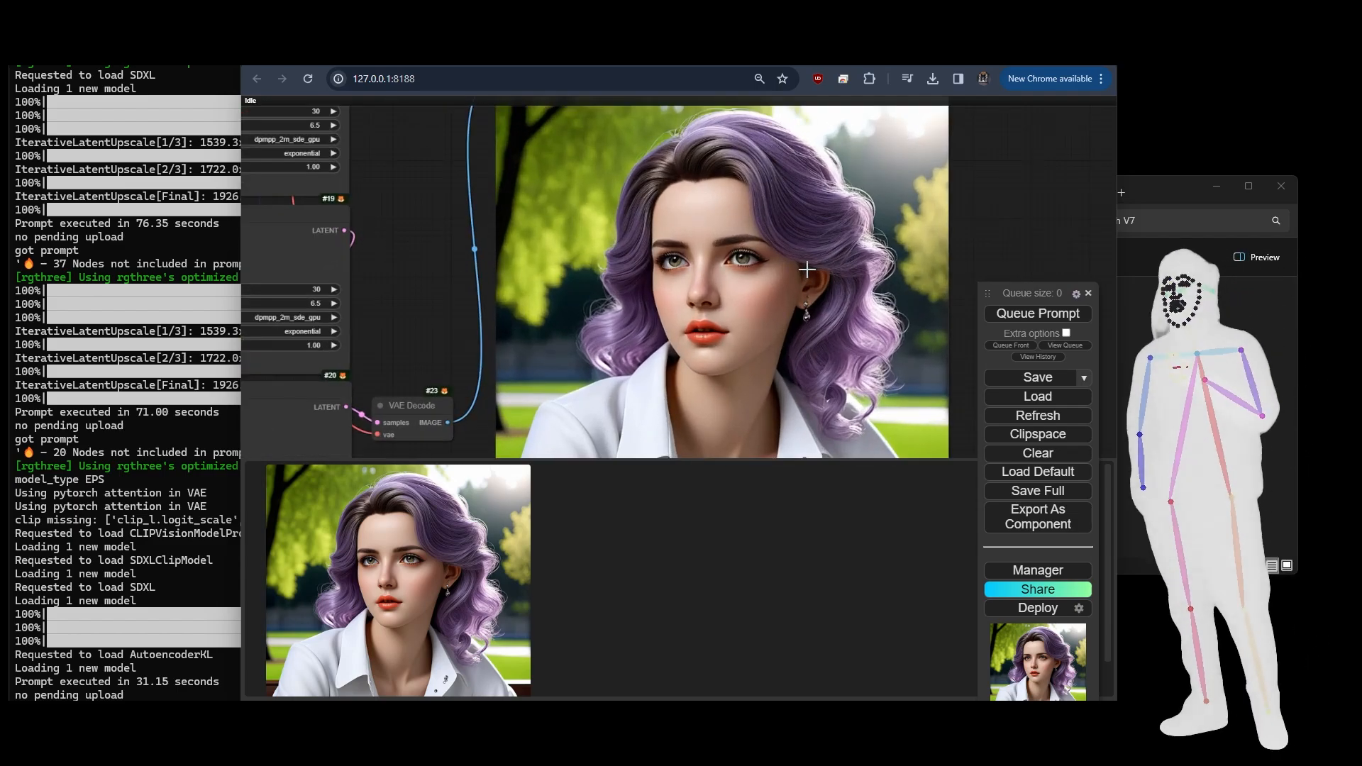
pyautogui.scroll(-3, 797, 332)
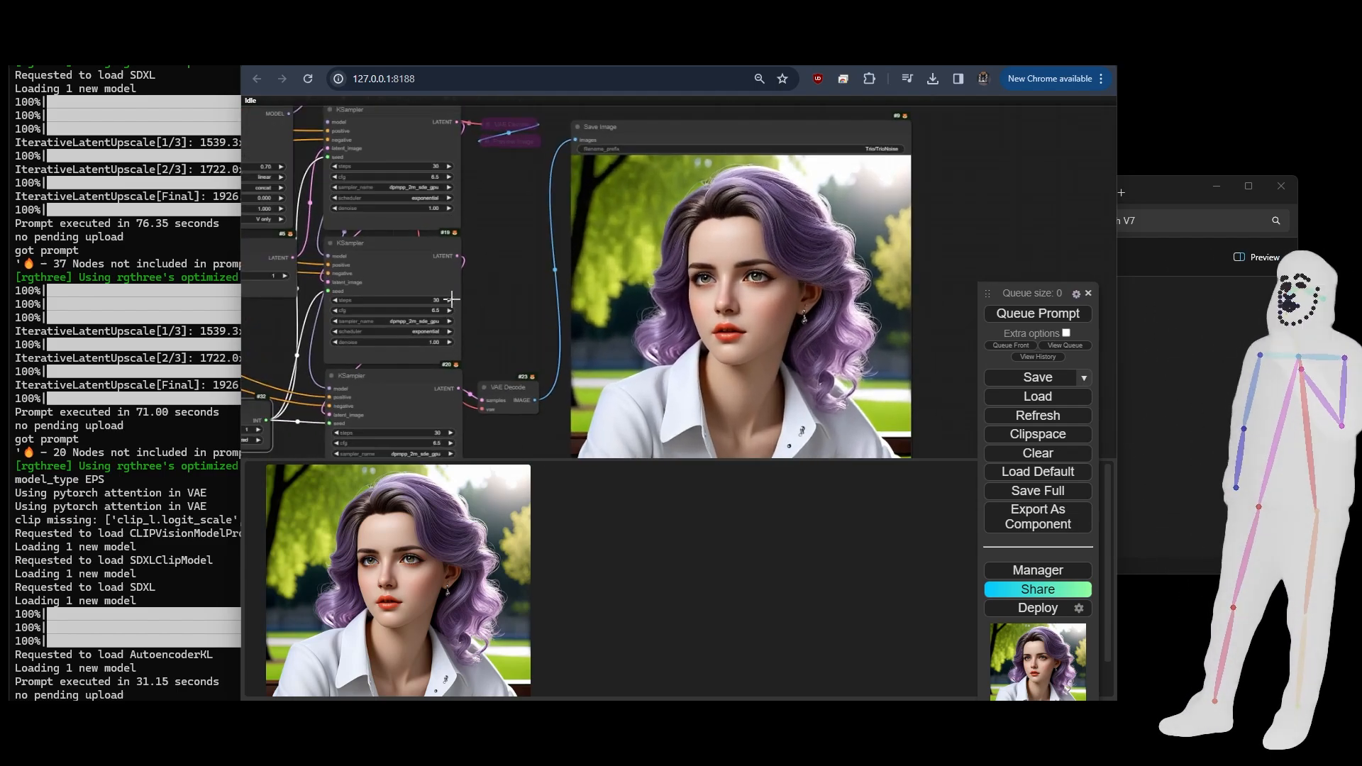
pyautogui.scroll(-5, 451, 299)
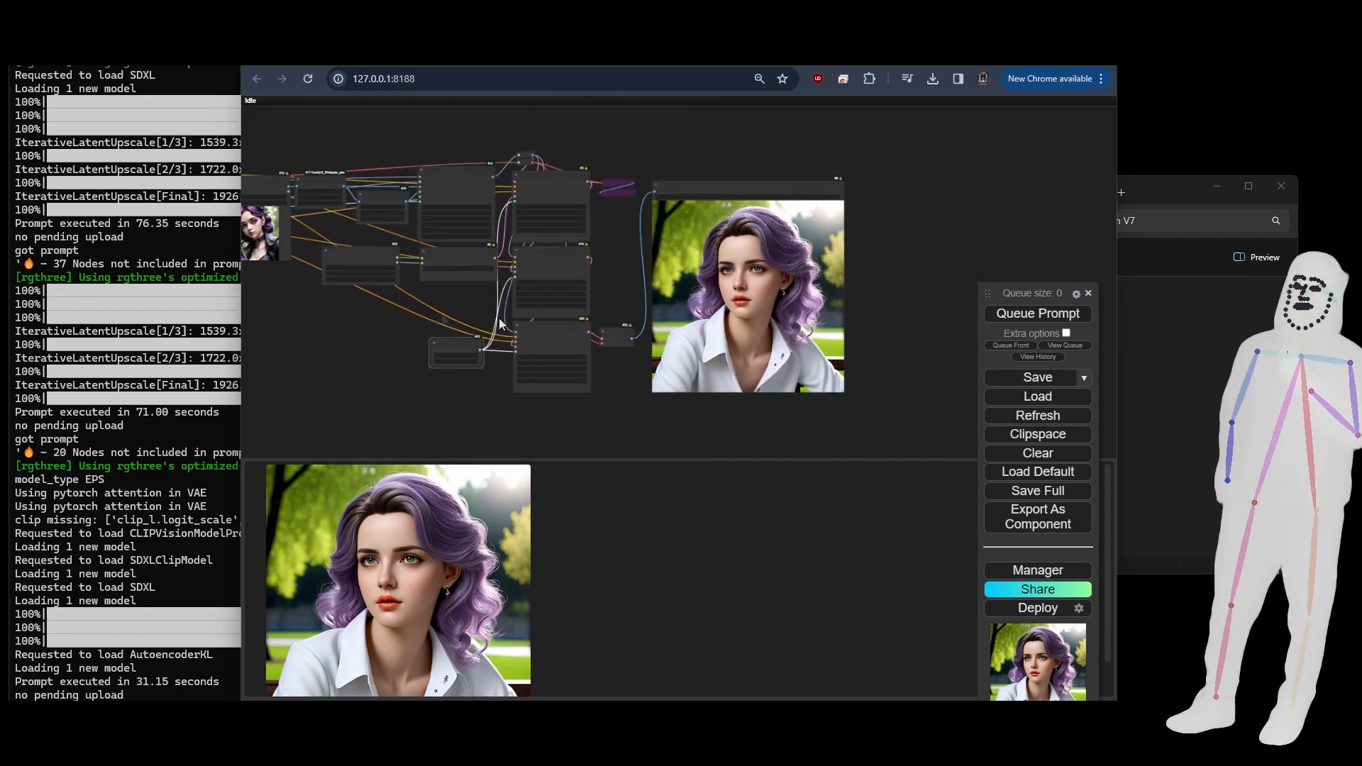
pyautogui.moveTo(377, 308); pyautogui.dragTo(535, 350)
pyautogui.scroll(2, 498, 337)
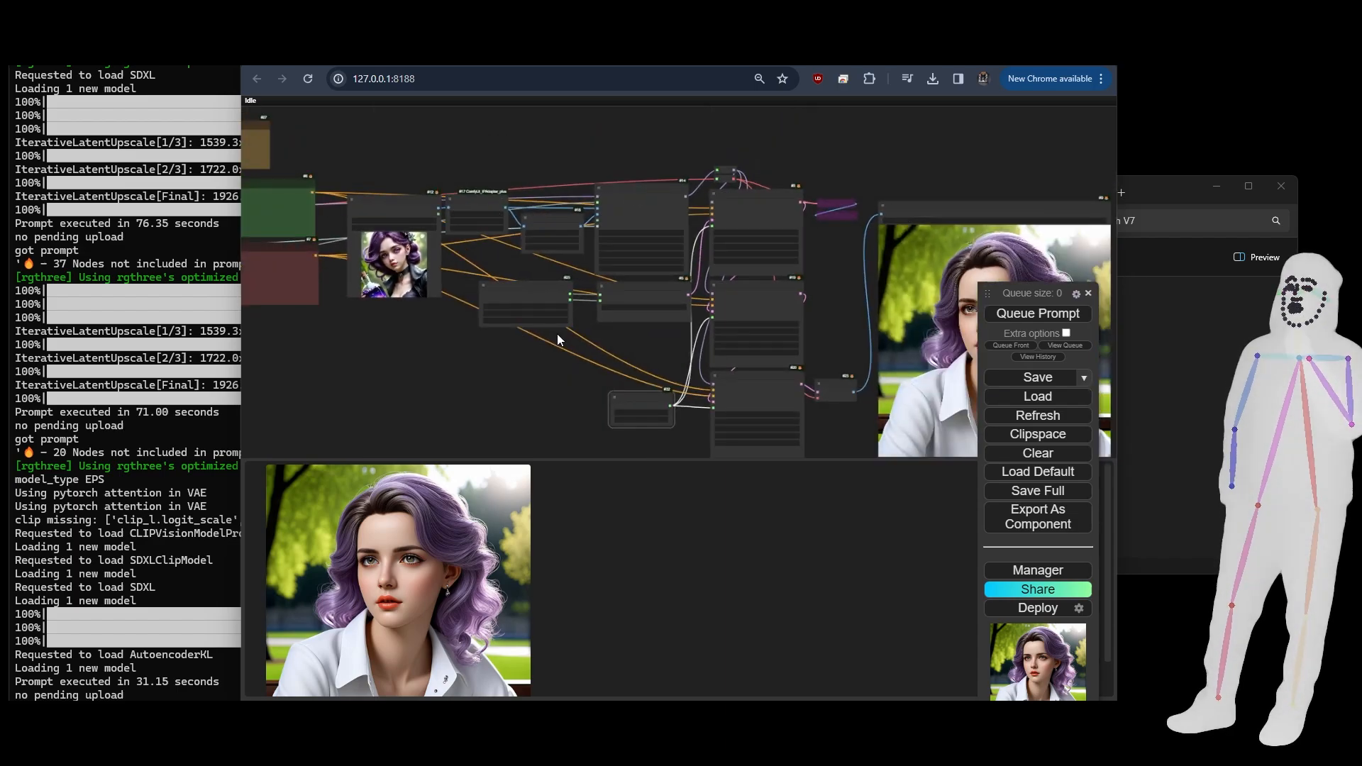
# - Set the IPAdapter Noise node's type to shuffle with blur 0 and queue the prompt
pyautogui.scroll(4, 557, 338)
pyautogui.moveTo(467, 216); pyautogui.dragTo(402, 235)
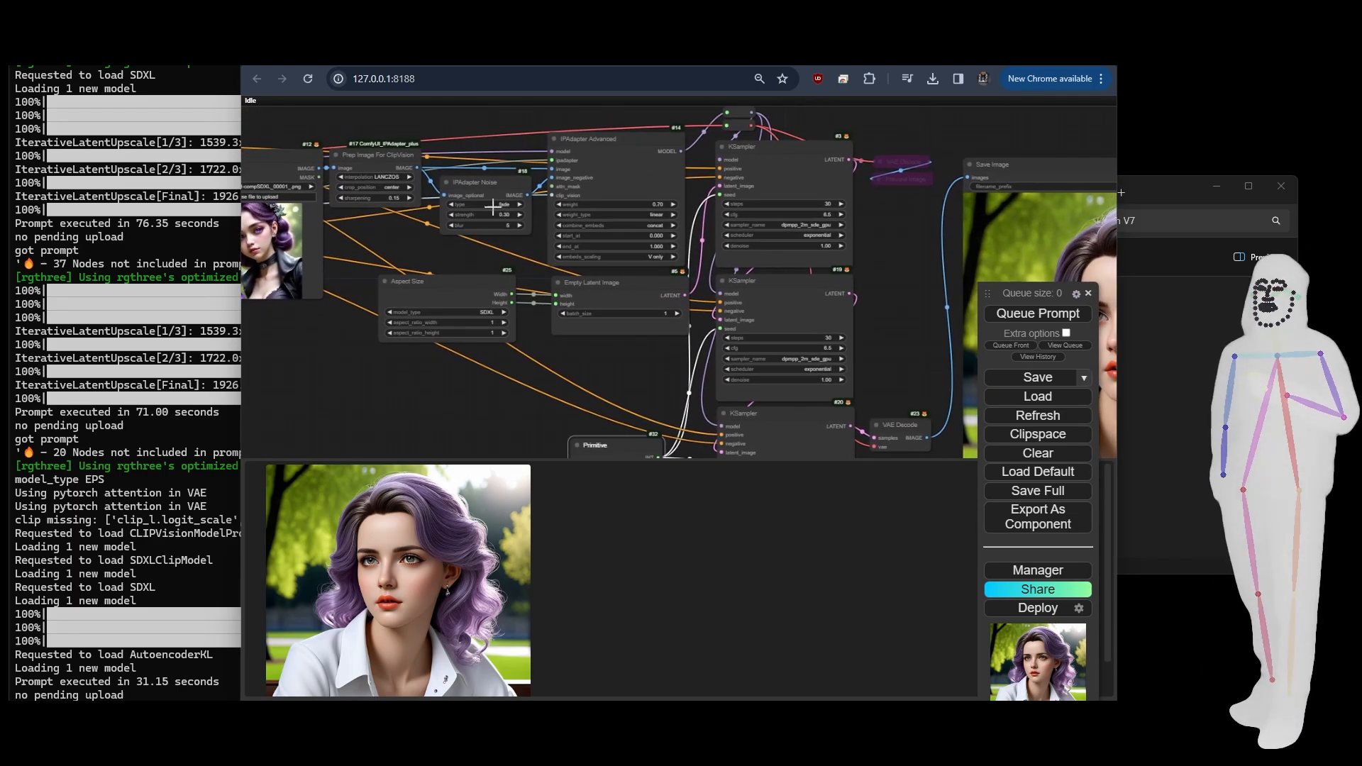
pyautogui.click(496, 206)
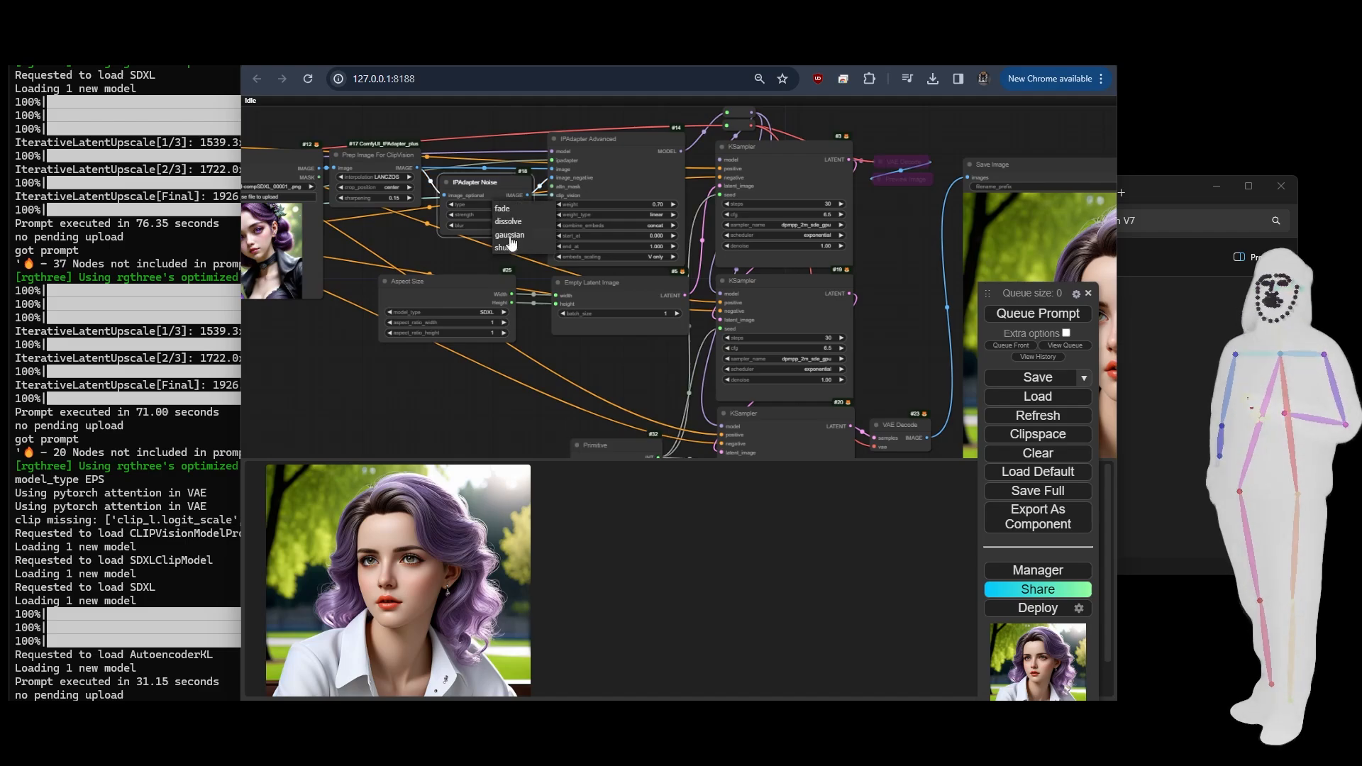
pyautogui.click(508, 246)
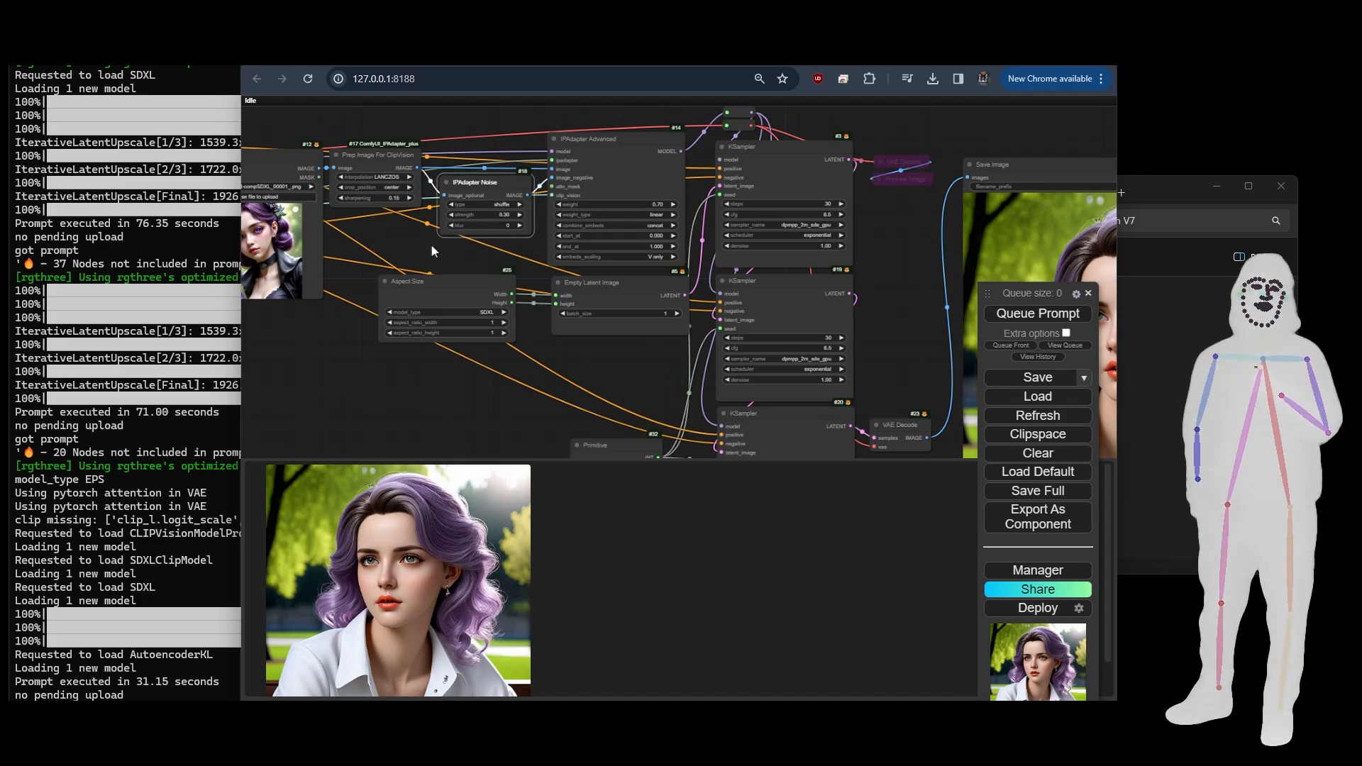
pyautogui.scroll(-5, 398, 248)
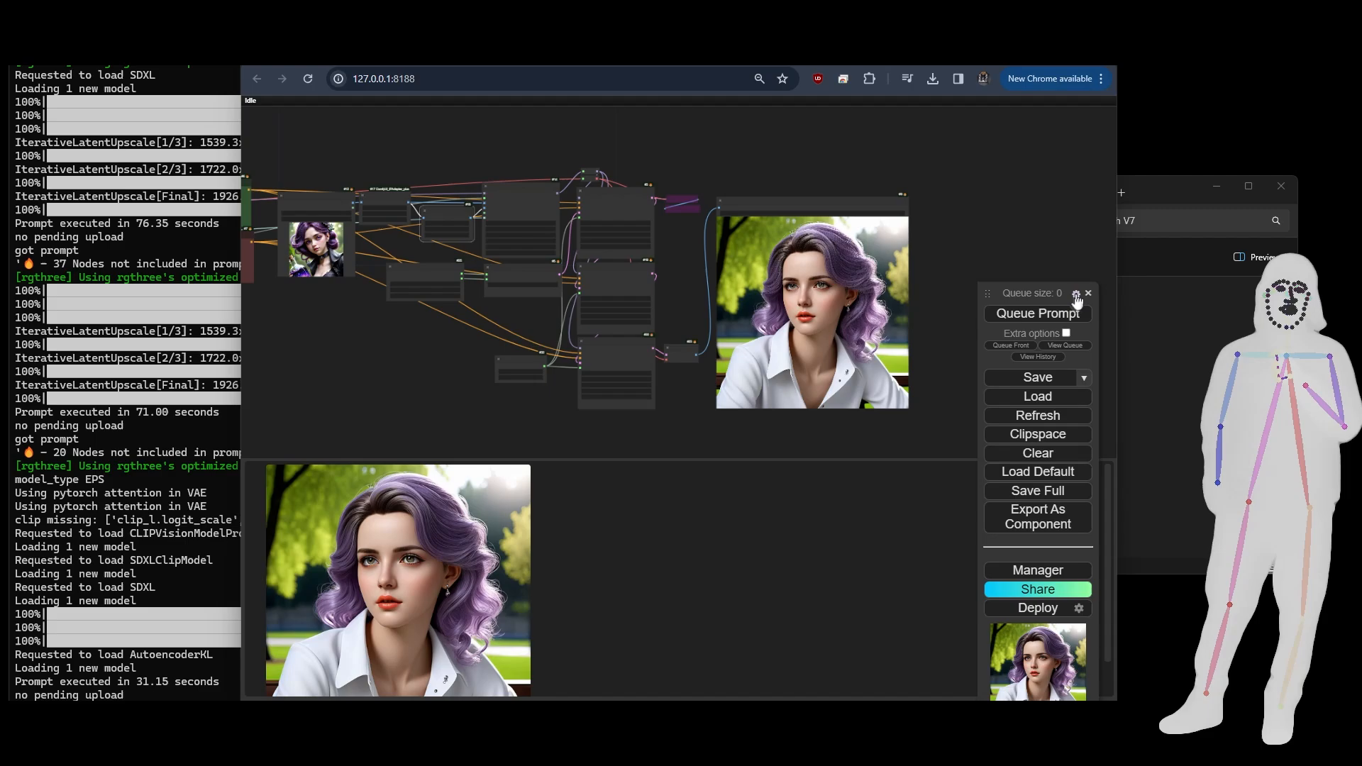
pyautogui.click(1050, 314)
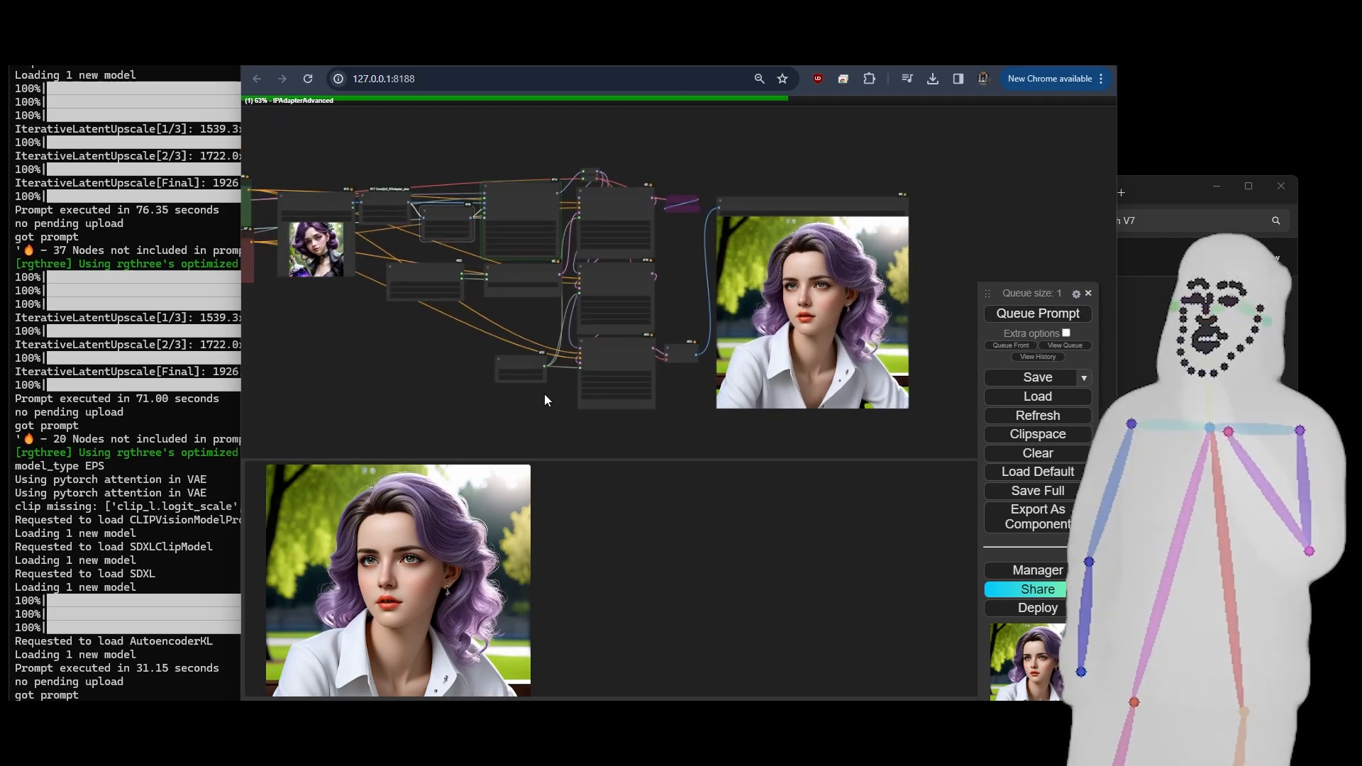
# - Compare the newly generated portrait with the previous one and the Load Image reference, and review the IPAdapter Noise and IPAdapter Advanced settings
pyautogui.scroll(1, 544, 393)
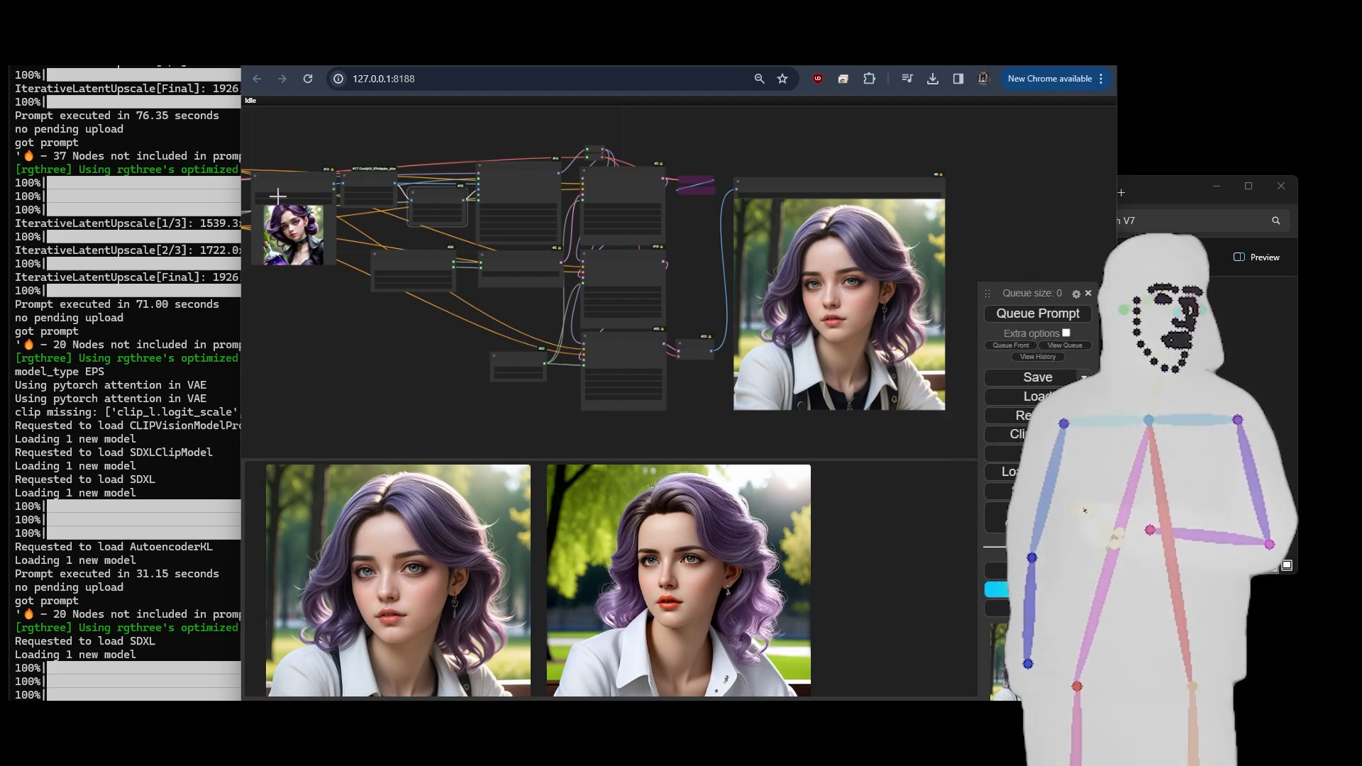
pyautogui.scroll(12, 254, 206)
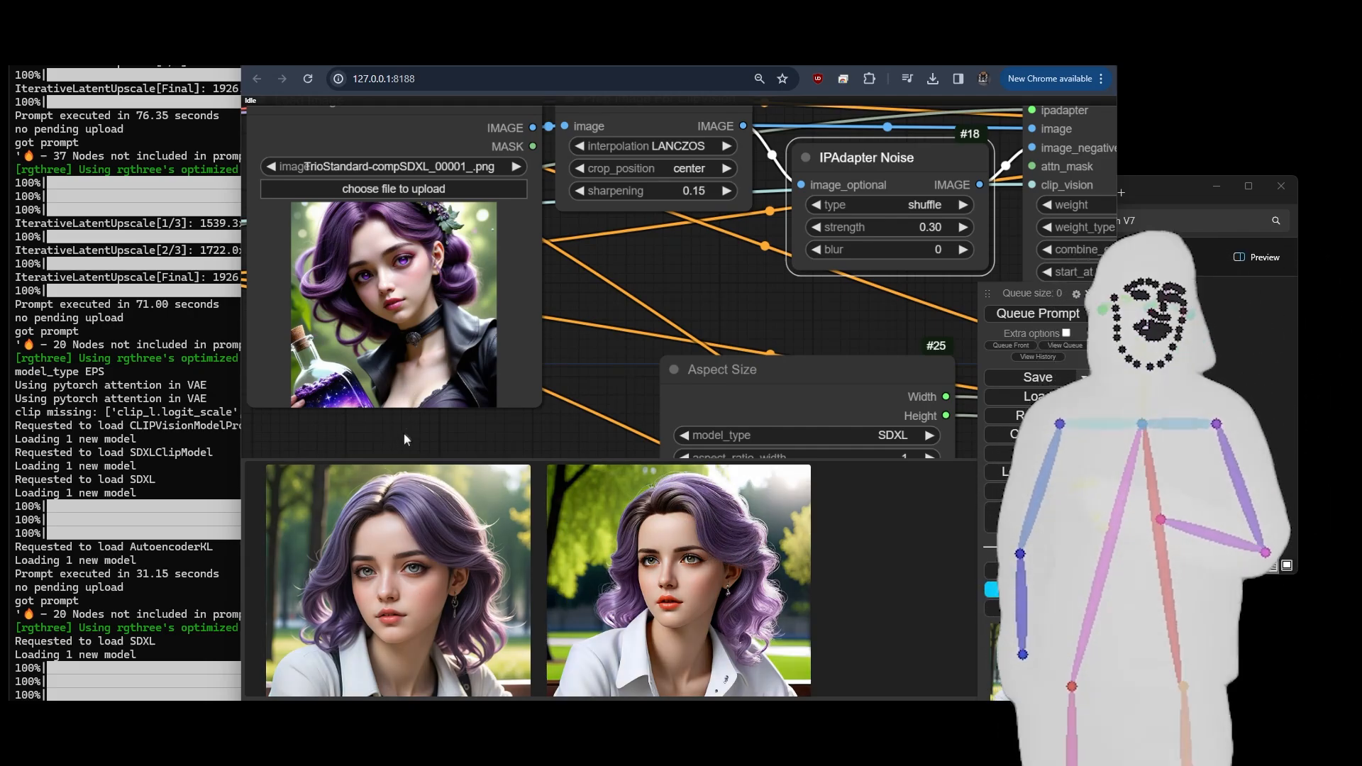
pyautogui.scroll(-5, 594, 325)
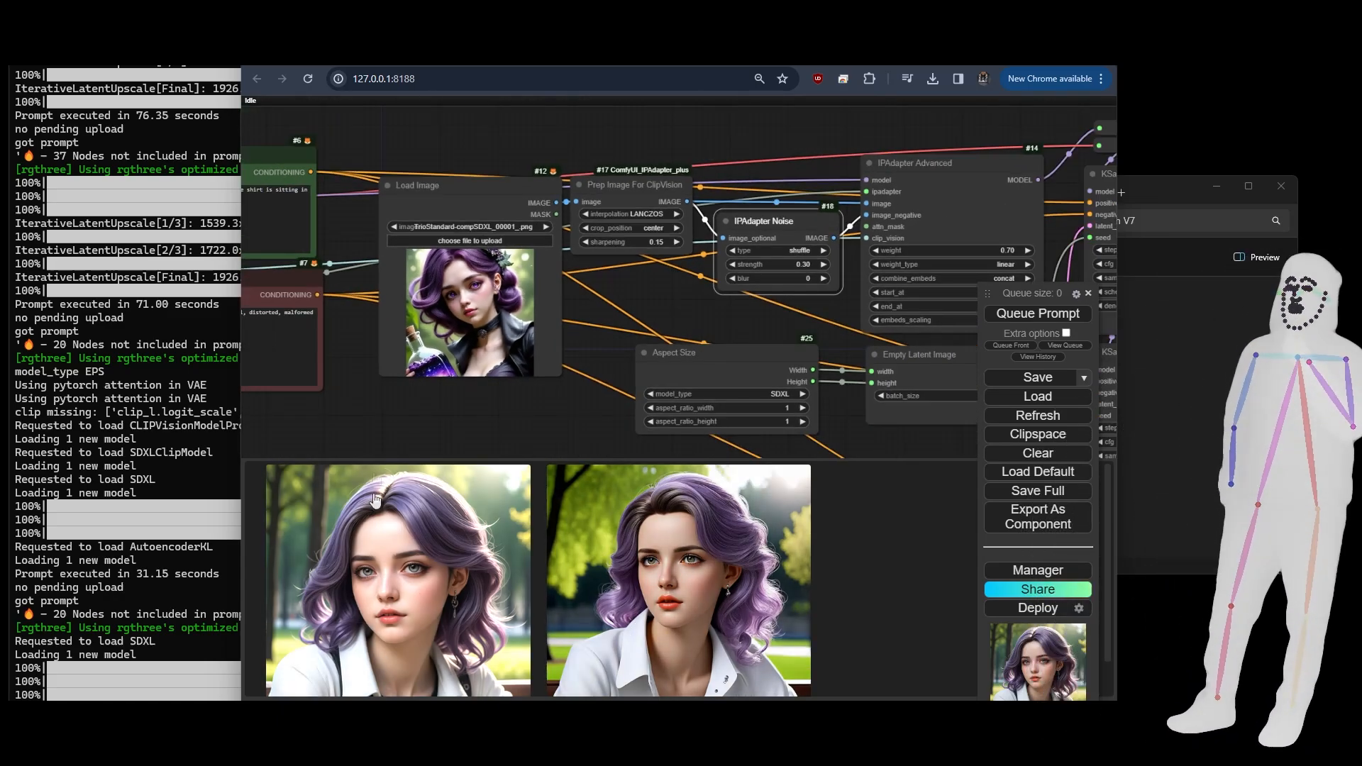
pyautogui.scroll(3, 453, 292)
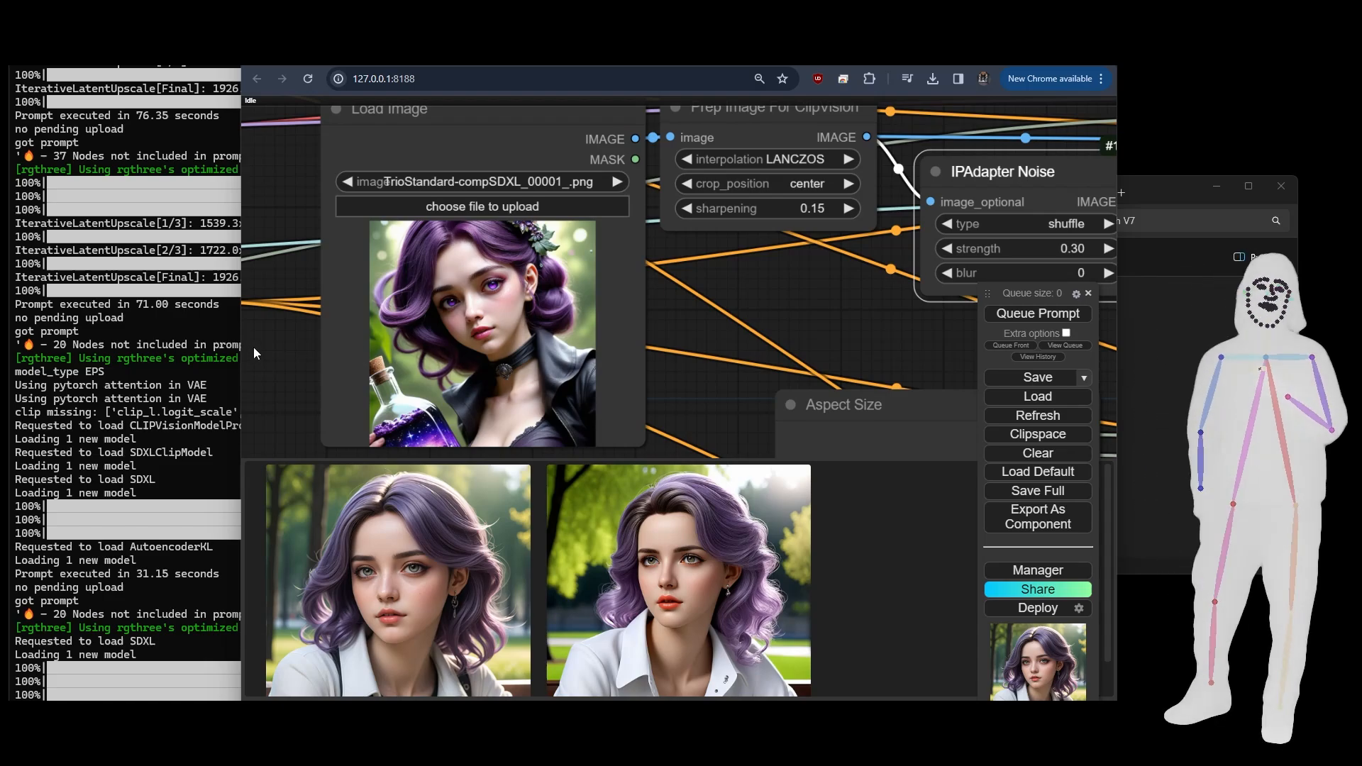
pyautogui.scroll(-10, 284, 343)
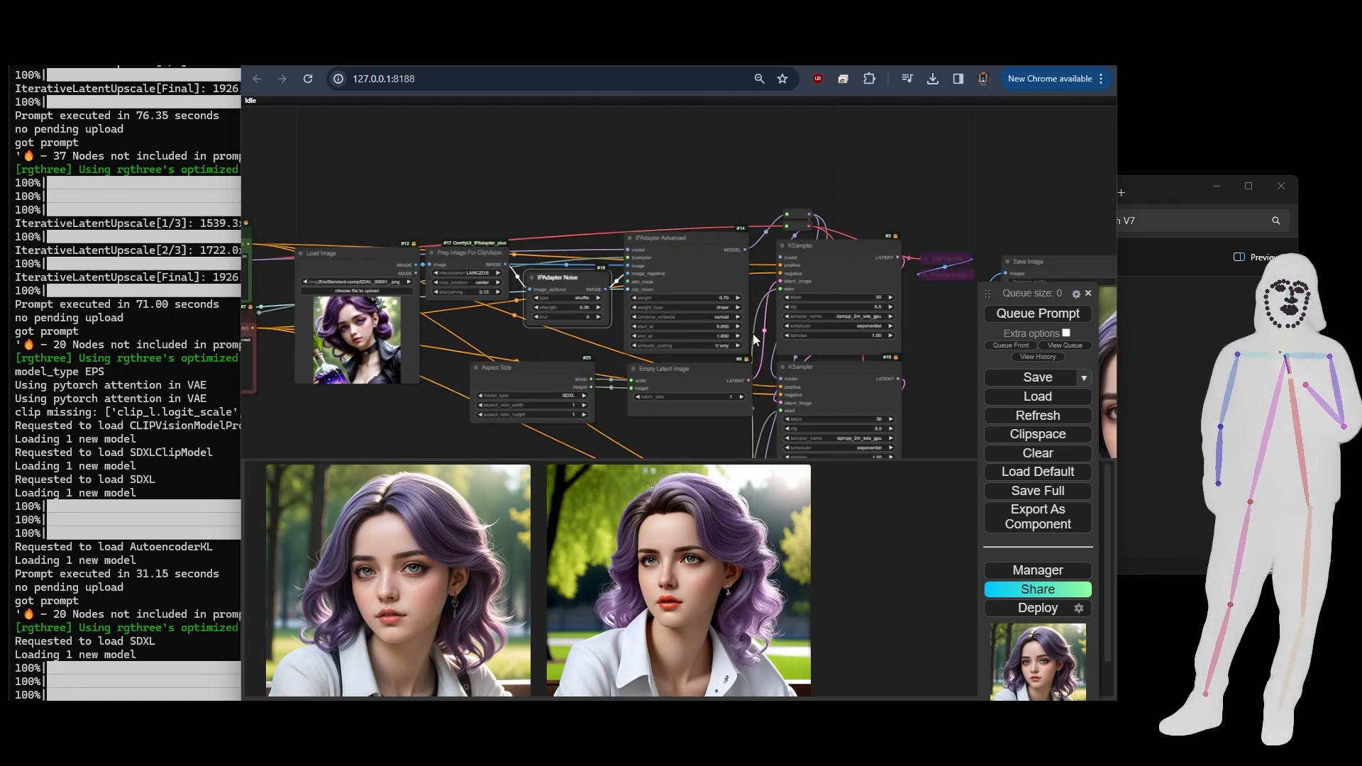
pyautogui.scroll(3, 755, 340)
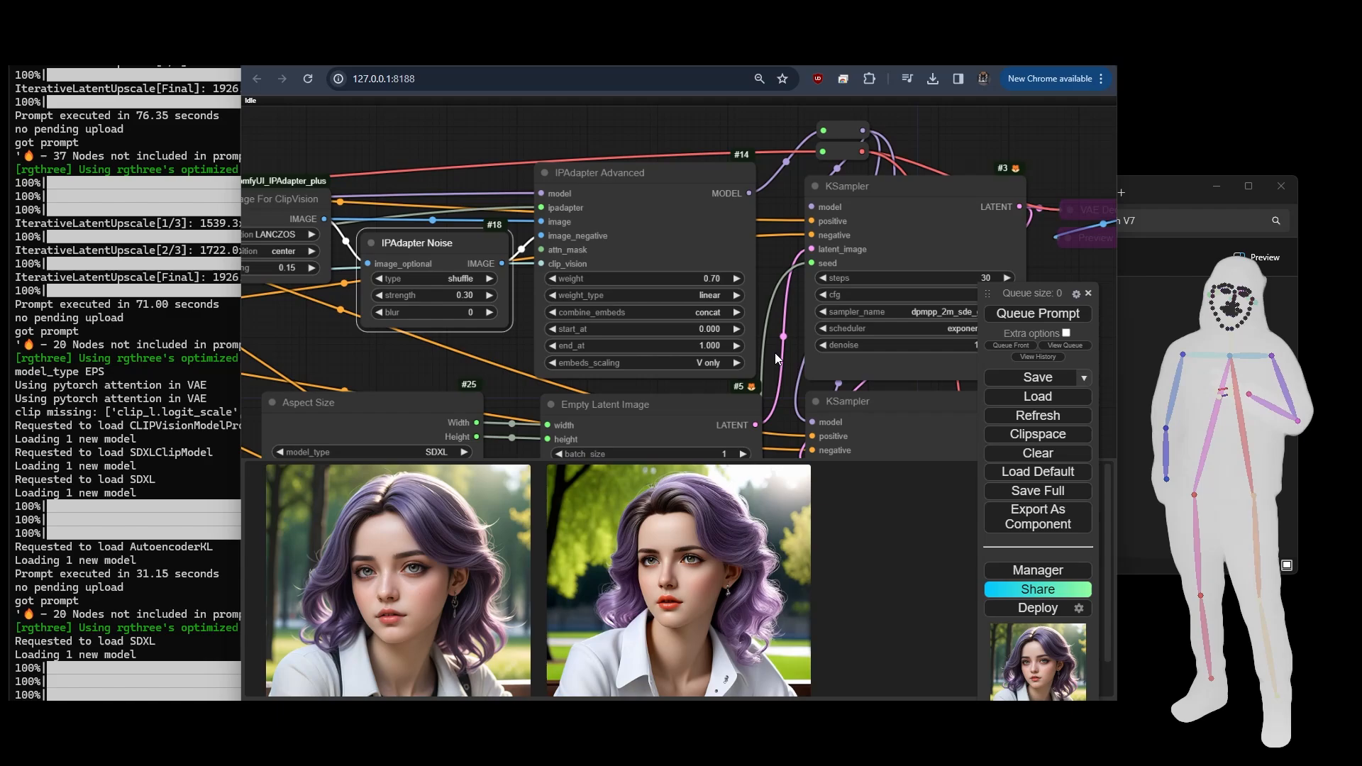
pyautogui.scroll(1, 774, 352)
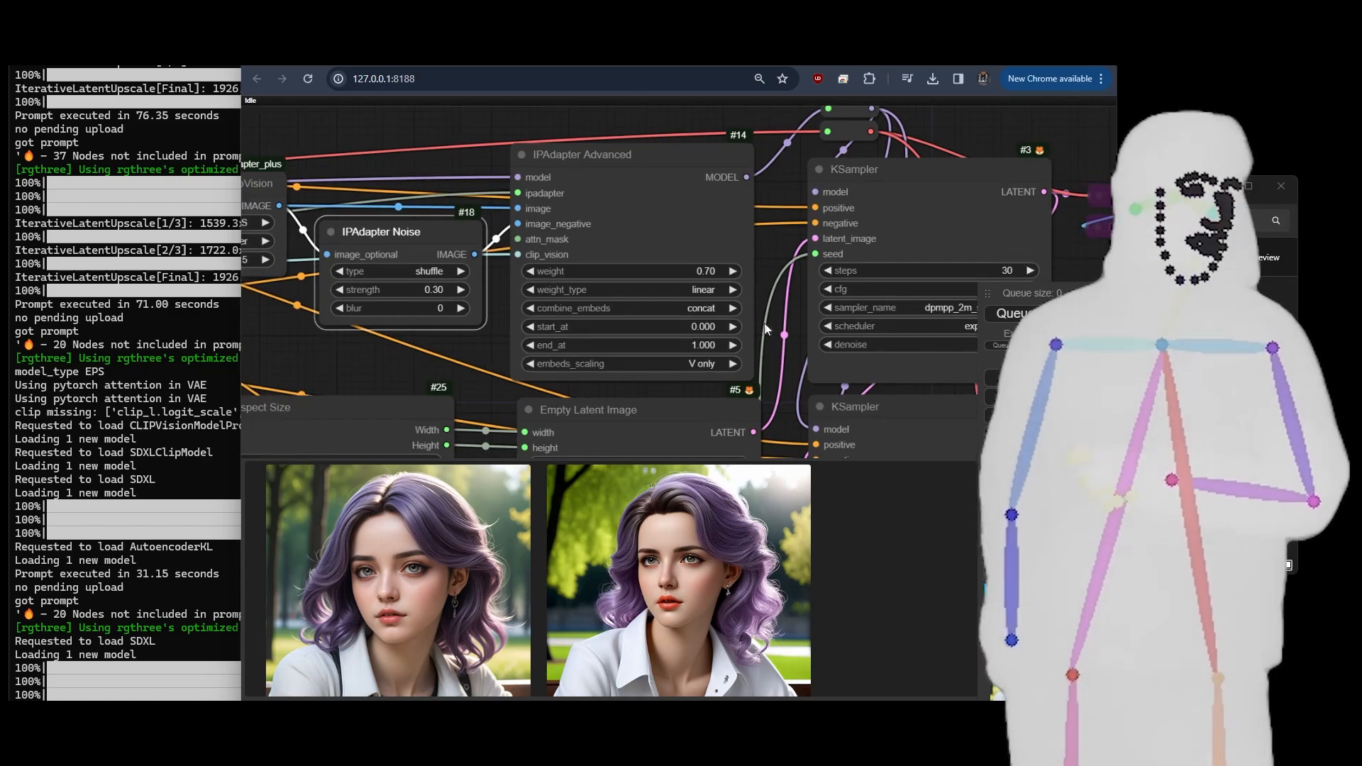
pyautogui.moveTo(764, 328); pyautogui.dragTo(770, 335)
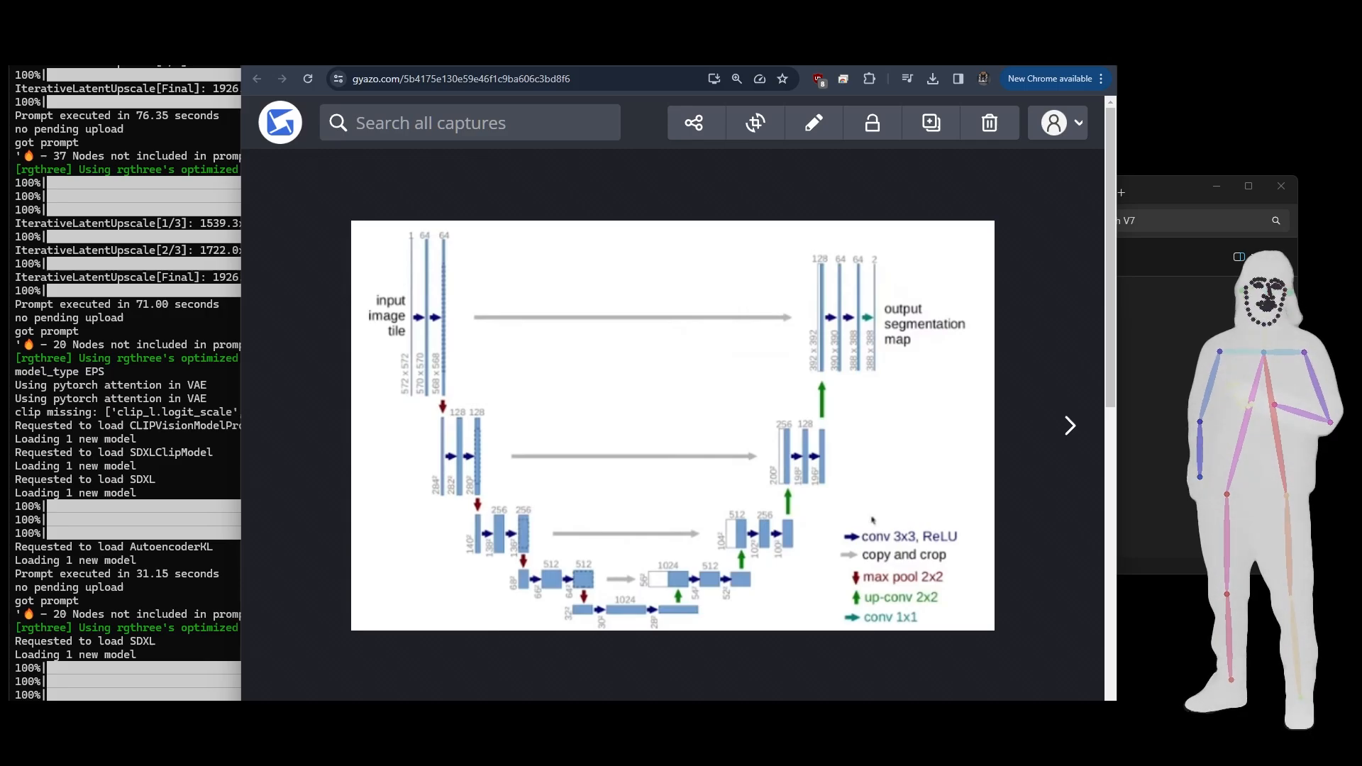
# - Compare the IN/OUT block slider diagram on the rentry Merge Block Weight page with the U-Net architecture picture on Gyazo
pyautogui.click(882, 64)
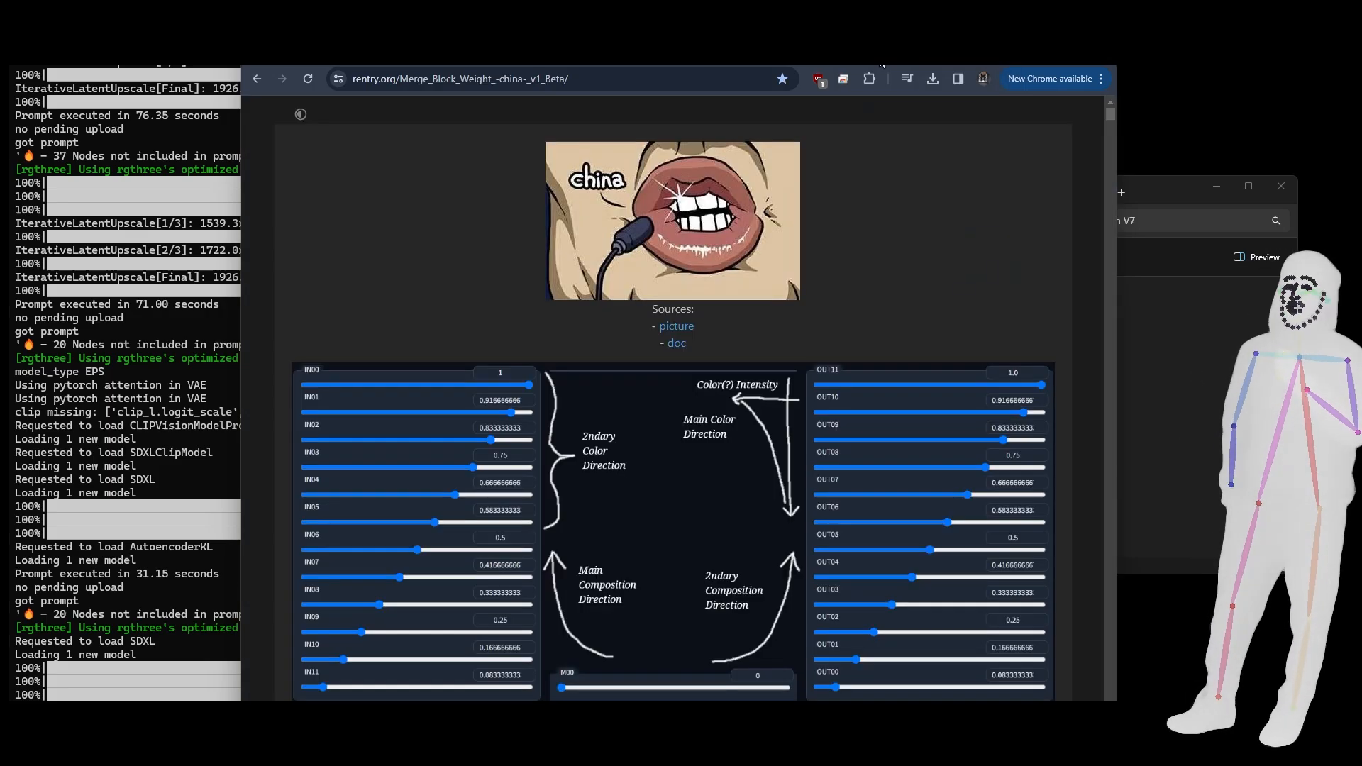
pyautogui.scroll(-3, 892, 177)
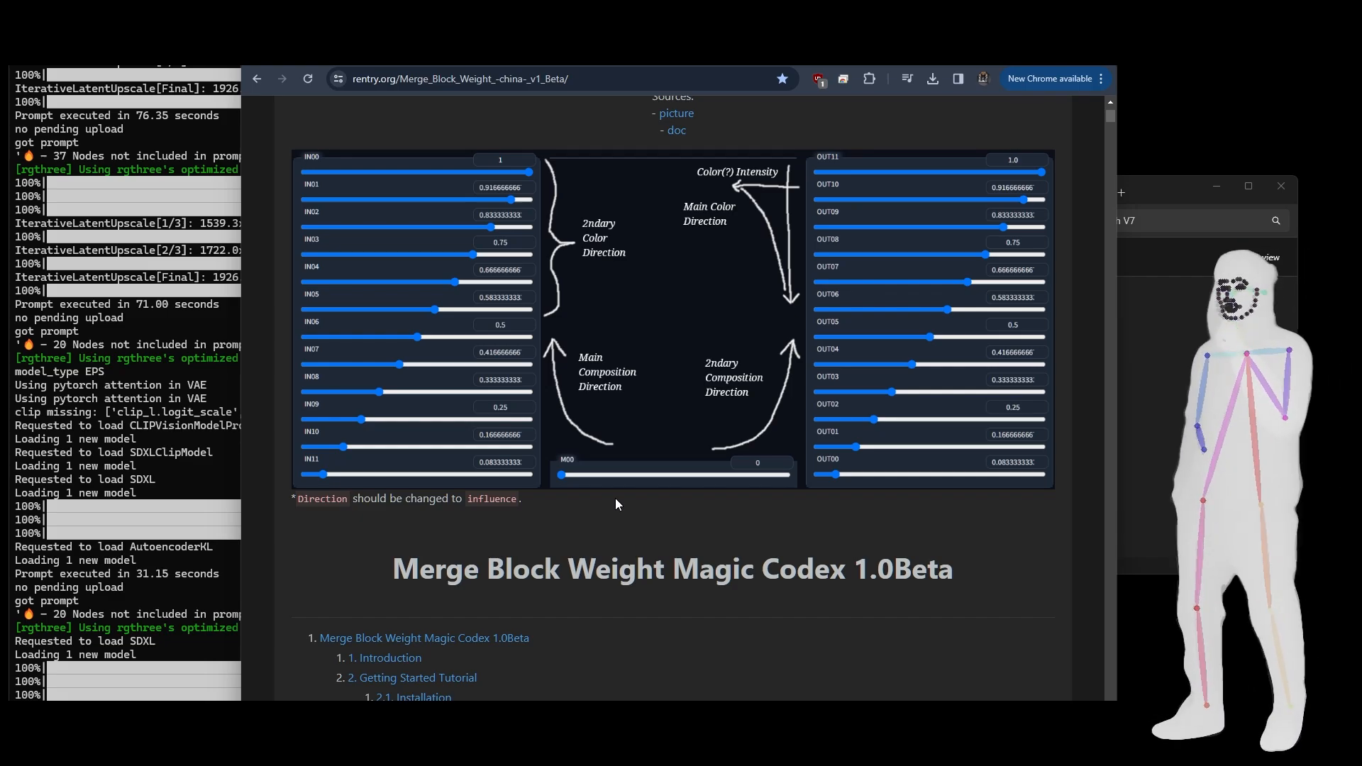
pyautogui.click(675, 117)
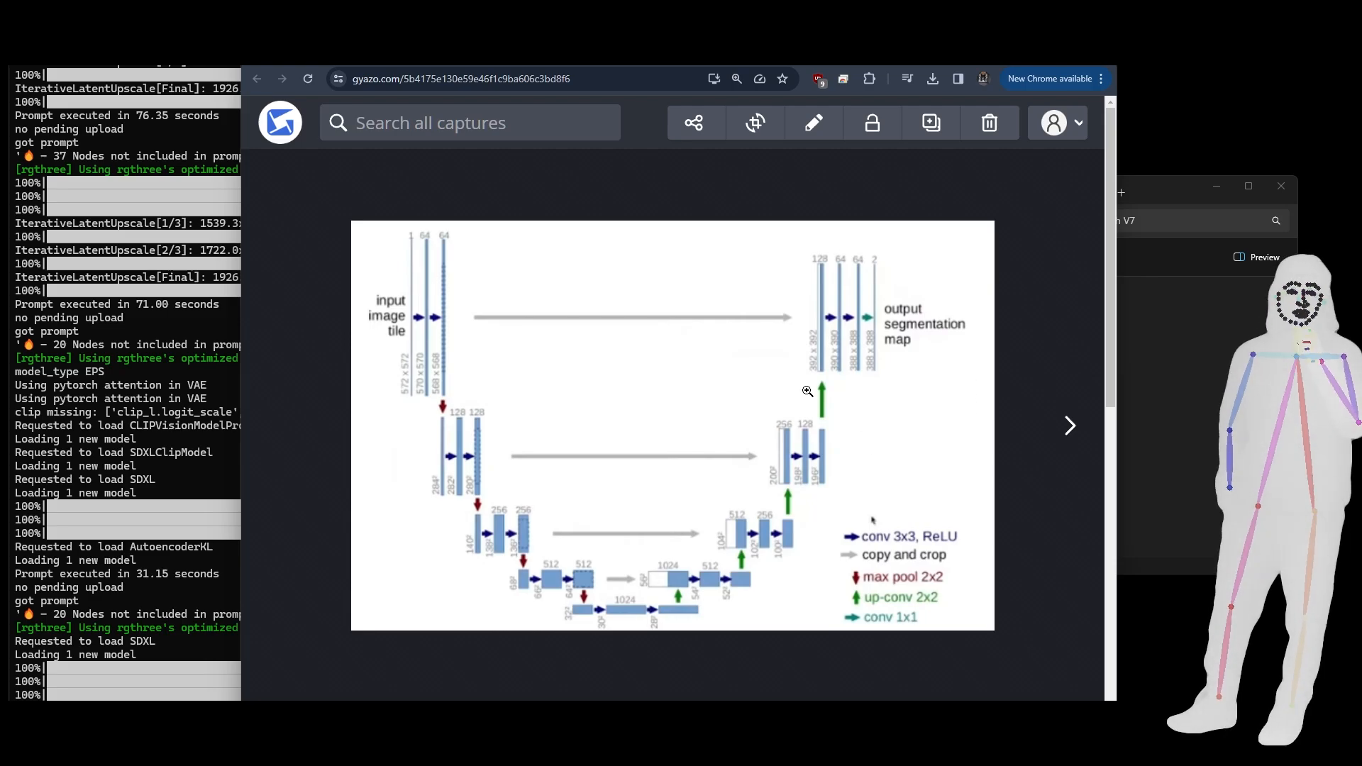
pyautogui.click(879, 54)
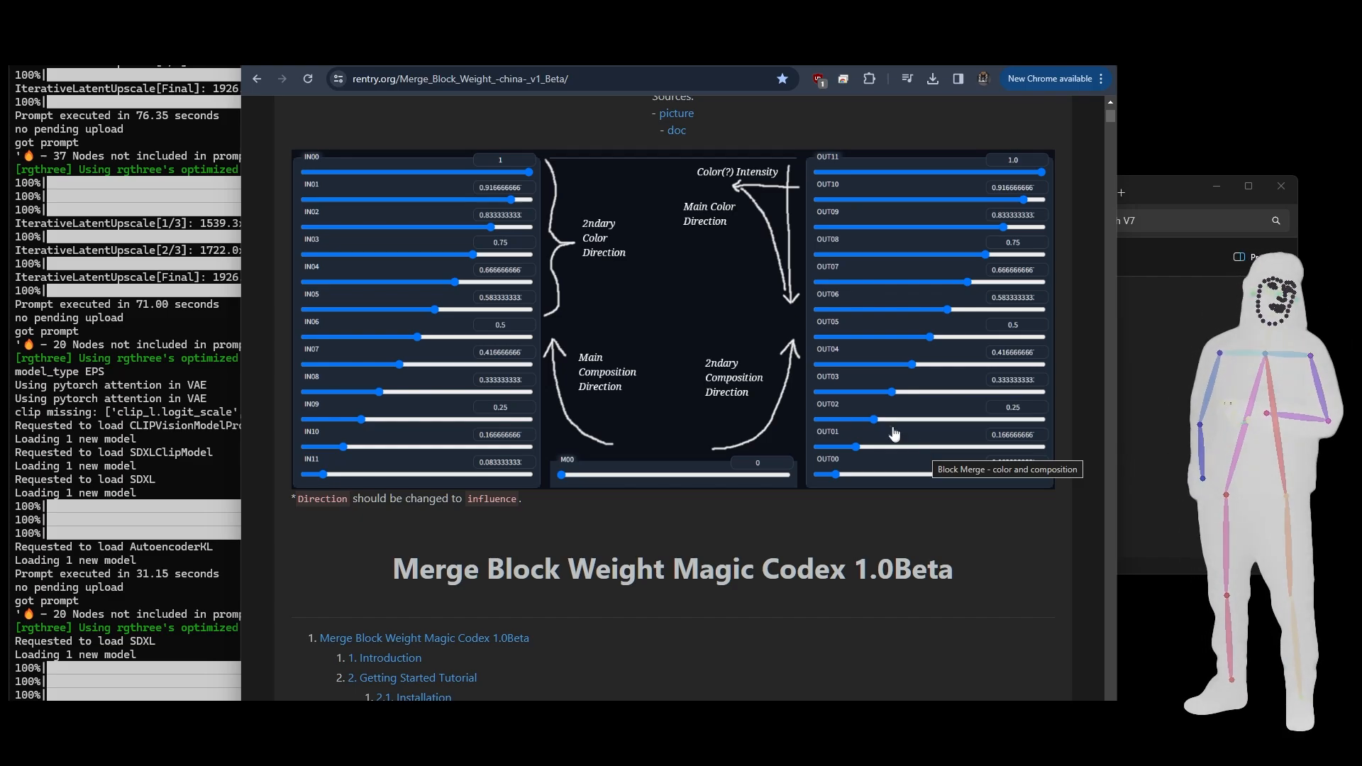
# - Read the Merge Block Weight guide from the table of contents and installation section to the merge interface's function and base_alpha tables
pyautogui.scroll(-12, 727, 352)
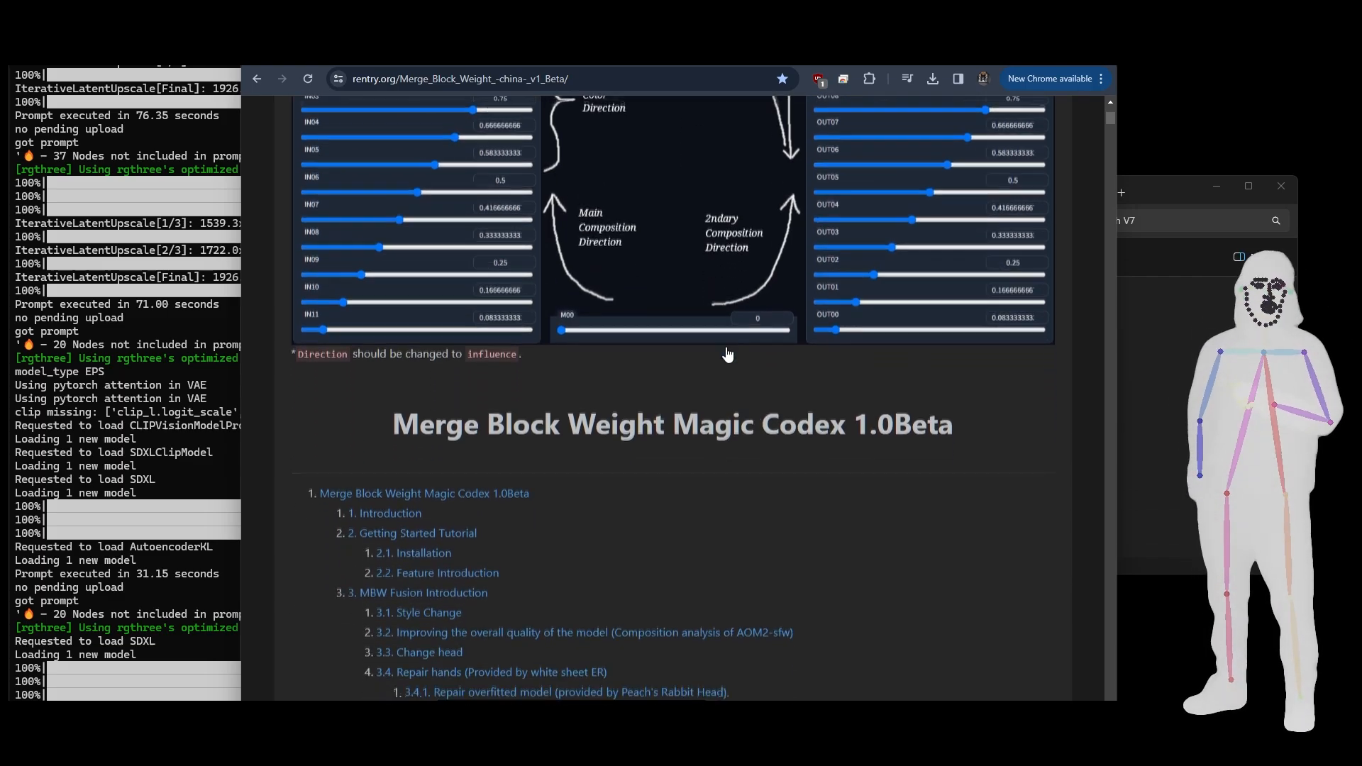
pyautogui.scroll(-12, 727, 352)
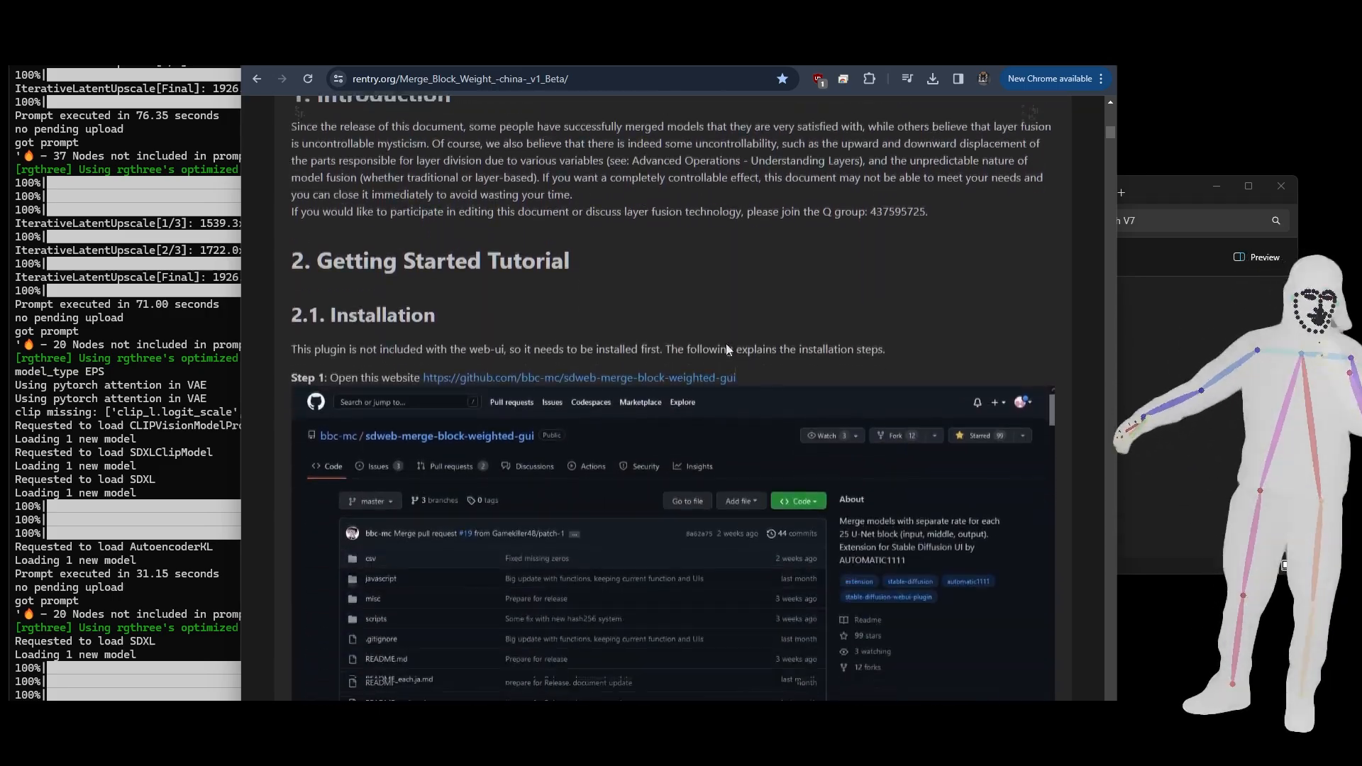
pyautogui.scroll(-8, 727, 352)
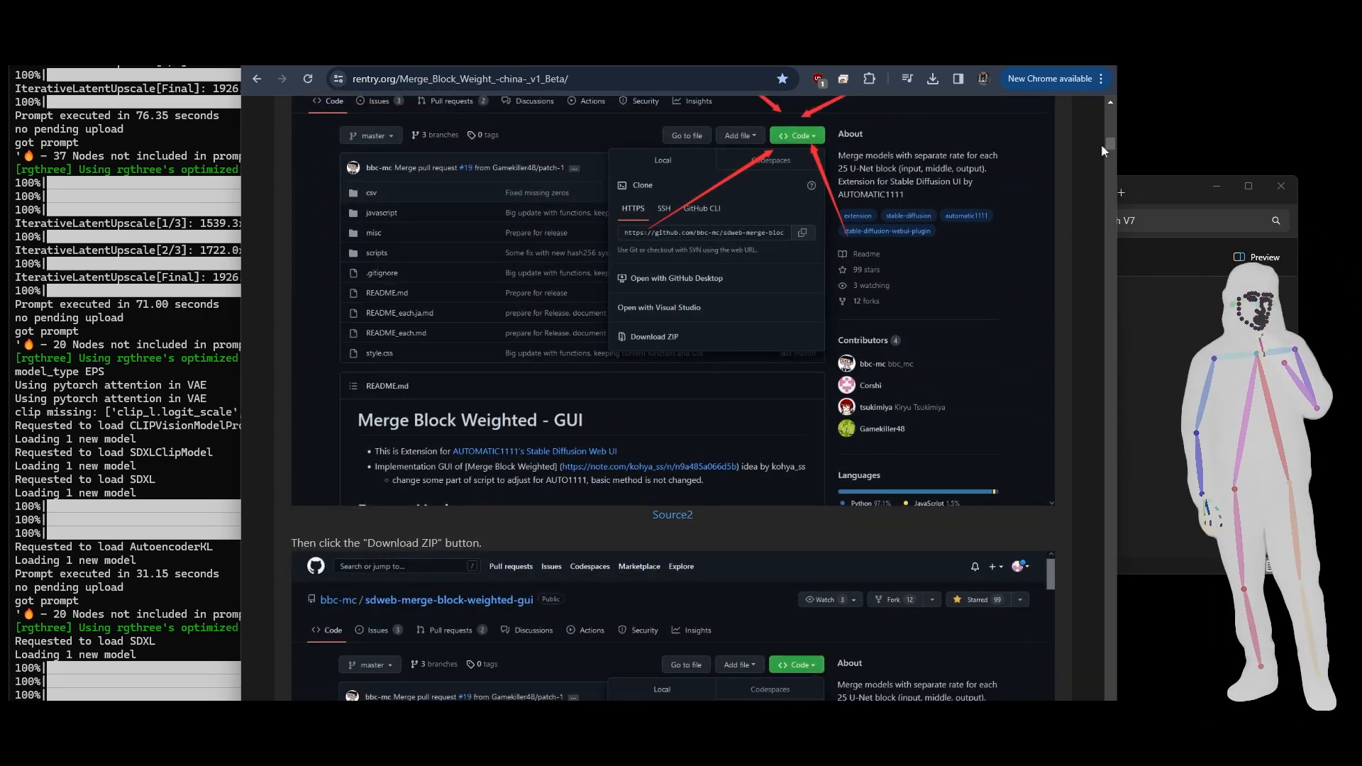
pyautogui.moveTo(1101, 147); pyautogui.dragTo(1108, 190)
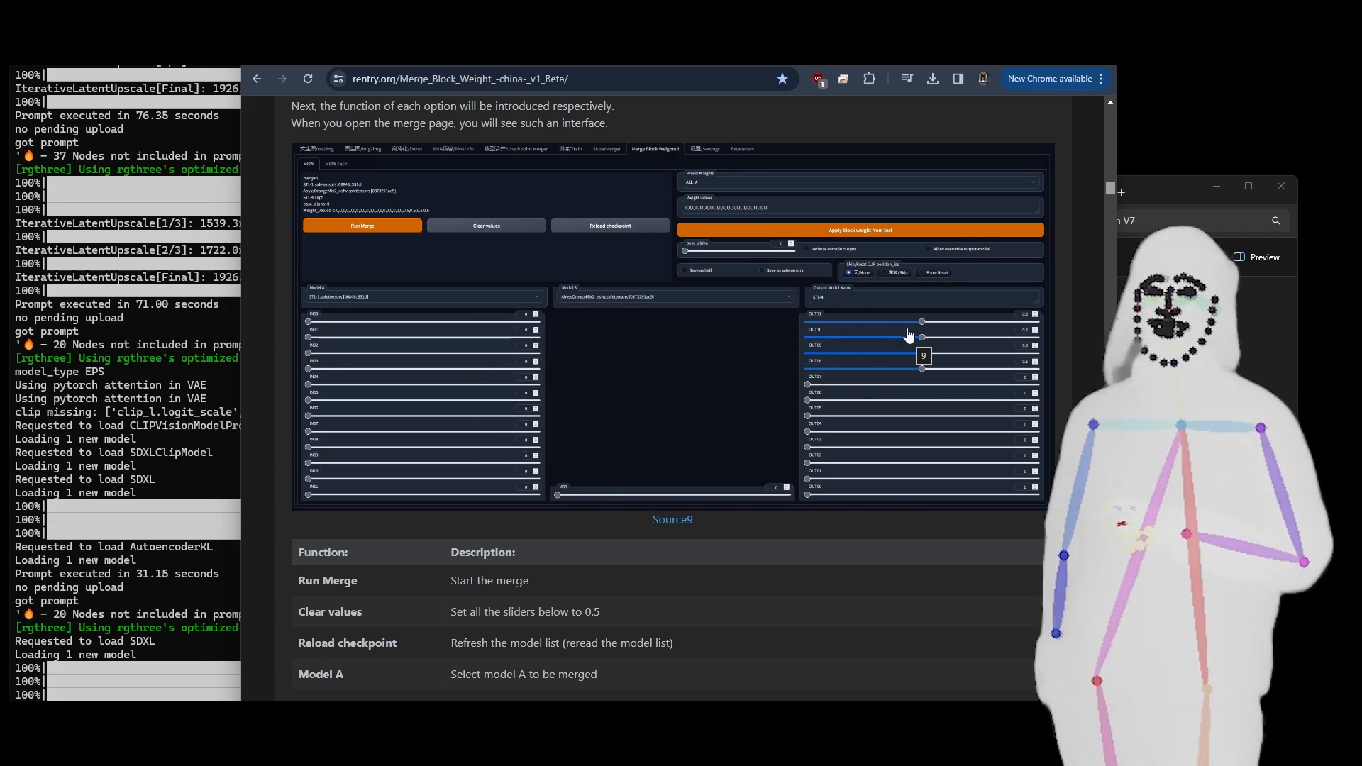
pyautogui.scroll(-4, 817, 441)
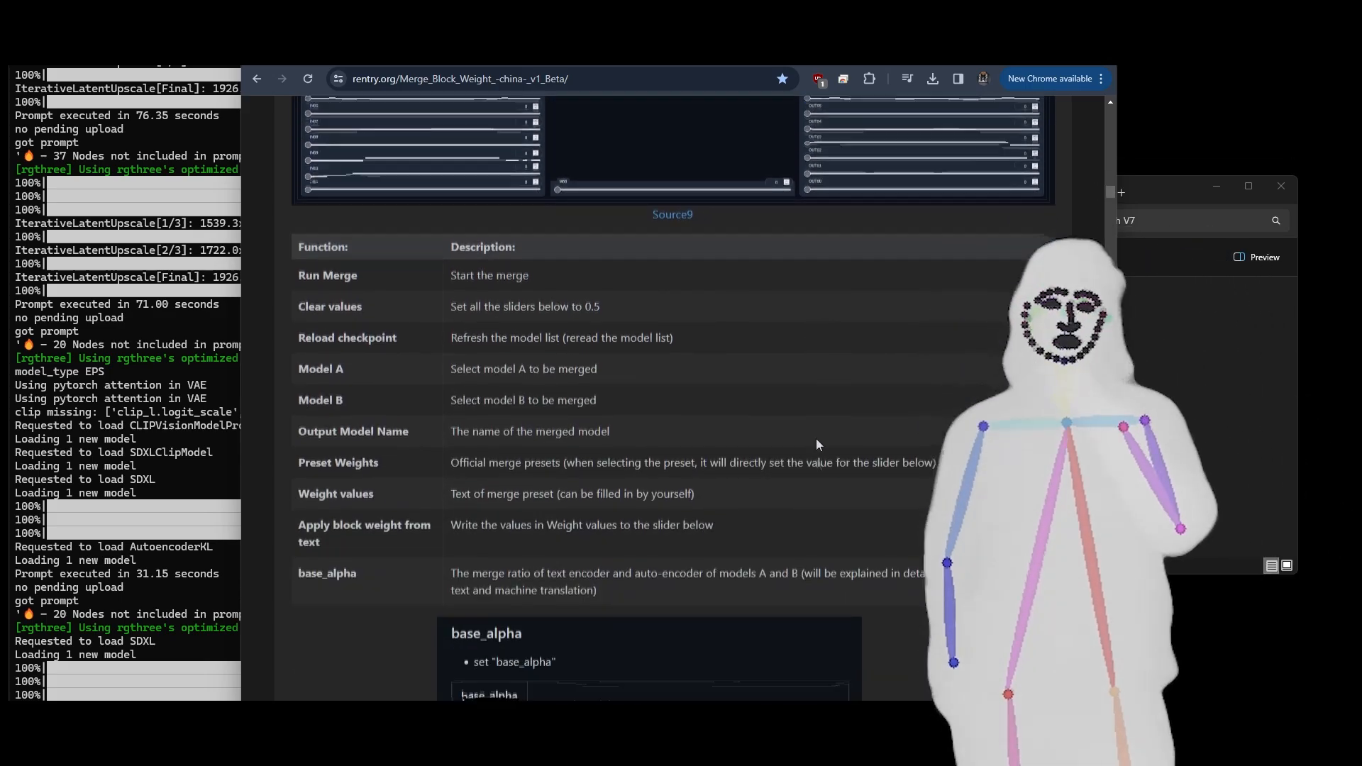
pyautogui.scroll(-4, 816, 439)
pyautogui.scroll(1, 816, 441)
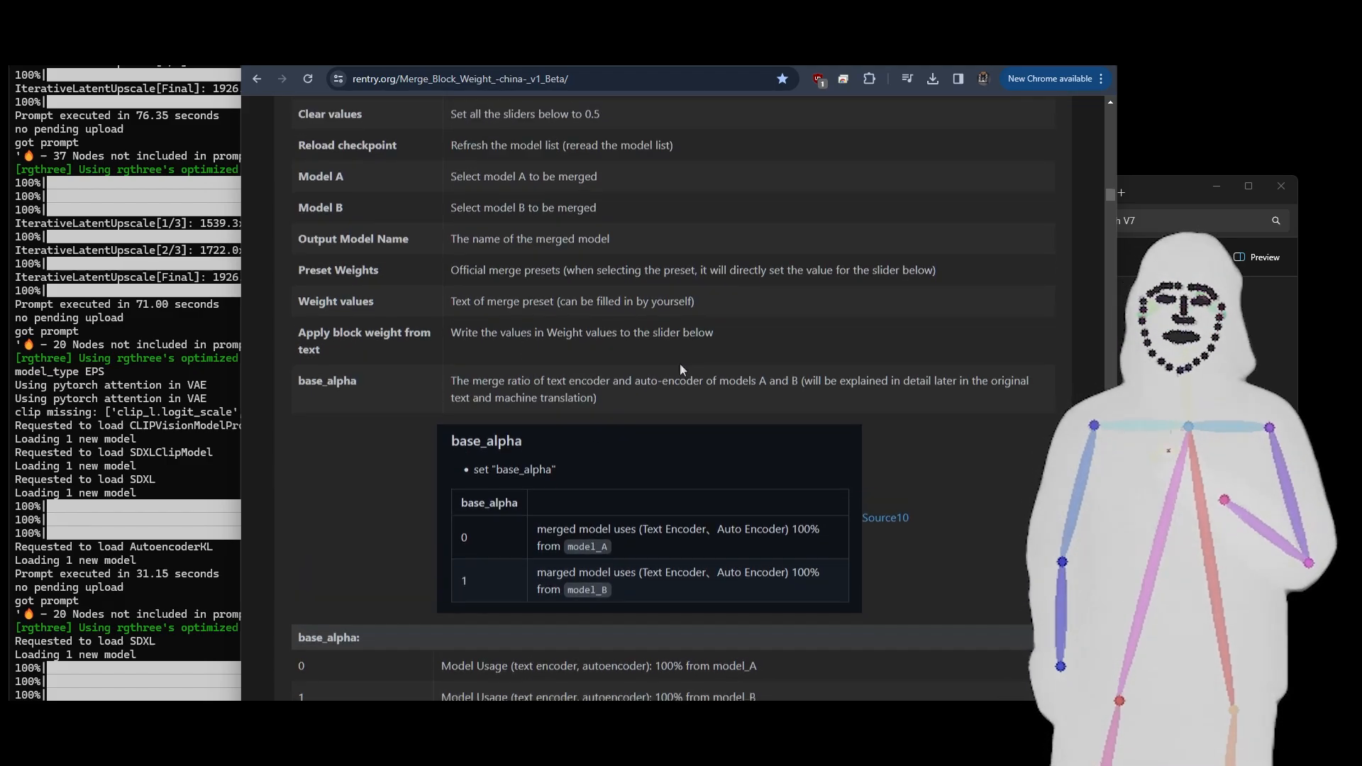
pyautogui.scroll(-4, 681, 369)
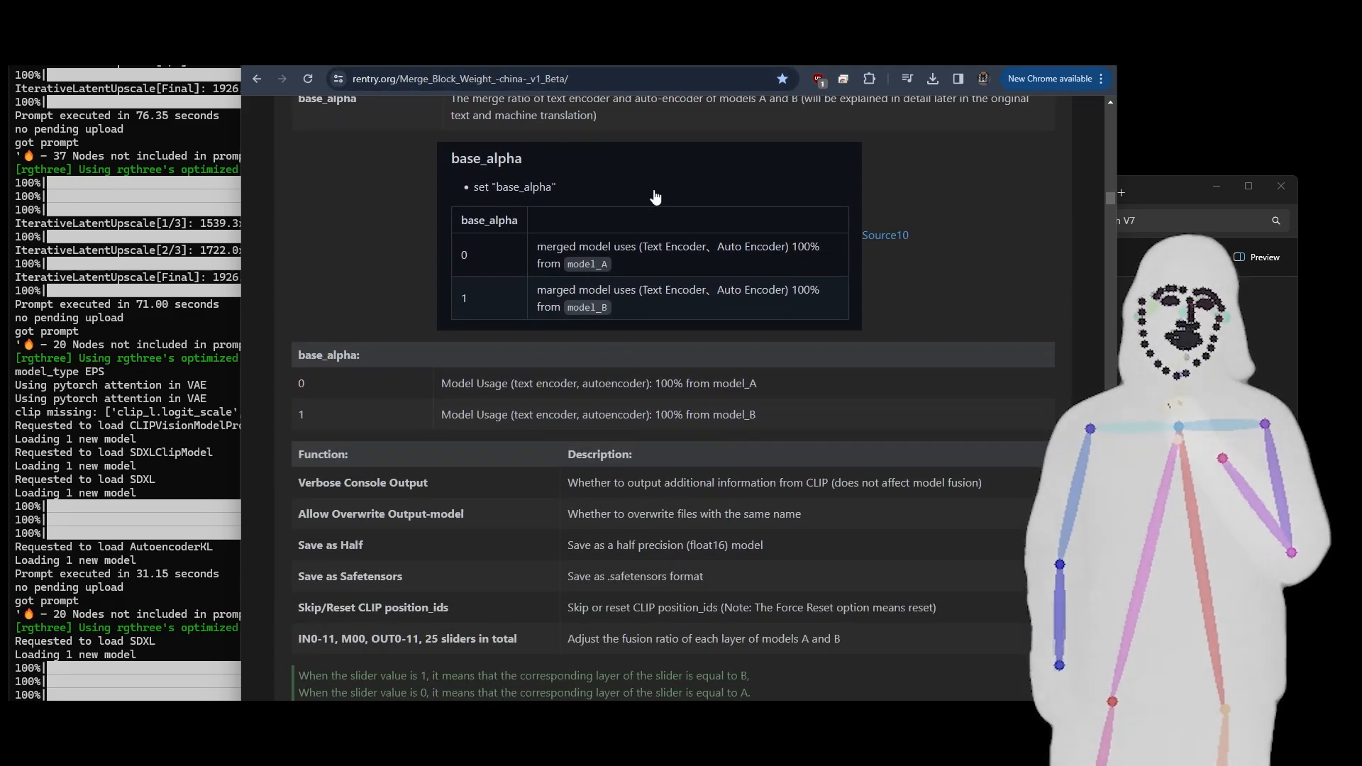
# - Read the MBW fusion benefits, highlight the Style Change heading, and find the layer influence diagram in section 4.6 Initial conclusion
pyautogui.scroll(-10, 656, 196)
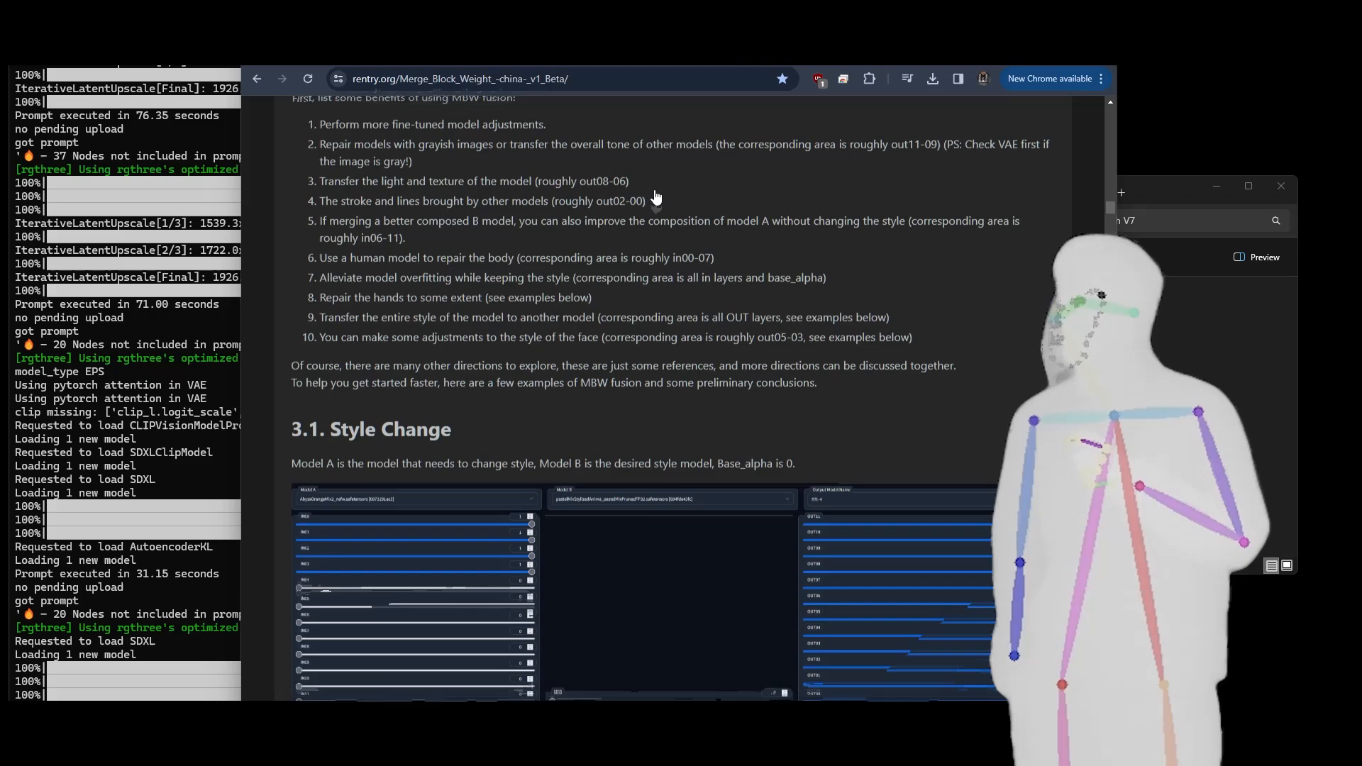
pyautogui.scroll(-3, 656, 197)
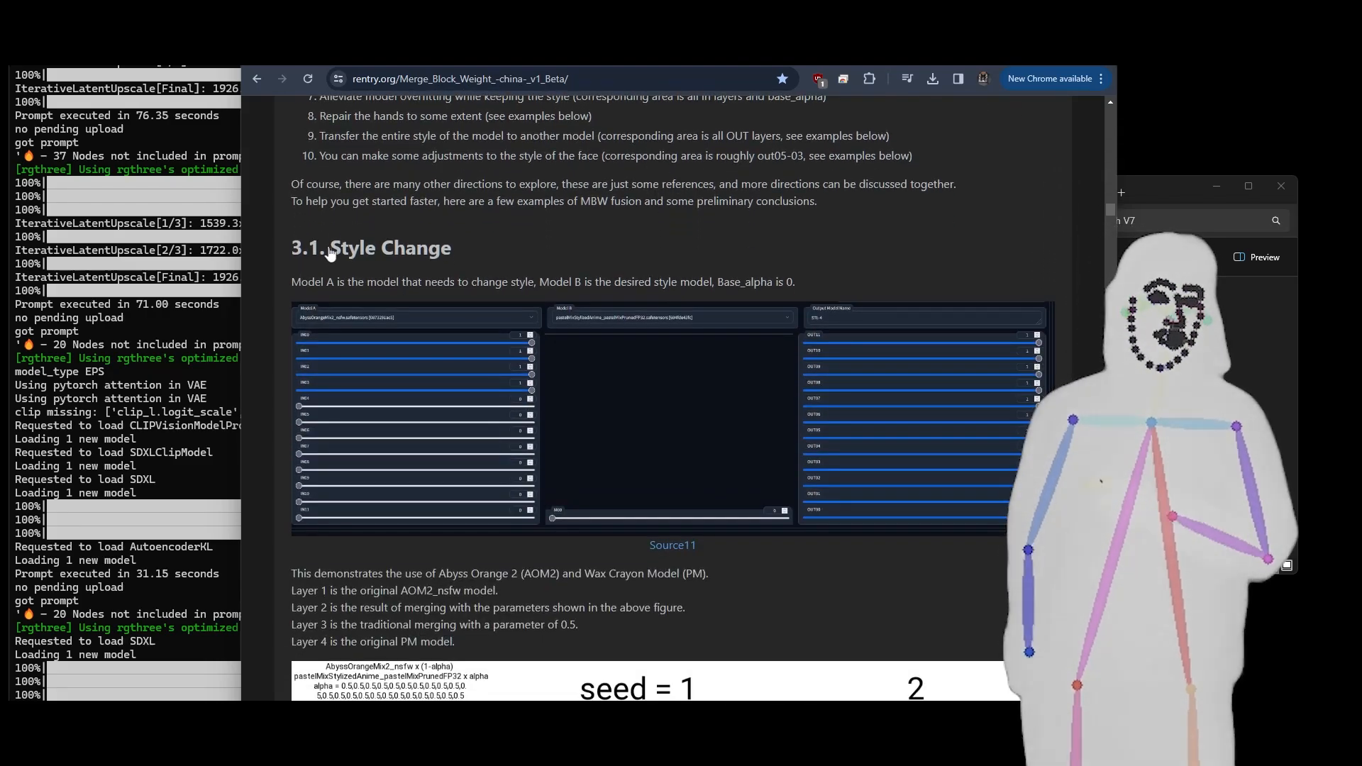
pyautogui.moveTo(330, 254); pyautogui.dragTo(426, 249)
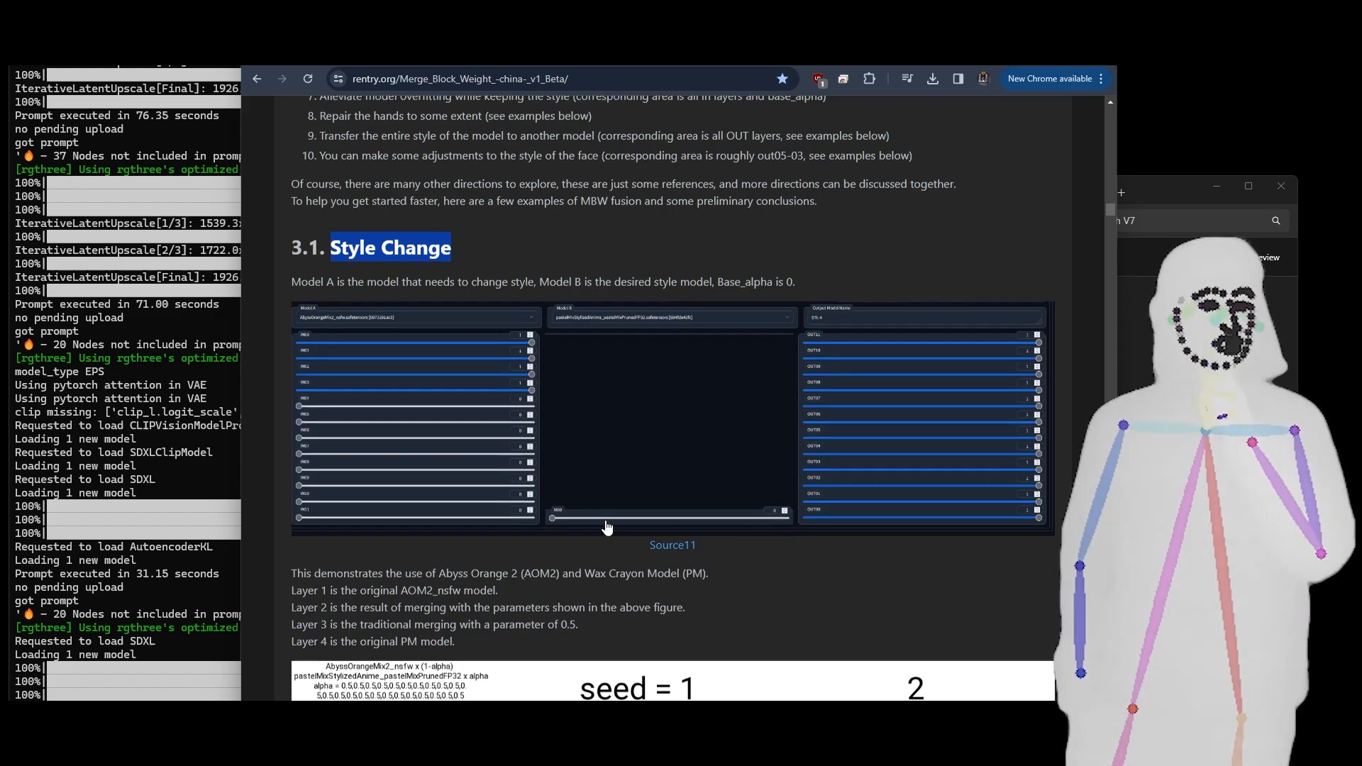
pyautogui.scroll(-4, 637, 419)
pyautogui.scroll(-10, 417, 430)
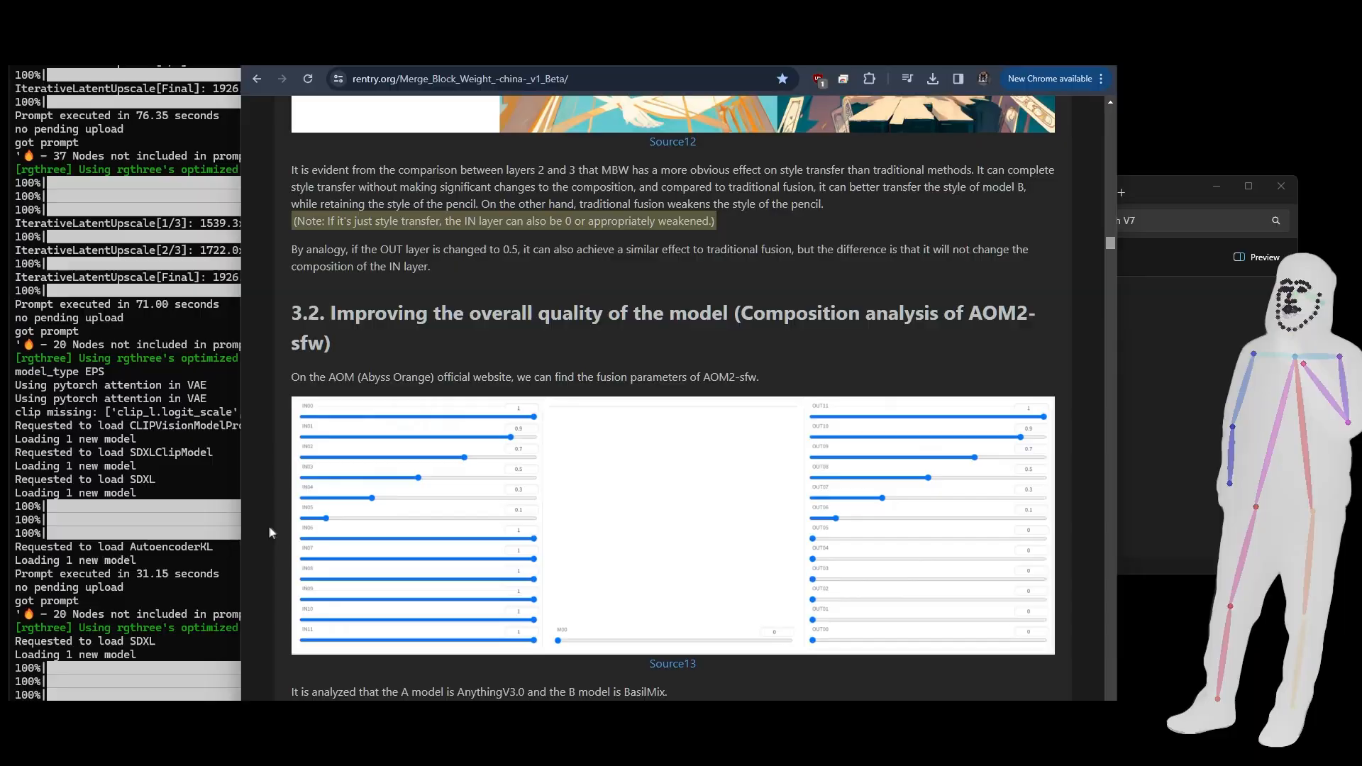
pyautogui.moveTo(1112, 242); pyautogui.dragTo(1097, 400)
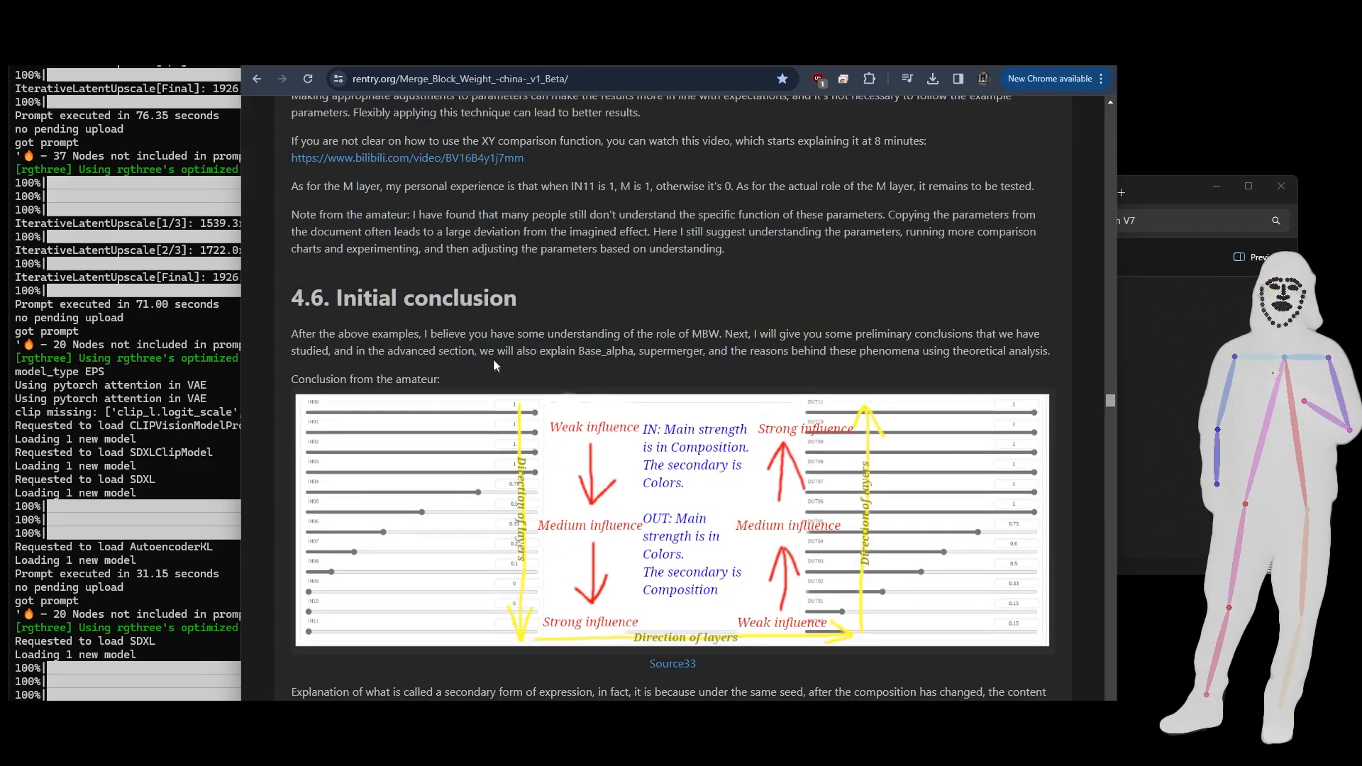
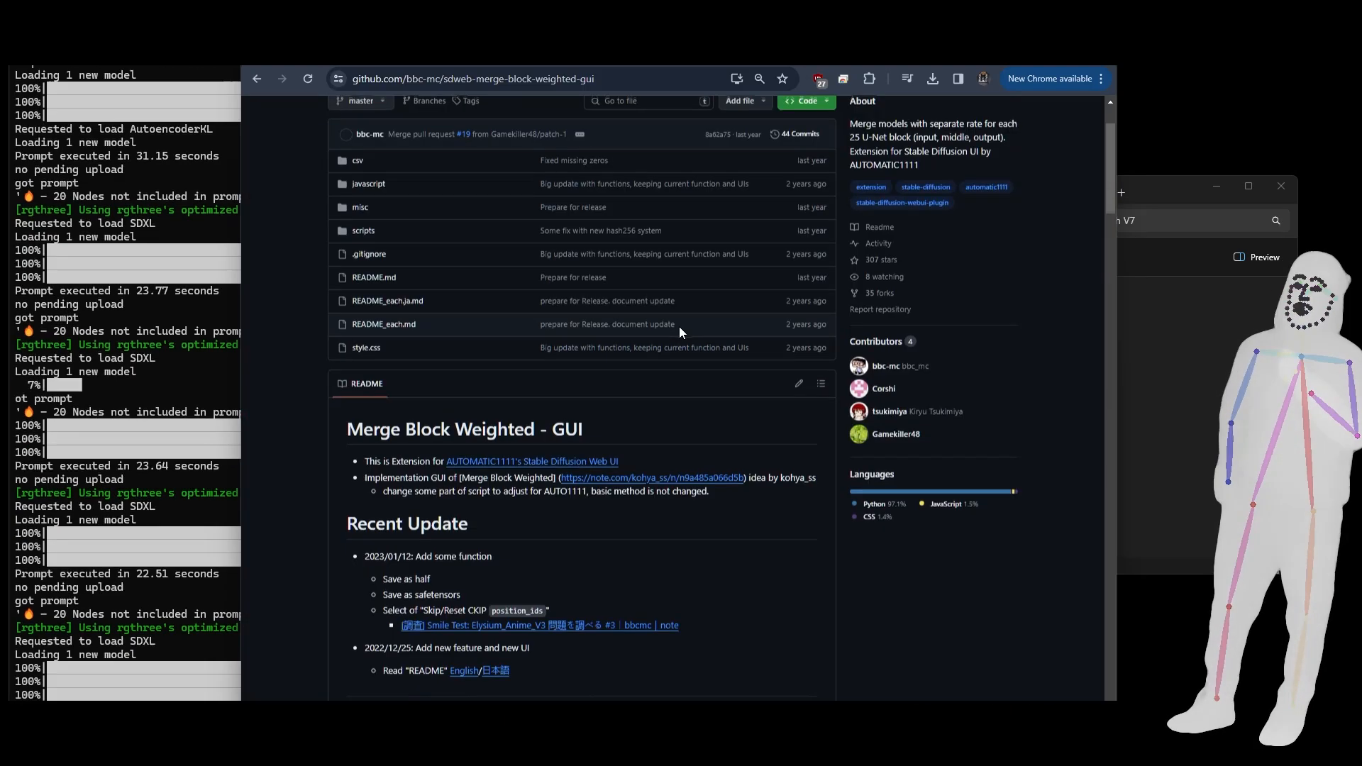
# - Read the Merge Block Weighted - GUI README from the block sliders through the preset grids to the sigmoid-like function equations
pyautogui.scroll(1, 651, 389)
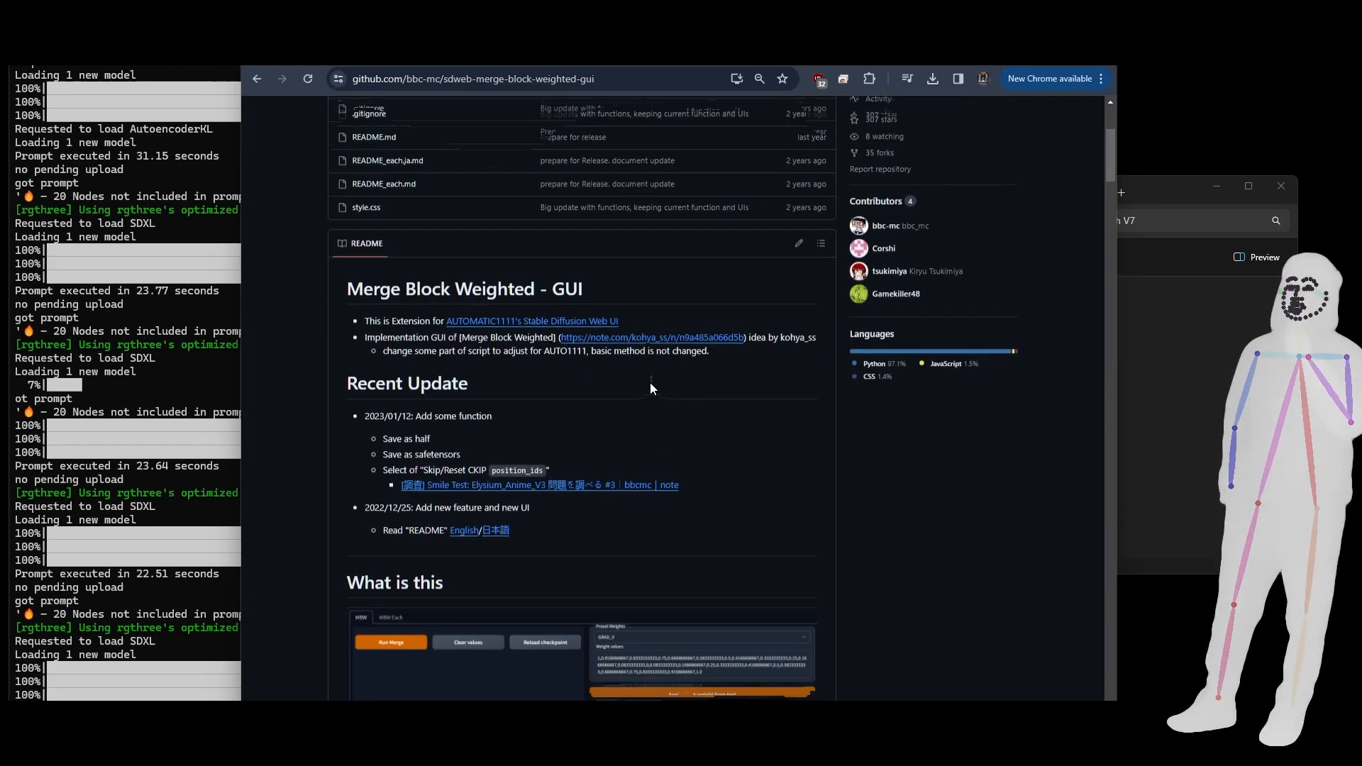
pyautogui.moveTo(1114, 160); pyautogui.dragTo(1104, 319)
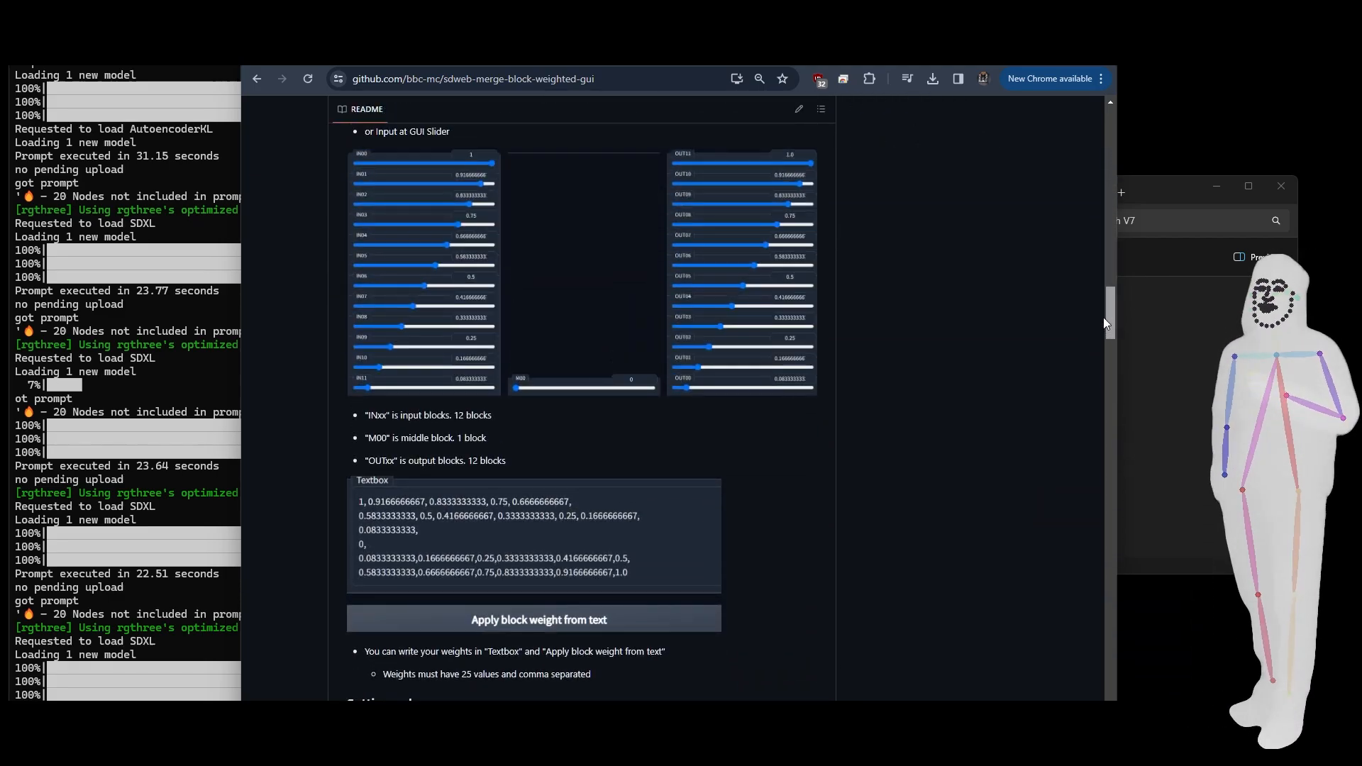
pyautogui.moveTo(1104, 317); pyautogui.dragTo(1089, 547)
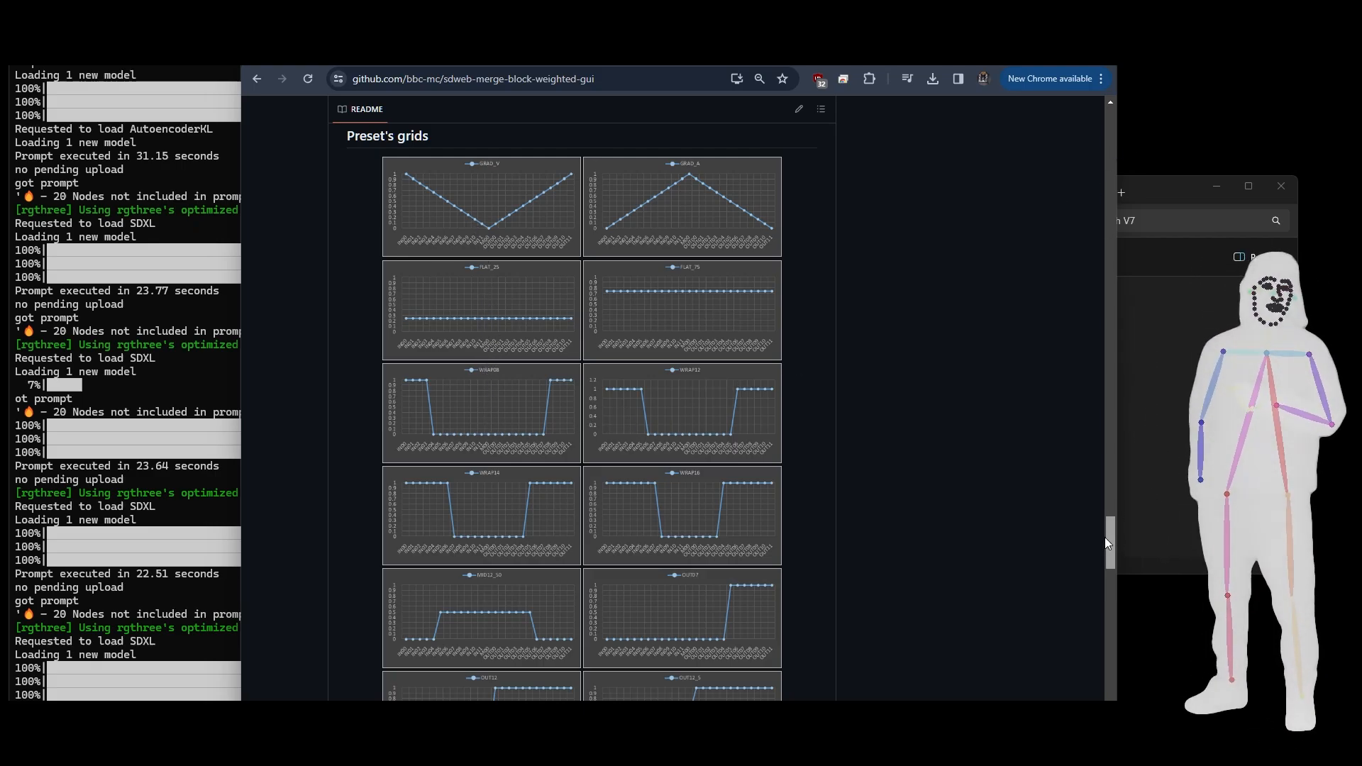
pyautogui.moveTo(1104, 538); pyautogui.dragTo(1096, 627)
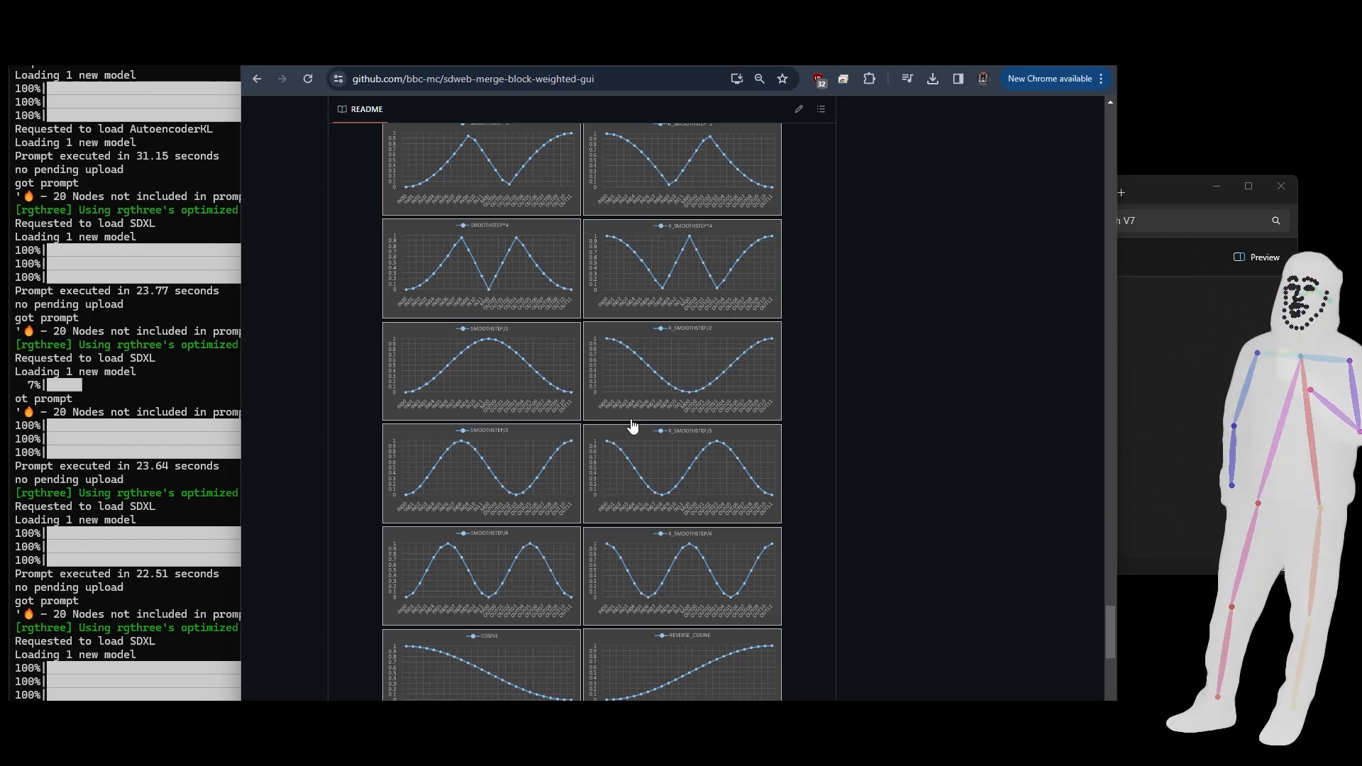
pyautogui.scroll(-5, 633, 426)
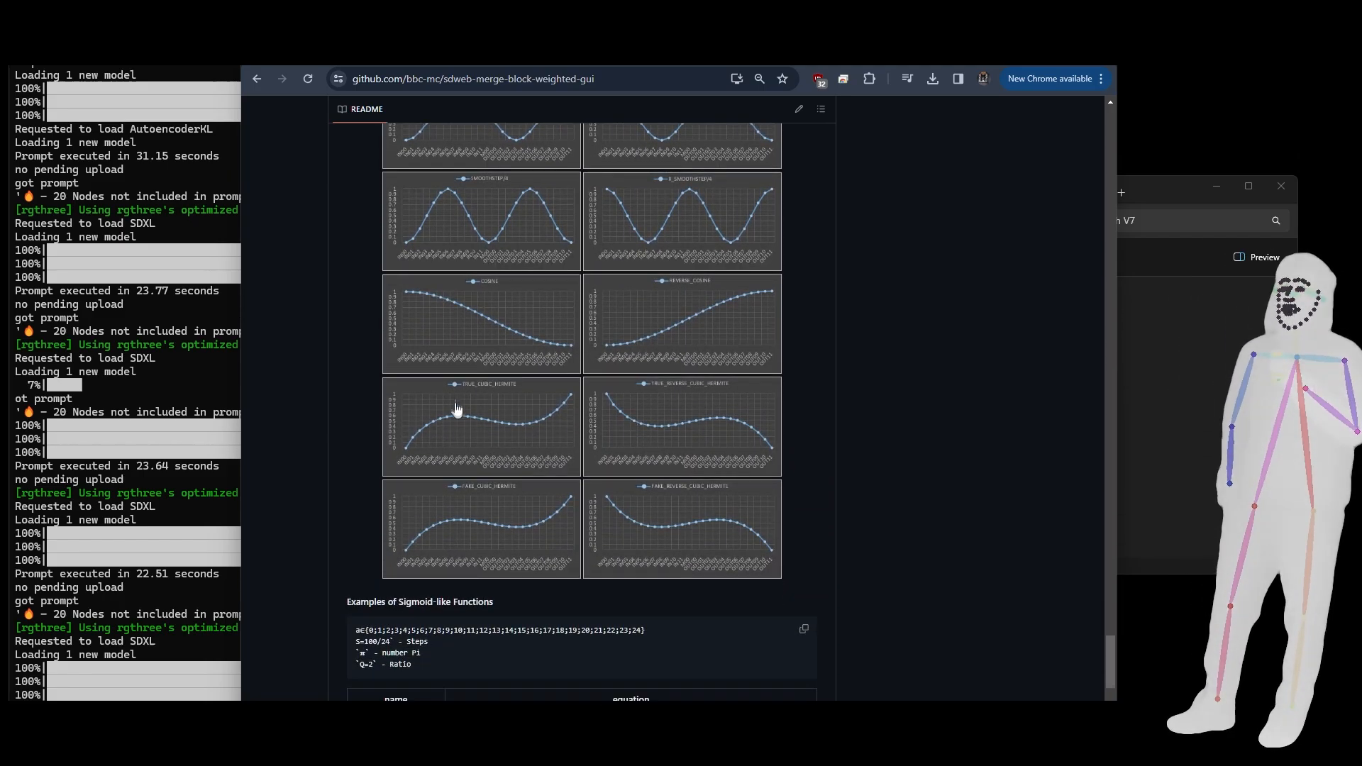
pyautogui.scroll(-1, 539, 426)
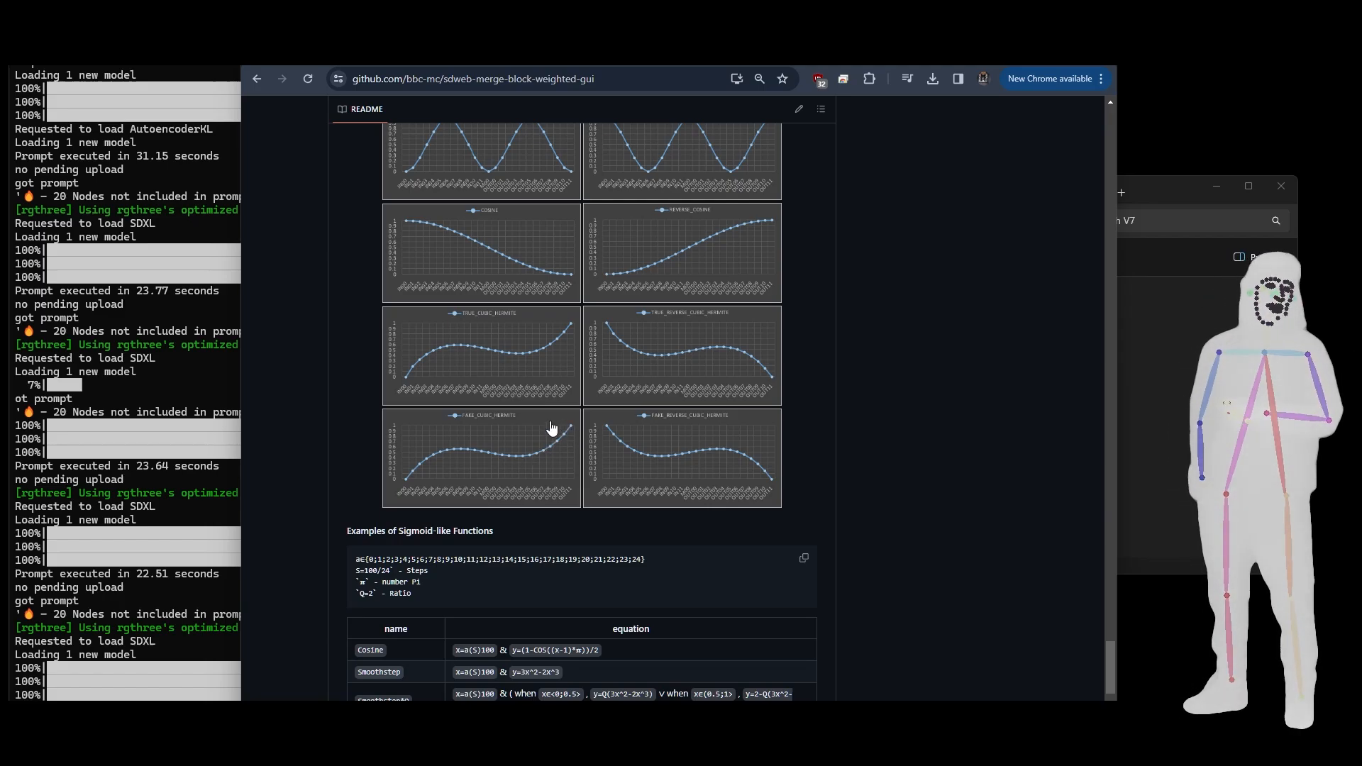
pyautogui.moveTo(441, 589); pyautogui.dragTo(354, 572)
pyautogui.click(476, 584)
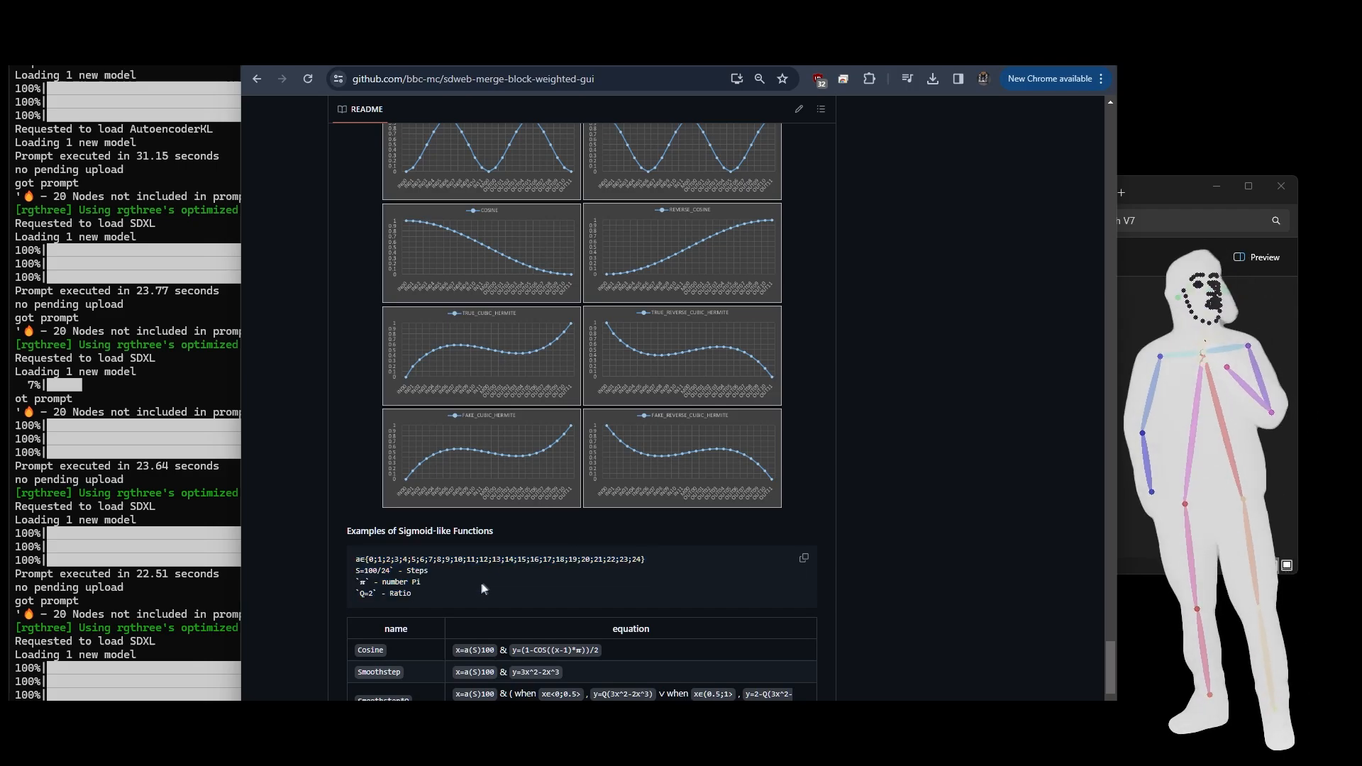
pyautogui.scroll(-3, 786, 410)
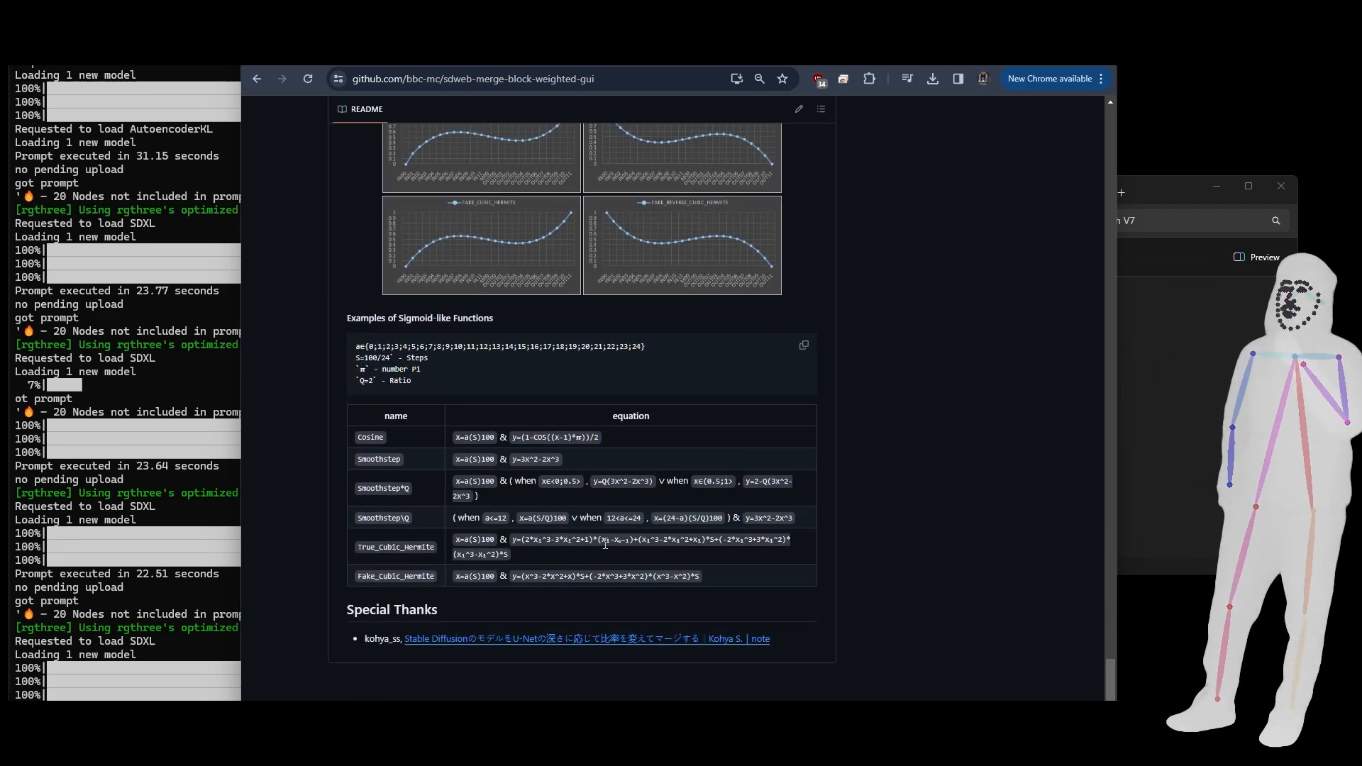
# - Return to the README's weight2 block above the preset grids and highlight its list of weight values
pyautogui.scroll(10, 843, 448)
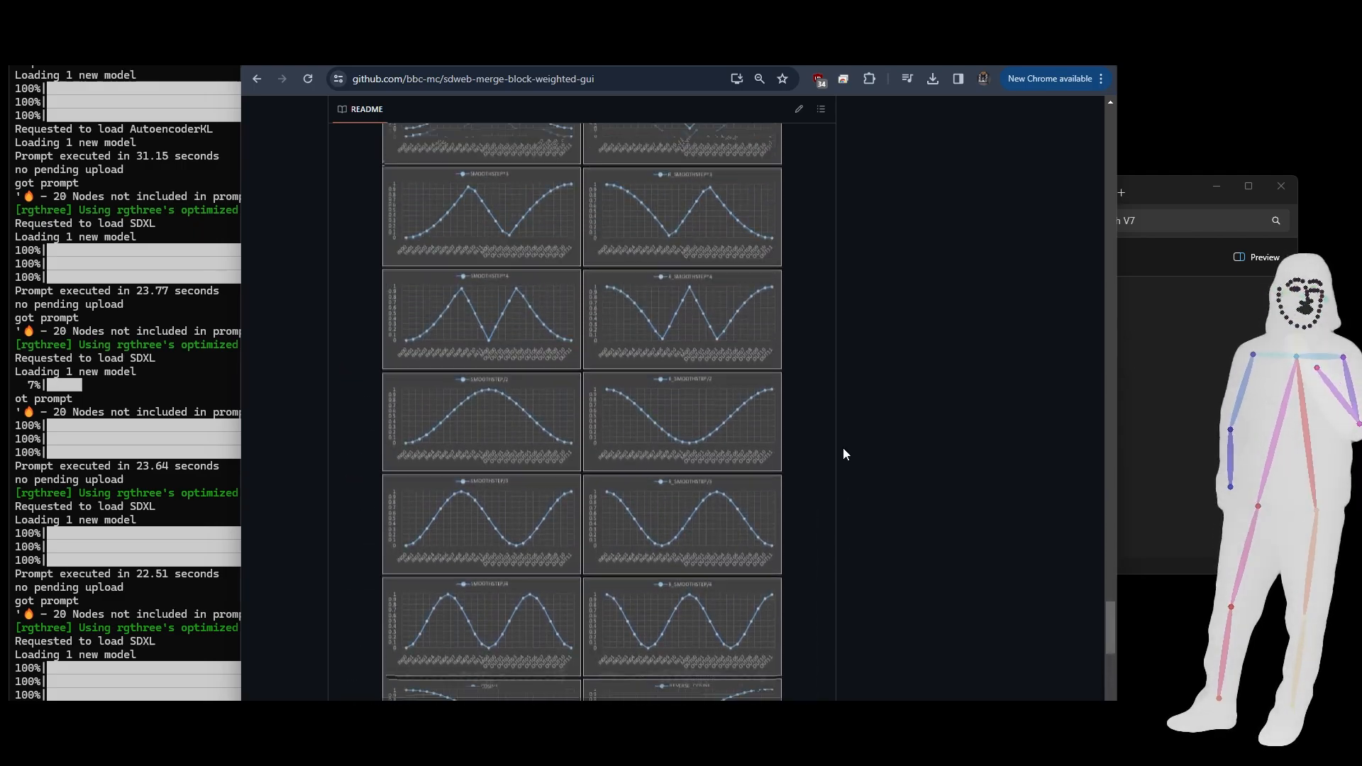
pyautogui.scroll(10, 843, 454)
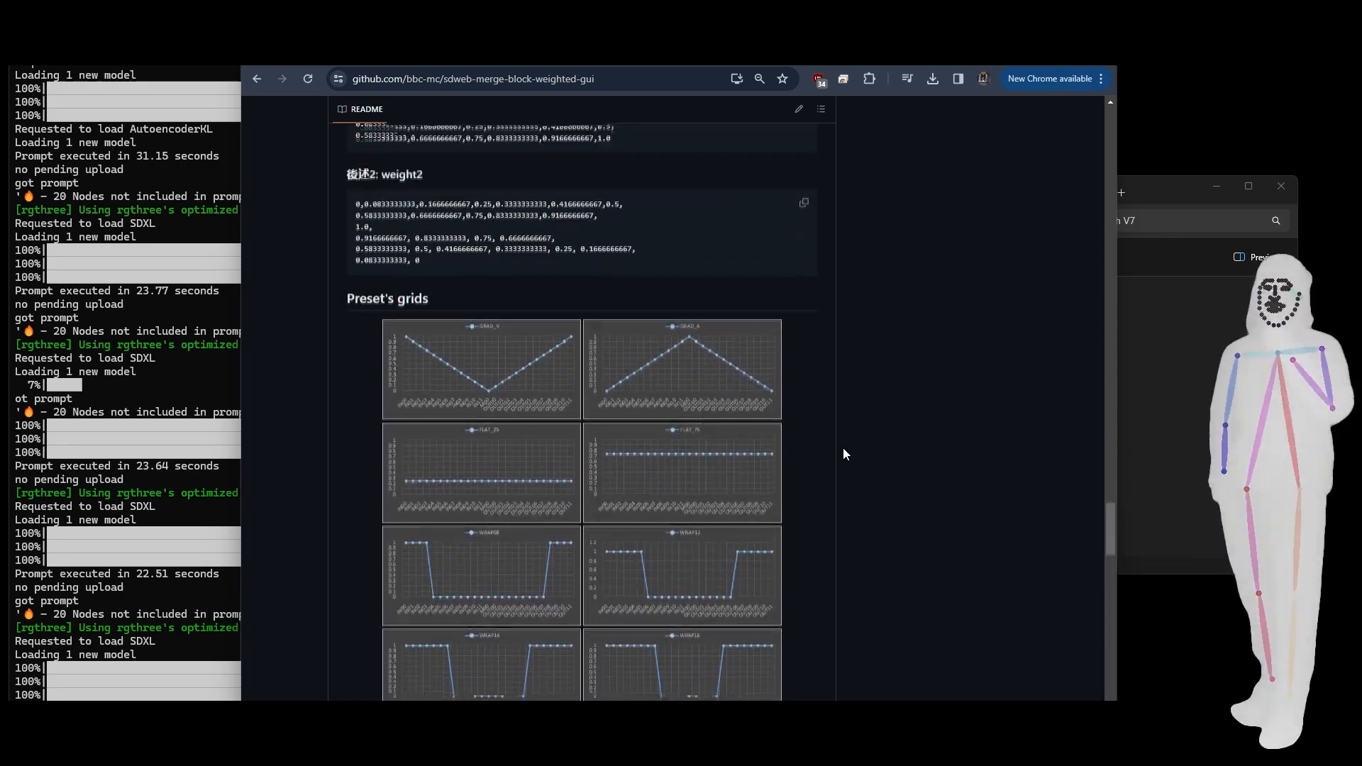
pyautogui.scroll(2, 839, 448)
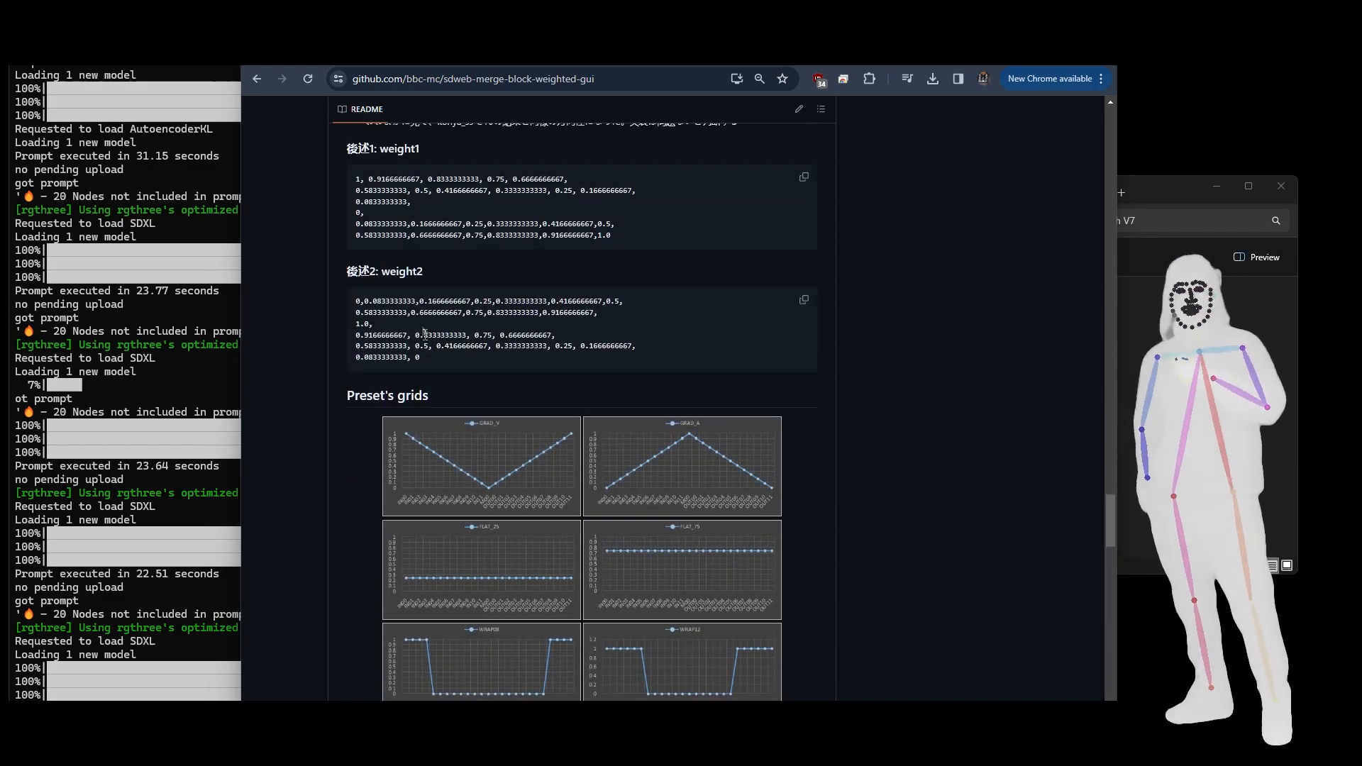
pyautogui.moveTo(427, 361); pyautogui.dragTo(355, 308)
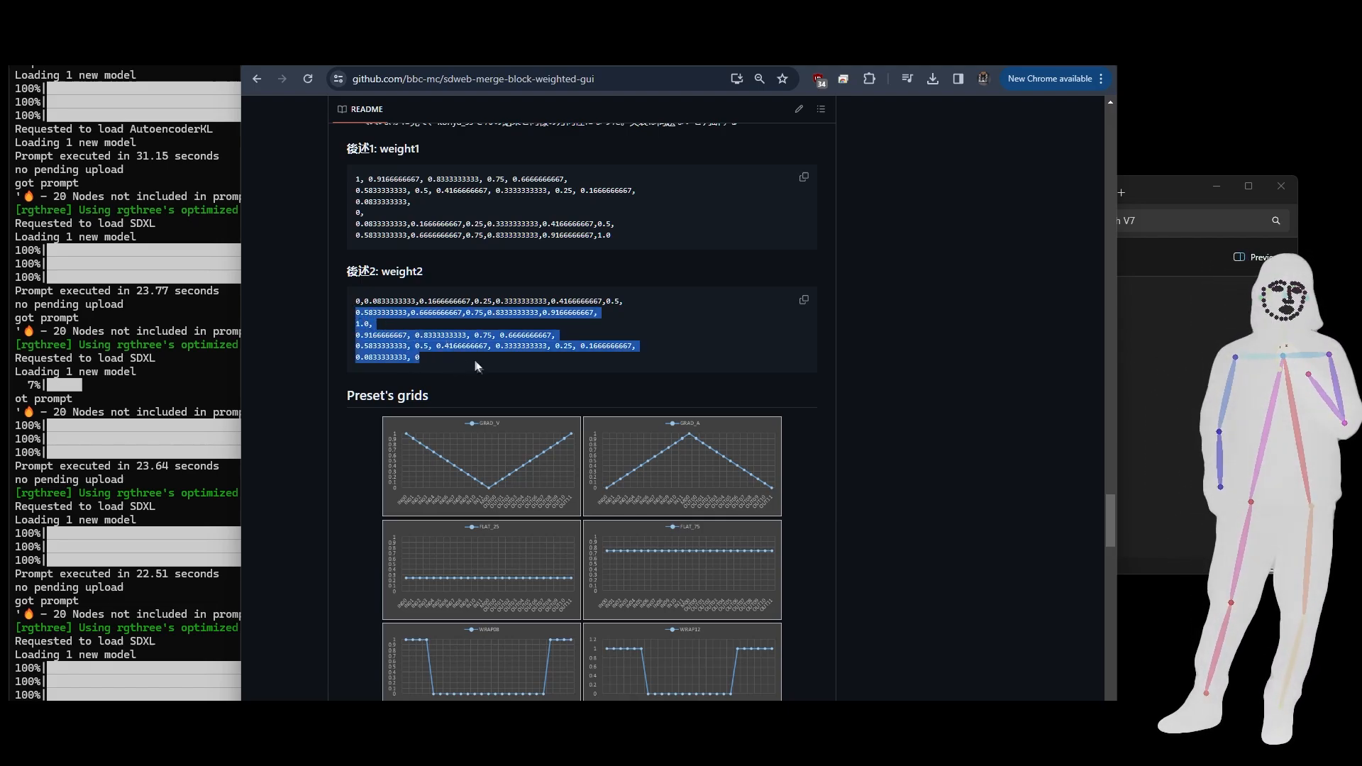
pyautogui.click(441, 355)
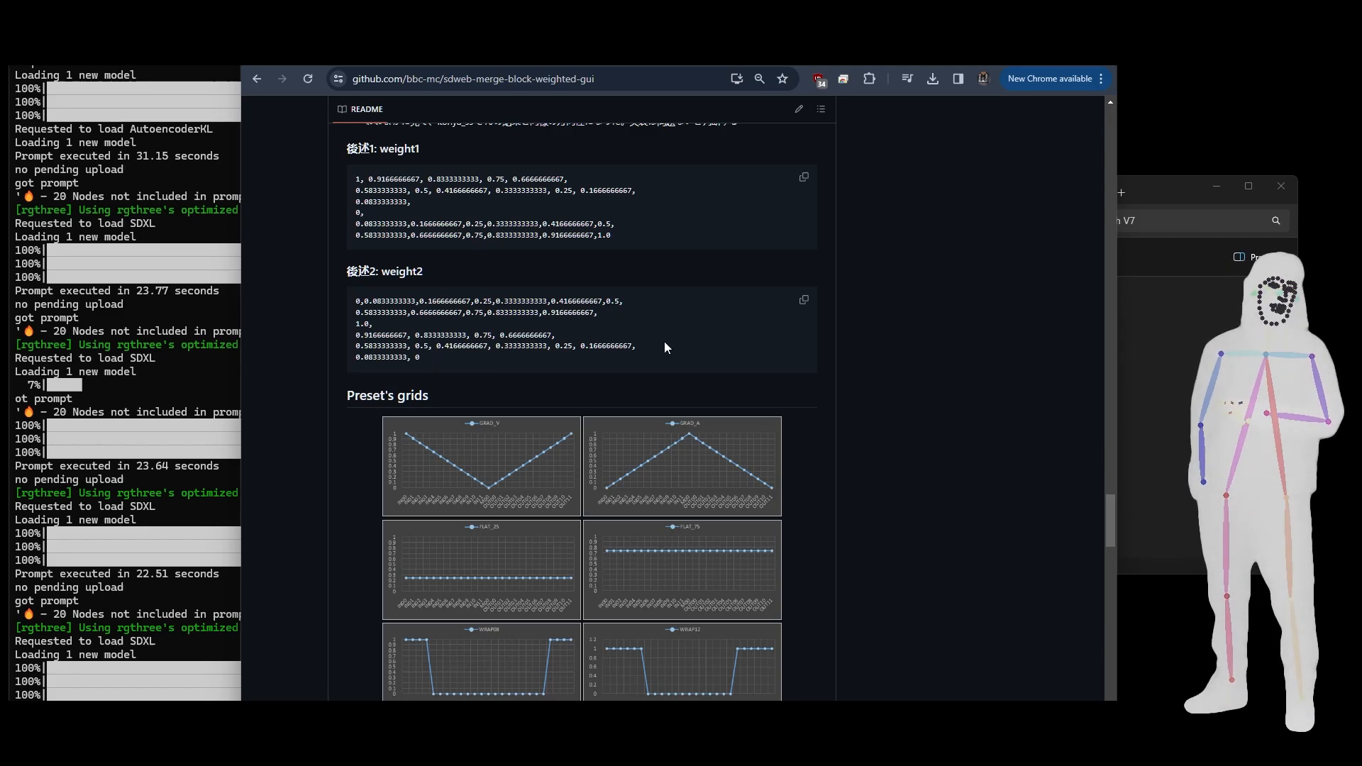
# - Switch back to ComfyUI and look over the whole TrioNoise workflow
pyautogui.hotkey('ctrl', 'Tab')
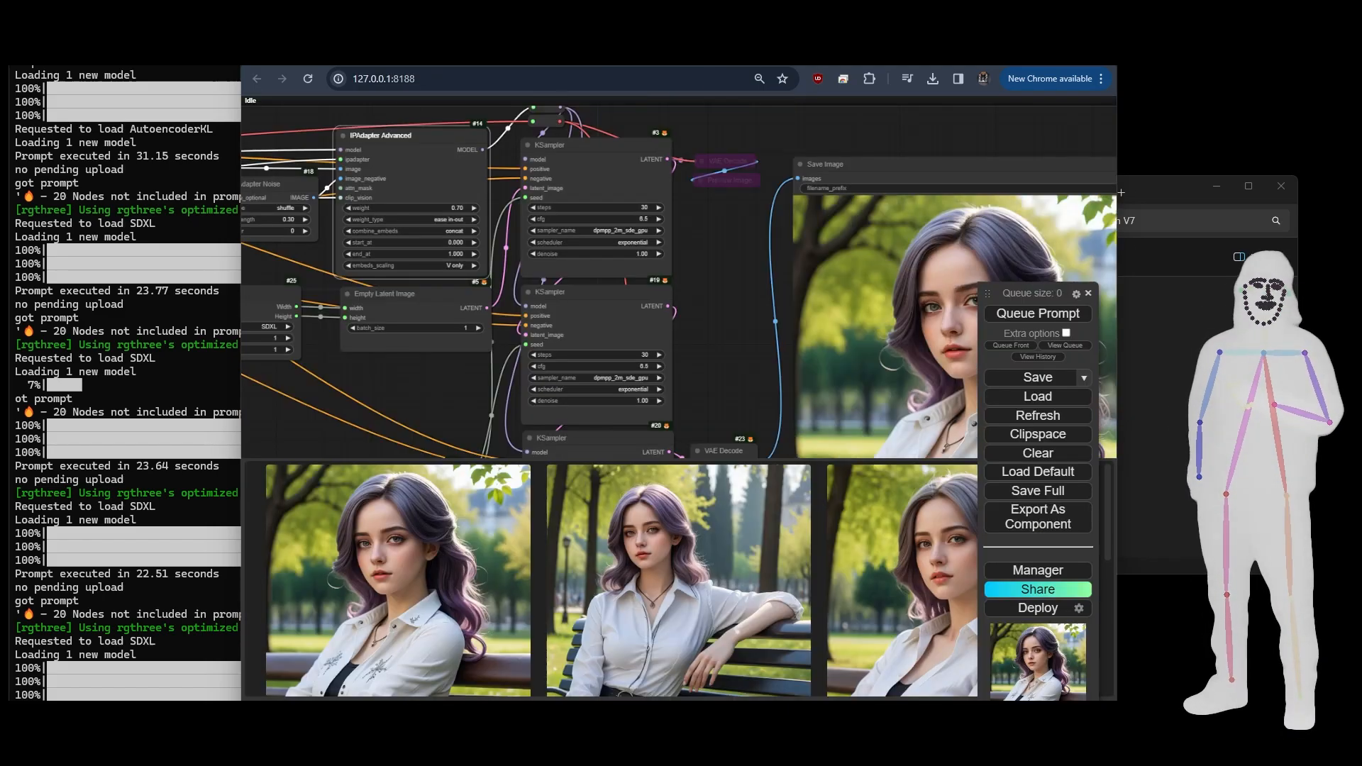
pyautogui.scroll(-5, 730, 324)
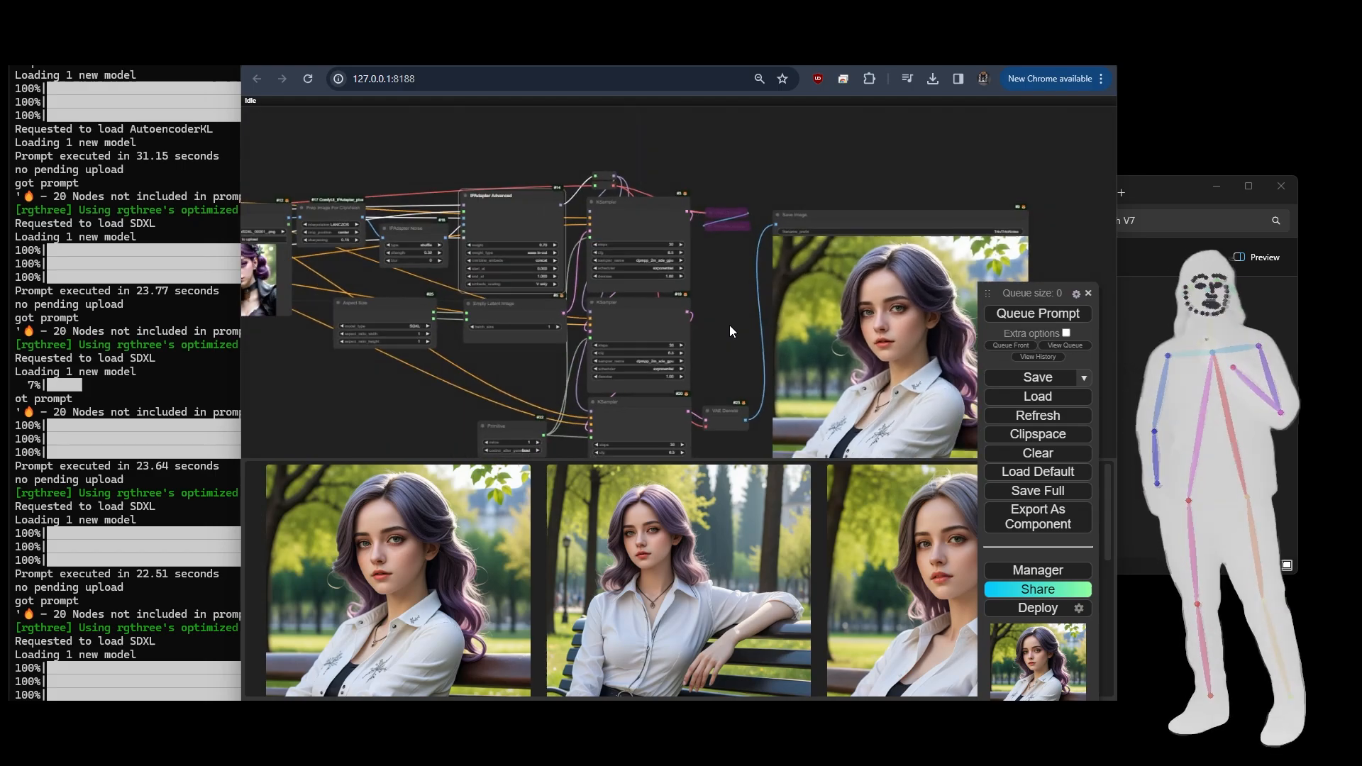
pyautogui.moveTo(445, 376); pyautogui.dragTo(504, 368)
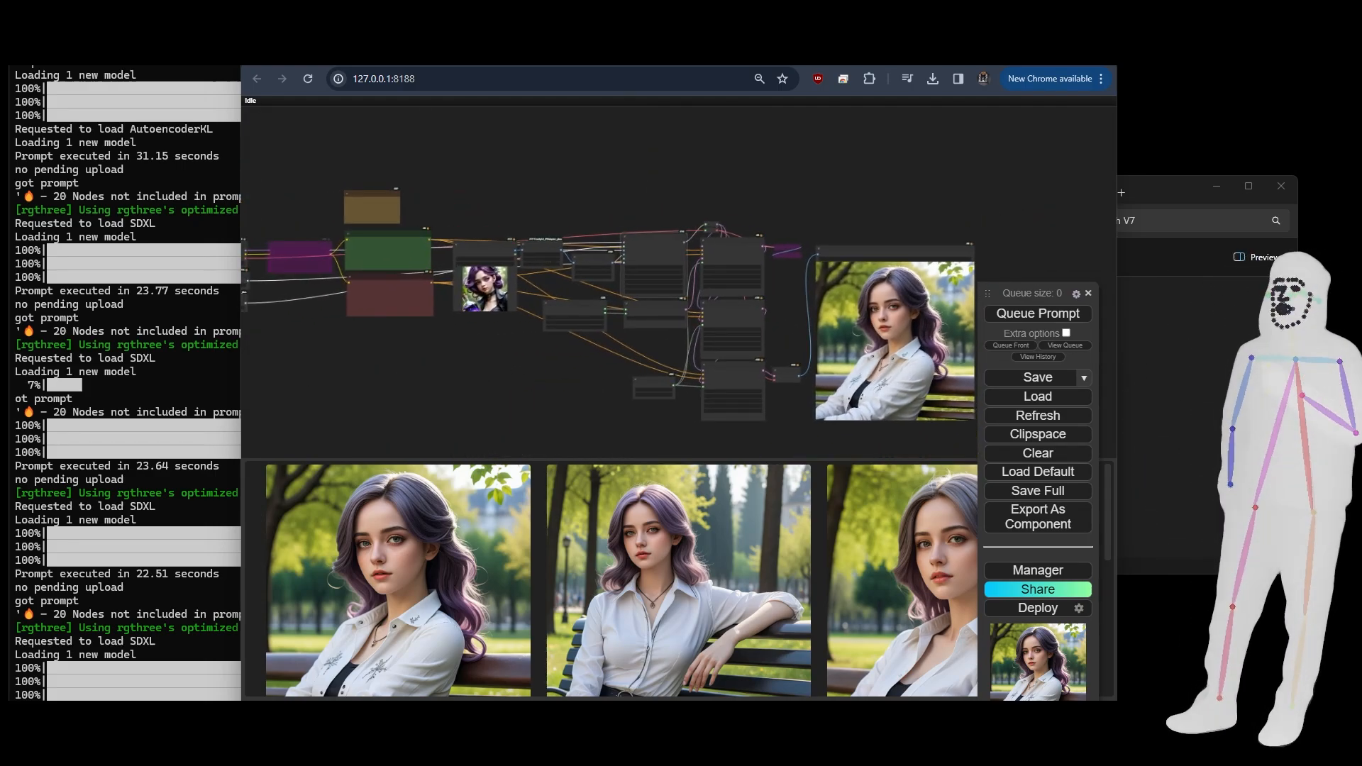
# - Review the Trio workflow files in the V7 folder and load TrioStyle-InstantID.json into ComfyUI
pyautogui.hotkey('alt', 'Tab')
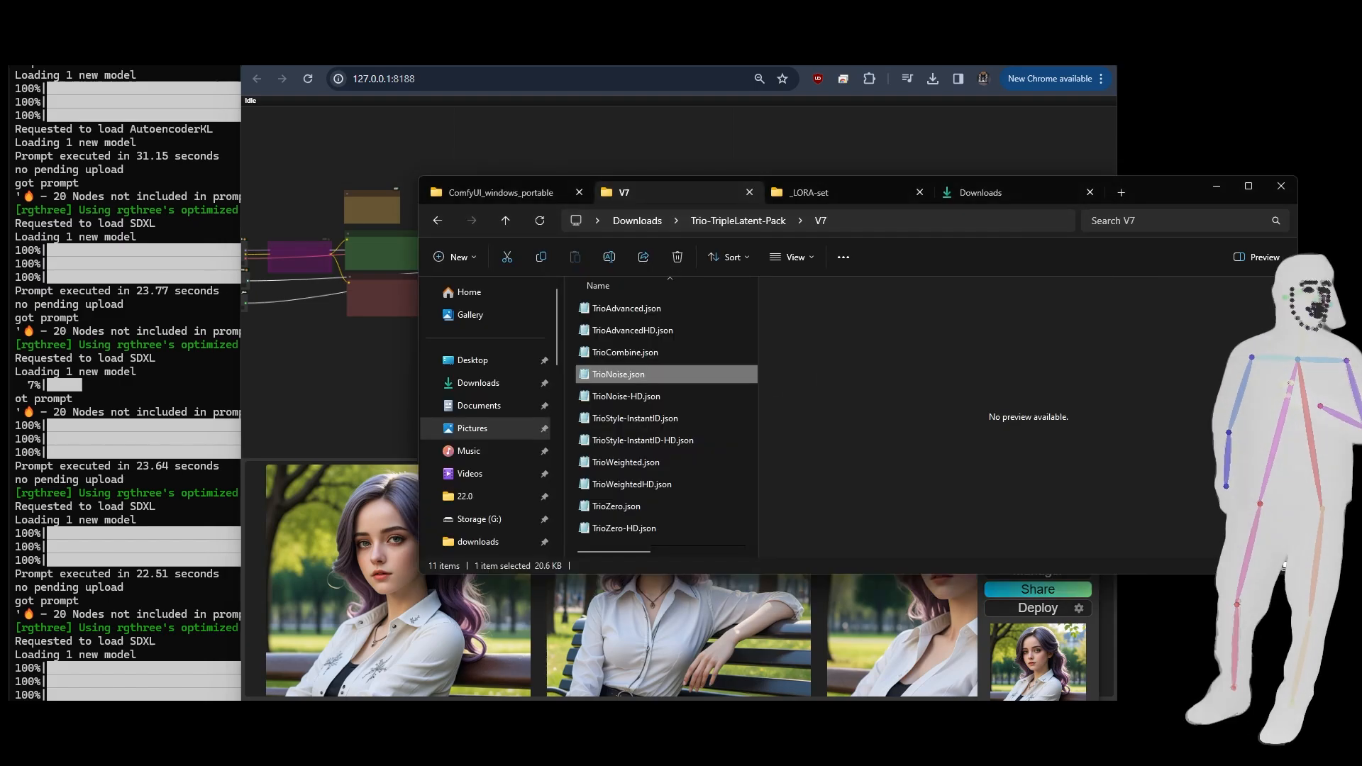
pyautogui.click(634, 356)
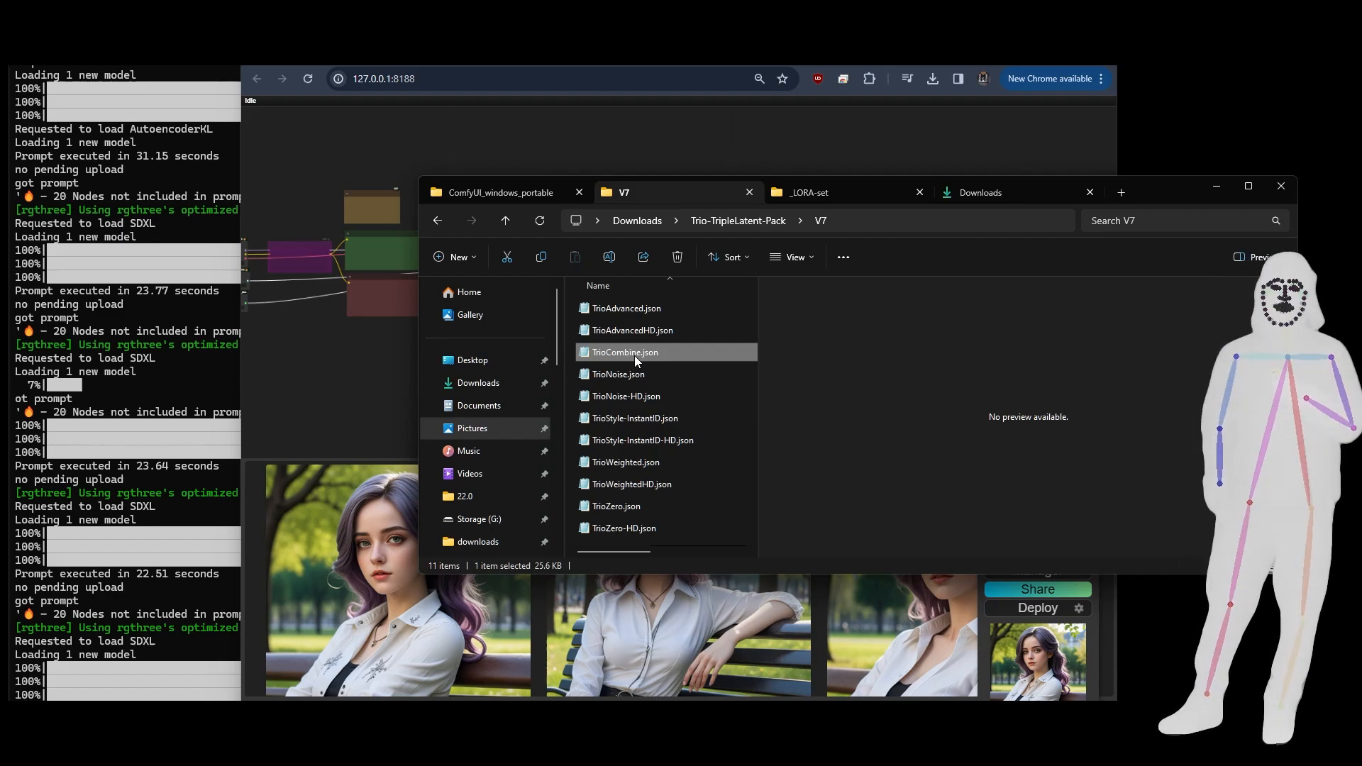
pyautogui.click(628, 463)
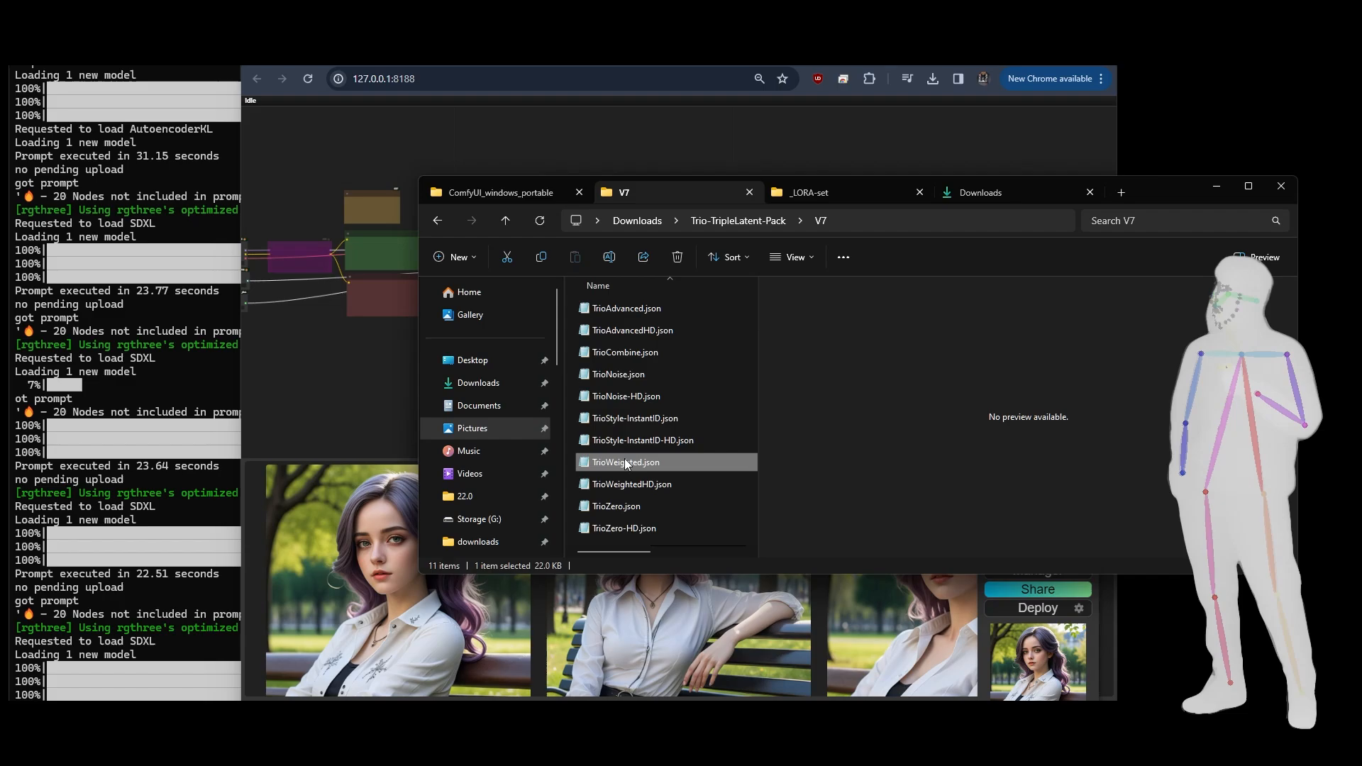
pyautogui.click(615, 351)
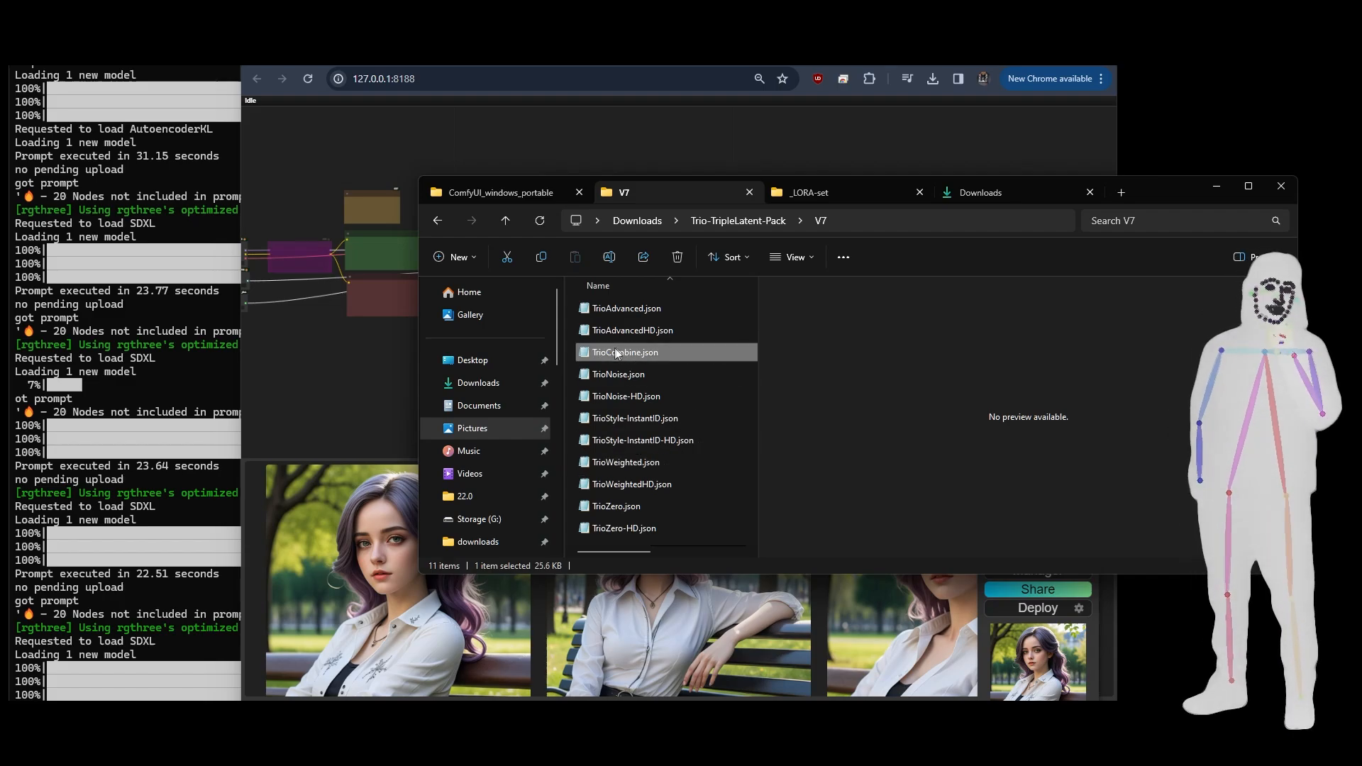
pyautogui.click(625, 315)
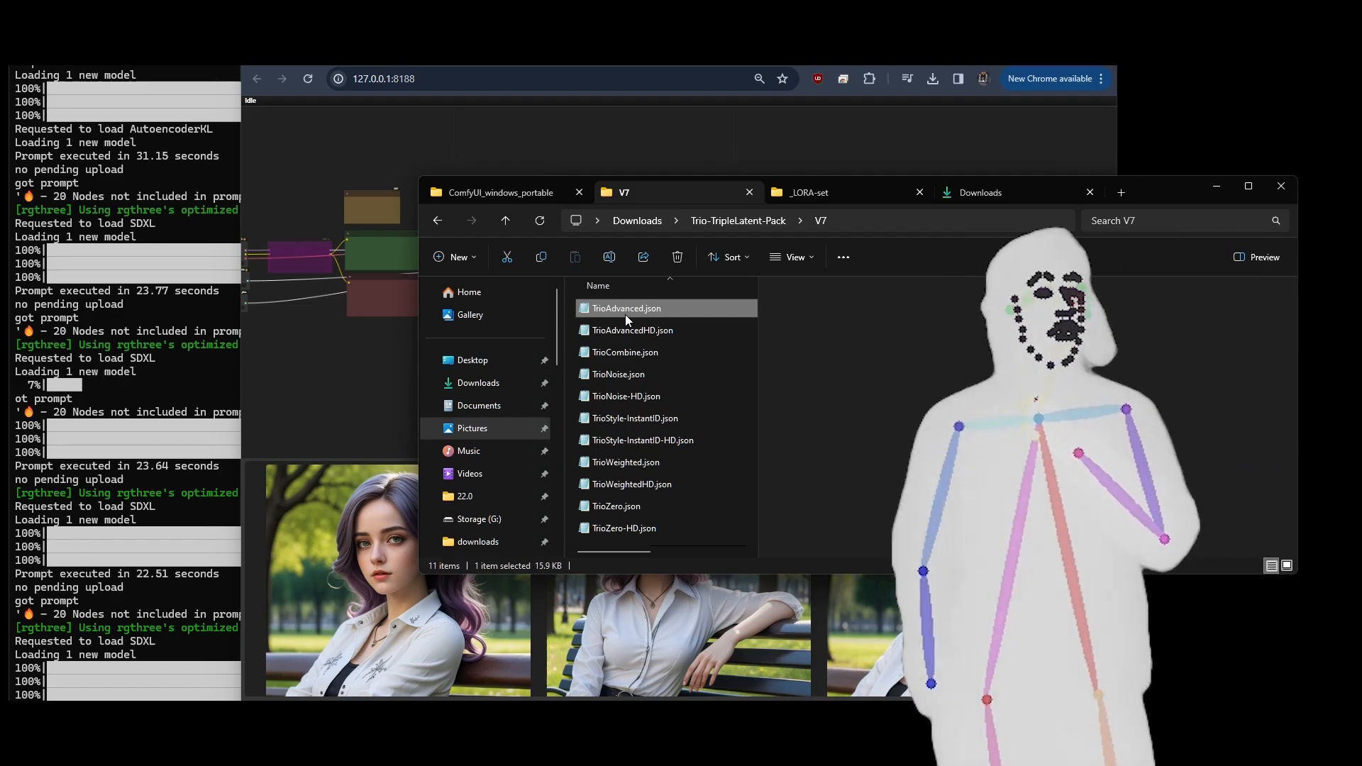
pyautogui.click(621, 378)
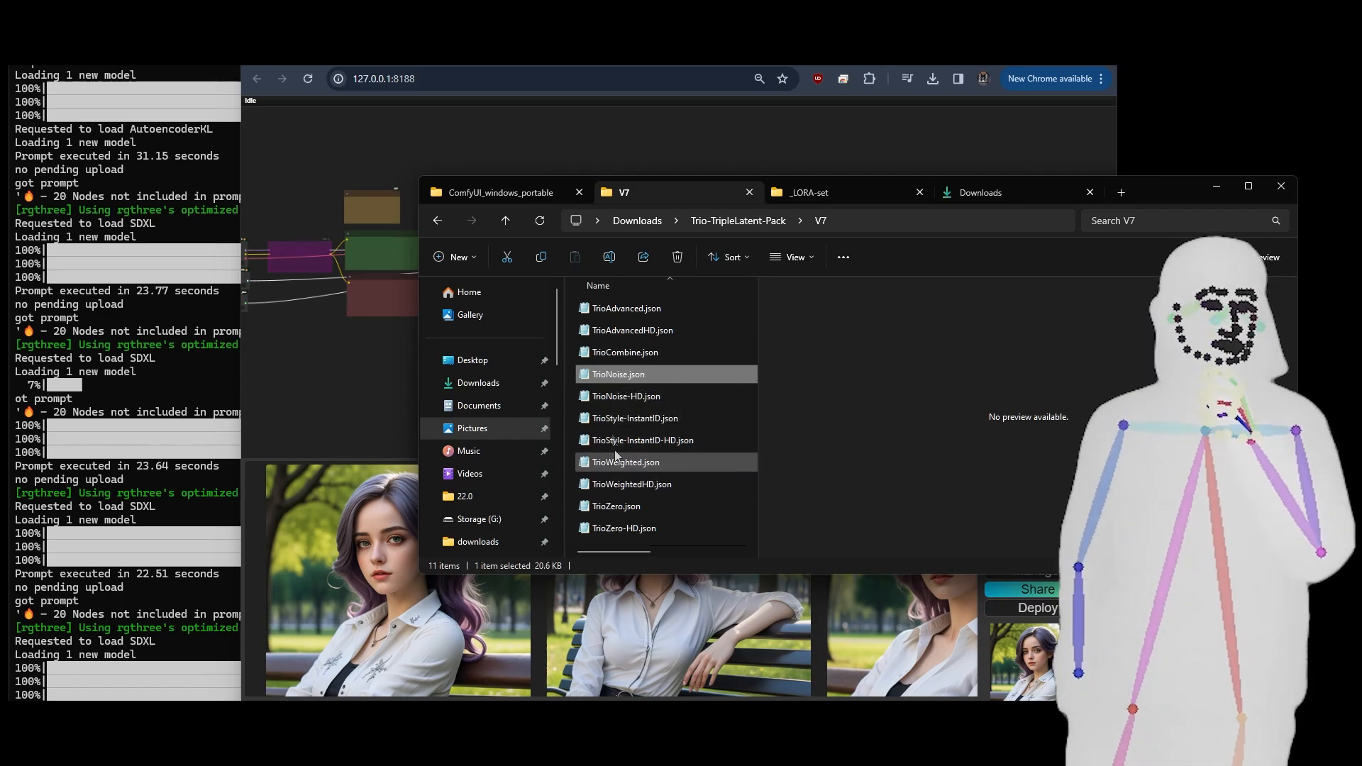
pyautogui.click(618, 424)
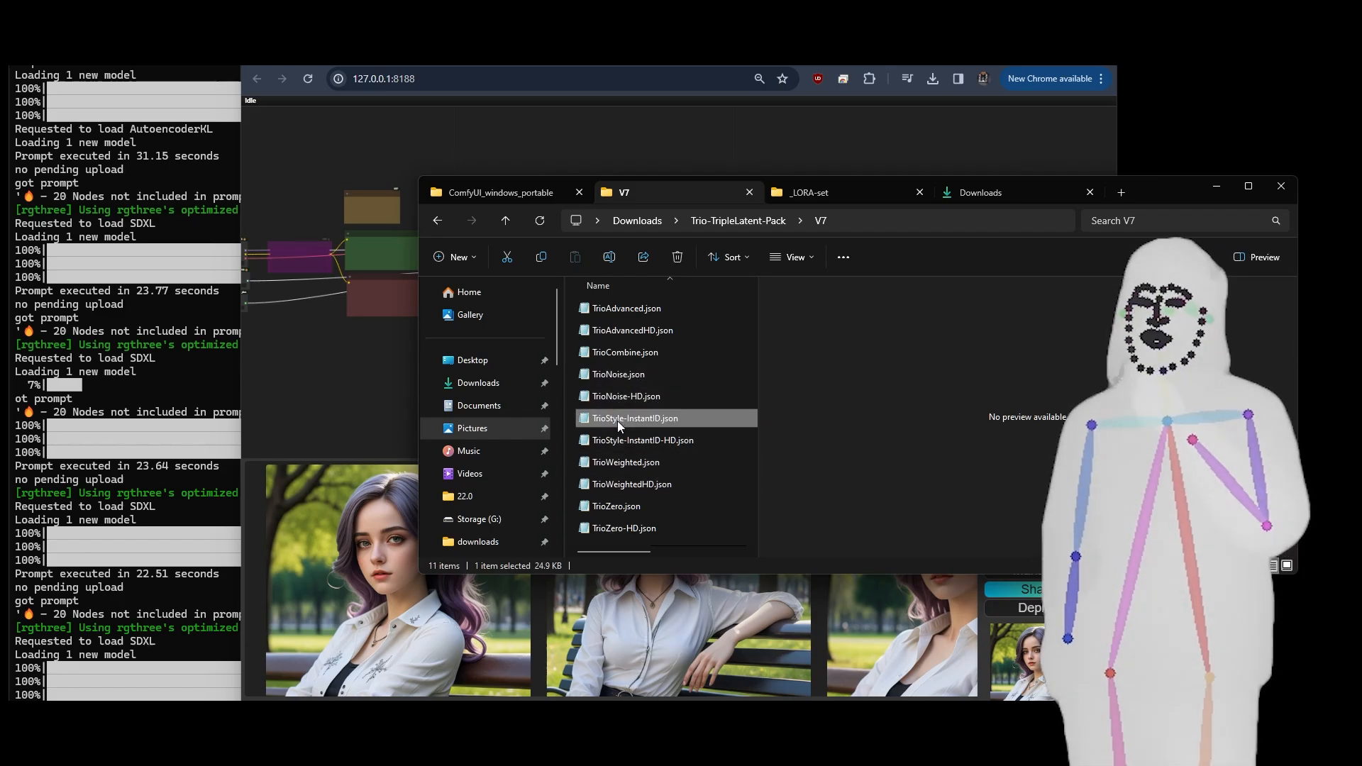
pyautogui.moveTo(620, 422); pyautogui.dragTo(339, 362)
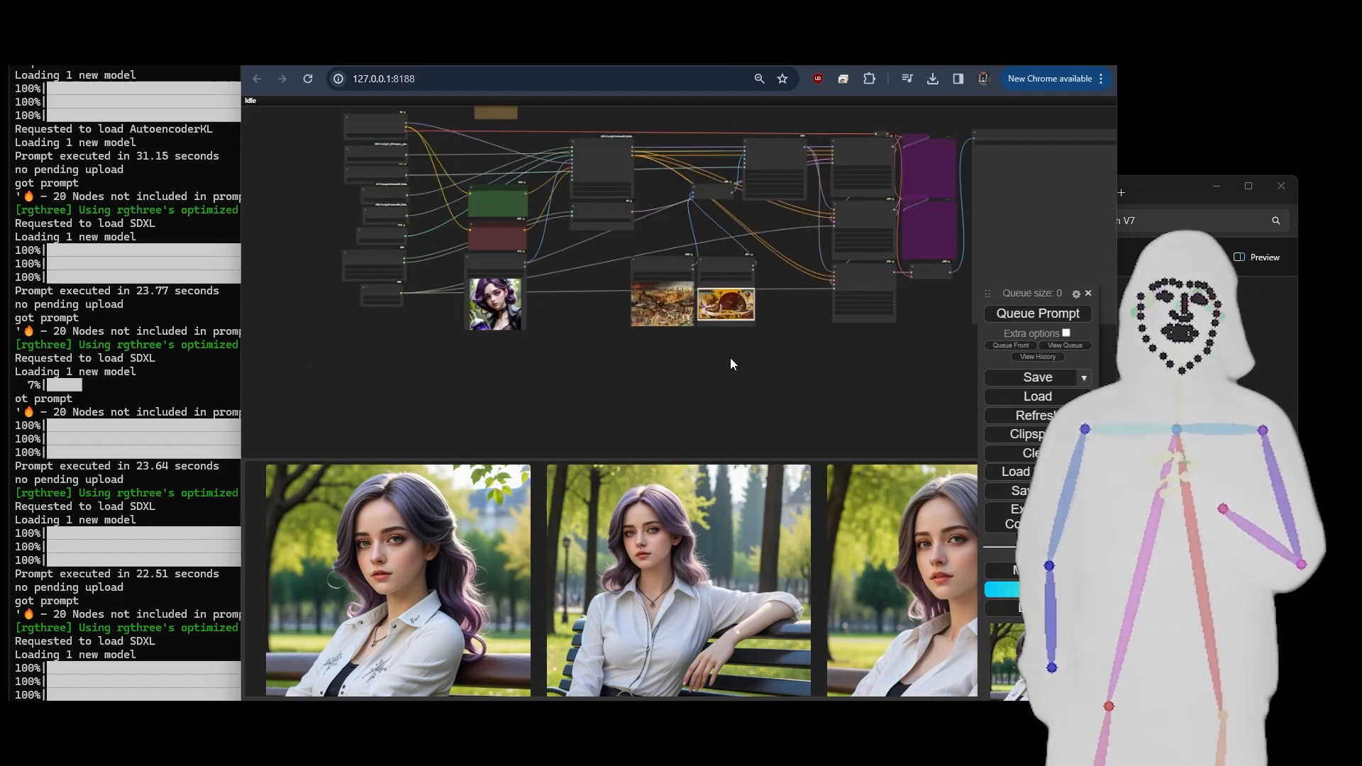
# - Show ComfyUI full screen with the entire TrioStyle-InstantID workflow on the canvas
pyautogui.moveTo(729, 358); pyautogui.dragTo(619, 427)
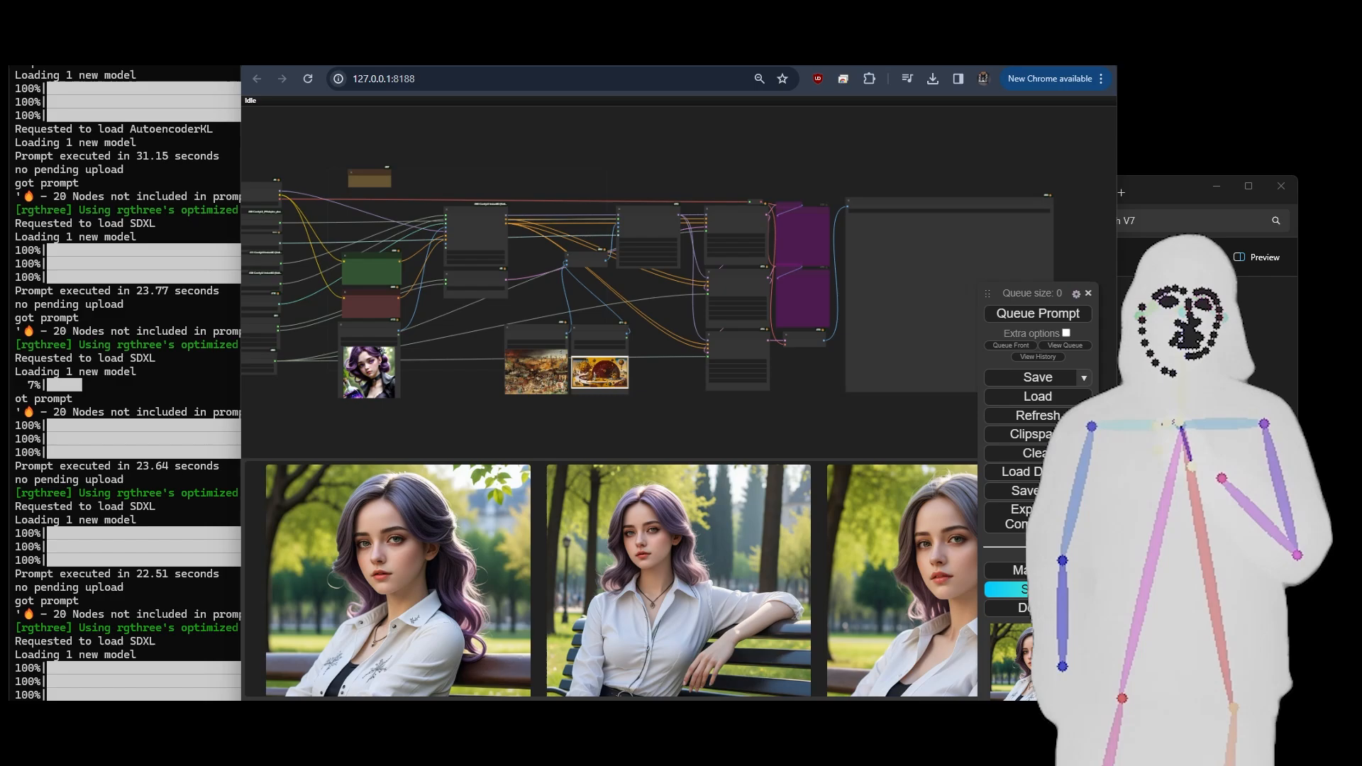
pyautogui.press('F11')
pyautogui.moveTo(401, 410); pyautogui.dragTo(534, 415)
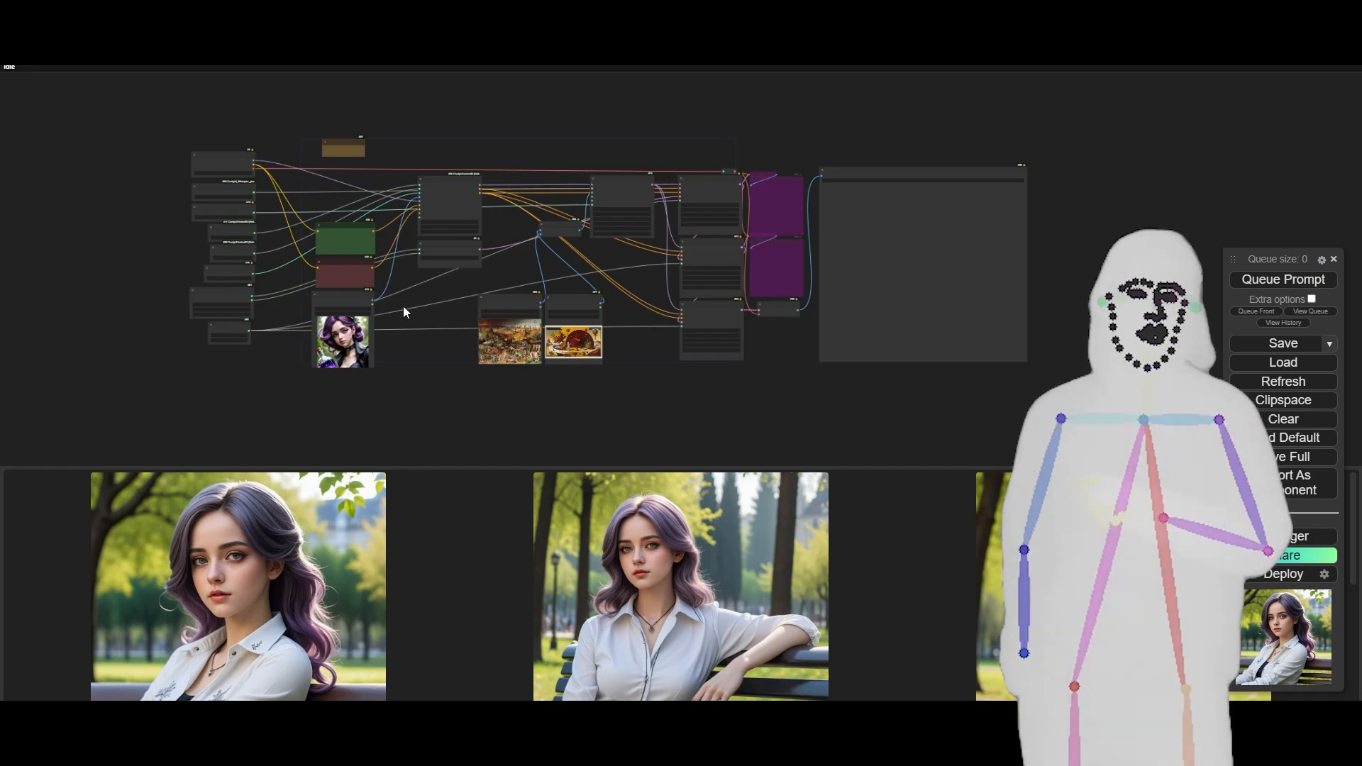
pyautogui.scroll(-3, 332, 356)
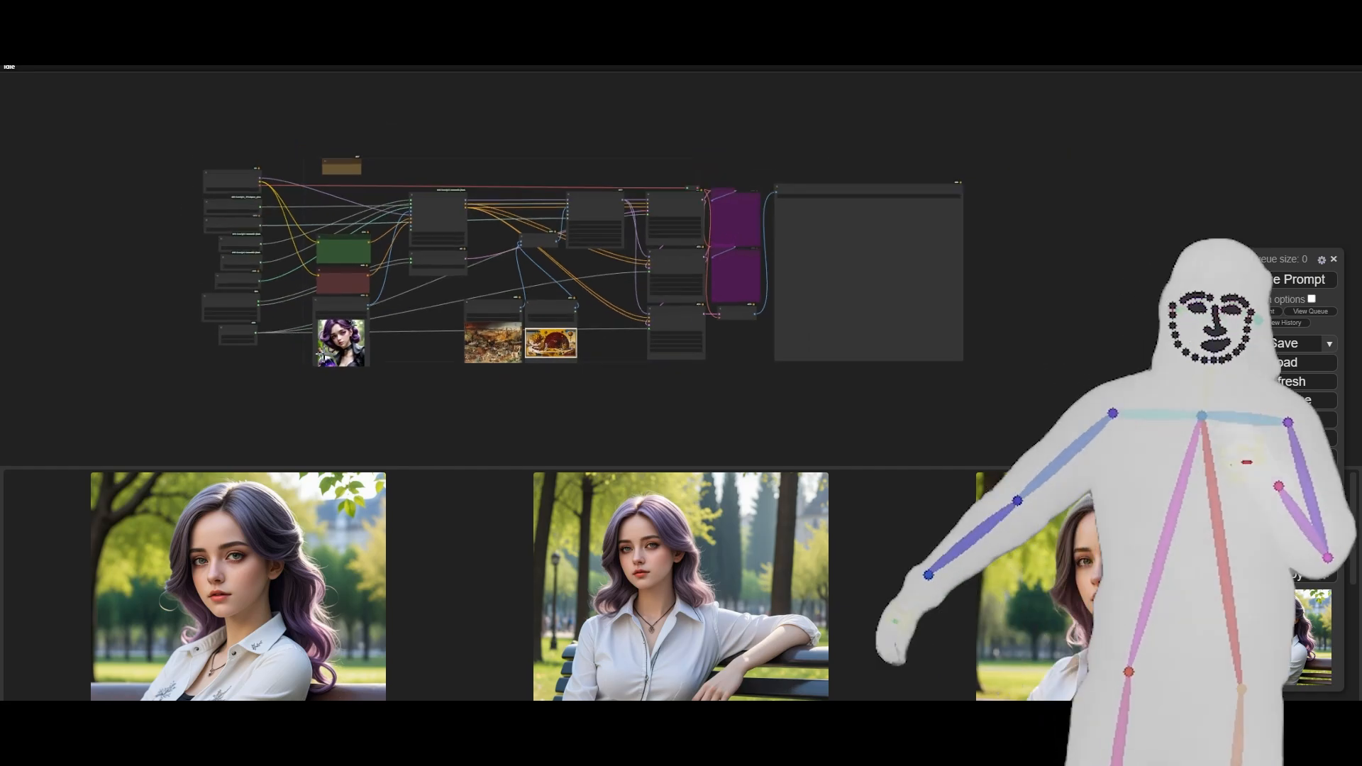
# - Examine the InstantID workflow's positive and negative prompts, the Apply InstantID node and the reference image nodes
pyautogui.scroll(3, 327, 346)
pyautogui.scroll(3, 314, 262)
pyautogui.scroll(-2, 295, 230)
pyautogui.scroll(10, 294, 227)
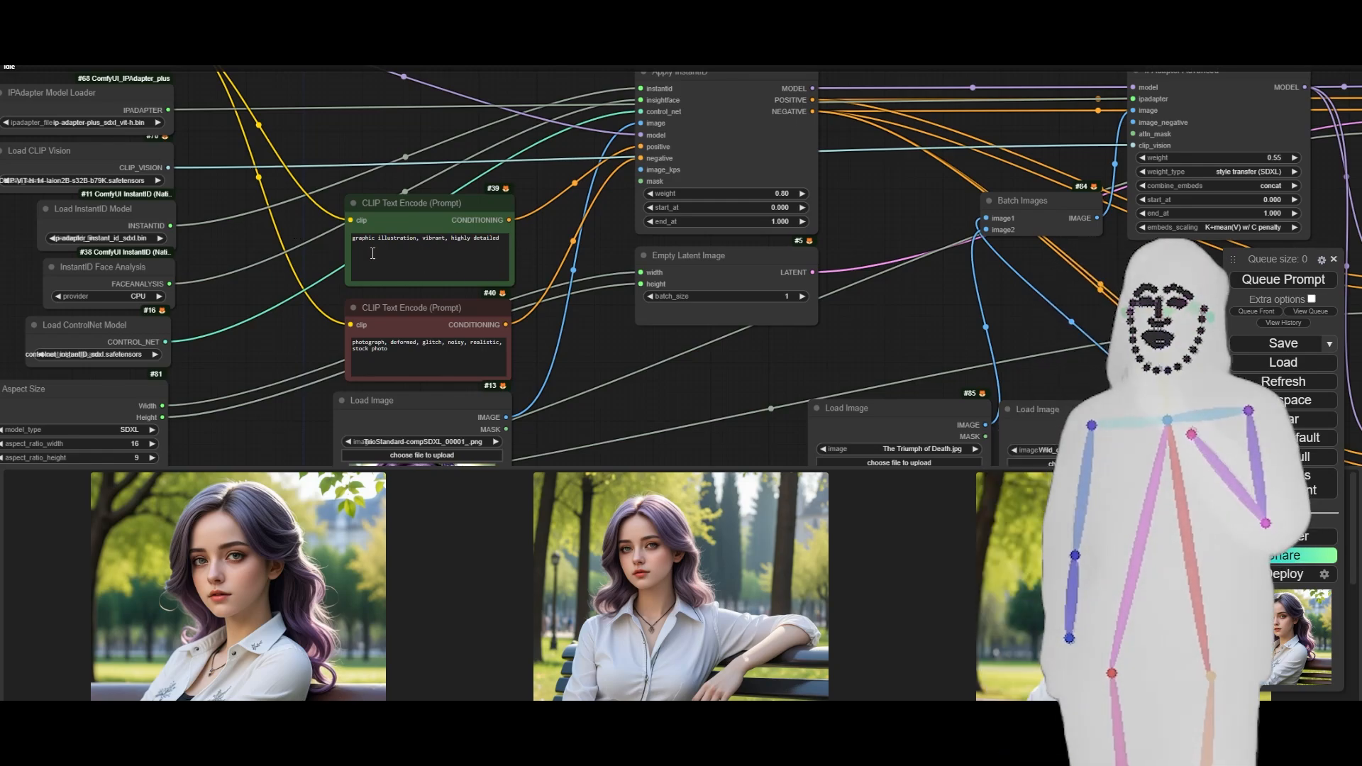
pyautogui.scroll(-6, 289, 283)
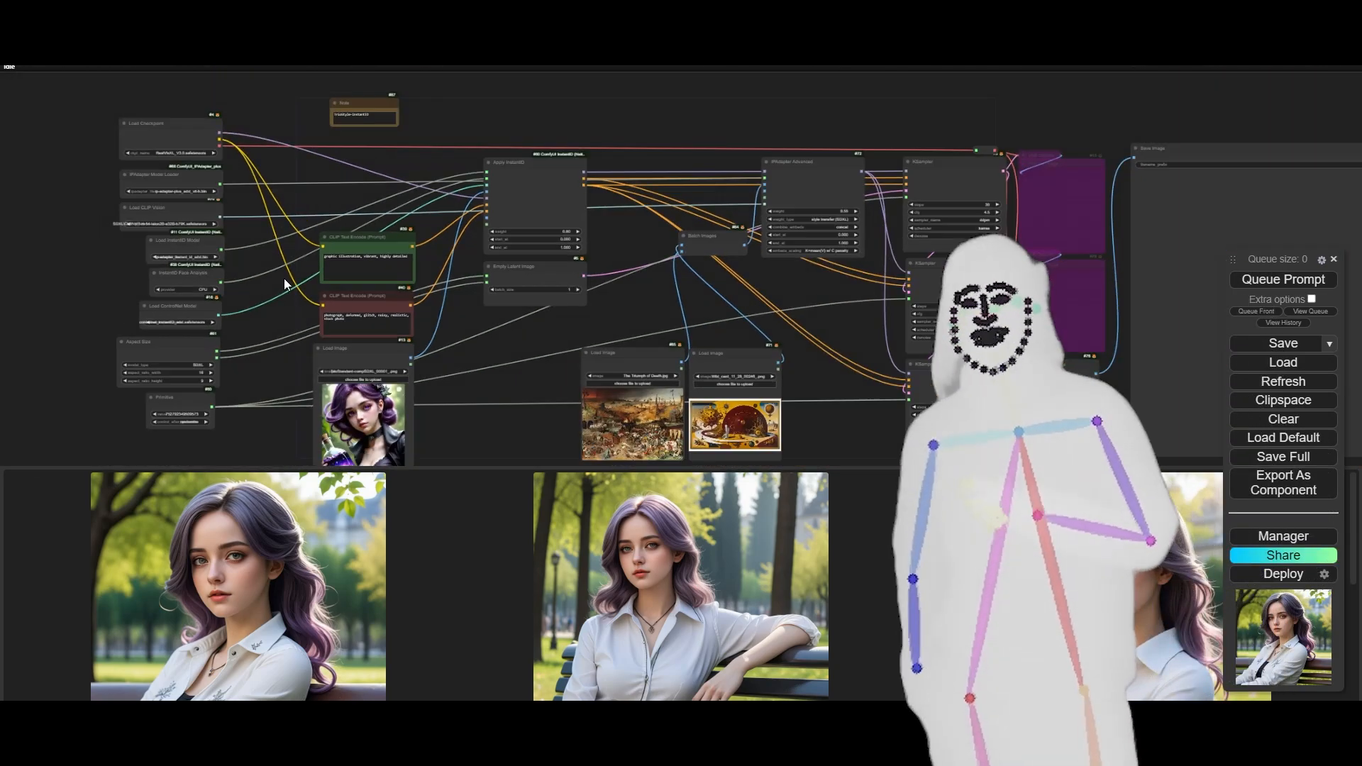
pyautogui.moveTo(501, 355); pyautogui.dragTo(372, 326)
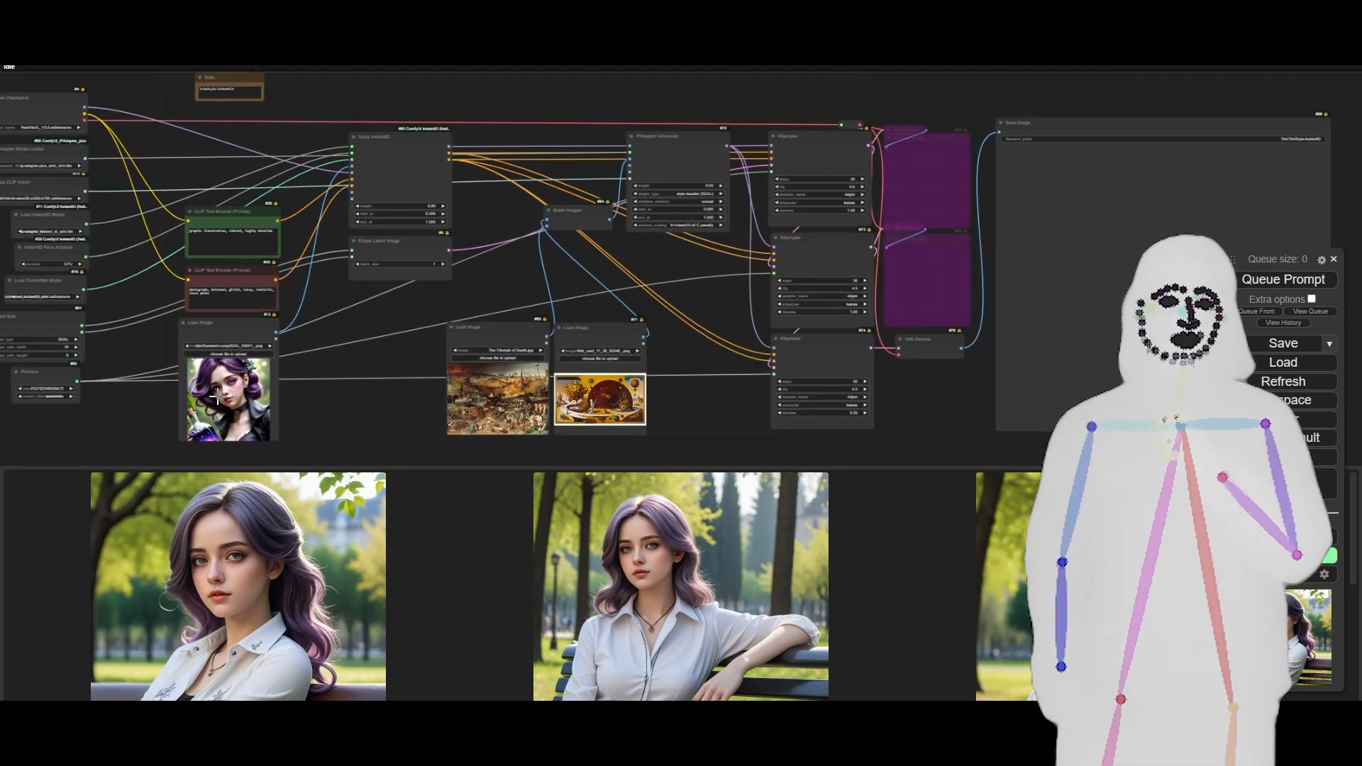
# - Highlight the Apply InstantID node's connections, queue the workflow for generation and deselect the node
pyautogui.click(385, 154)
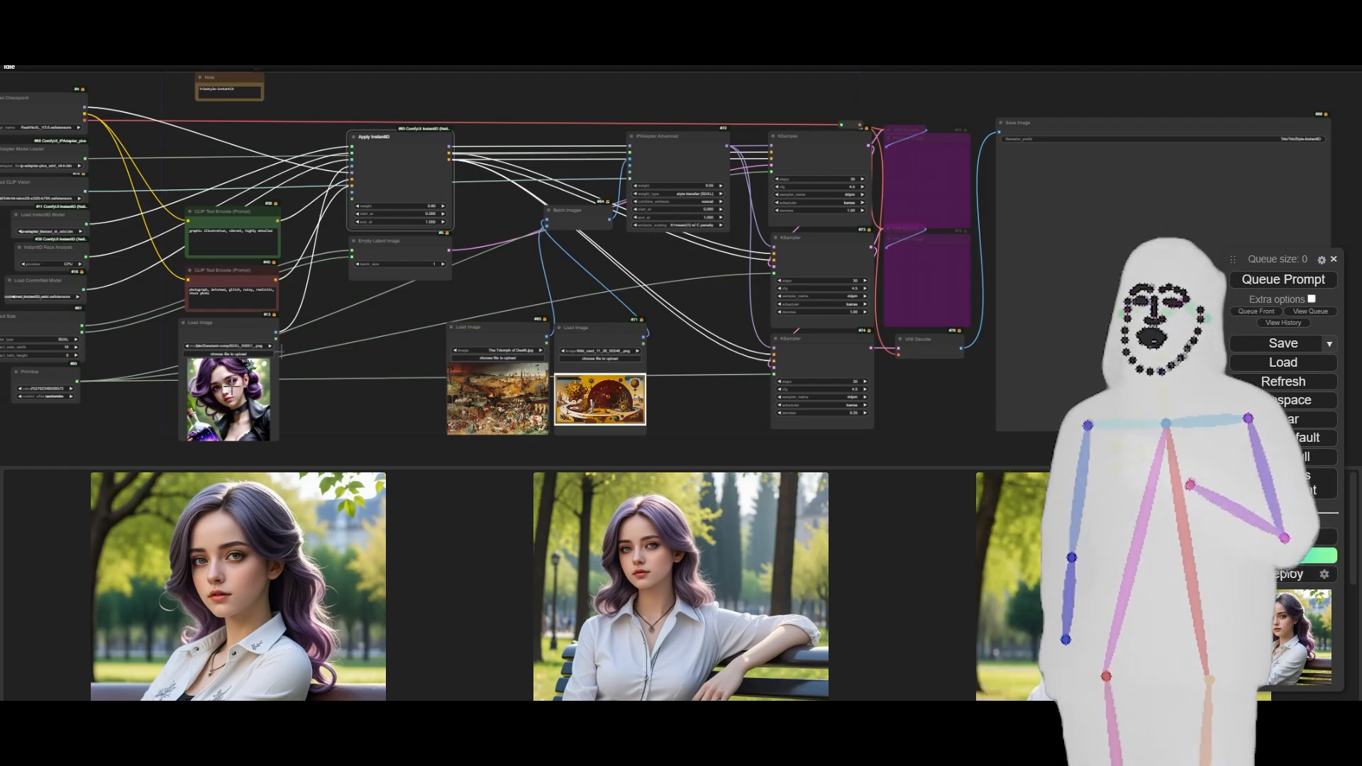
pyautogui.click(1304, 279)
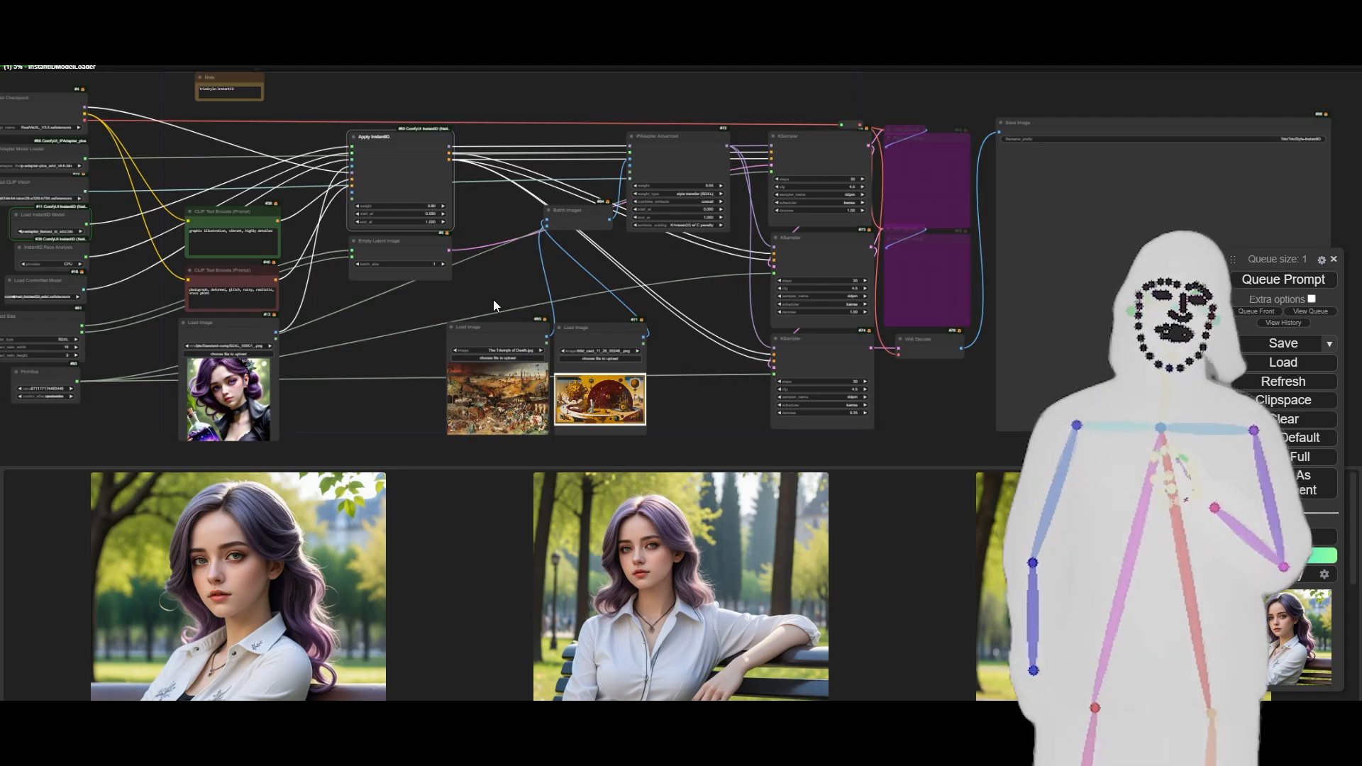
pyautogui.rightClick(492, 299)
pyautogui.click(505, 255)
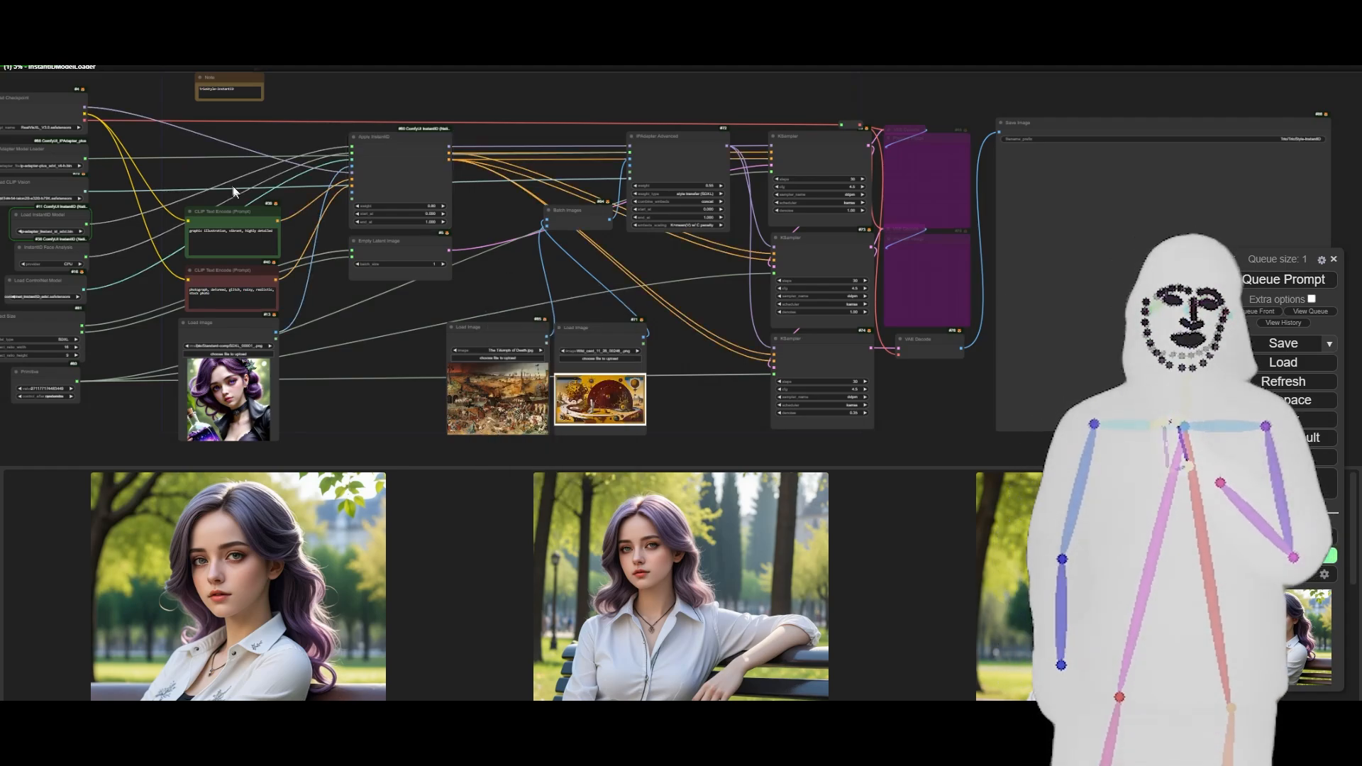
# - Examine the IPAdapter, CLIP Vision, InstantID, Face Analysis and ControlNet loader nodes while the generation runs
pyautogui.moveTo(178, 166); pyautogui.dragTo(327, 208)
pyautogui.scroll(5, 295, 222)
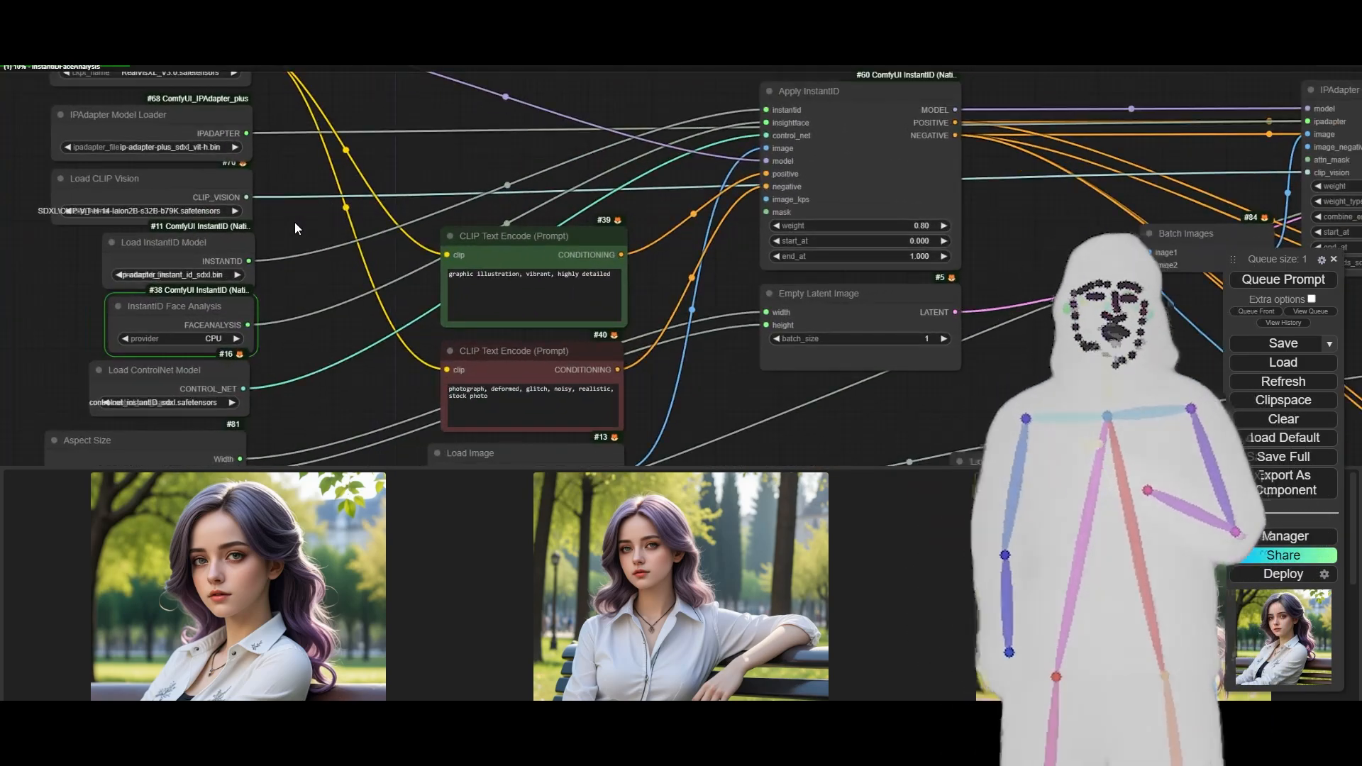
pyautogui.scroll(-5, 317, 232)
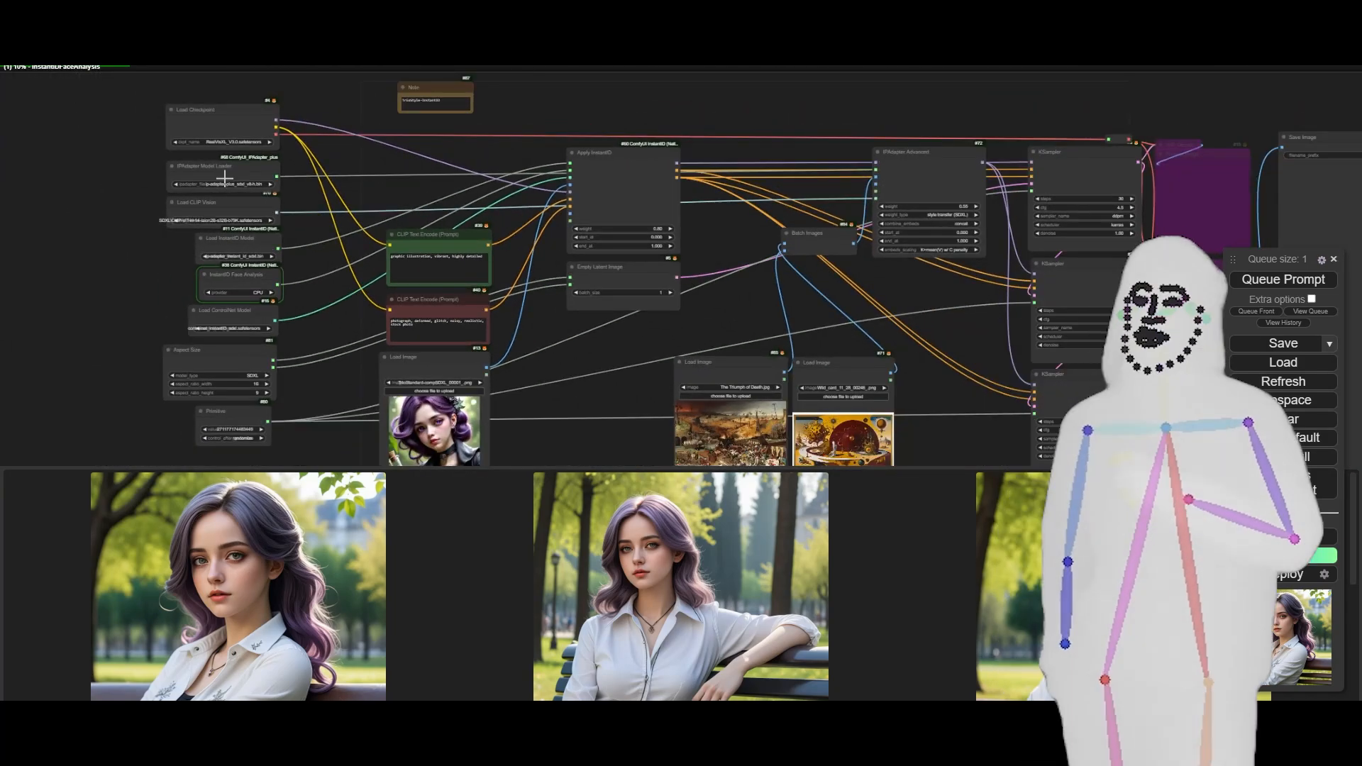
# - Examine the Aspect Size node, highlight its width and height connections to the Empty Latent Image node, and deselect it
pyautogui.scroll(3, 172, 211)
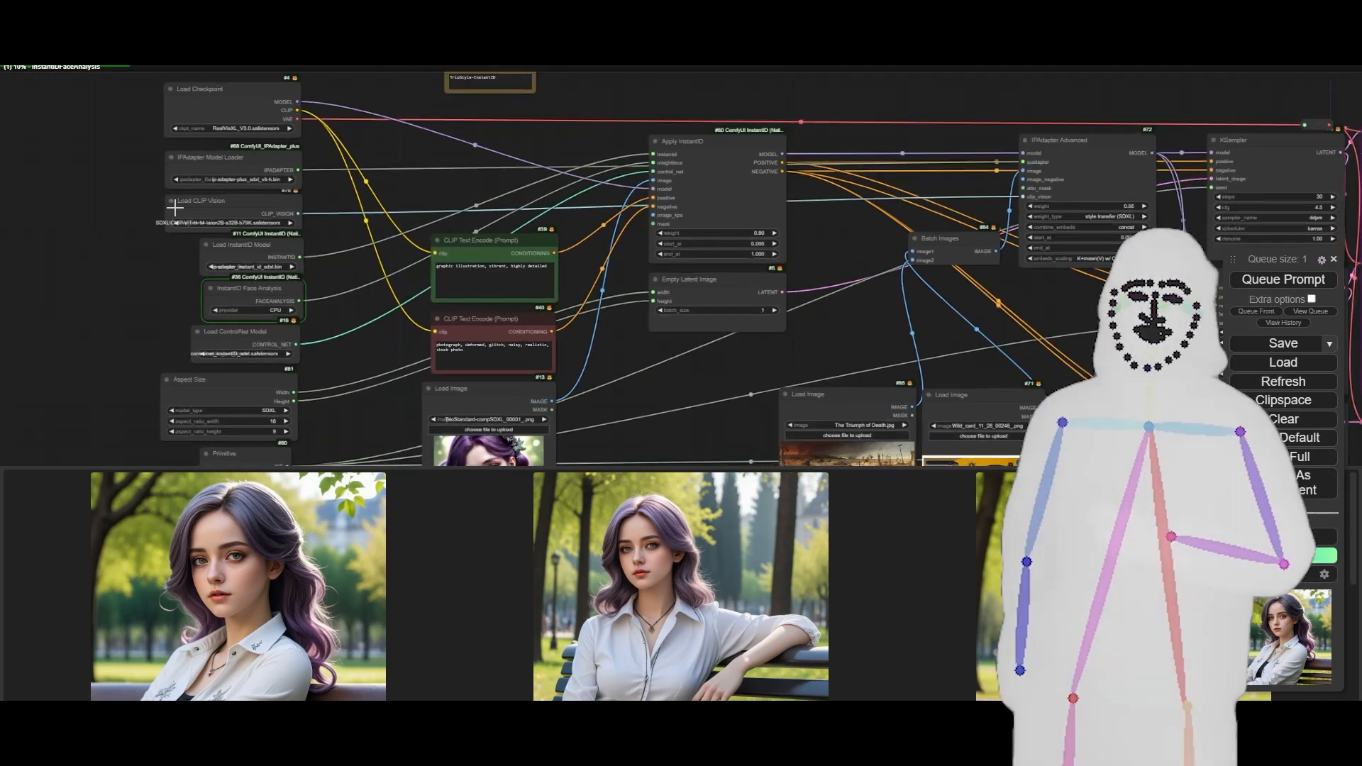
pyautogui.scroll(-3, 125, 269)
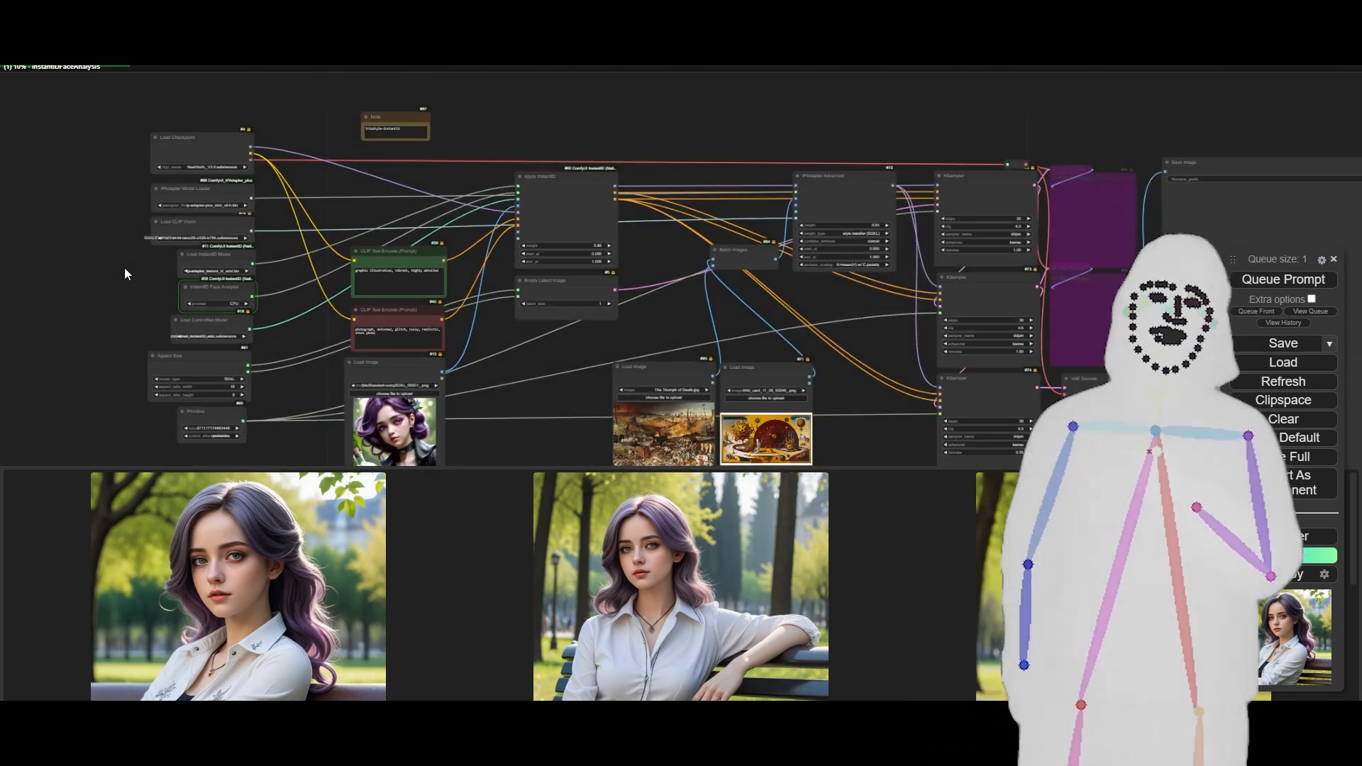
pyautogui.scroll(6, 110, 378)
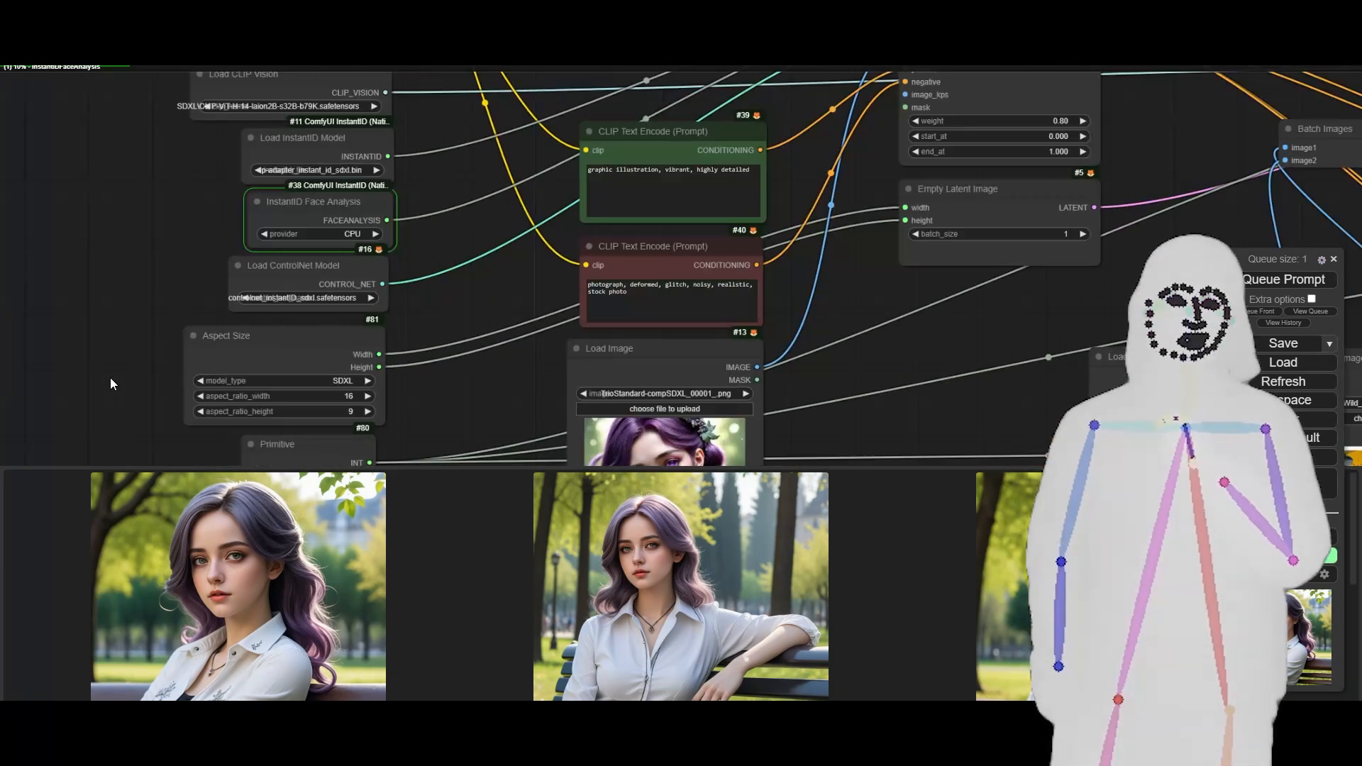
pyautogui.scroll(2, 117, 395)
pyautogui.moveTo(119, 393); pyautogui.dragTo(195, 253)
pyautogui.click(328, 197)
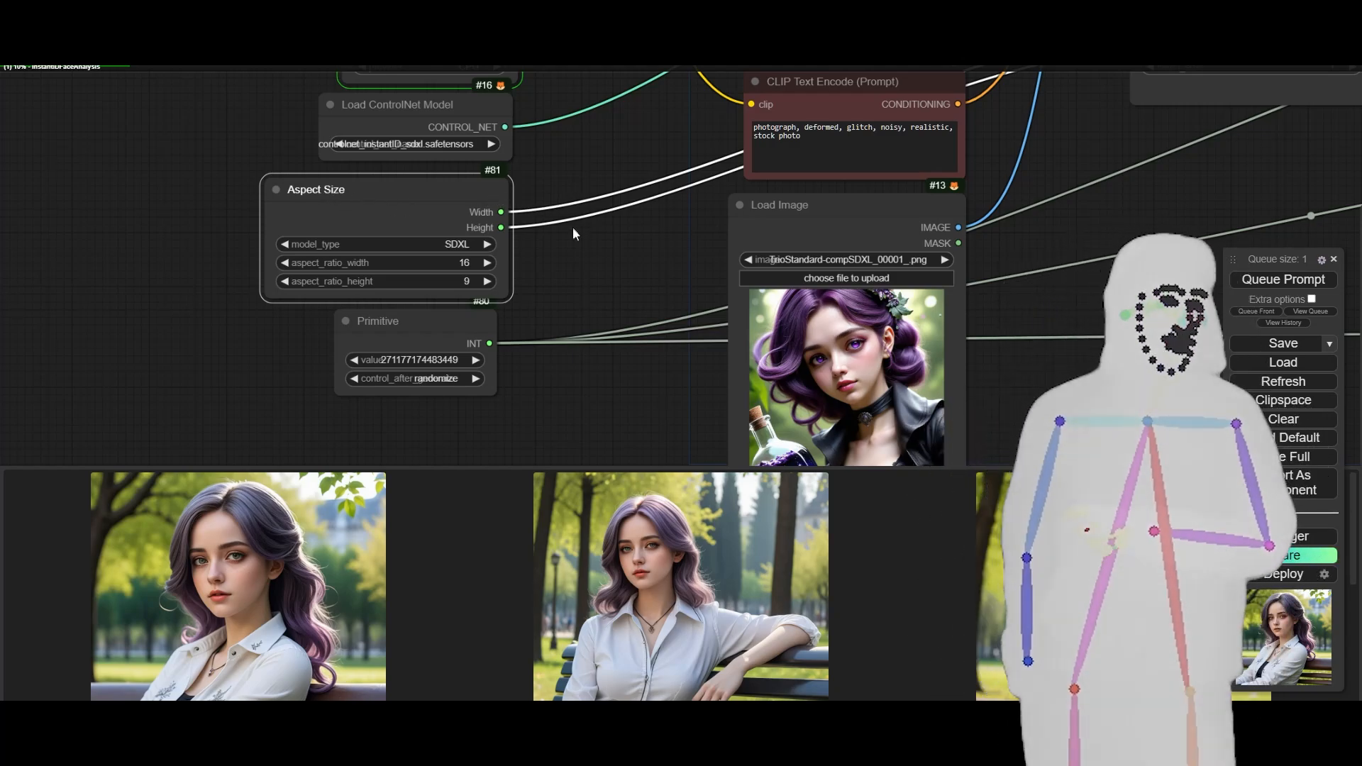
pyautogui.moveTo(598, 241); pyautogui.dragTo(506, 320)
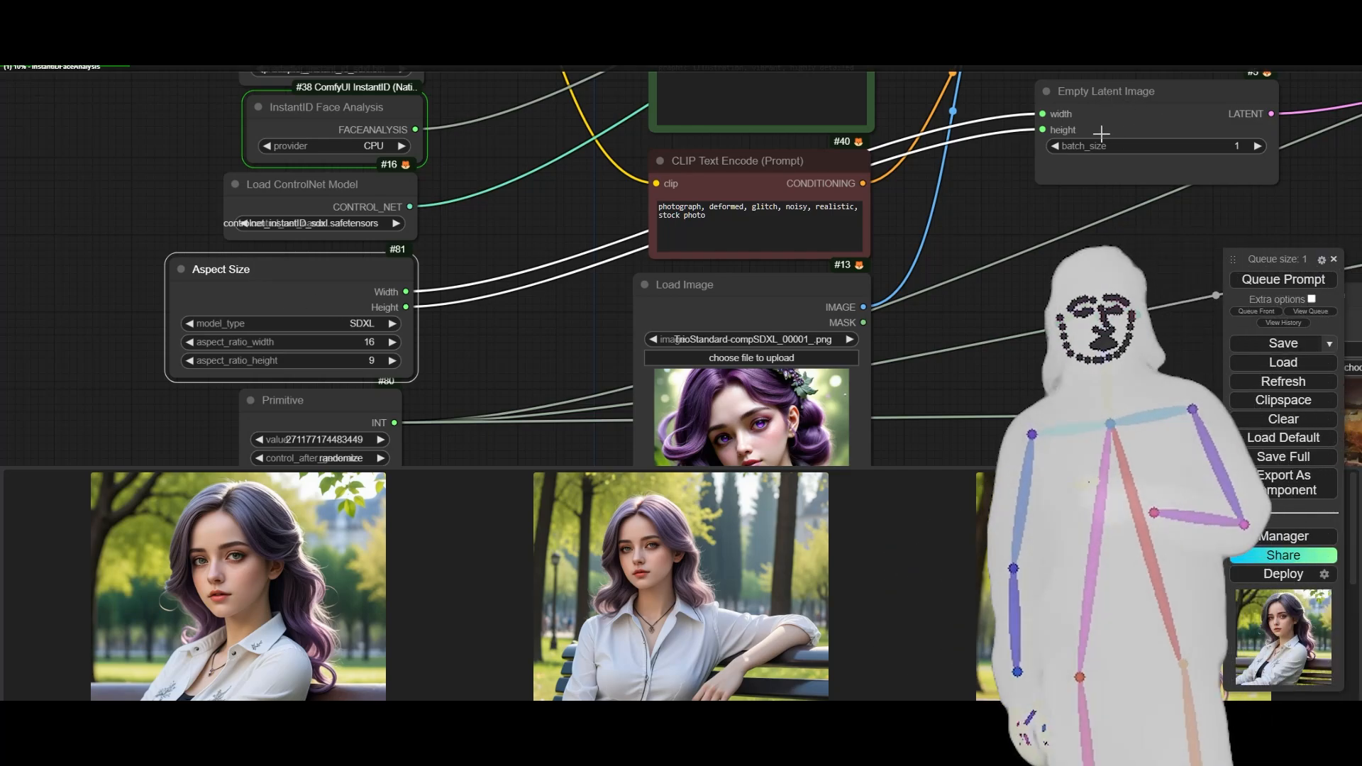
pyautogui.click(963, 229)
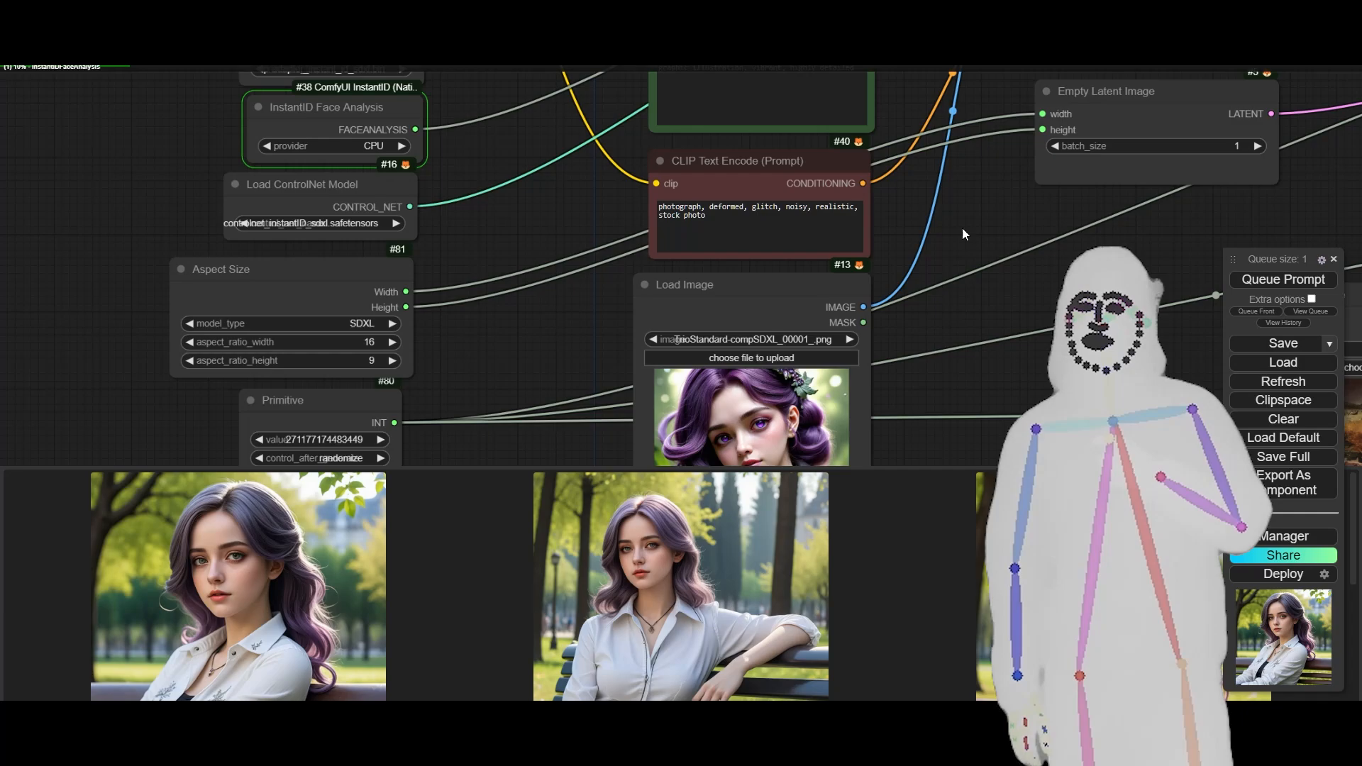
# - Examine the workflow from the model loaders and prompts across to the samplers while the generation runs
pyautogui.scroll(-3, 962, 227)
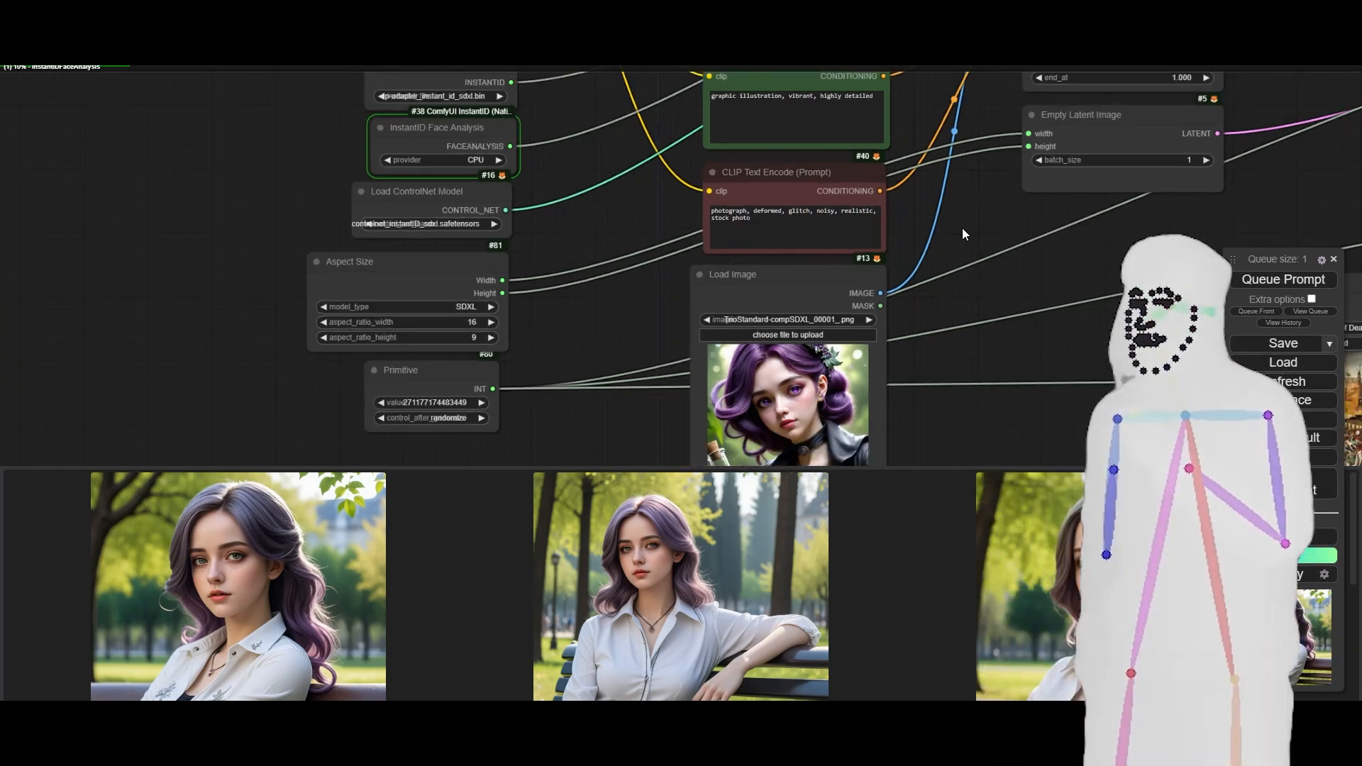
pyautogui.moveTo(1010, 240); pyautogui.dragTo(850, 279)
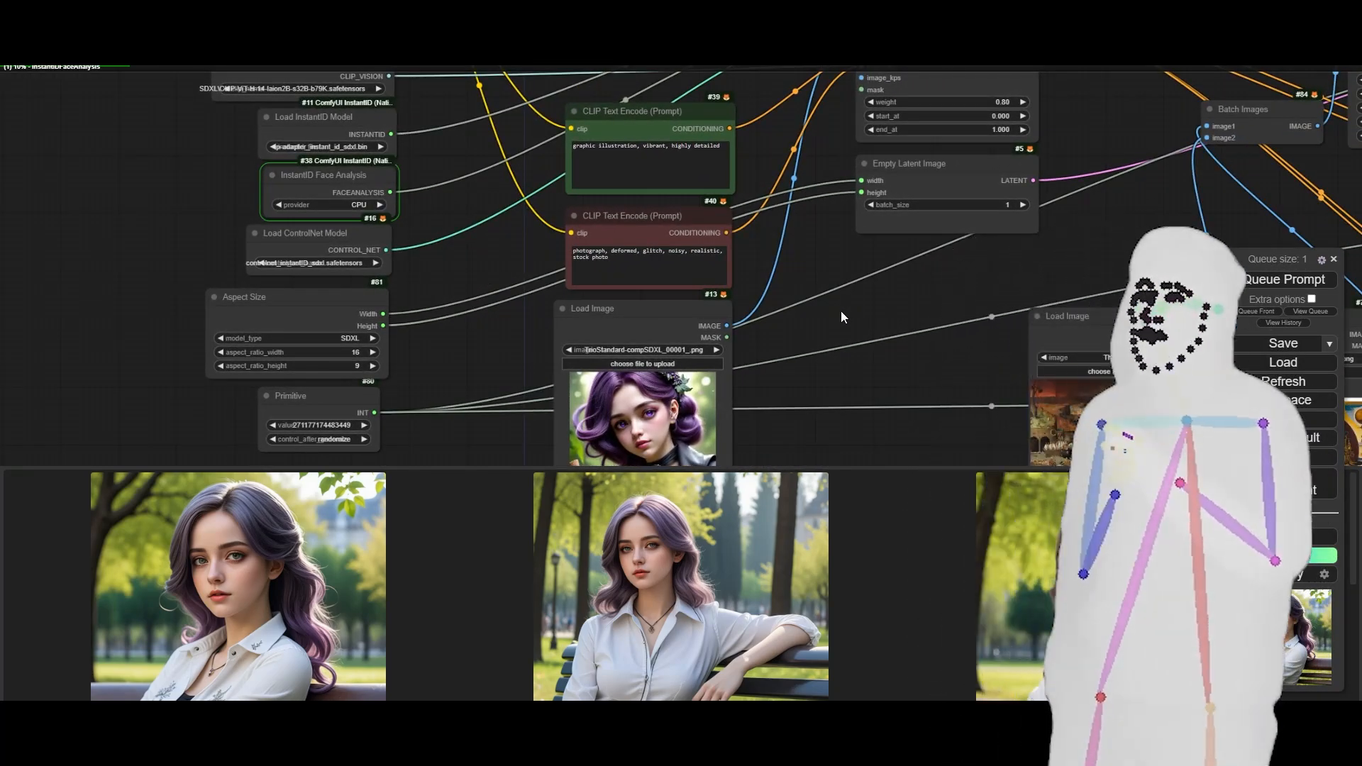
pyautogui.doubleClick(840, 311)
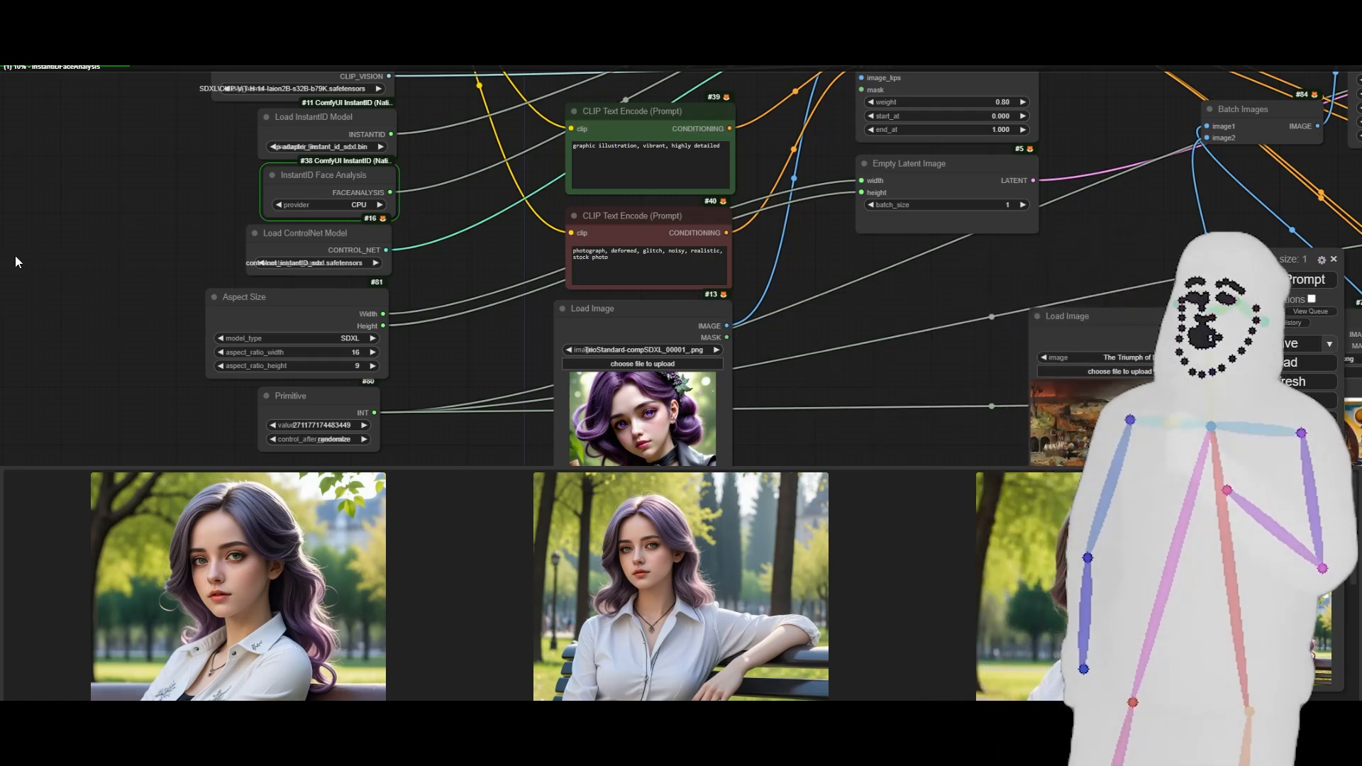
pyautogui.scroll(-4, 44, 253)
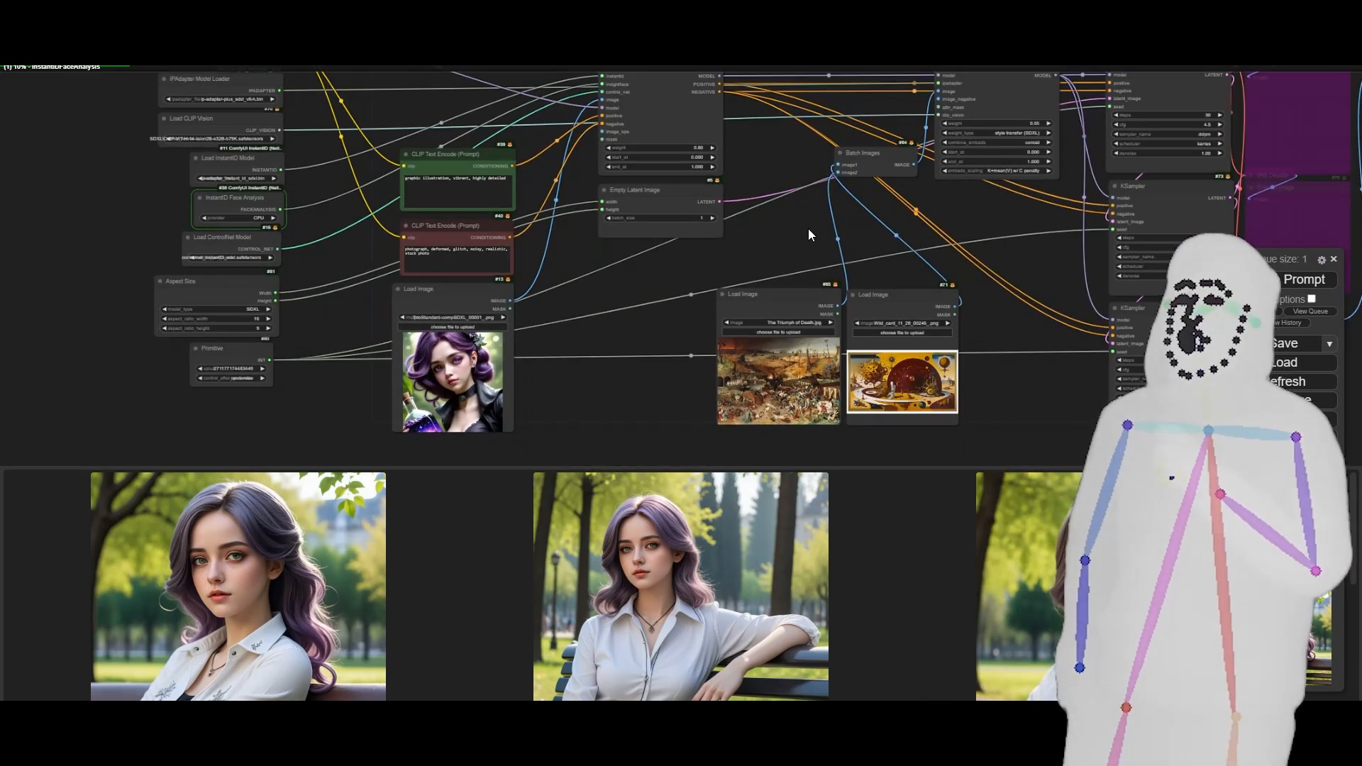
pyautogui.scroll(-5, 878, 242)
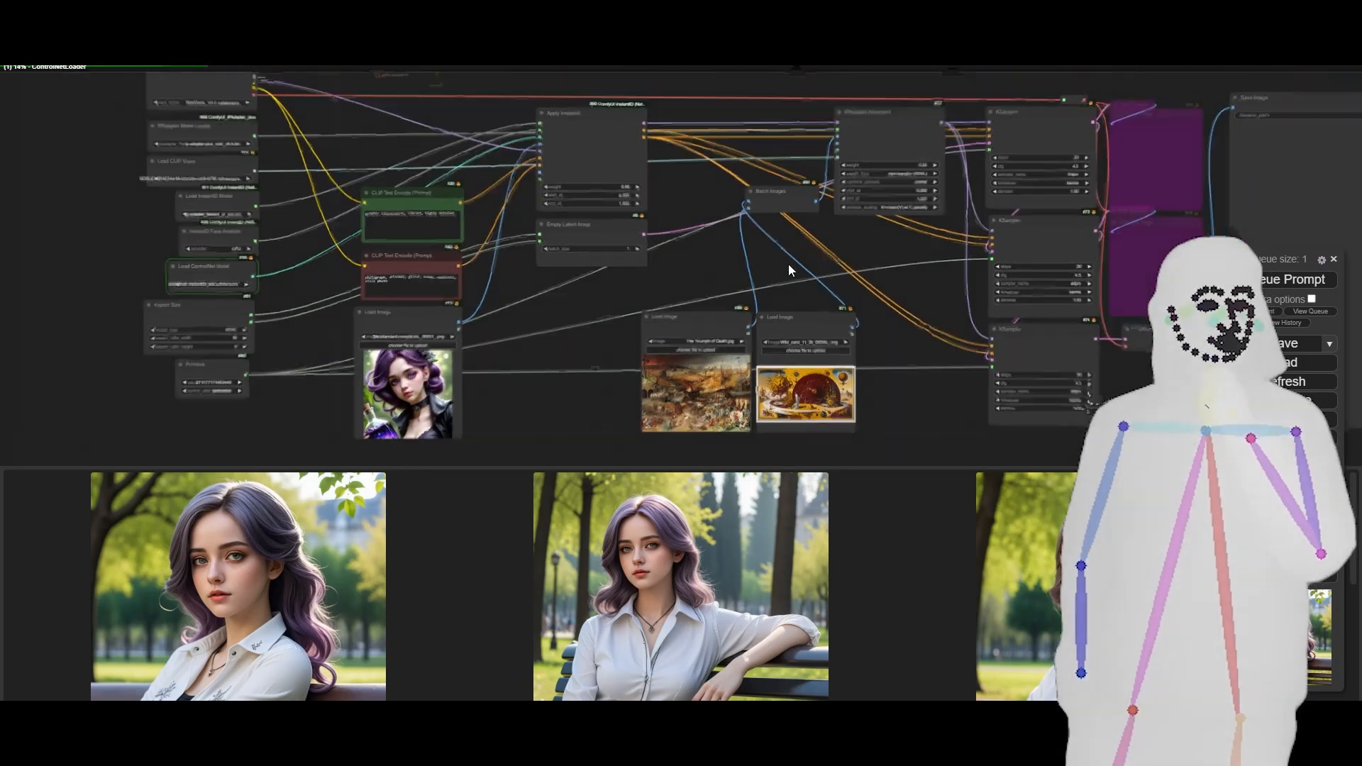
pyautogui.moveTo(827, 265); pyautogui.dragTo(633, 285)
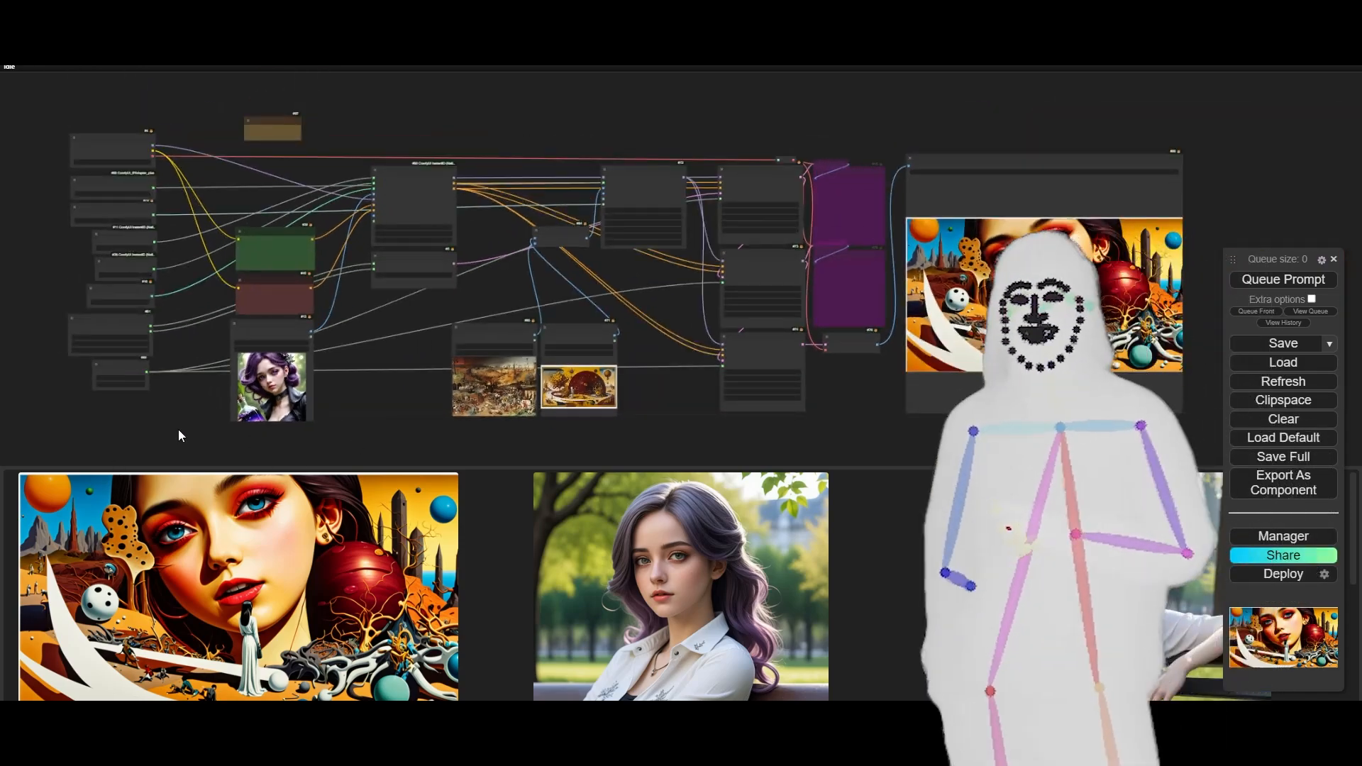
# - Examine the two style reference images, The Triumph of Death.jpg and Wild_card_11_28_00246_.png, in their Load Image nodes
pyautogui.scroll(7, 179, 435)
pyautogui.scroll(5, 179, 432)
pyautogui.moveTo(917, 213); pyautogui.dragTo(895, 274)
pyautogui.moveTo(1086, 295); pyautogui.dragTo(325, 284)
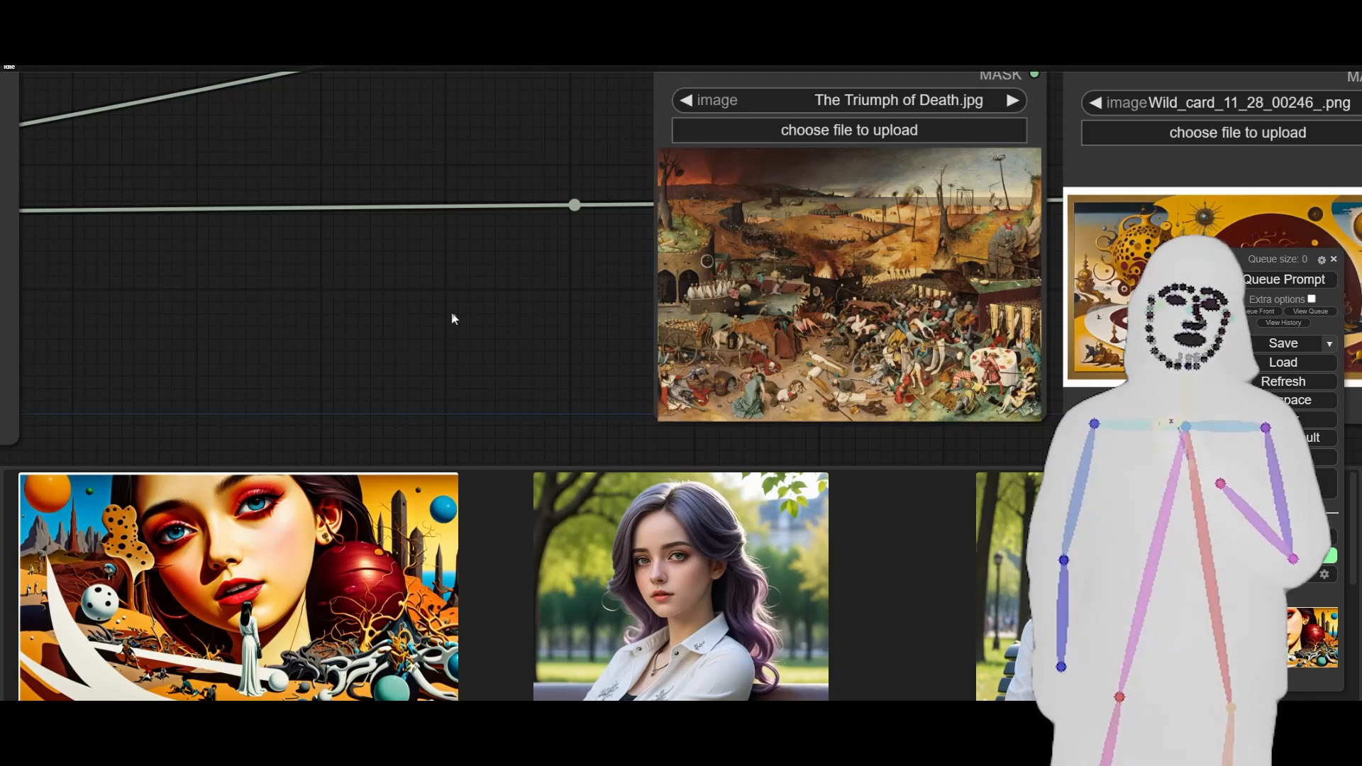
pyautogui.moveTo(470, 316); pyautogui.dragTo(131, 327)
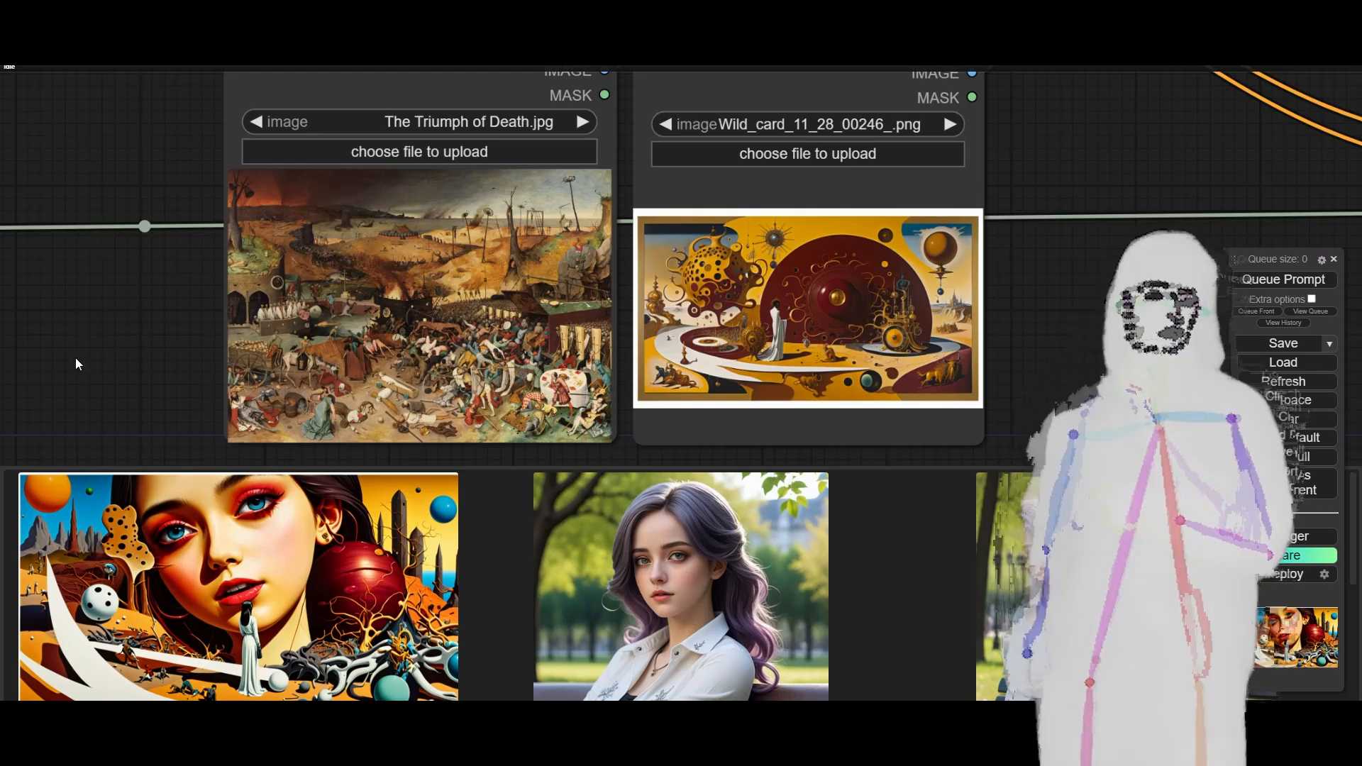
pyautogui.scroll(-1, 72, 359)
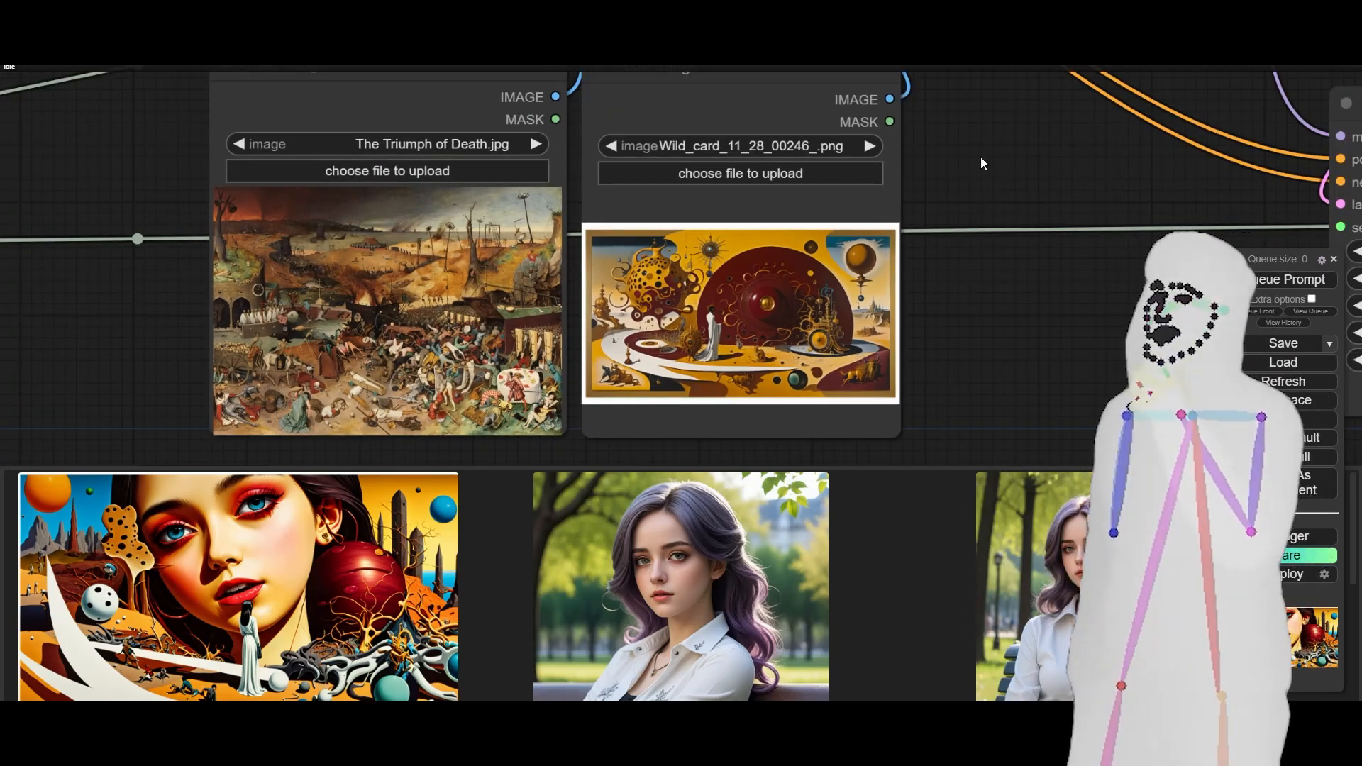
# - Highlight the IPAdapter Advanced node's connections and trace its image input through Batch Images to the two style Load Image nodes
pyautogui.moveTo(981, 156); pyautogui.dragTo(897, 418)
pyautogui.moveTo(837, 159); pyautogui.dragTo(664, 454)
pyautogui.click(607, 299)
pyautogui.click(776, 217)
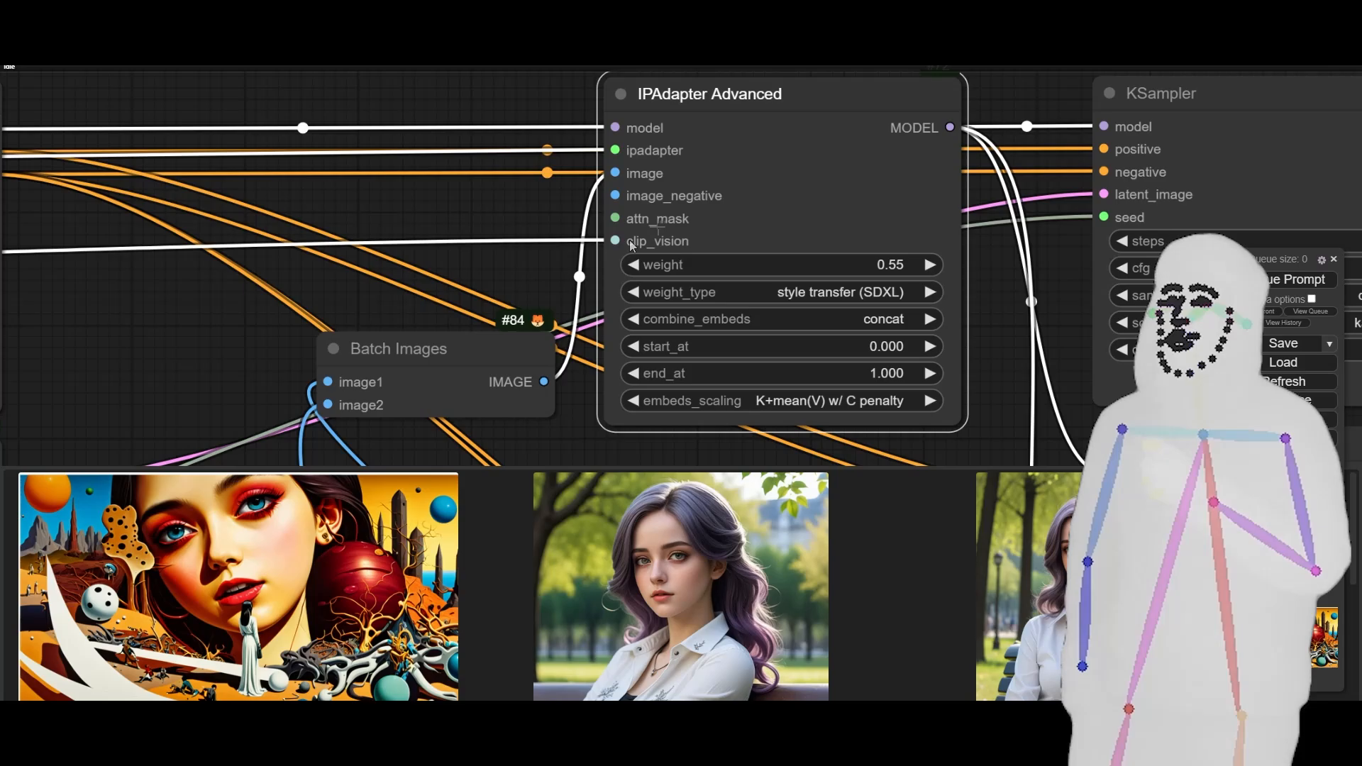
pyautogui.moveTo(383, 454); pyautogui.dragTo(430, 69)
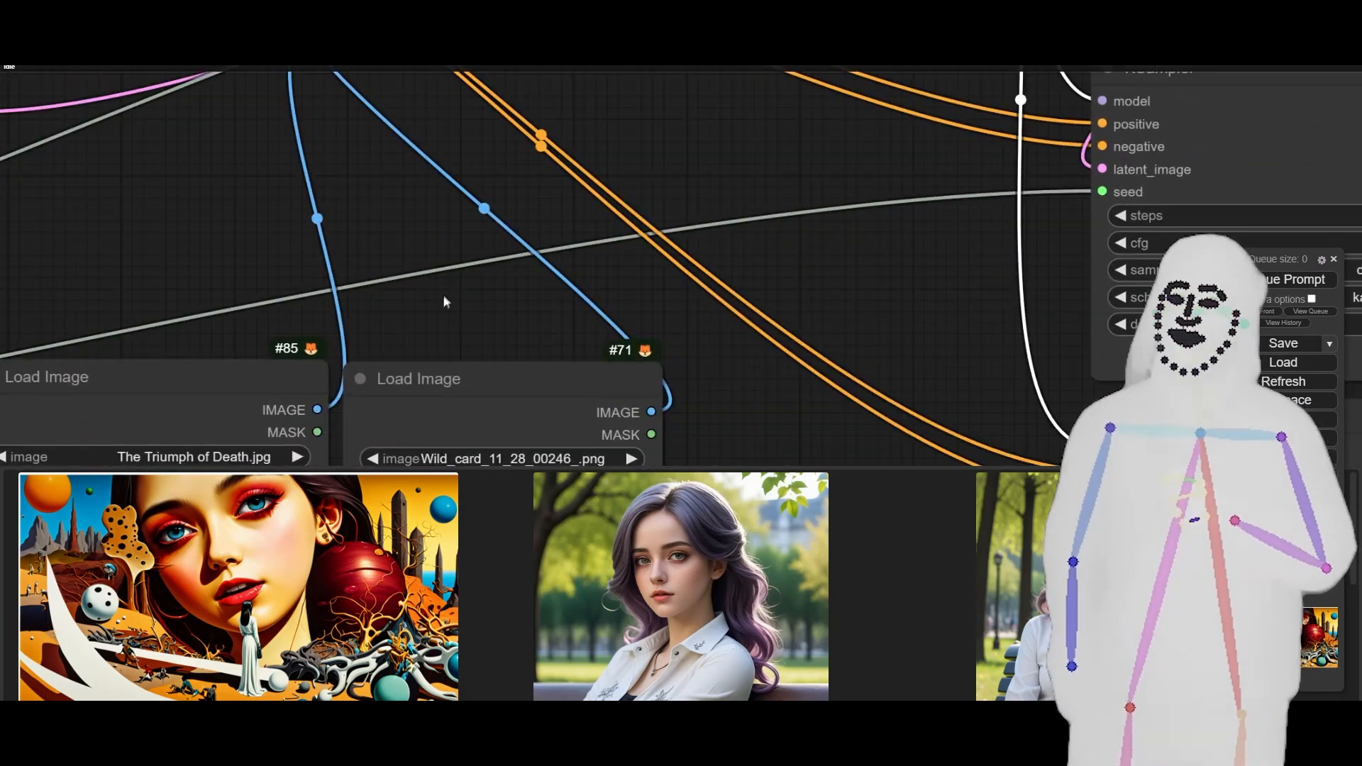
pyautogui.moveTo(446, 302); pyautogui.dragTo(467, 481)
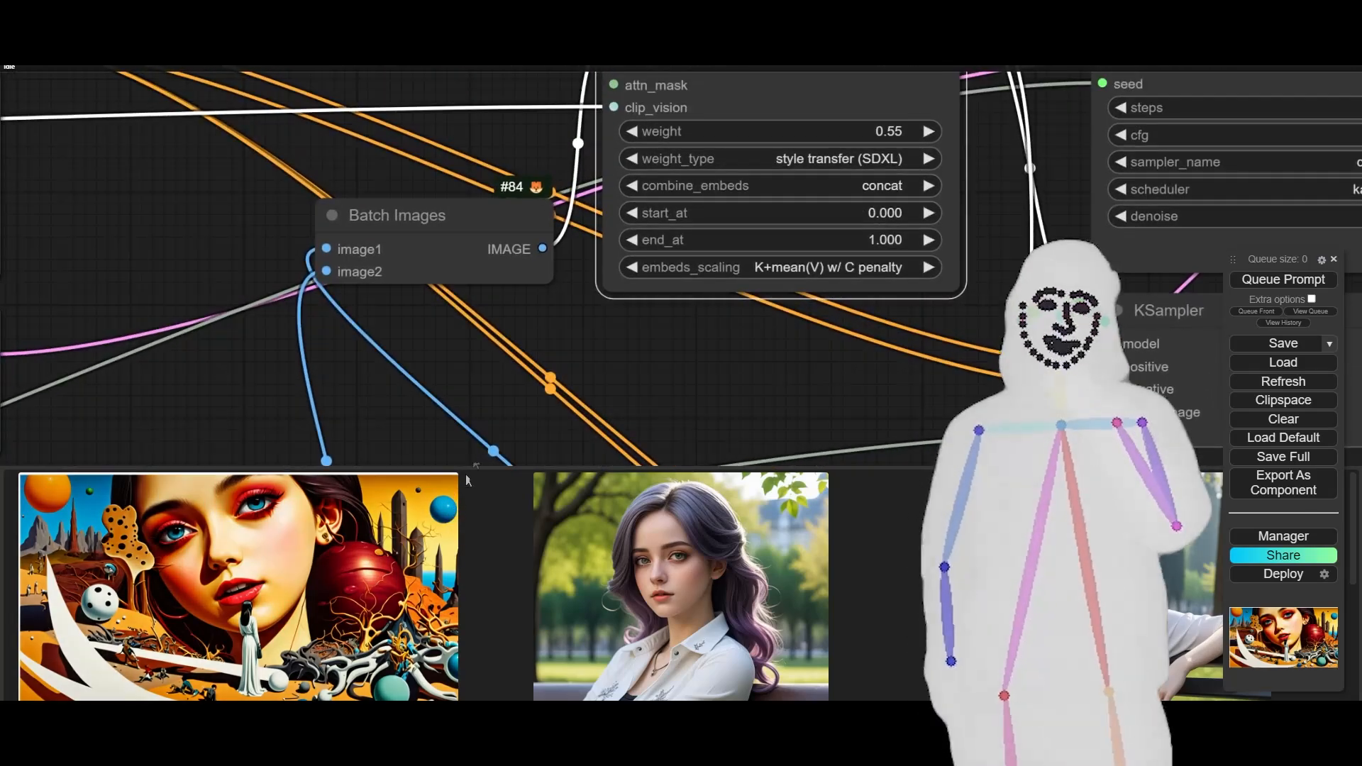
pyautogui.moveTo(532, 346); pyautogui.dragTo(498, 480)
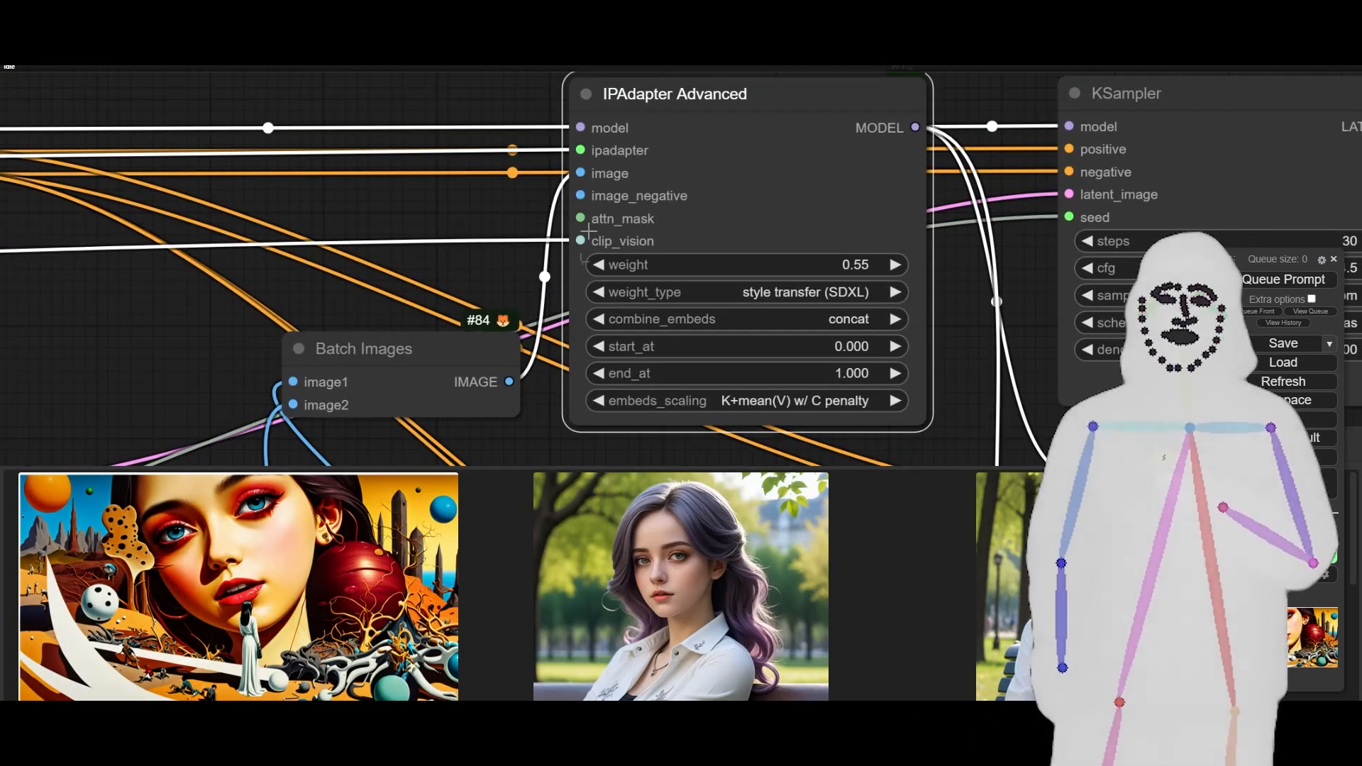
# - Examine the chained KSampler nodes, the VAE Decode node and the generated picture in the Save Image node
pyautogui.moveTo(454, 272); pyautogui.dragTo(223, 235)
pyautogui.scroll(-4, 223, 235)
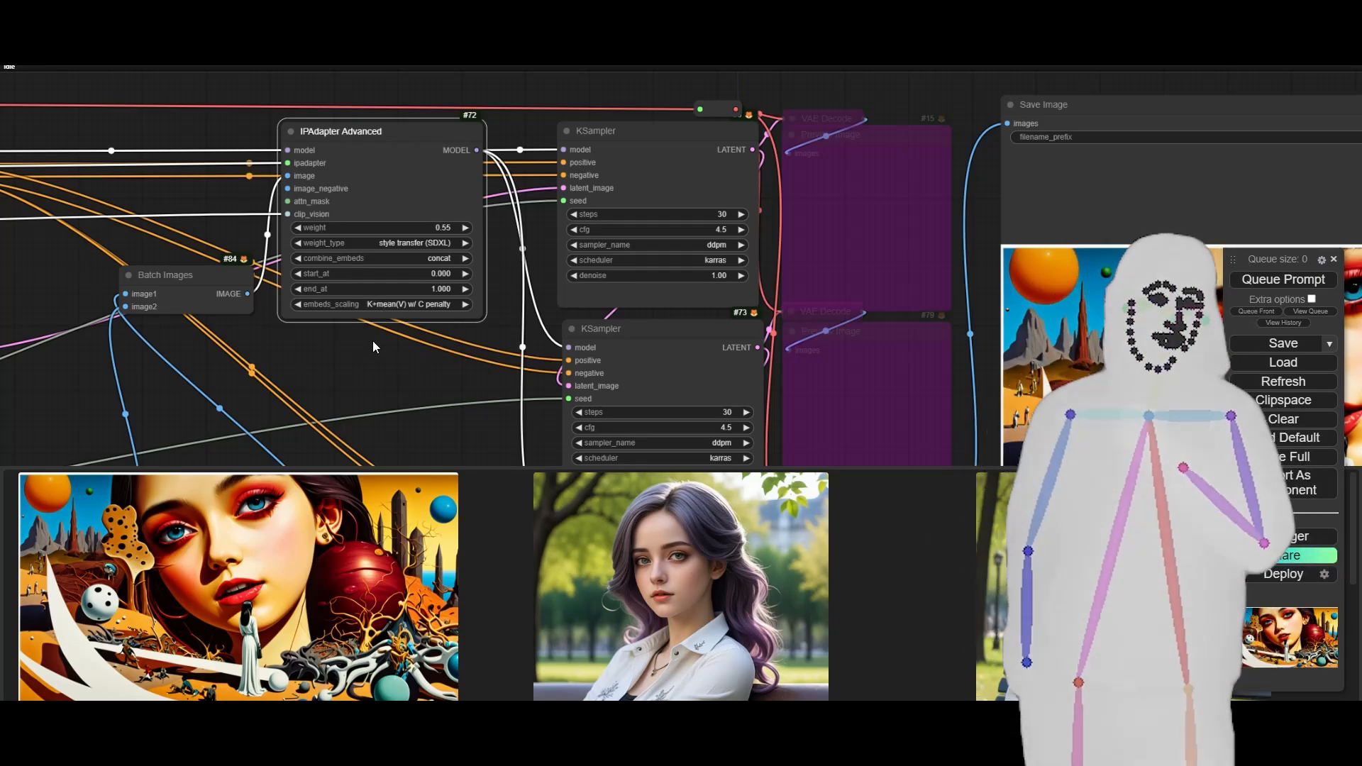
pyautogui.moveTo(461, 349); pyautogui.dragTo(42, 245)
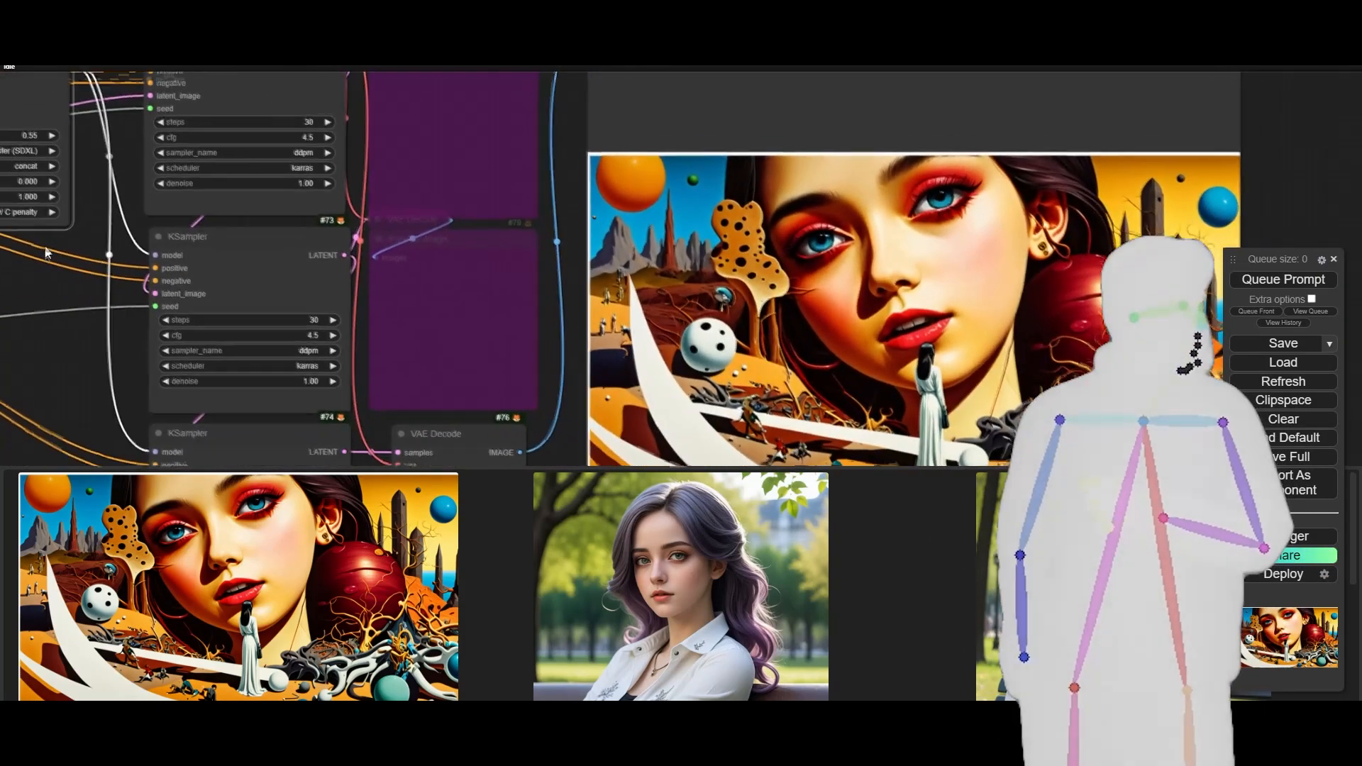
pyautogui.scroll(-3, 45, 249)
pyautogui.scroll(-2, 46, 249)
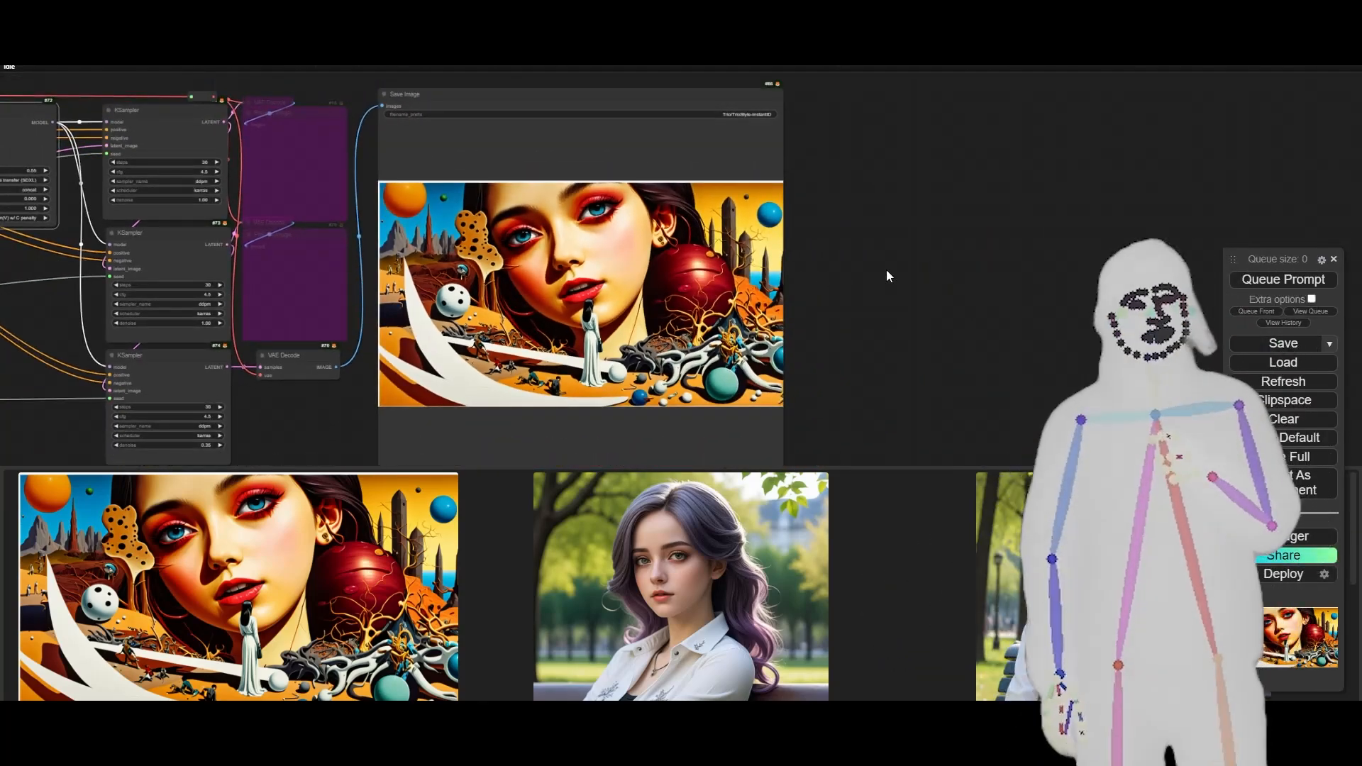
pyautogui.scroll(4, 608, 307)
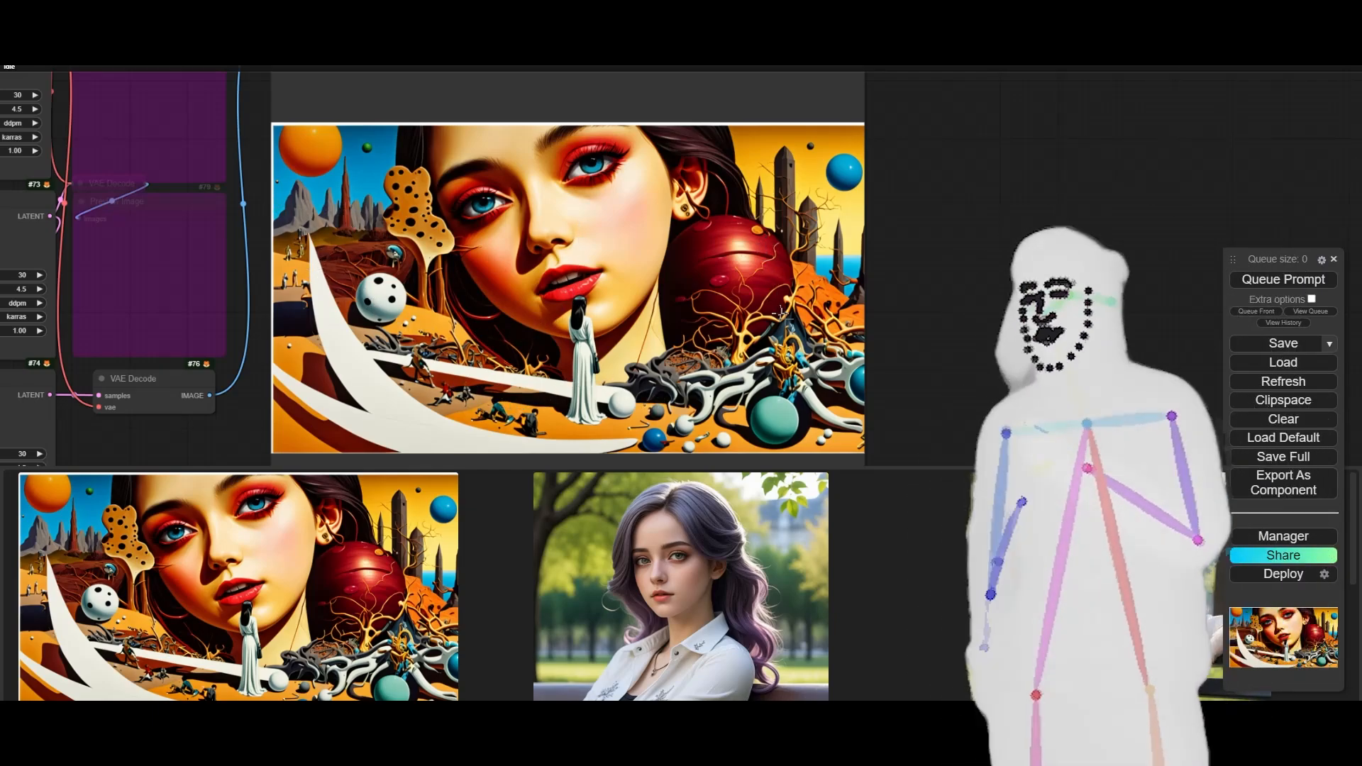
pyautogui.scroll(-5, 955, 302)
pyautogui.scroll(-7, 953, 296)
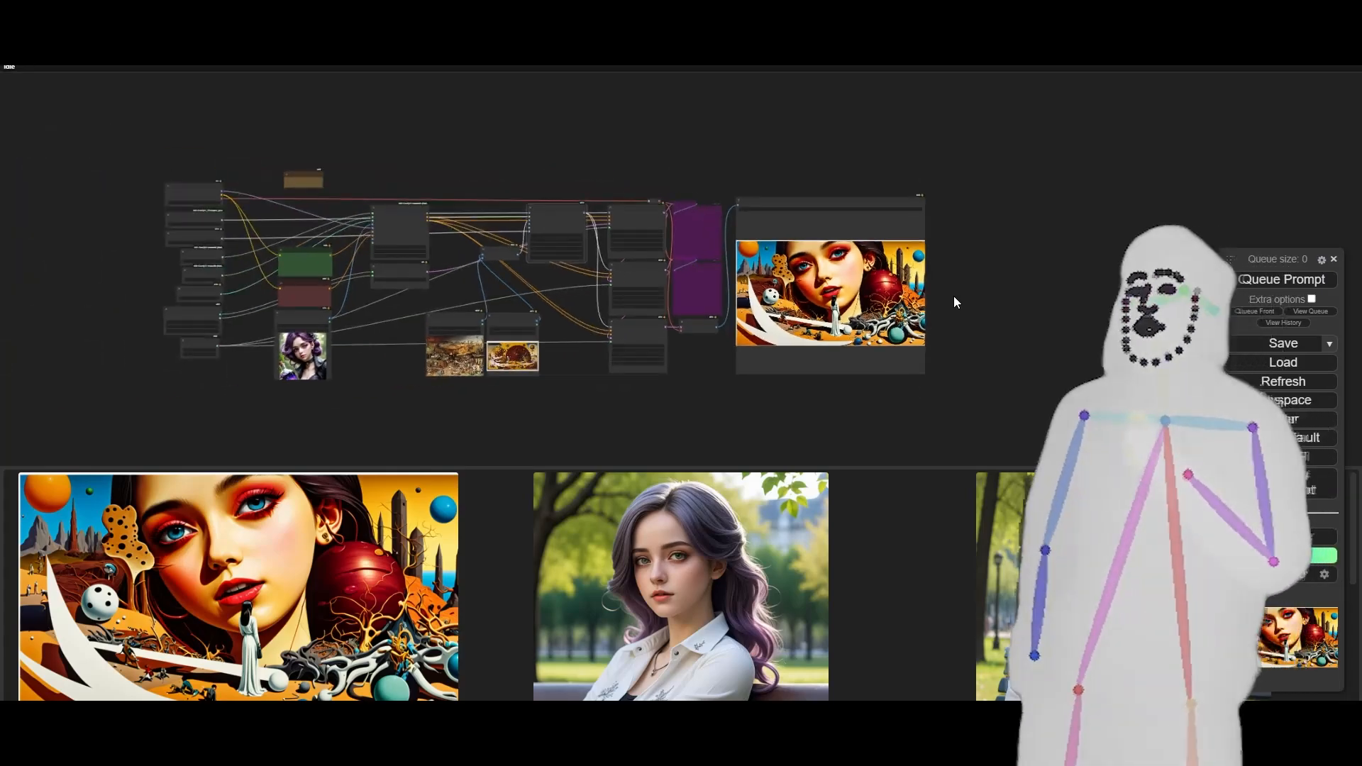
pyautogui.moveTo(546, 408); pyautogui.dragTo(583, 413)
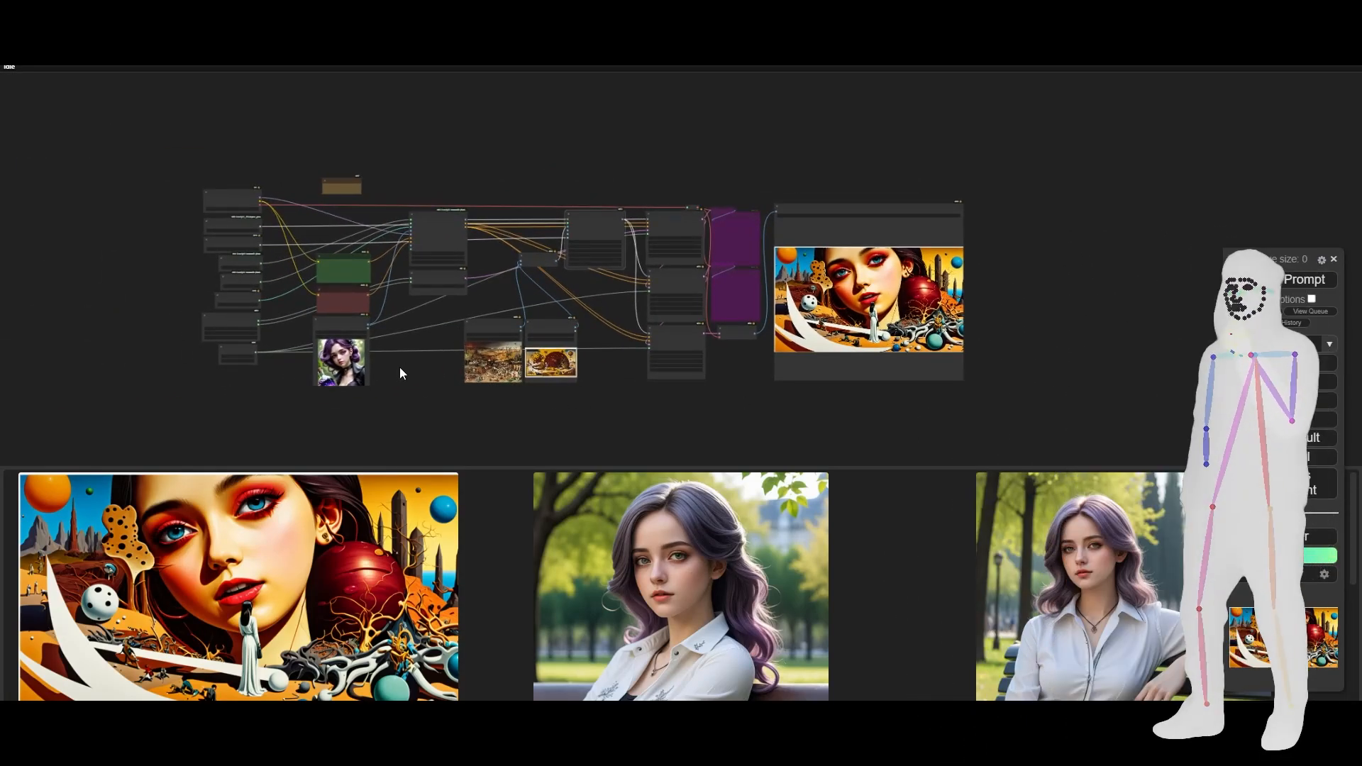
# - Review the complete InstantID workflow, comparing the checkpoint, prompts, face reference, style images and sampler chain with the generated picture
pyautogui.scroll(6, 482, 351)
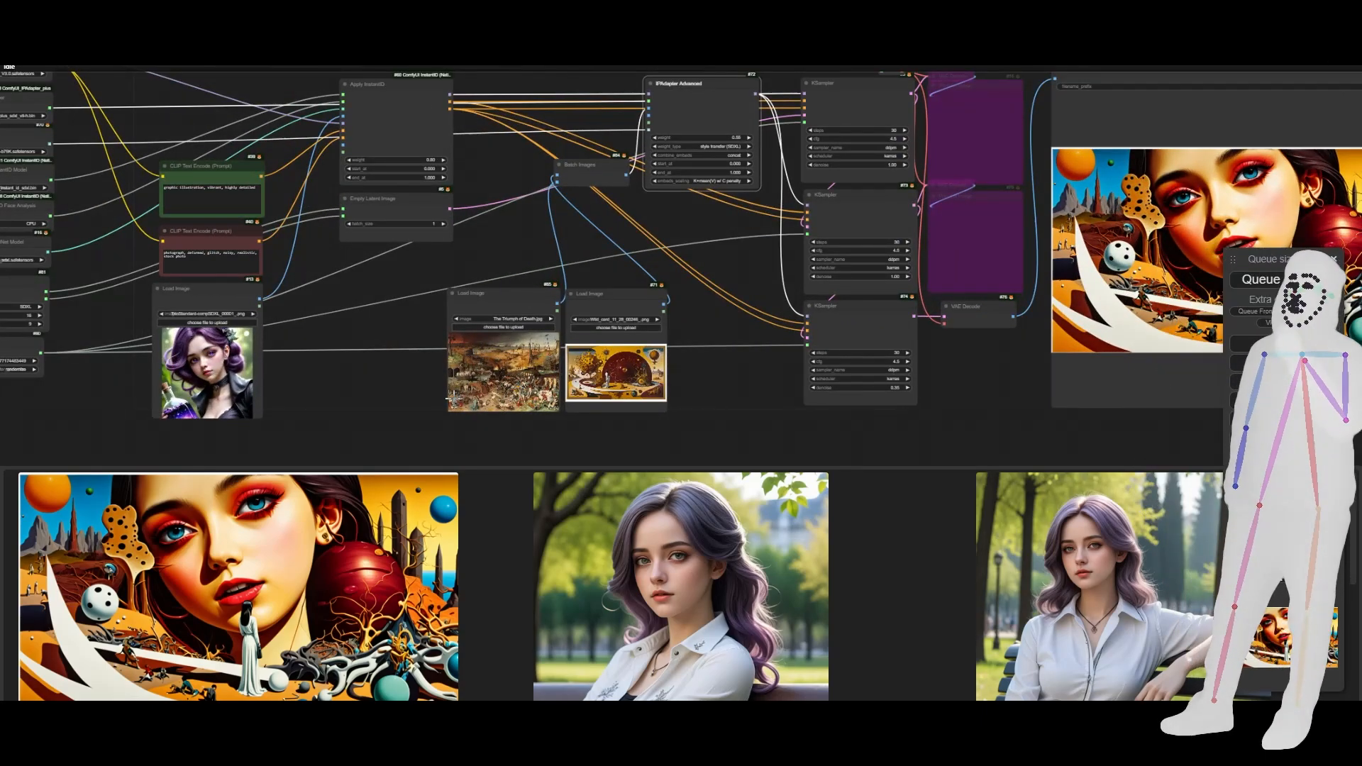
pyautogui.scroll(-2, 70, 384)
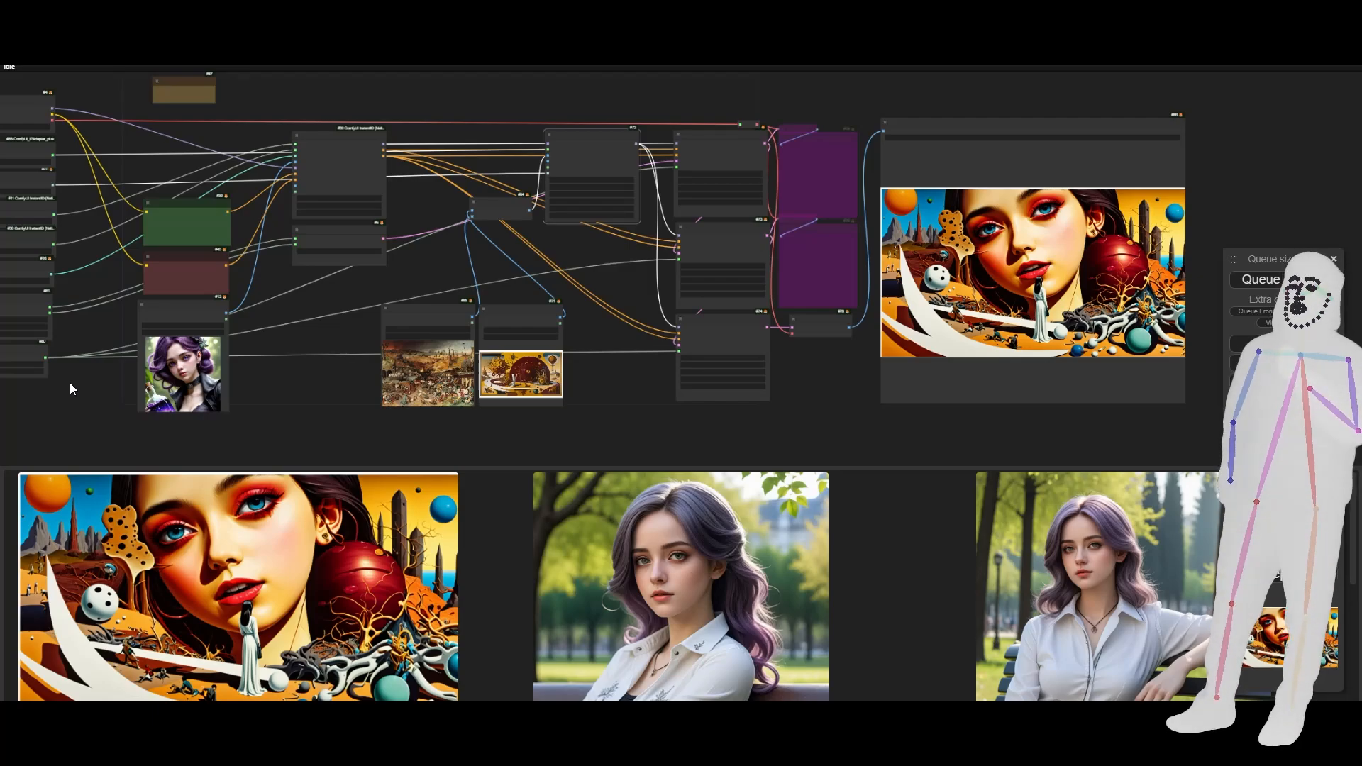
pyautogui.scroll(-2, 70, 381)
pyautogui.moveTo(227, 368); pyautogui.dragTo(299, 356)
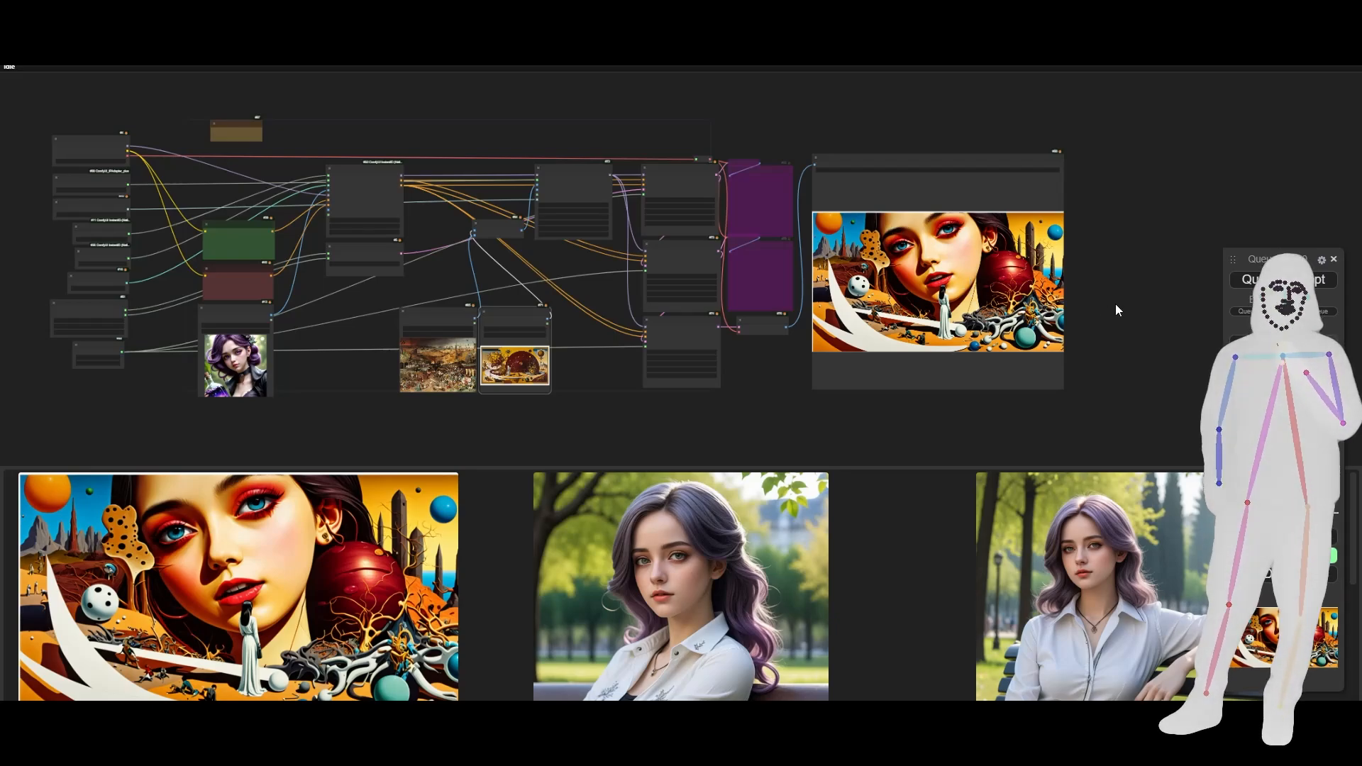
pyautogui.scroll(4, 158, 139)
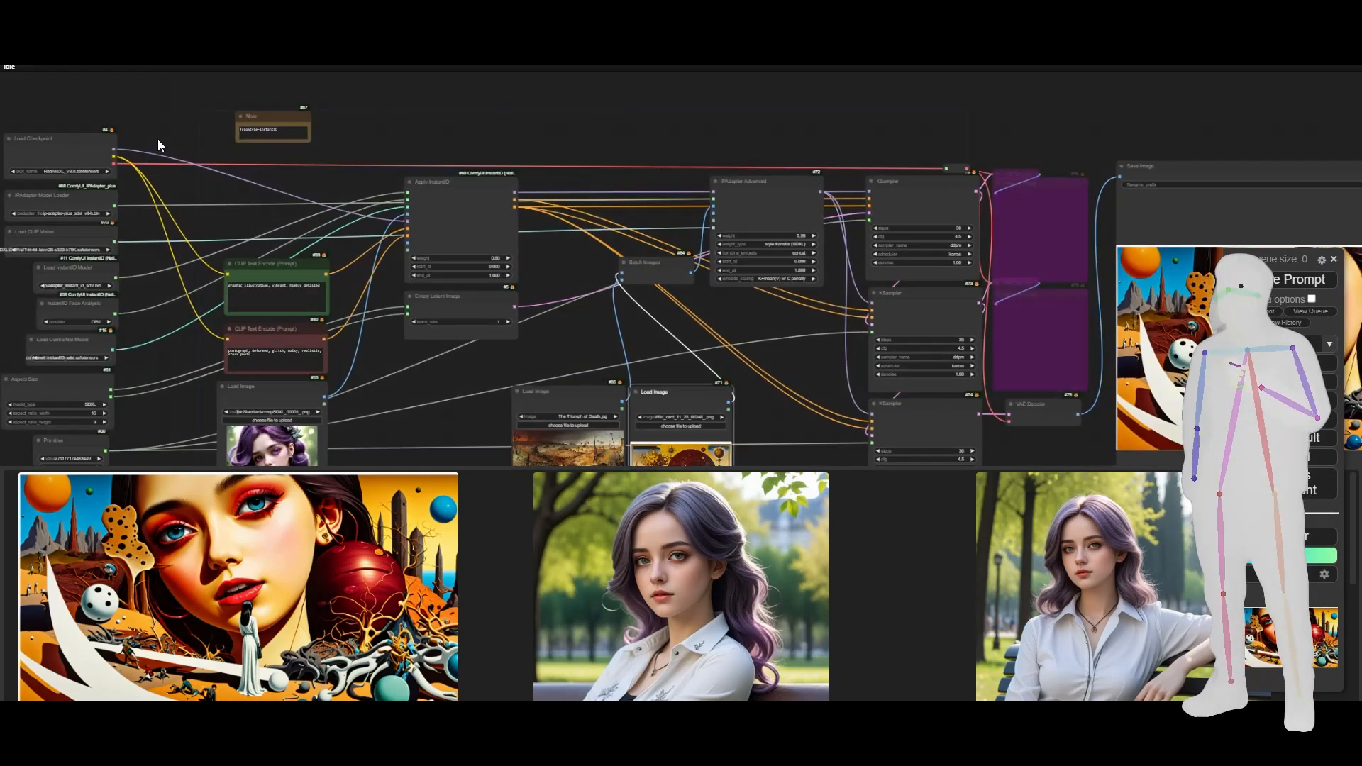
pyautogui.scroll(4, 158, 139)
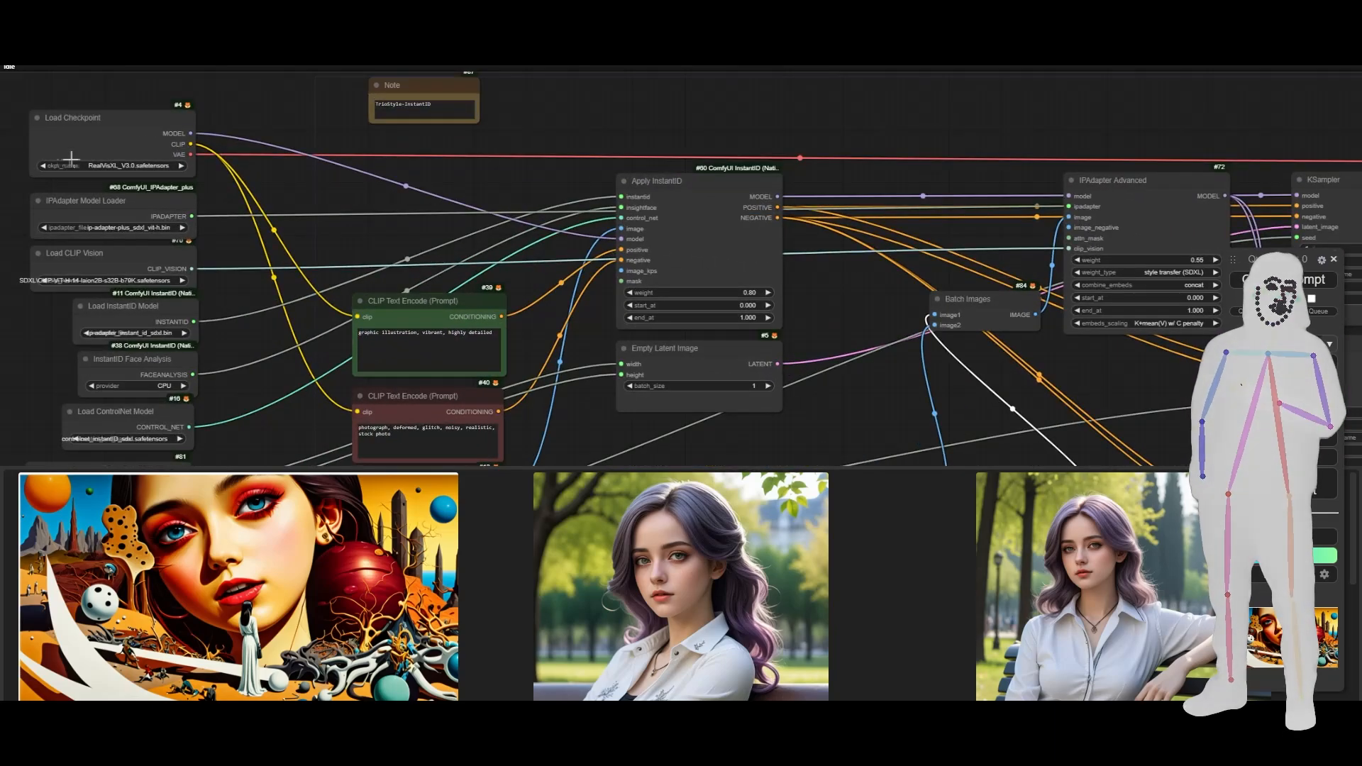
pyautogui.scroll(-5, 441, 213)
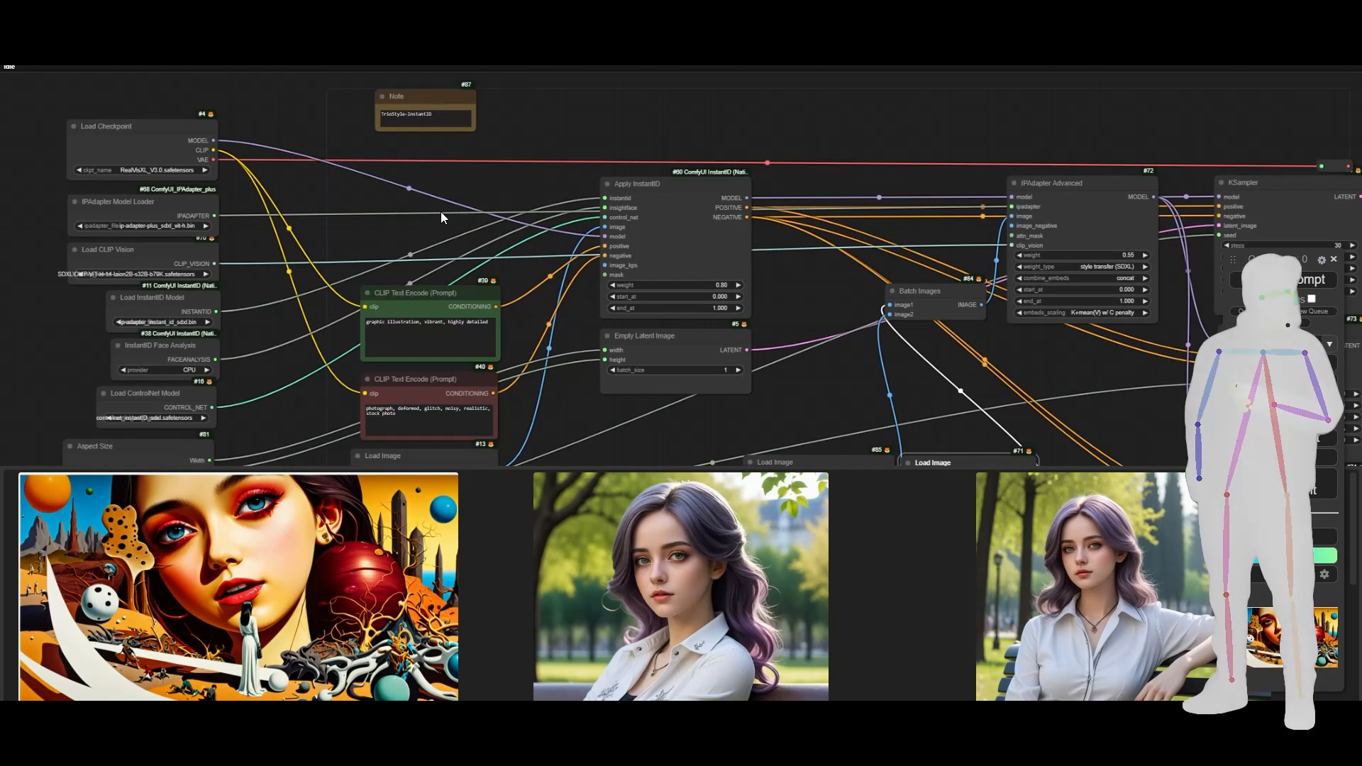
pyautogui.scroll(4, 635, 277)
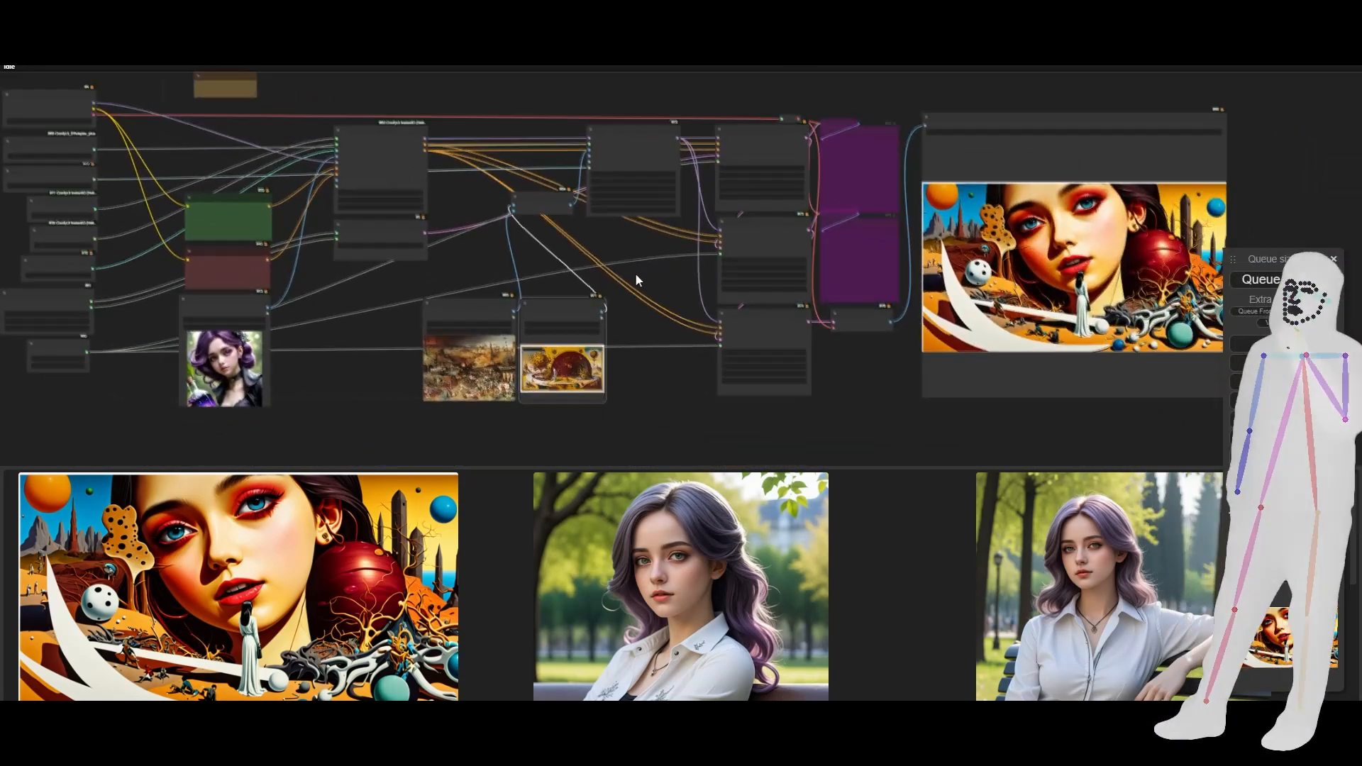
pyautogui.scroll(-3, 626, 278)
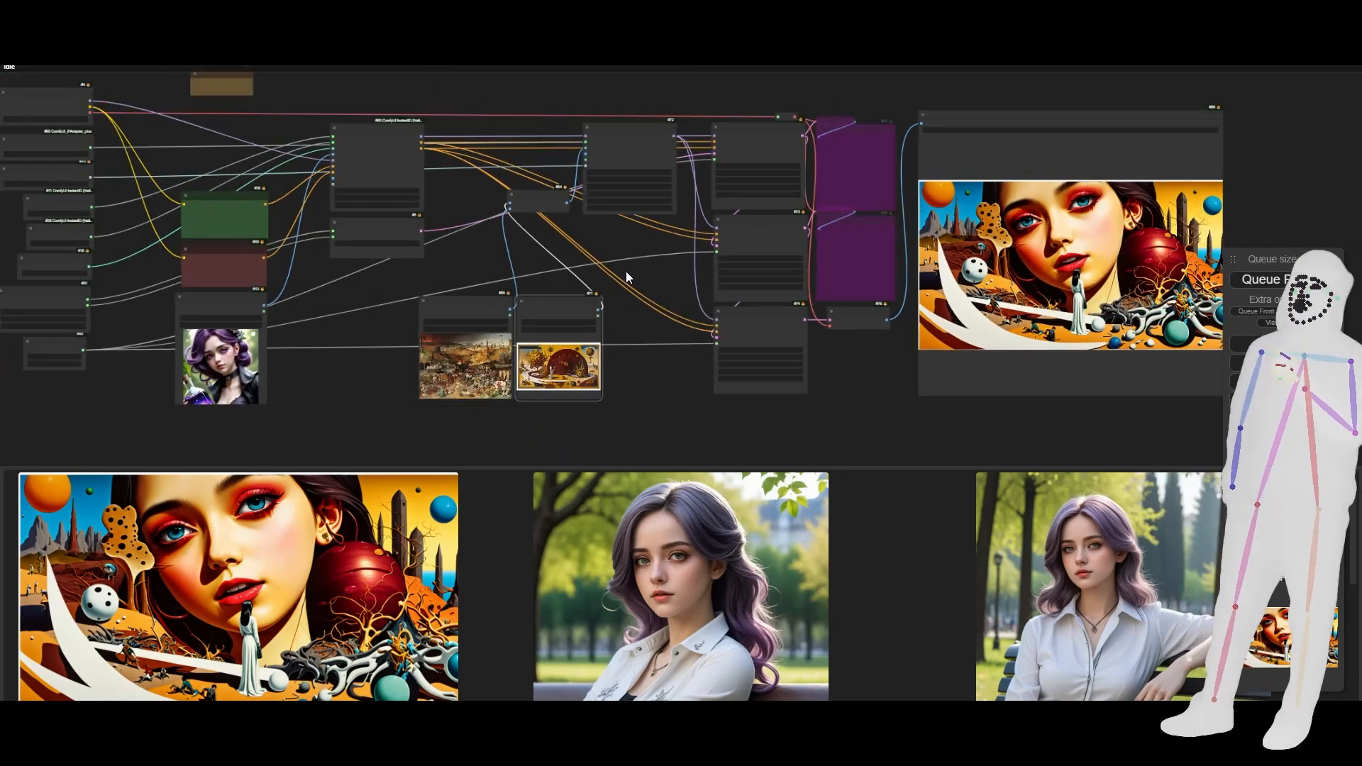
pyautogui.scroll(4, 325, 256)
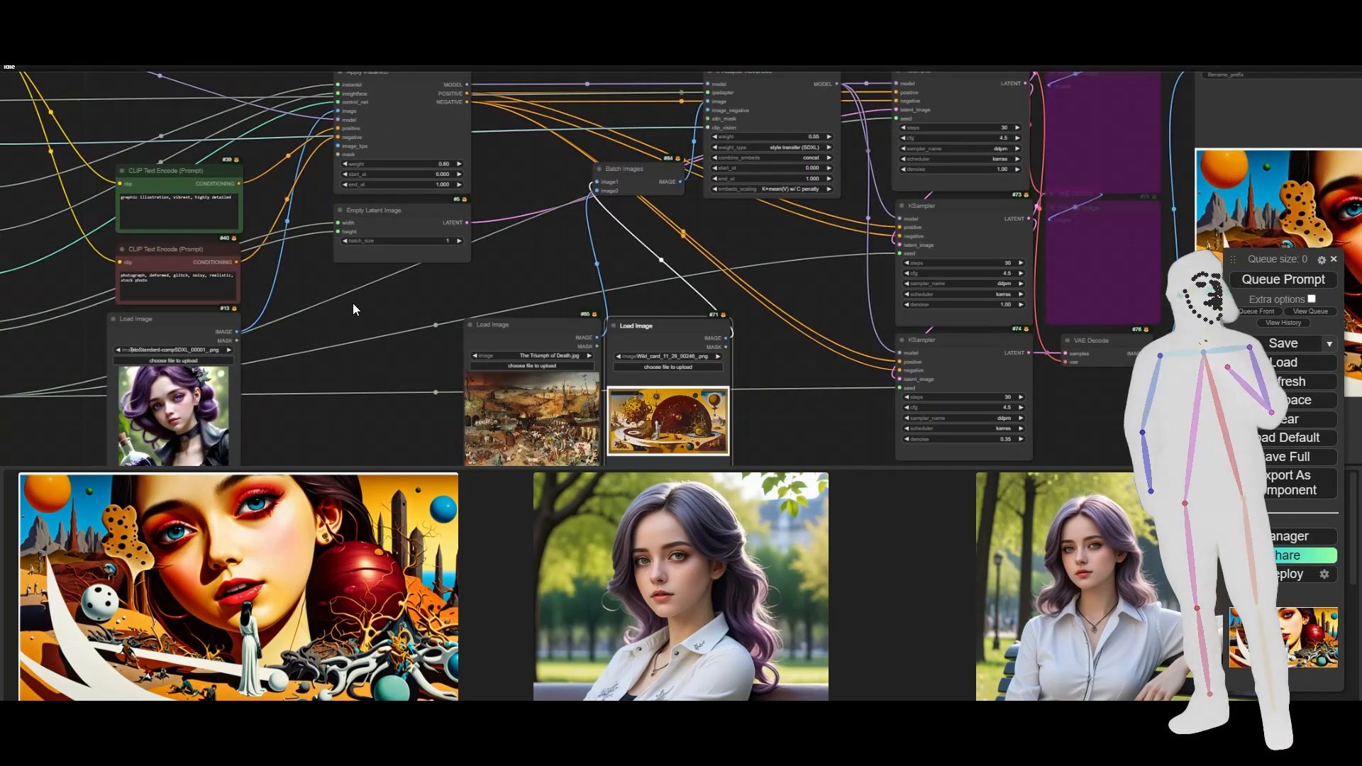
pyautogui.scroll(-2, 351, 304)
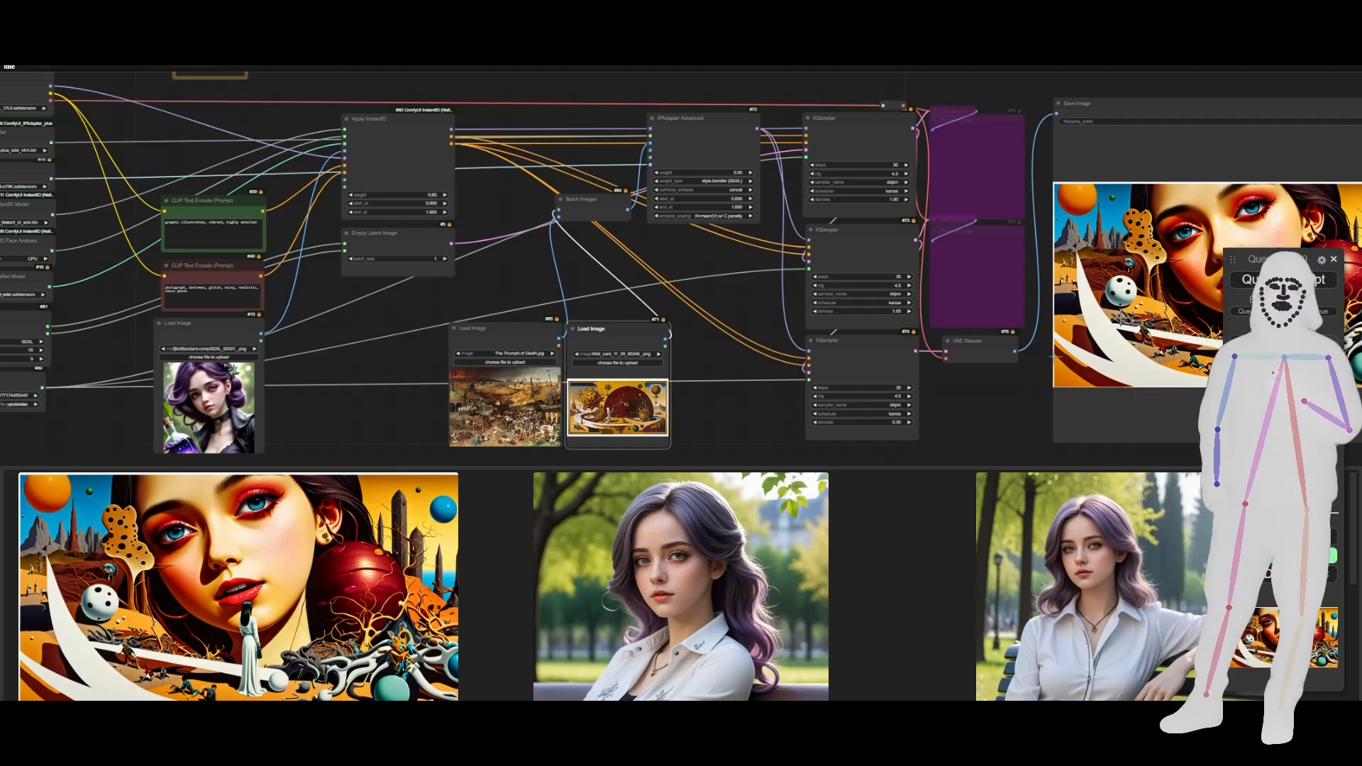
pyautogui.moveTo(975, 404); pyautogui.dragTo(781, 401)
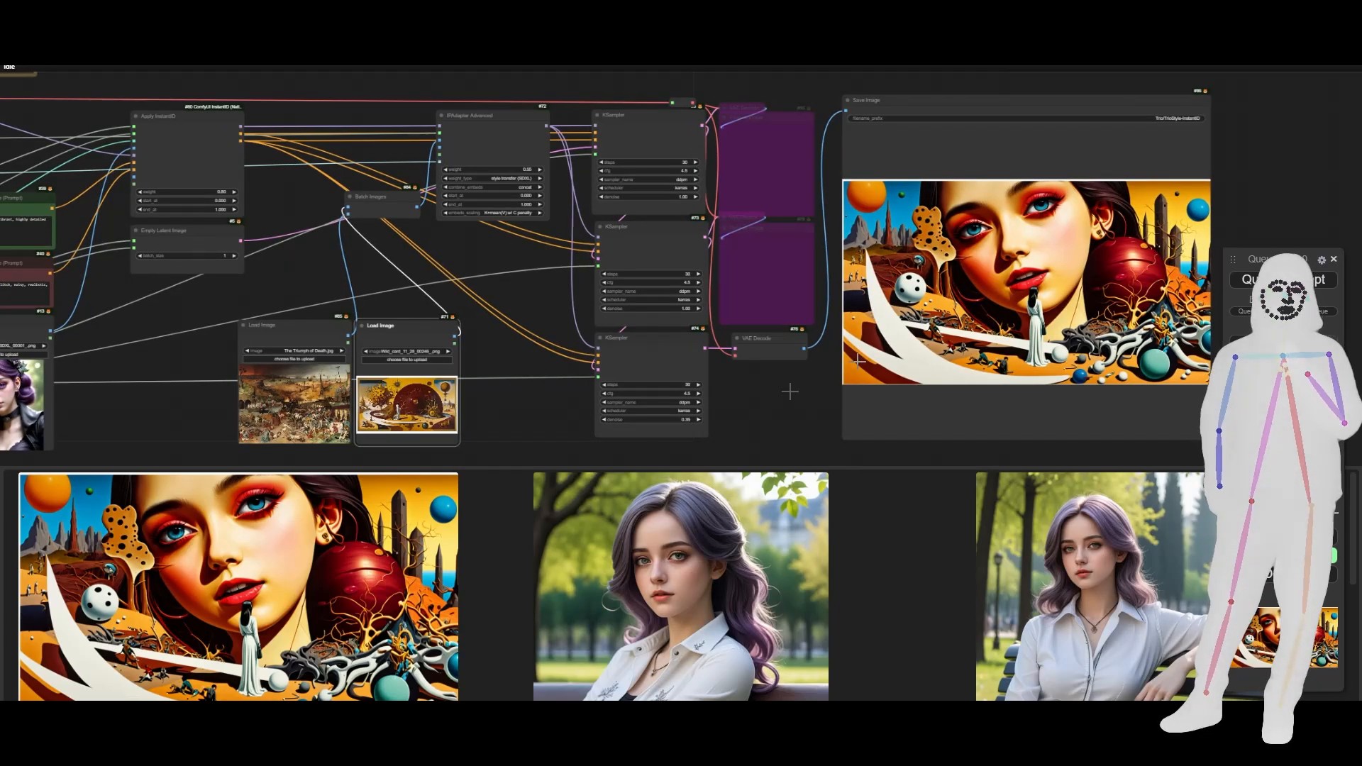
pyautogui.moveTo(497, 406); pyautogui.dragTo(684, 398)
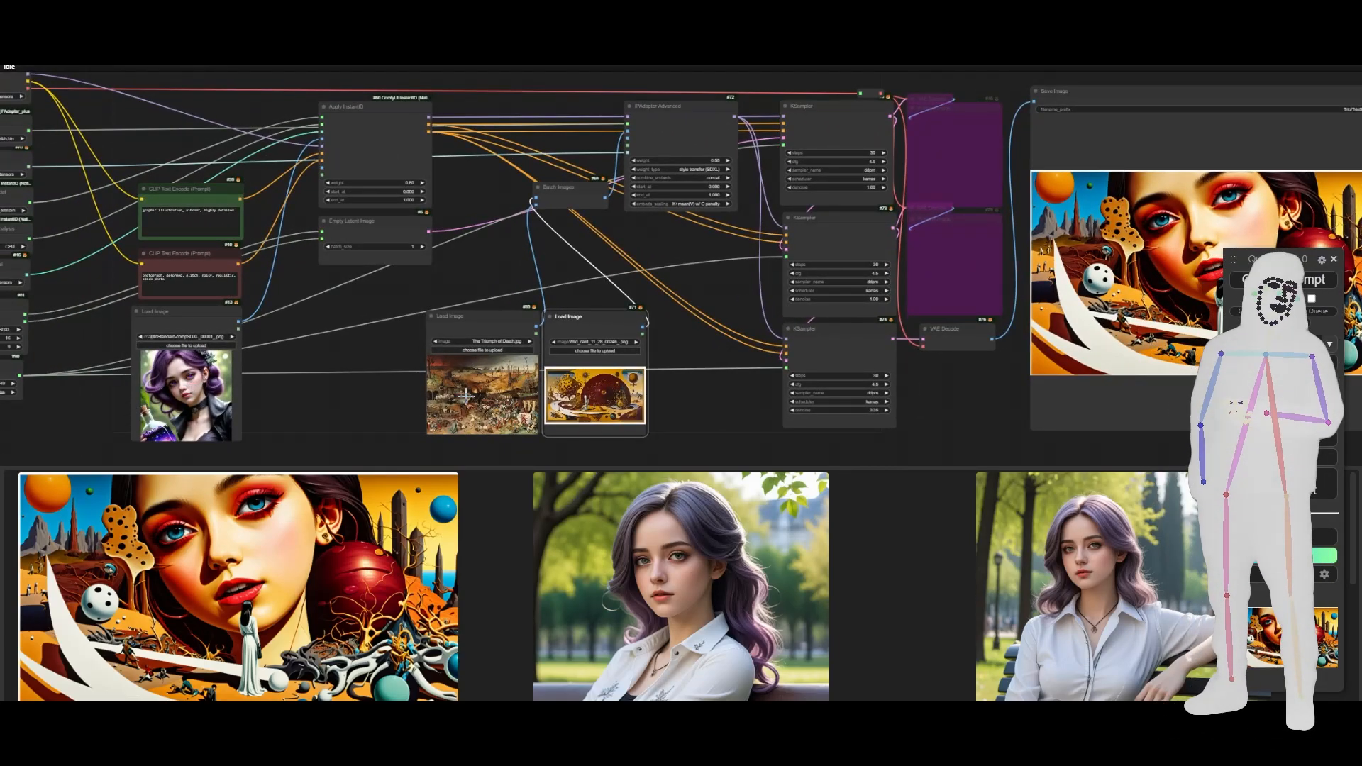
pyautogui.moveTo(982, 392); pyautogui.dragTo(864, 391)
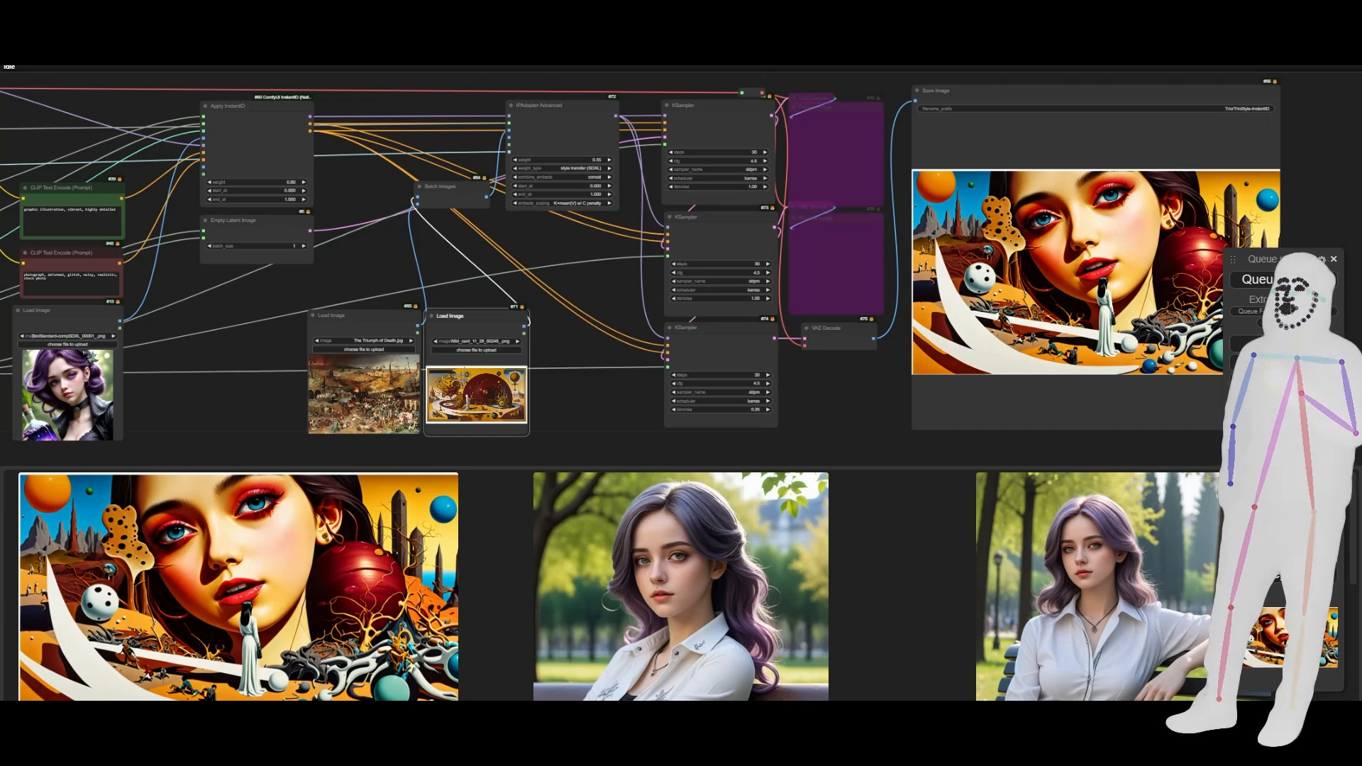
pyautogui.scroll(-6, 539, 360)
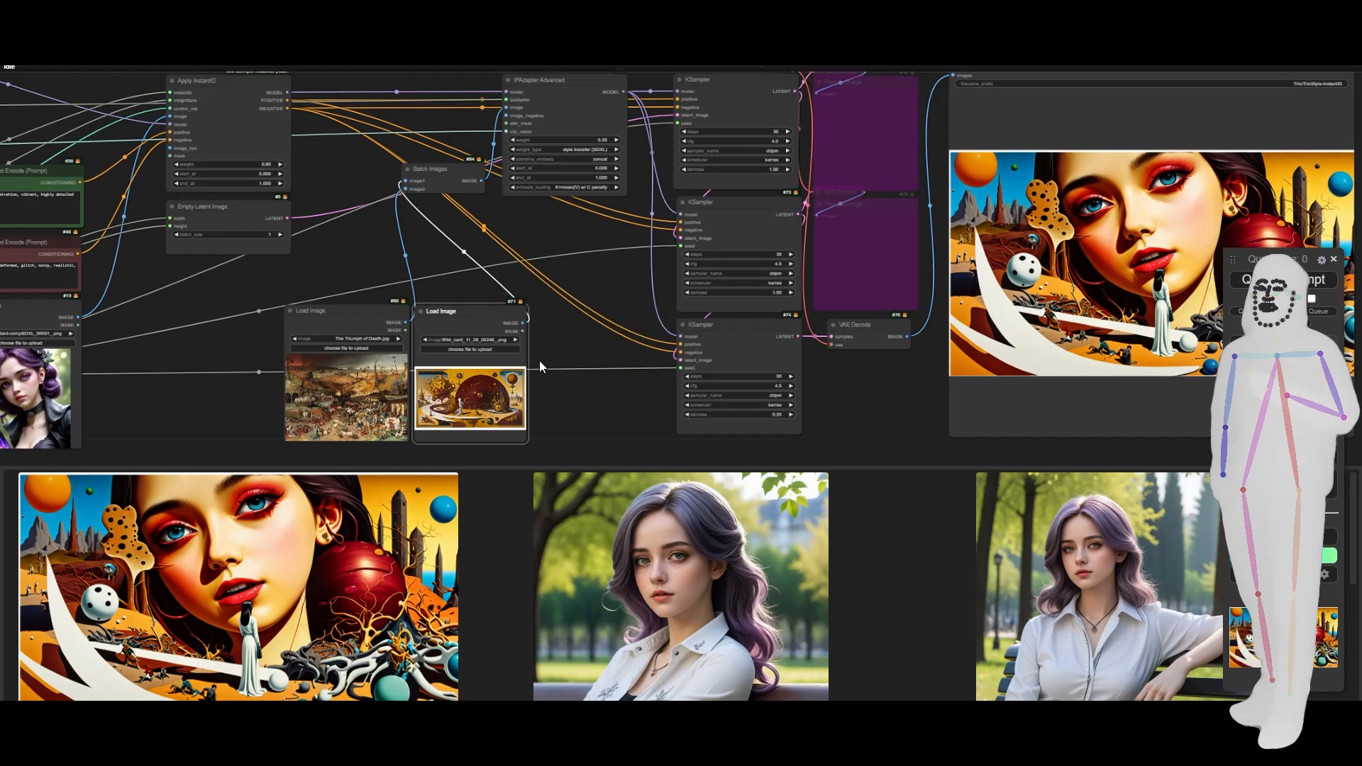
pyautogui.moveTo(506, 407); pyautogui.dragTo(645, 413)
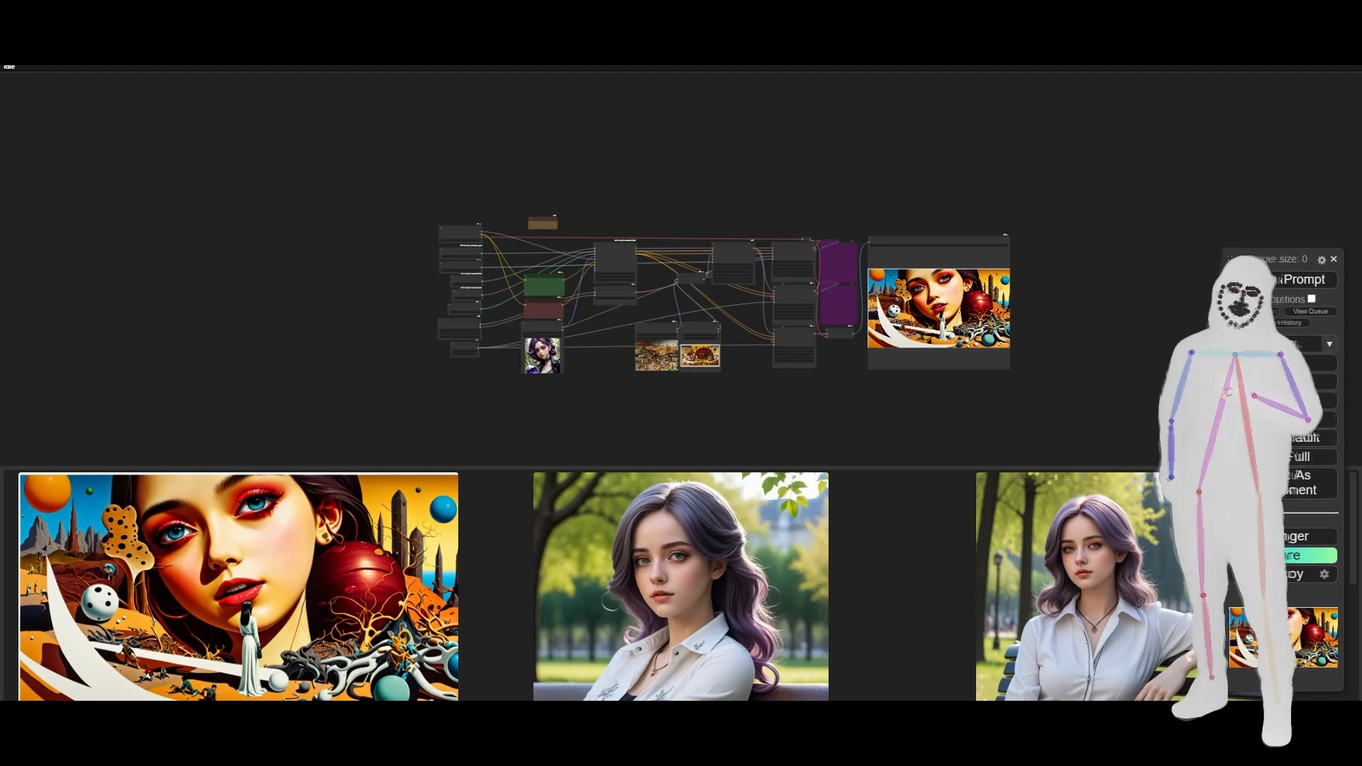
# - Load the TrioZero.json workflow from the Trio-TripleLatent-Pack V7 folder into ComfyUI
pyautogui.click(1313, 16)
pyautogui.click(1163, 354)
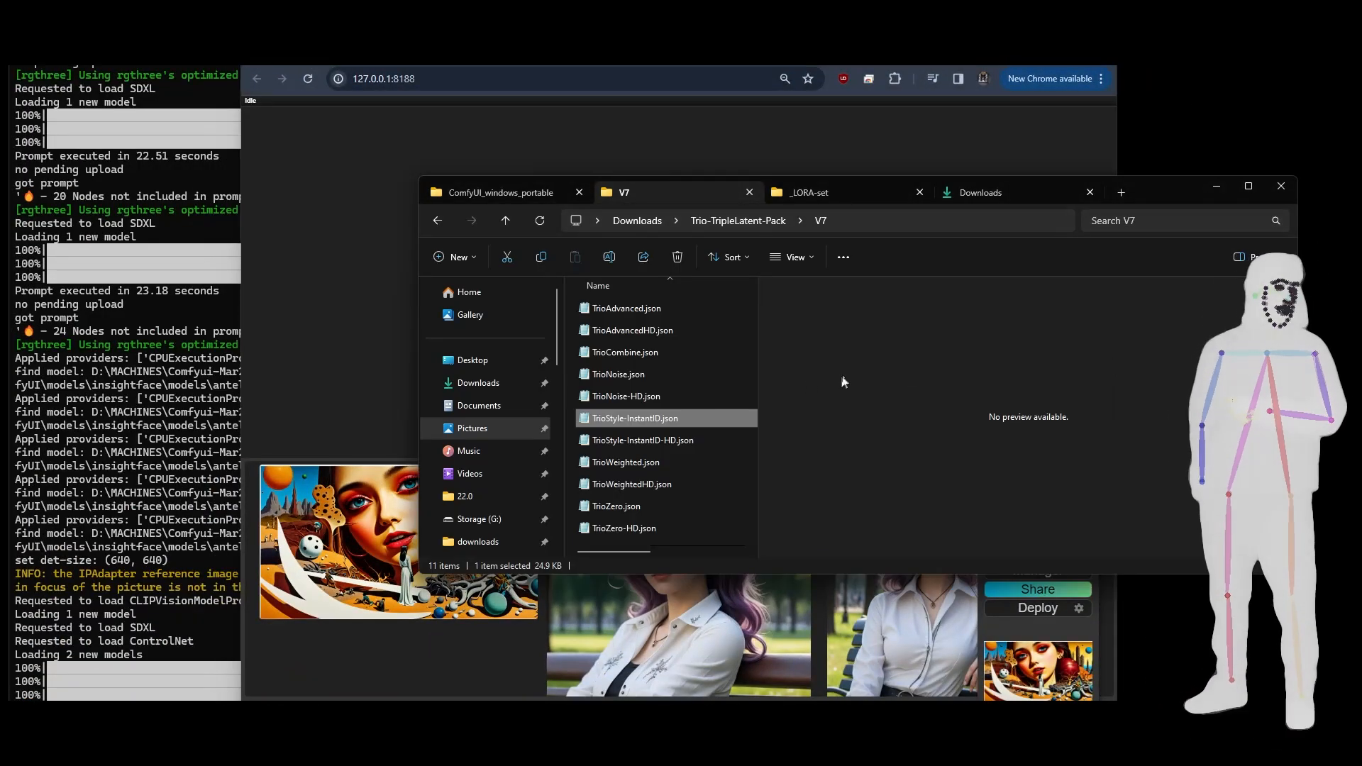
pyautogui.click(628, 507)
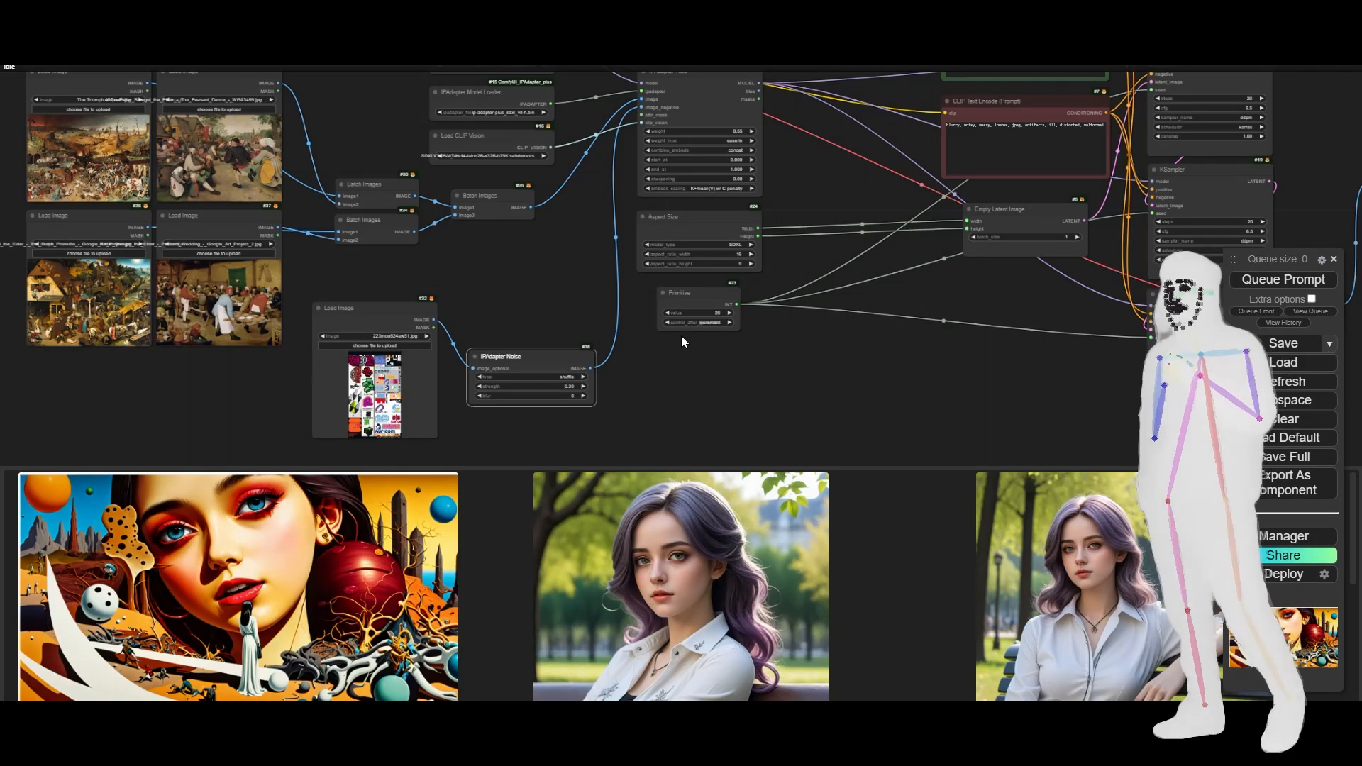
# - Move the IPAdapter Noise node up so it sits beside the Load Image node that feeds it
pyautogui.moveTo(524, 359); pyautogui.dragTo(504, 230)
pyautogui.scroll(-3, 488, 313)
pyautogui.scroll(9, 488, 313)
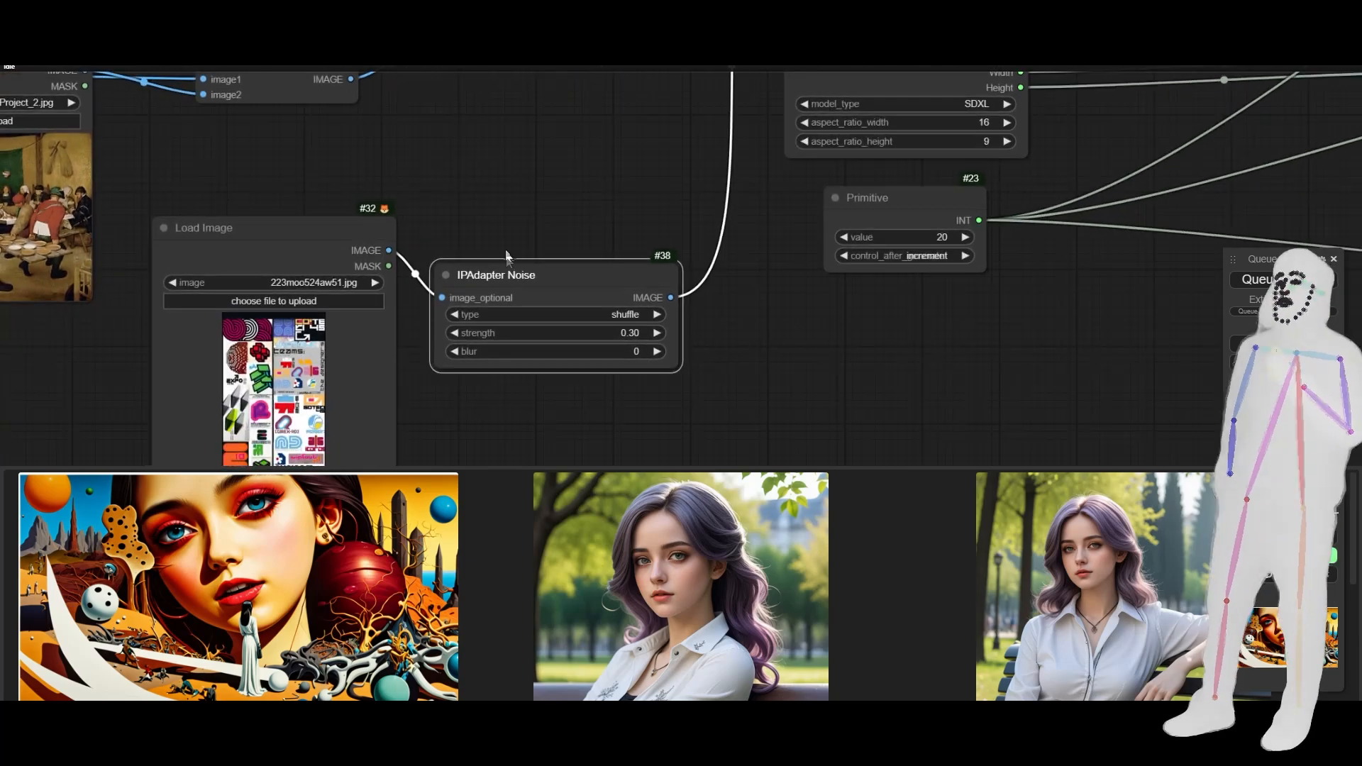
pyautogui.moveTo(521, 279); pyautogui.dragTo(504, 233)
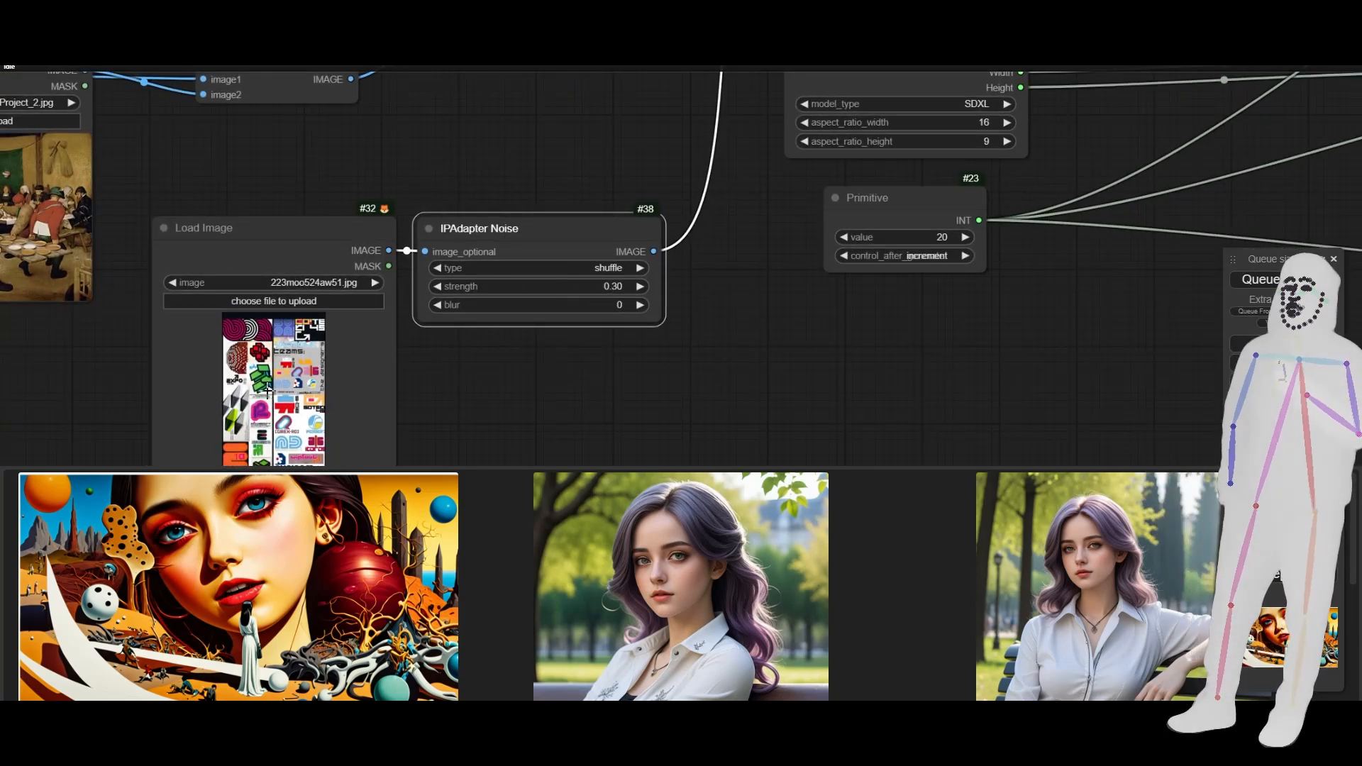
# - Connect the Peasant Wedding image output to IPAdapter Noise's image_optional input and delete the Load Image node holding 223moo524aw51.jpg
pyautogui.moveTo(432, 392); pyautogui.dragTo(630, 381)
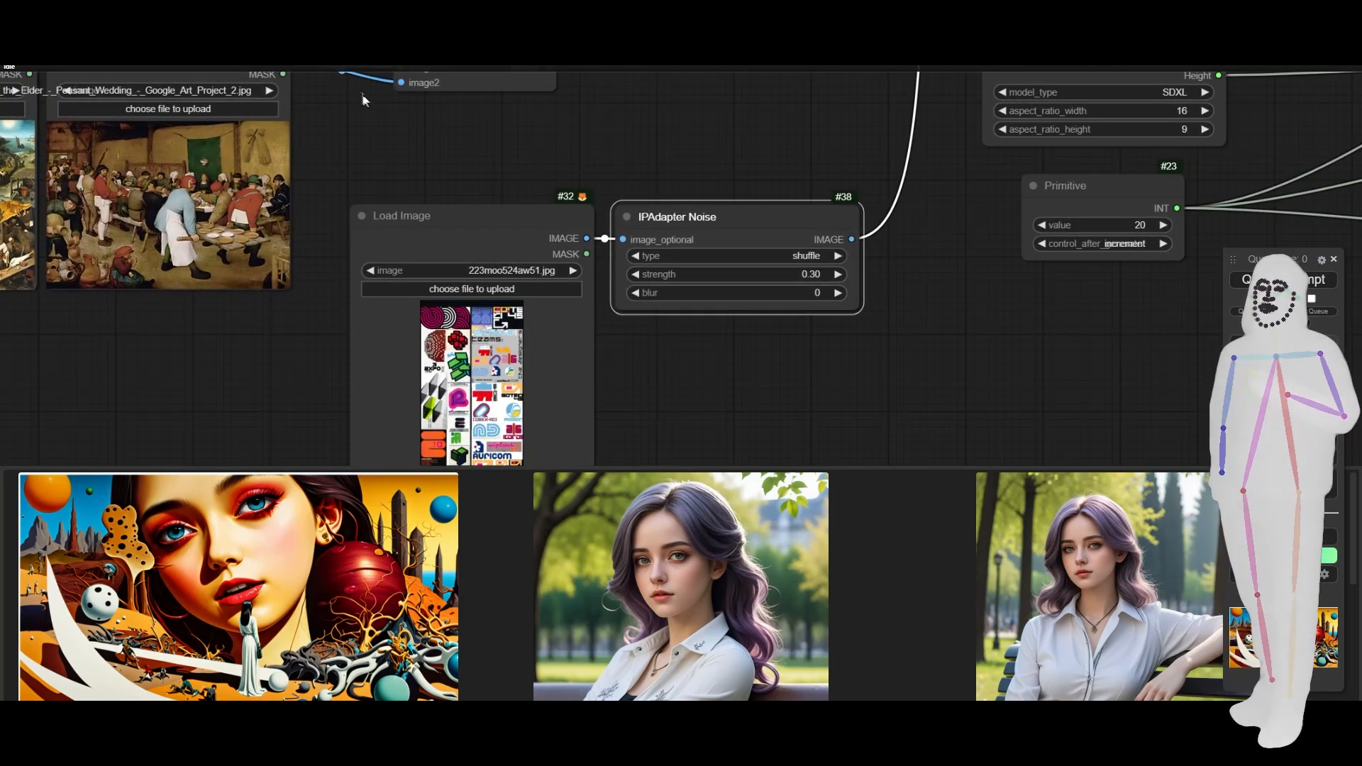
pyautogui.moveTo(363, 100); pyautogui.dragTo(356, 168)
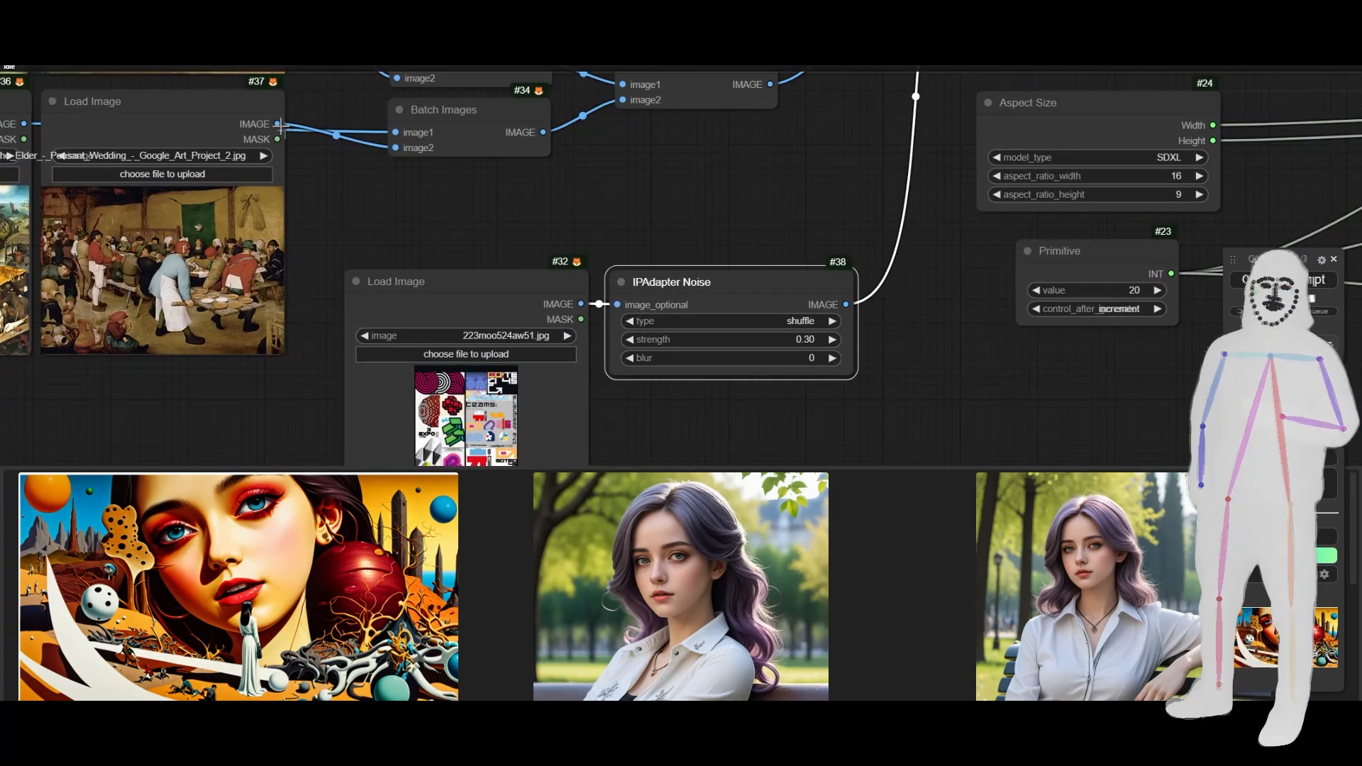
pyautogui.moveTo(278, 124); pyautogui.dragTo(618, 304)
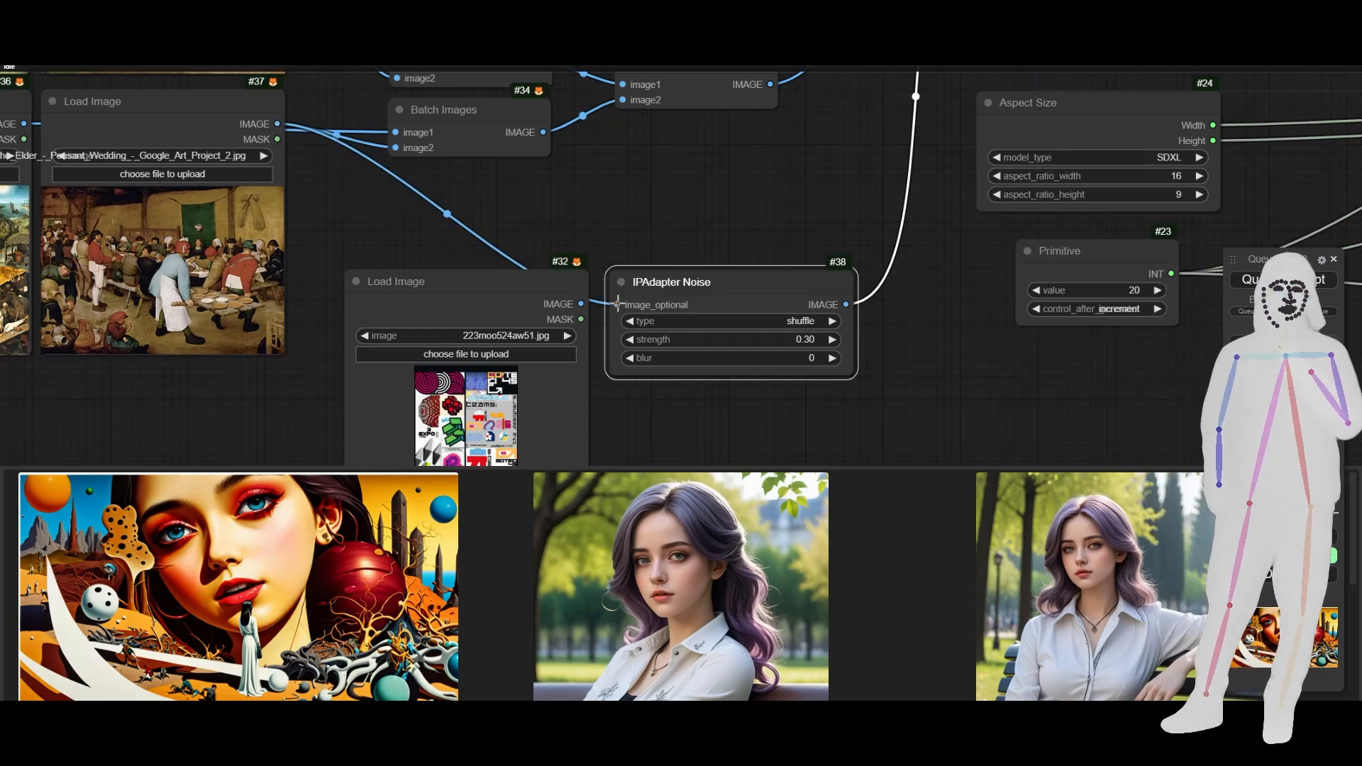
pyautogui.click(430, 304)
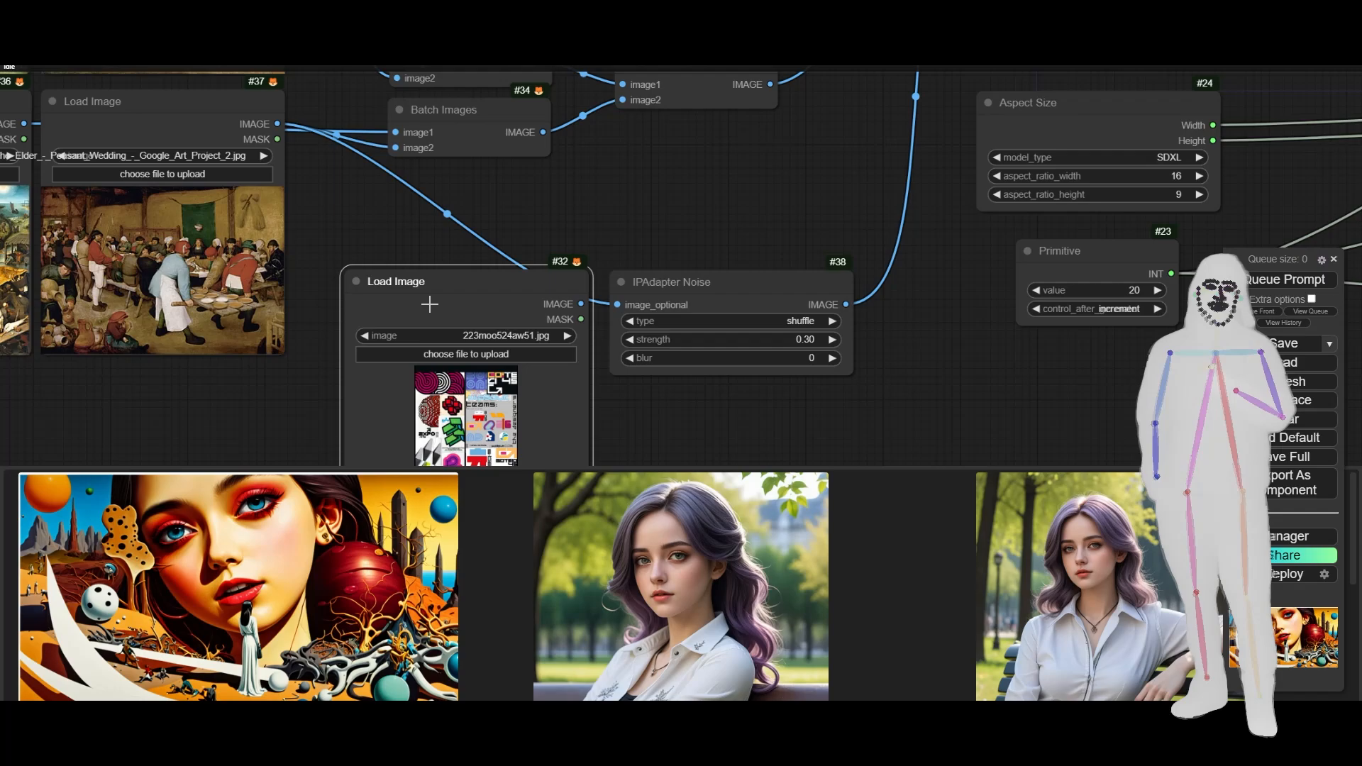
pyautogui.press('Delete')
# - Examine the four reference paintings in the Load Image nodes and how they feed the Batch Images and IPAdapter Noise nodes
pyautogui.scroll(-6, 425, 405)
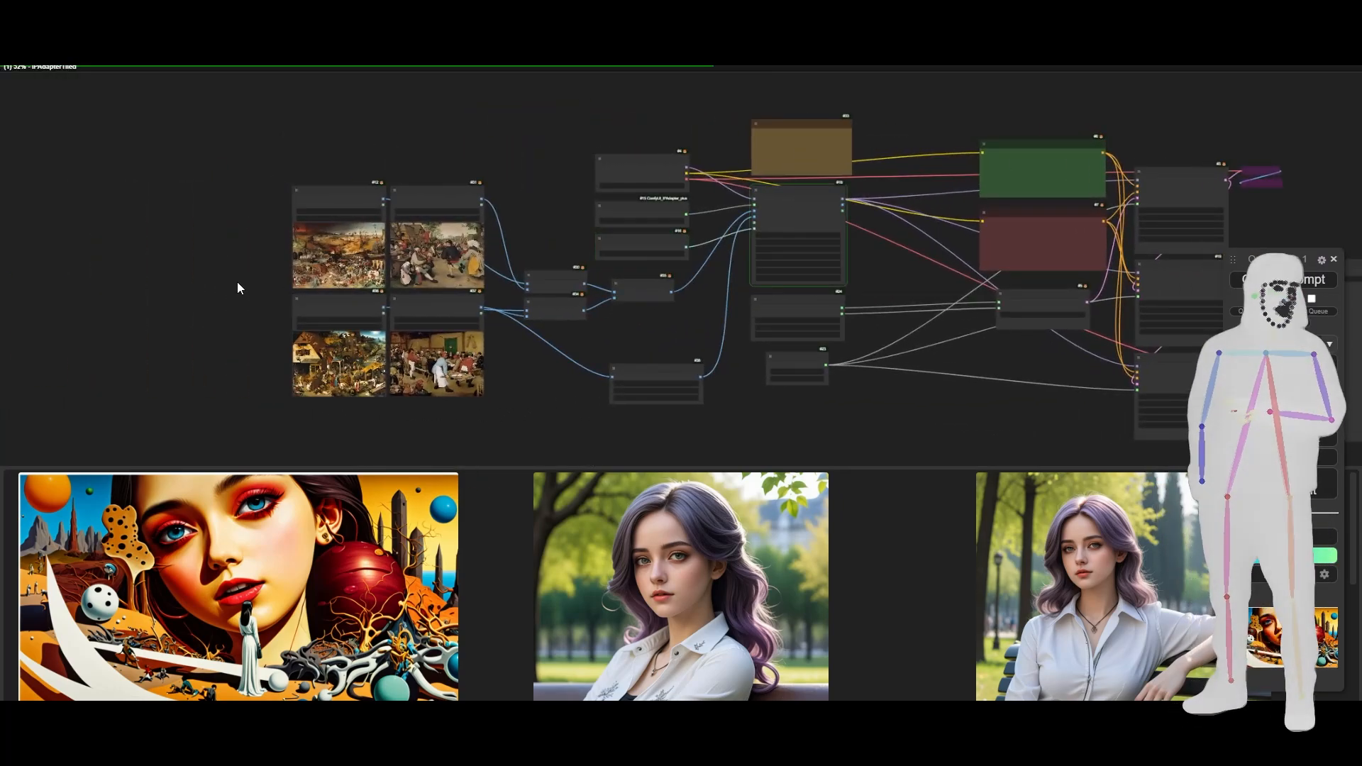
pyautogui.scroll(7, 237, 282)
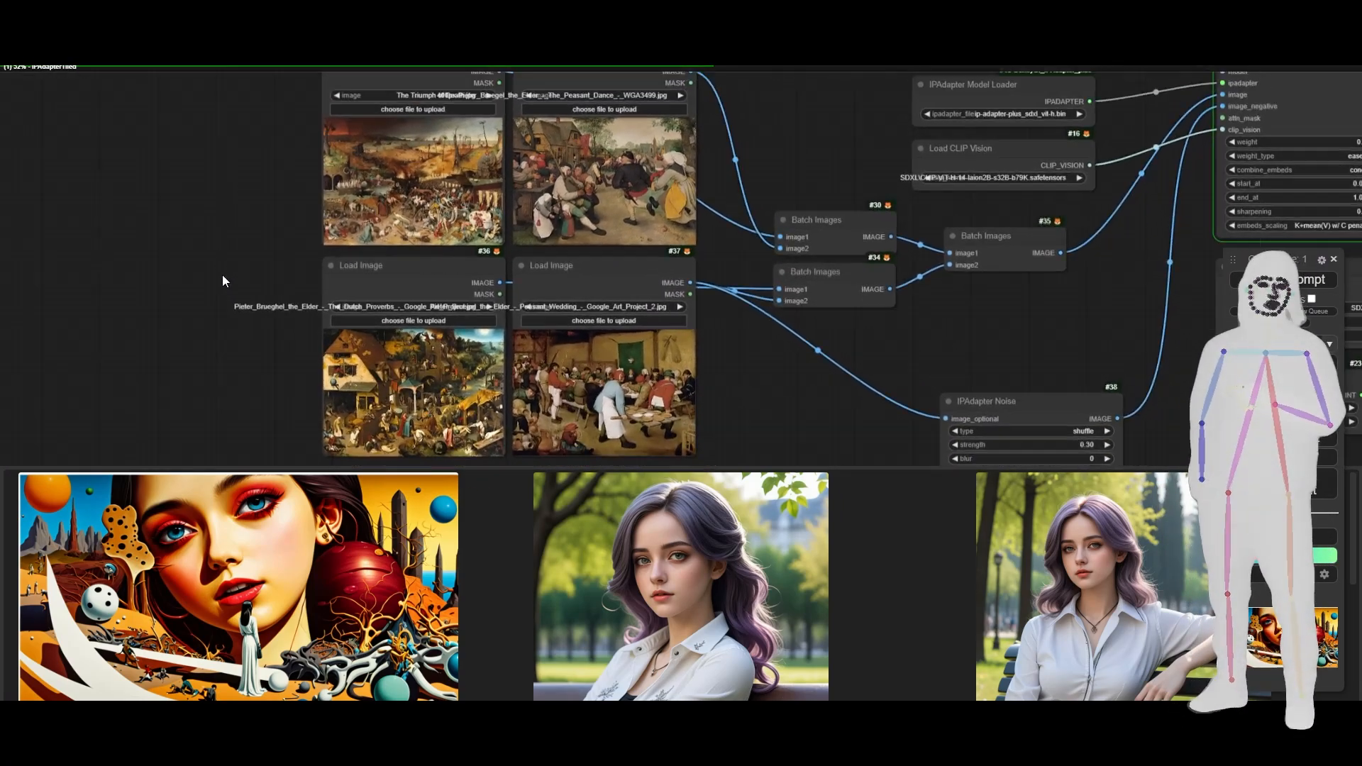
pyautogui.moveTo(222, 274); pyautogui.dragTo(225, 275)
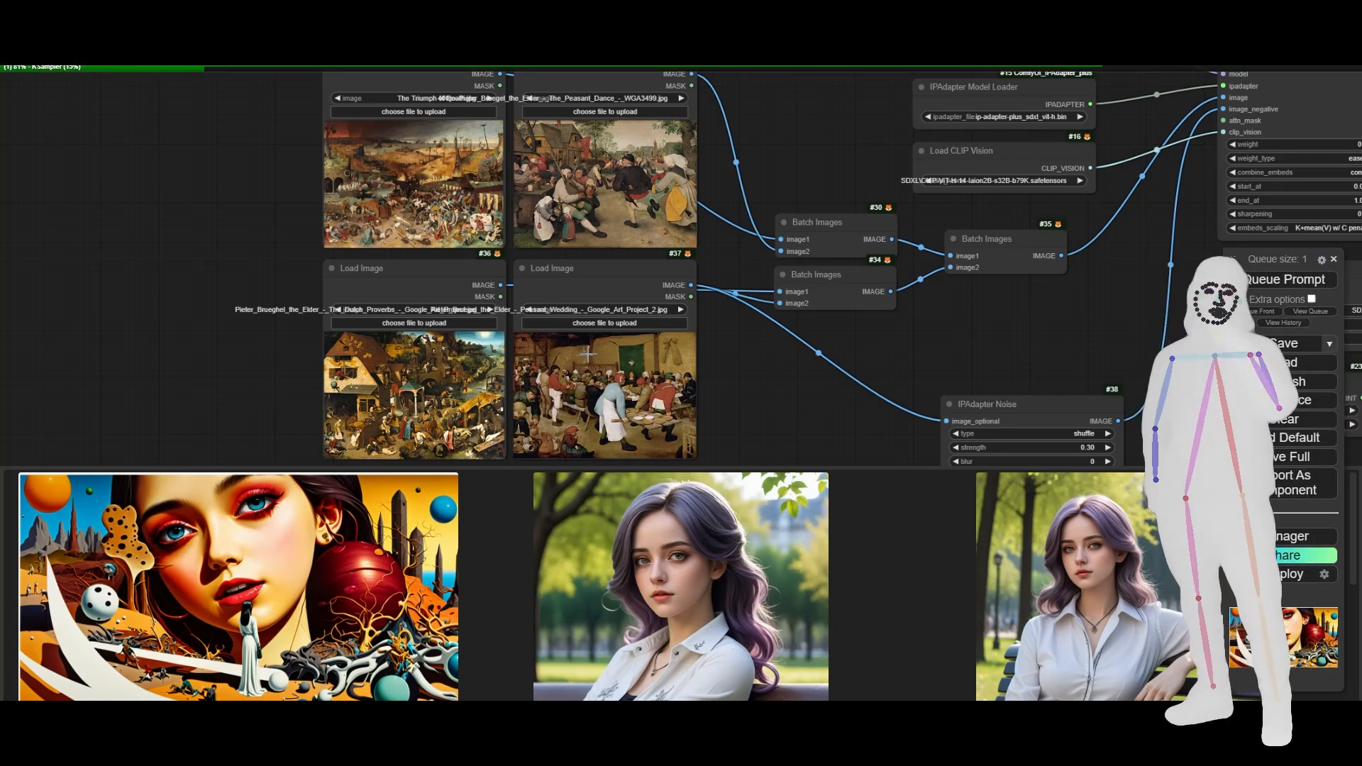
pyautogui.scroll(1, 300, 275)
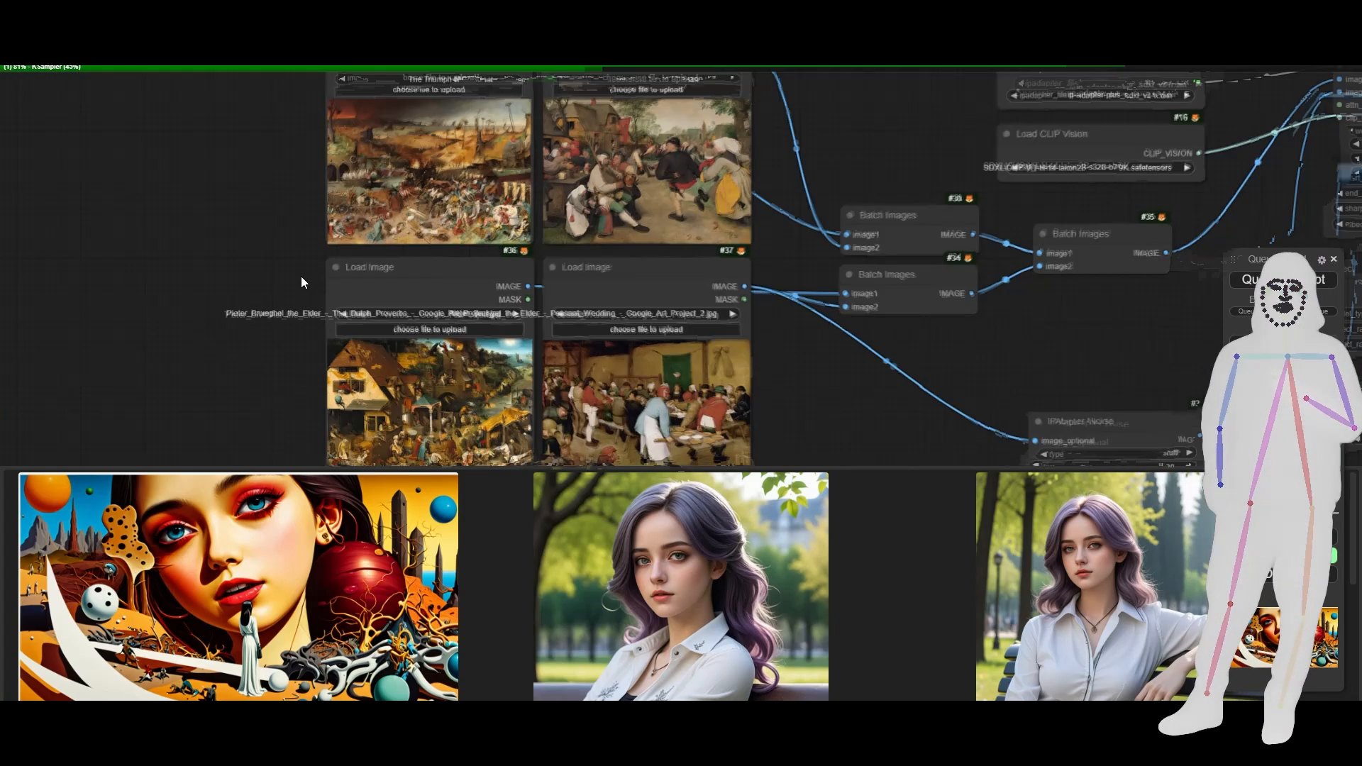
pyautogui.scroll(-2, 301, 275)
pyautogui.scroll(1, 300, 276)
pyautogui.scroll(7, 310, 402)
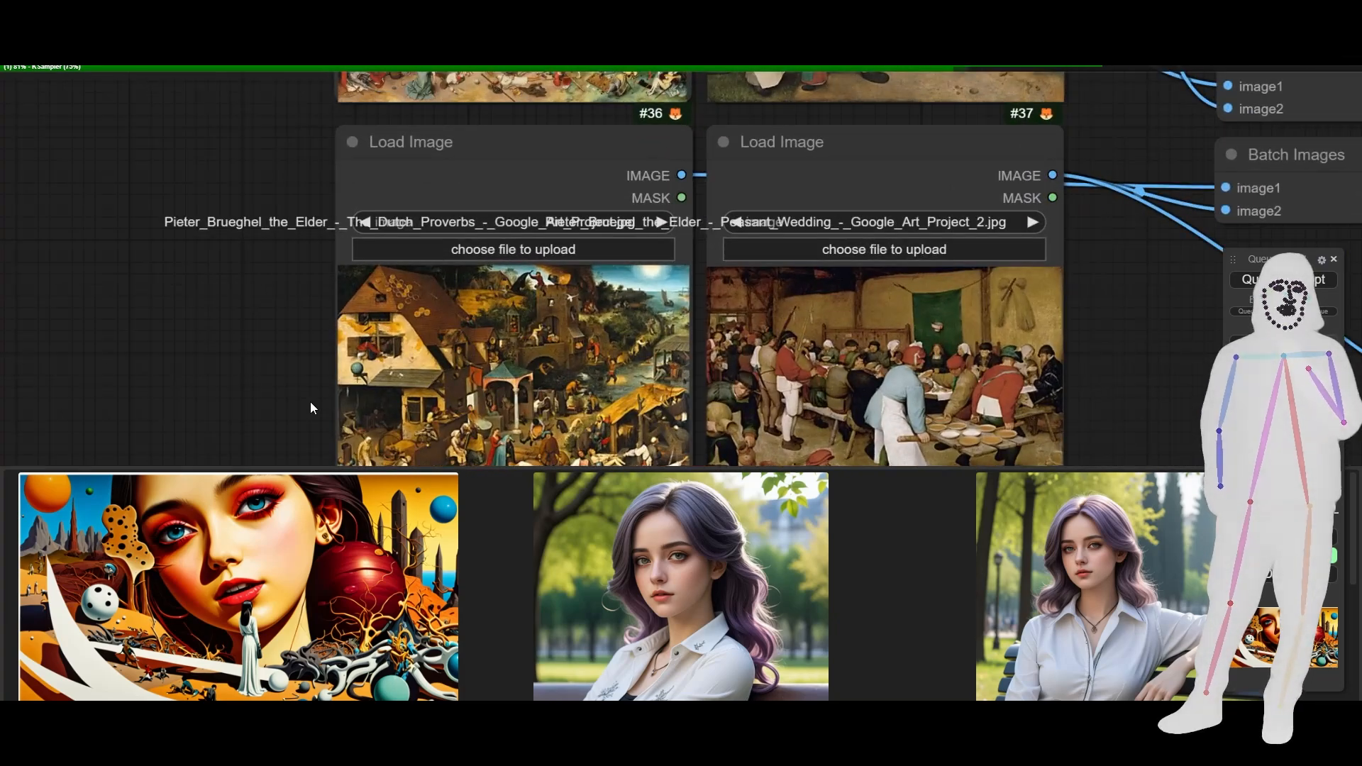
pyautogui.moveTo(310, 401); pyautogui.dragTo(181, 323)
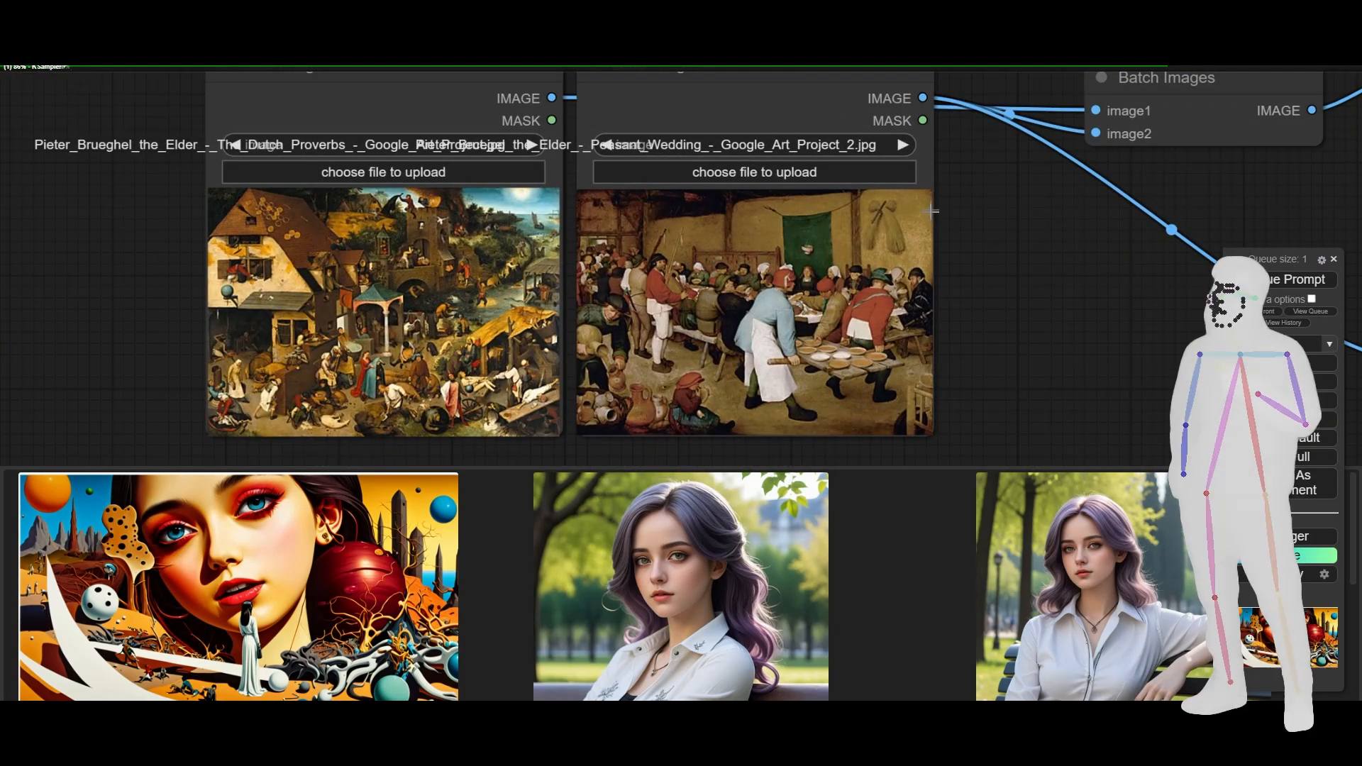
pyautogui.moveTo(946, 154); pyautogui.dragTo(934, 487)
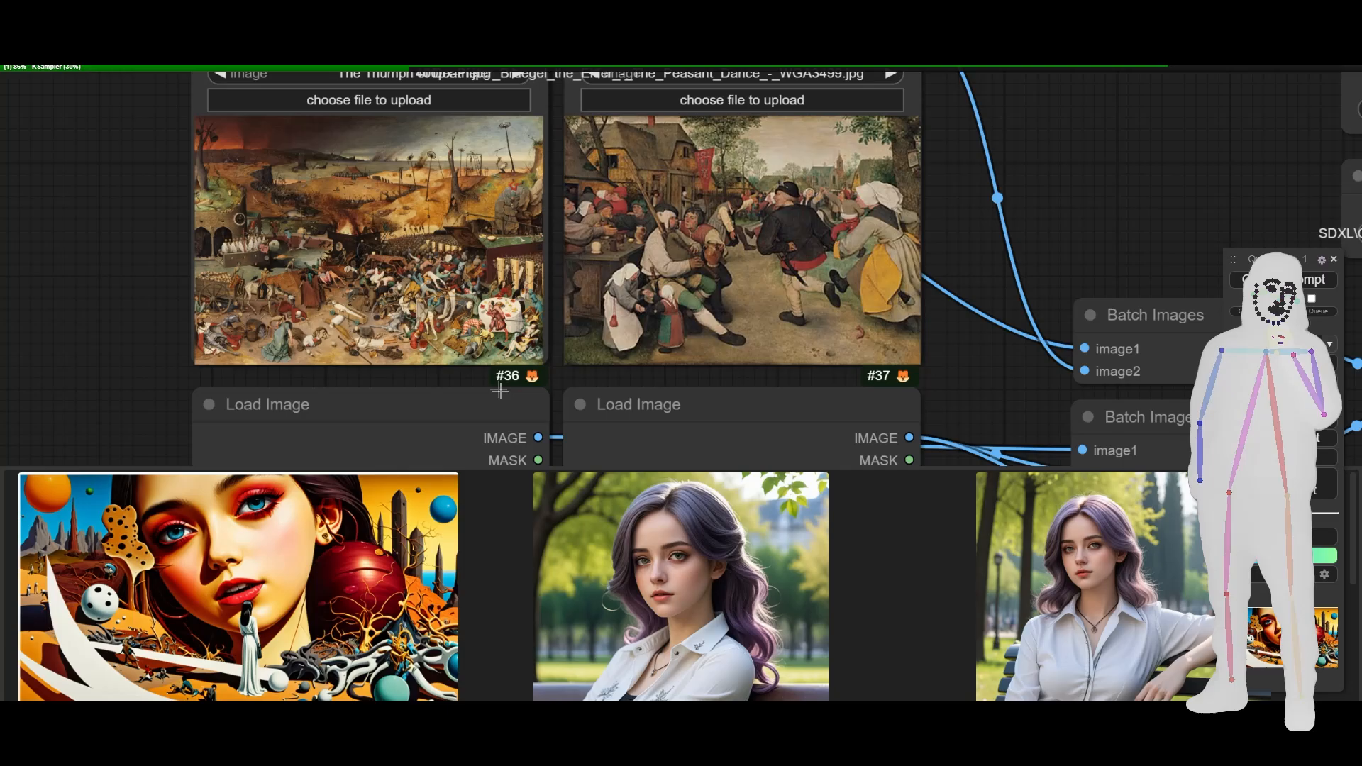
pyautogui.moveTo(149, 253); pyautogui.dragTo(129, 298)
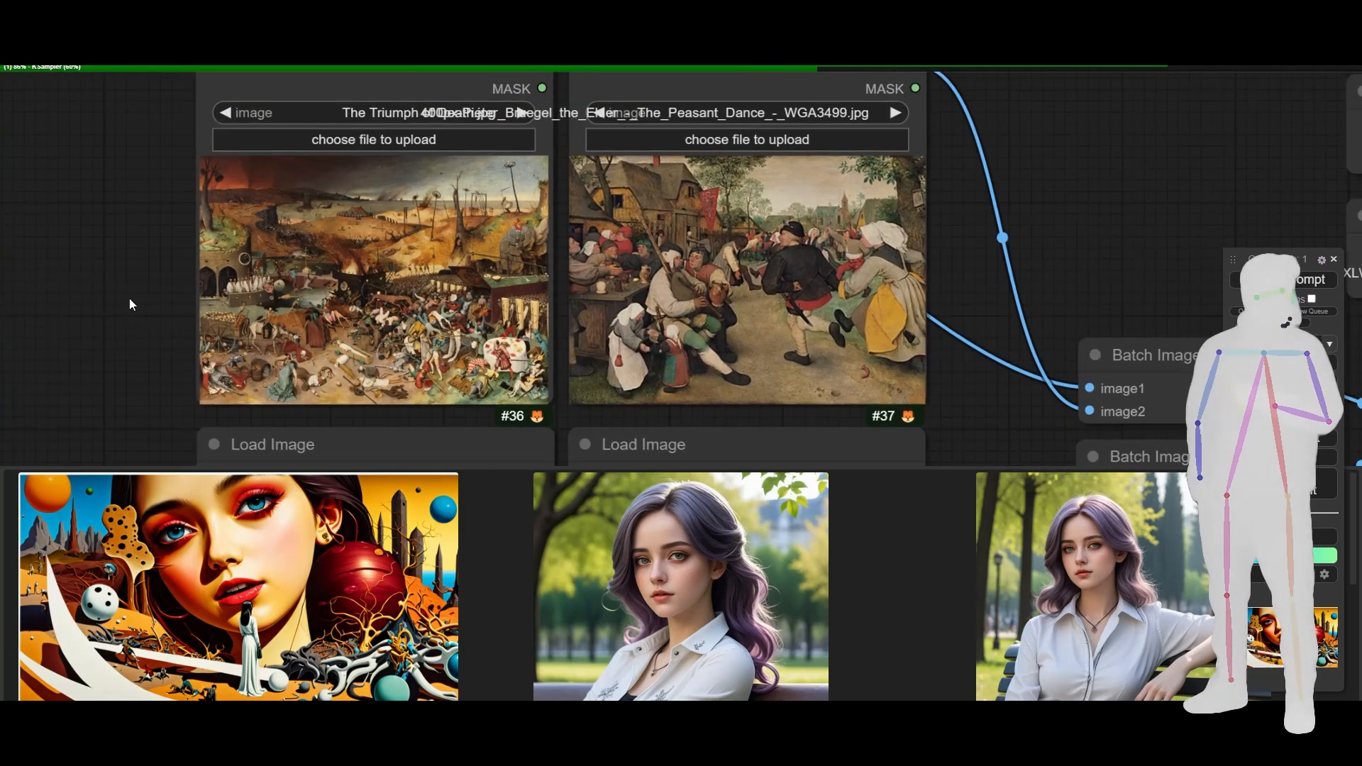
pyautogui.scroll(-10, 56, 293)
pyautogui.scroll(2, 55, 292)
pyautogui.scroll(-3, 55, 293)
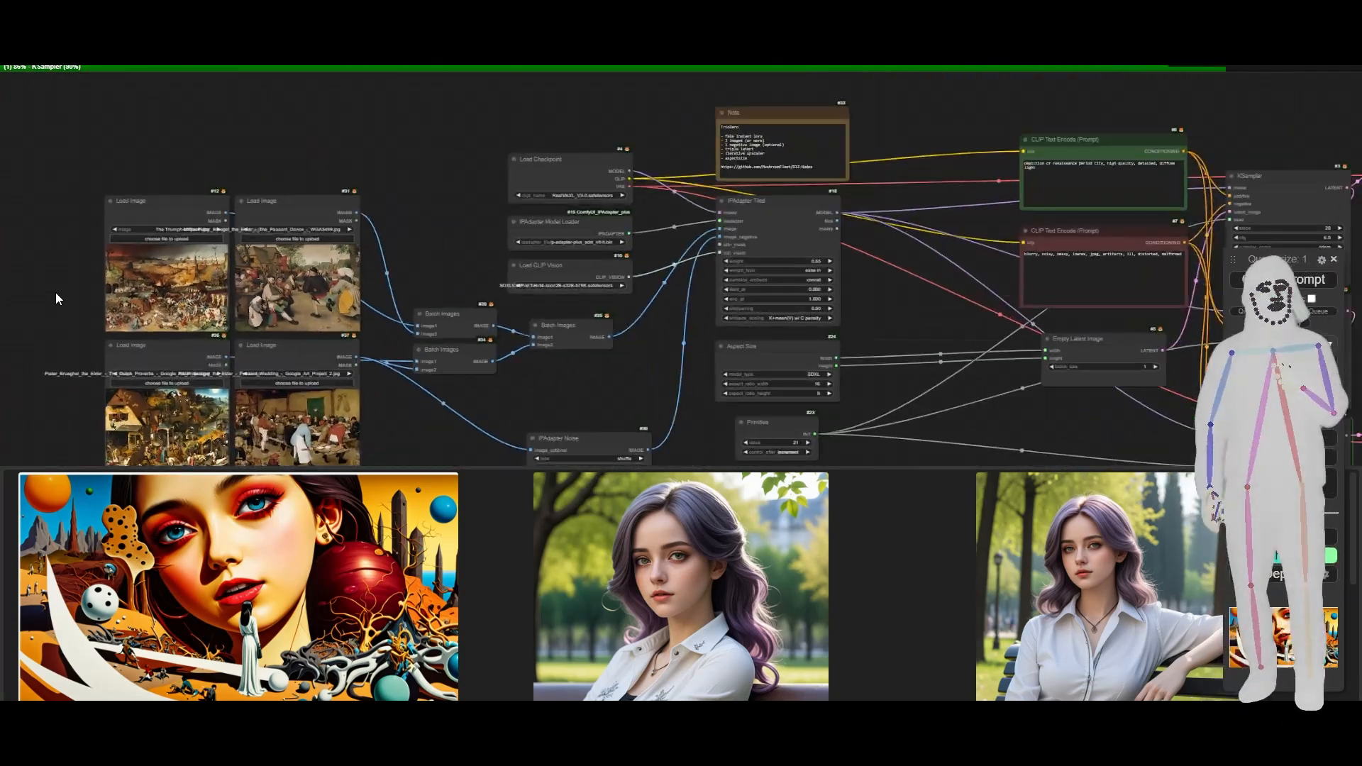
pyautogui.scroll(1, 55, 292)
pyautogui.scroll(-5, 55, 283)
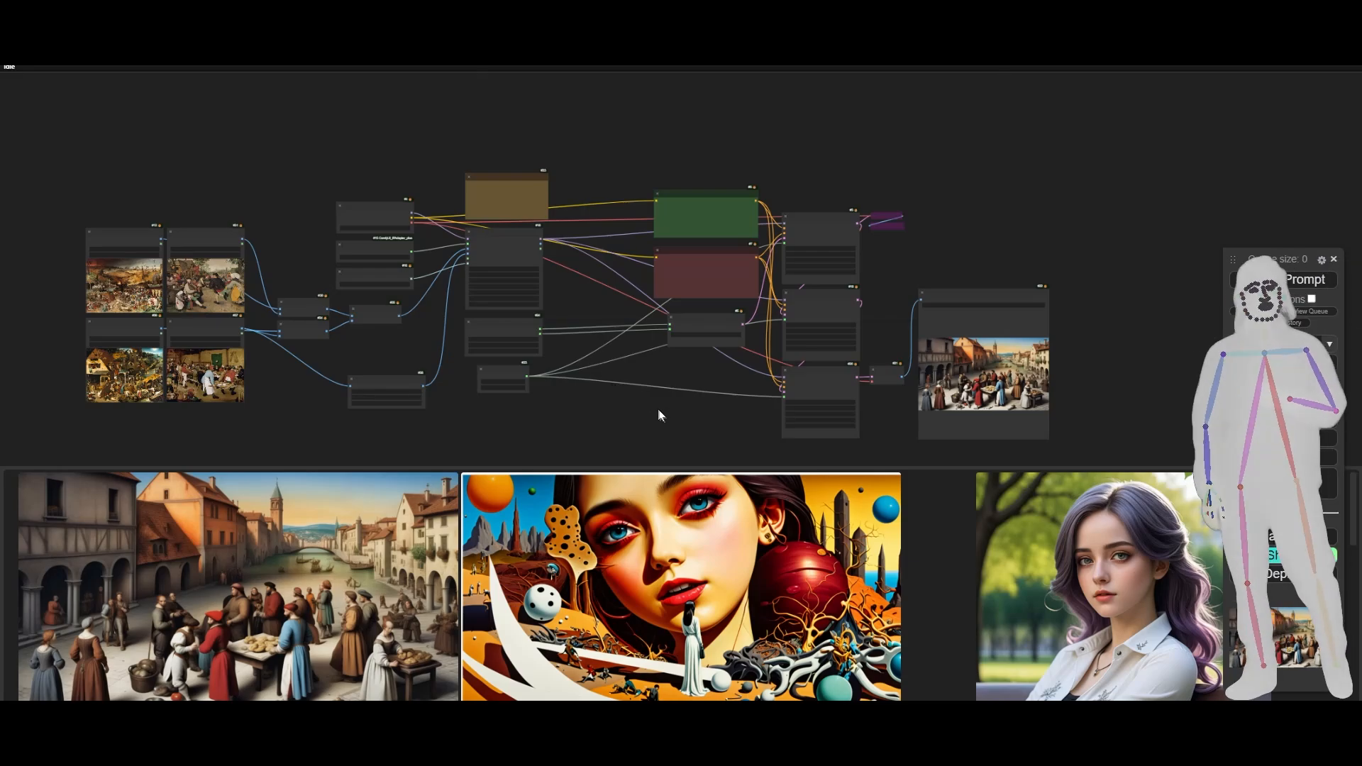
# - Examine the generated renaissance city picture in the Save Image node
pyautogui.moveTo(659, 410); pyautogui.dragTo(411, 329)
pyautogui.scroll(8, 732, 305)
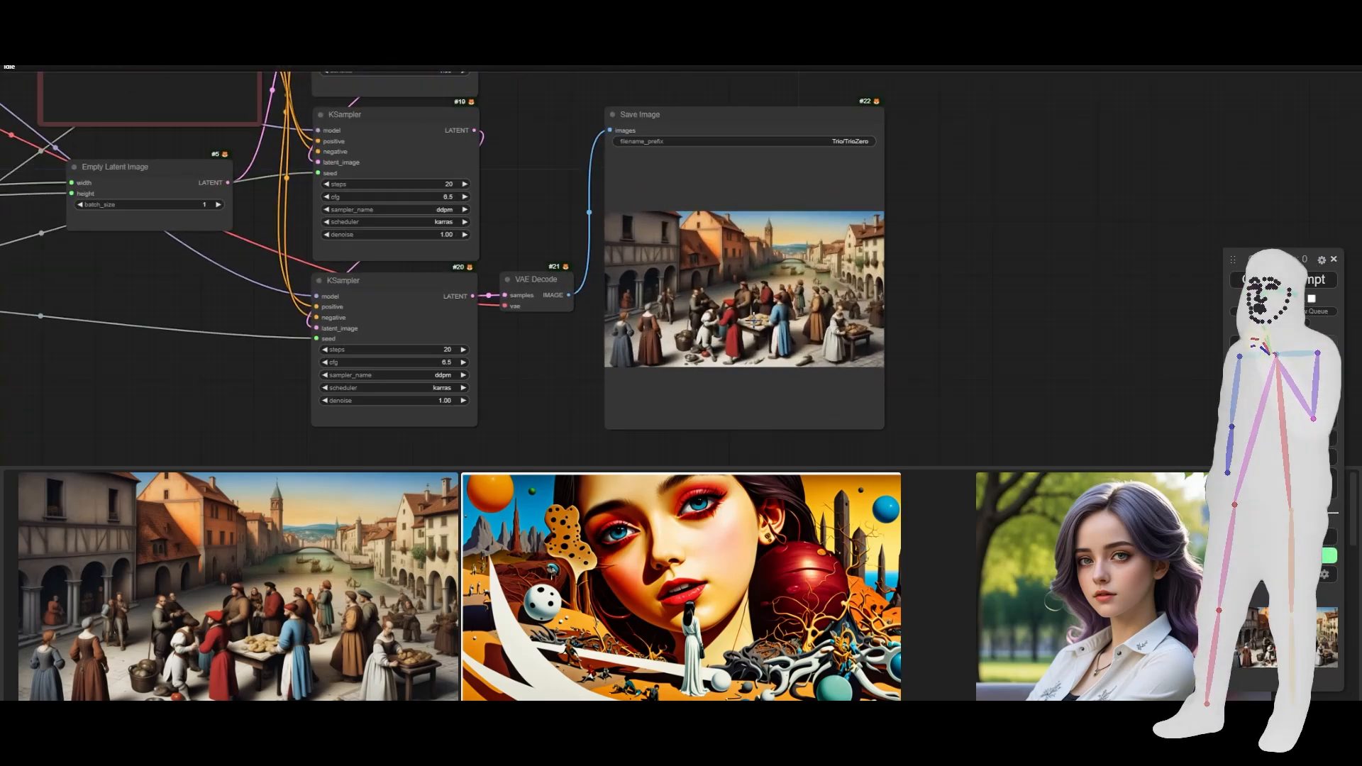
pyautogui.scroll(5, 752, 284)
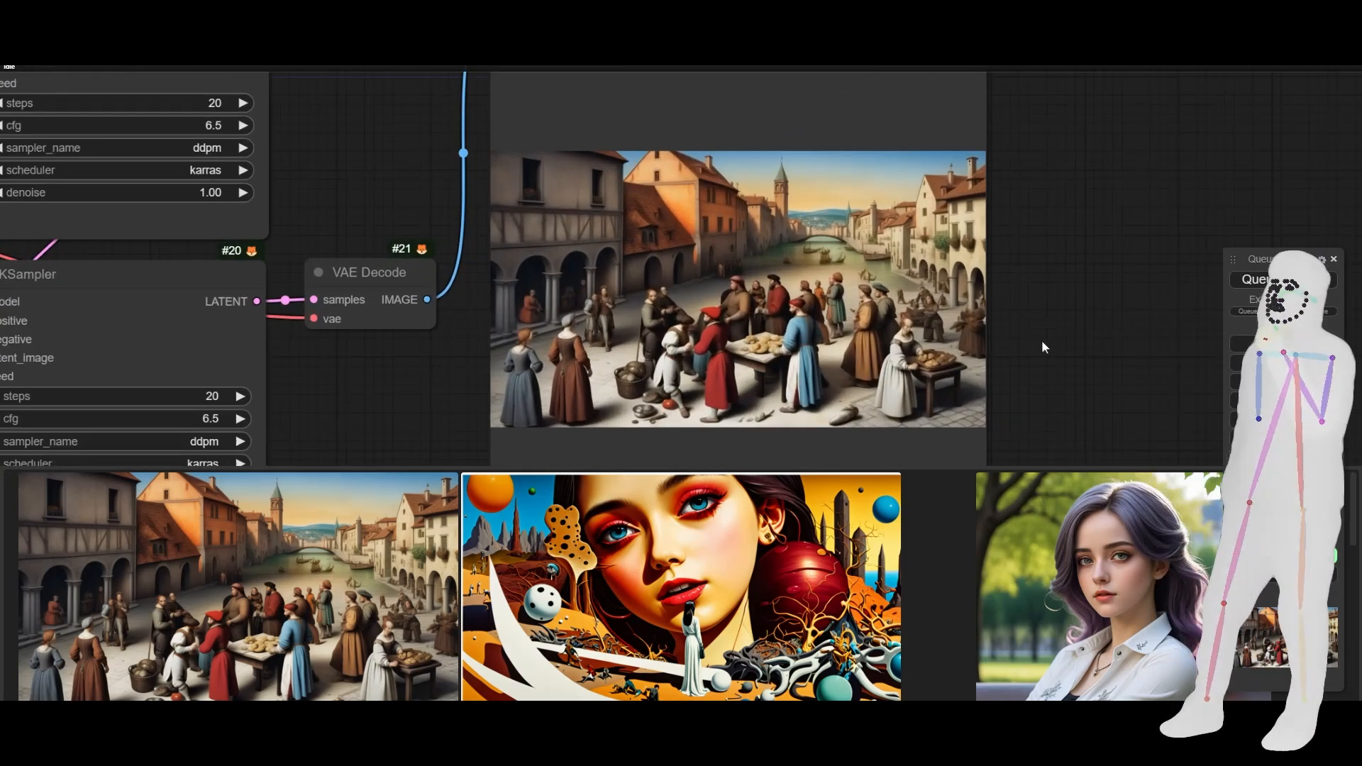
pyautogui.rightClick(1051, 349)
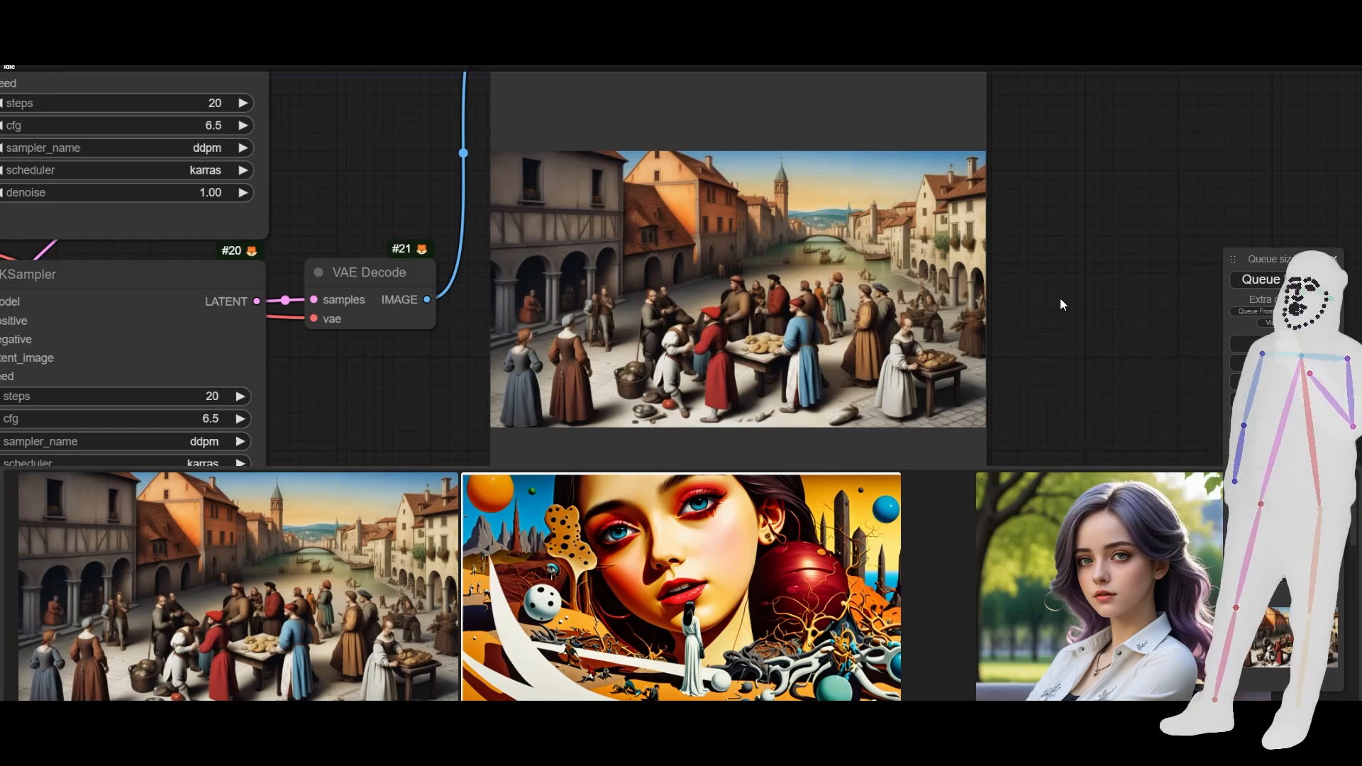
# - Set the IPAdapter Tiled node's weight_type to ease in-out and queue the prompt
pyautogui.scroll(-7, 1036, 355)
pyautogui.moveTo(703, 208); pyautogui.dragTo(721, 359)
pyautogui.moveTo(133, 310); pyautogui.dragTo(558, 318)
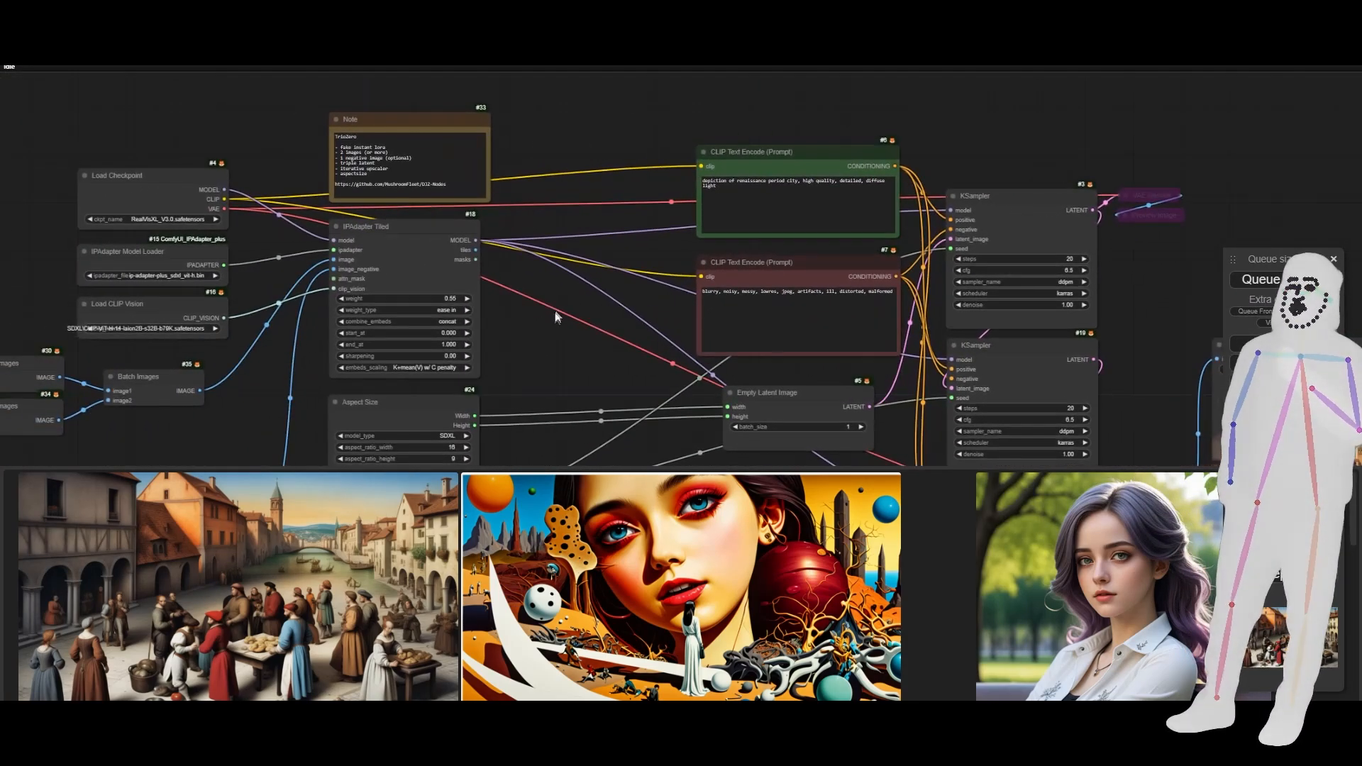
pyautogui.scroll(7, 529, 318)
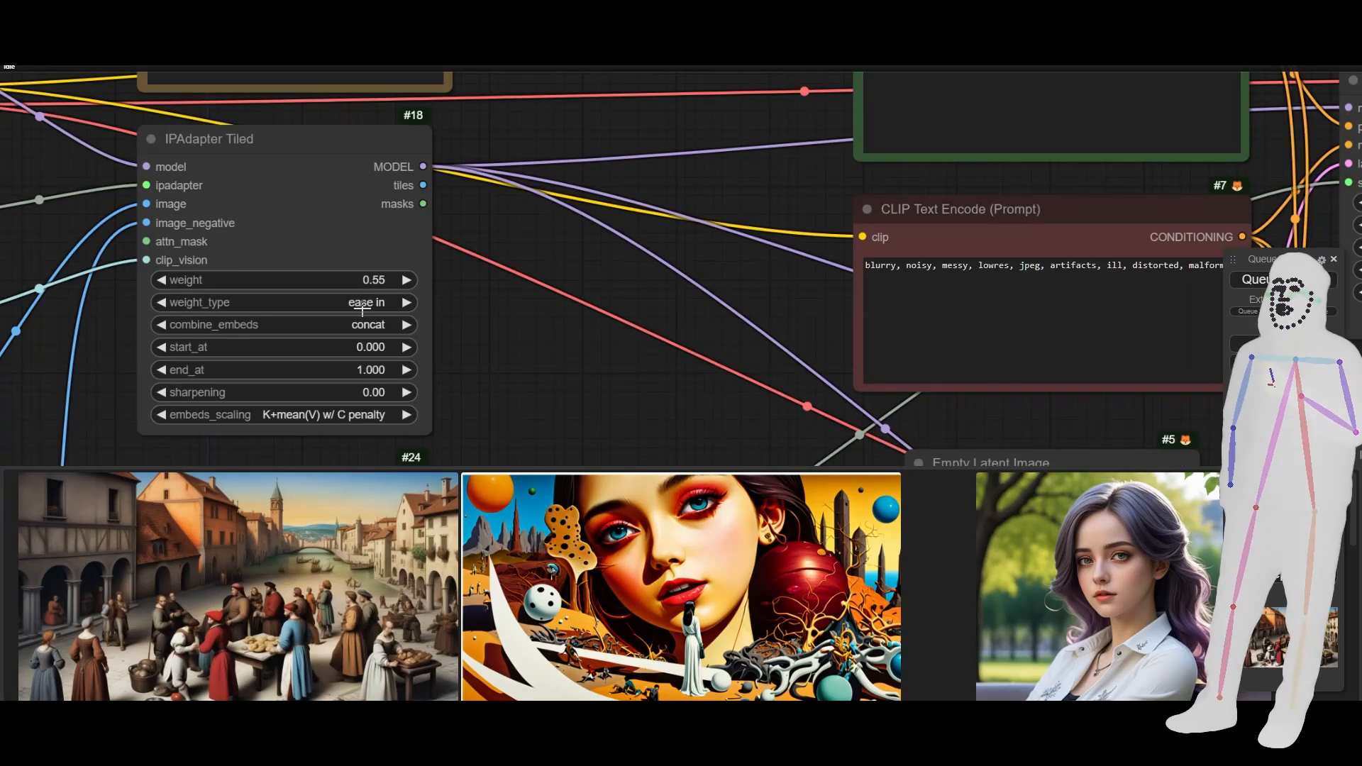
pyautogui.click(363, 305)
pyautogui.click(381, 356)
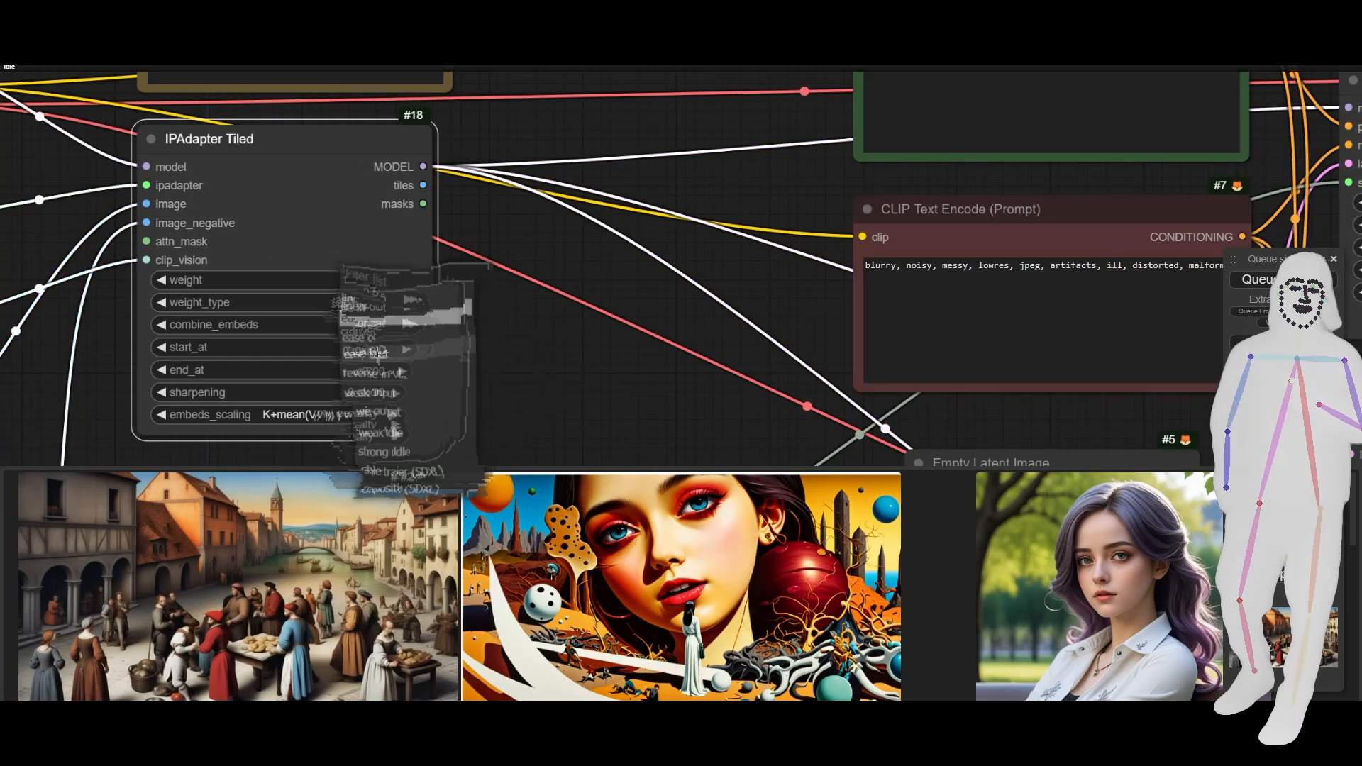
pyautogui.click(1243, 277)
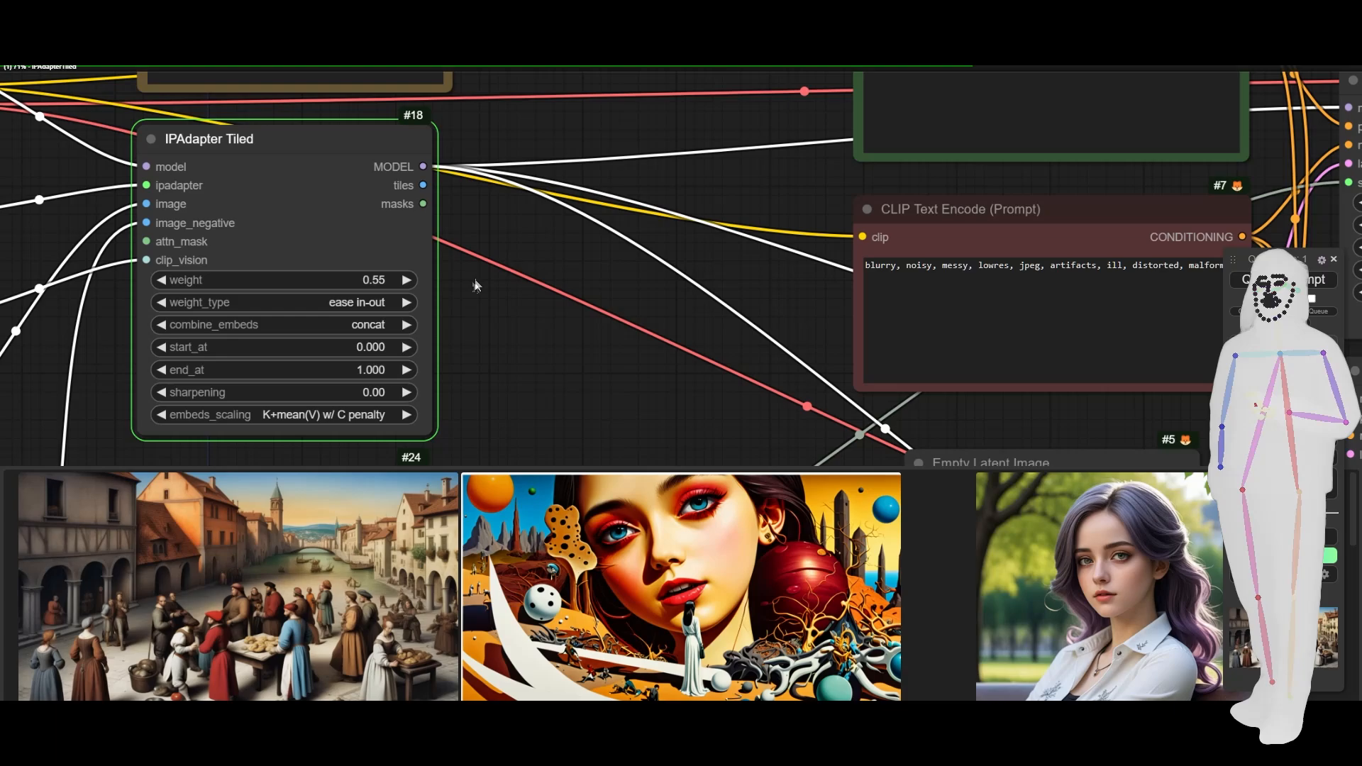
# - Set the IPAdapter Tiled node's weight_type to style transfer (SDXL) and raise its weight by one increment
pyautogui.scroll(-10, 475, 285)
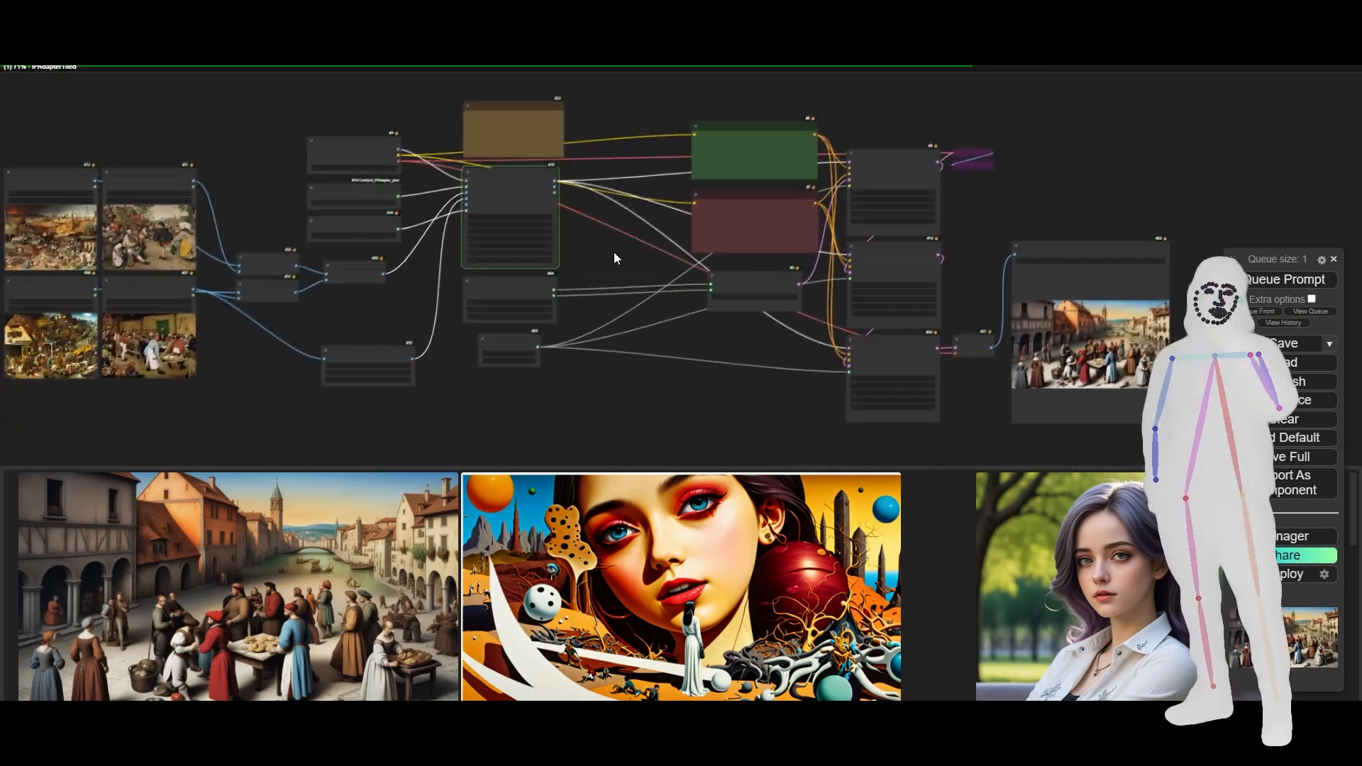
pyautogui.moveTo(615, 253); pyautogui.dragTo(634, 276)
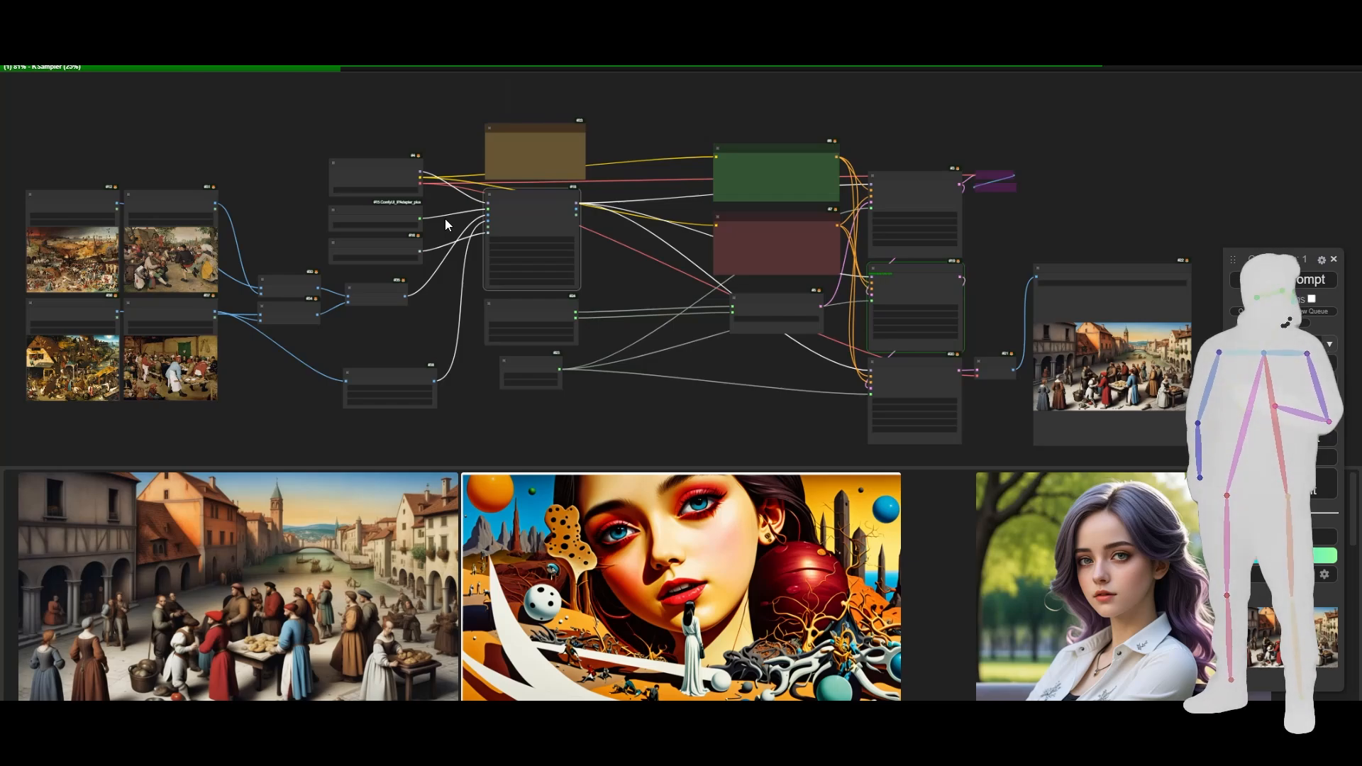
pyautogui.scroll(2, 444, 218)
pyautogui.scroll(5, 445, 218)
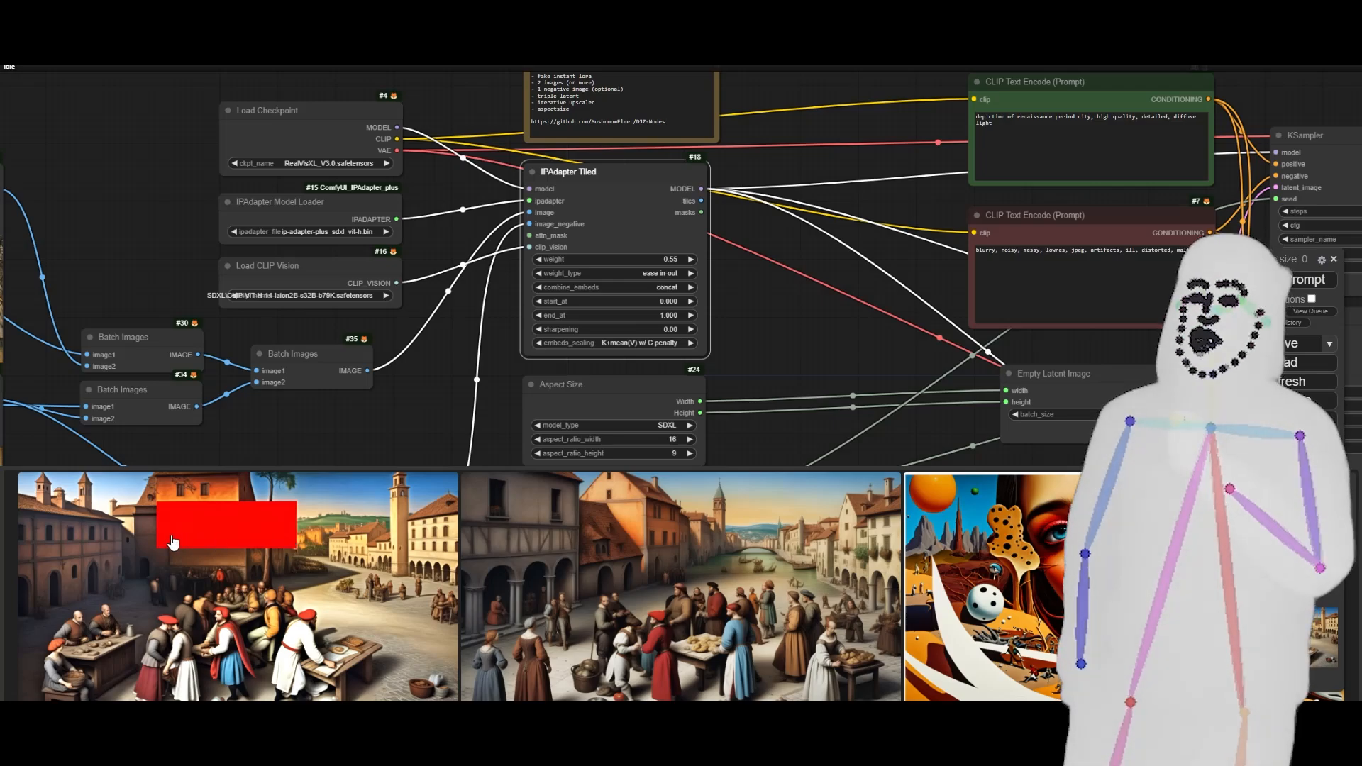
pyautogui.click(690, 273)
pyautogui.click(690, 273)
pyautogui.click(690, 273)
pyautogui.click(690, 274)
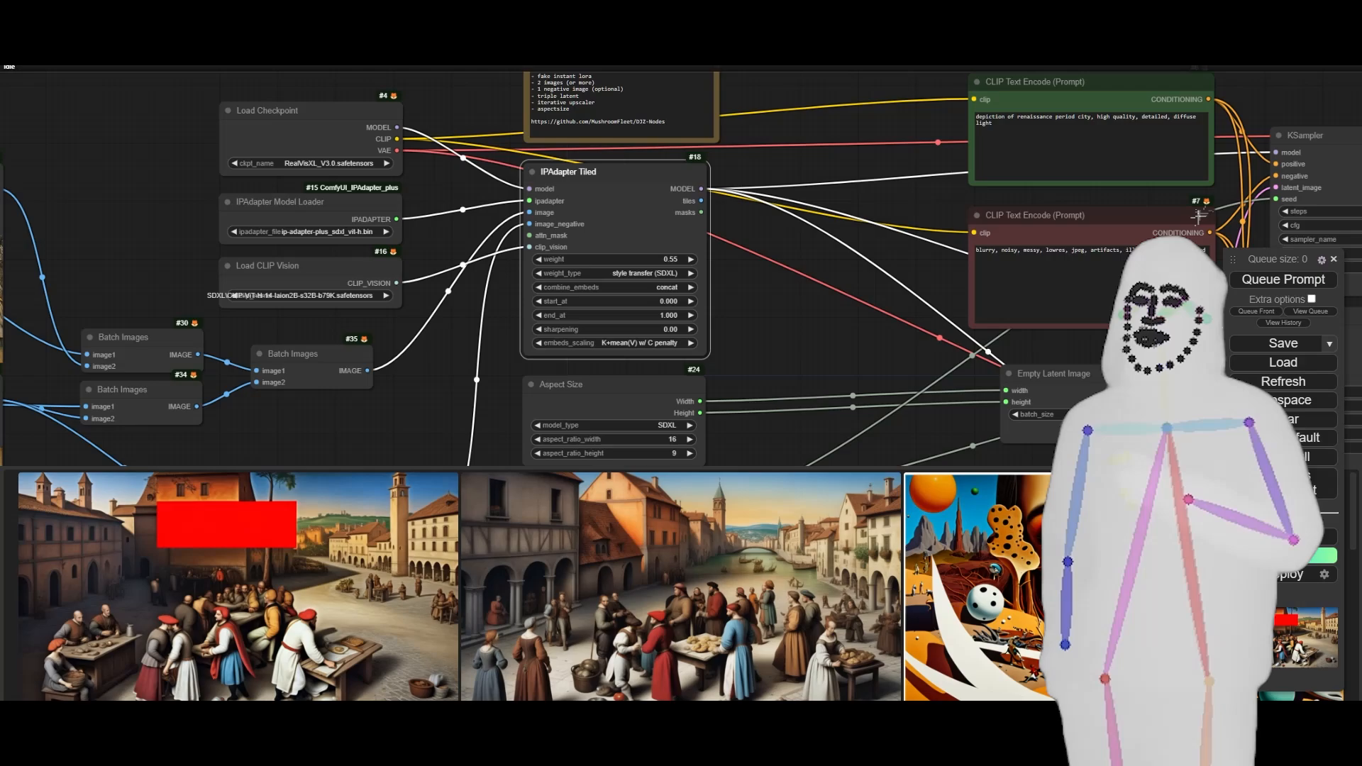
pyautogui.click(690, 259)
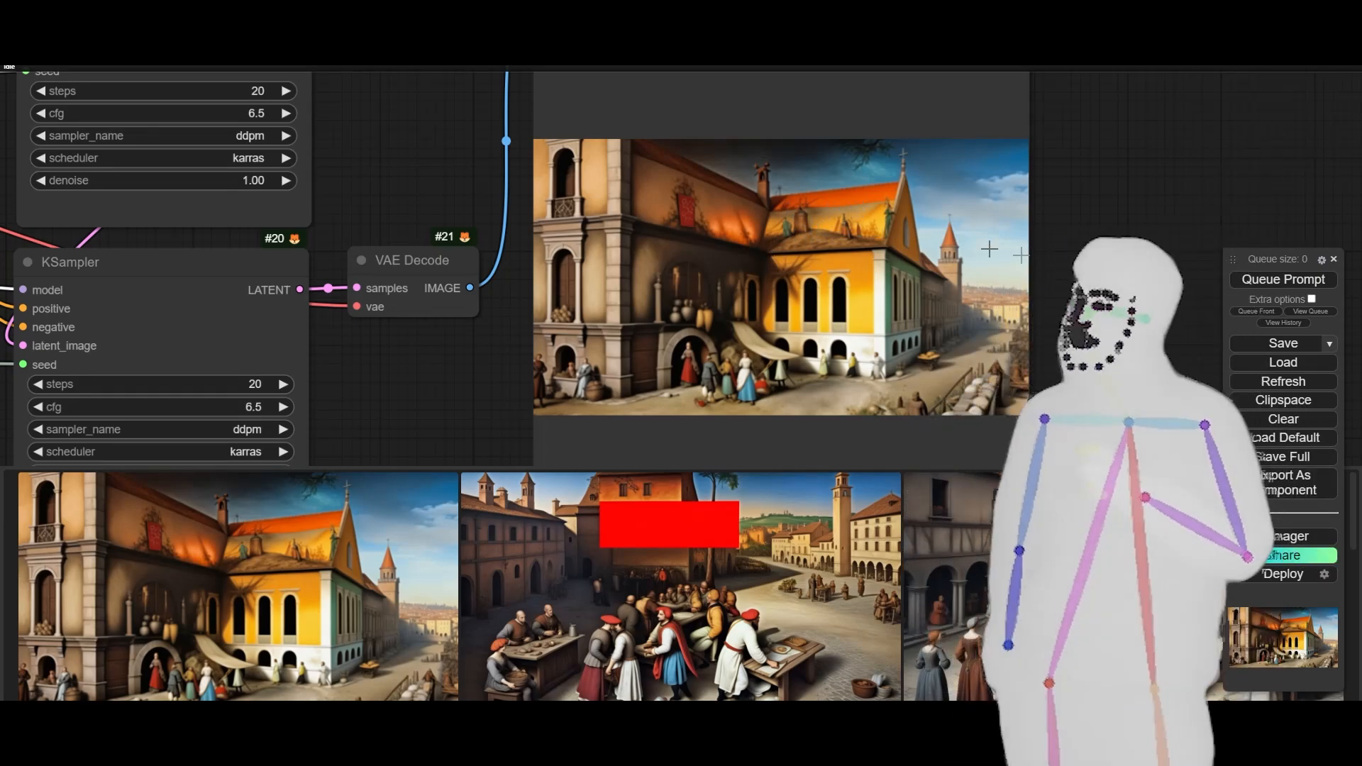
# - Lower the IPAdapter Tiled node's weight to 0.60 and queue the prompt
pyautogui.scroll(-3, 1117, 341)
pyautogui.moveTo(571, 199); pyautogui.dragTo(1322, 448)
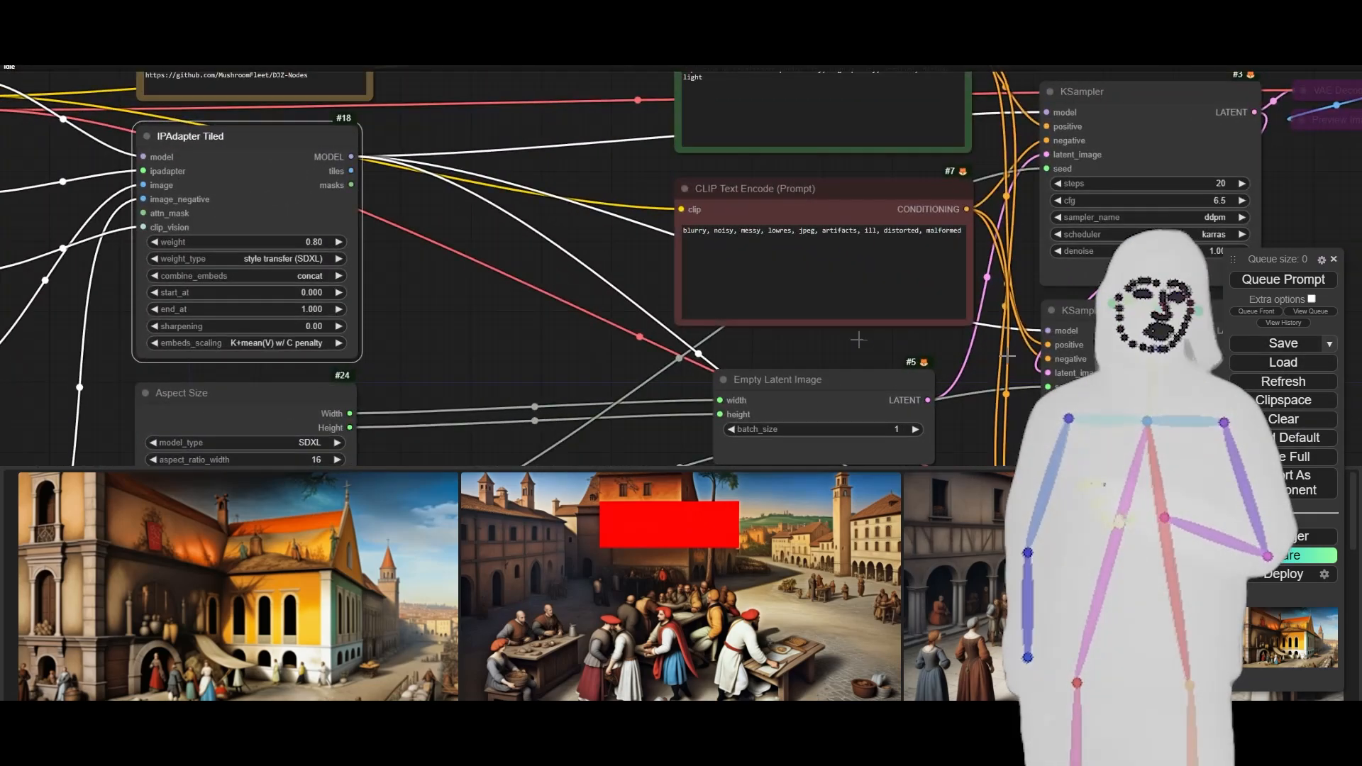
pyautogui.click(155, 242)
pyautogui.click(155, 242)
pyautogui.click(155, 242)
pyautogui.click(154, 242)
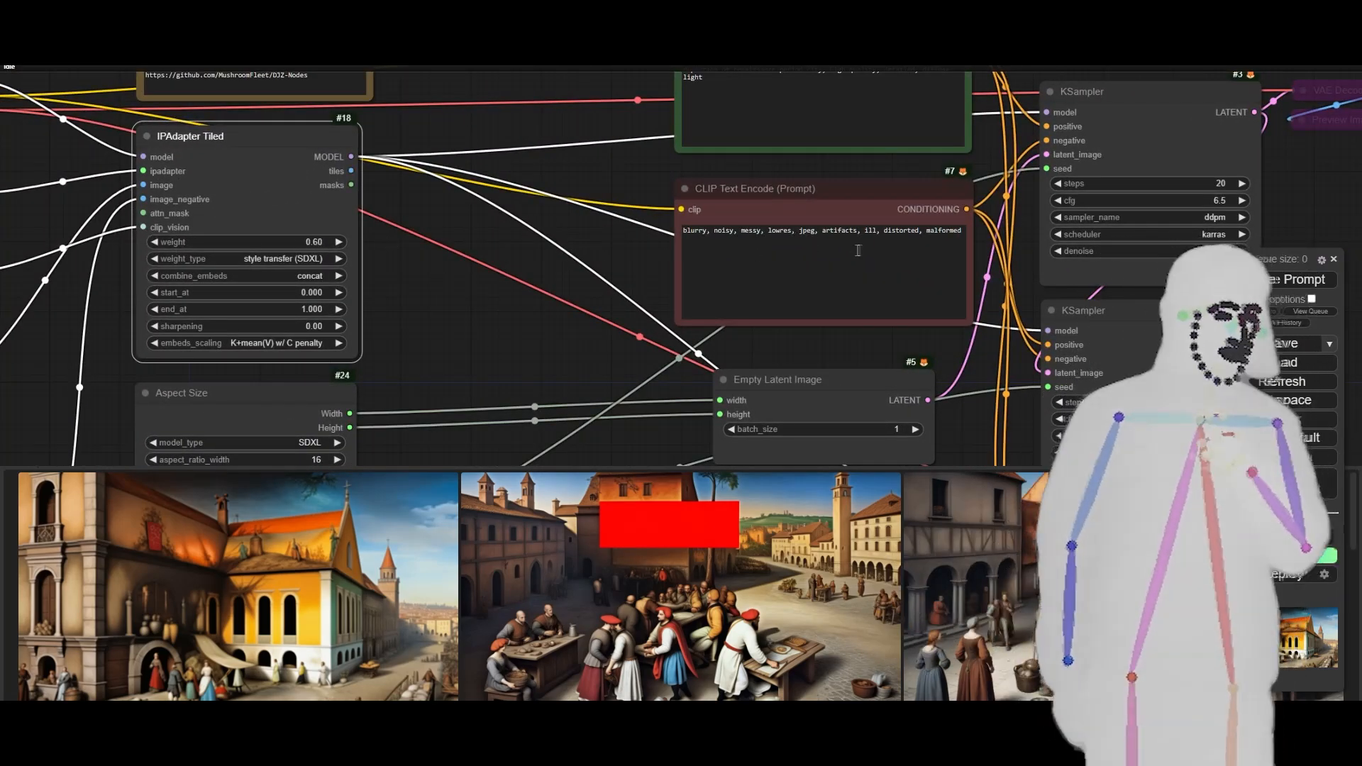
pyautogui.click(1252, 282)
# - Examine the newly generated renaissance city picture in the Save Image node
pyautogui.scroll(-8, 487, 287)
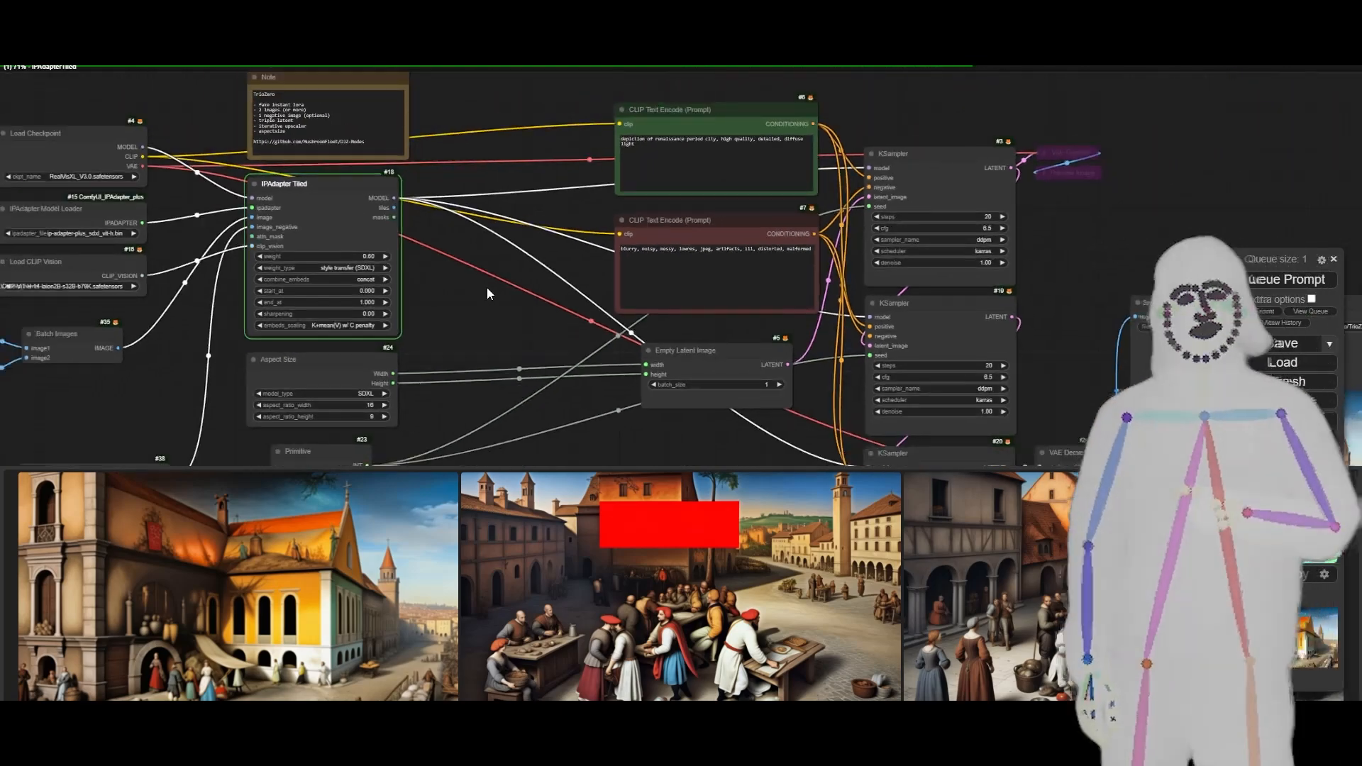
pyautogui.moveTo(492, 355); pyautogui.dragTo(647, 359)
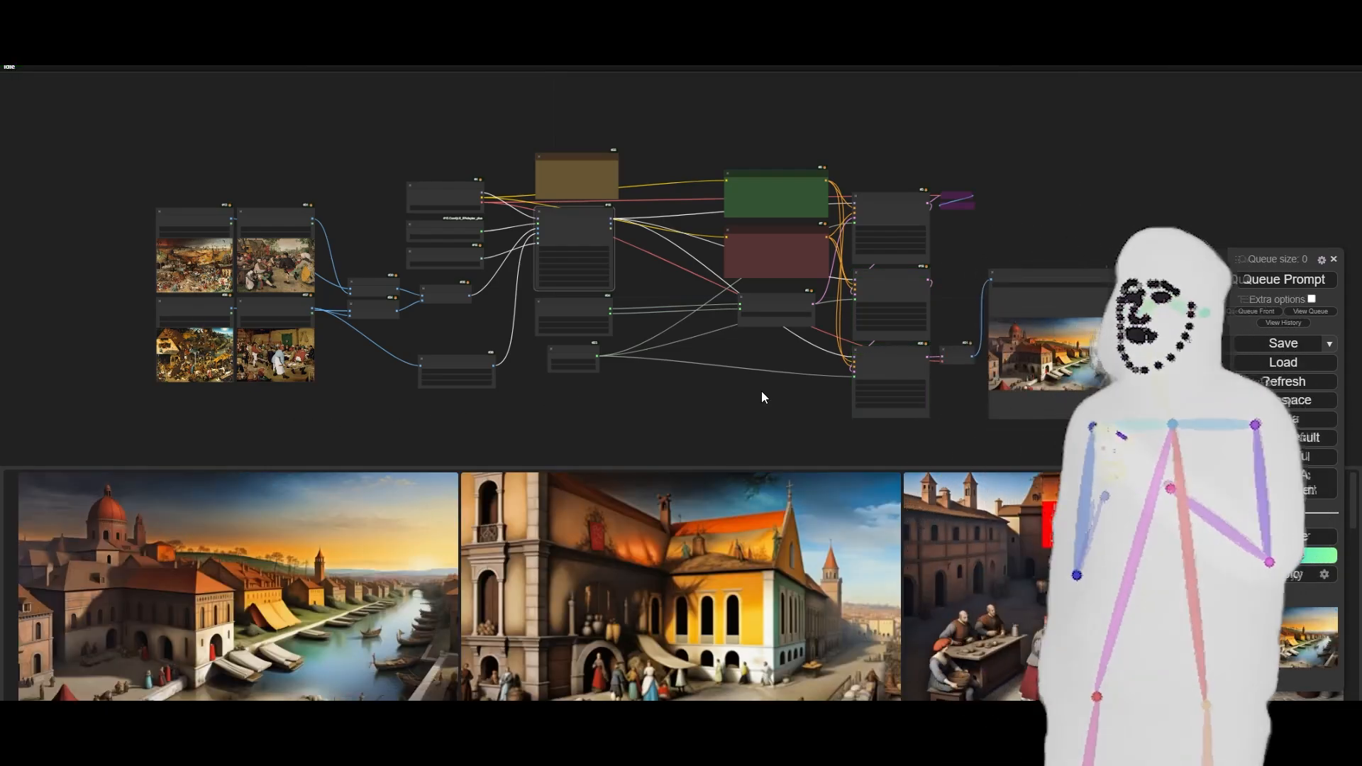
pyautogui.moveTo(761, 392); pyautogui.dragTo(496, 365)
pyautogui.scroll(10, 815, 347)
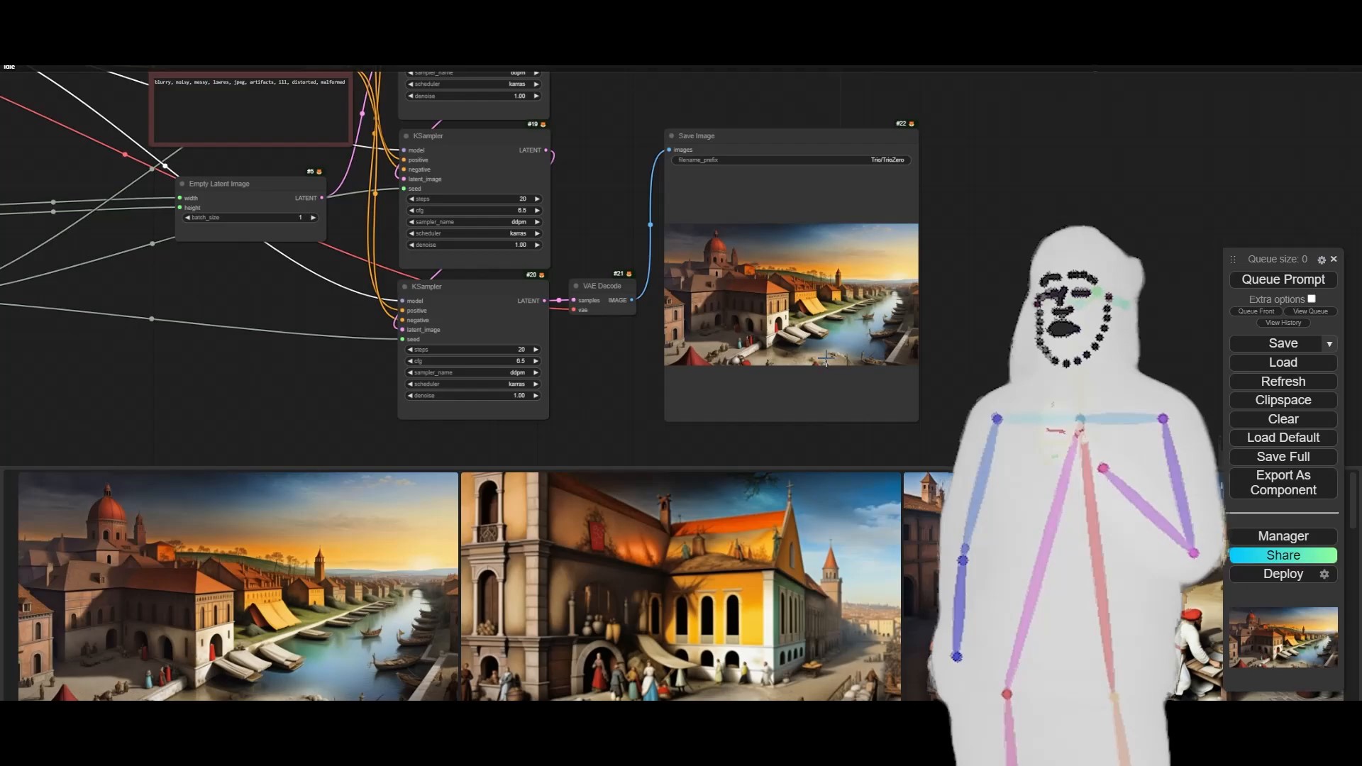
pyautogui.scroll(6, 800, 312)
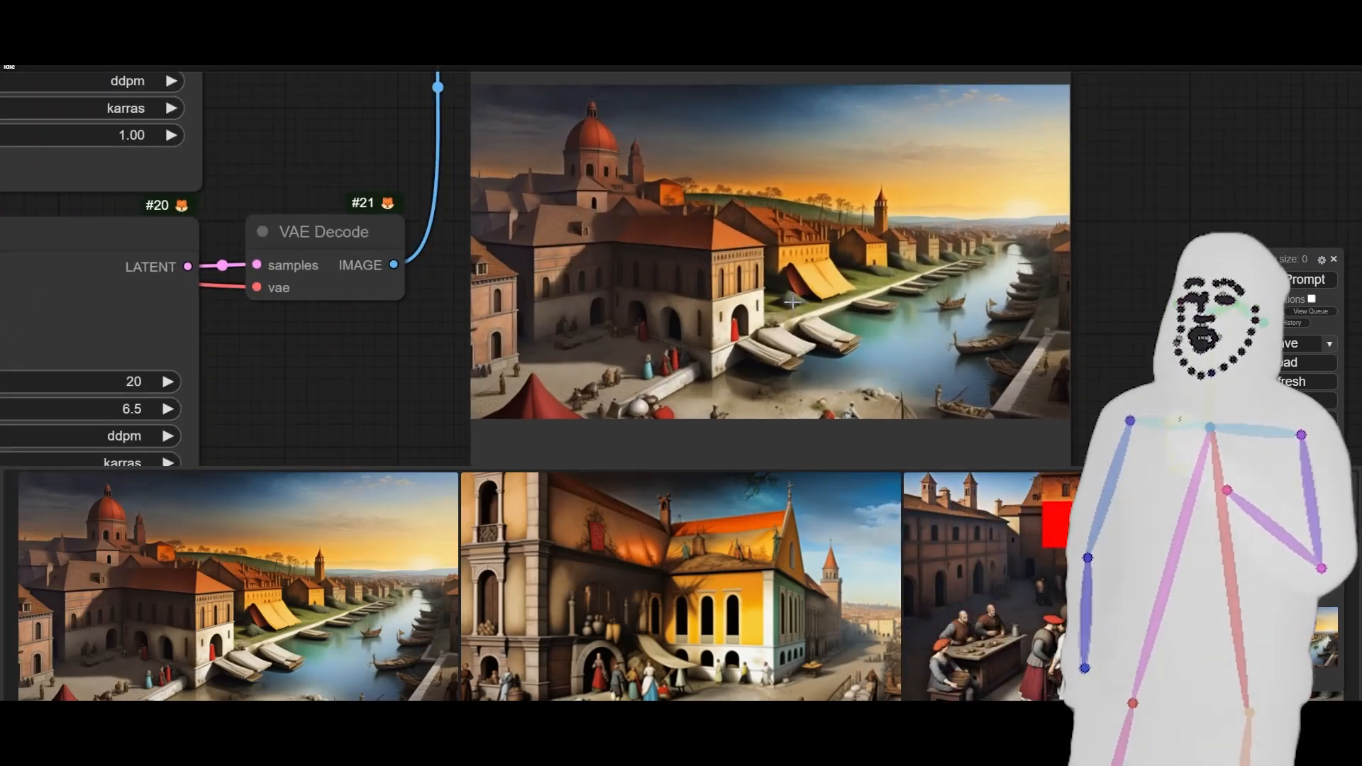
pyautogui.scroll(-5, 792, 303)
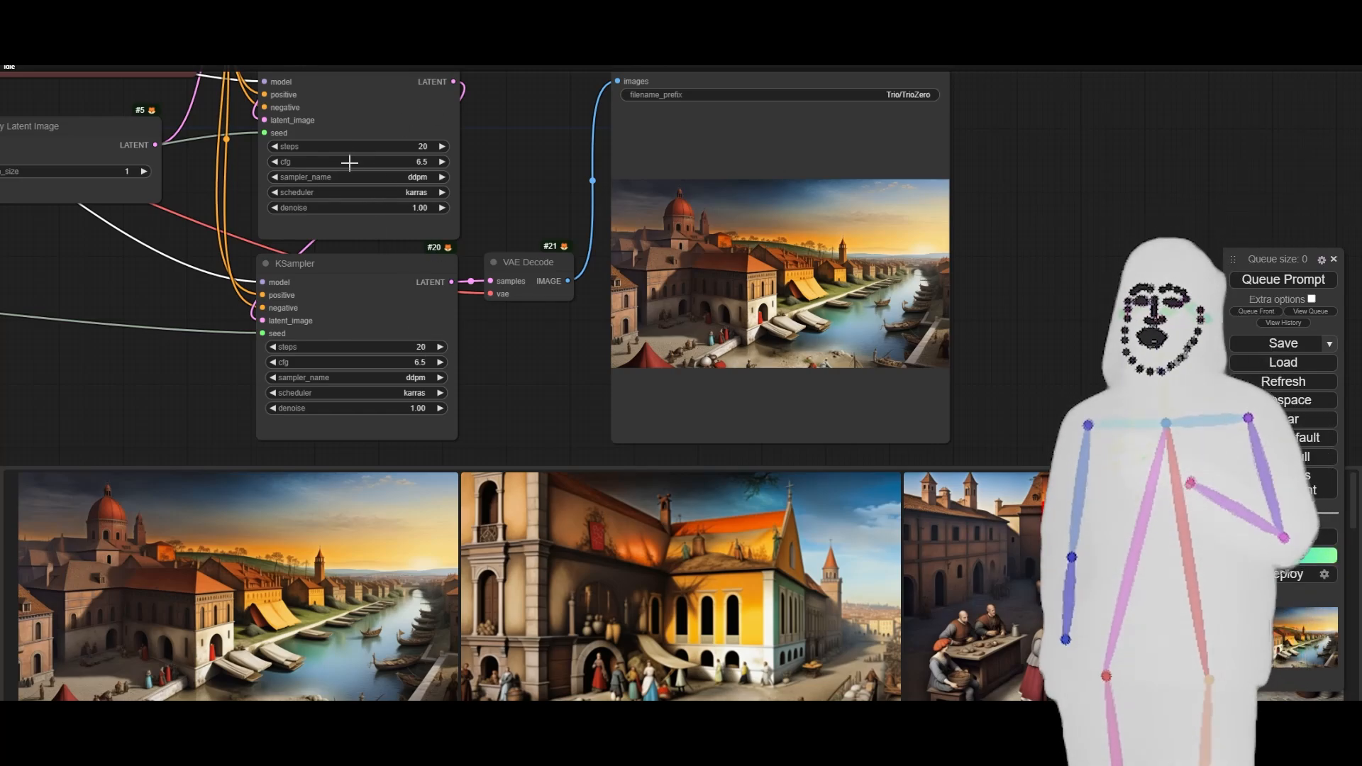
# - Queue the prompt with the IPAdapter Tiled node's weight_type set to strong middle, and queue it again with combine_embeds set to add
pyautogui.moveTo(207, 297); pyautogui.dragTo(568, 422)
pyautogui.moveTo(168, 253); pyautogui.dragTo(539, 337)
pyautogui.moveTo(516, 285); pyautogui.dragTo(783, 302)
pyautogui.scroll(-2, 656, 229)
pyautogui.scroll(6, 655, 228)
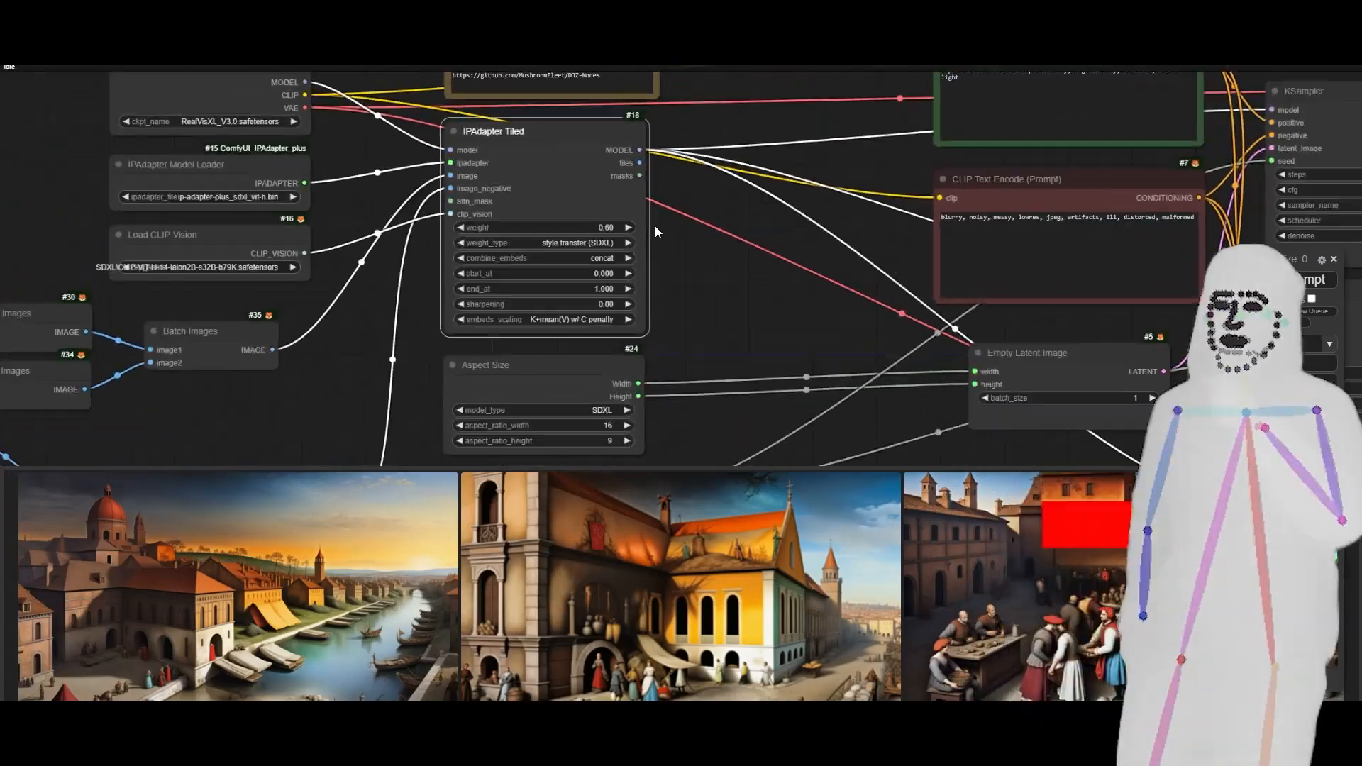
pyautogui.click(543, 252)
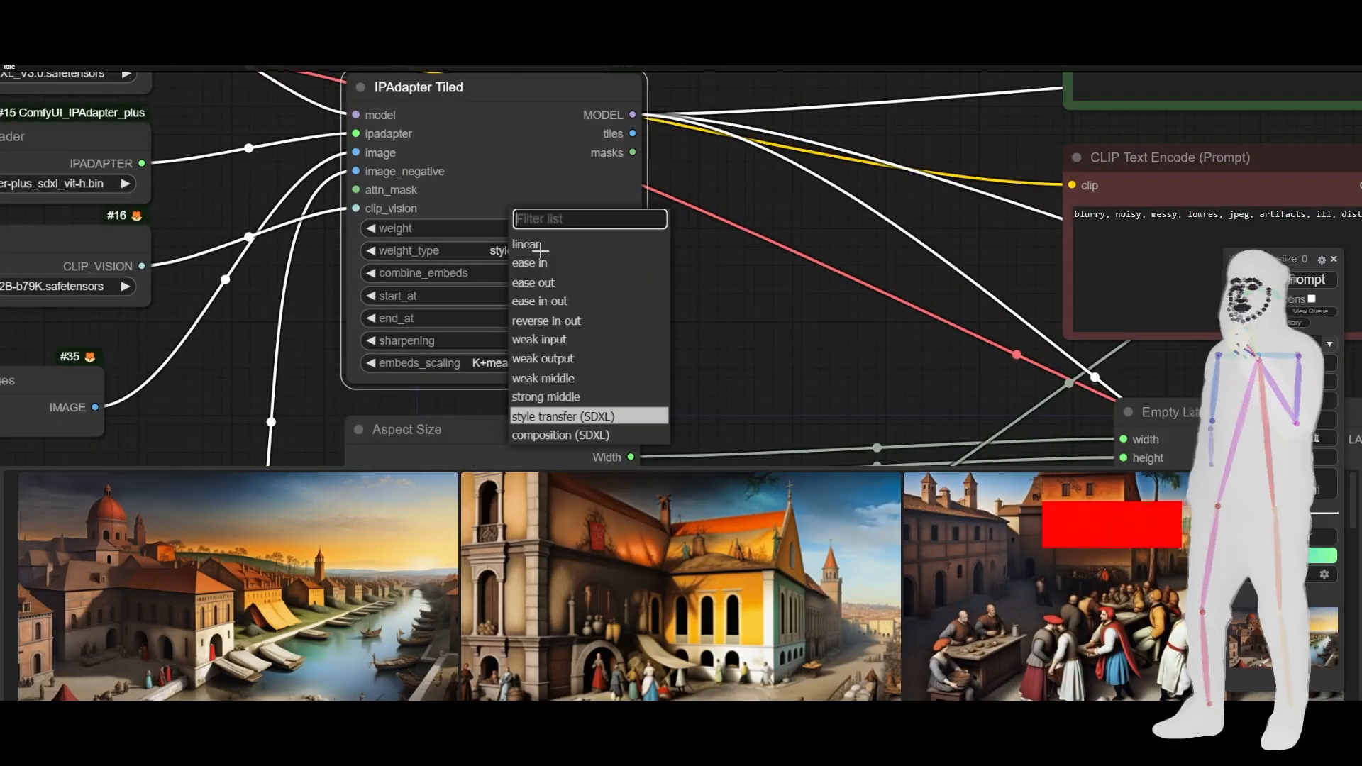
pyautogui.click(565, 399)
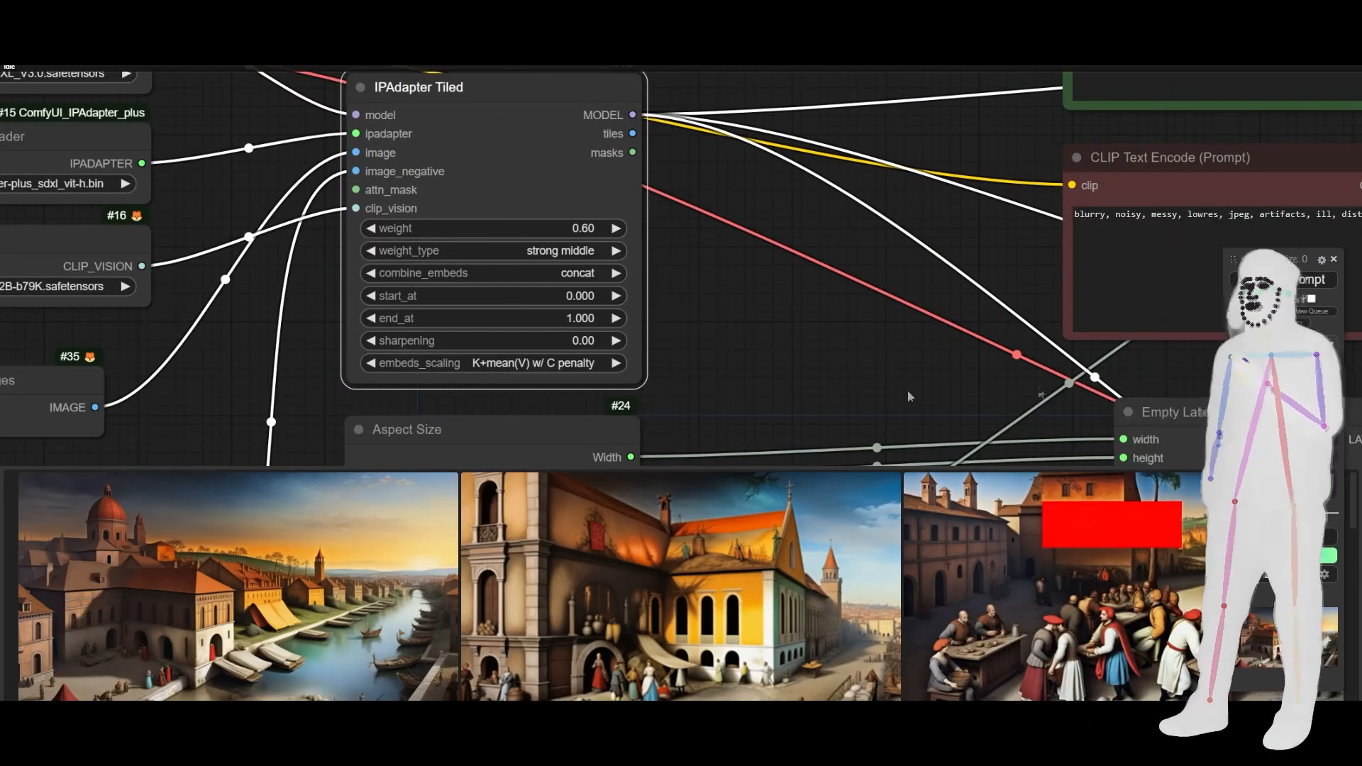
pyautogui.hotkey('ctrl', 'Return')
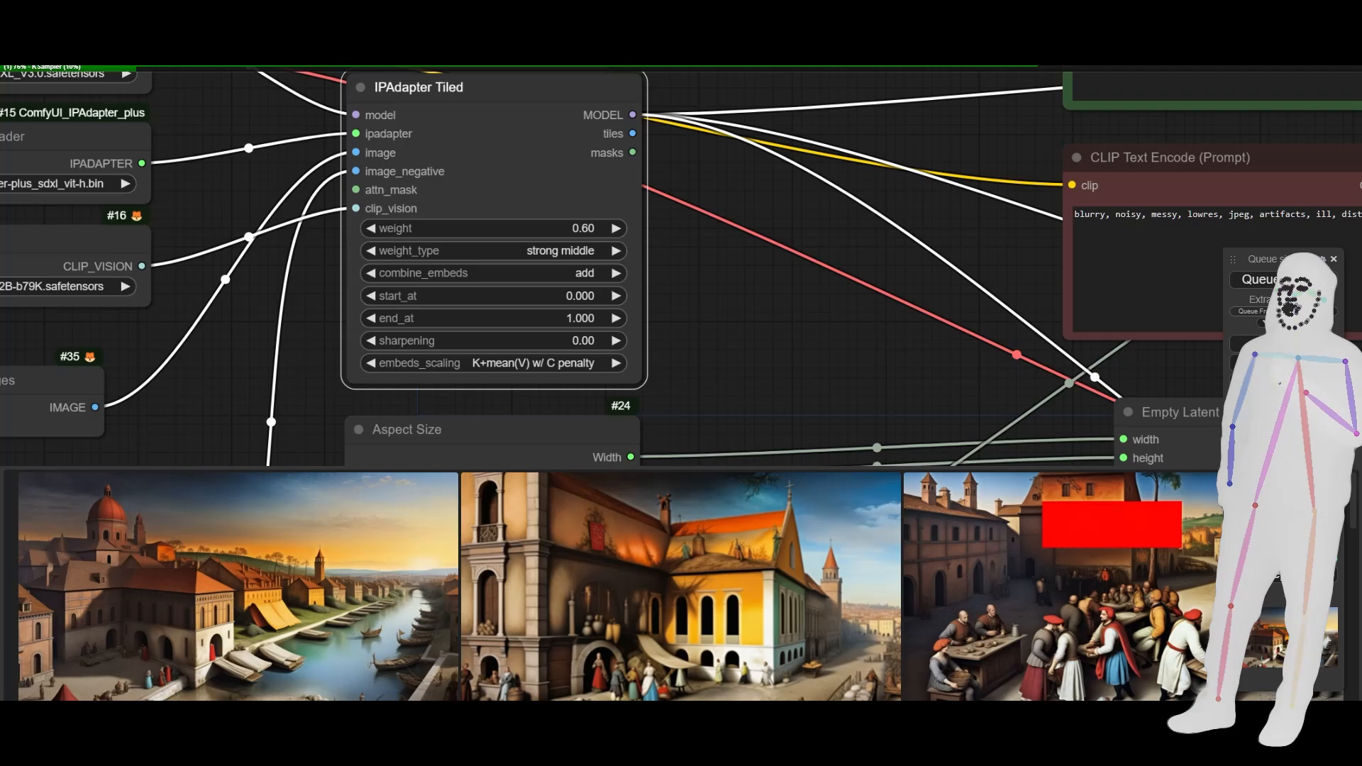
# - Examine the IPAdapter Tiled node's settings and how the reference paintings feed into it through the Batch Images and IPAdapter Noise nodes
pyautogui.scroll(-6, 798, 301)
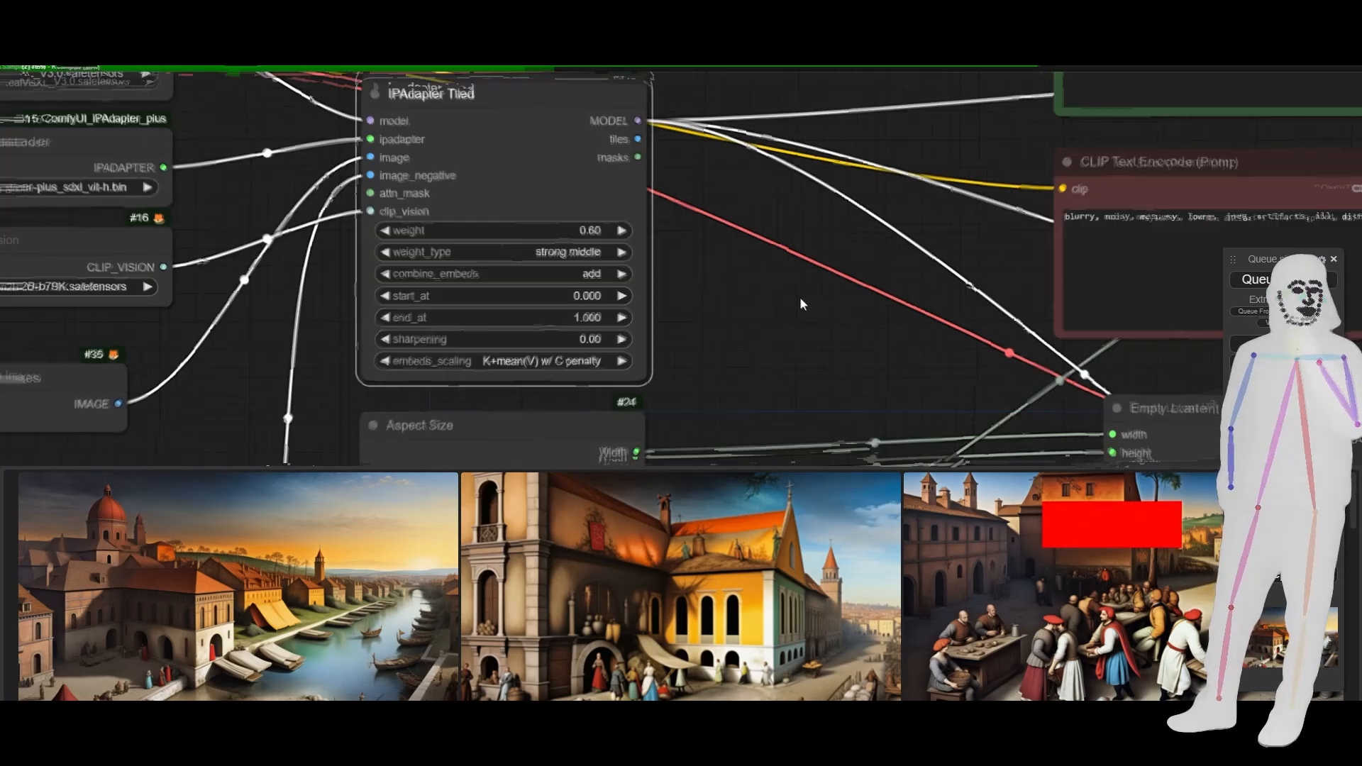
pyautogui.scroll(5, 795, 301)
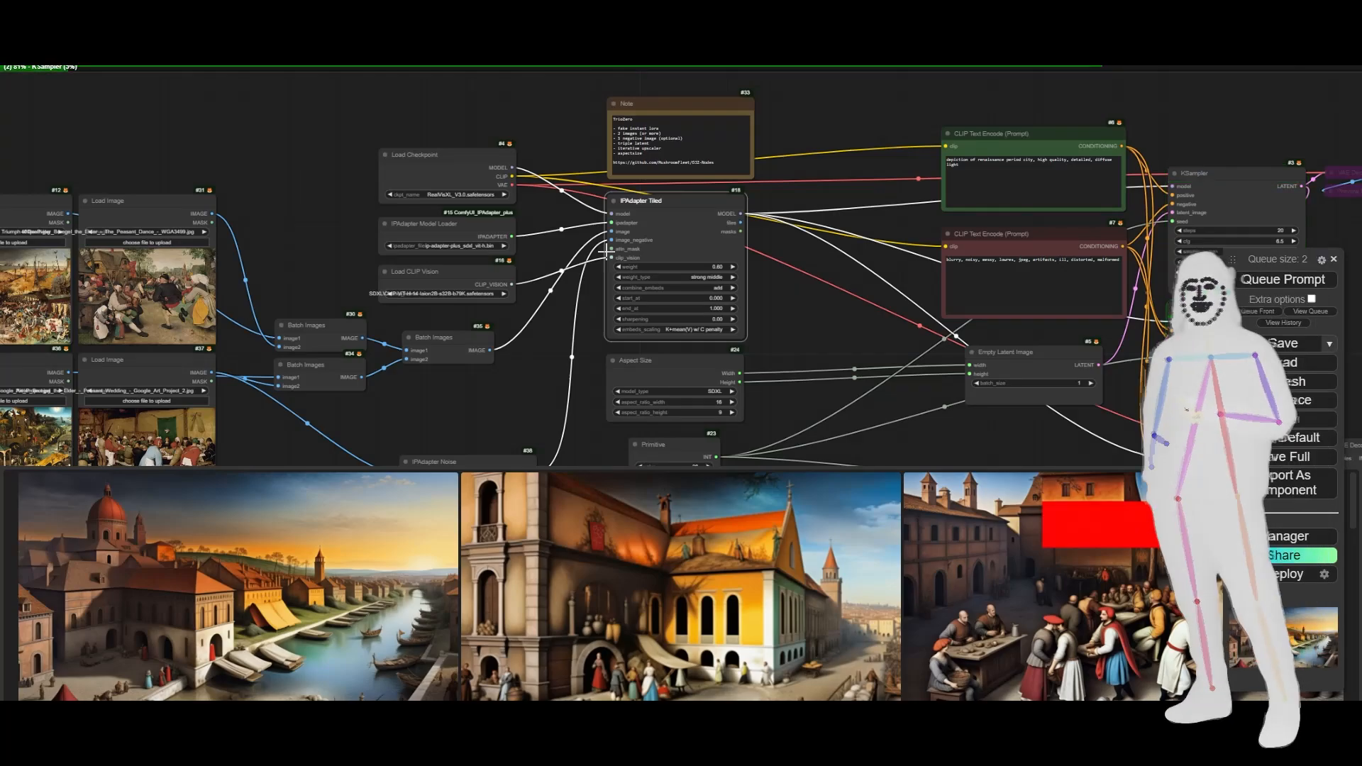
pyautogui.scroll(7, 612, 248)
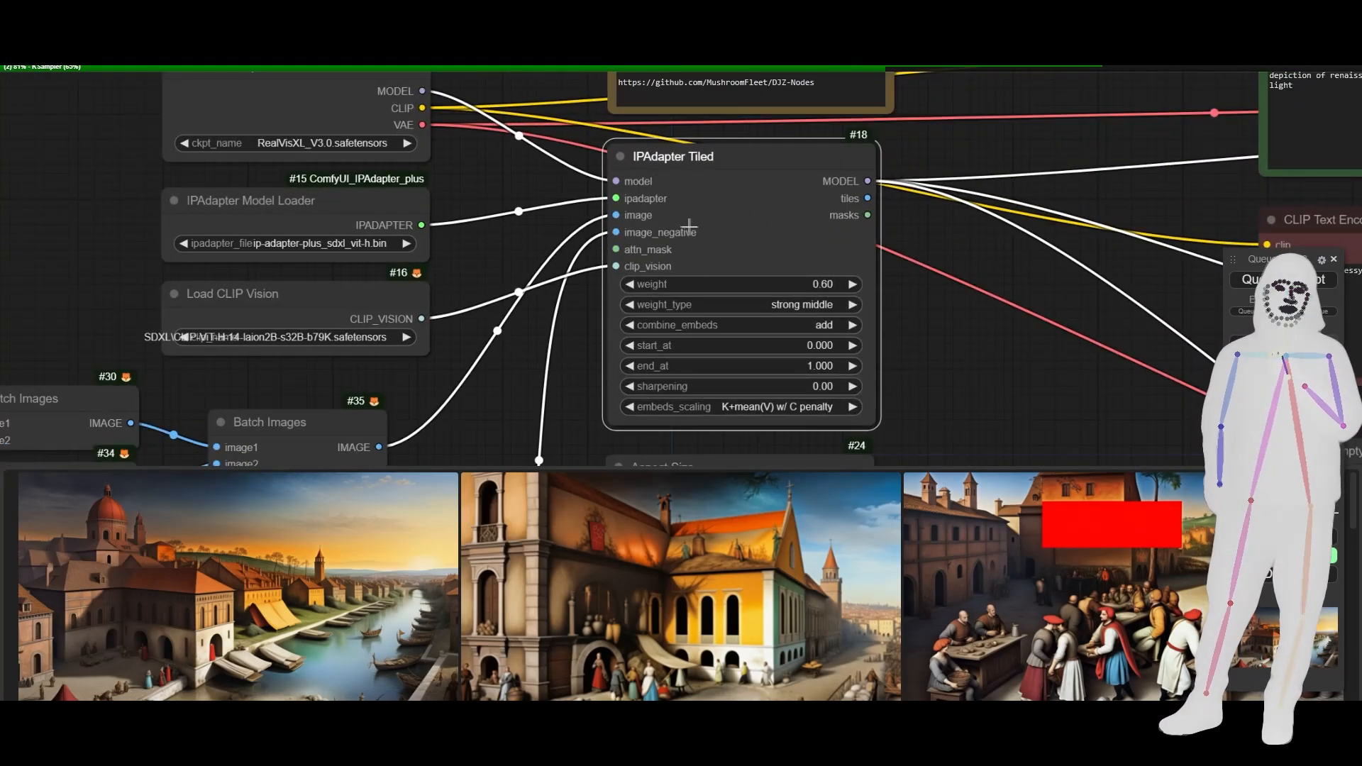
pyautogui.scroll(-8, 913, 302)
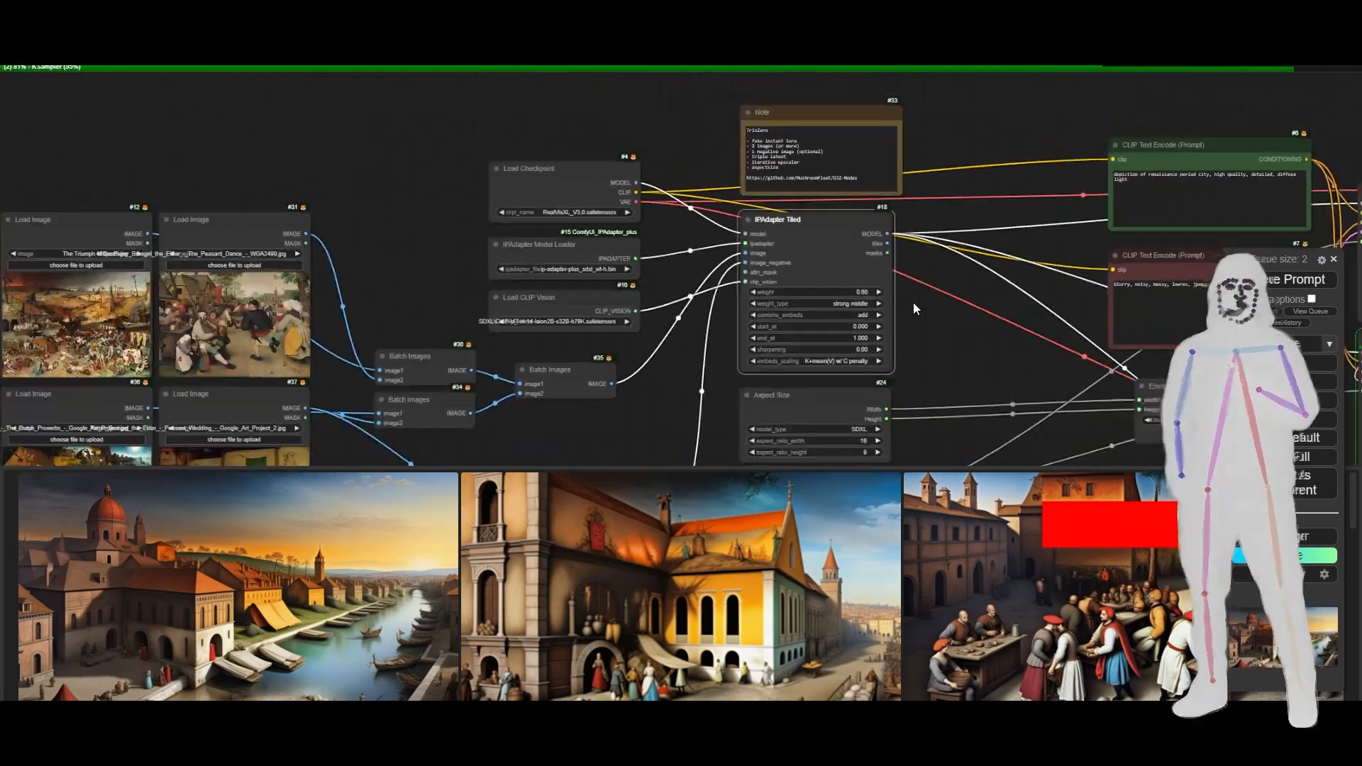
pyautogui.moveTo(614, 423); pyautogui.dragTo(672, 388)
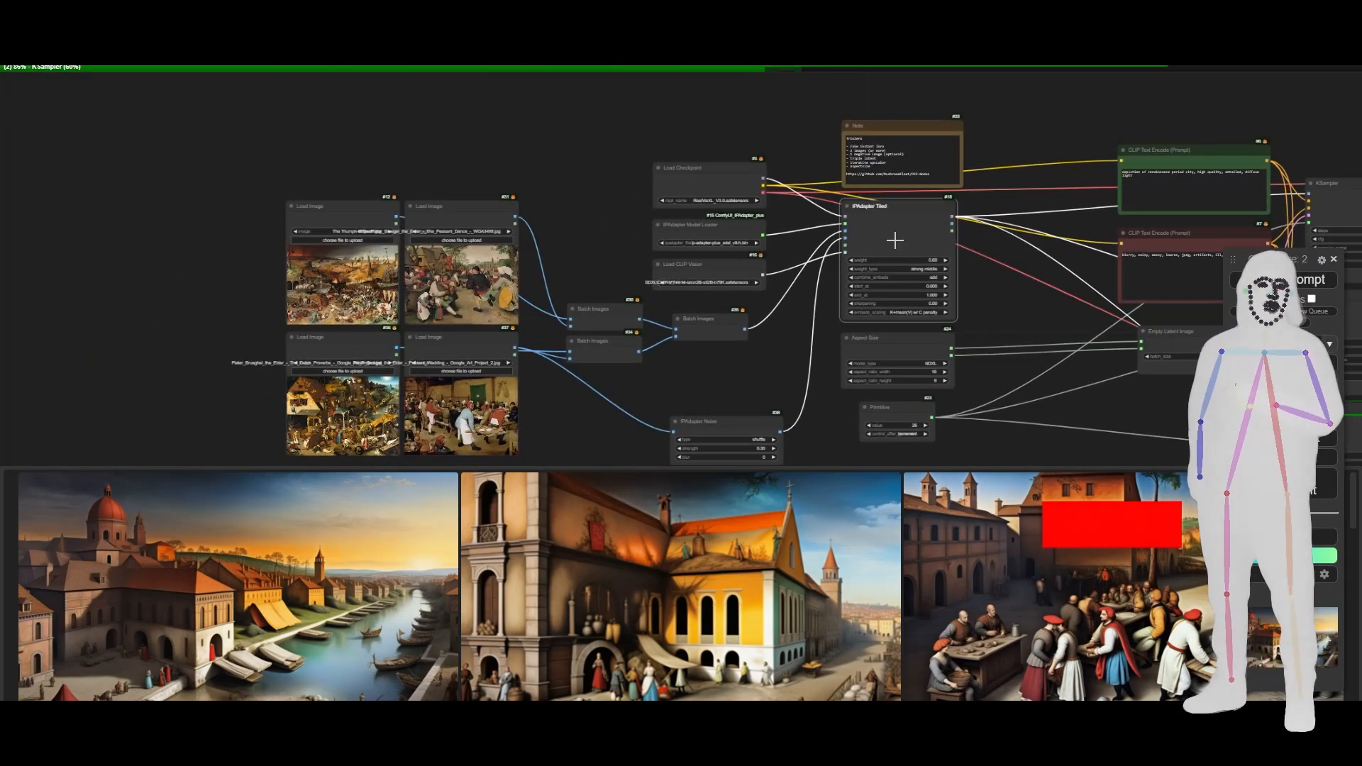
pyautogui.moveTo(1001, 330); pyautogui.dragTo(958, 309)
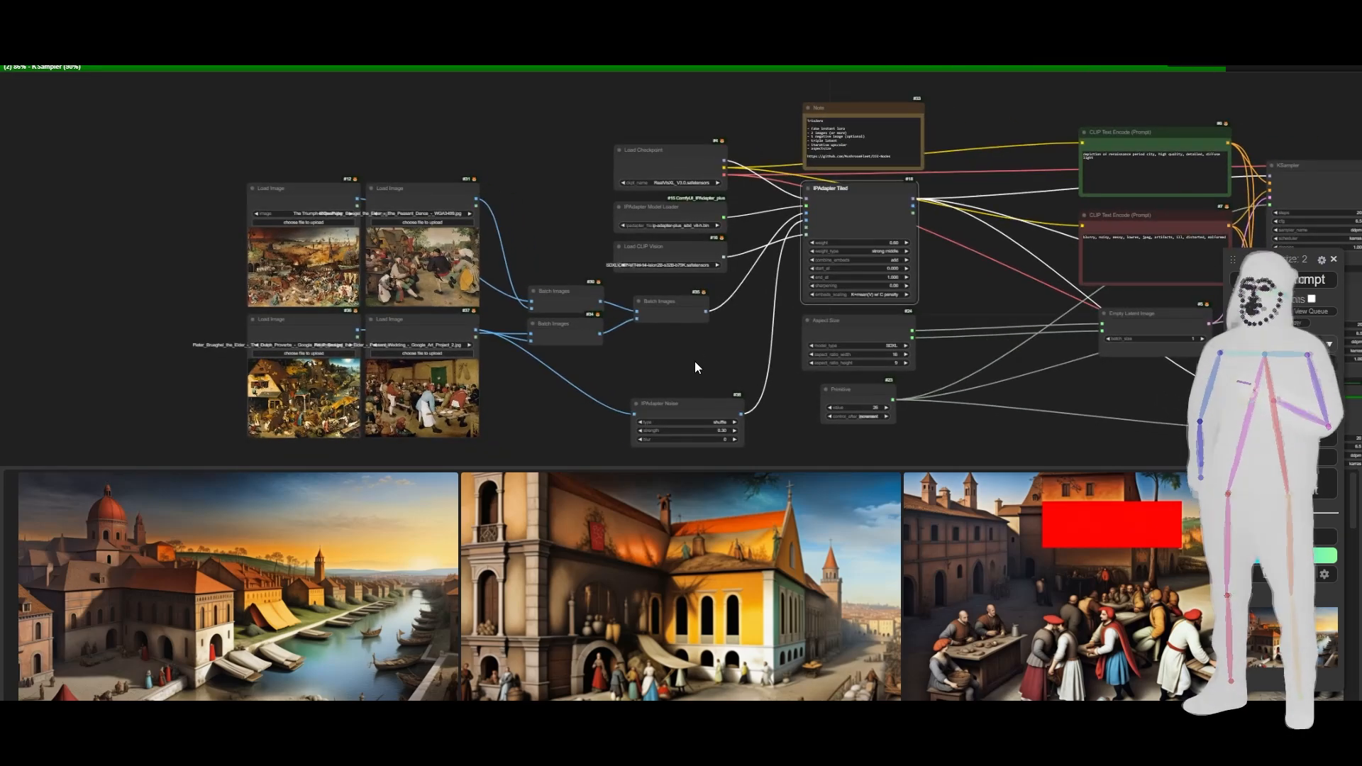
pyautogui.moveTo(722, 358); pyautogui.dragTo(573, 323)
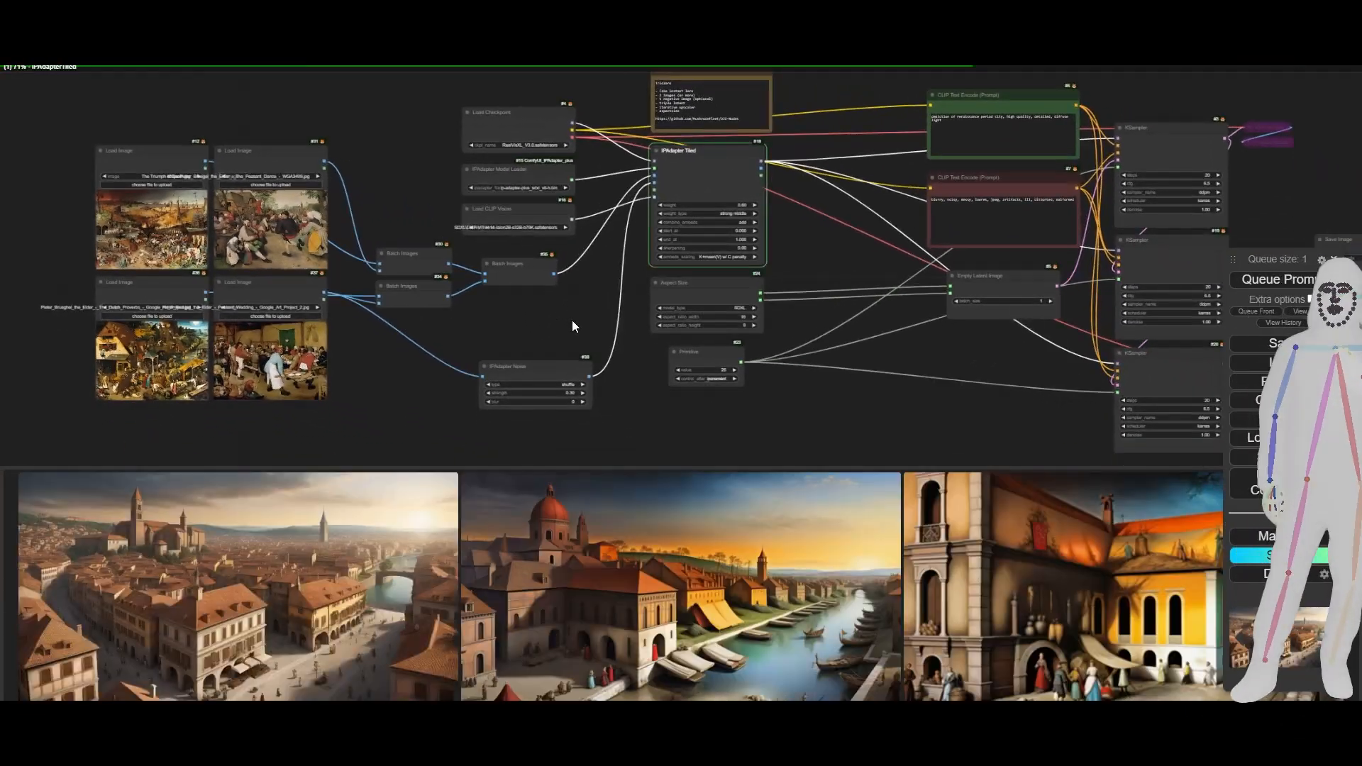
# - Select the Empty Latent Image, Aspect Size and IPAdapter Tiled nodes in turn to trace their links to the KSamplers
pyautogui.click(717, 296)
pyautogui.click(1003, 276)
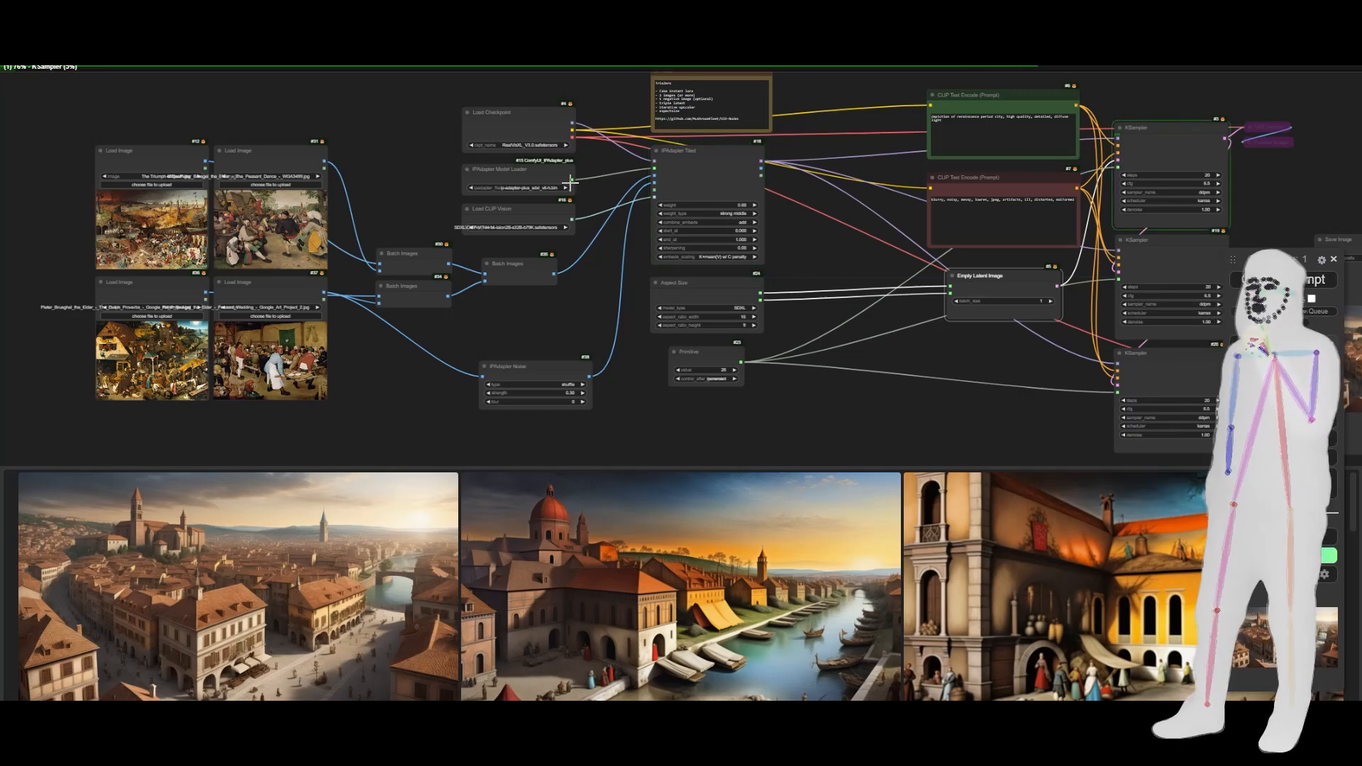
pyautogui.click(683, 284)
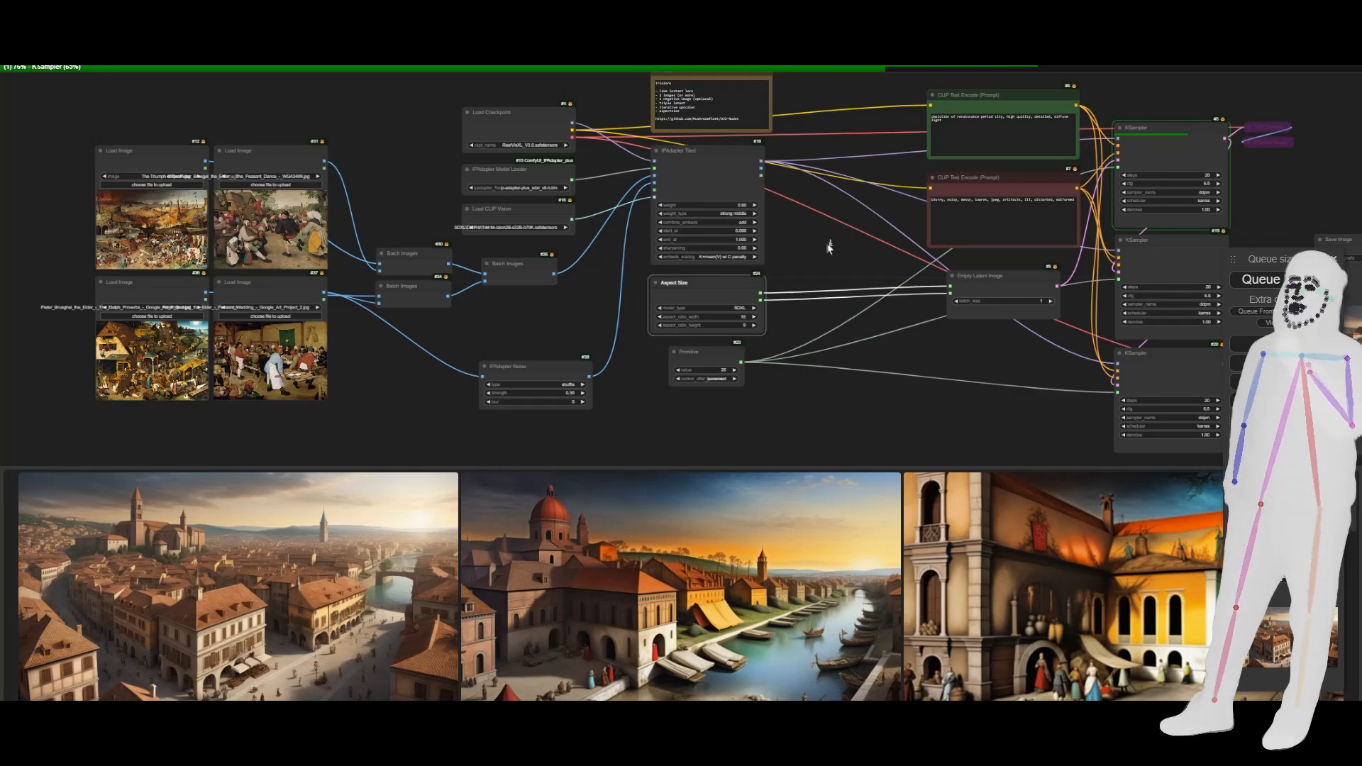
pyautogui.moveTo(828, 246); pyautogui.dragTo(531, 308)
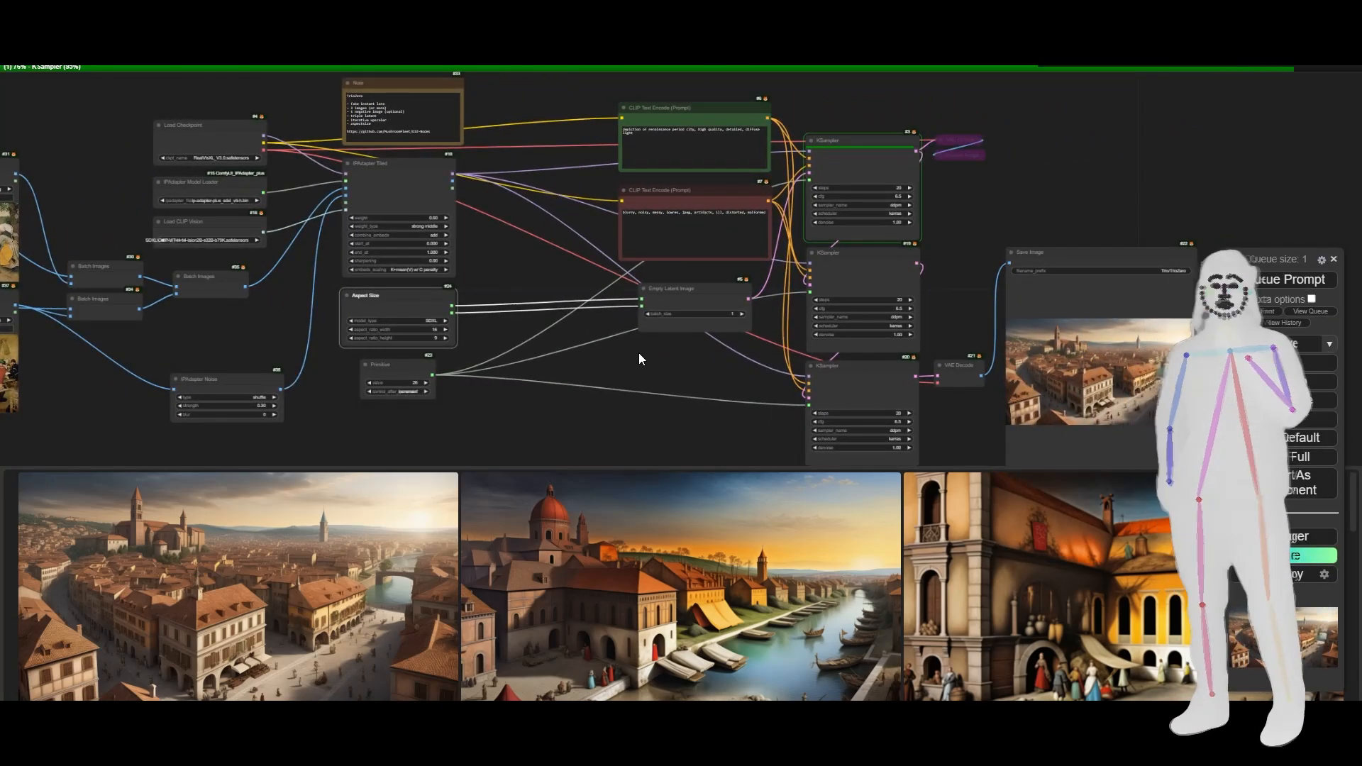
pyautogui.moveTo(748, 363); pyautogui.dragTo(943, 365)
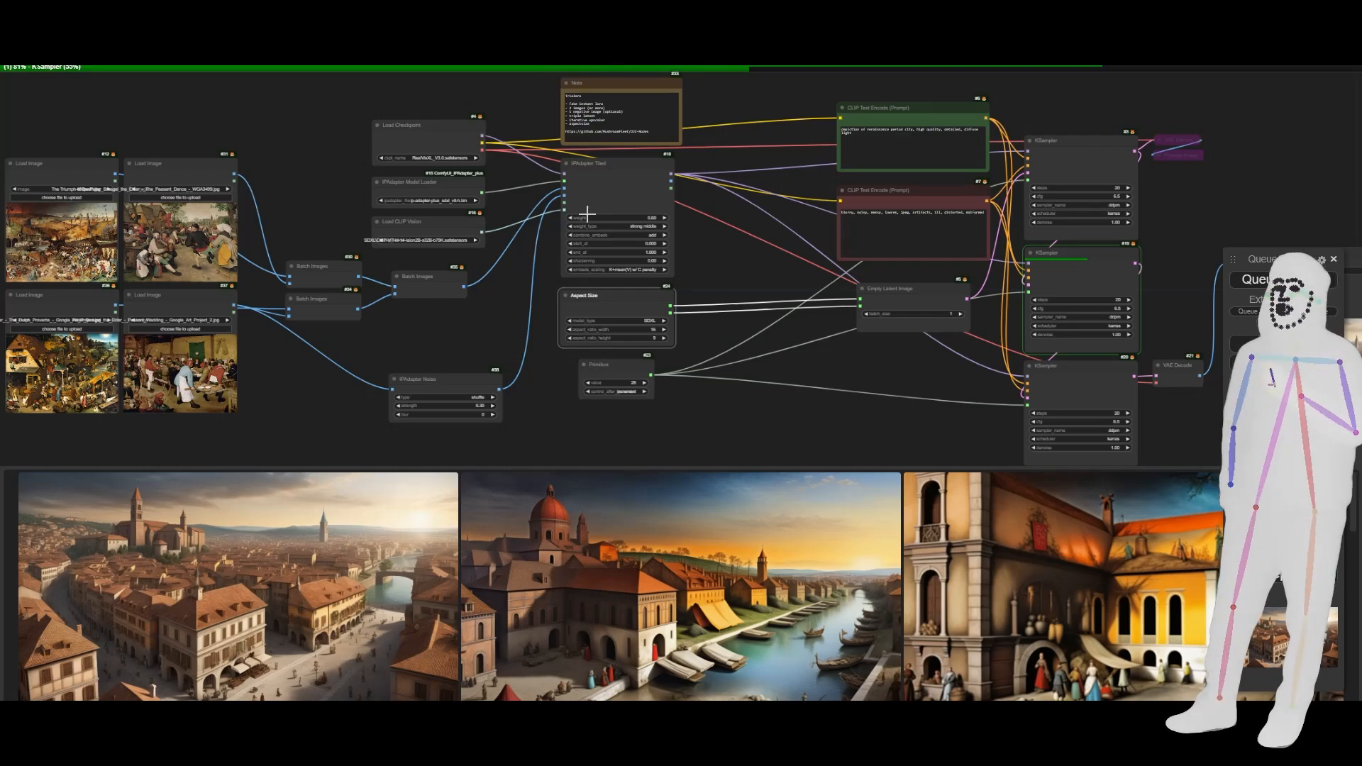
pyautogui.click(600, 196)
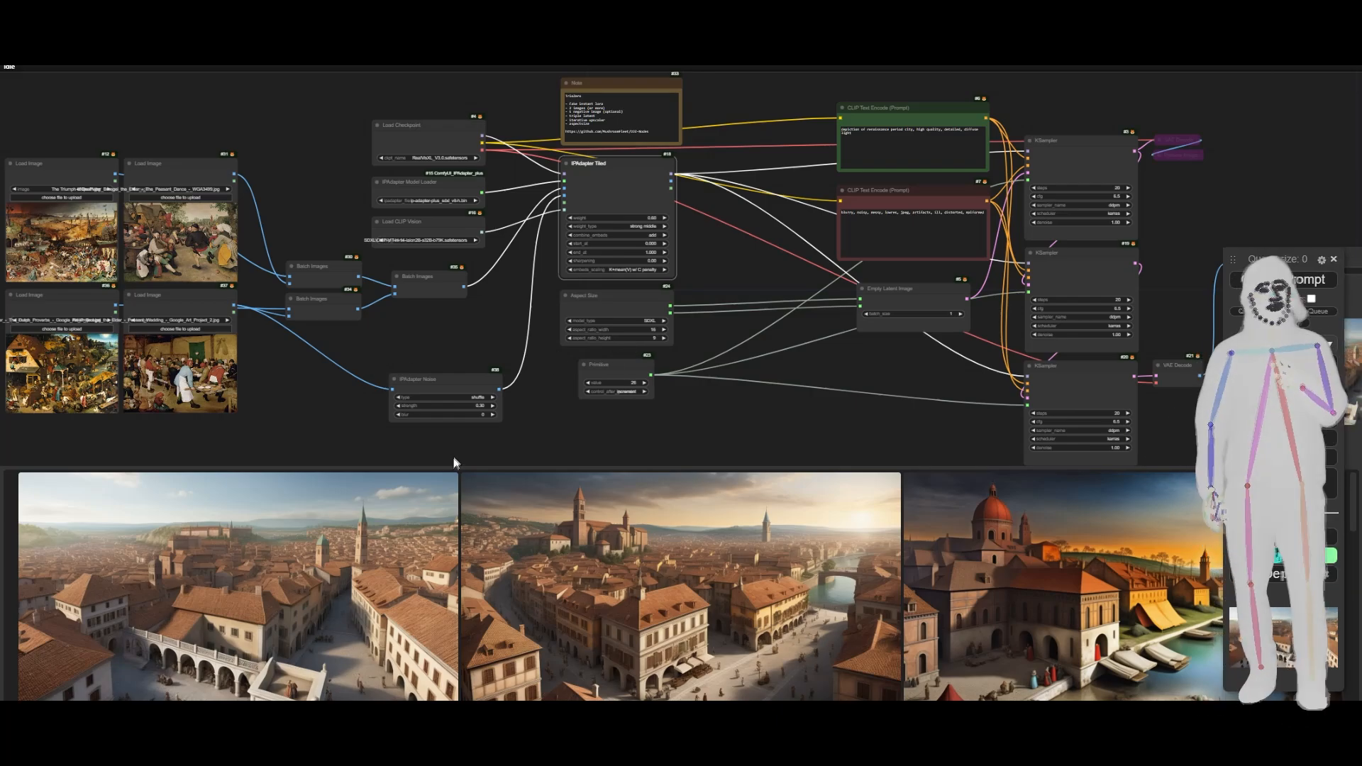
# - View the newest generated city picture enlarged from the image feed, close it and look over the whole workflow
pyautogui.click(344, 617)
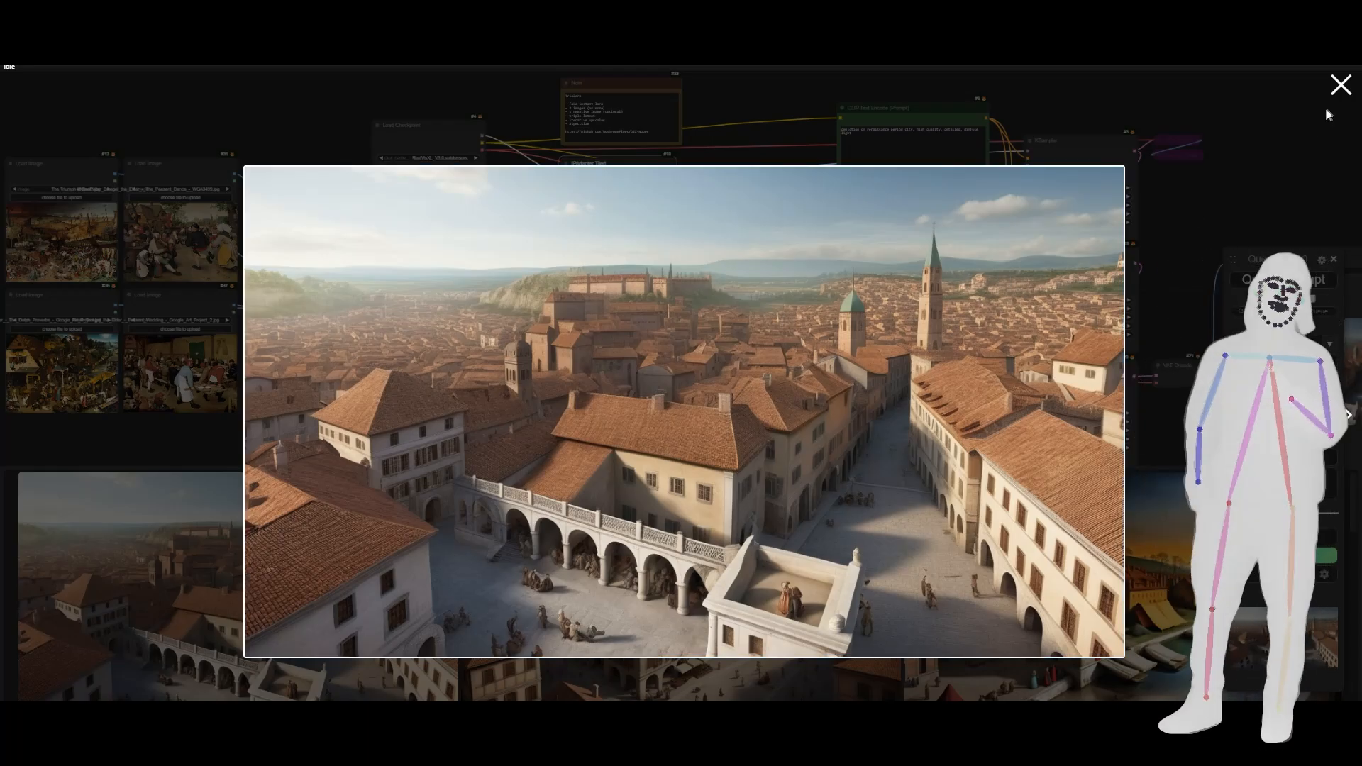
pyautogui.click(1341, 84)
pyautogui.scroll(-3, 816, 345)
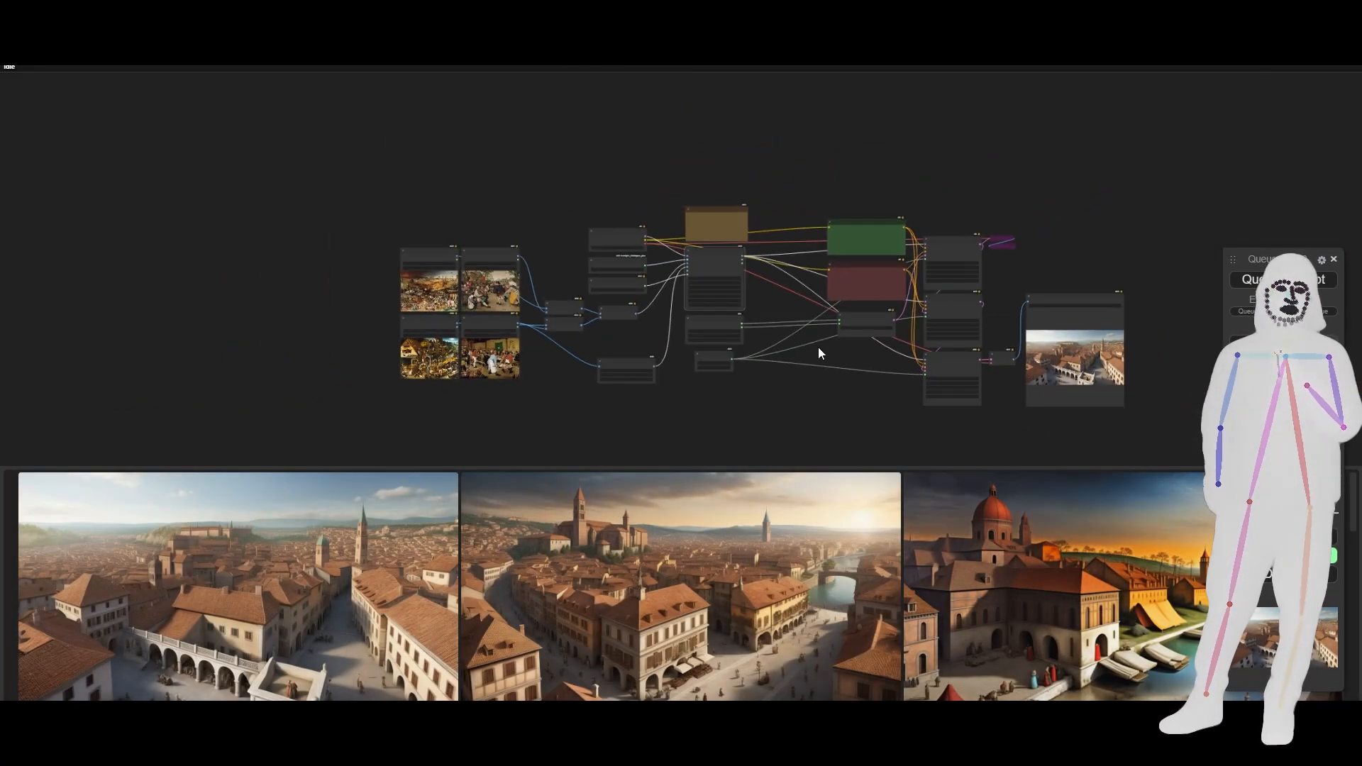
pyautogui.moveTo(818, 347); pyautogui.dragTo(708, 390)
pyautogui.scroll(3, 615, 338)
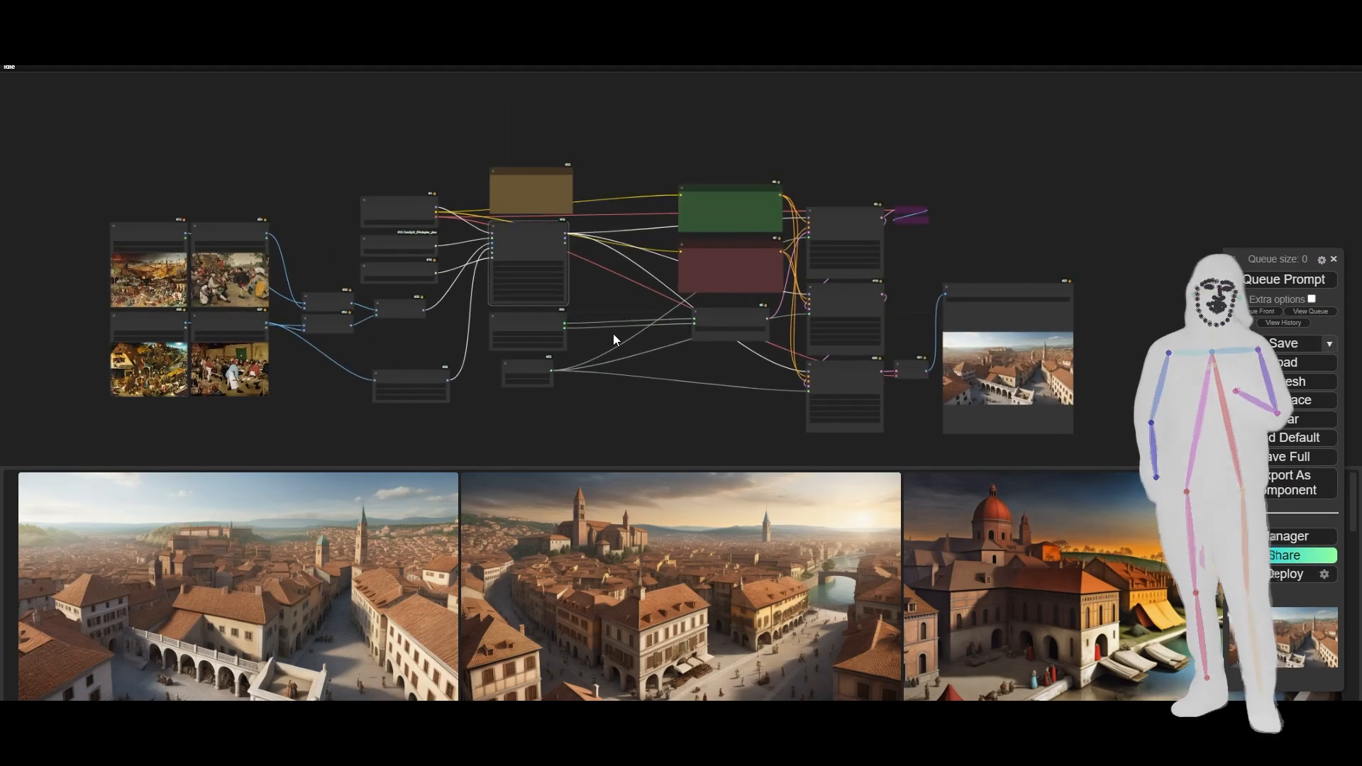
pyautogui.moveTo(644, 347); pyautogui.dragTo(618, 322)
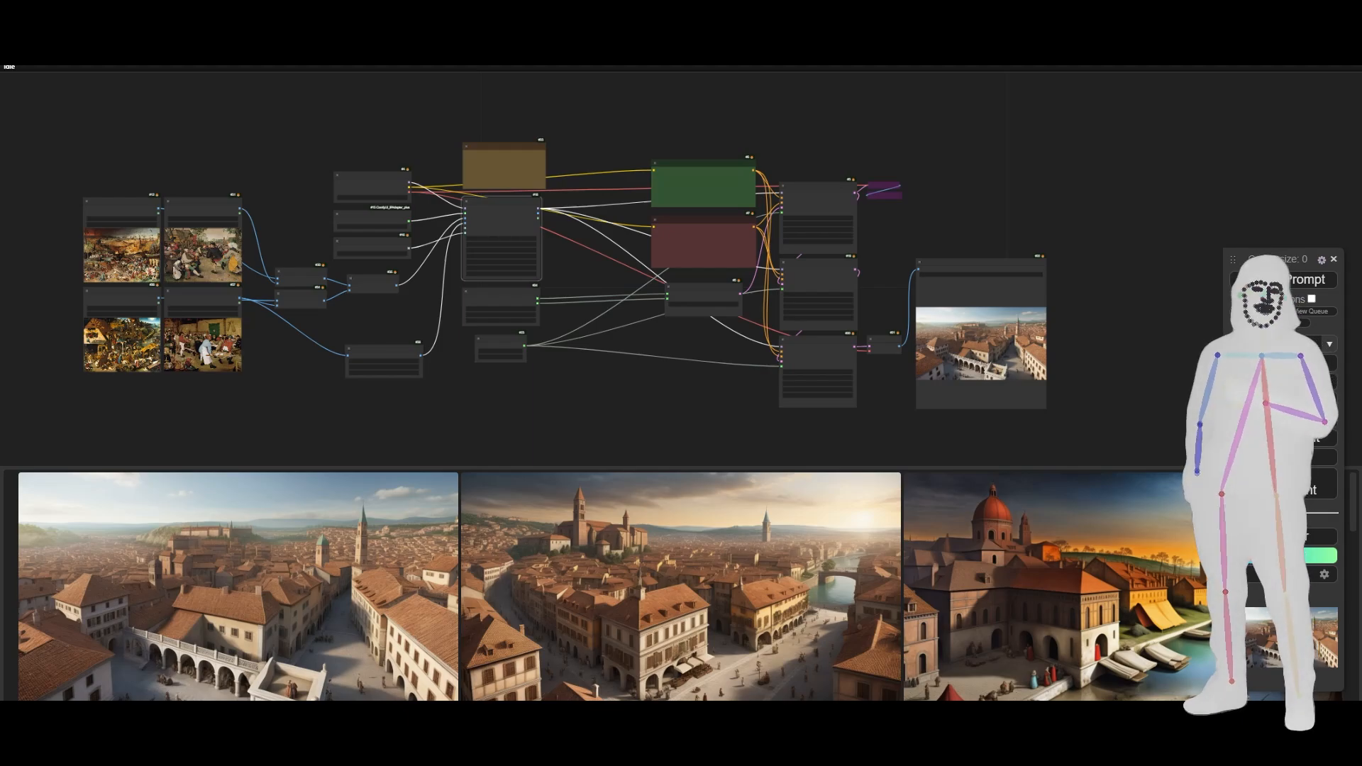
# - Switch to File Explorer and load TrioZero-HD - Helldivers Edition.json from the Trio-TripleLatent-Pack folder into the ComfyUI canvas
pyautogui.hotkey('alt', 'Tab')
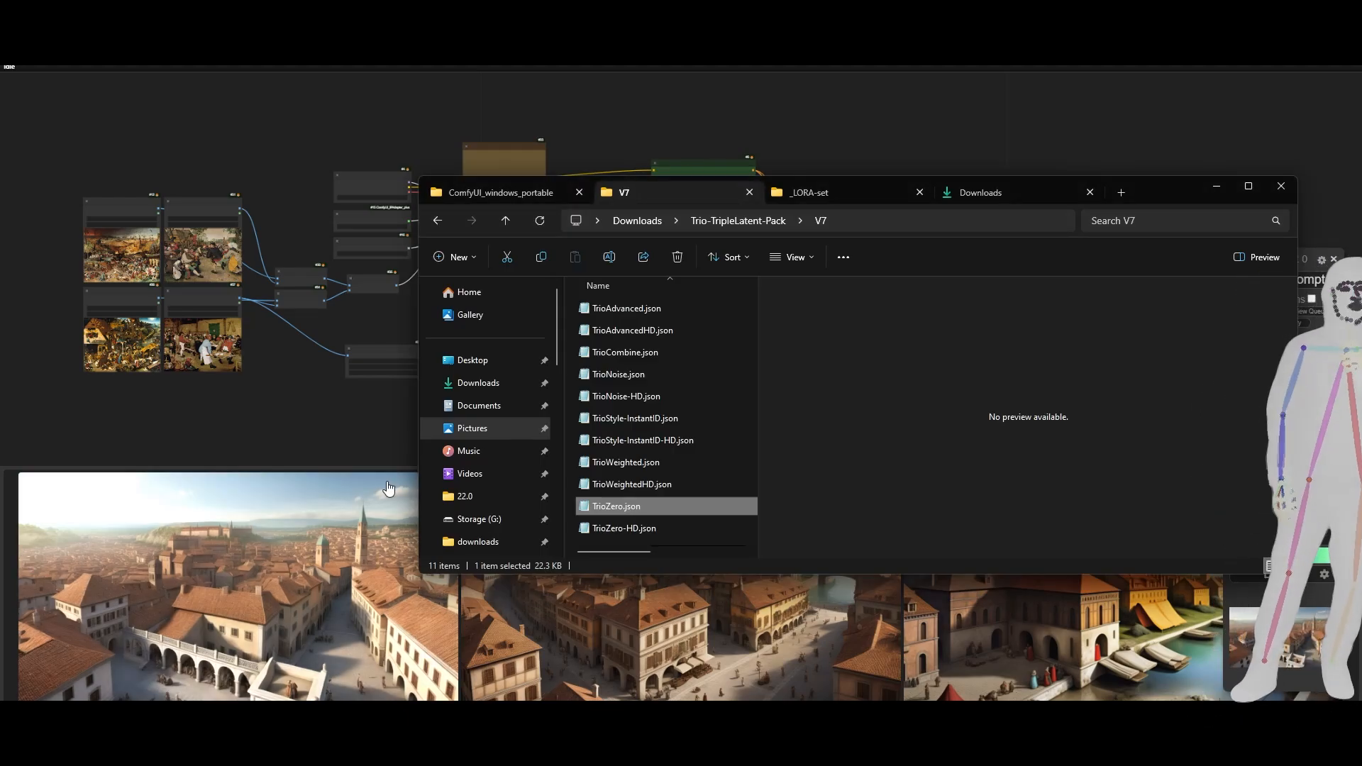
pyautogui.click(765, 222)
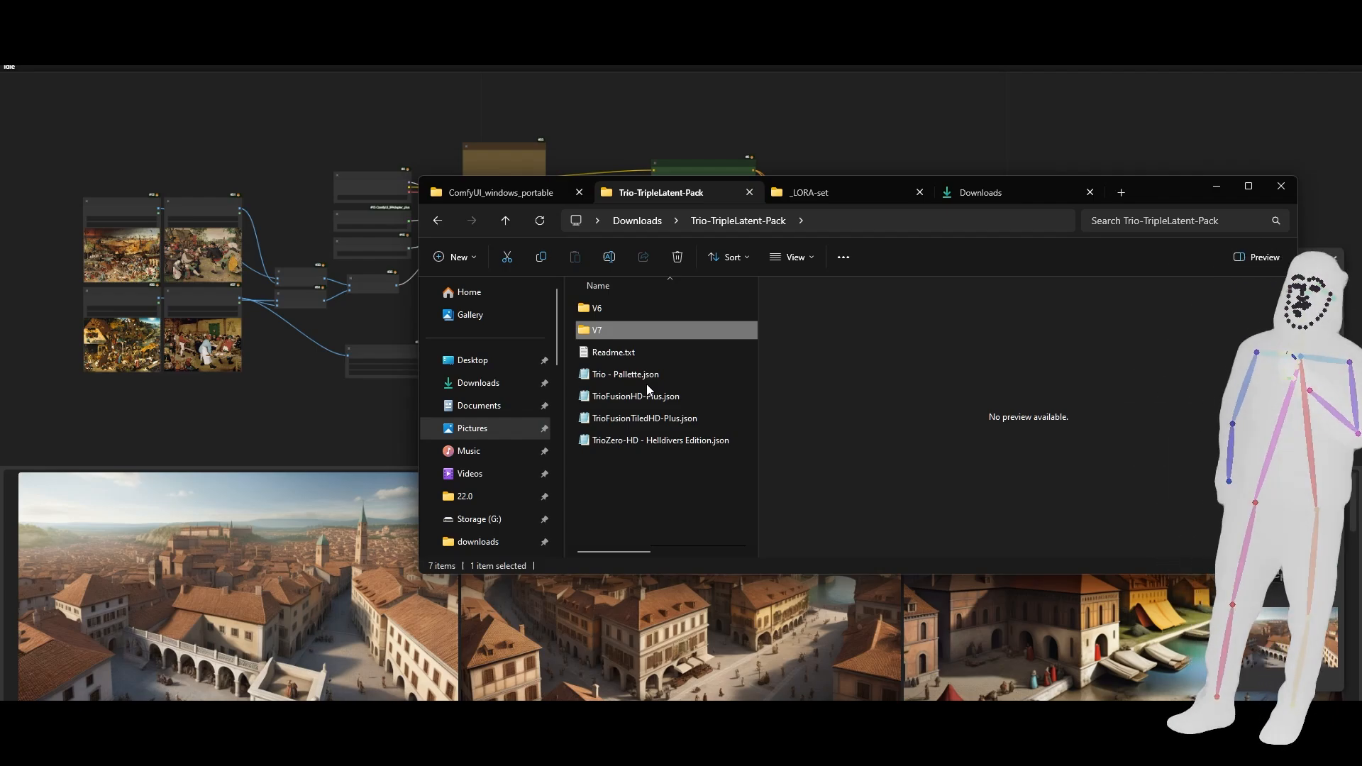
pyautogui.click(640, 440)
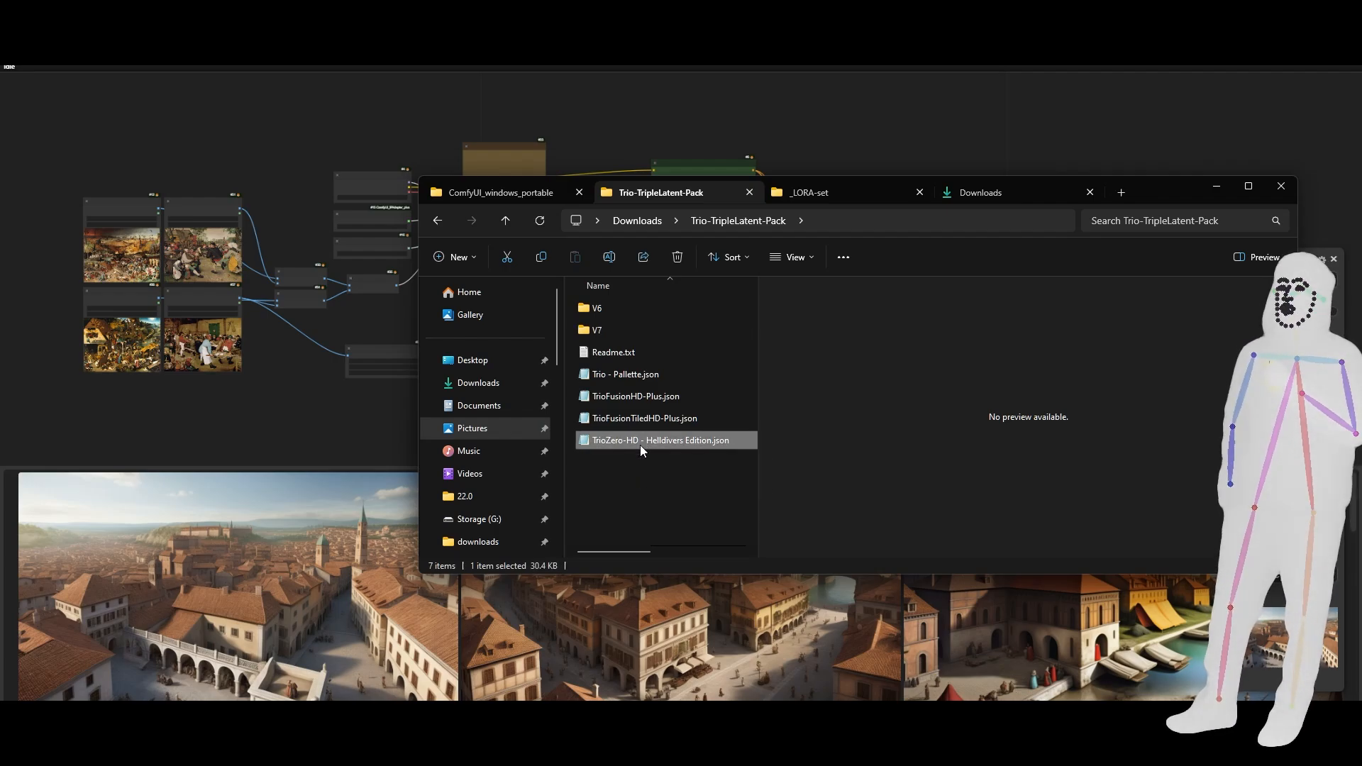
pyautogui.moveTo(632, 440); pyautogui.dragTo(295, 407)
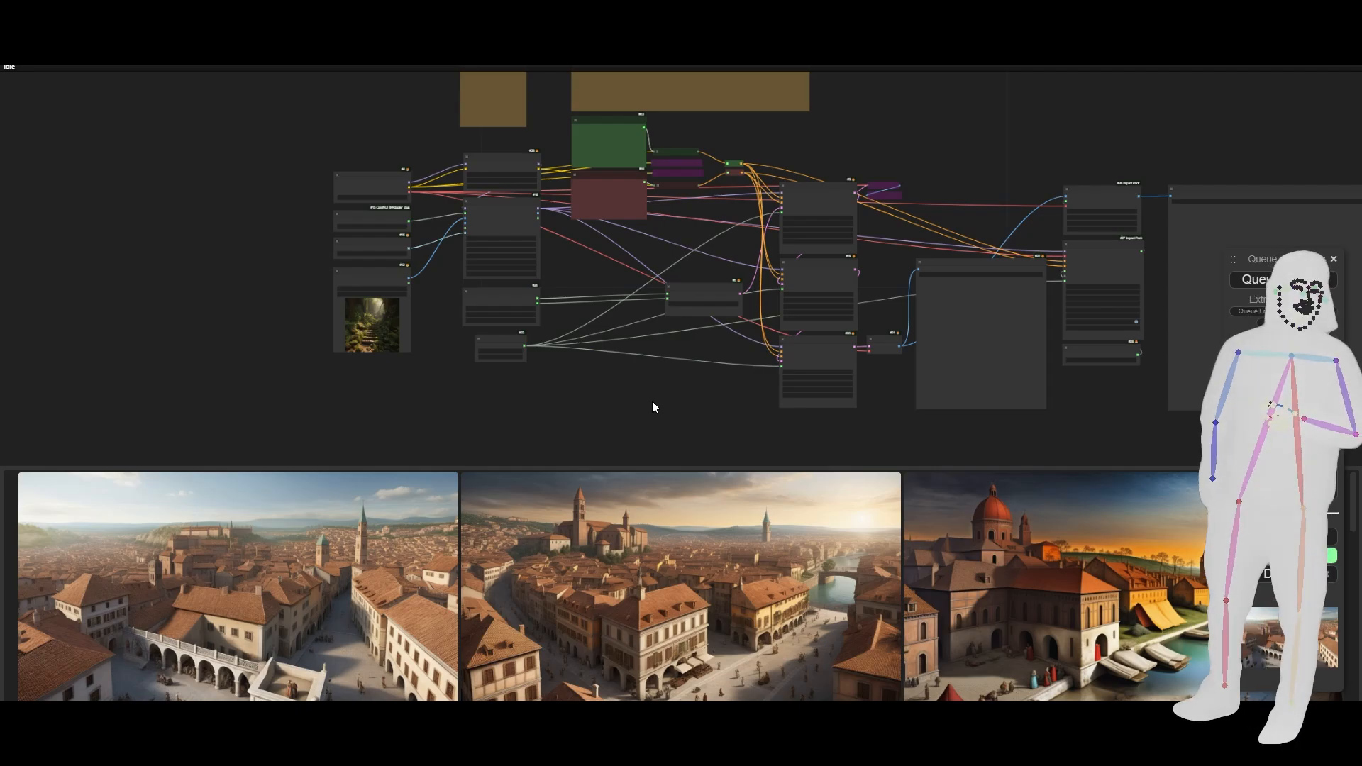
pyautogui.moveTo(678, 407); pyautogui.dragTo(487, 432)
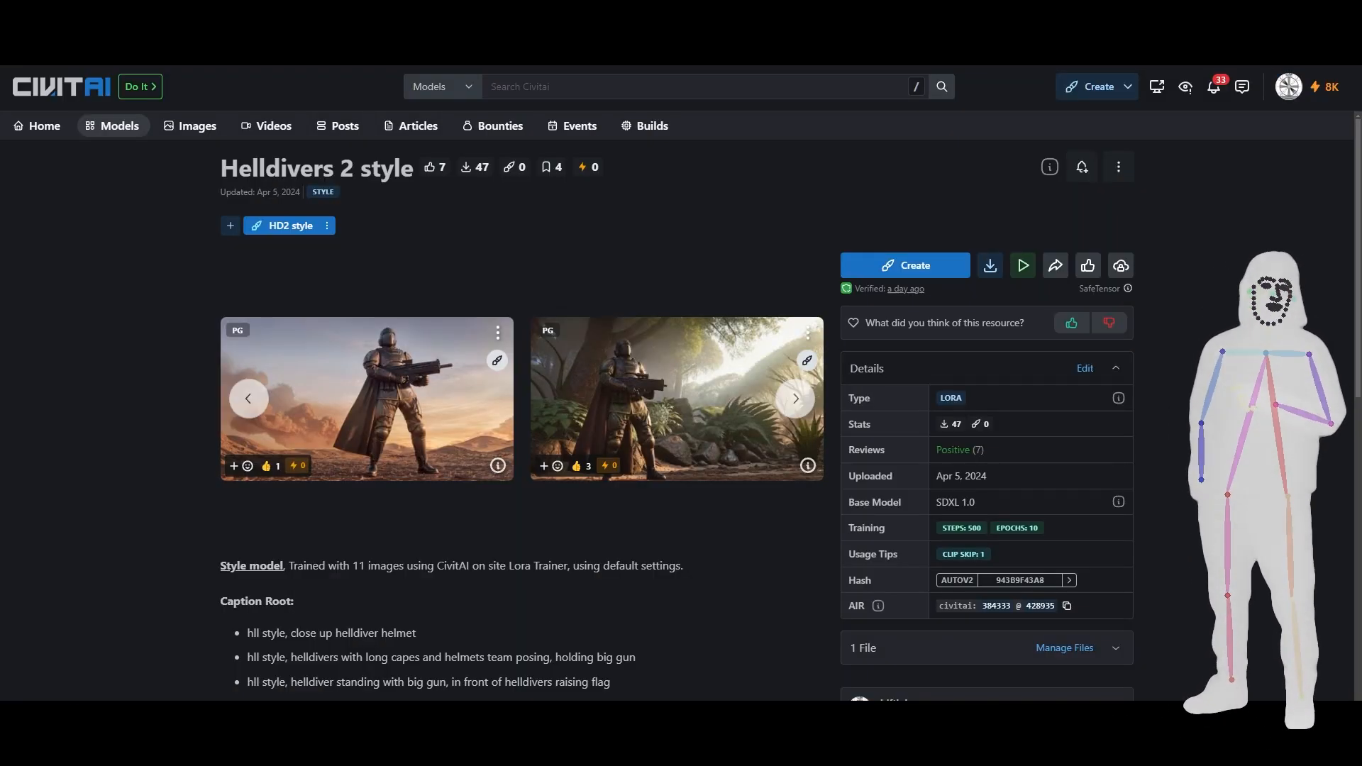
# - Expand the Helldivers 2 style description on Civitai and highlight the first Caption Merger entry's text following "hll style"
pyautogui.scroll(-7, 629, 429)
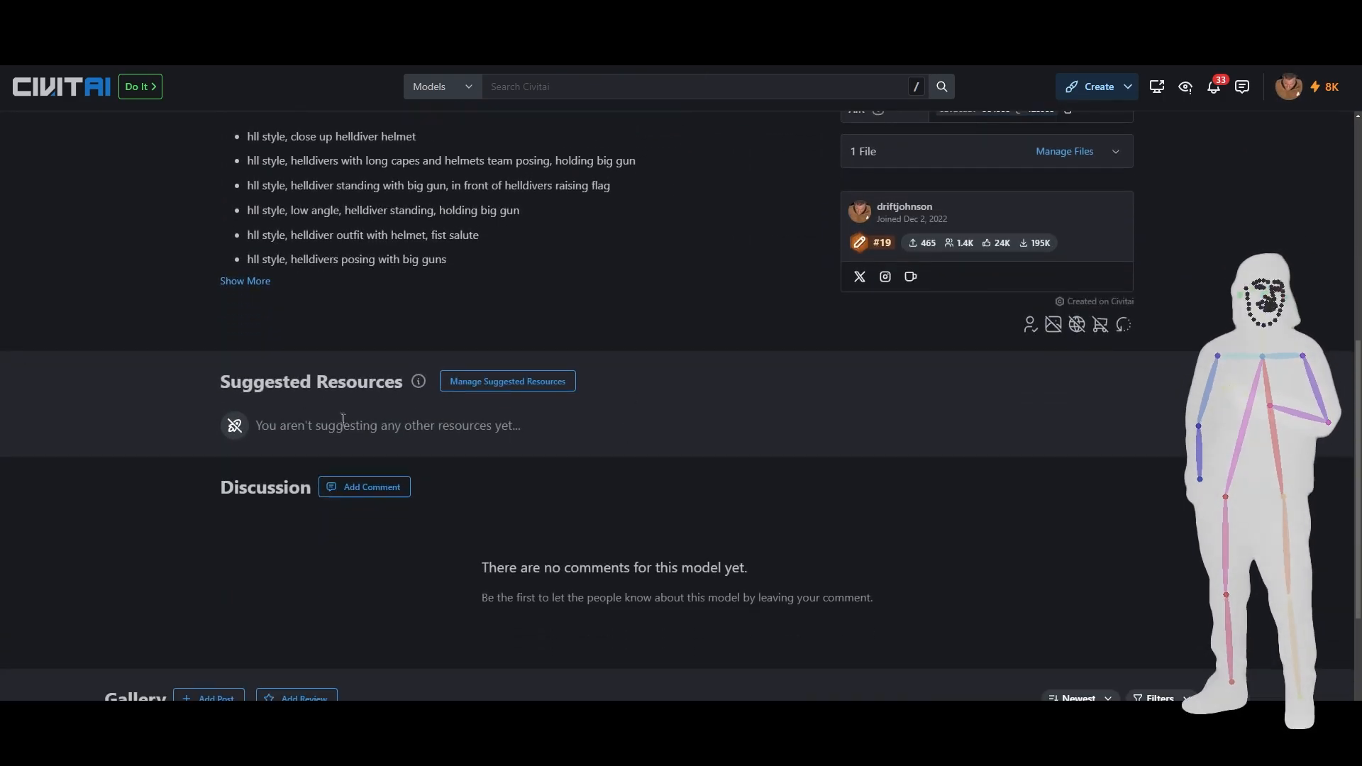
pyautogui.click(245, 282)
pyautogui.scroll(-3, 485, 370)
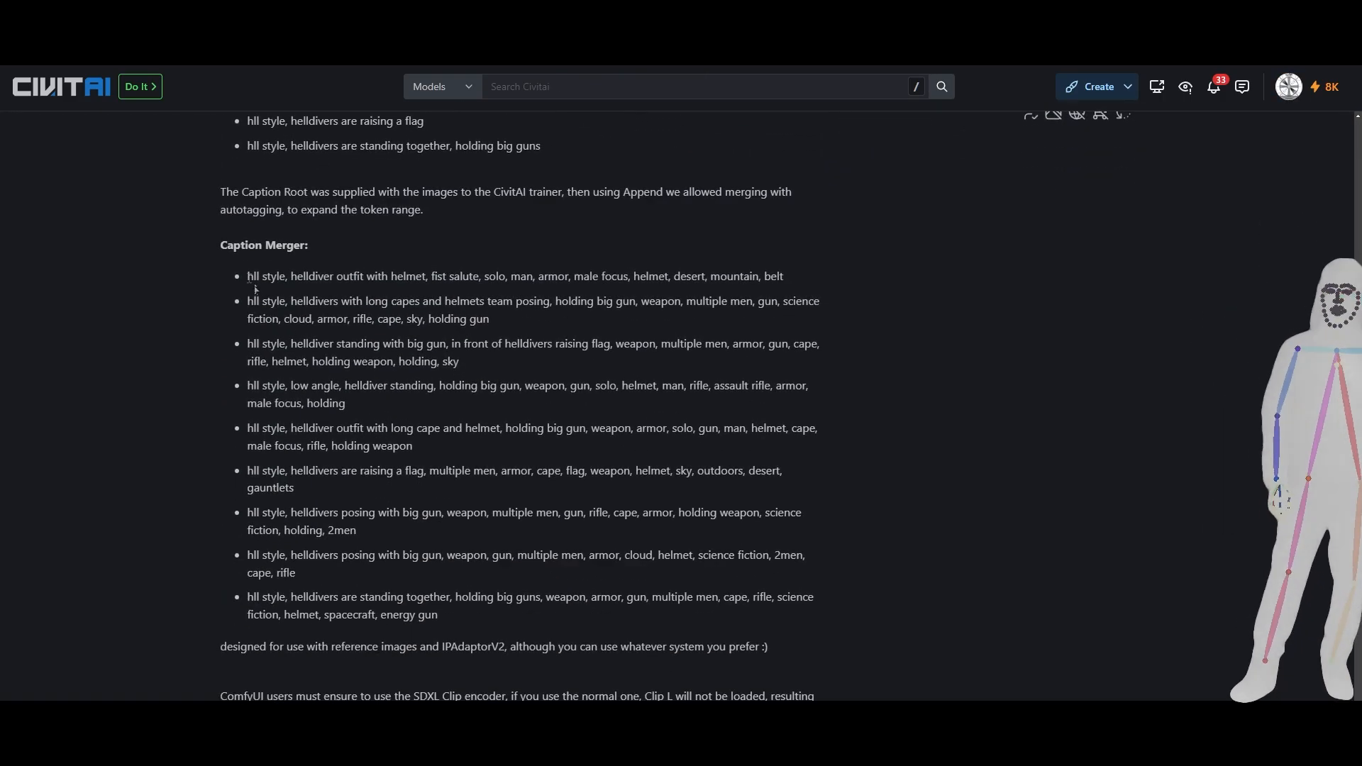
pyautogui.scroll(-1, 291, 273)
pyautogui.moveTo(247, 288); pyautogui.dragTo(293, 211)
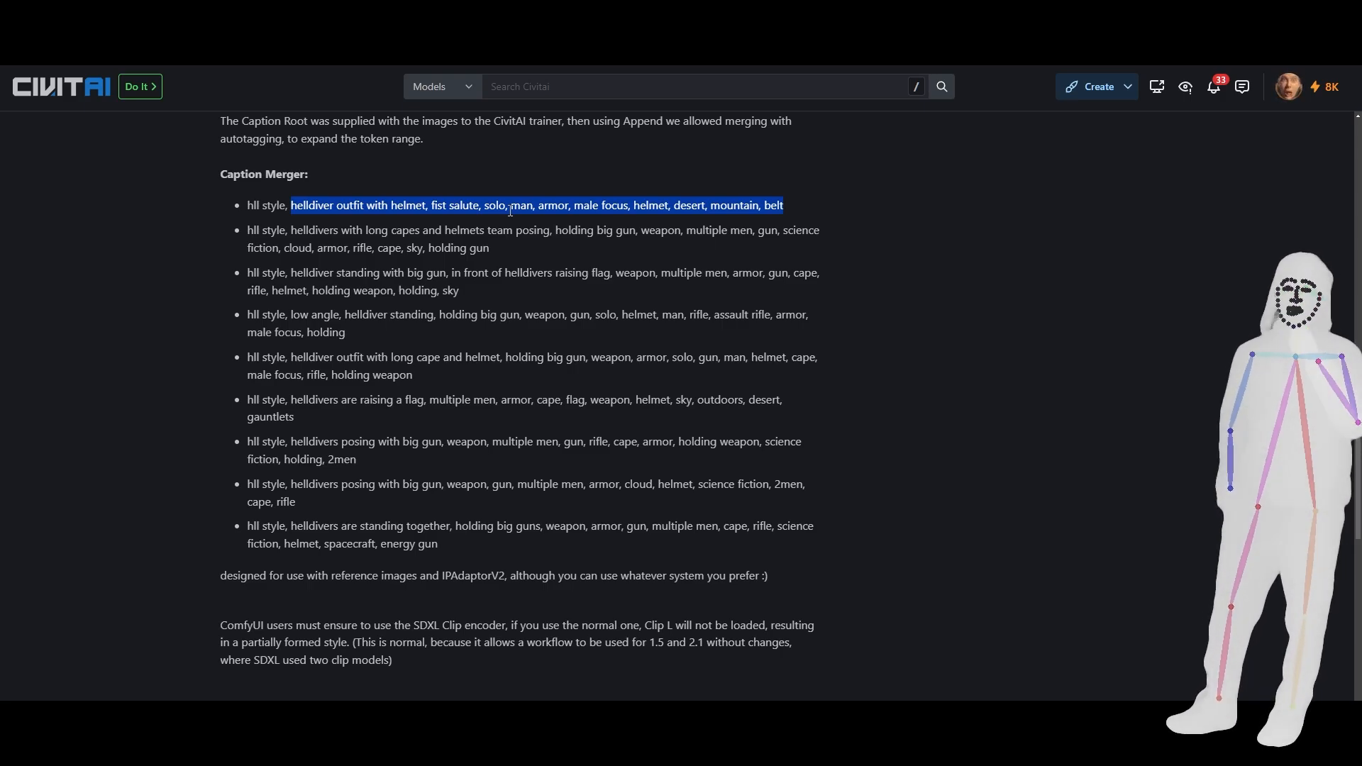
# - Return to the Helldivers workflow and select the note listing the example "hll style" captions to read them
pyautogui.scroll(2, 620, 185)
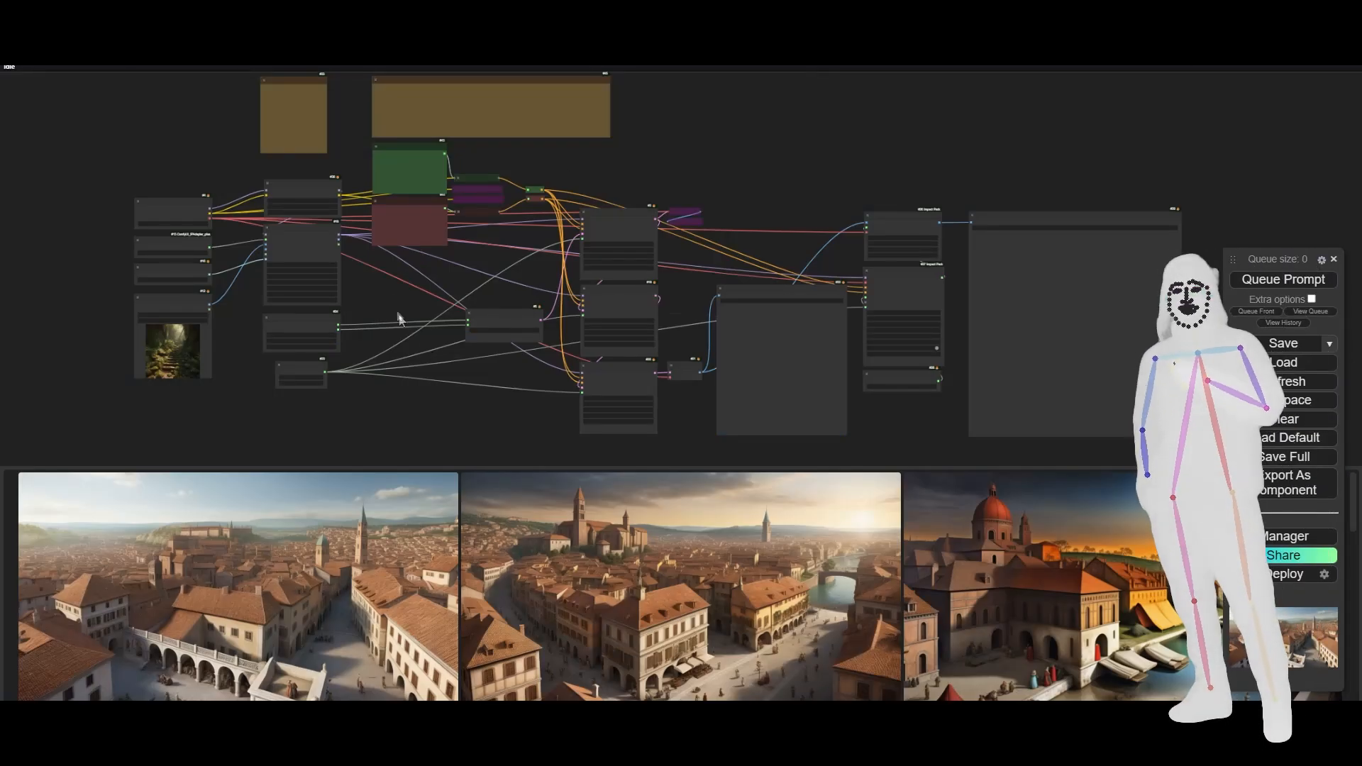
pyautogui.scroll(4, 417, 363)
pyautogui.scroll(5, 379, 196)
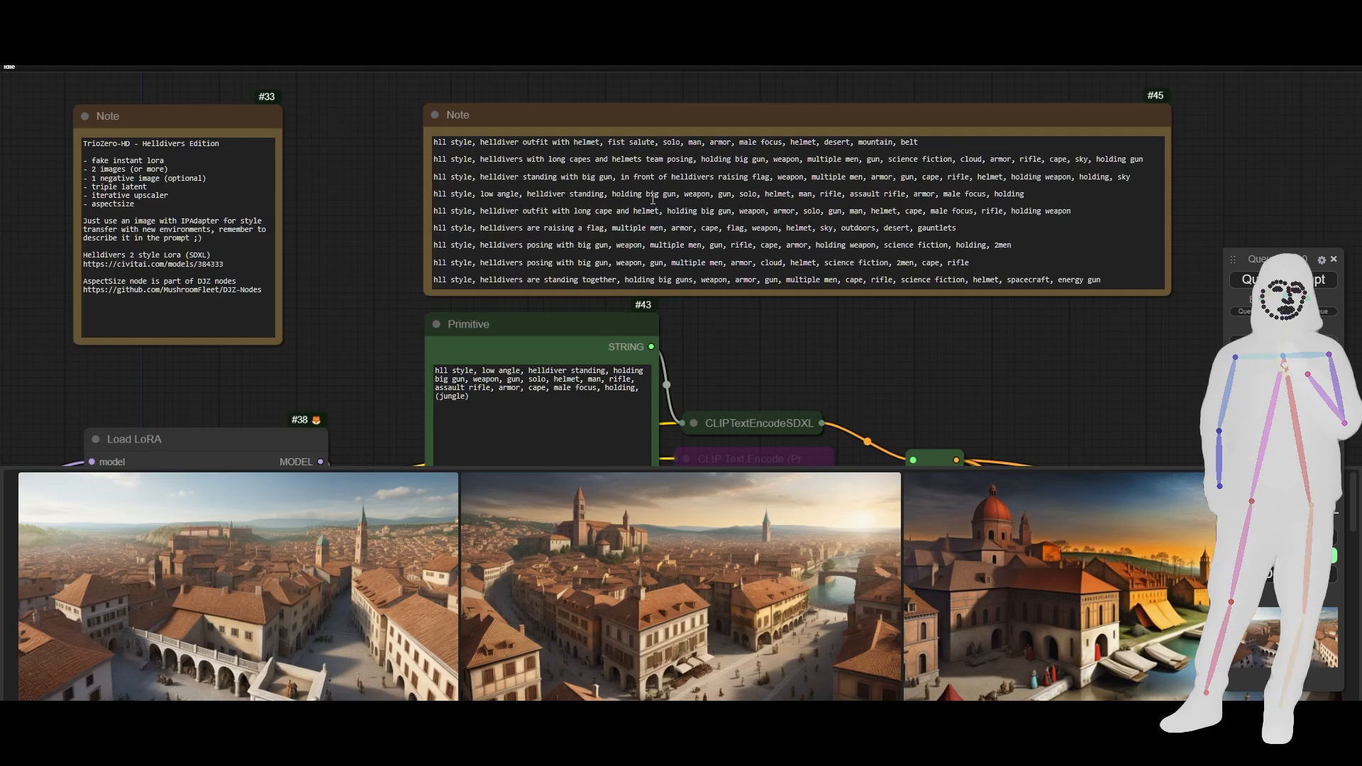
pyautogui.click(651, 198)
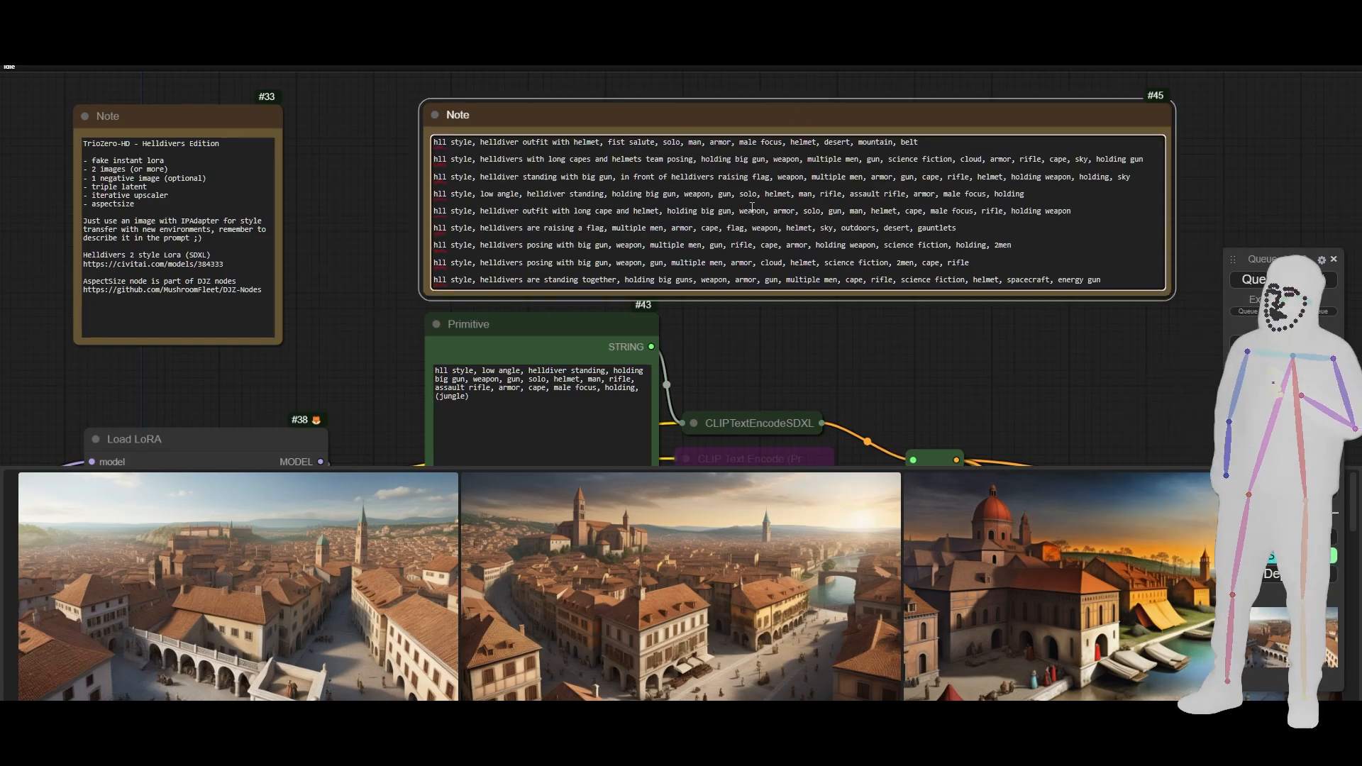
# - Examine the positive prompt in the green Primitive node and highlight its "(jungle)" environment term
pyautogui.moveTo(362, 374); pyautogui.dragTo(471, 303)
pyautogui.scroll(-3, 471, 303)
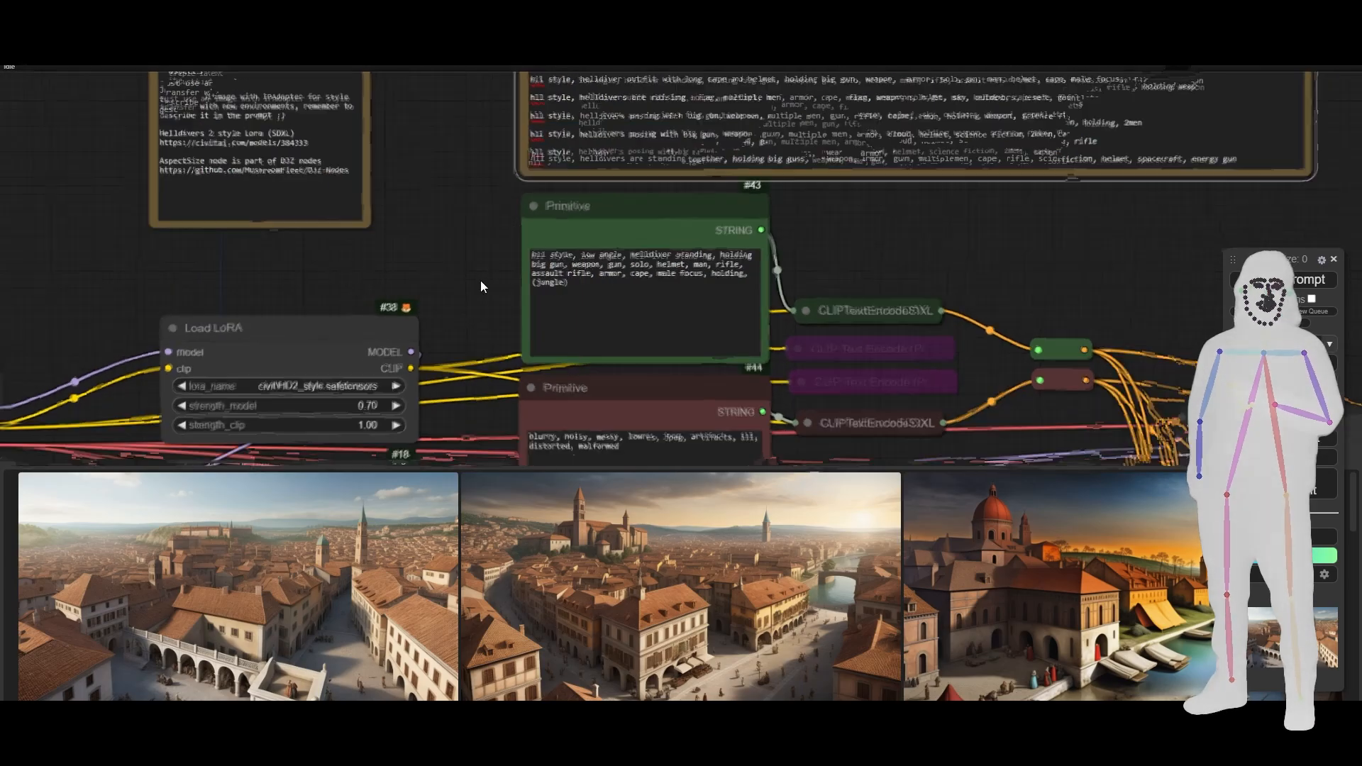
pyautogui.click(574, 286)
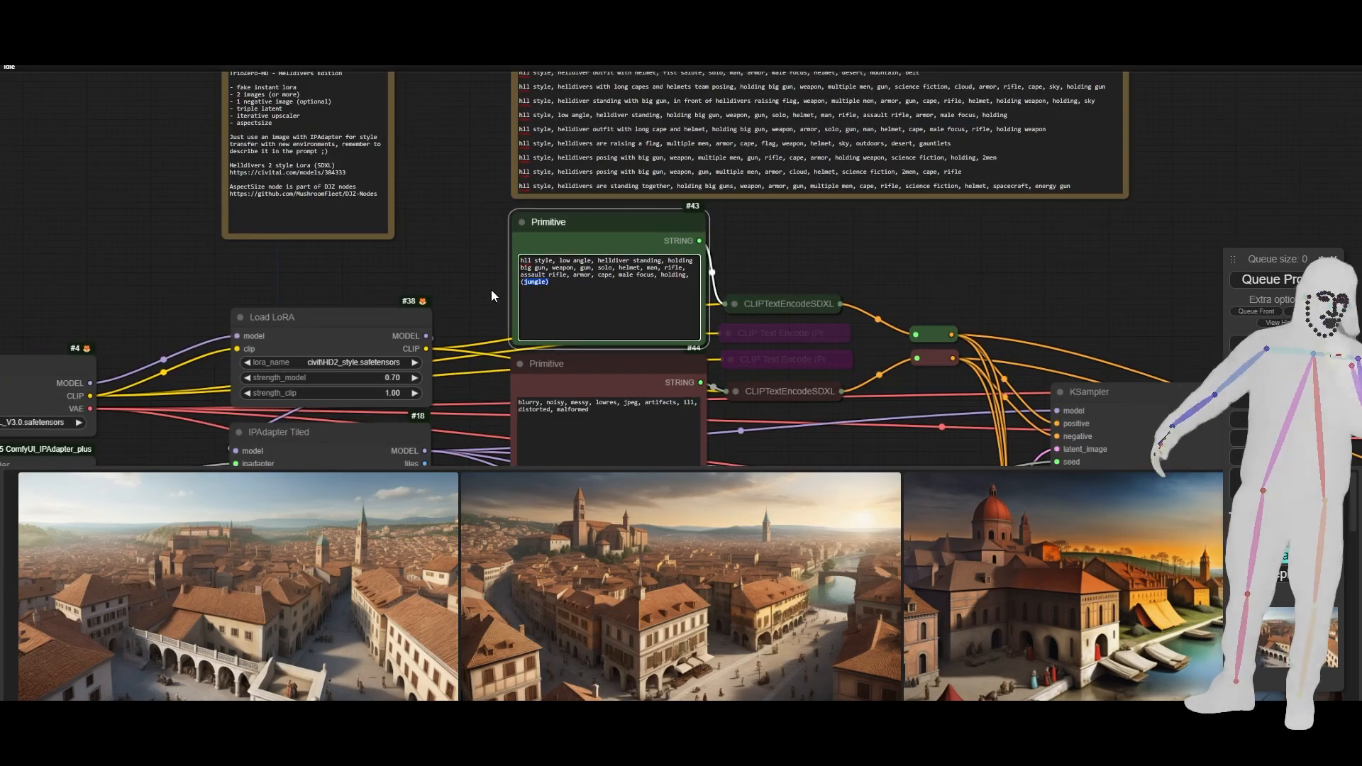
pyautogui.scroll(5, 490, 289)
pyautogui.moveTo(610, 278); pyautogui.dragTo(565, 280)
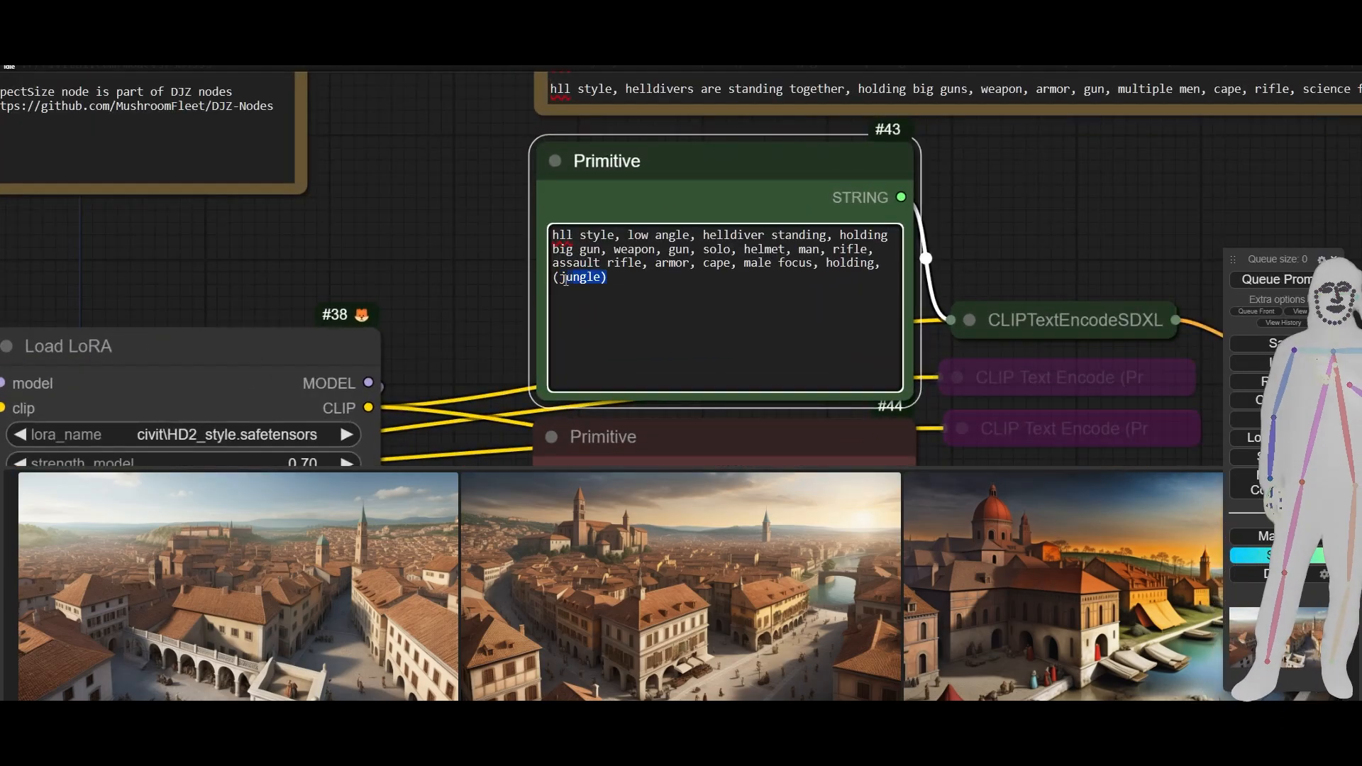
pyautogui.click(487, 288)
pyautogui.scroll(-2, 487, 288)
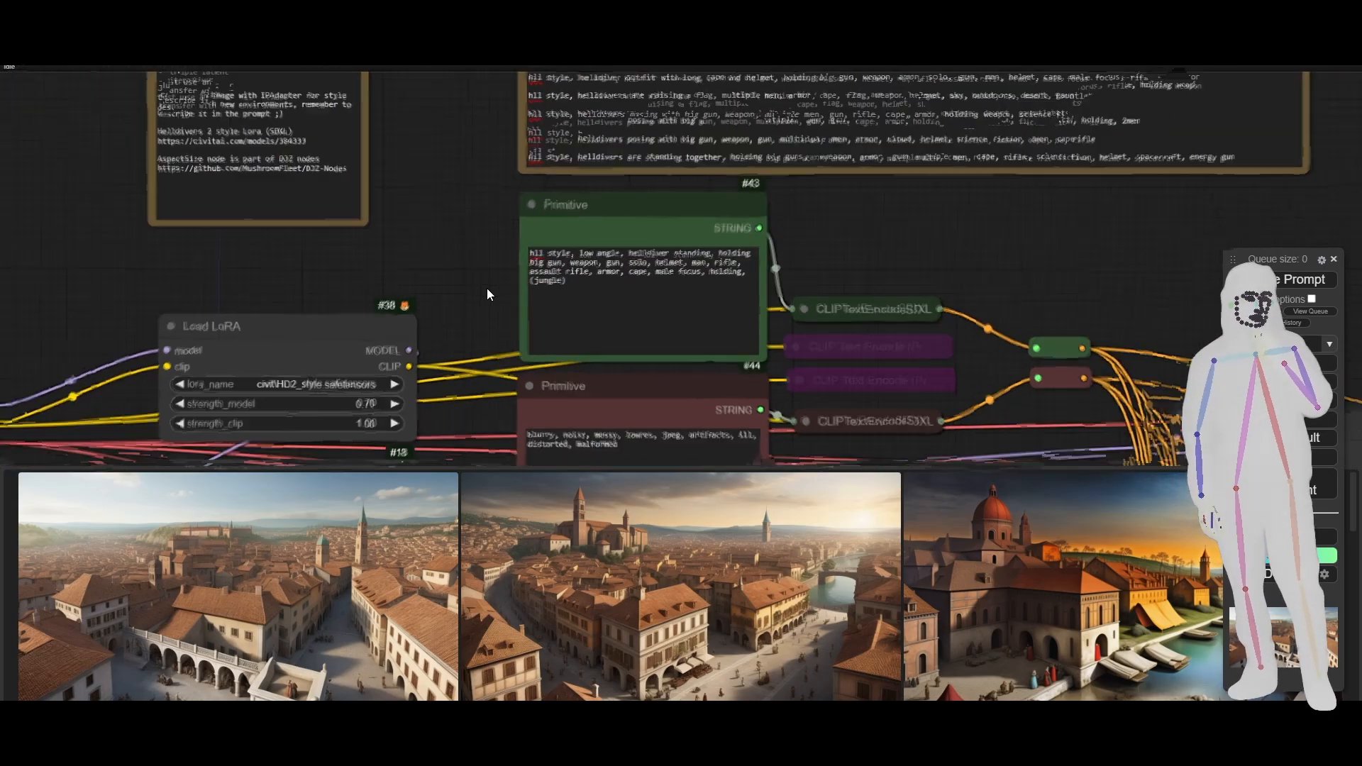
# - Select the Load LoRA node and inspect its HD2_style LoRA file, strengths and links
pyautogui.scroll(-2, 487, 288)
pyautogui.moveTo(466, 295); pyautogui.dragTo(685, 201)
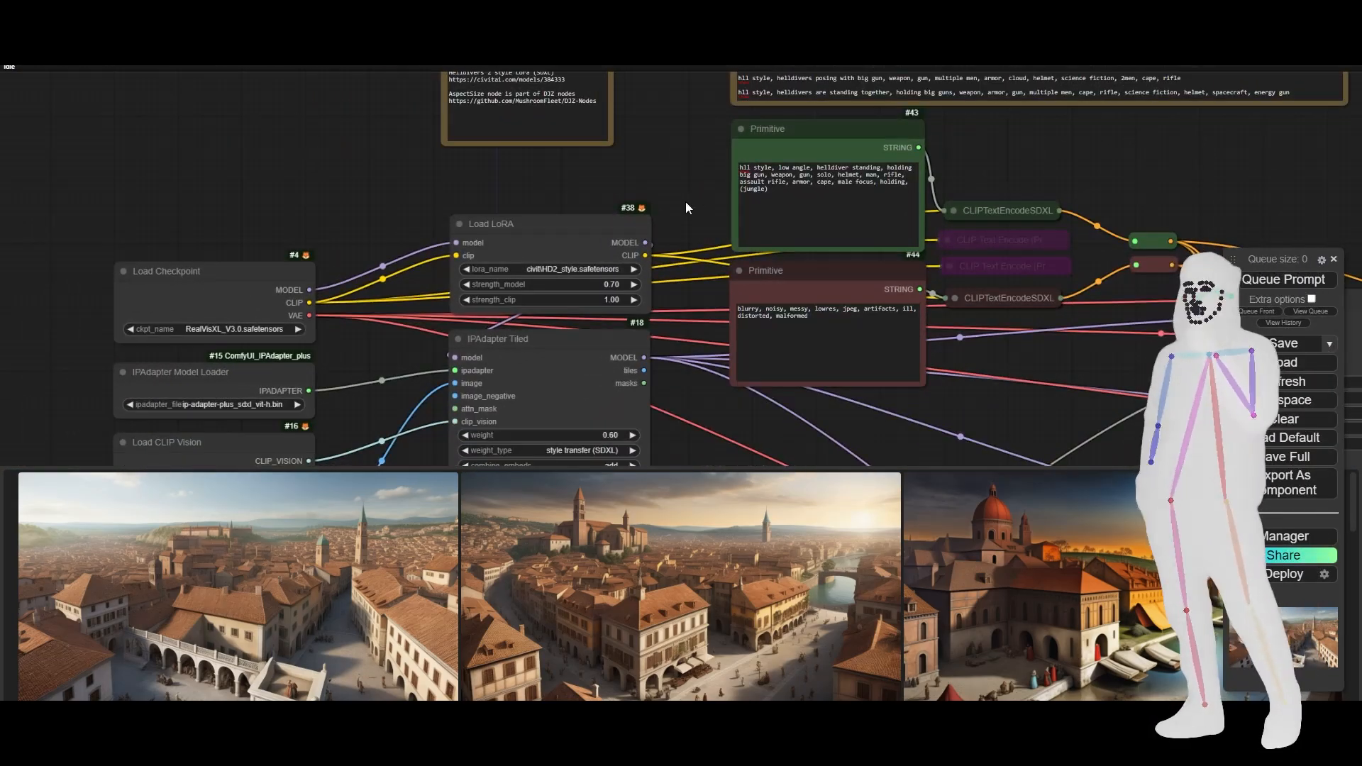
pyautogui.click(526, 249)
pyautogui.scroll(5, 547, 275)
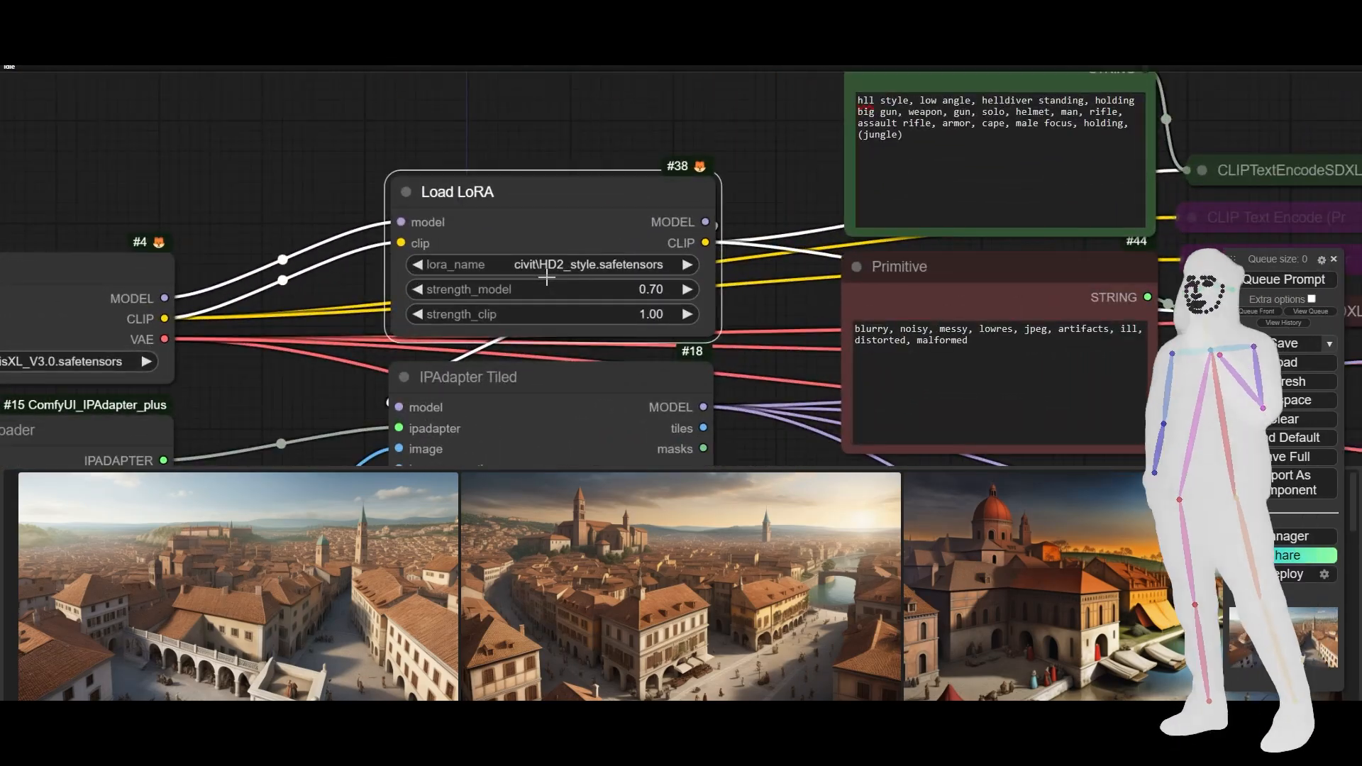
pyautogui.scroll(-8, 736, 293)
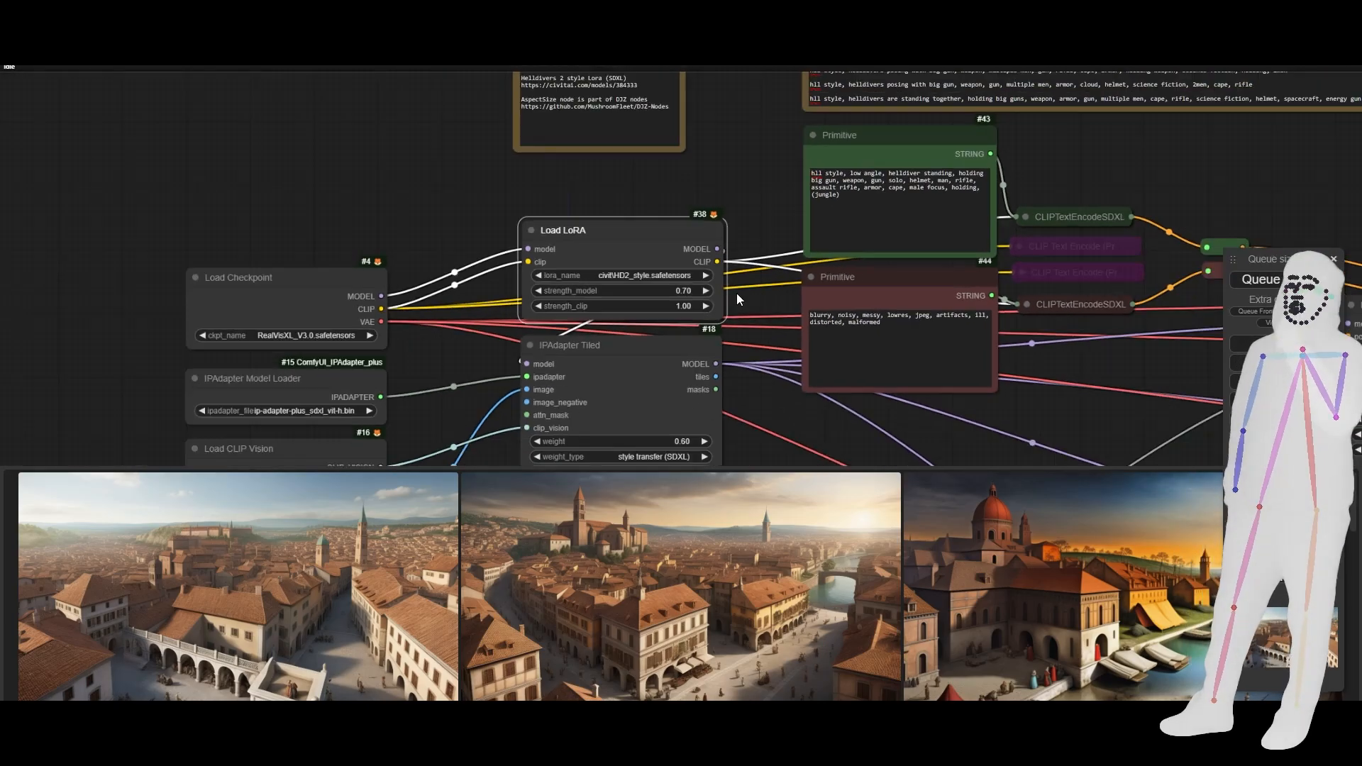
# - Select the IPAdapter Tiled node and load the newest city picture from the image feed, TrioZero_00074_.png, into the Load Image node
pyautogui.moveTo(748, 339); pyautogui.dragTo(751, 168)
pyautogui.scroll(3, 735, 195)
pyautogui.scroll(-2, 734, 200)
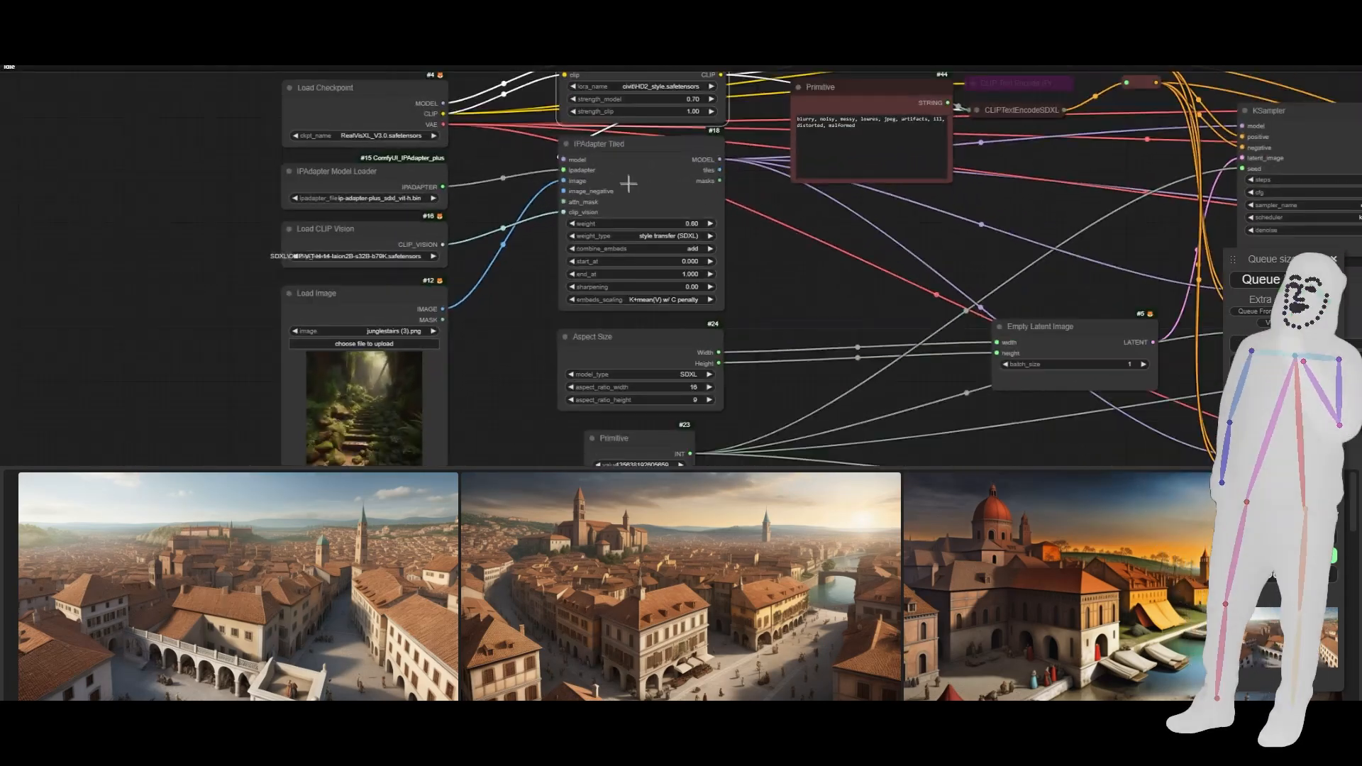
pyautogui.click(626, 181)
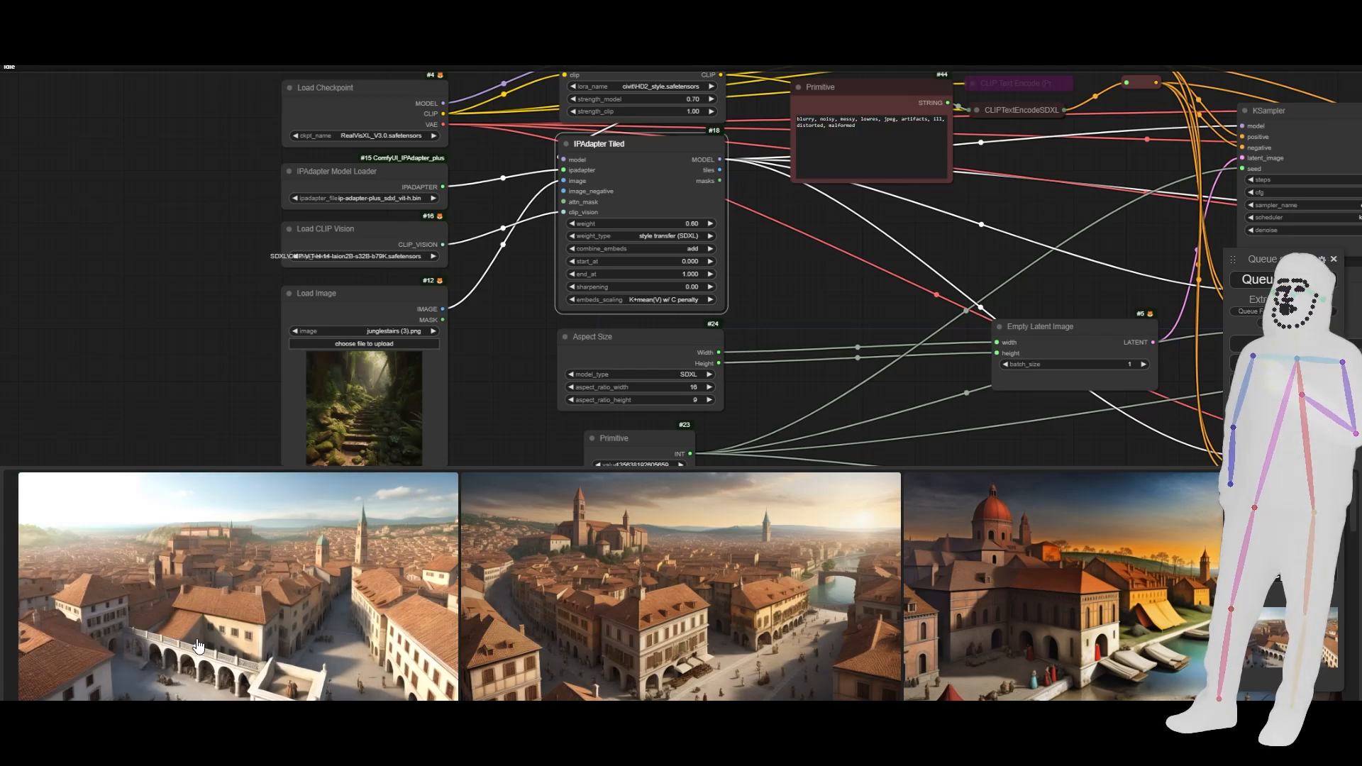
pyautogui.moveTo(402, 543); pyautogui.dragTo(333, 418)
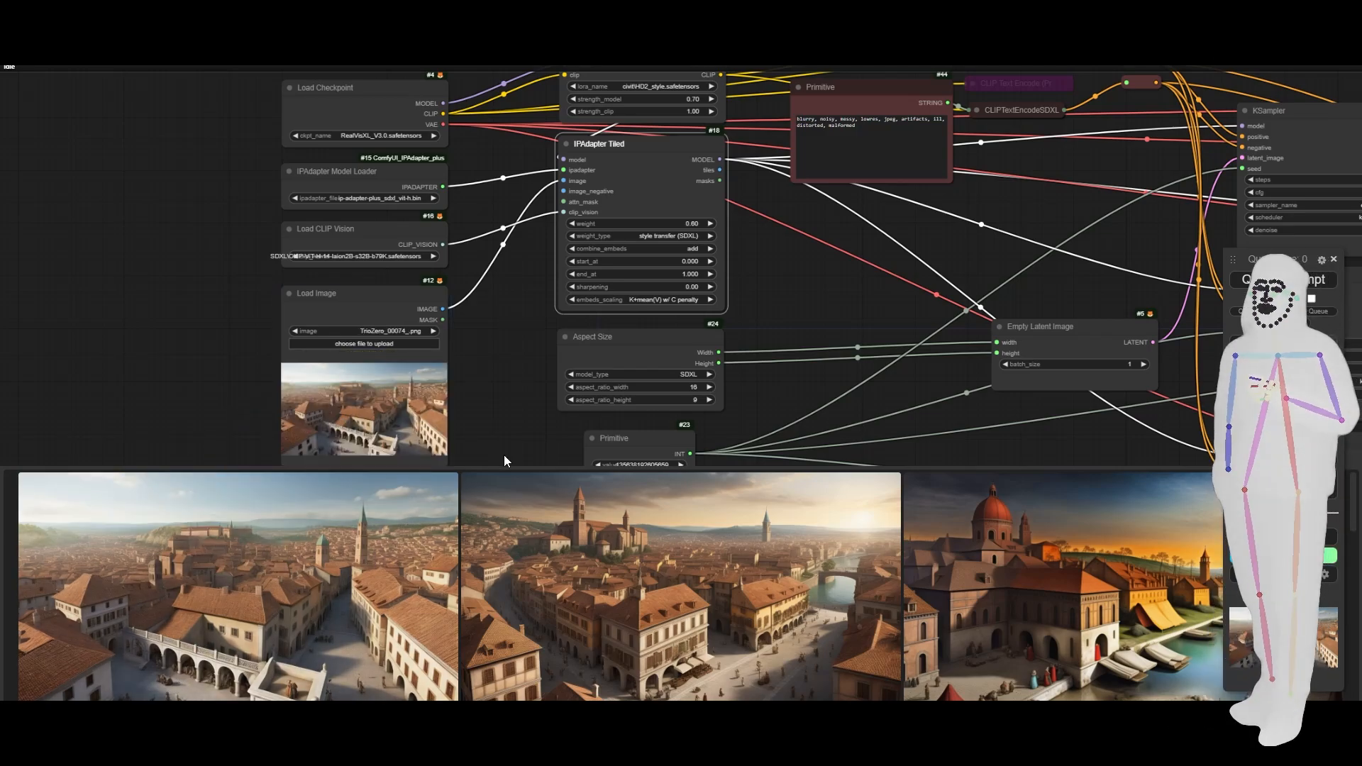
# - Replace "jungle" in the positive prompt's parentheses with "Roman Town"
pyautogui.moveTo(929, 254); pyautogui.dragTo(751, 449)
pyautogui.scroll(5, 640, 242)
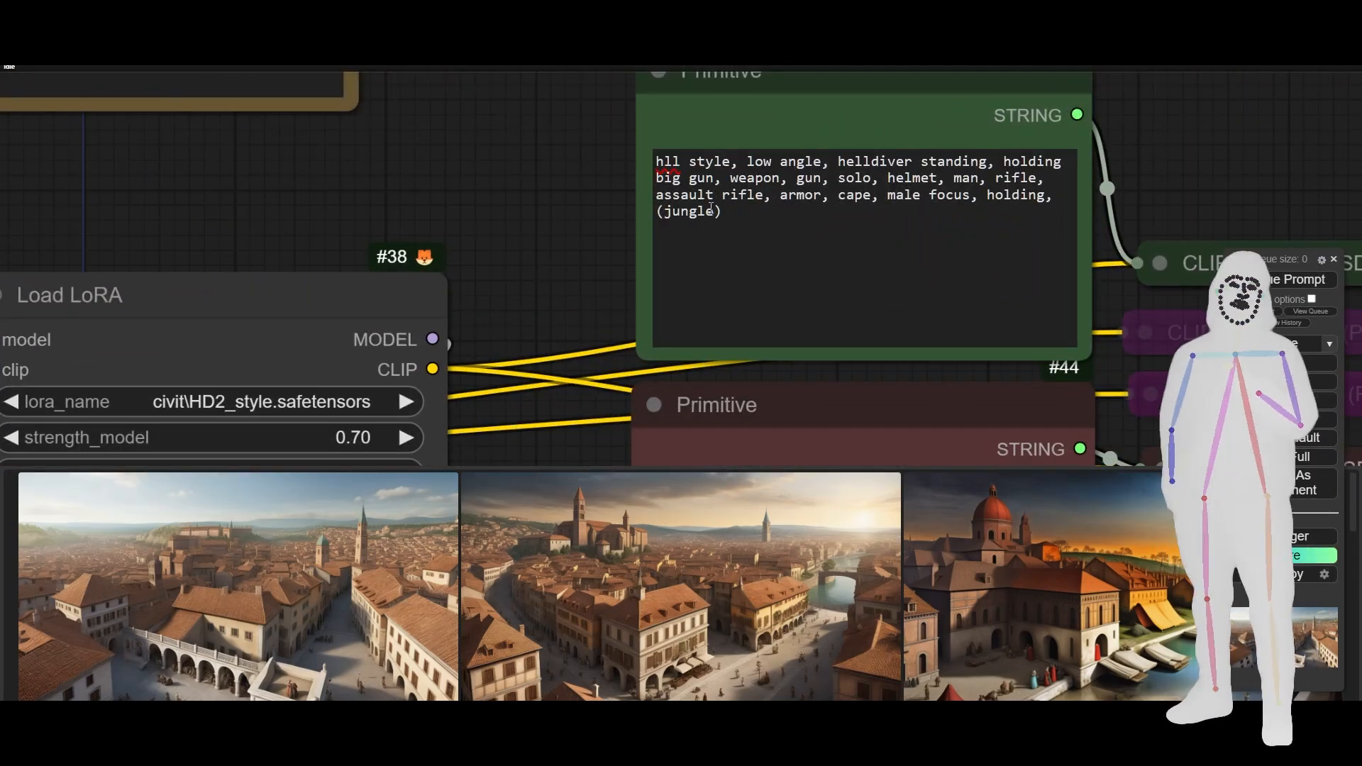
pyautogui.doubleClick(699, 211)
pyautogui.write('Roman T')
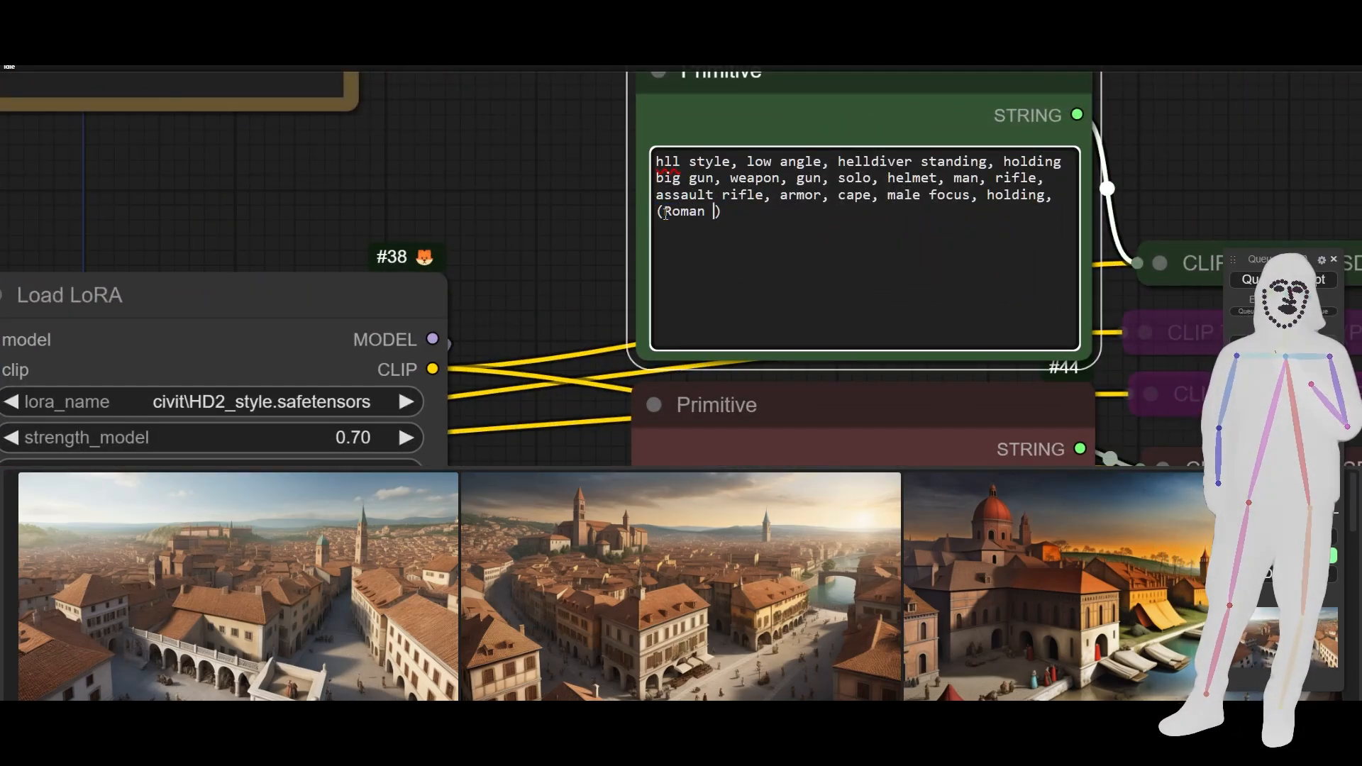
pyautogui.write('own')
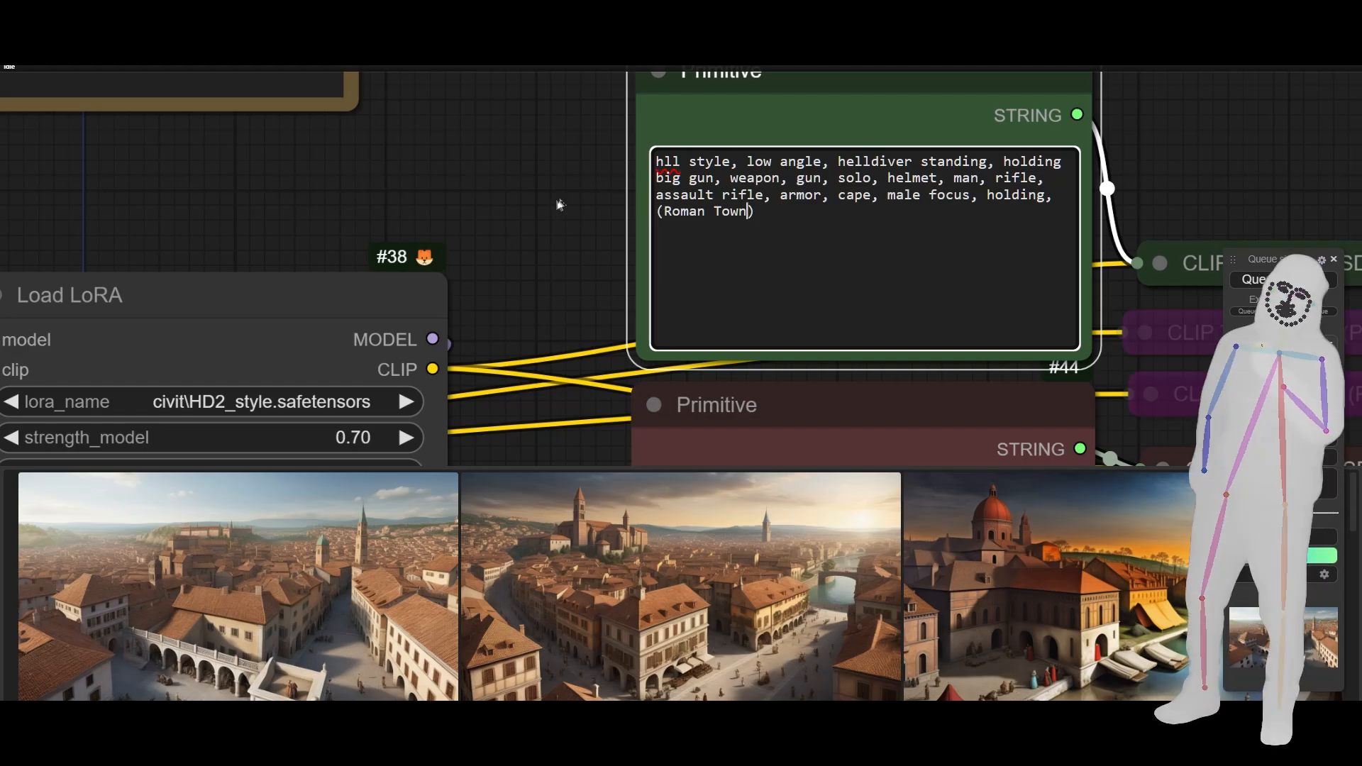
# - Set control_after_generate on the seed Primitive node to fixed
pyautogui.scroll(-8, 531, 200)
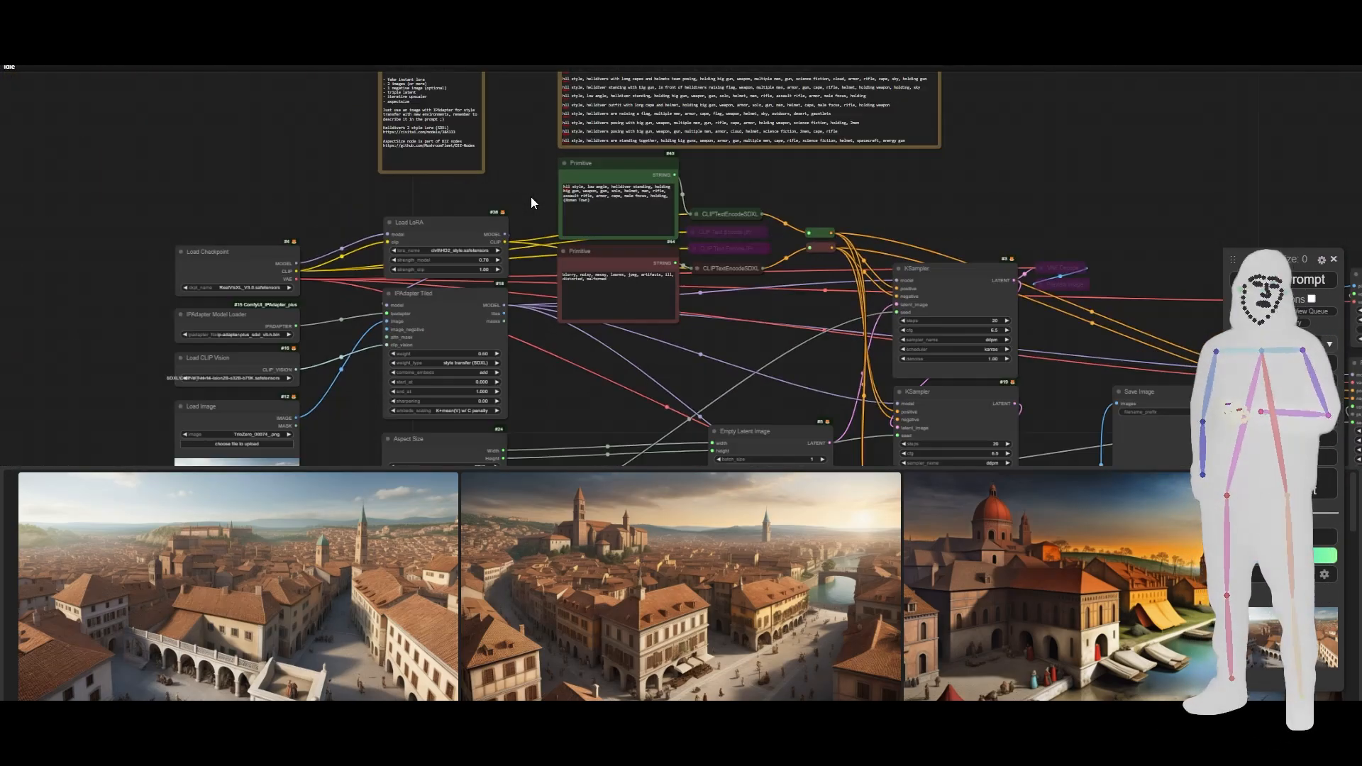
pyautogui.moveTo(613, 377); pyautogui.dragTo(574, 254)
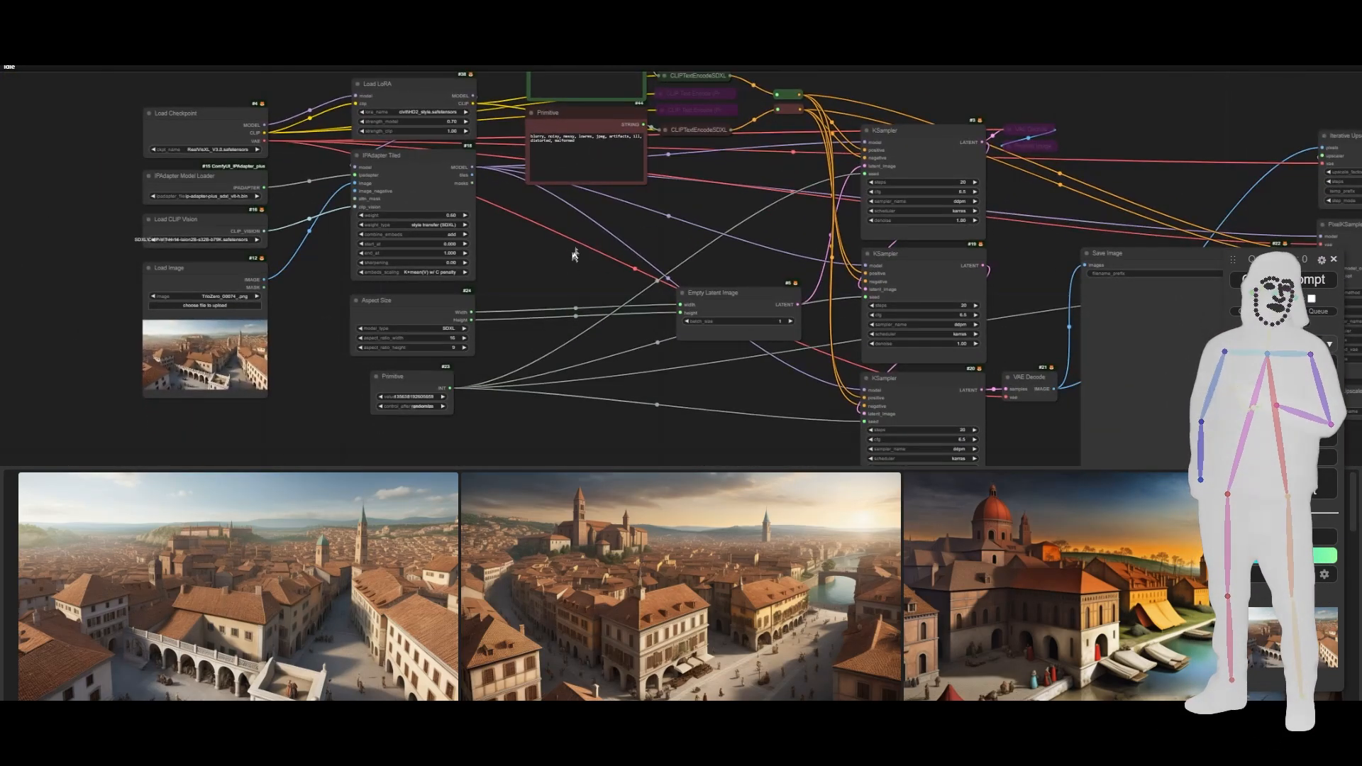
pyautogui.click(379, 406)
pyautogui.click(379, 407)
pyautogui.click(379, 406)
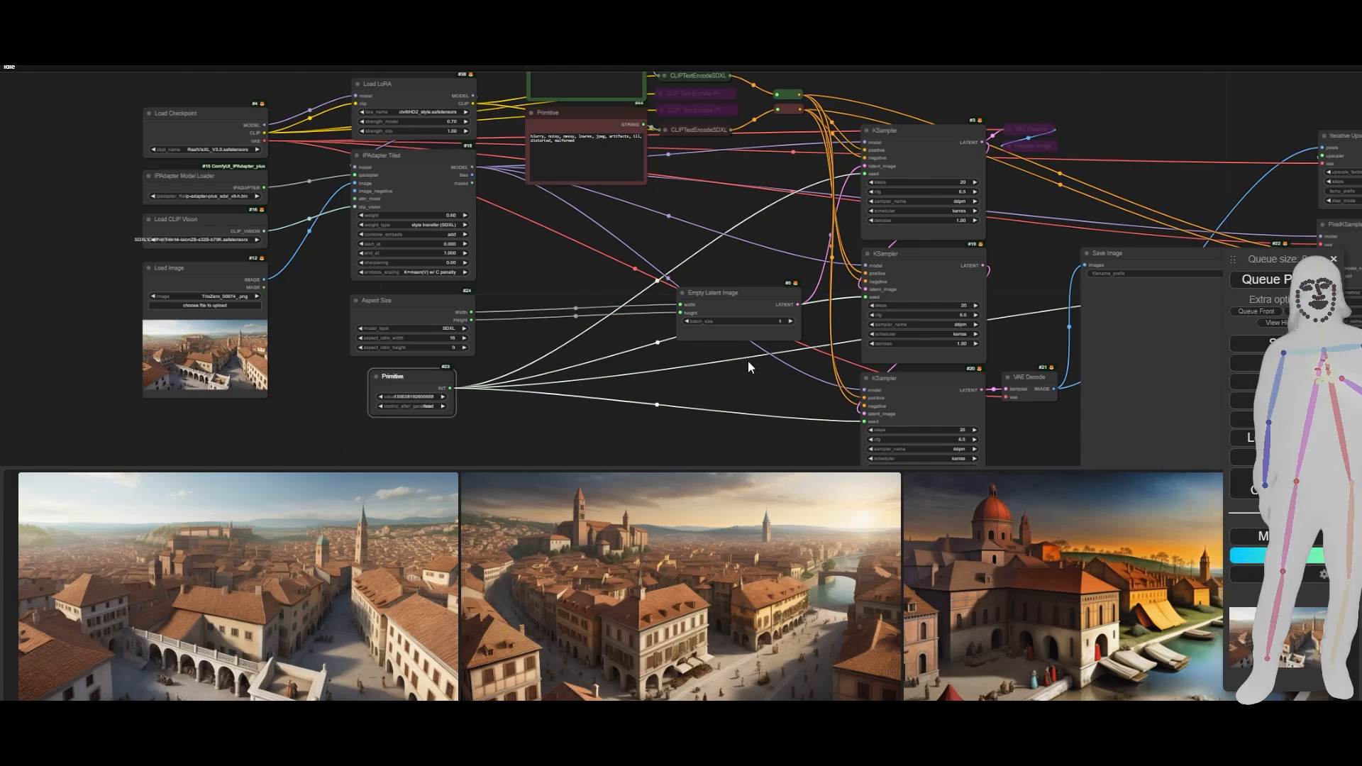
# - Set the PixelKSampleUpscalerProvider's sampler to ddpm and its scheduler to karras
pyautogui.moveTo(748, 360); pyautogui.dragTo(482, 293)
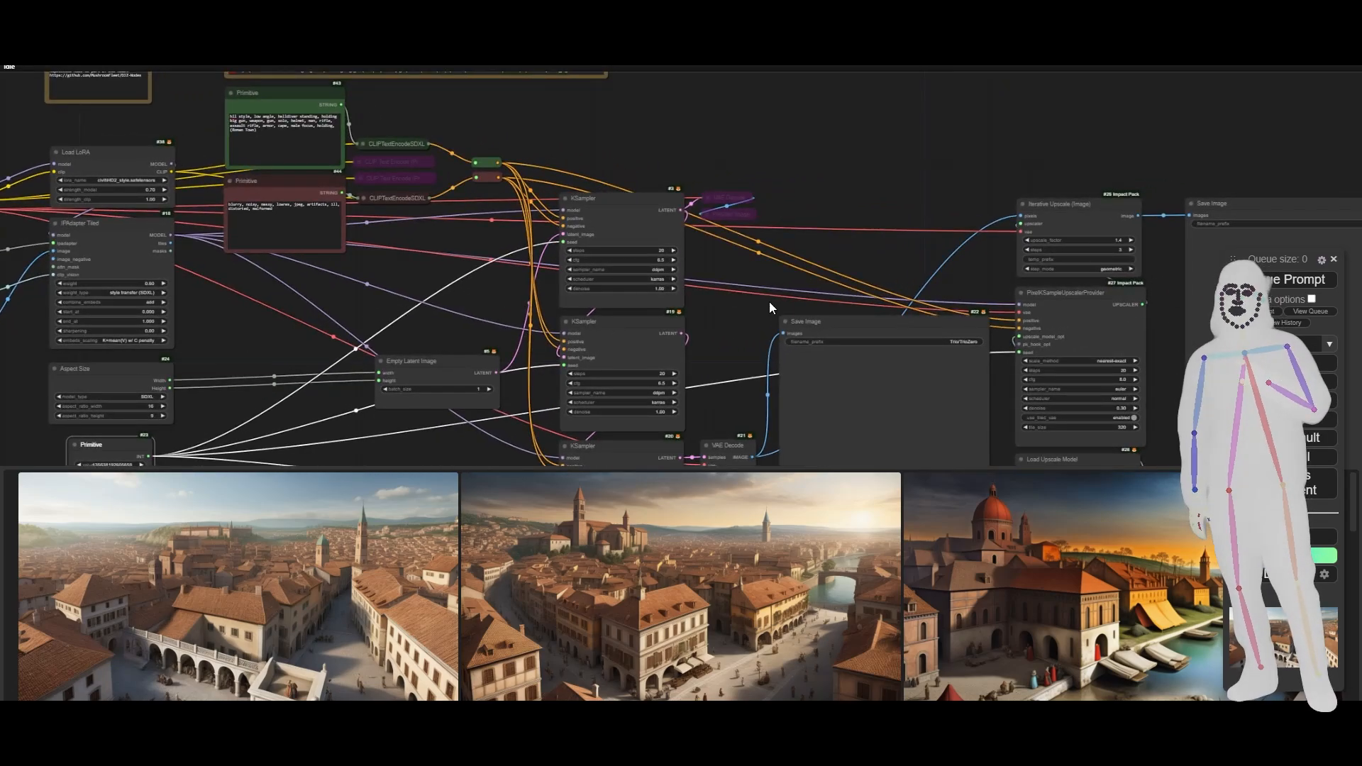
pyautogui.moveTo(772, 307); pyautogui.dragTo(517, 219)
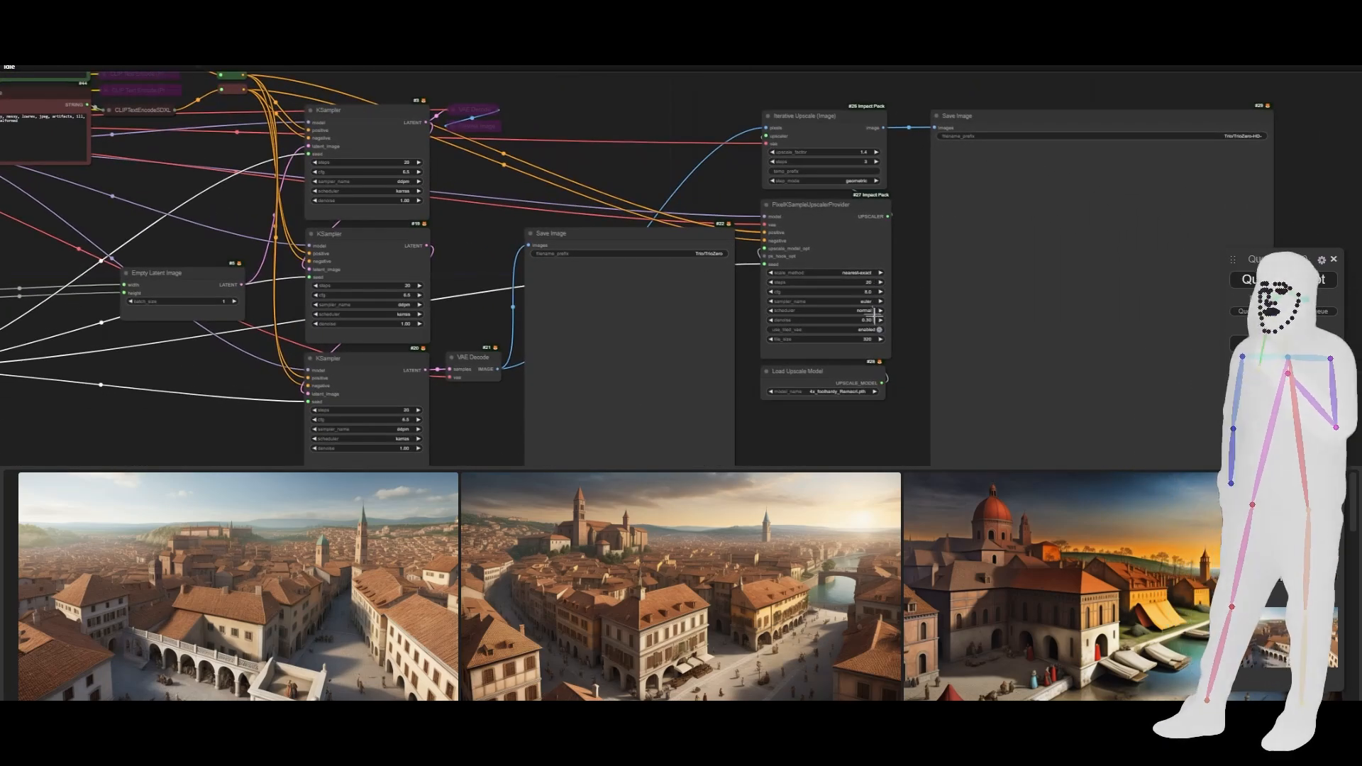
pyautogui.click(847, 298)
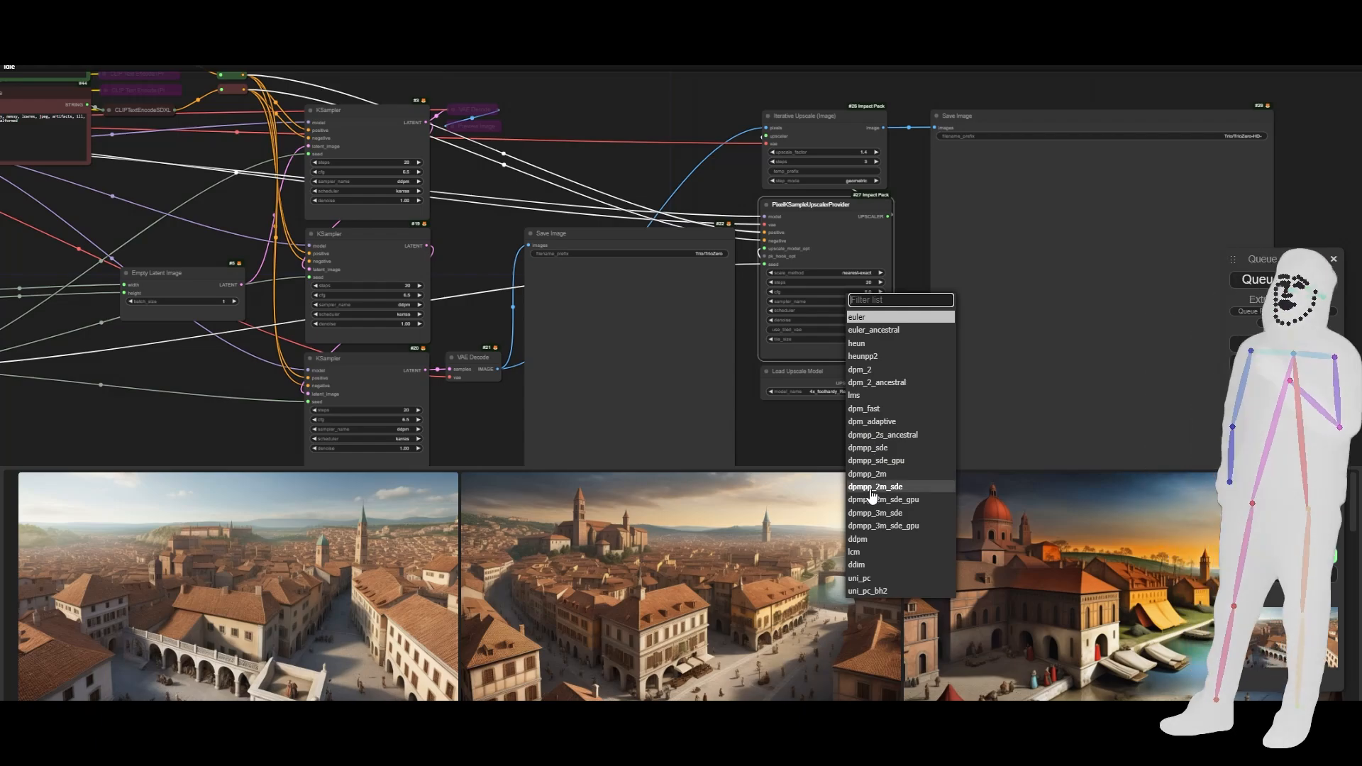
pyautogui.click(858, 540)
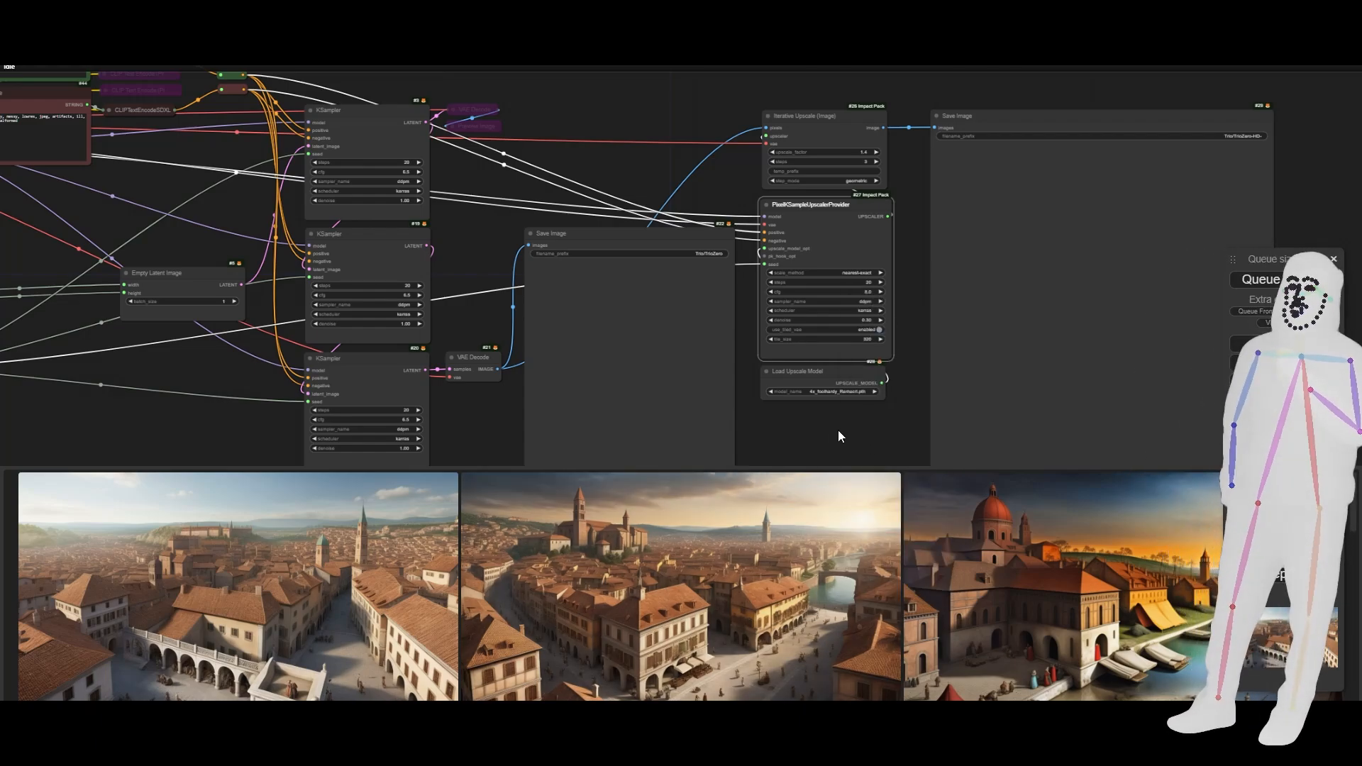
# - Bring the whole workflow into view and queue the prompt for generation
pyautogui.moveTo(791, 441); pyautogui.dragTo(955, 390)
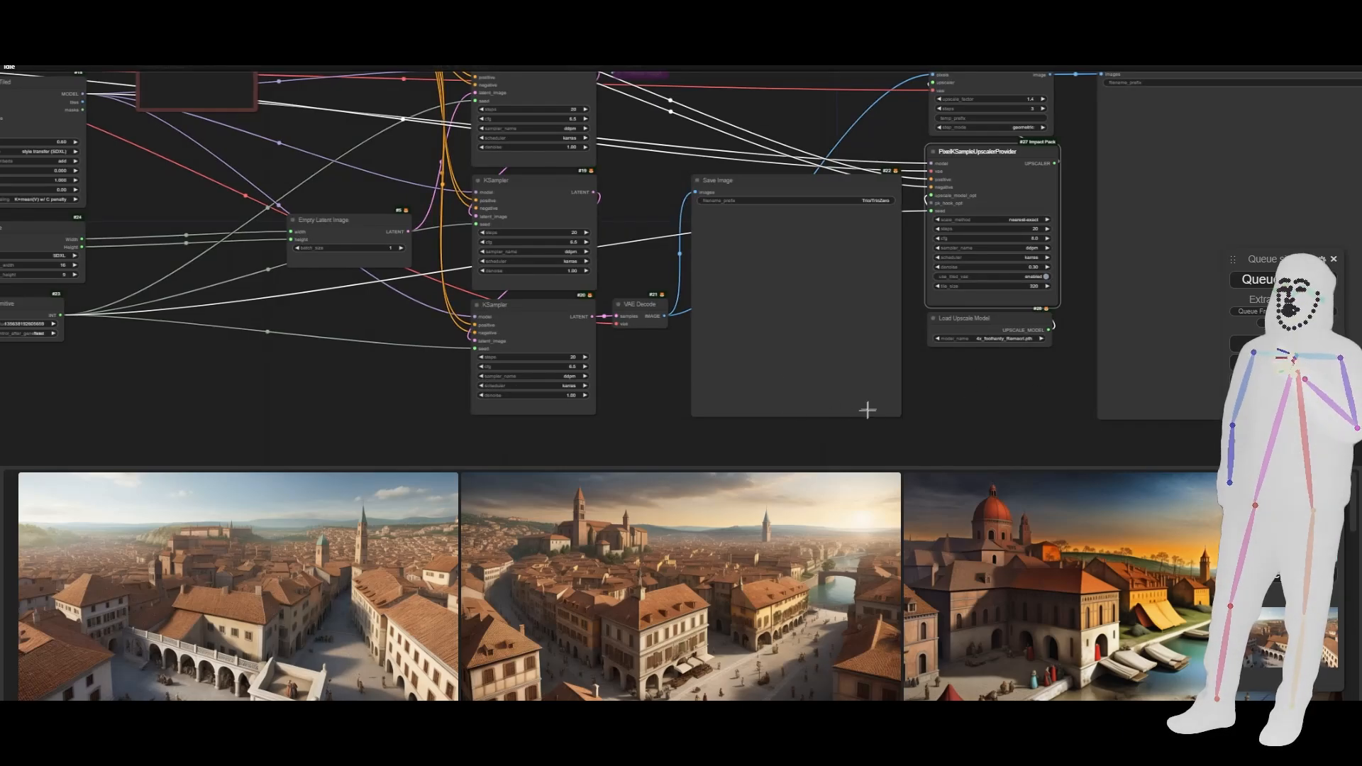
pyautogui.scroll(-6, 1013, 390)
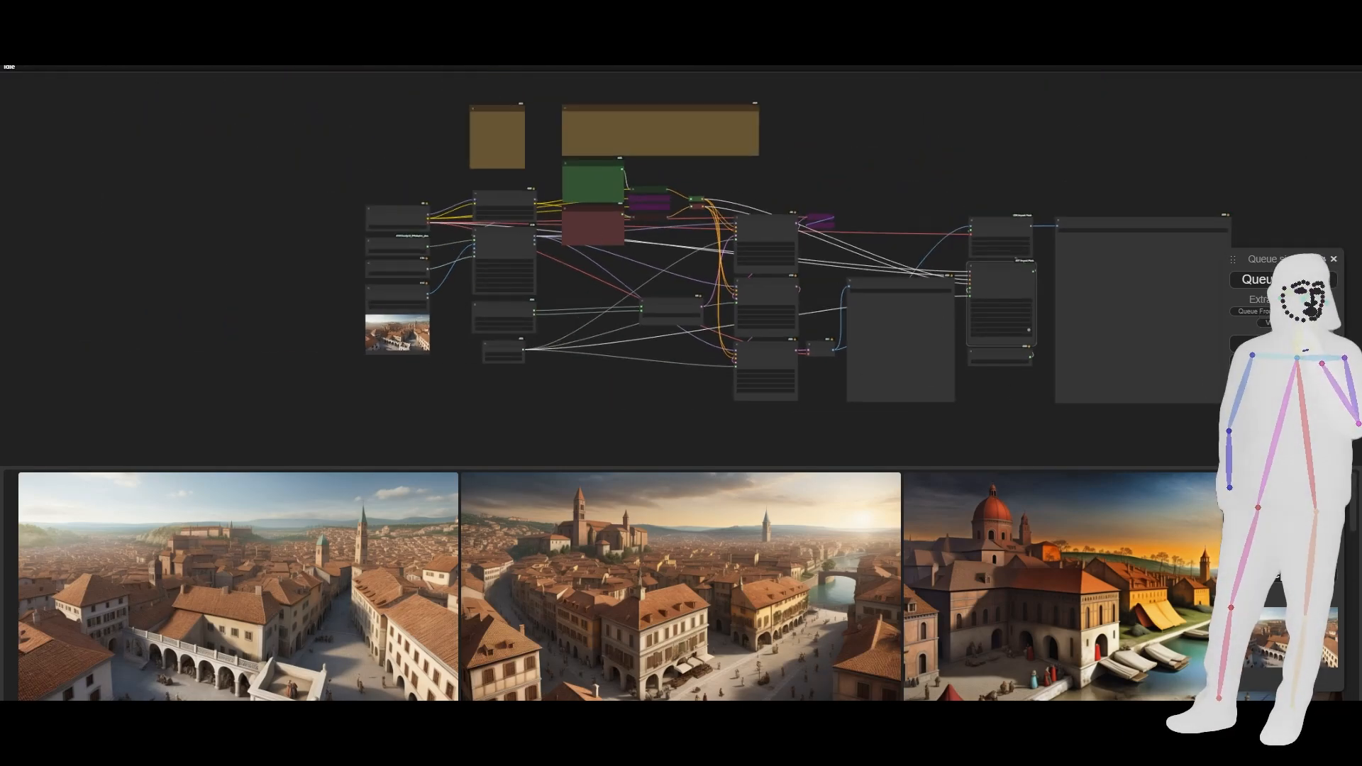
pyautogui.click(1284, 280)
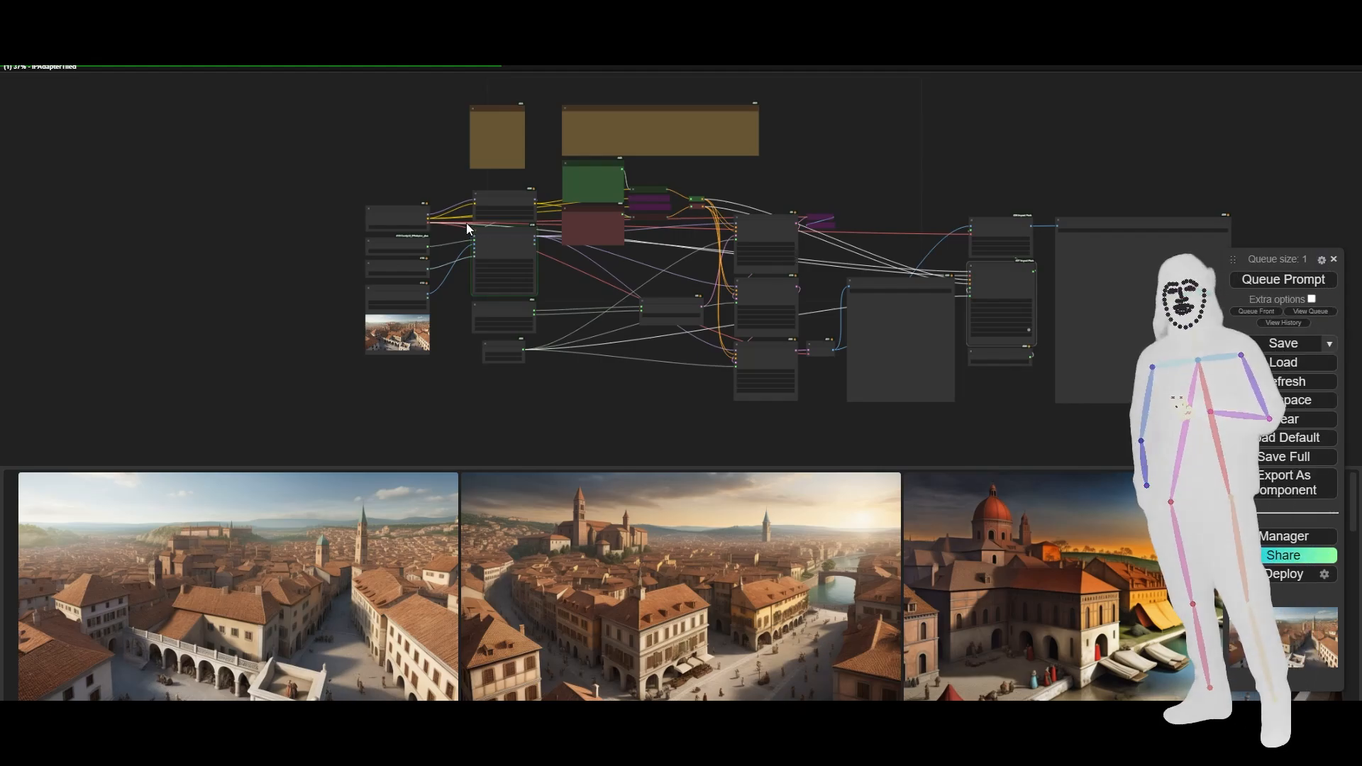
# - Follow the running generation from the IPAdapter inputs through the KSamplers to the saved image and upscaler, and return to the prompts
pyautogui.scroll(4, 469, 252)
pyautogui.scroll(5, 470, 252)
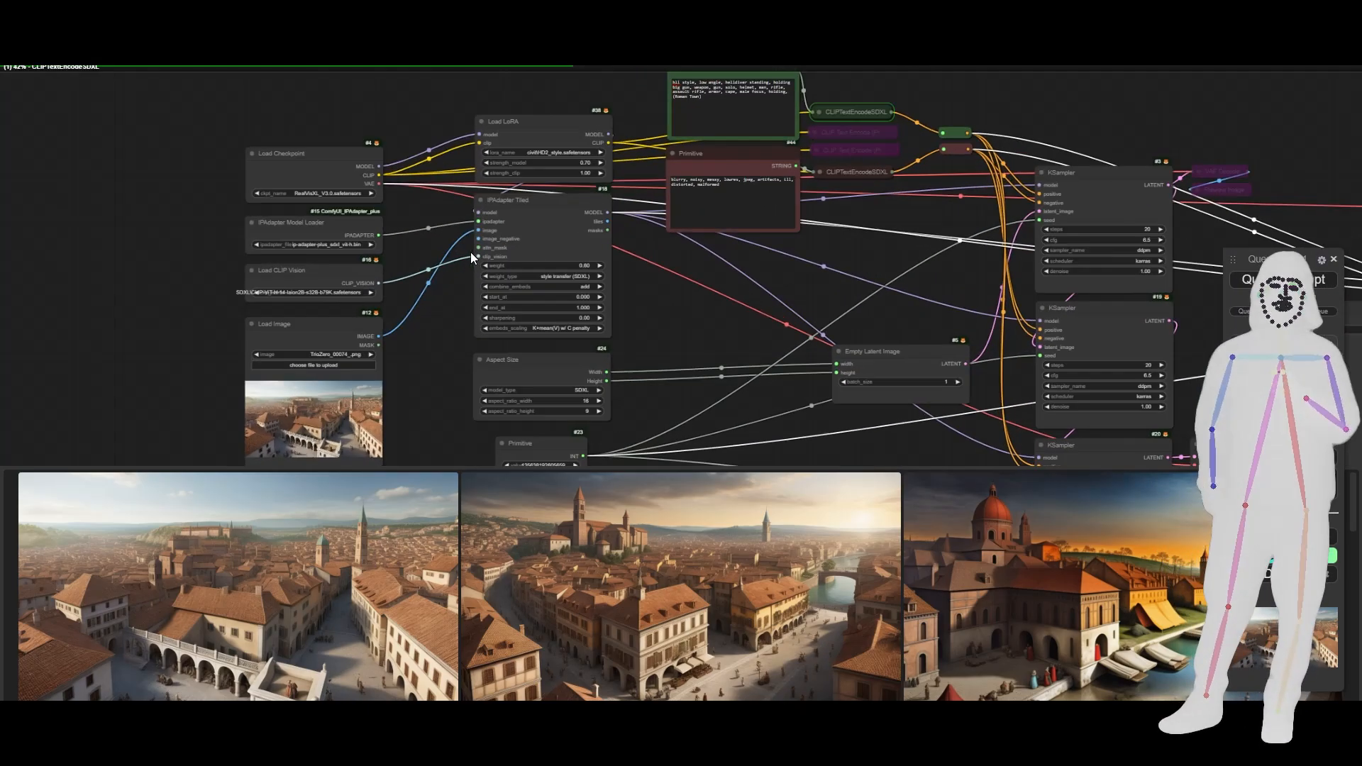
pyautogui.scroll(6, 470, 252)
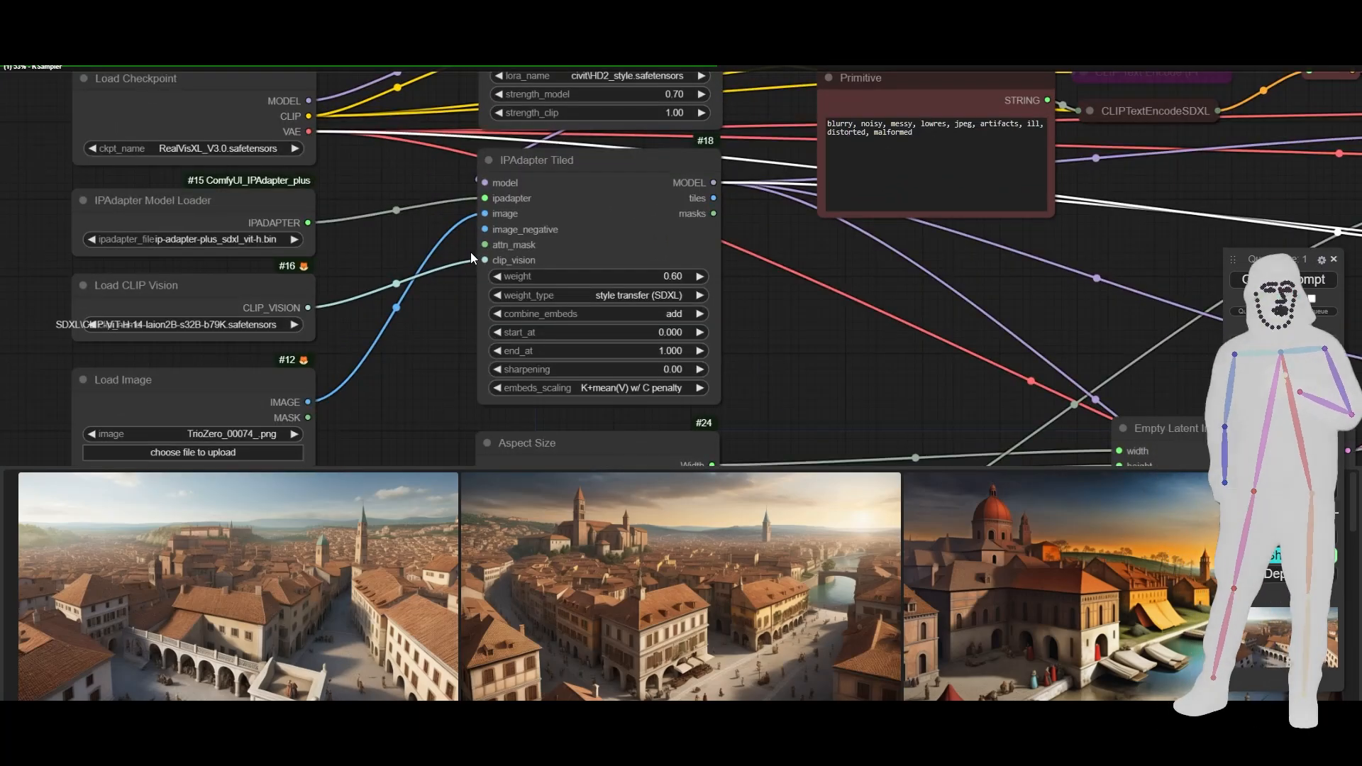
pyautogui.scroll(-3, 403, 329)
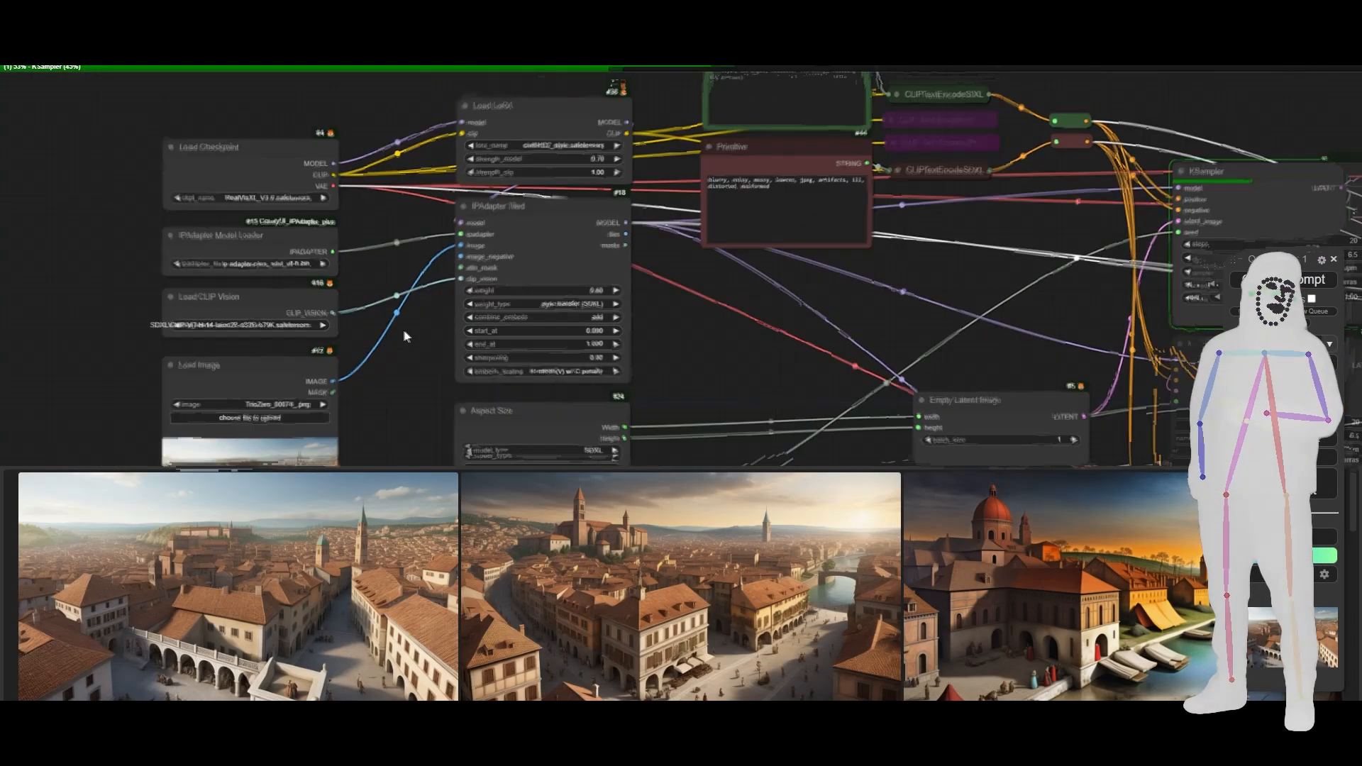
pyautogui.scroll(-4, 403, 329)
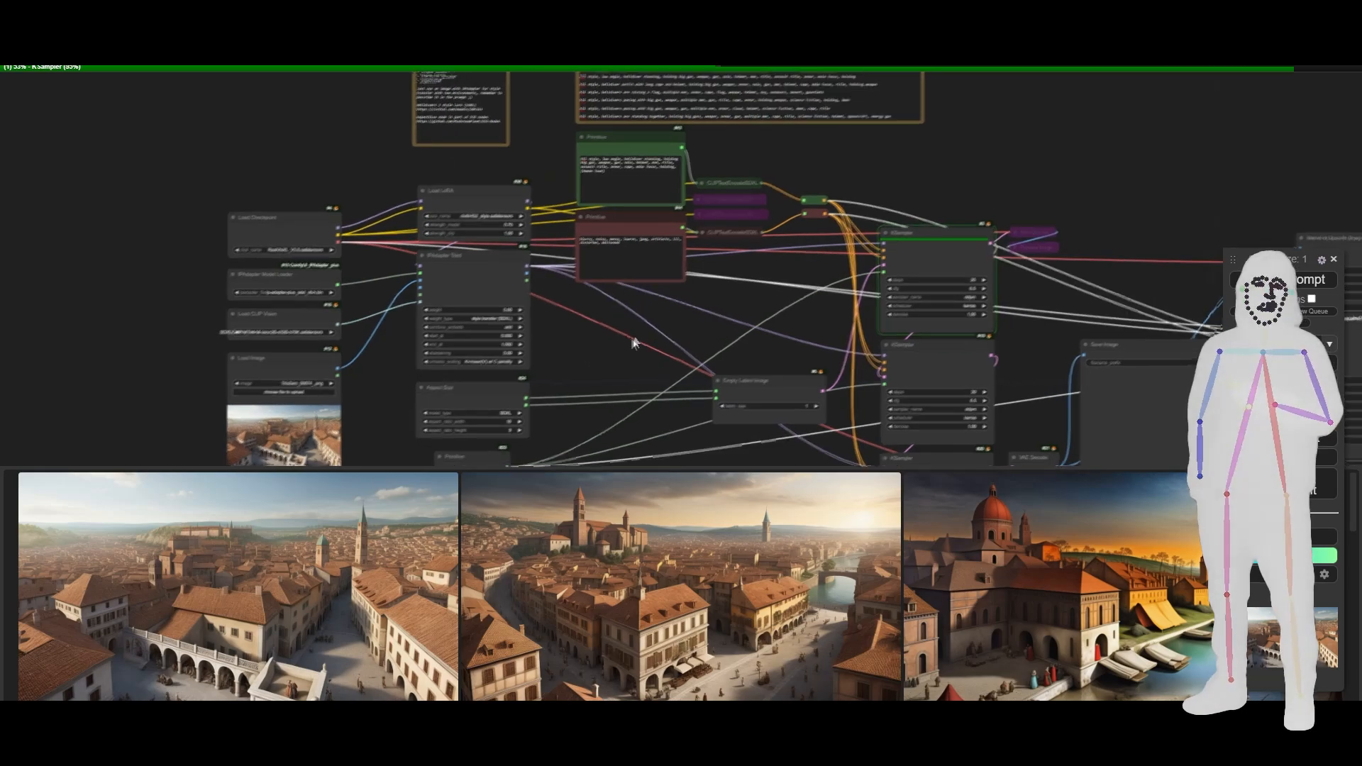
pyautogui.moveTo(633, 343); pyautogui.dragTo(523, 358)
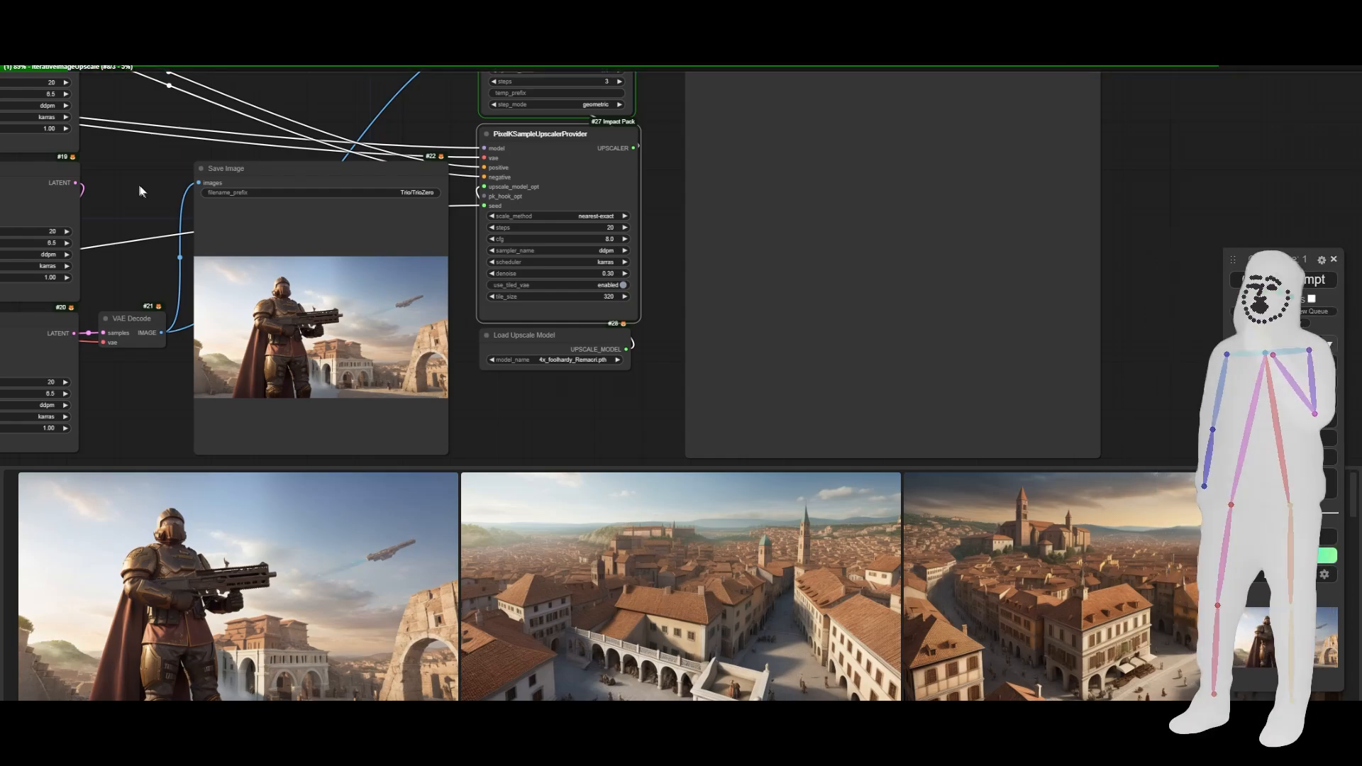
pyautogui.moveTo(151, 166); pyautogui.dragTo(904, 417)
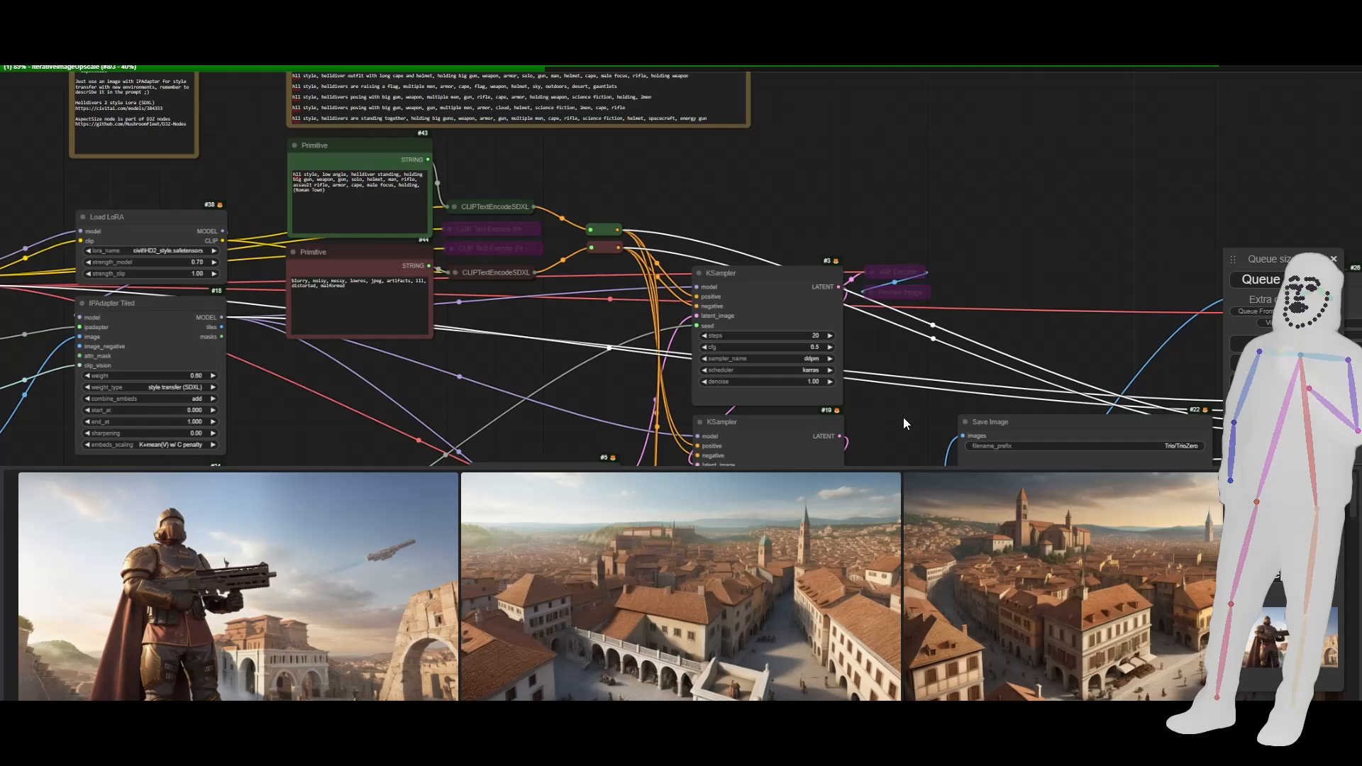
# - Expand the collapsed green CLIPTextEncodeSDXL node beside the positive prompt to show its inputs and size settings
pyautogui.scroll(6, 464, 210)
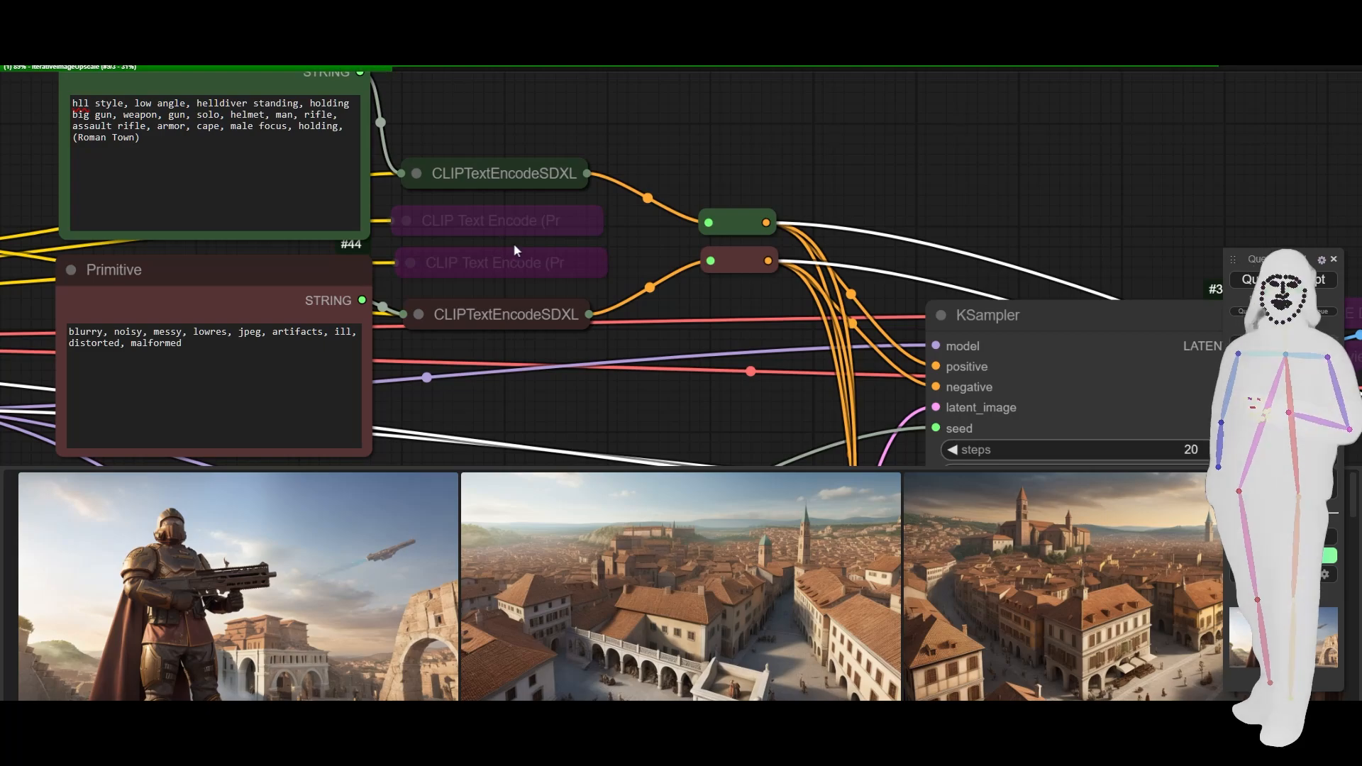
pyautogui.moveTo(632, 239); pyautogui.dragTo(643, 255)
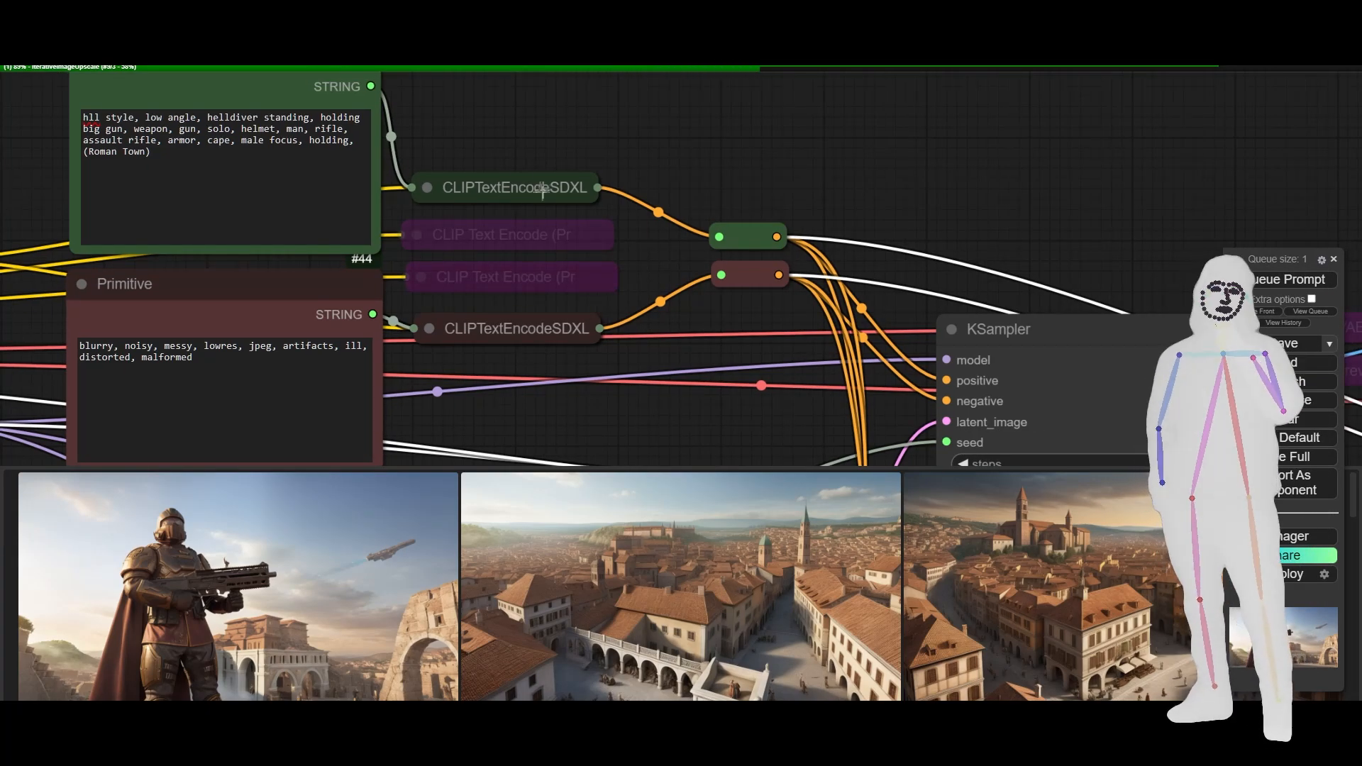
pyautogui.click(427, 187)
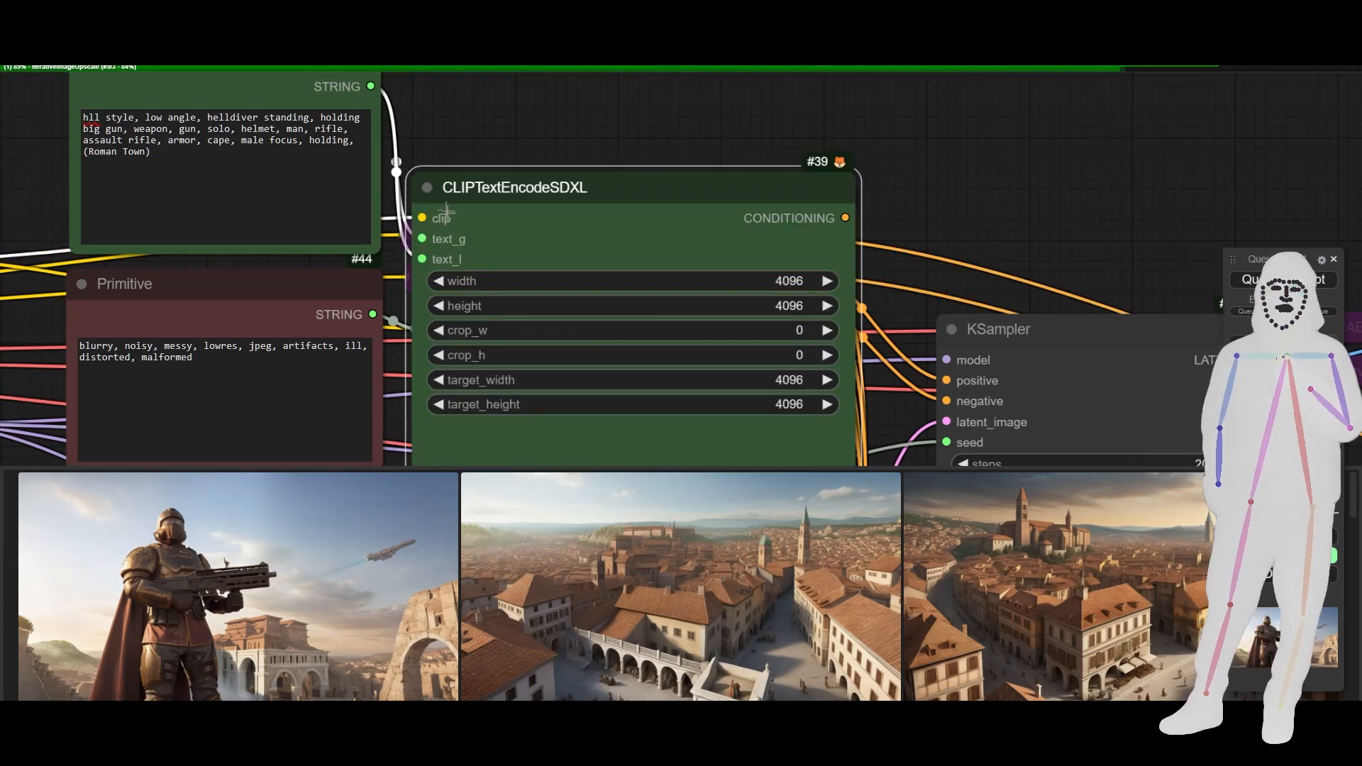
# - Collapse the expanded CLIPTextEncodeSDXL node beside the positive prompt
pyautogui.click(427, 188)
pyautogui.scroll(-1, 472, 151)
pyautogui.scroll(-6, 481, 149)
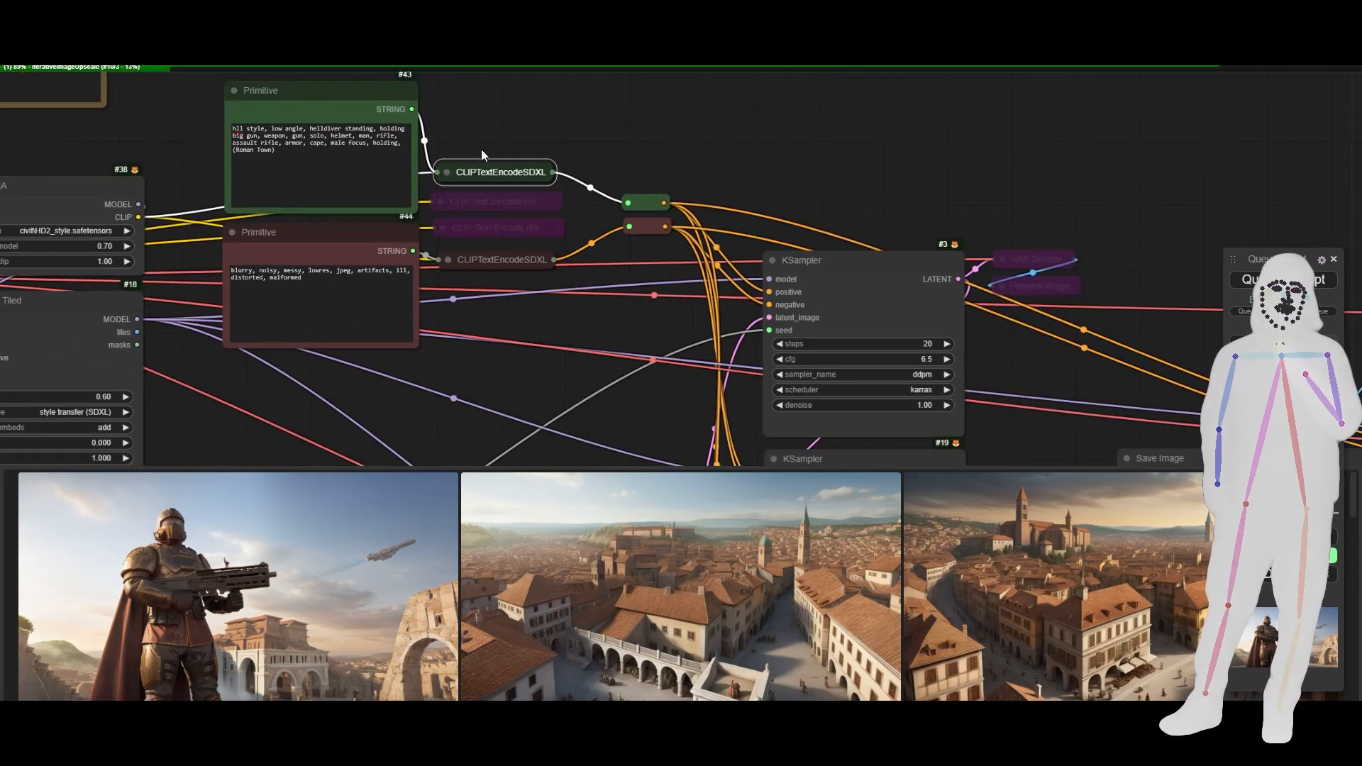
# - View the upscaled Helldiver image from the image feed at full size and close the enlarged view
pyautogui.moveTo(1004, 340); pyautogui.dragTo(351, 94)
pyautogui.moveTo(785, 435); pyautogui.dragTo(637, 427)
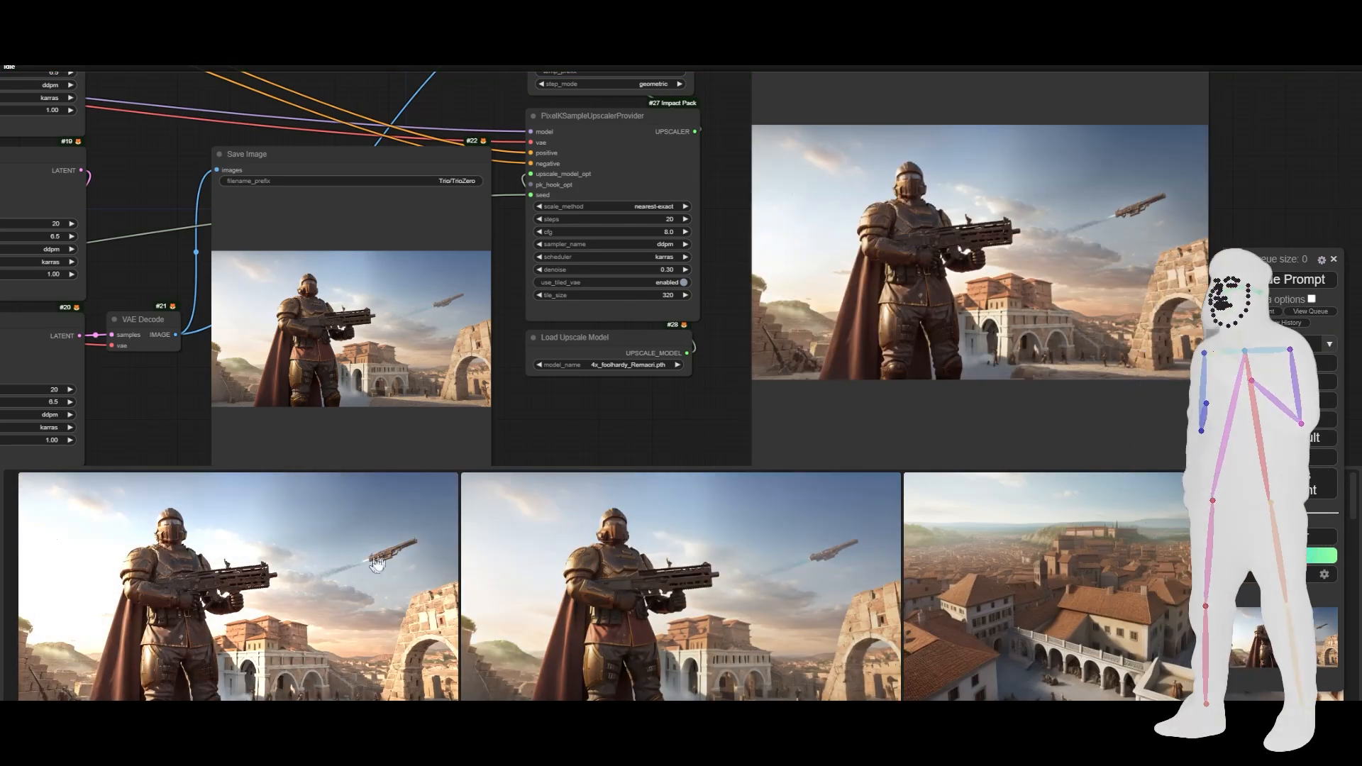
pyautogui.click(275, 624)
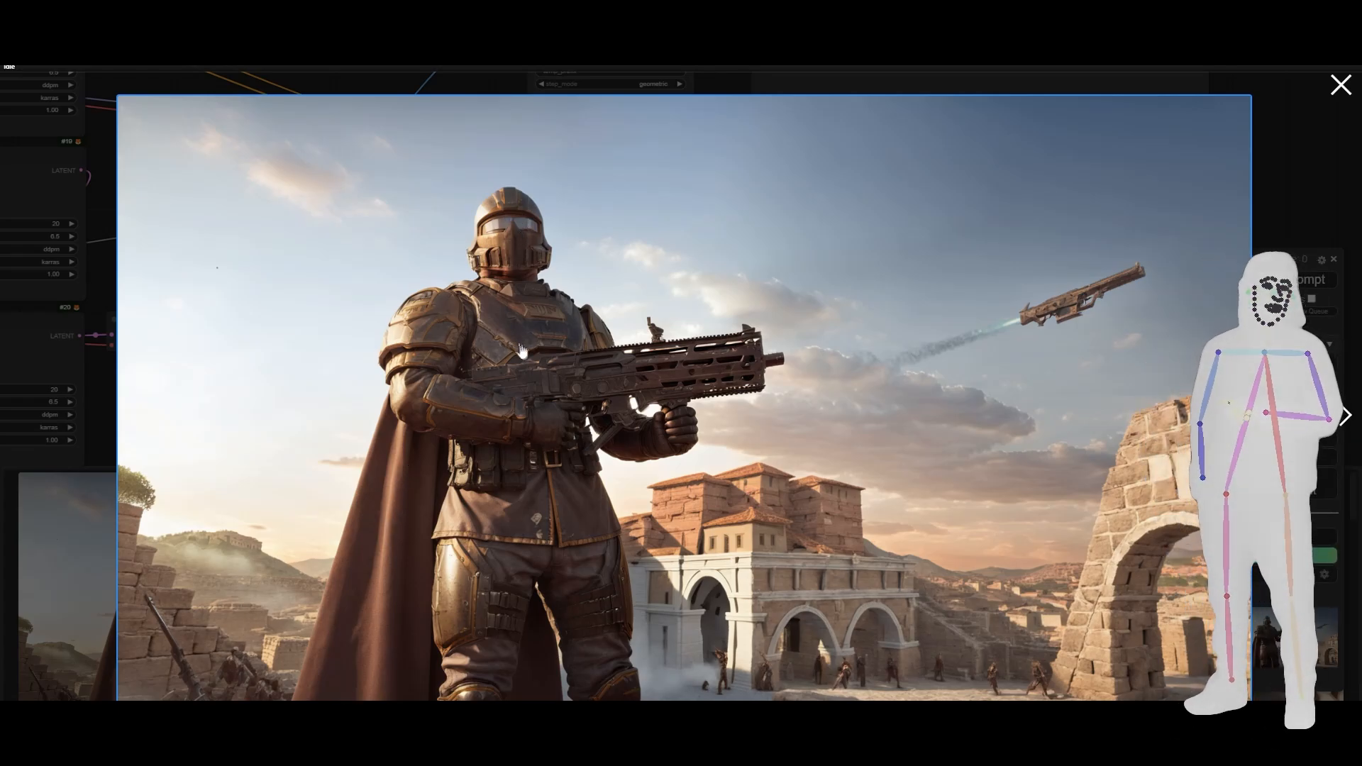
pyautogui.click(1341, 86)
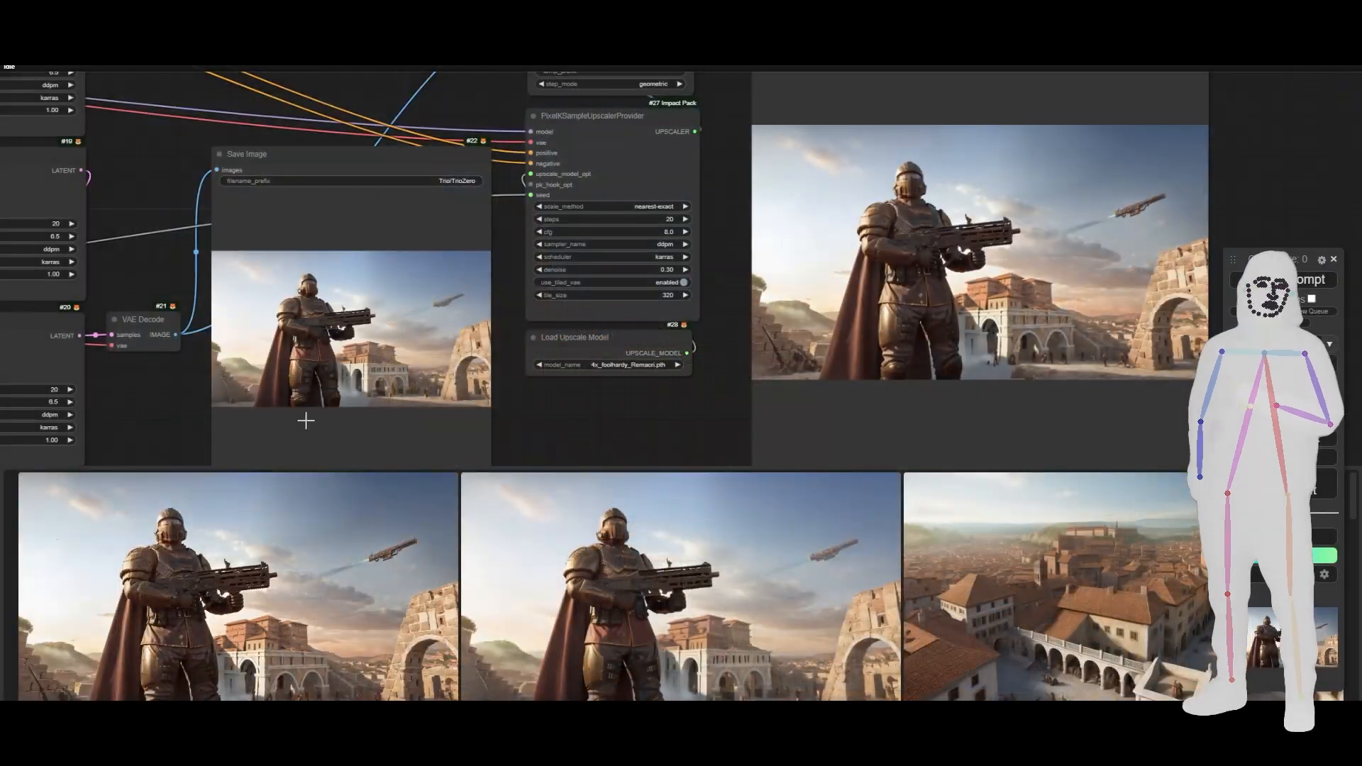
# - Compare the Roman town reference in the Load Image node with the generated Helldiver image in the Save Image node
pyautogui.moveTo(244, 410); pyautogui.dragTo(1358, 394)
pyautogui.scroll(12, 139, 287)
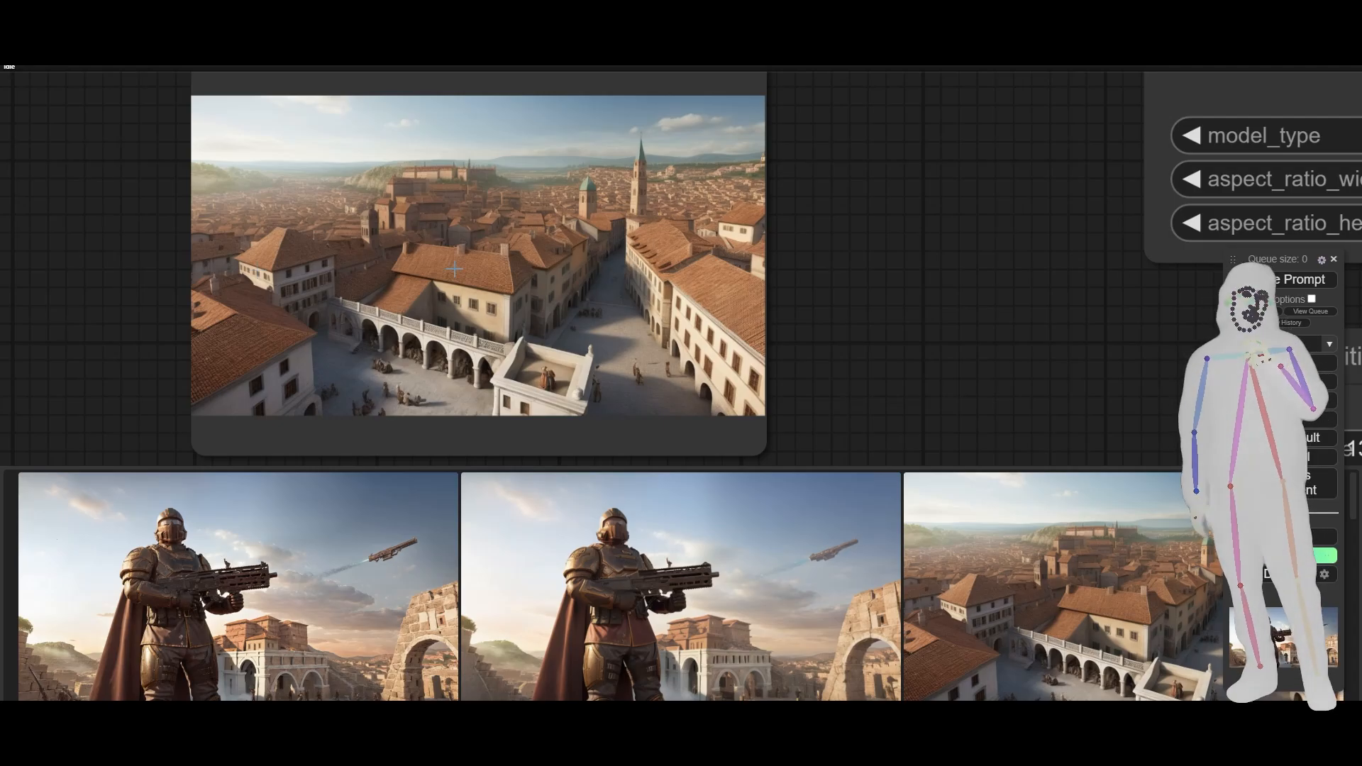
pyautogui.scroll(-9, 160, 271)
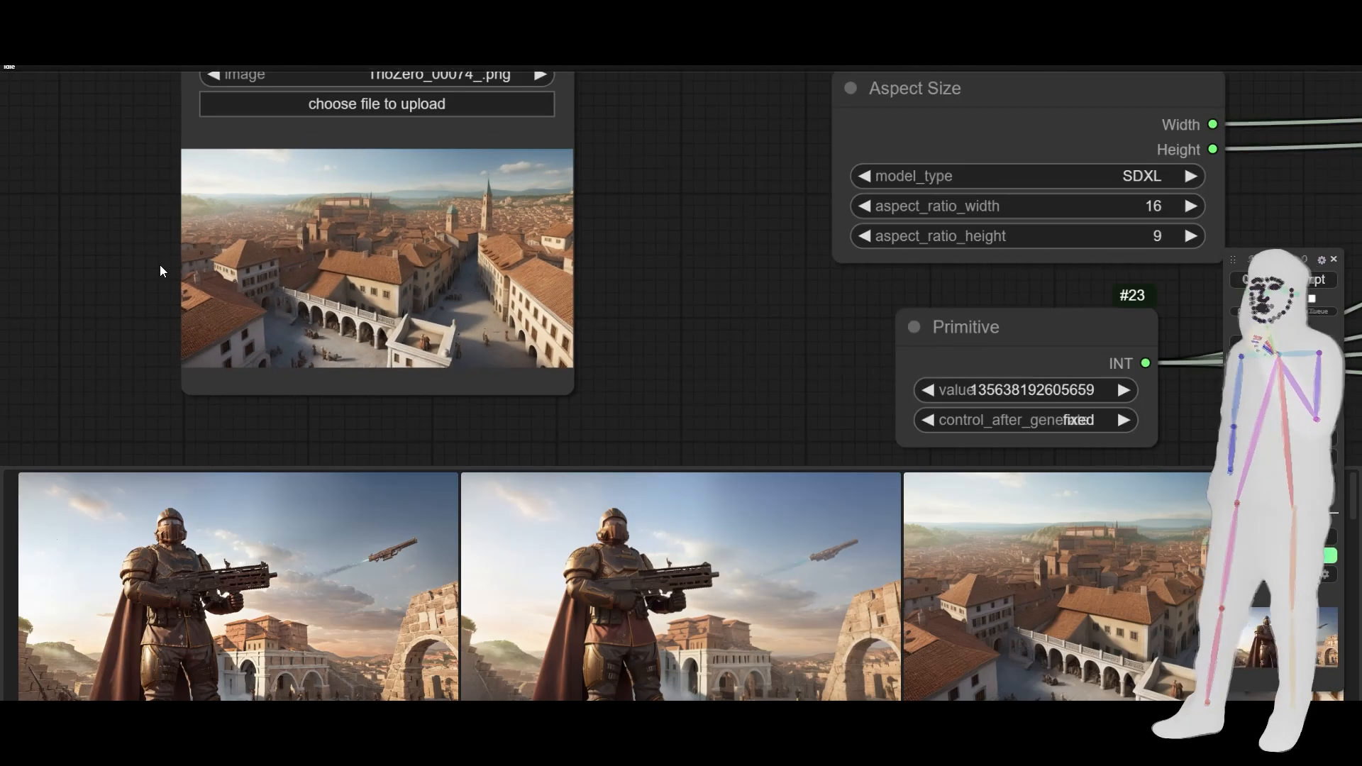
pyautogui.scroll(-5, 159, 265)
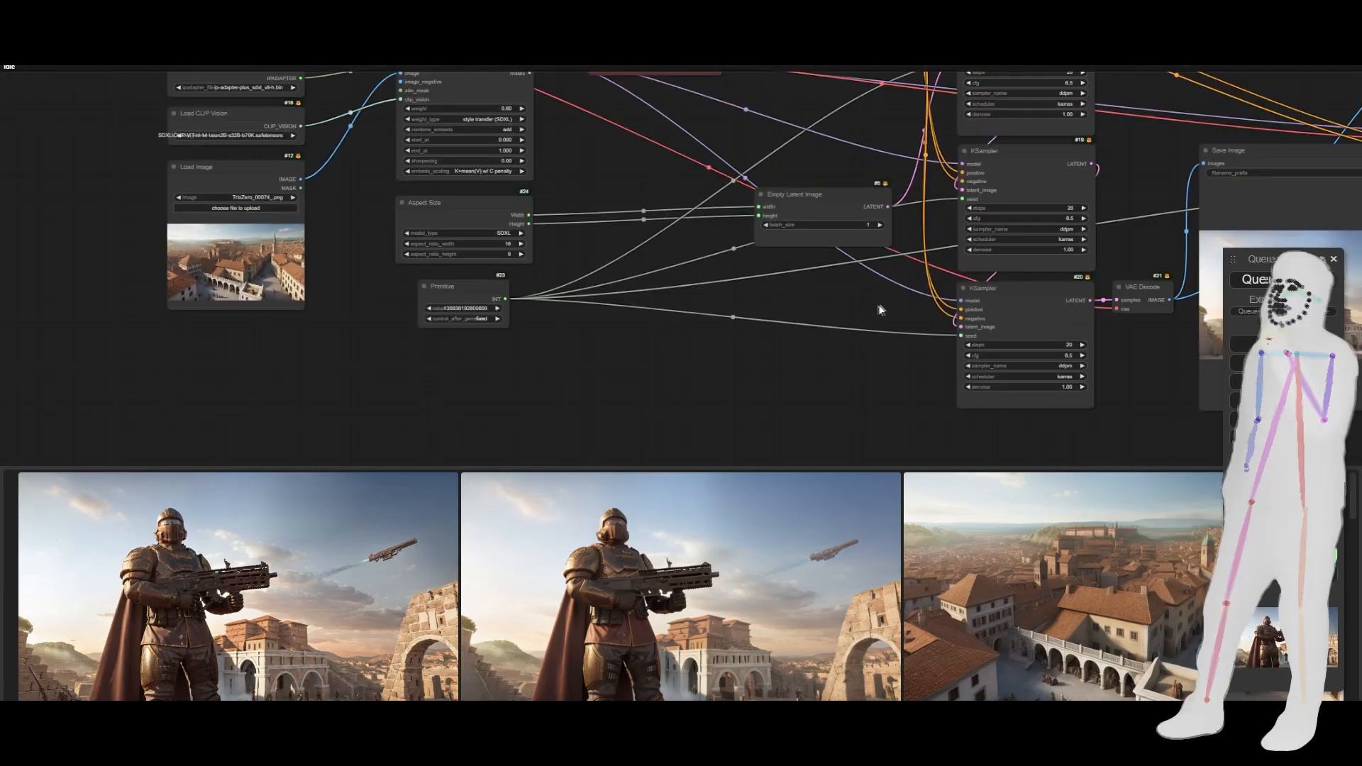
pyautogui.moveTo(879, 306); pyautogui.dragTo(284, 342)
pyautogui.scroll(6, 759, 400)
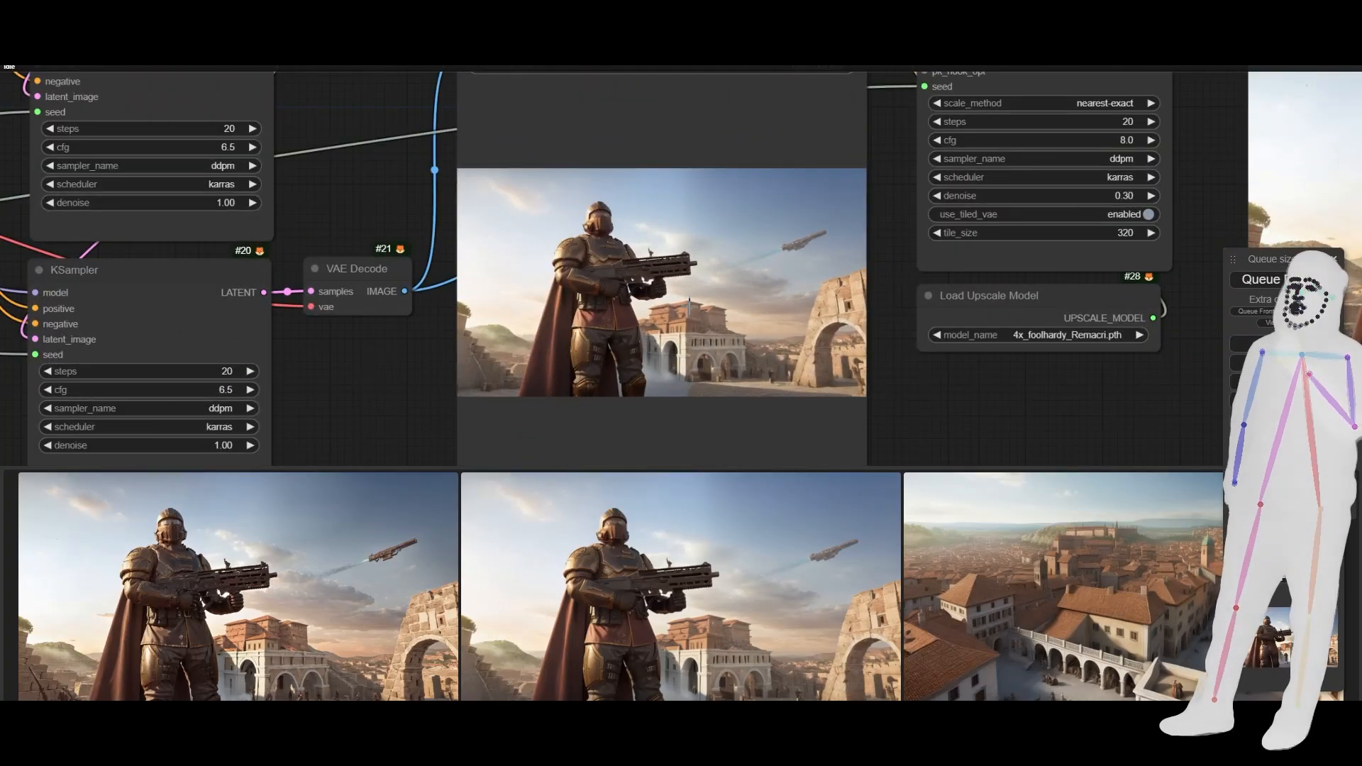
pyautogui.scroll(-1, 689, 305)
pyautogui.scroll(-15, 689, 305)
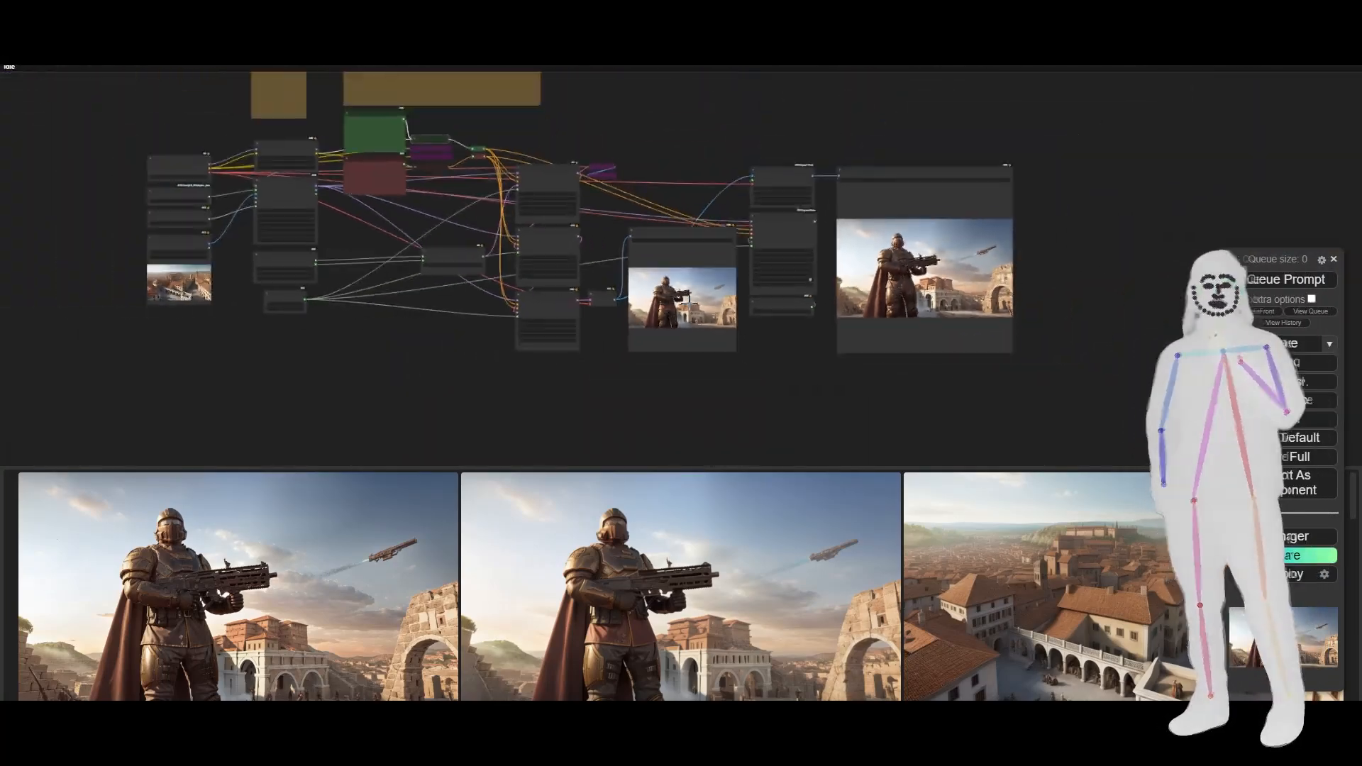
# - Review how the Load Image reference feeds the IPAdapter Tiled node, along with the Aspect Size and seed nodes, within the full workflow
pyautogui.moveTo(226, 405); pyautogui.dragTo(425, 371)
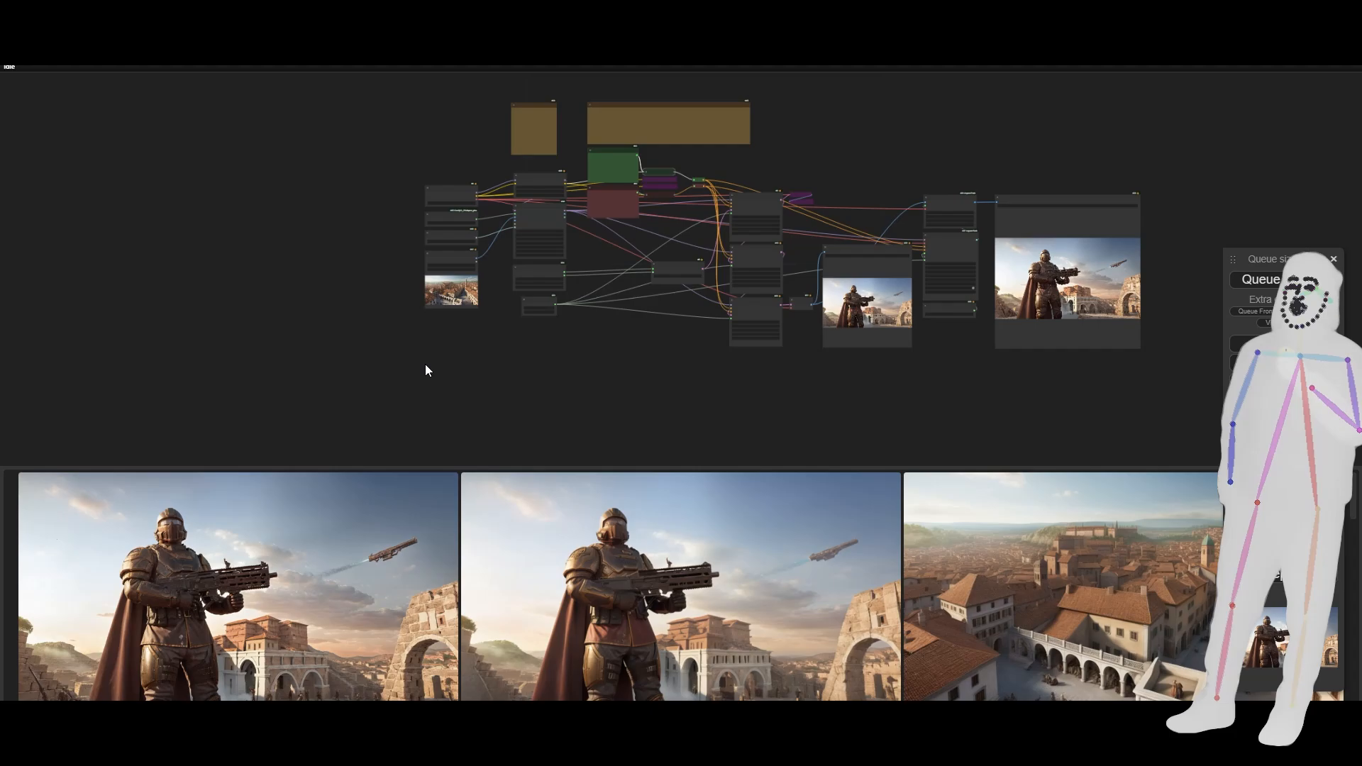
pyautogui.scroll(2, 419, 354)
pyautogui.scroll(2, 411, 344)
pyautogui.moveTo(471, 325); pyautogui.dragTo(509, 366)
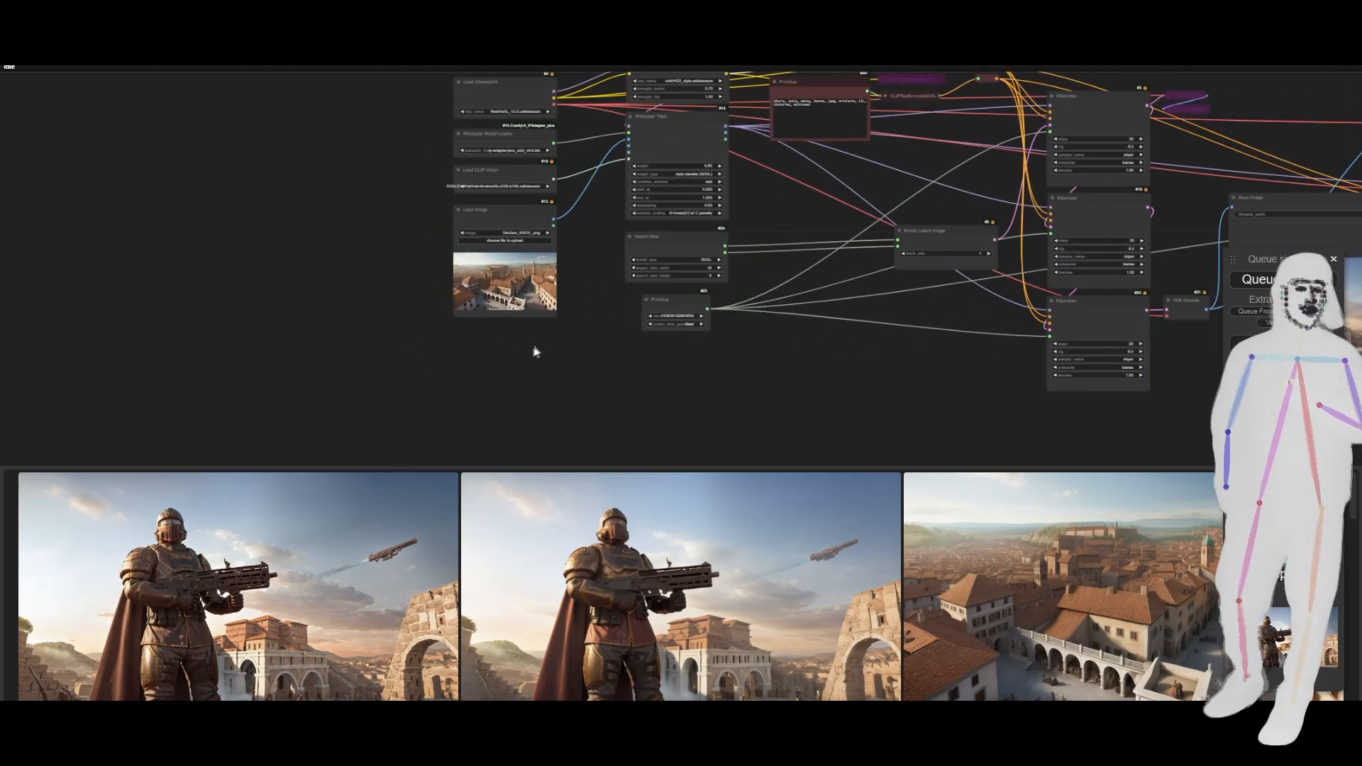
pyautogui.scroll(4, 493, 344)
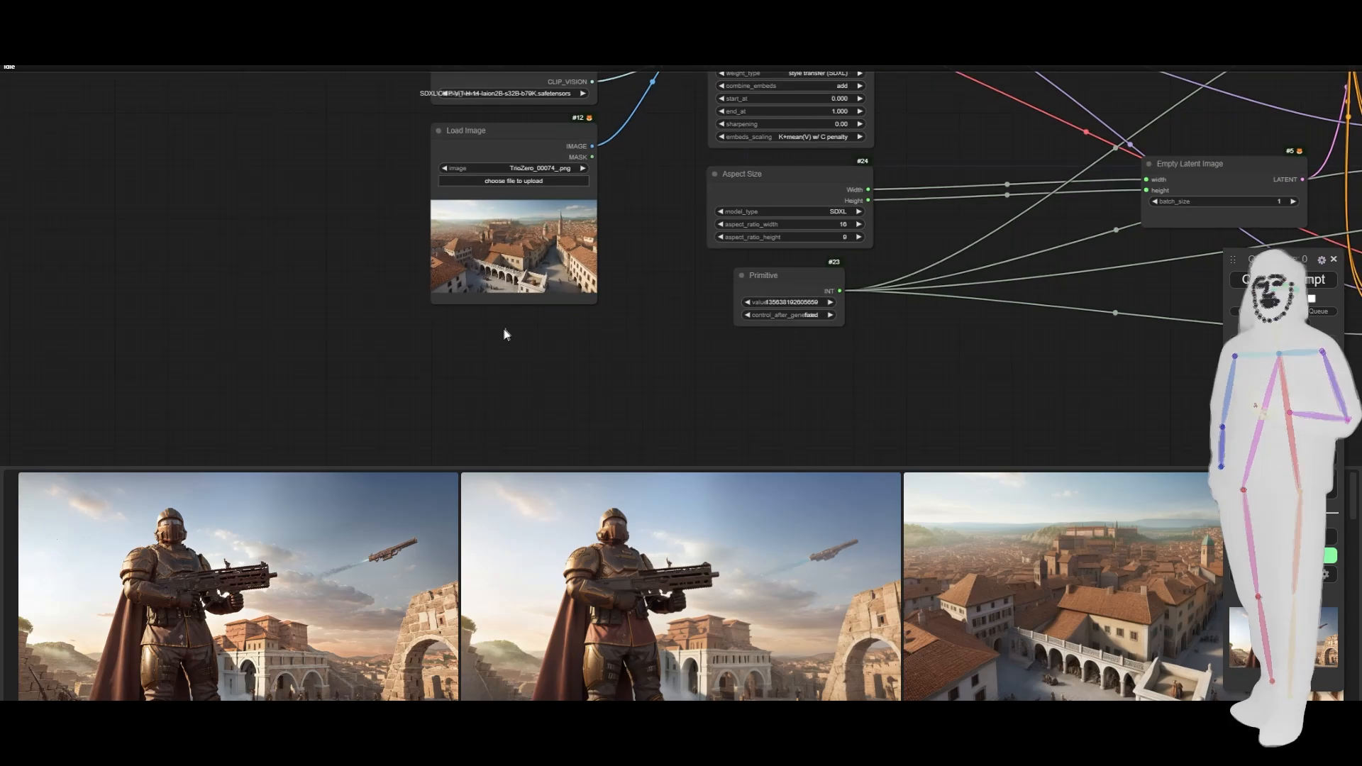
pyautogui.moveTo(651, 214); pyautogui.dragTo(558, 321)
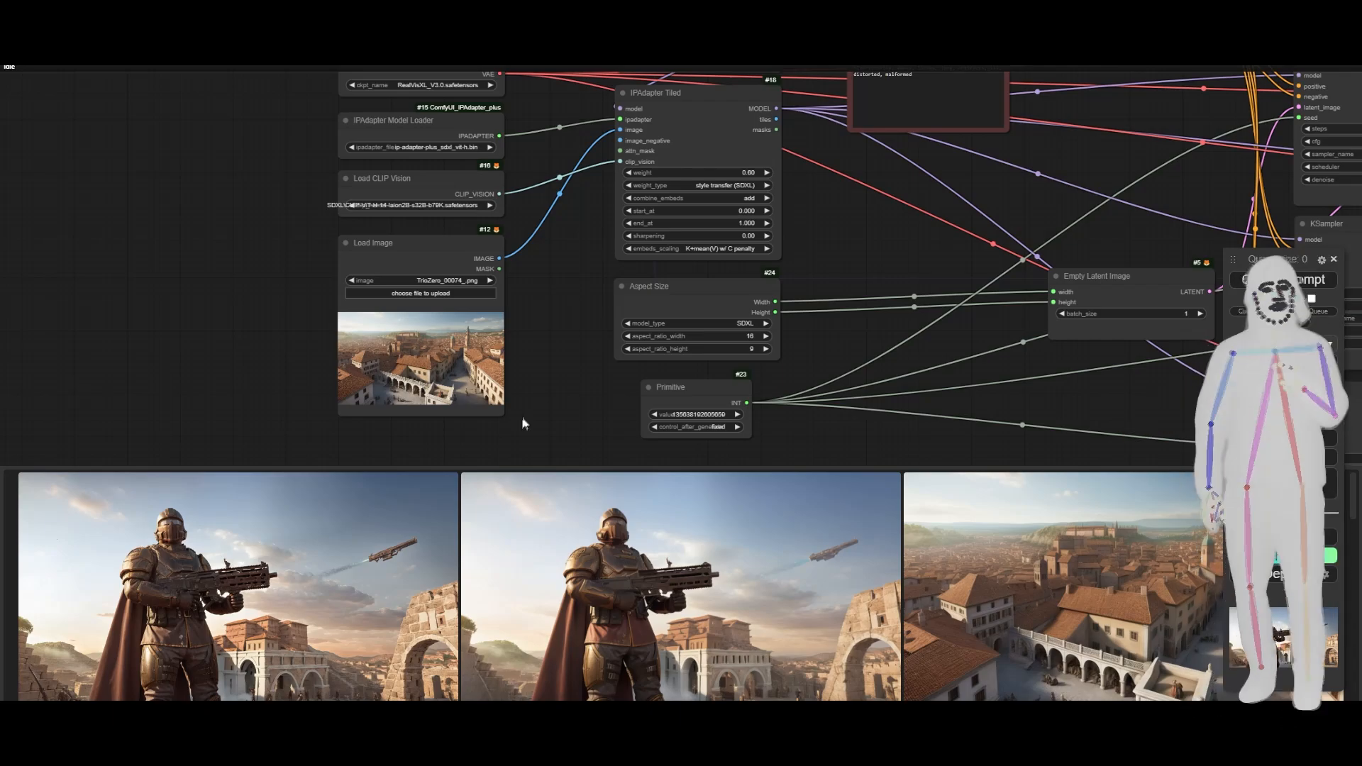
pyautogui.scroll(-6, 139, 292)
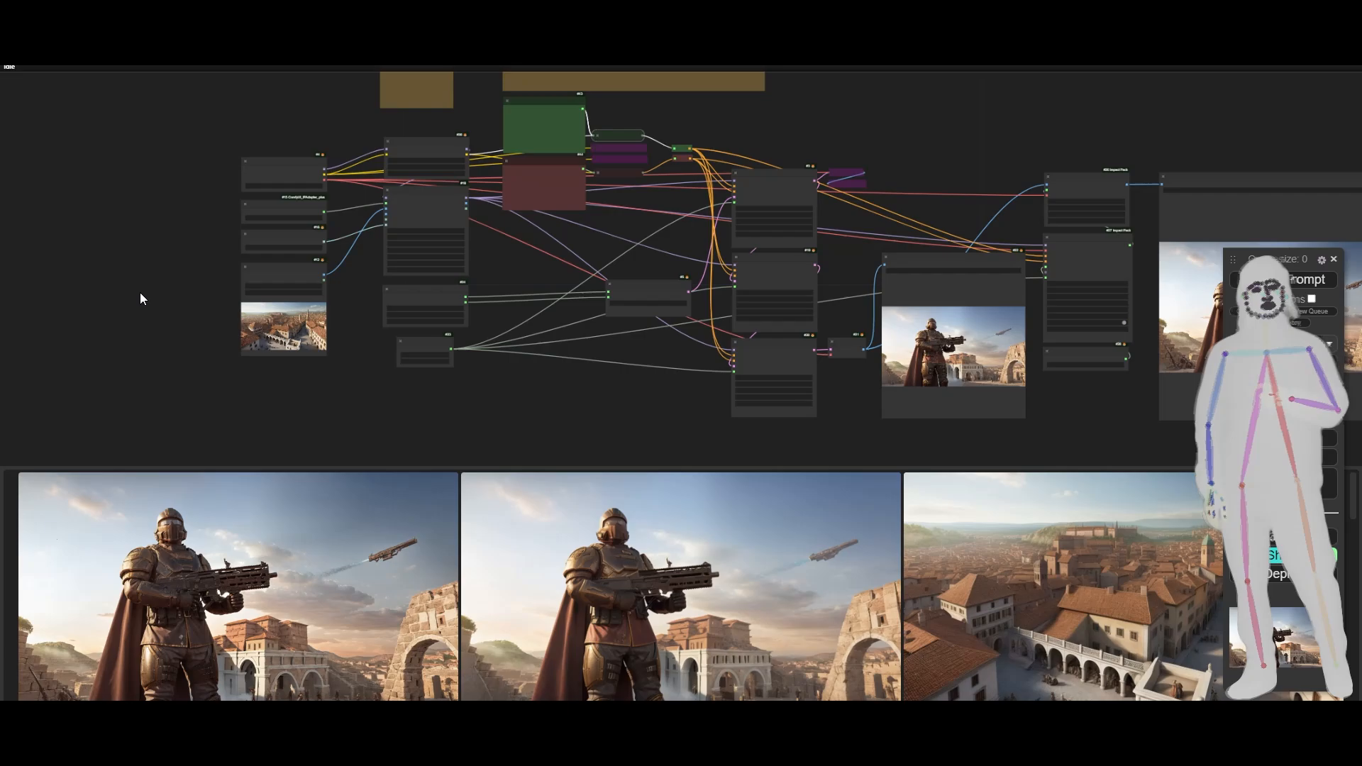
pyautogui.scroll(-3, 139, 293)
pyautogui.moveTo(451, 278); pyautogui.dragTo(490, 308)
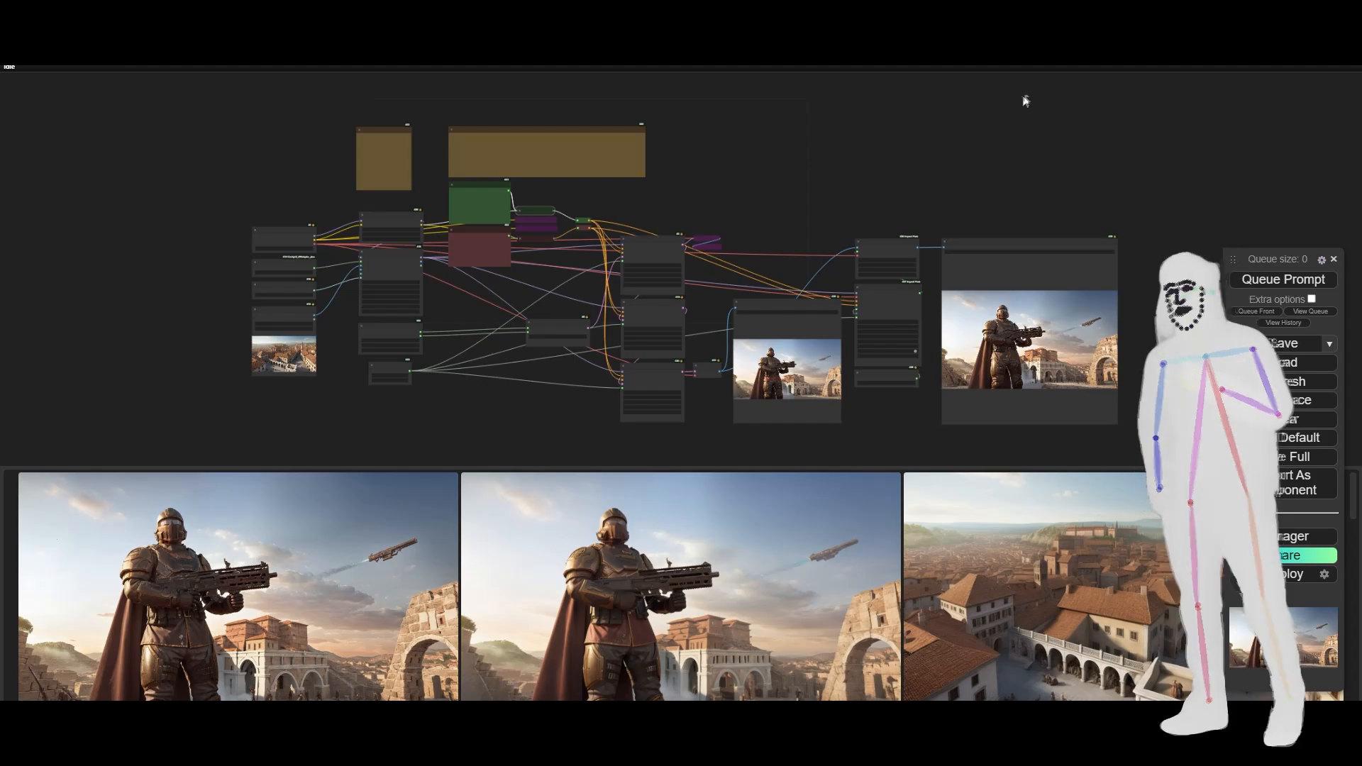
# - Switch to the Trio-TripleLatent-Pack folder in File Explorer and load TrioFusionHD-Plus.json into ComfyUI
pyautogui.click(1313, 13)
pyautogui.click(1170, 385)
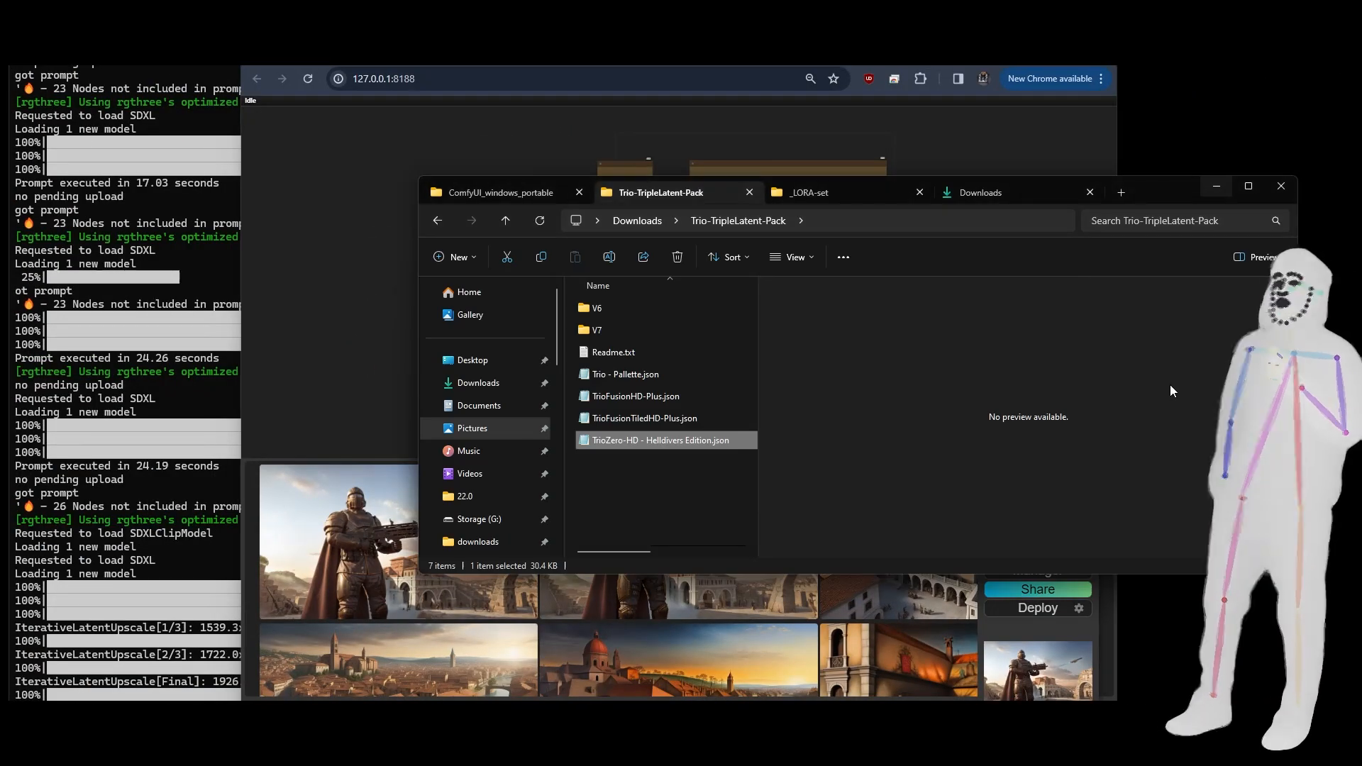
pyautogui.click(602, 378)
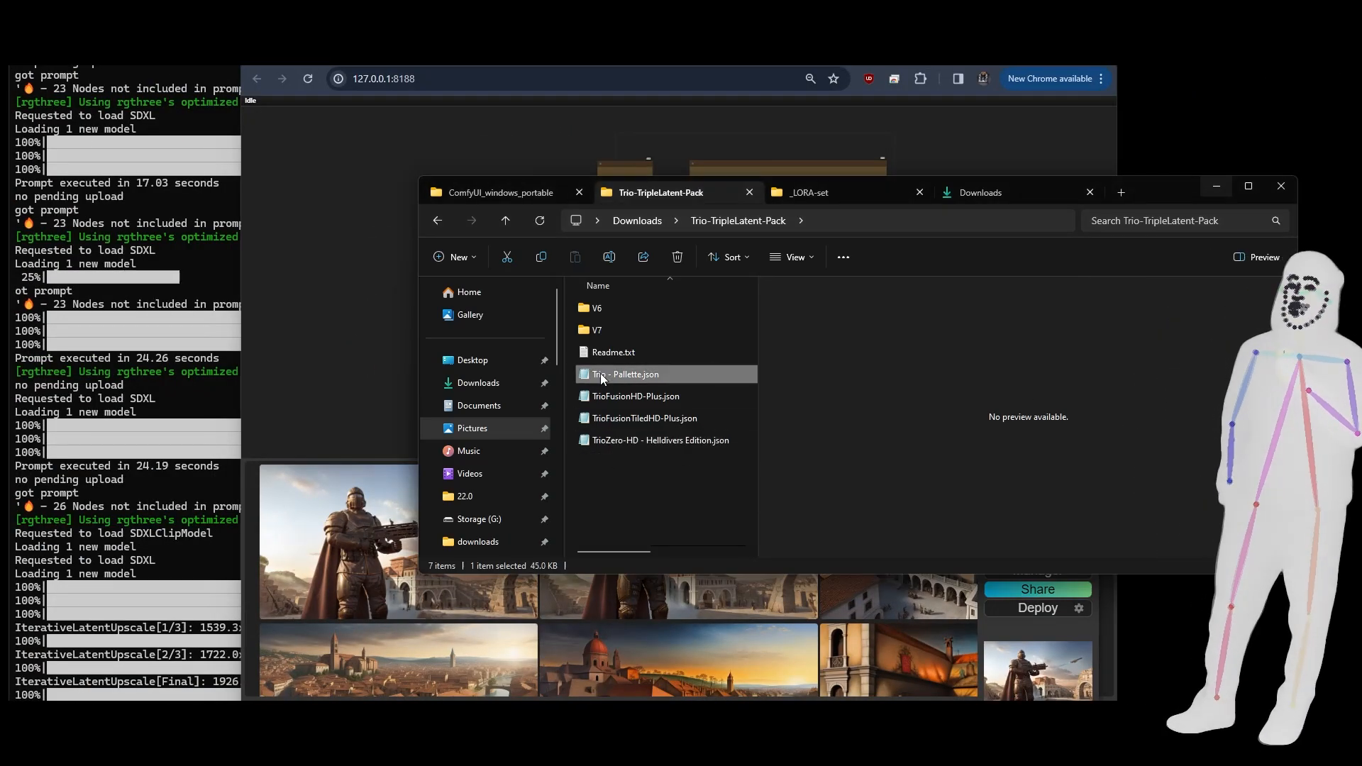
pyautogui.click(623, 400)
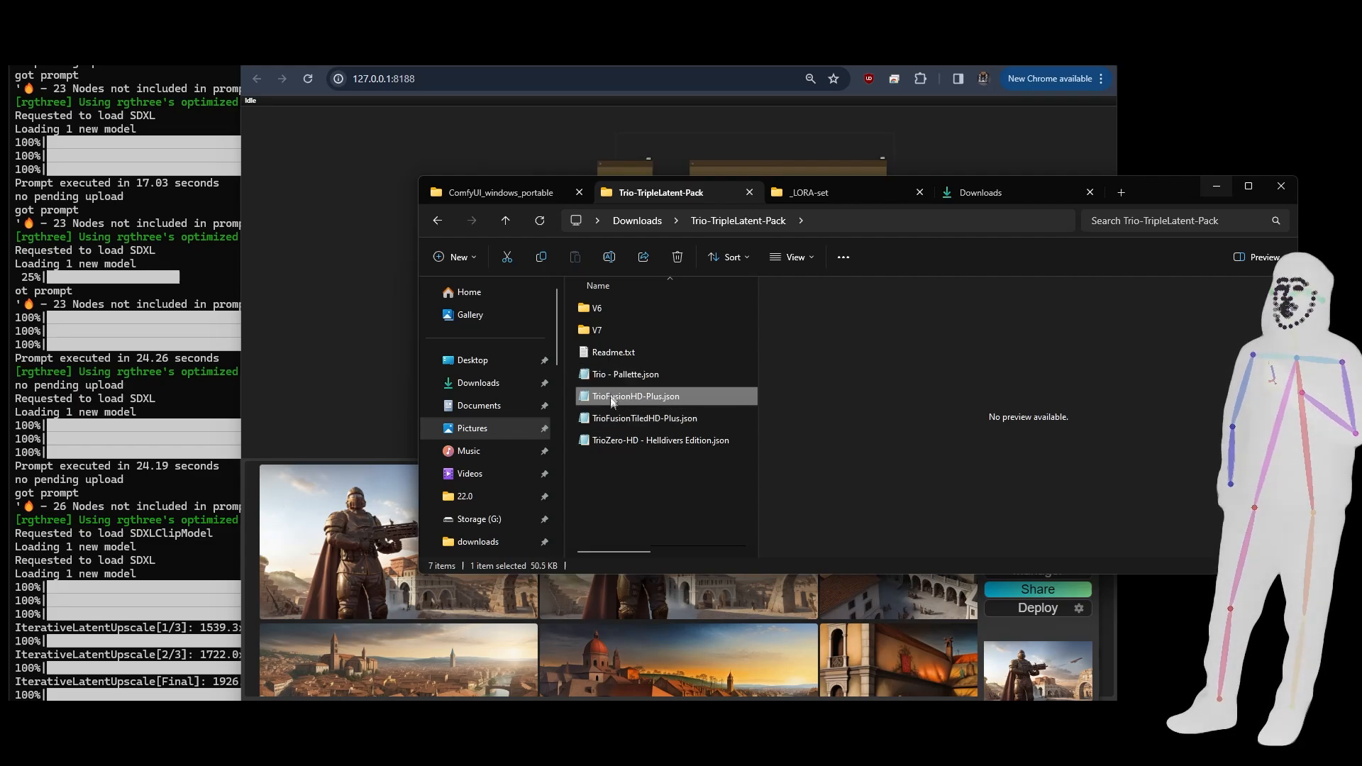
pyautogui.click(599, 329)
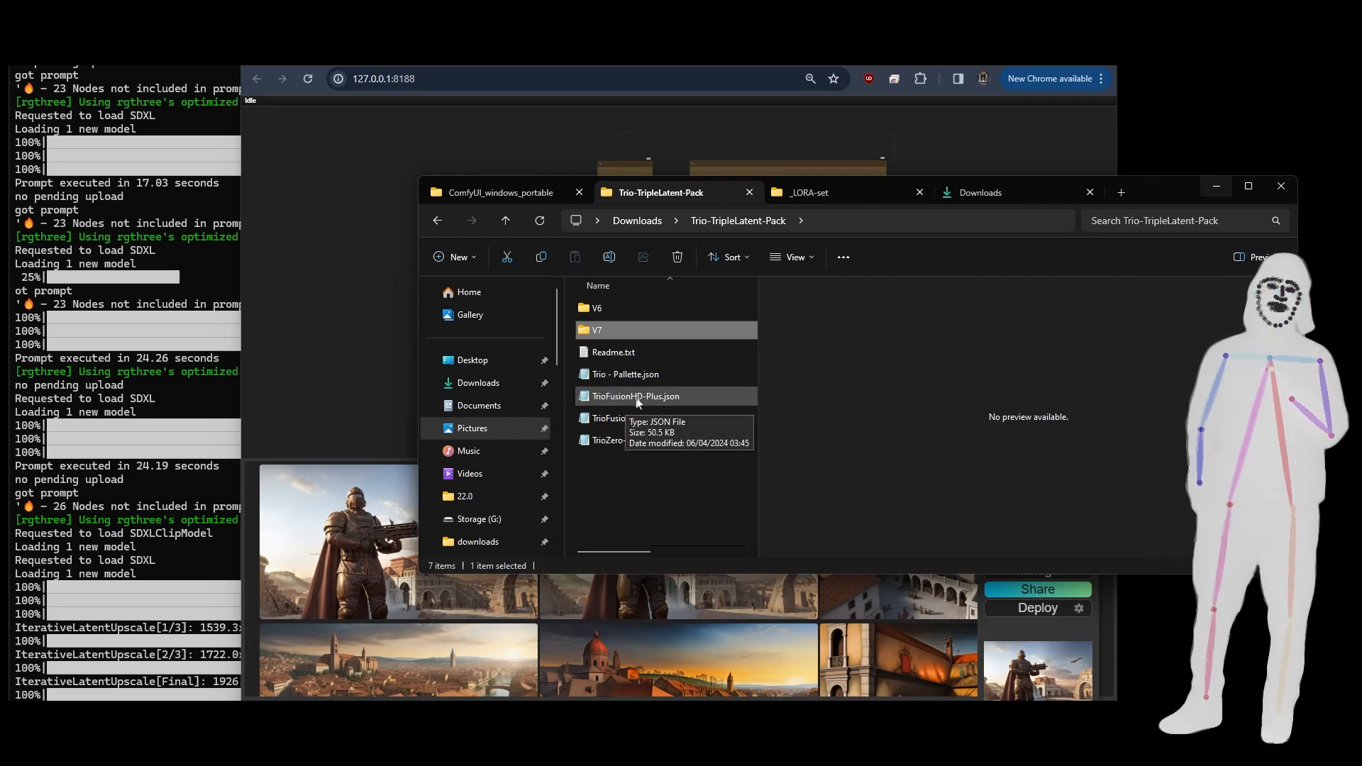
pyautogui.moveTo(602, 373); pyautogui.dragTo(599, 385)
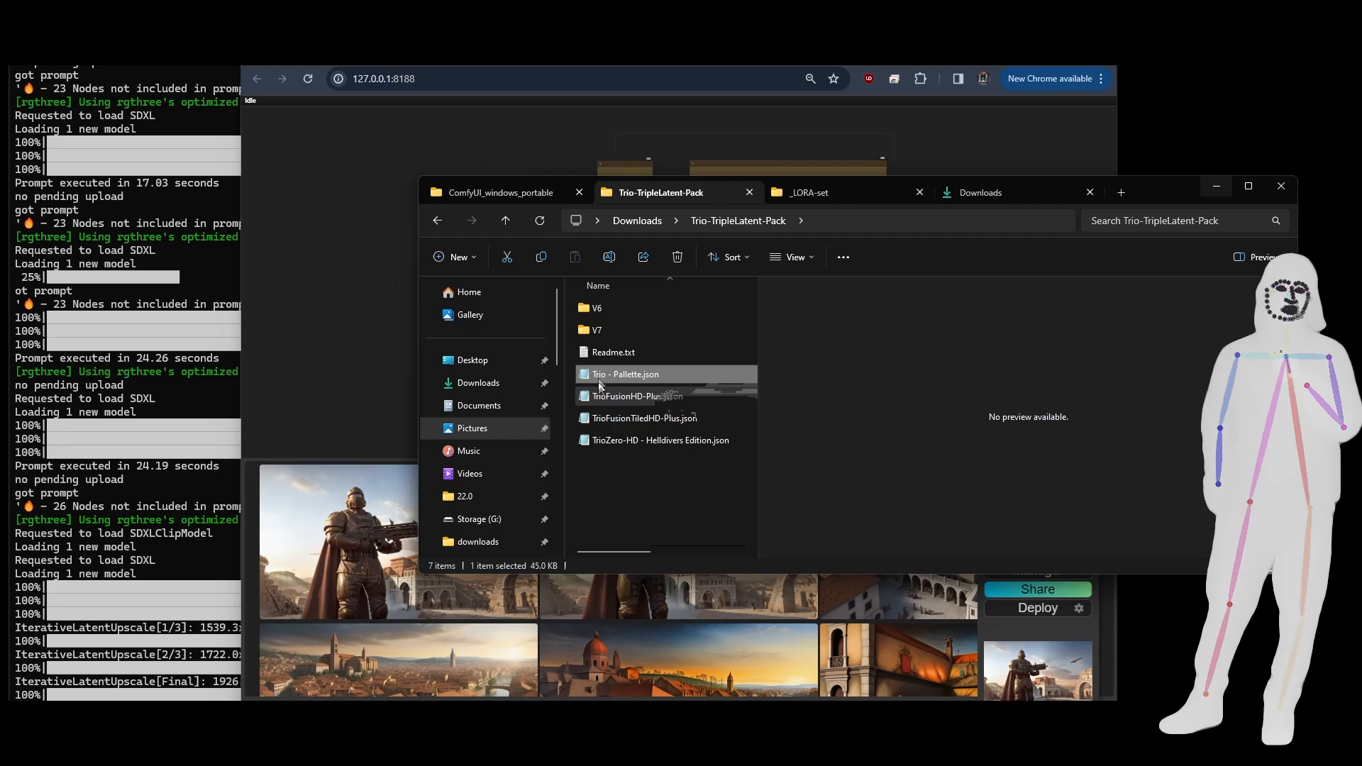
pyautogui.click(616, 398)
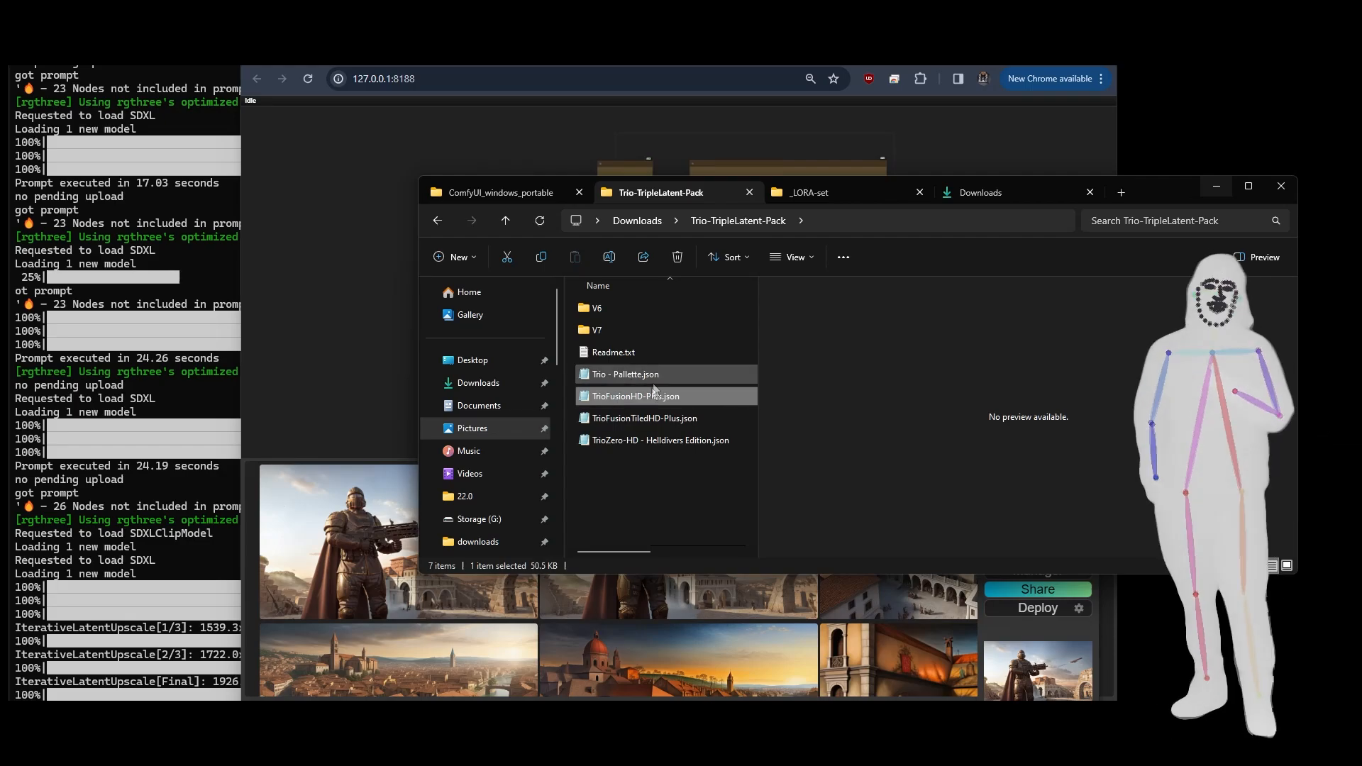
pyautogui.moveTo(610, 398); pyautogui.dragTo(278, 321)
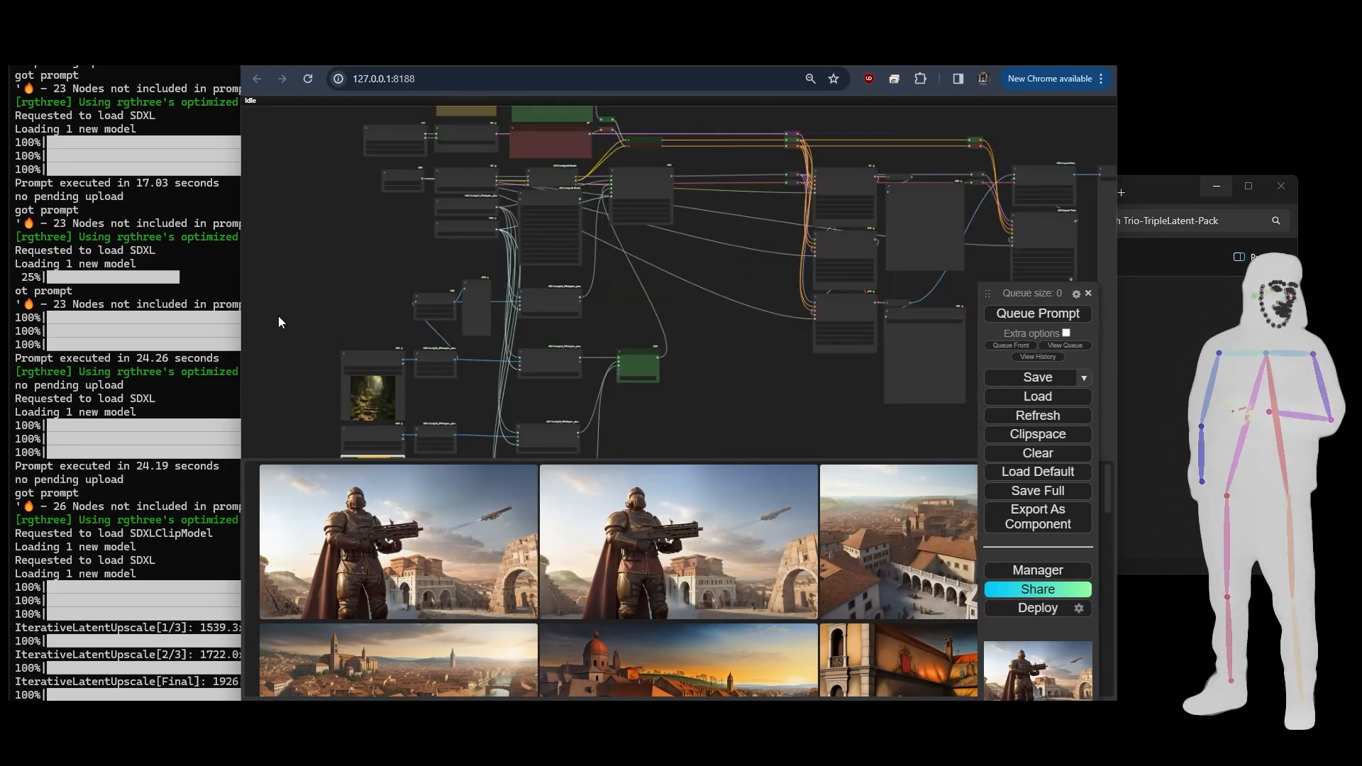
# - Examine the TrioFusionHD-Plus workflow's purple prompt-generation nodes, its note and prompts, and the CR LoRA Stack settings
pyautogui.scroll(-5, 375, 275)
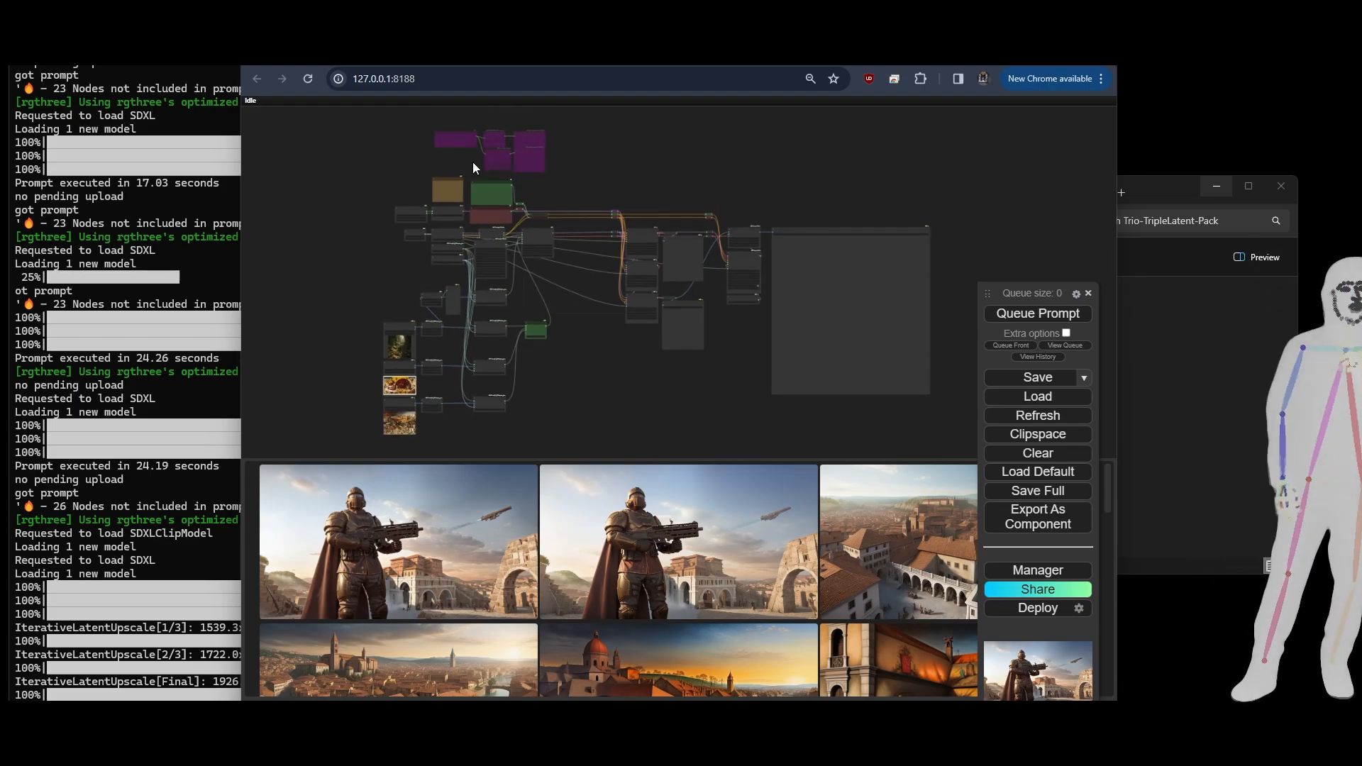
pyautogui.scroll(6, 475, 162)
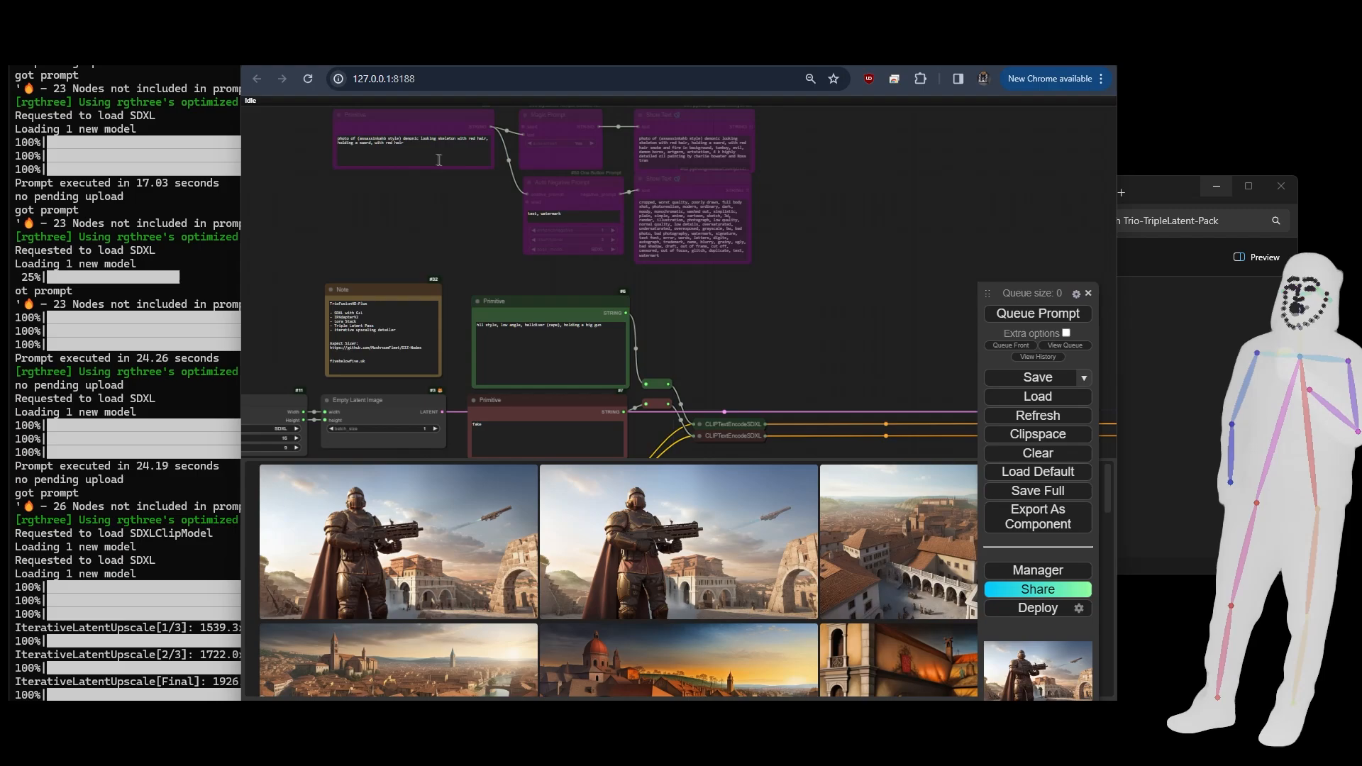
pyautogui.moveTo(413, 150); pyautogui.dragTo(298, 142)
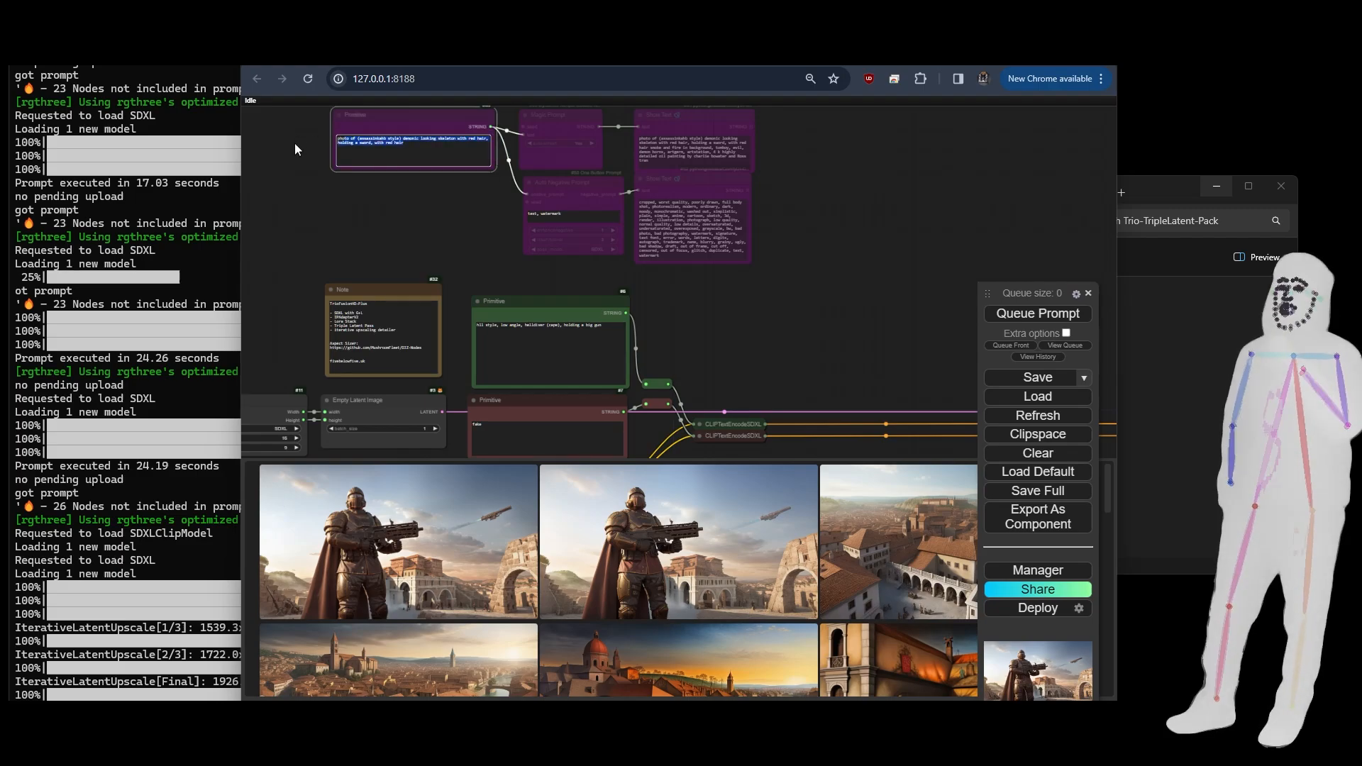
pyautogui.click(297, 151)
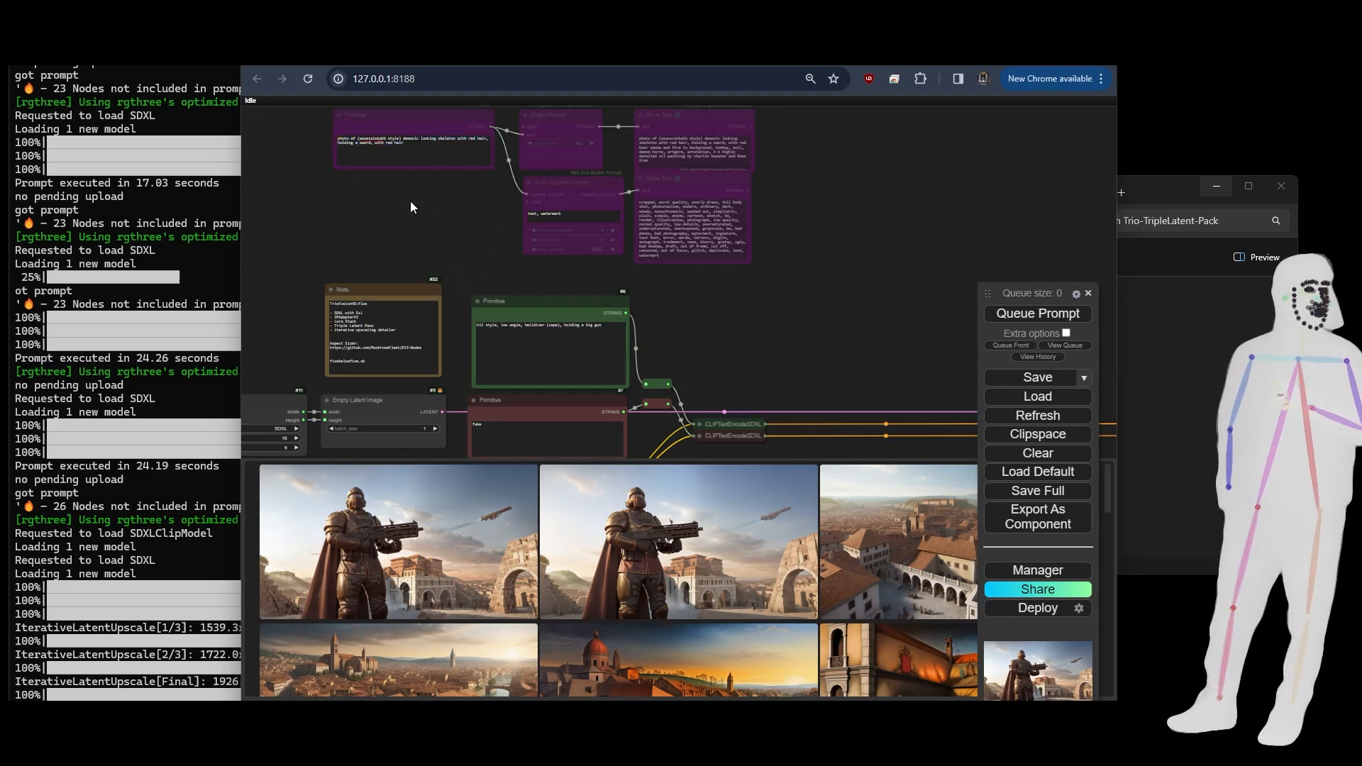
pyautogui.scroll(-5, 420, 199)
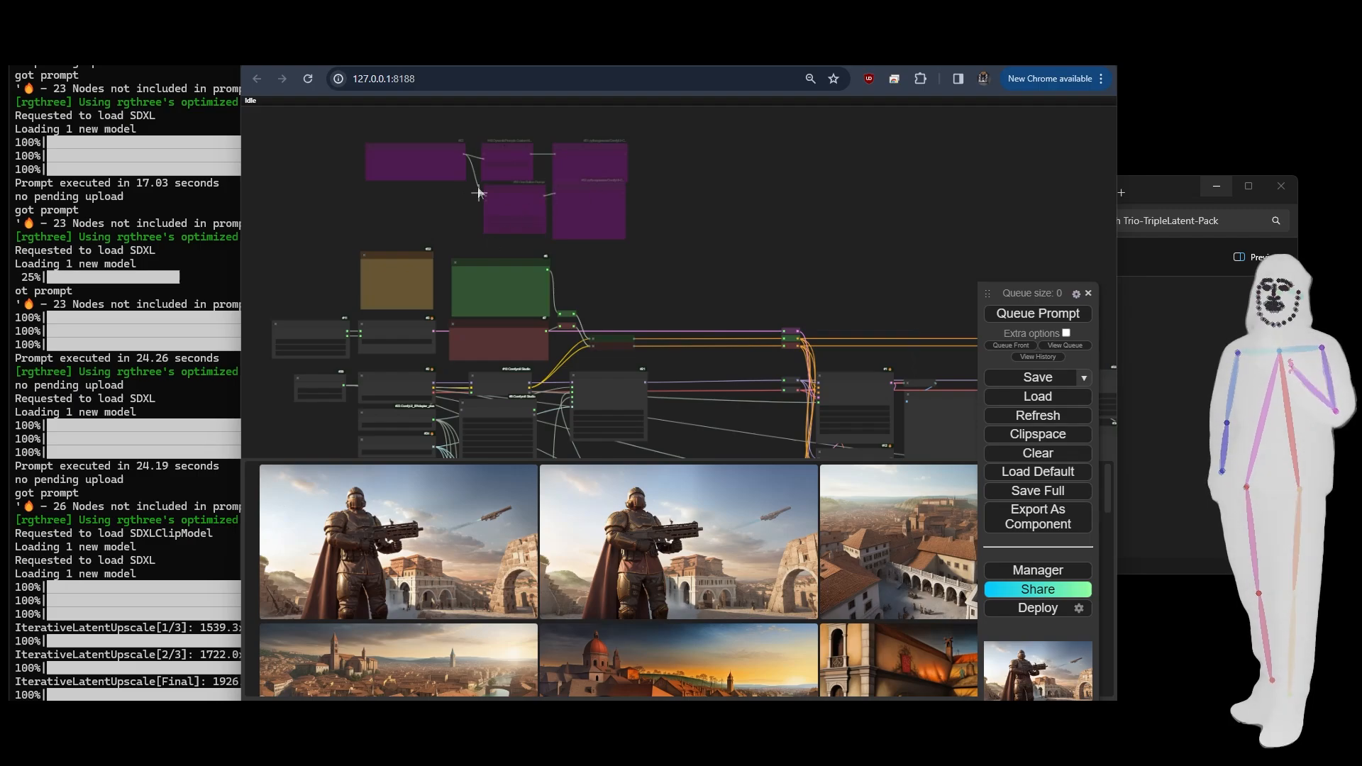
pyautogui.scroll(3, 467, 315)
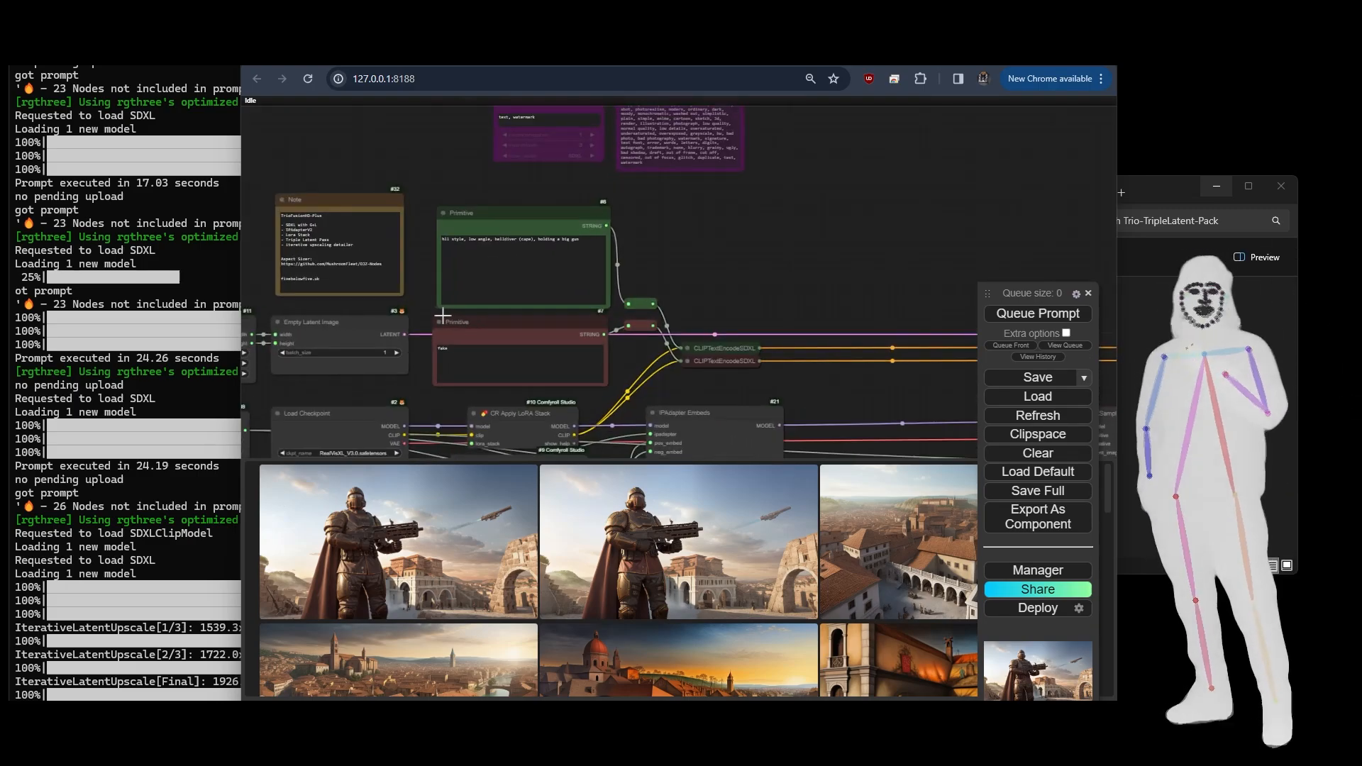
pyautogui.scroll(-2, 465, 312)
pyautogui.moveTo(583, 395); pyautogui.dragTo(695, 174)
pyautogui.scroll(5, 628, 284)
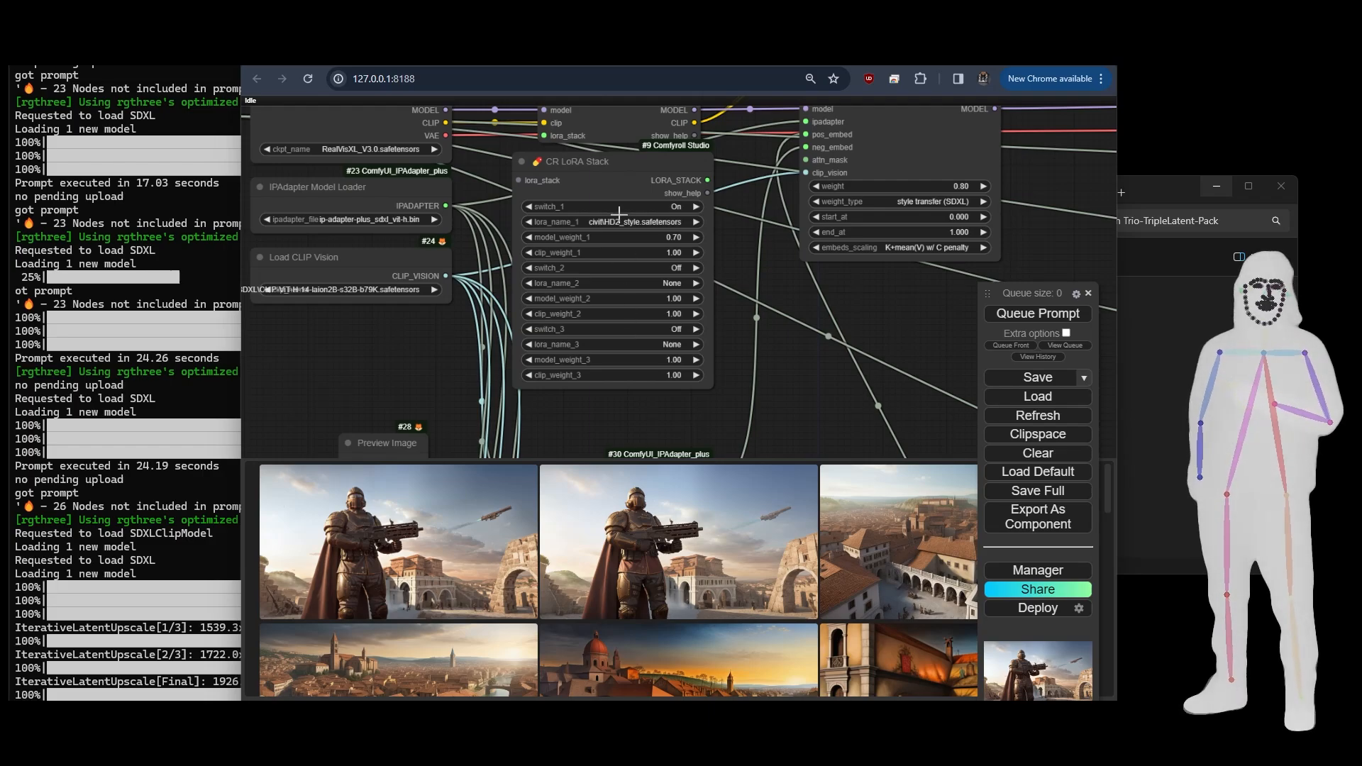
# - Examine the IPAdapter Embeds settings and the IPAdapter Encoder and IPAdapter Noise nodes that feed it
pyautogui.scroll(-5, 618, 213)
pyautogui.scroll(-1, 603, 332)
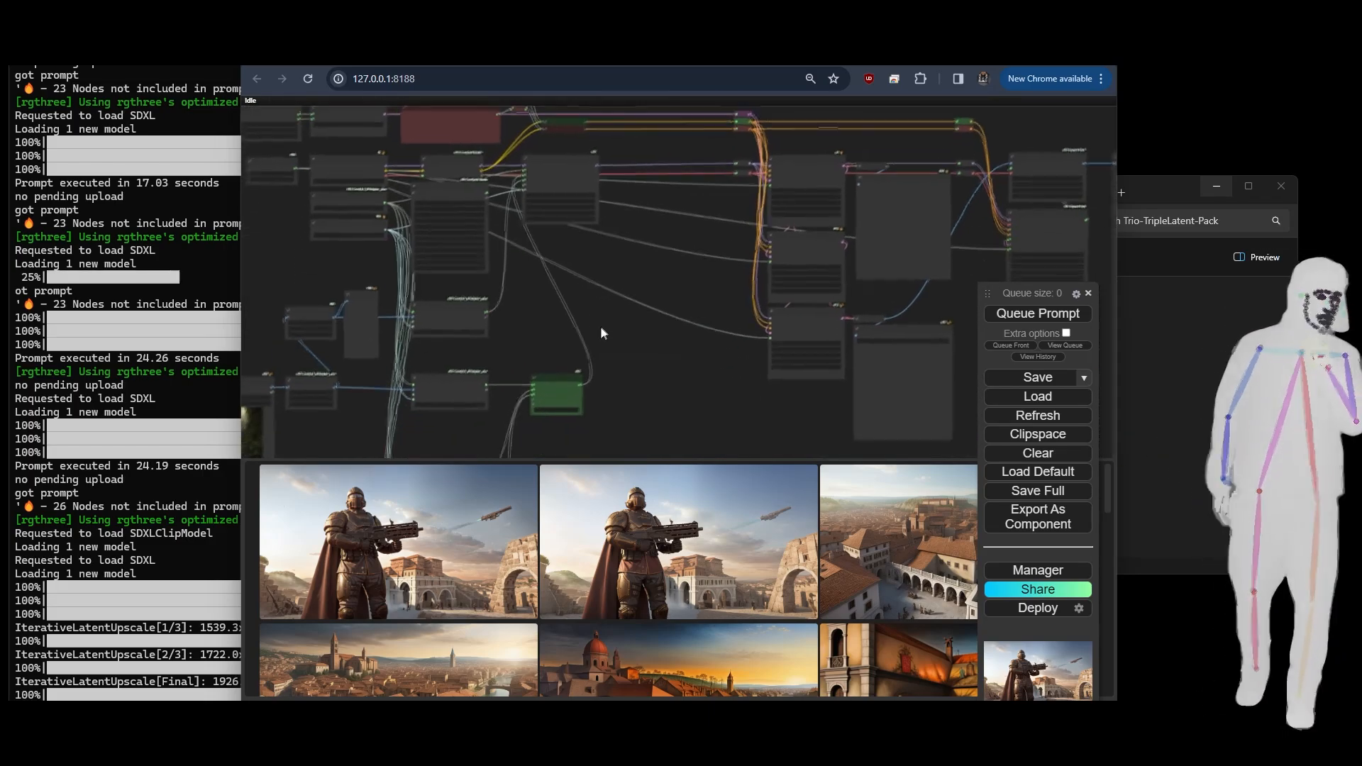
pyautogui.moveTo(602, 328); pyautogui.dragTo(764, 372)
pyautogui.scroll(2, 713, 218)
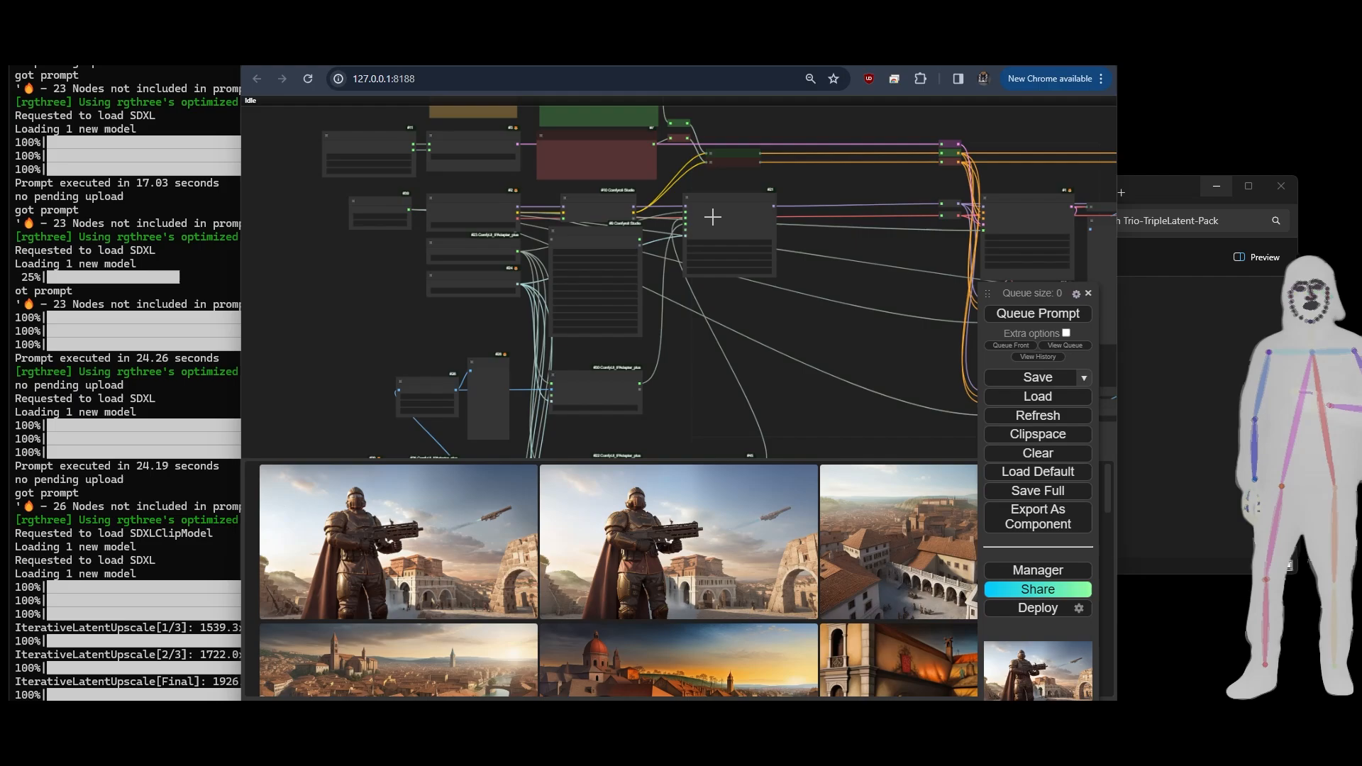
pyautogui.scroll(8, 713, 216)
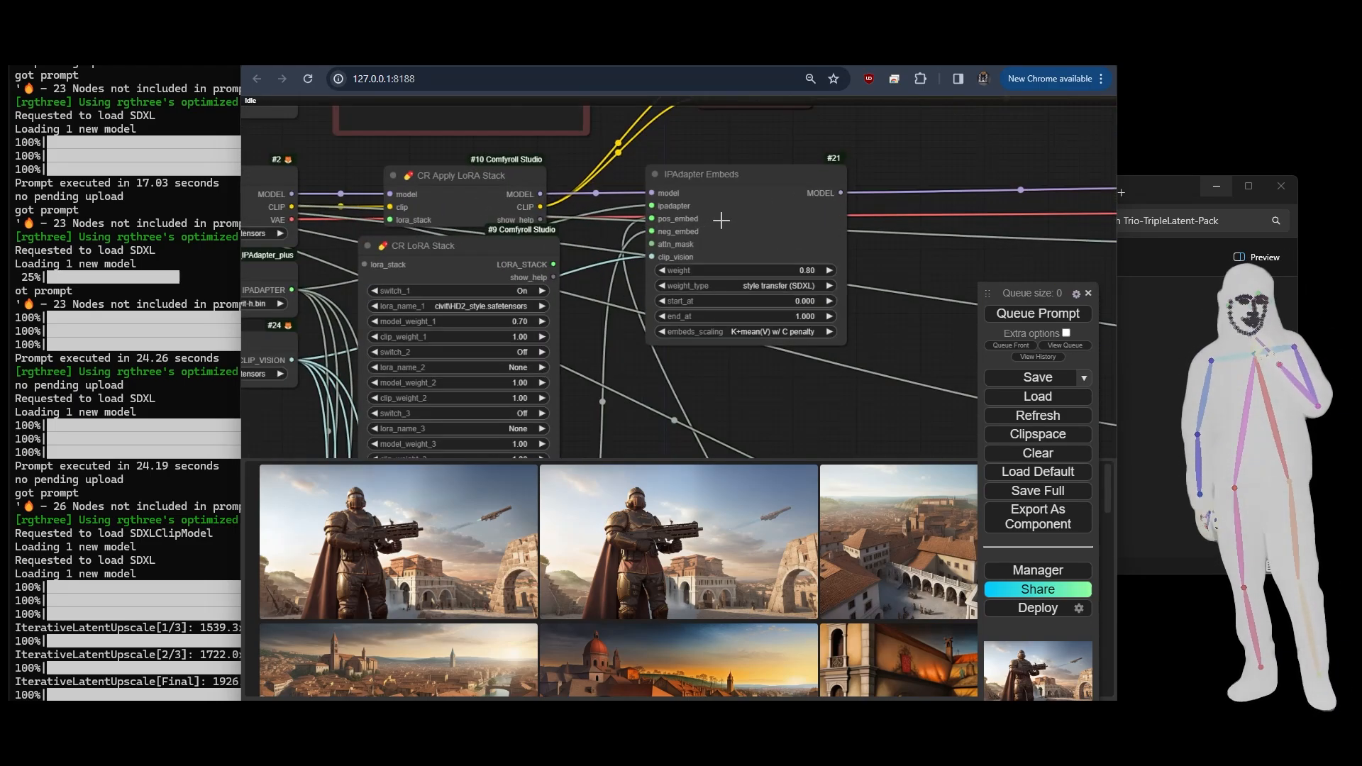
pyautogui.moveTo(751, 397); pyautogui.dragTo(778, 242)
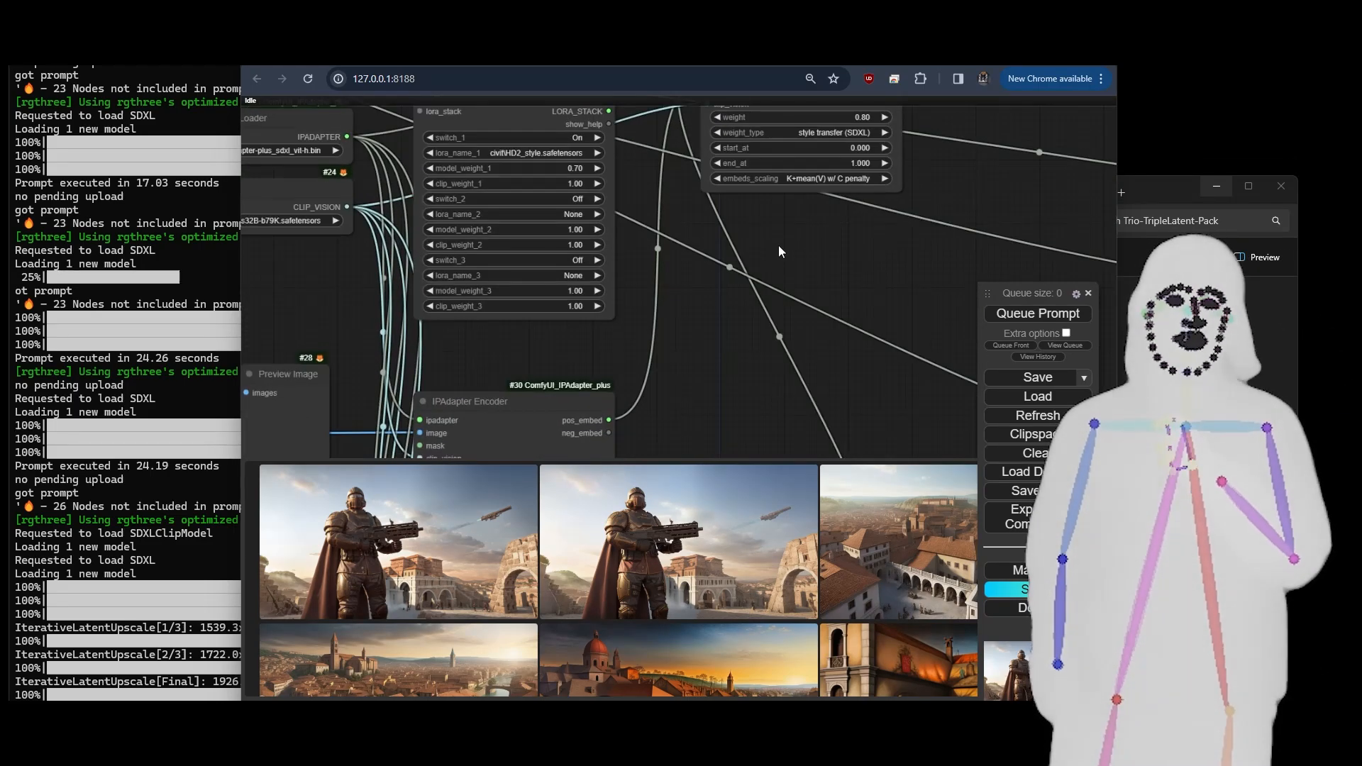
pyautogui.scroll(-4, 777, 240)
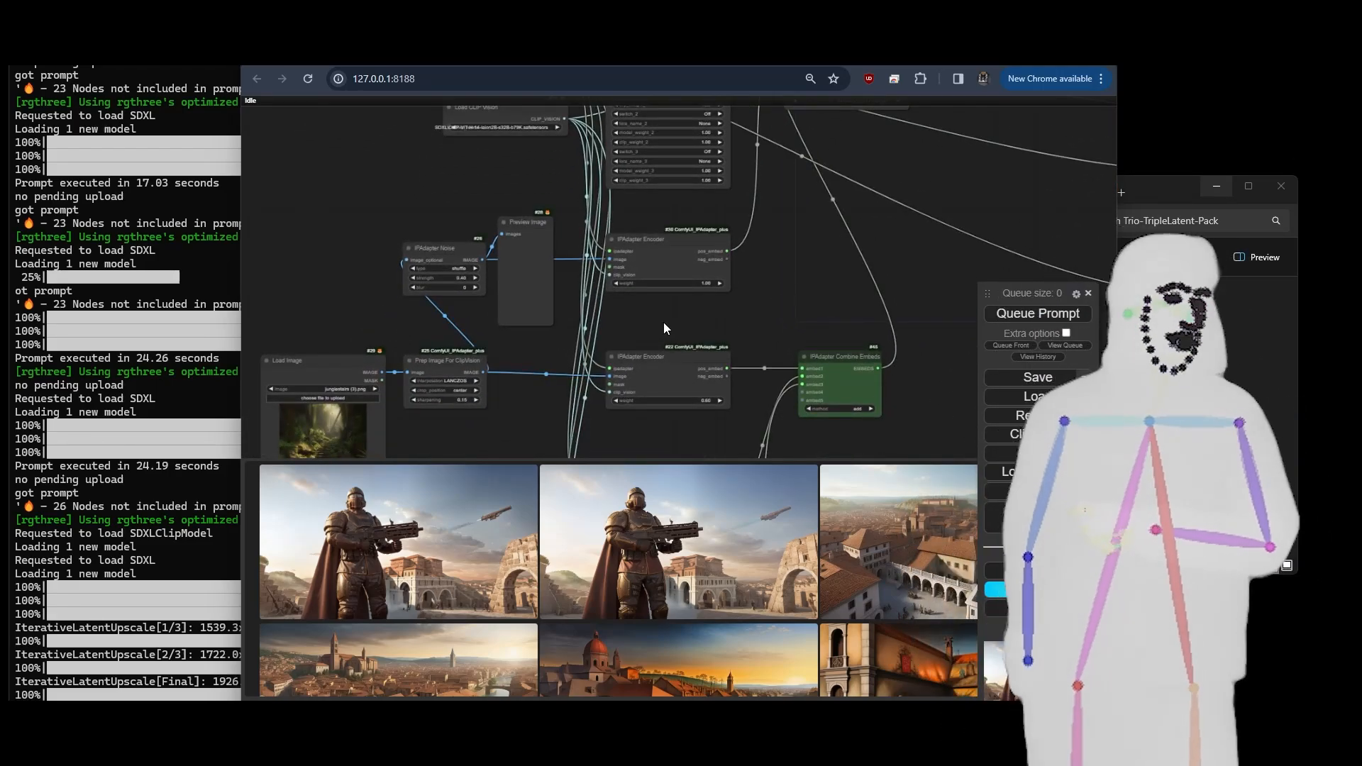
pyautogui.scroll(4, 566, 274)
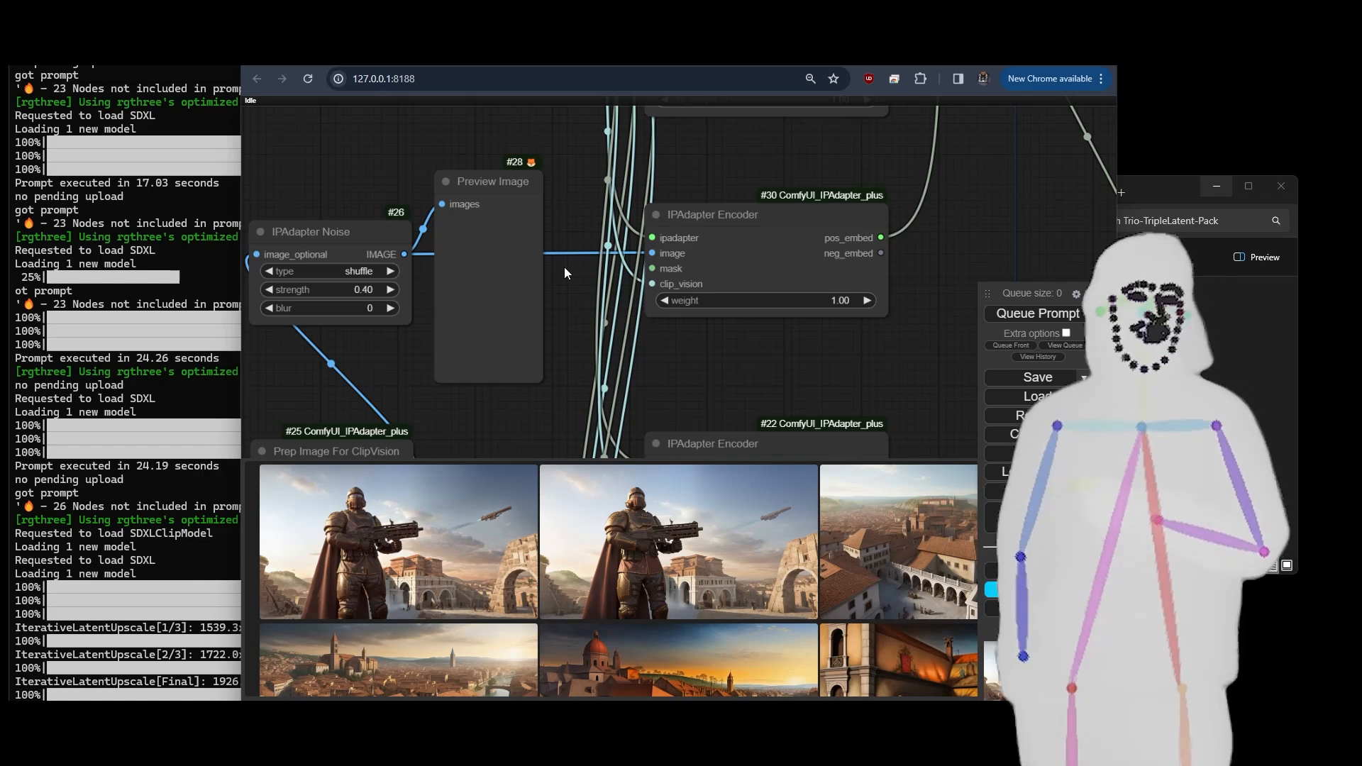
# - Examine the IPAdapter Noise node's type, strength and blur settings and trace its path through the encoder to the IPAdapter Embeds node
pyautogui.click(296, 253)
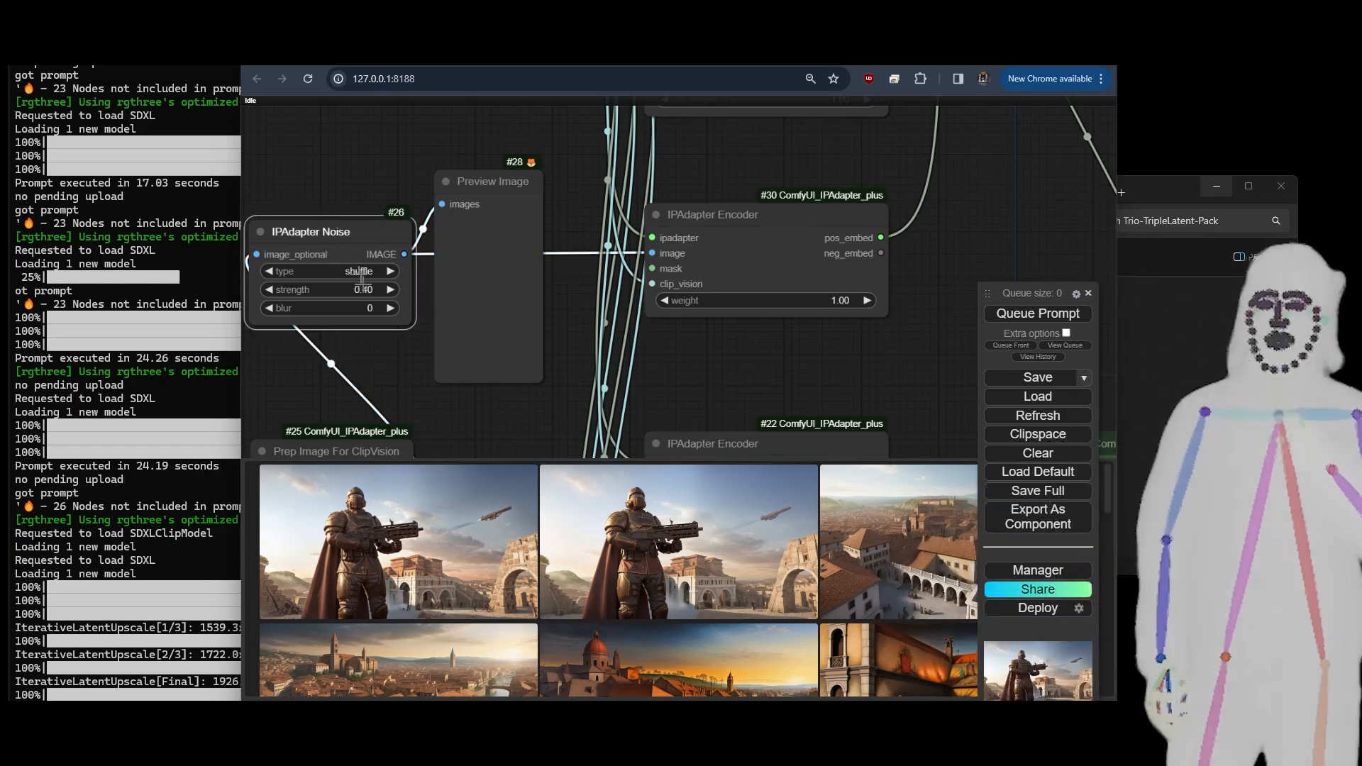
pyautogui.moveTo(386, 408); pyautogui.dragTo(441, 437)
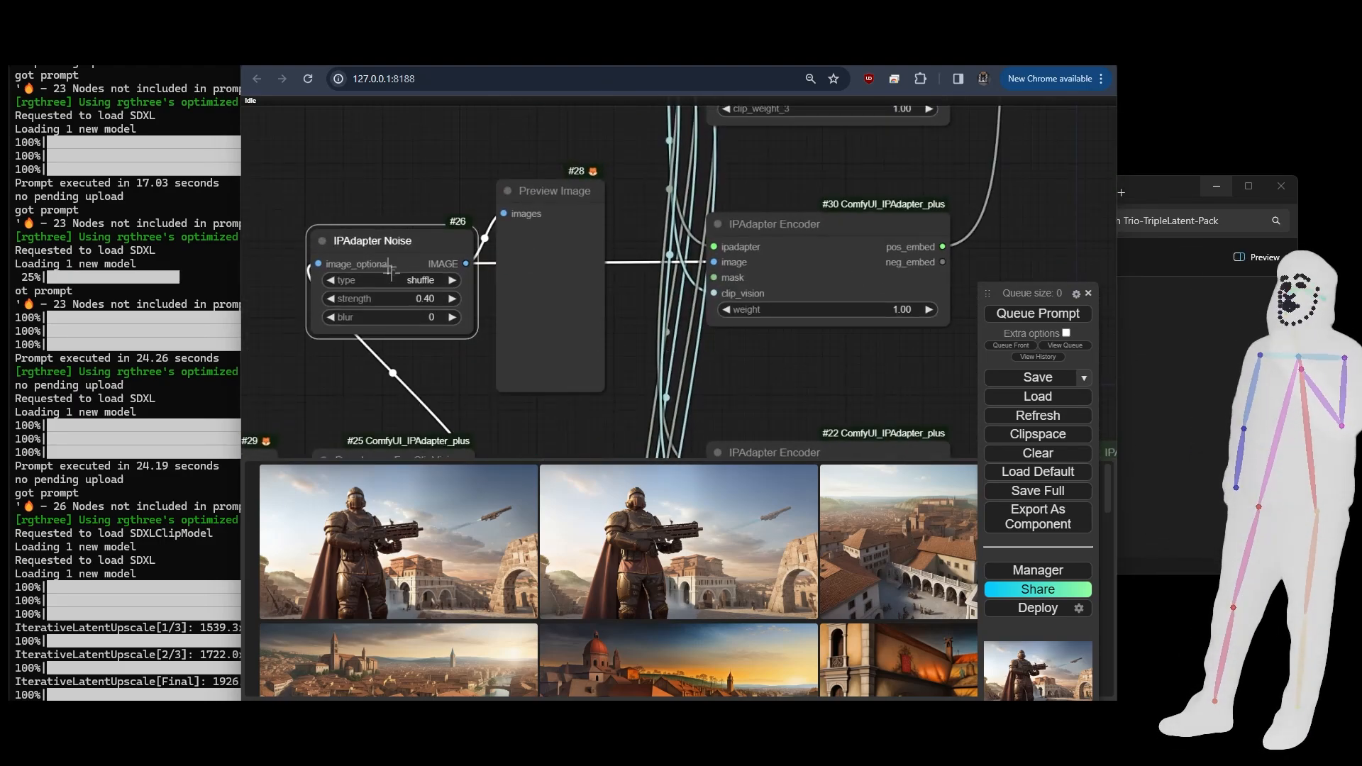
pyautogui.moveTo(644, 332); pyautogui.dragTo(134, 425)
pyautogui.scroll(-6, 573, 299)
pyautogui.moveTo(534, 246); pyautogui.dragTo(533, 395)
pyautogui.scroll(6, 566, 247)
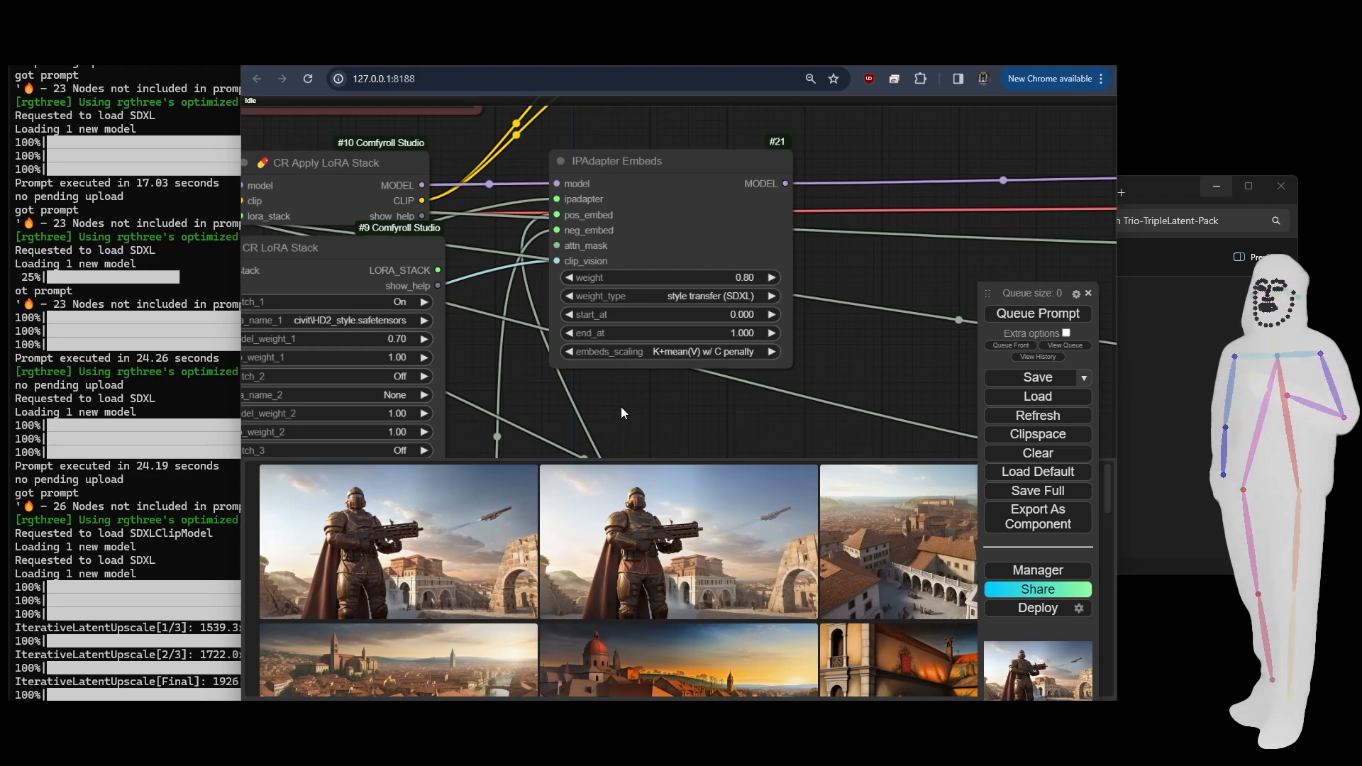
# - Examine the Load Image and Prep Image For ClipVision chains, their IPAdapter Encoders and the IPAdapter Combine Embeds node
pyautogui.moveTo(613, 410); pyautogui.dragTo(762, 26)
pyautogui.moveTo(664, 285); pyautogui.dragTo(752, 122)
pyautogui.scroll(-5, 748, 141)
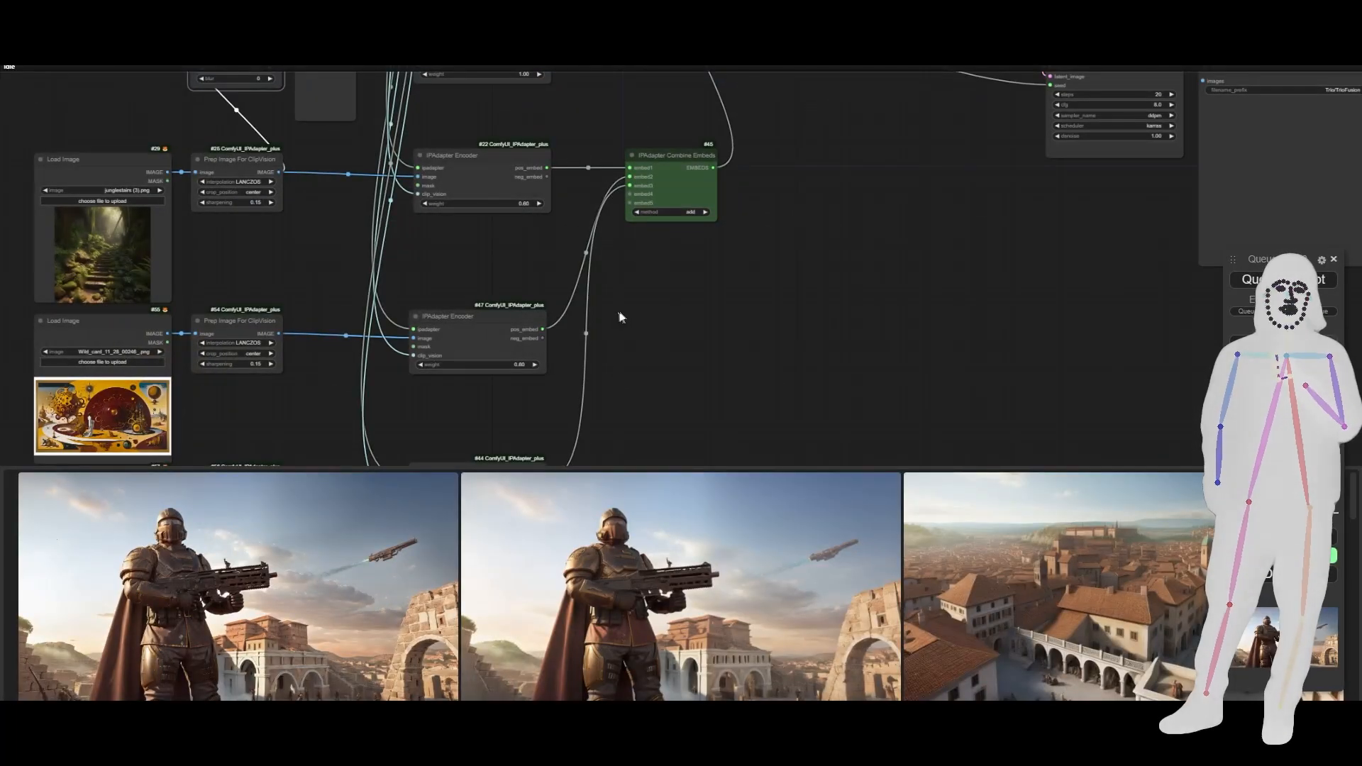
pyautogui.moveTo(619, 317); pyautogui.dragTo(791, 307)
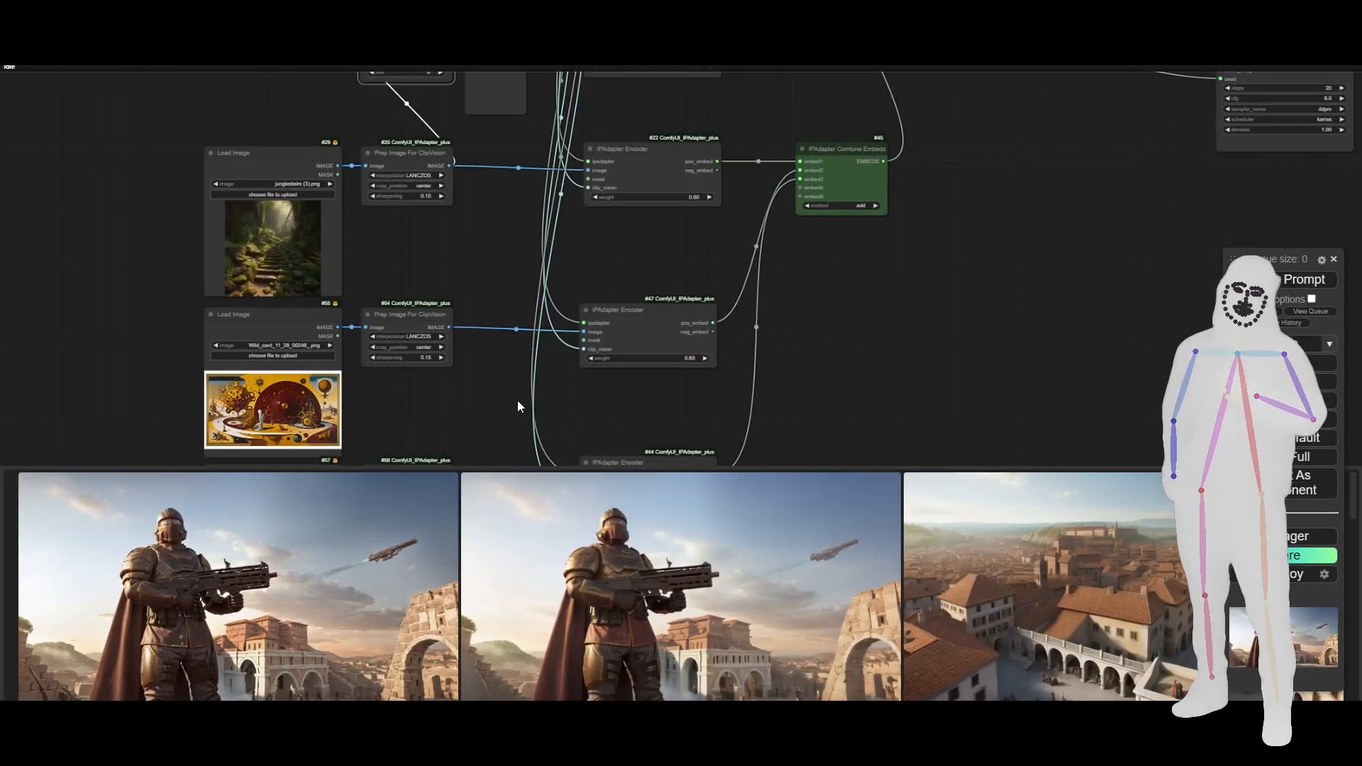
pyautogui.moveTo(515, 406); pyautogui.dragTo(516, 391)
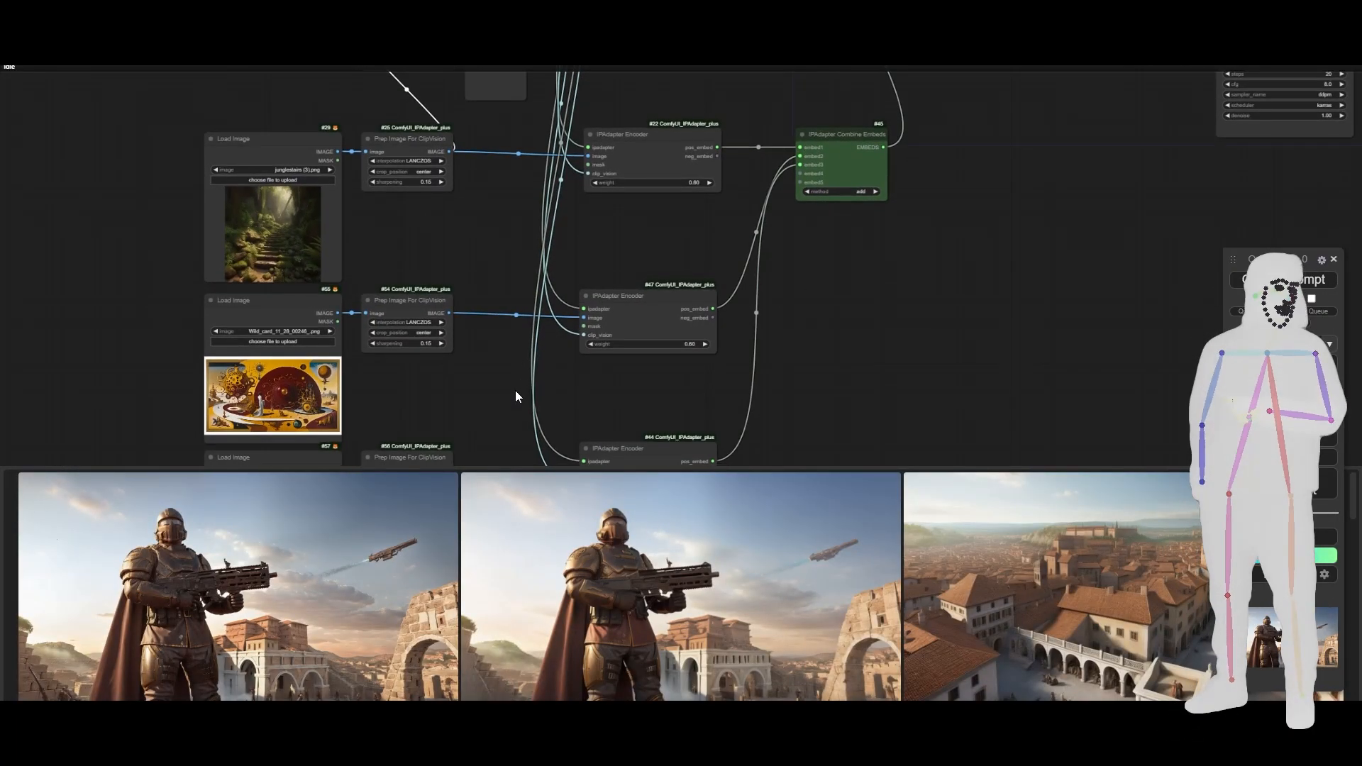
pyautogui.click(402, 139)
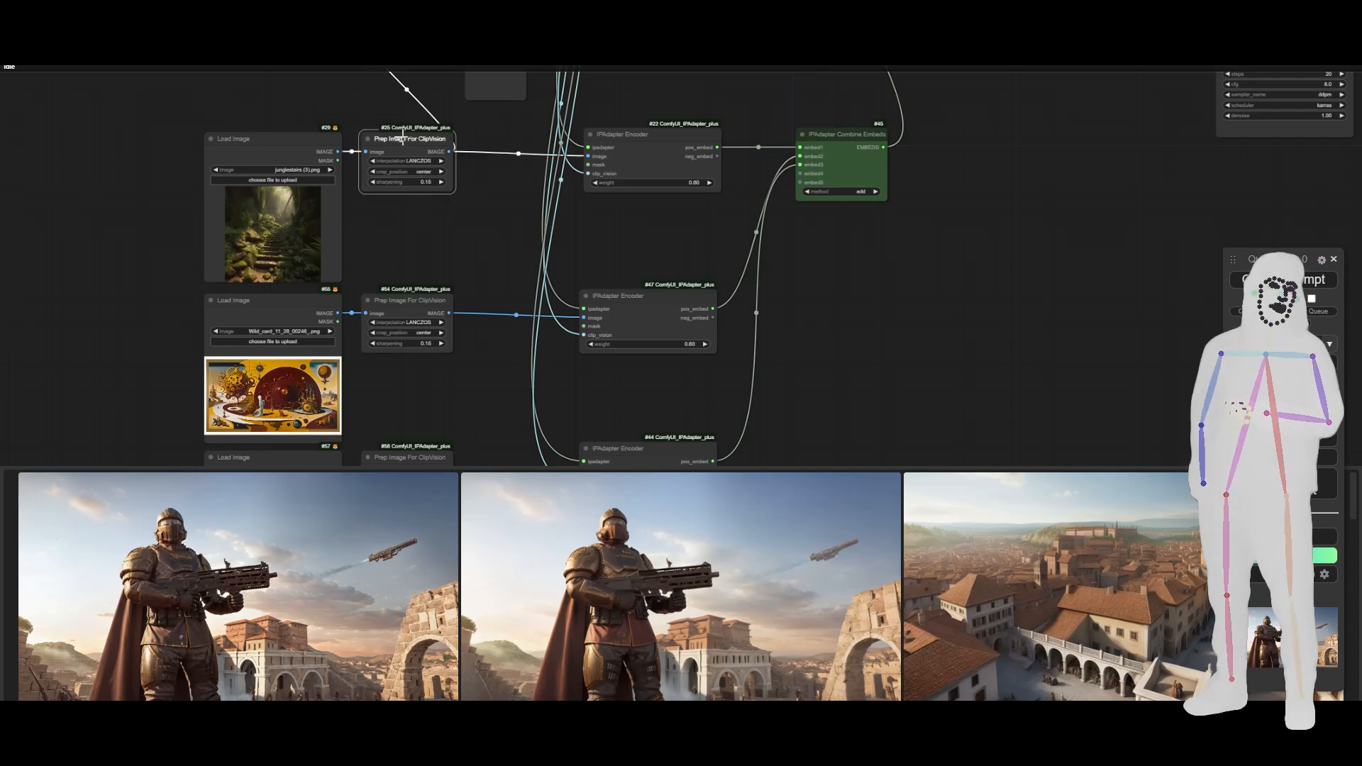
pyautogui.click(657, 132)
pyautogui.scroll(6, 666, 234)
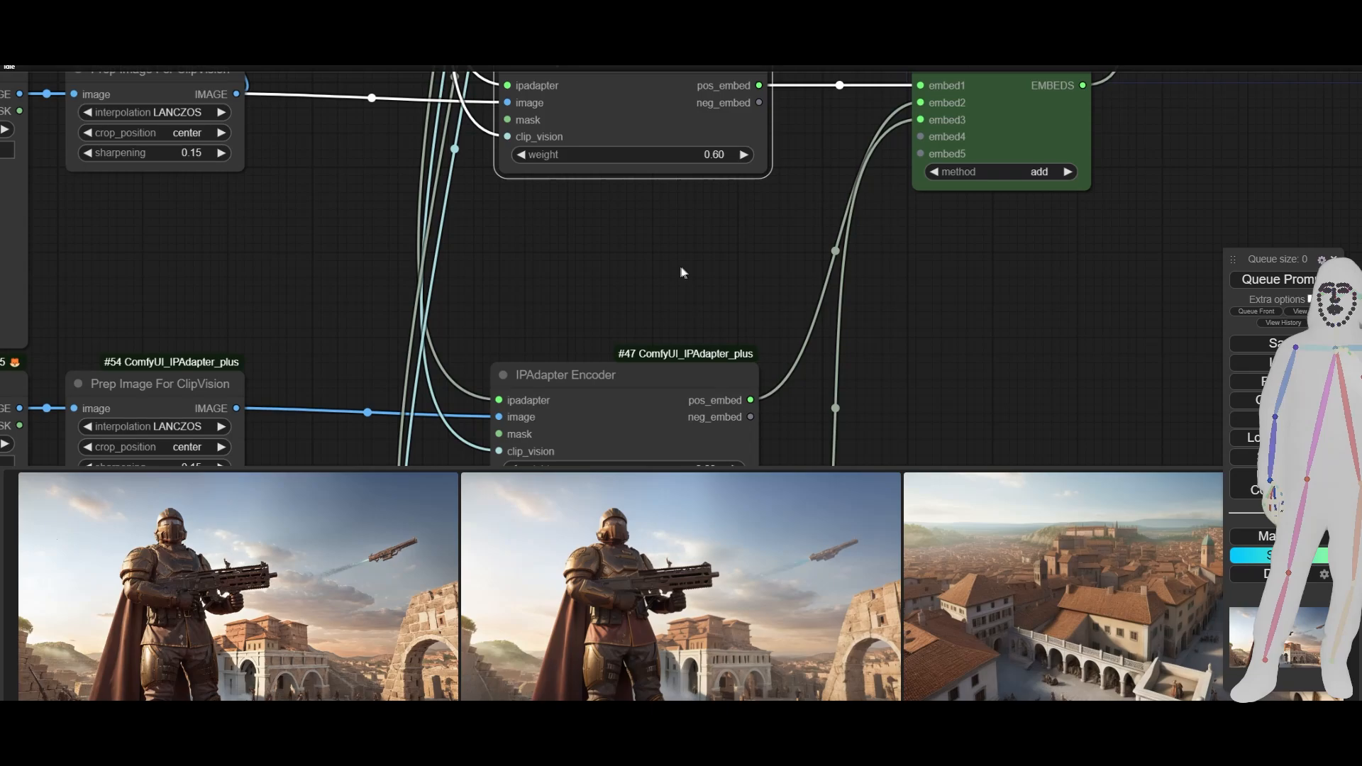
pyautogui.moveTo(683, 273); pyautogui.dragTo(658, 335)
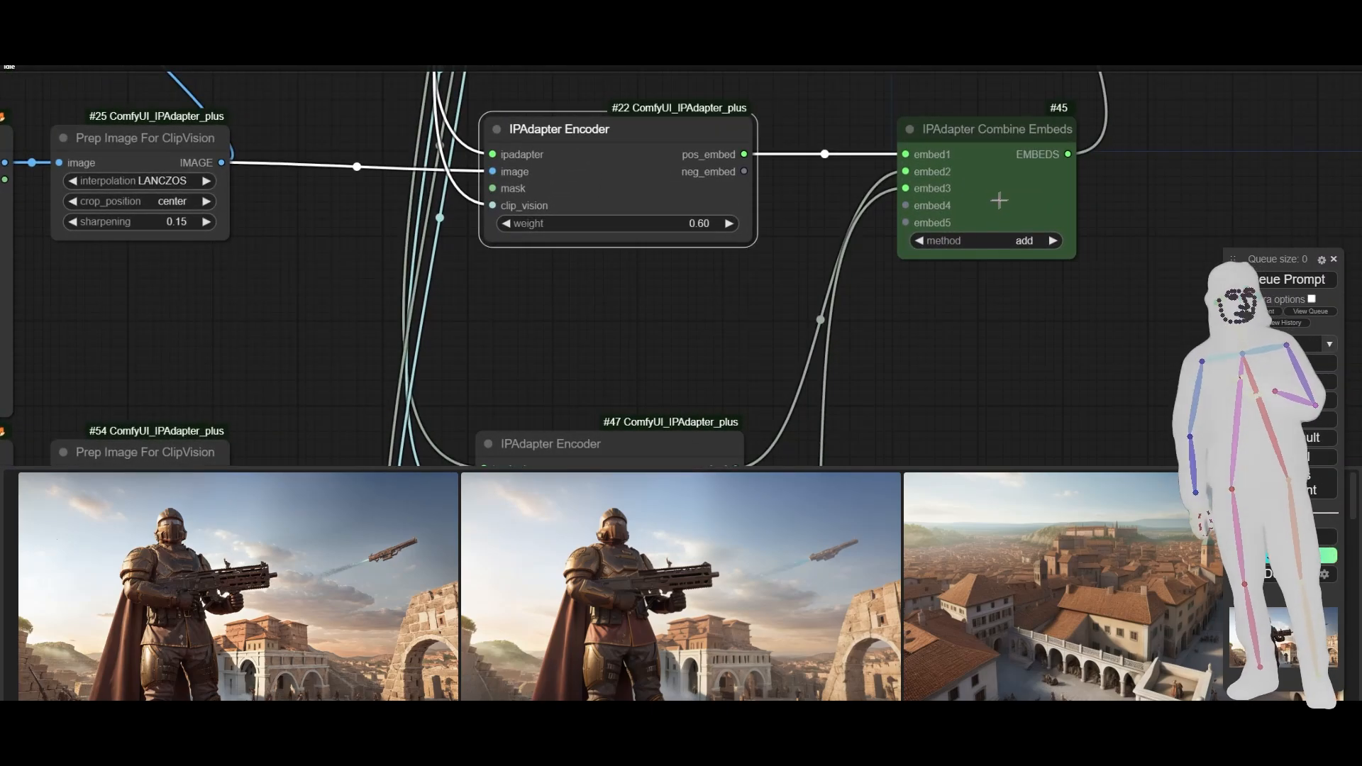
pyautogui.click(999, 201)
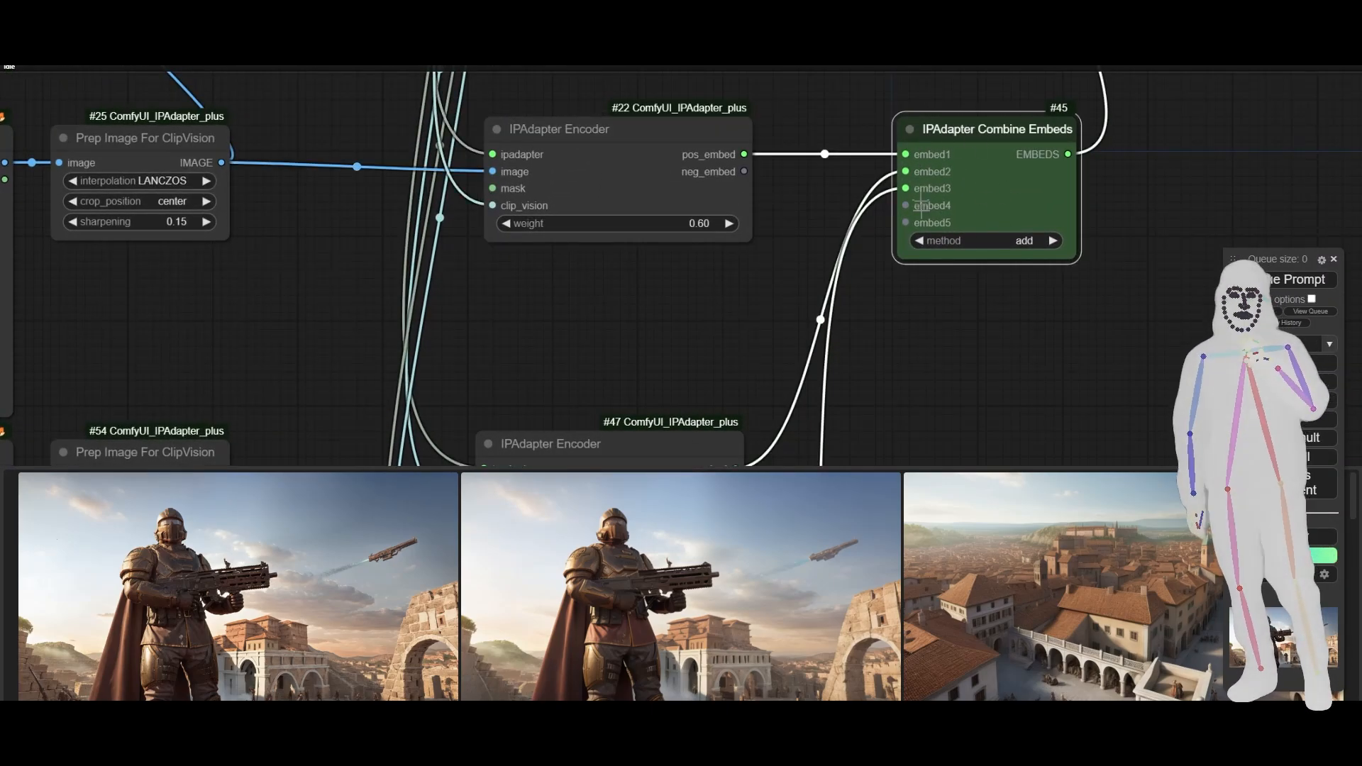
pyautogui.moveTo(1152, 219); pyautogui.dragTo(696, 328)
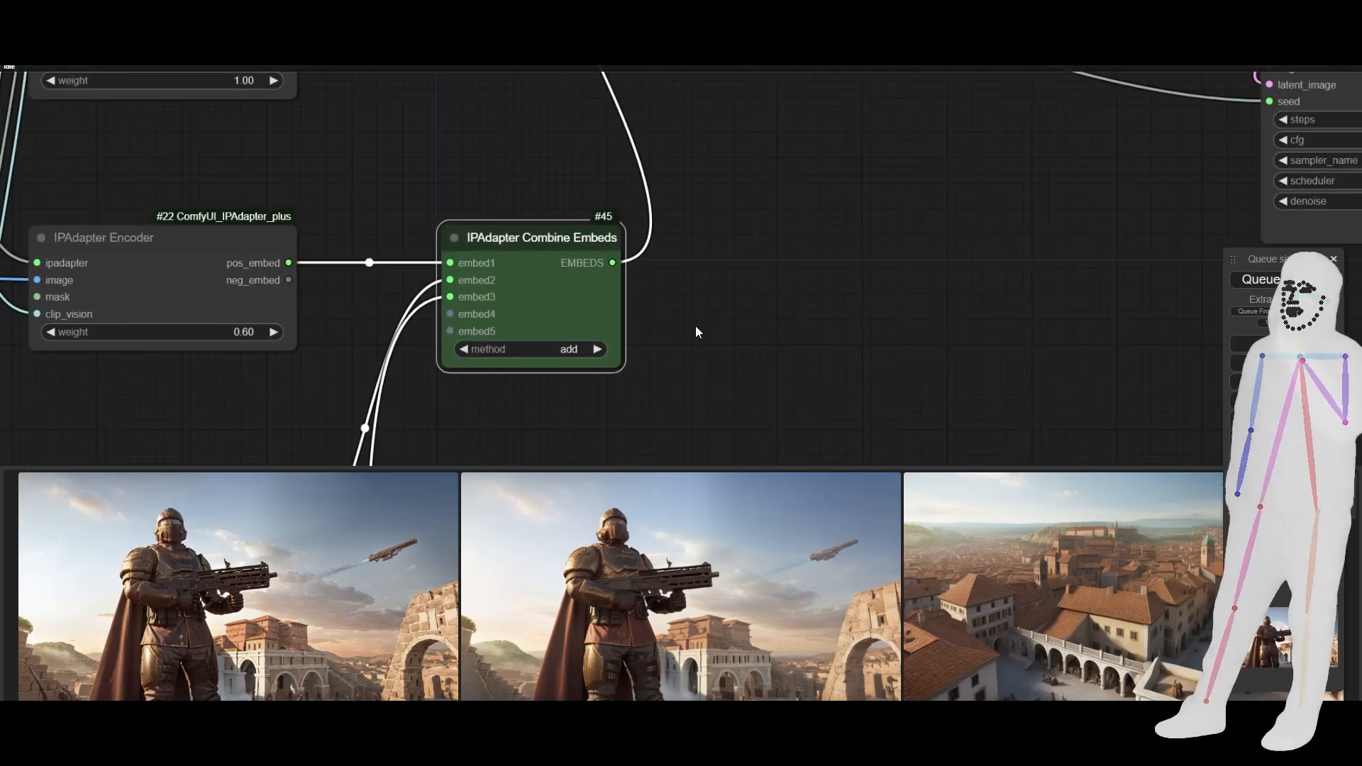
# - Connect a new IPAdapter Save Embeds node to the EMBEDS output of IPAdapter Combine Embeds and place it alongside
pyautogui.moveTo(614, 263); pyautogui.dragTo(757, 305)
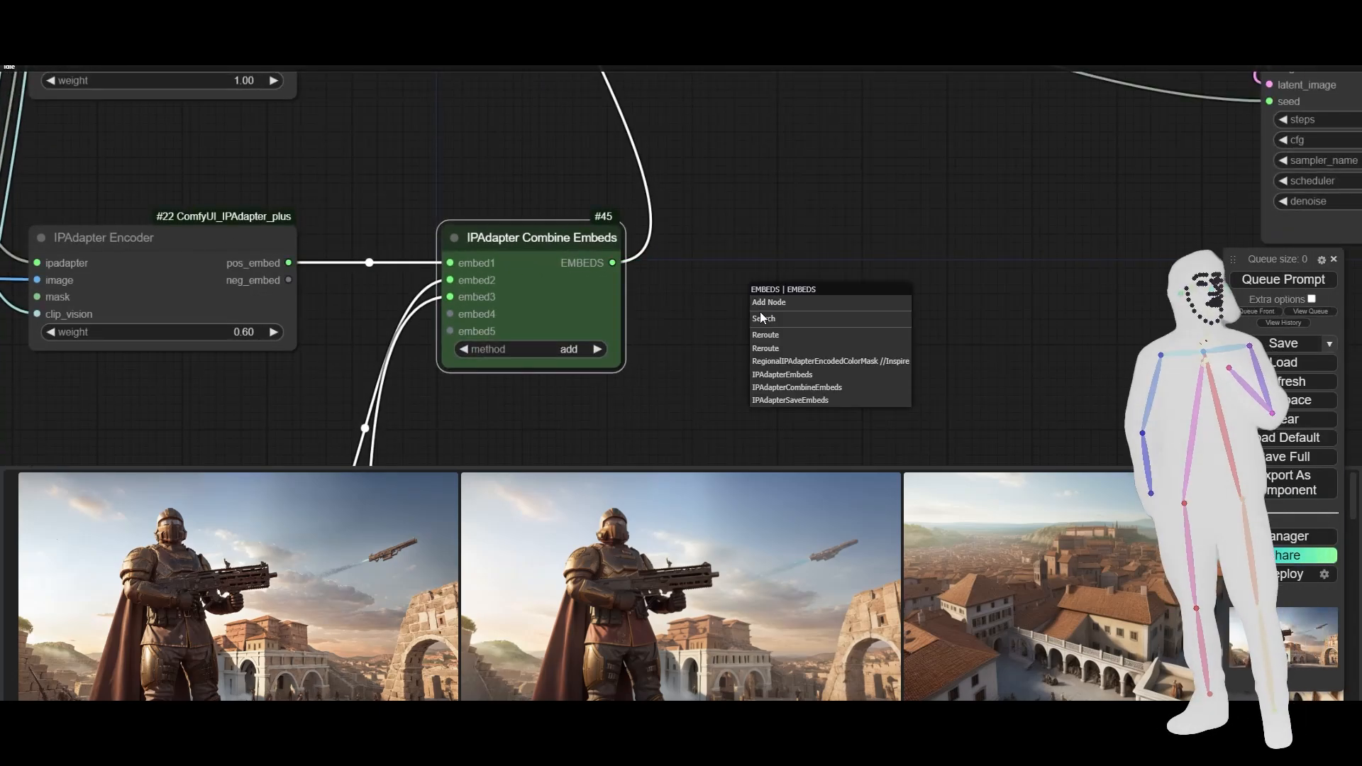
pyautogui.click(770, 402)
pyautogui.moveTo(877, 308); pyautogui.dragTo(829, 253)
# - Set the IPAdapter Save Embeds filename prefix to IP_embeds/test
pyautogui.click(907, 286)
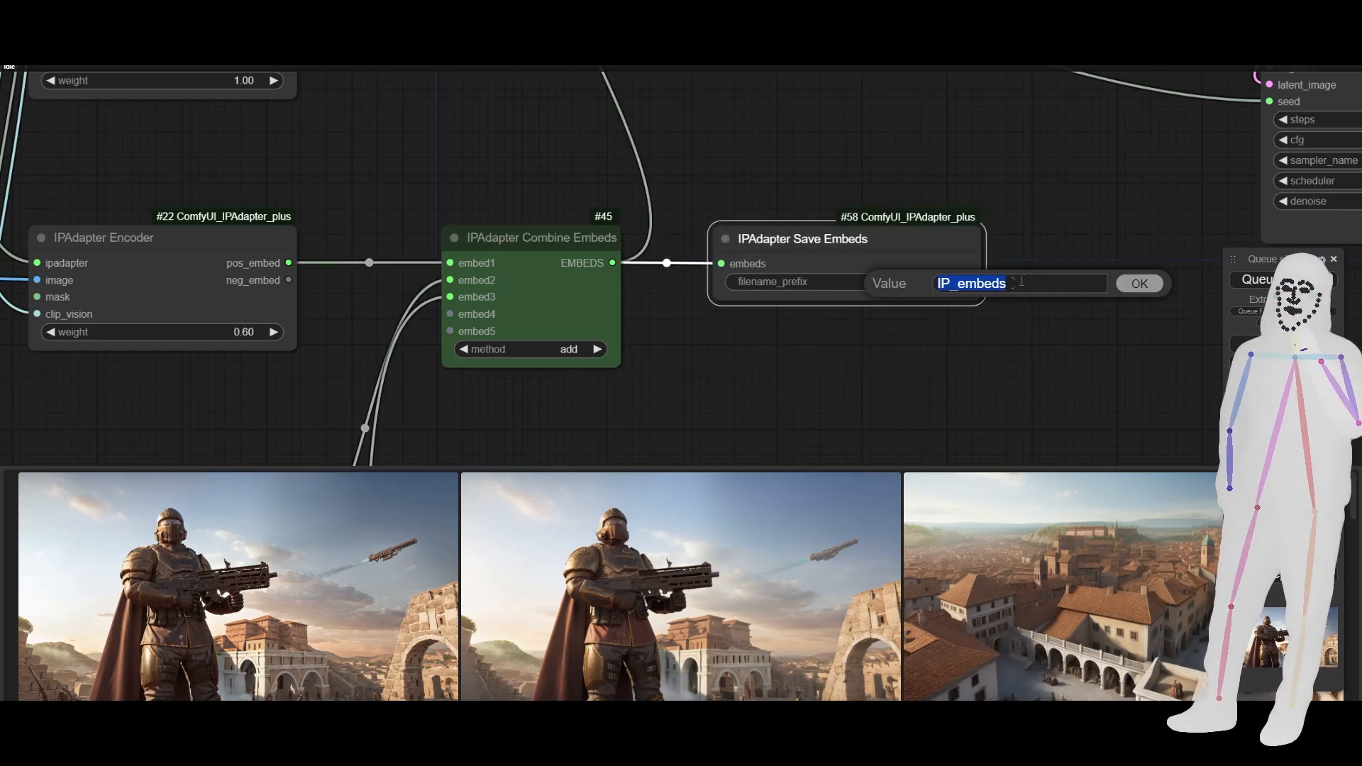
pyautogui.click(1048, 283)
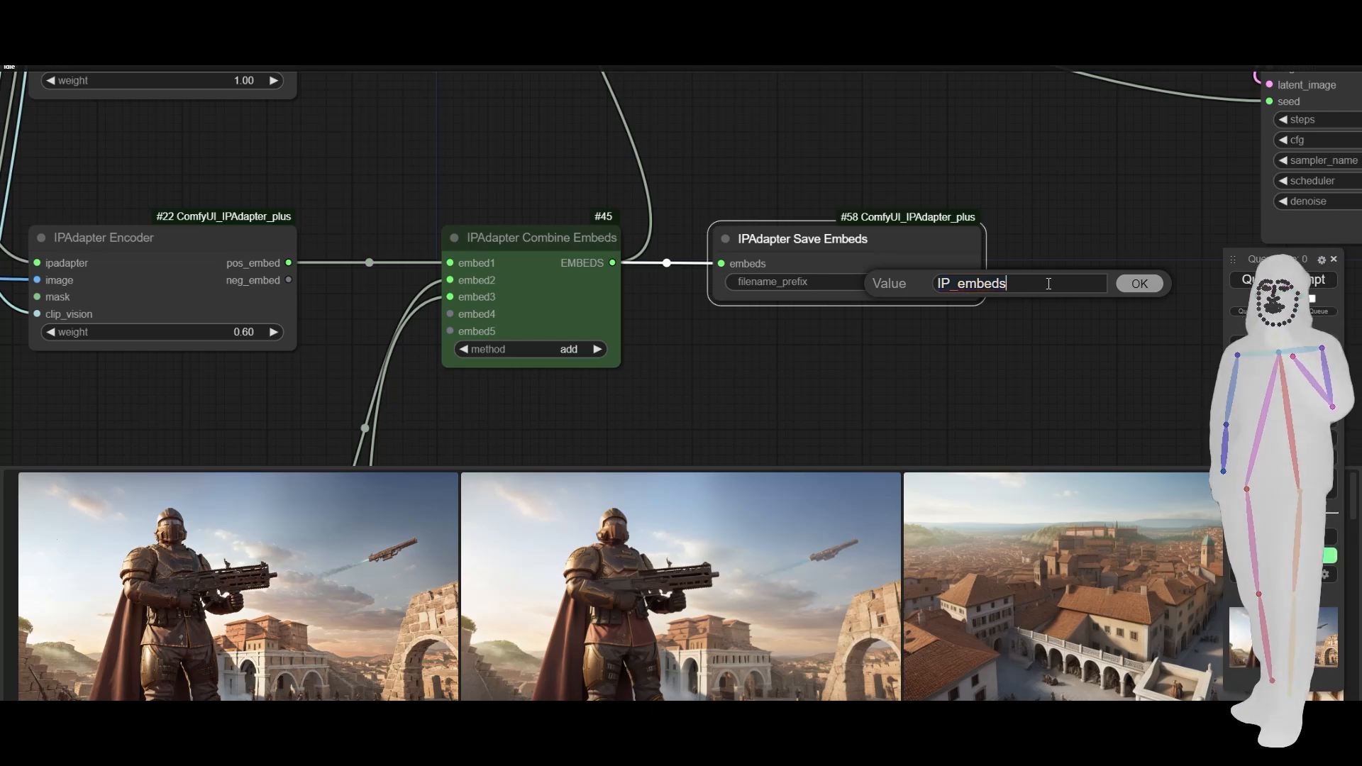
pyautogui.write('/td')
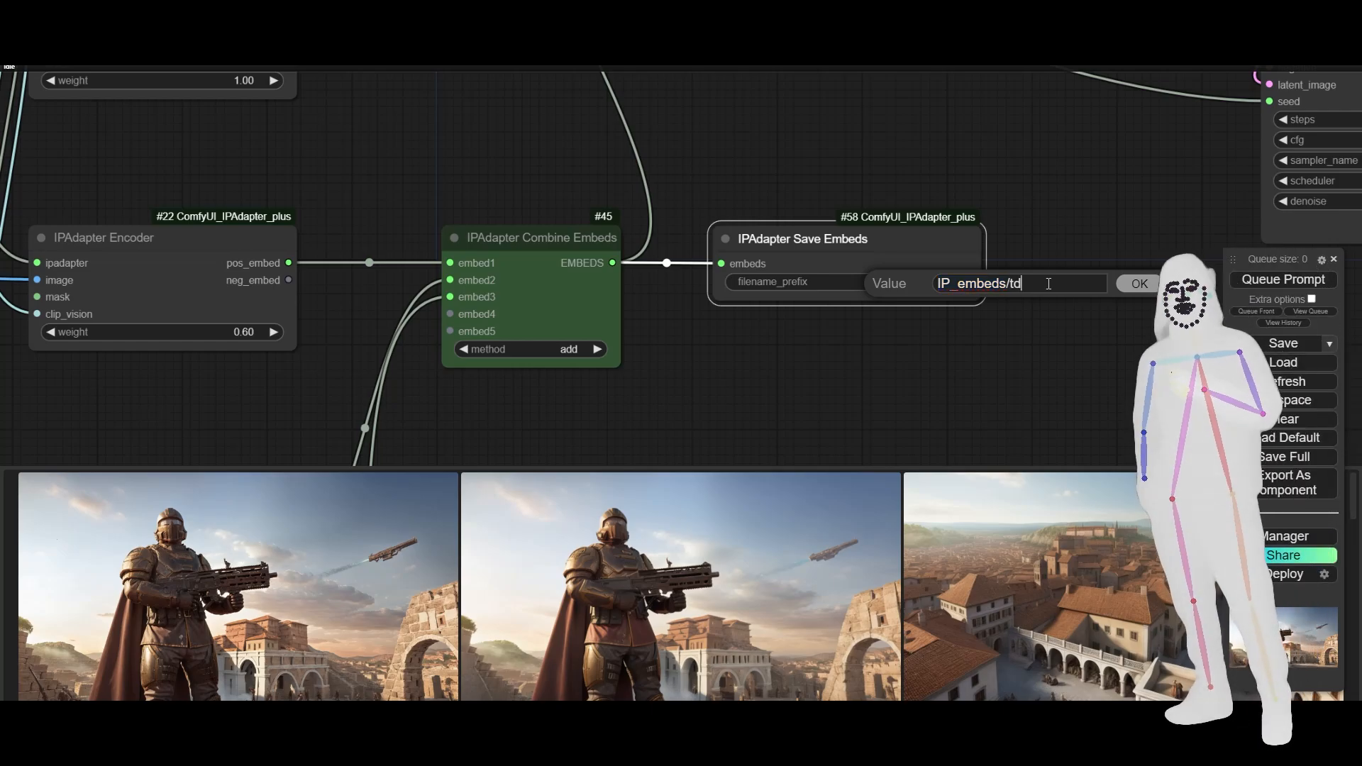
pyautogui.press('BackSpace')
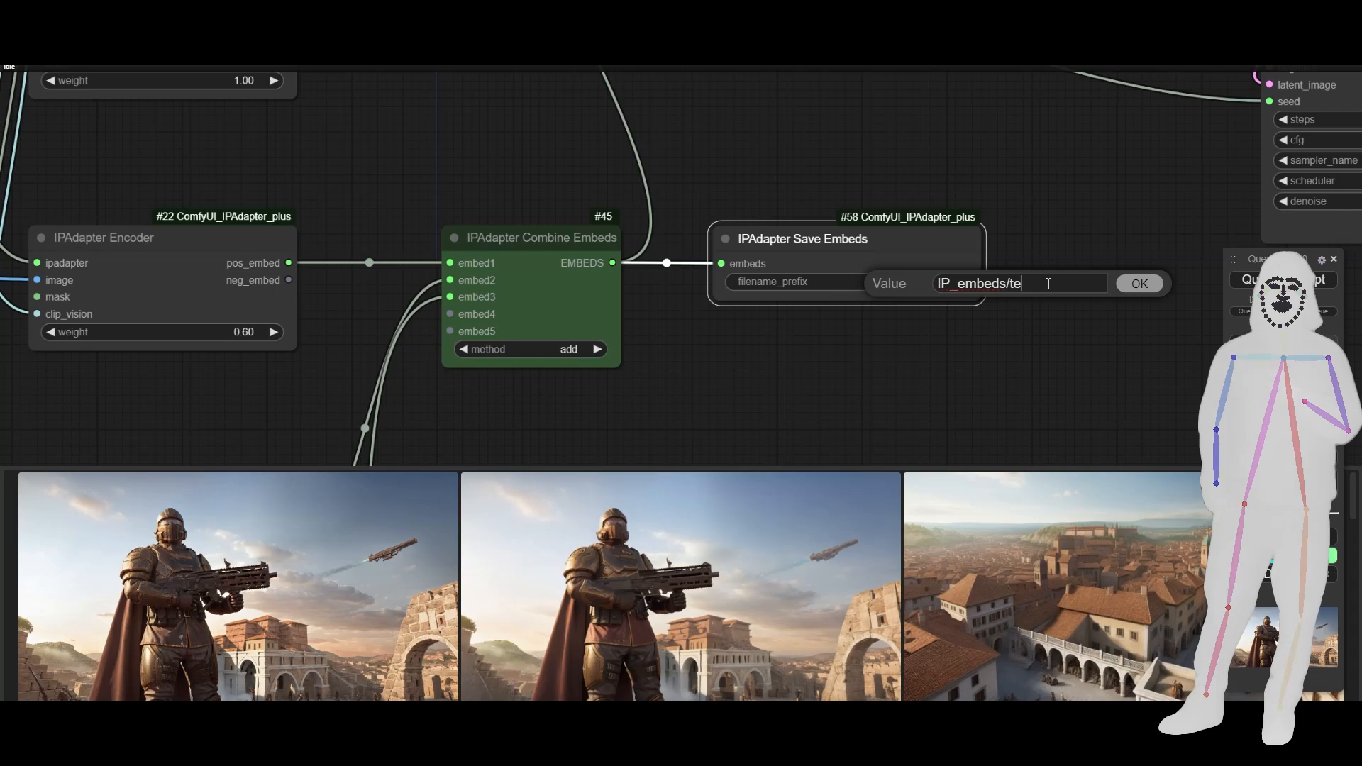
pyautogui.click(1139, 283)
# - Bypass everything downstream of the IPAdapter Embeds node, including the KSampler, VAE Decode and Save Image nodes, and queue the prompt
pyautogui.scroll(-4, 858, 332)
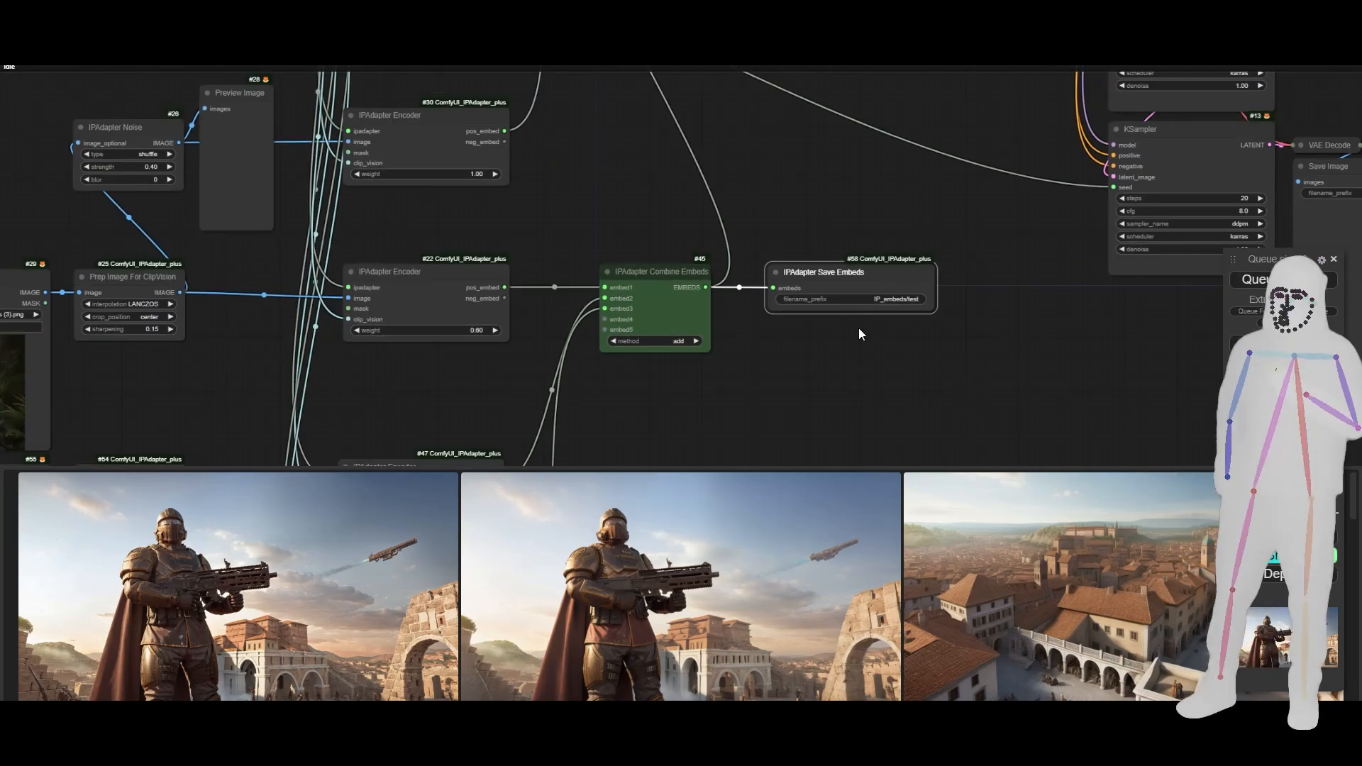
pyautogui.scroll(3, 858, 328)
pyautogui.scroll(-6, 858, 328)
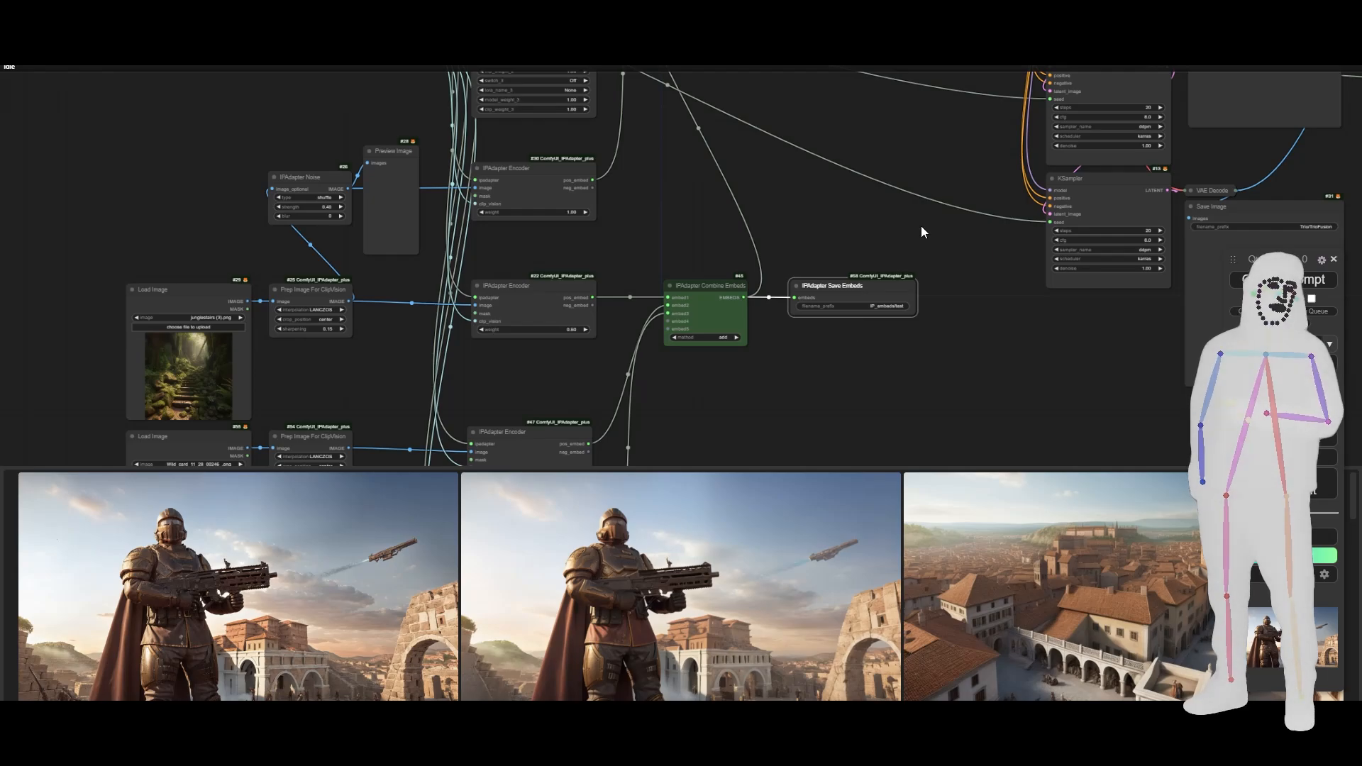
pyautogui.scroll(-8, 632, 376)
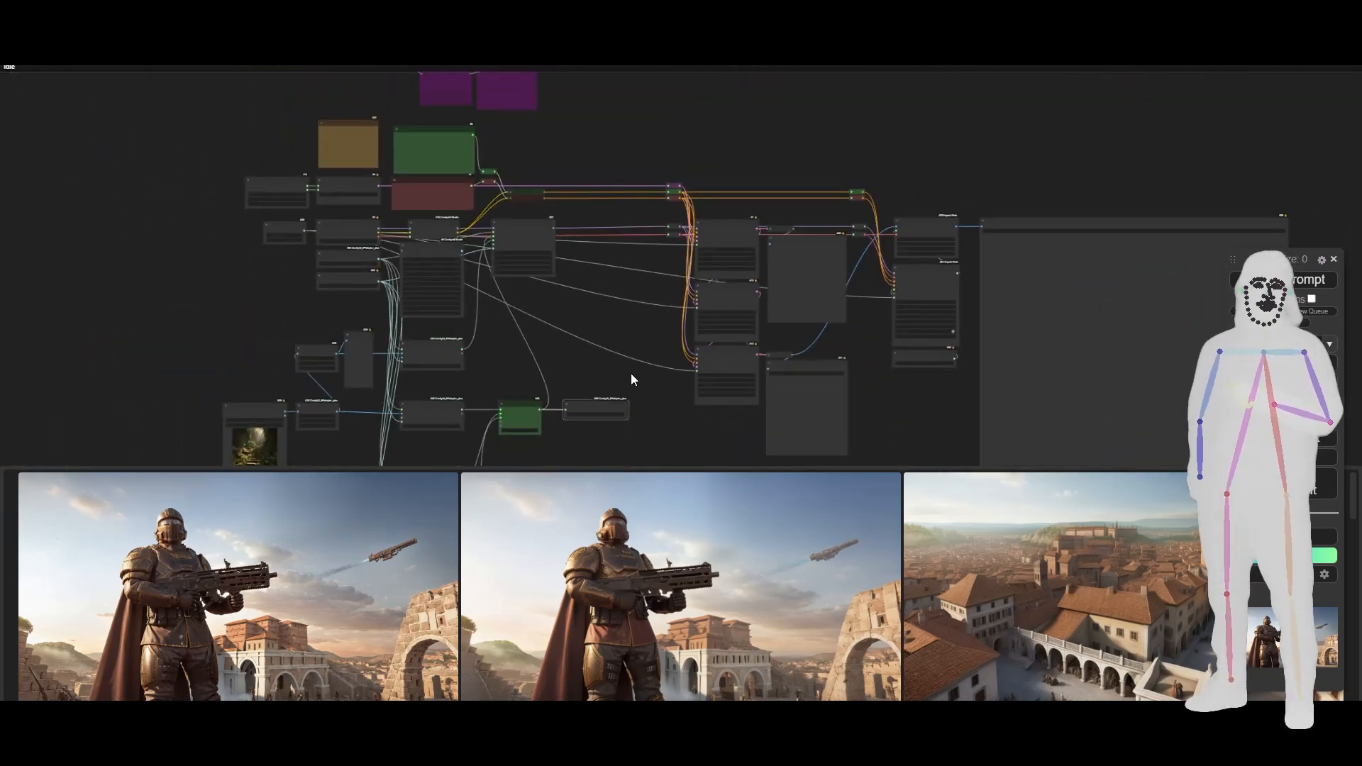
pyautogui.scroll(2, 631, 374)
pyautogui.moveTo(637, 401); pyautogui.dragTo(572, 309)
pyautogui.scroll(2, 572, 309)
pyautogui.scroll(-5, 573, 309)
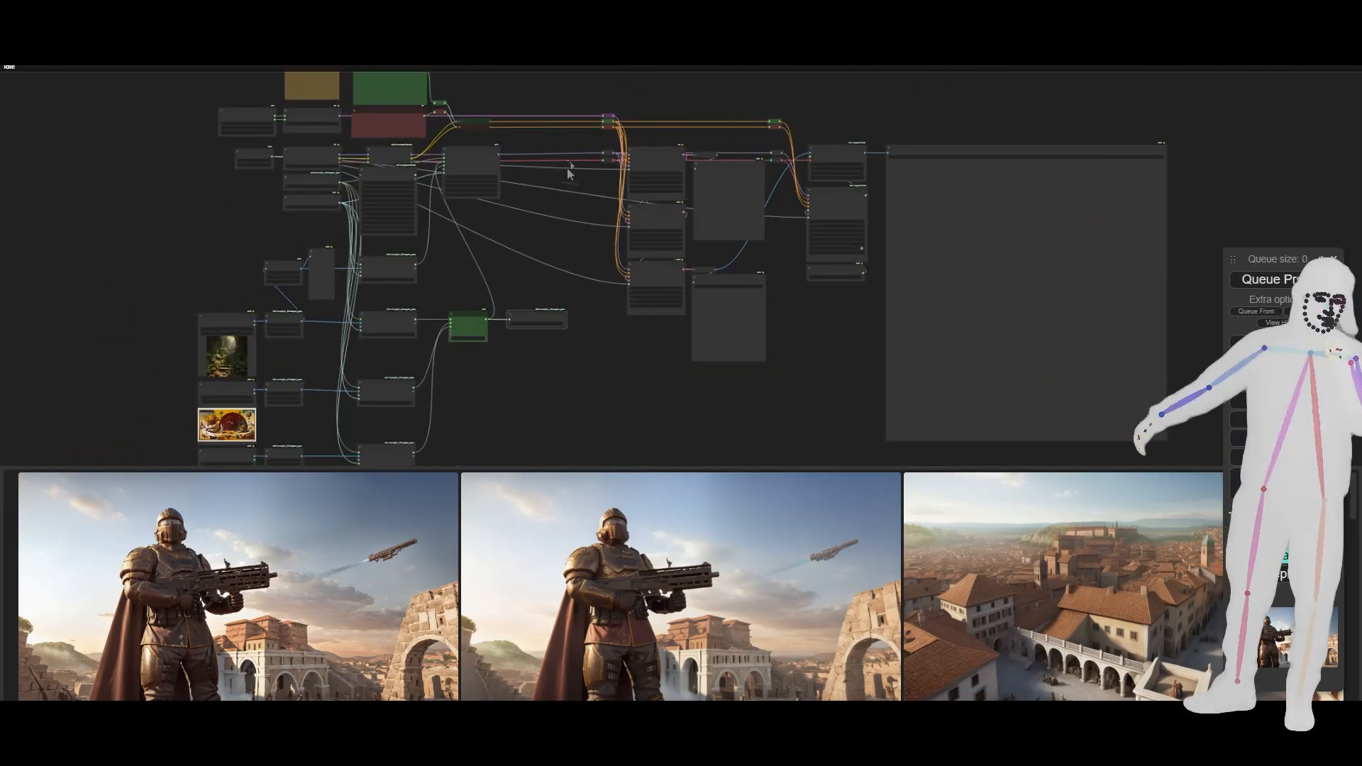
pyautogui.moveTo(590, 92); pyautogui.dragTo(1022, 417)
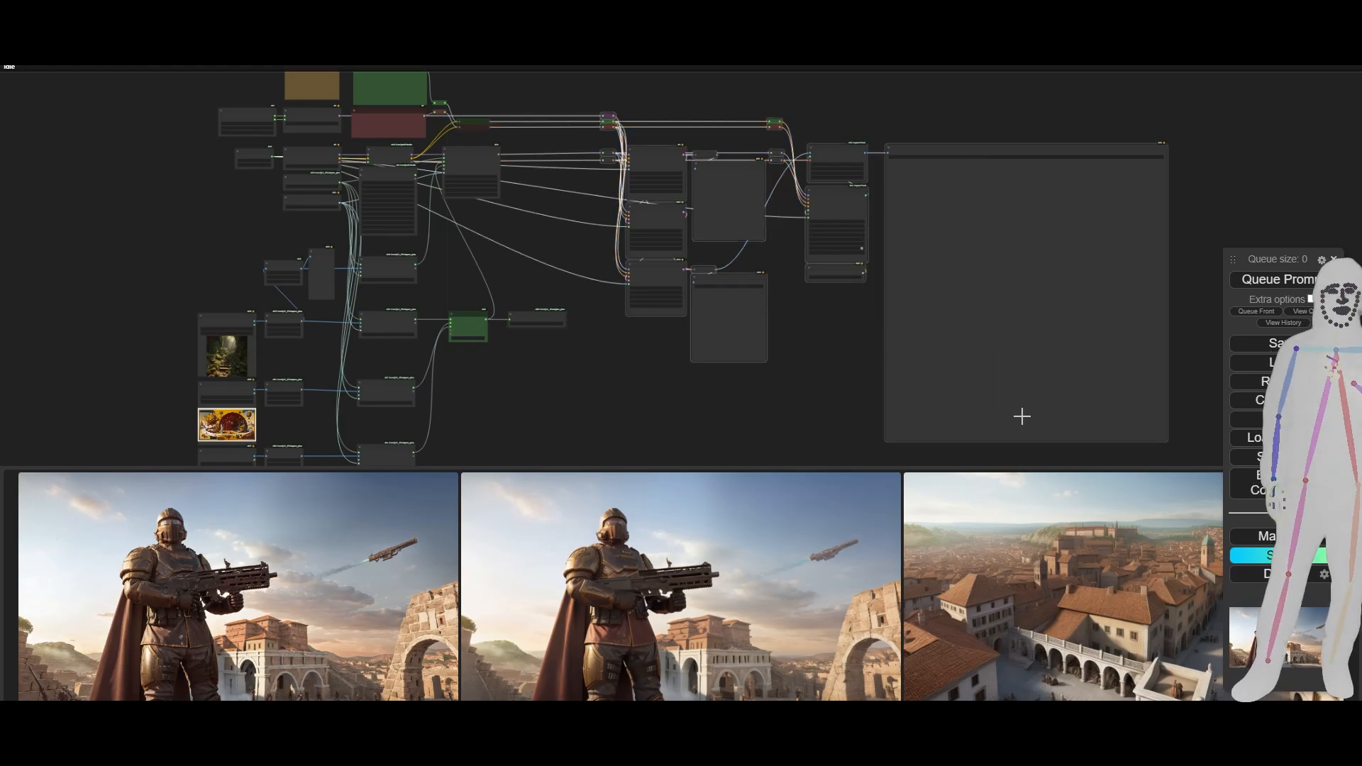
pyautogui.hotkey('ctrl', 'b')
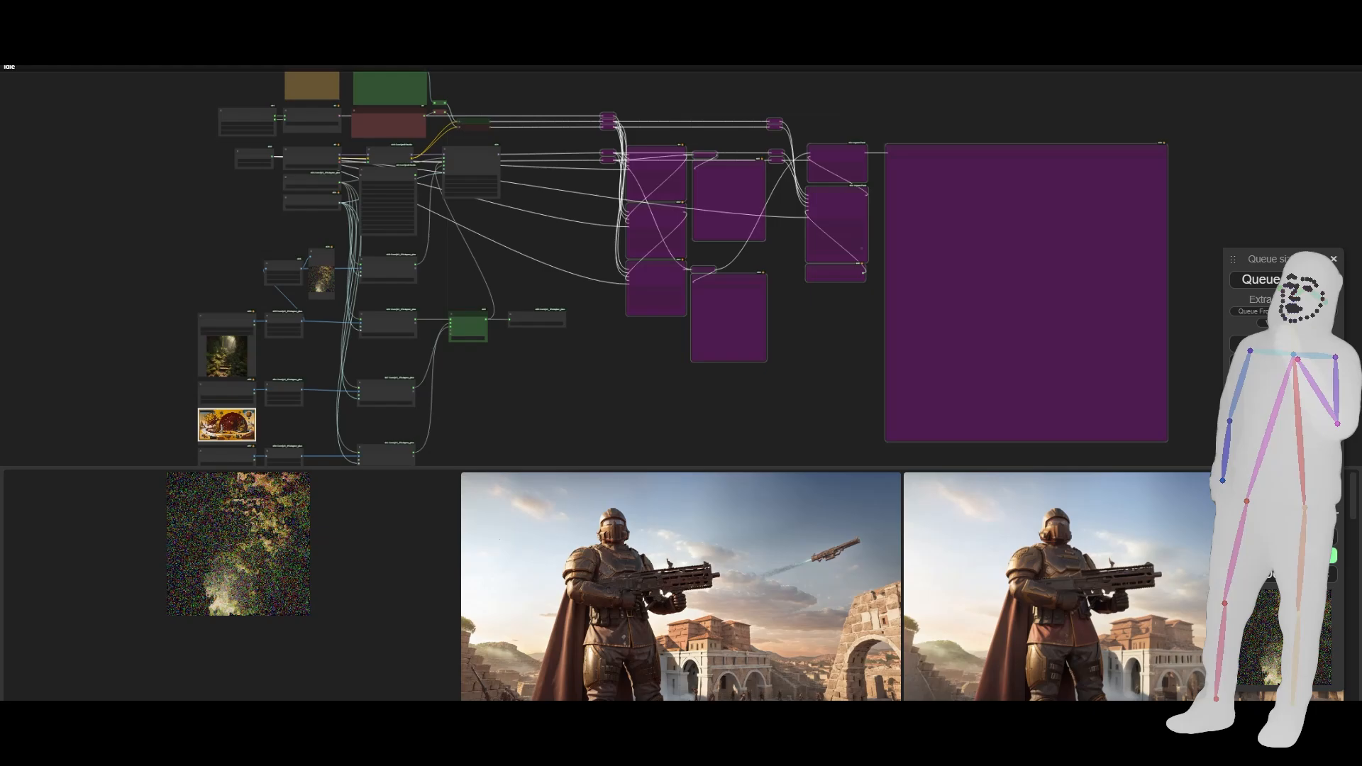
# - Switch to File Explorer and copy the IP_embeds folder from the output folder of ComfyUI_windows_portable's ComfyUI directory
pyautogui.hotkey('alt', 'Tab')
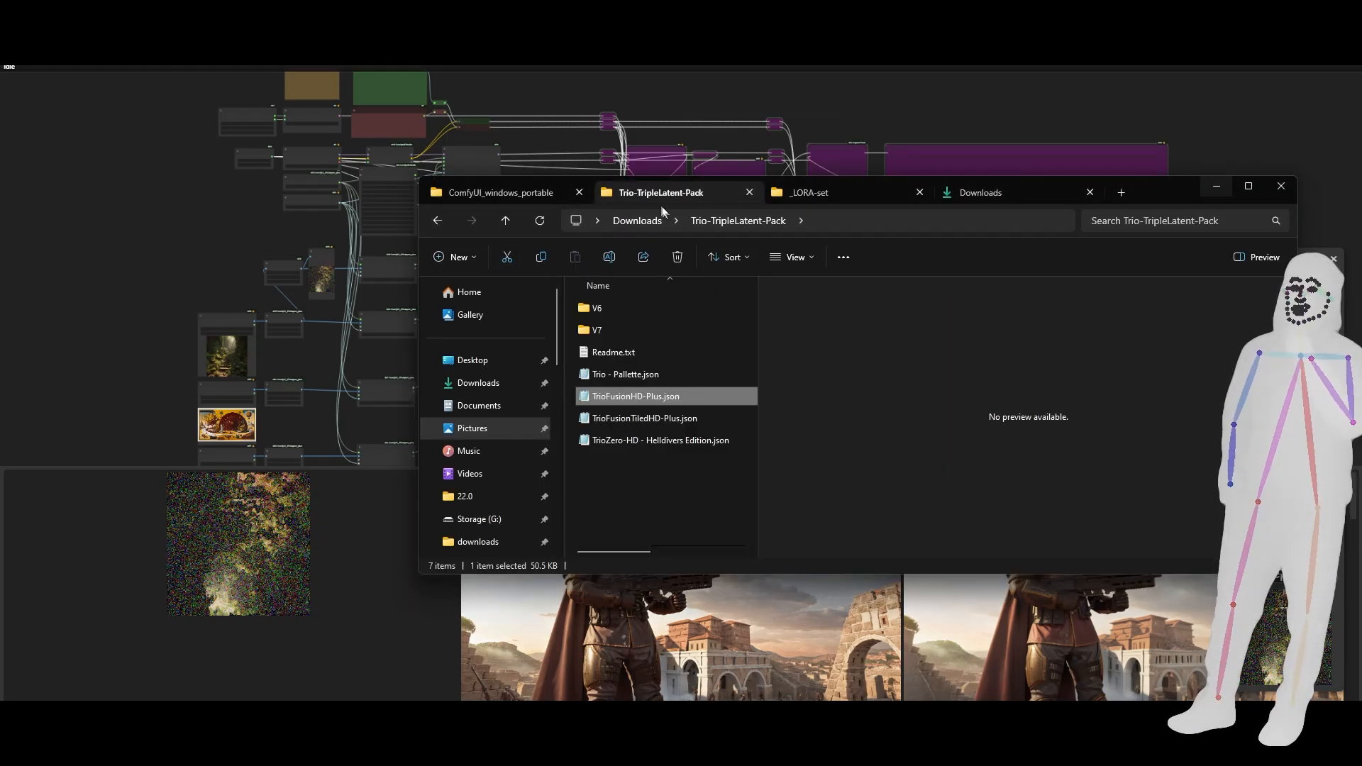
pyautogui.click(534, 193)
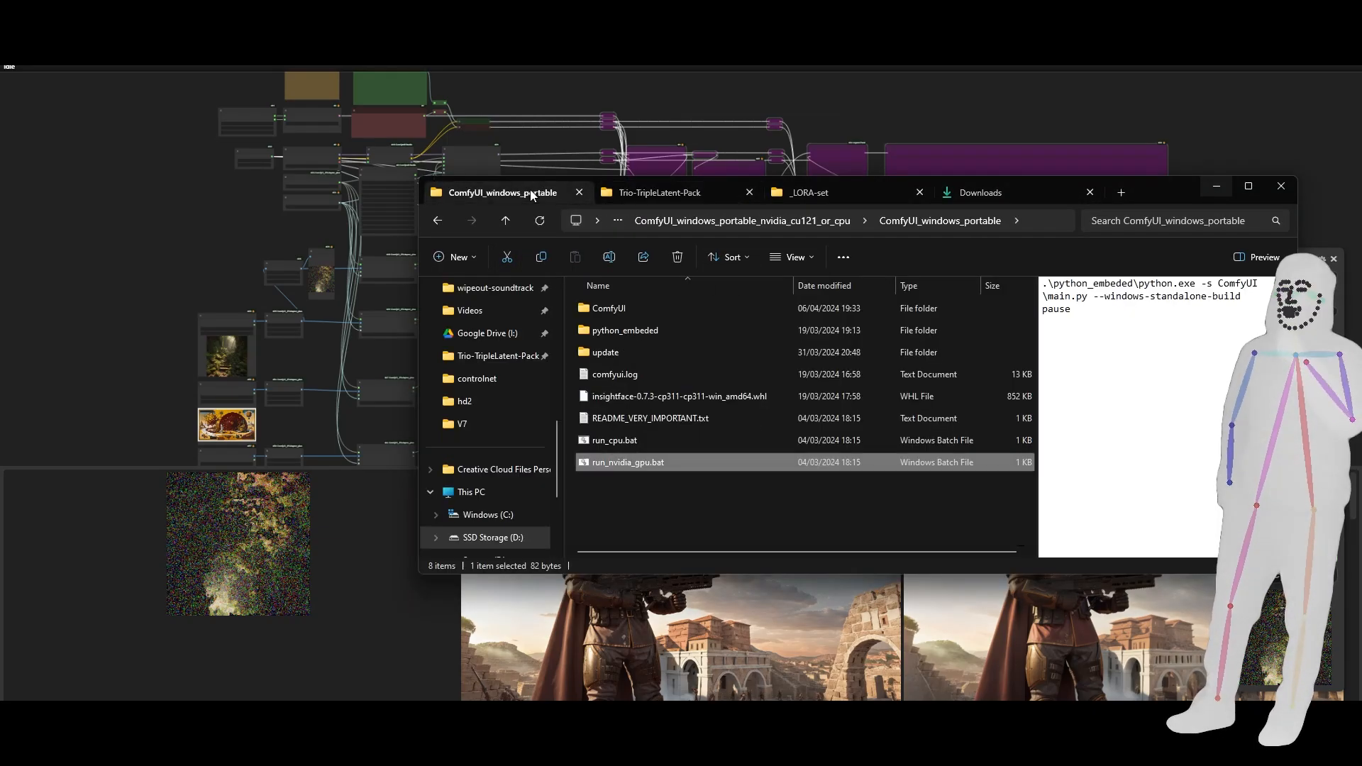
pyautogui.click(604, 311)
pyautogui.doubleClick(603, 310)
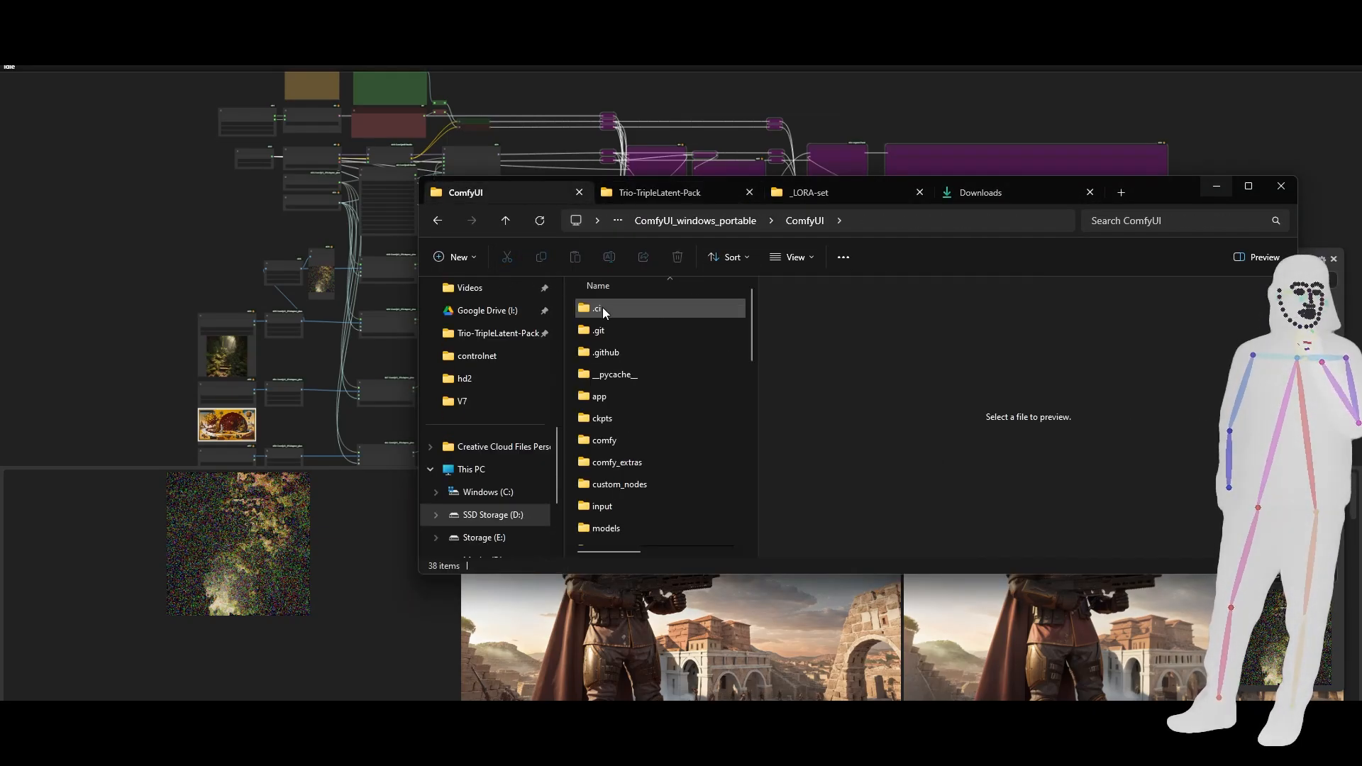
pyautogui.doubleClick(609, 513)
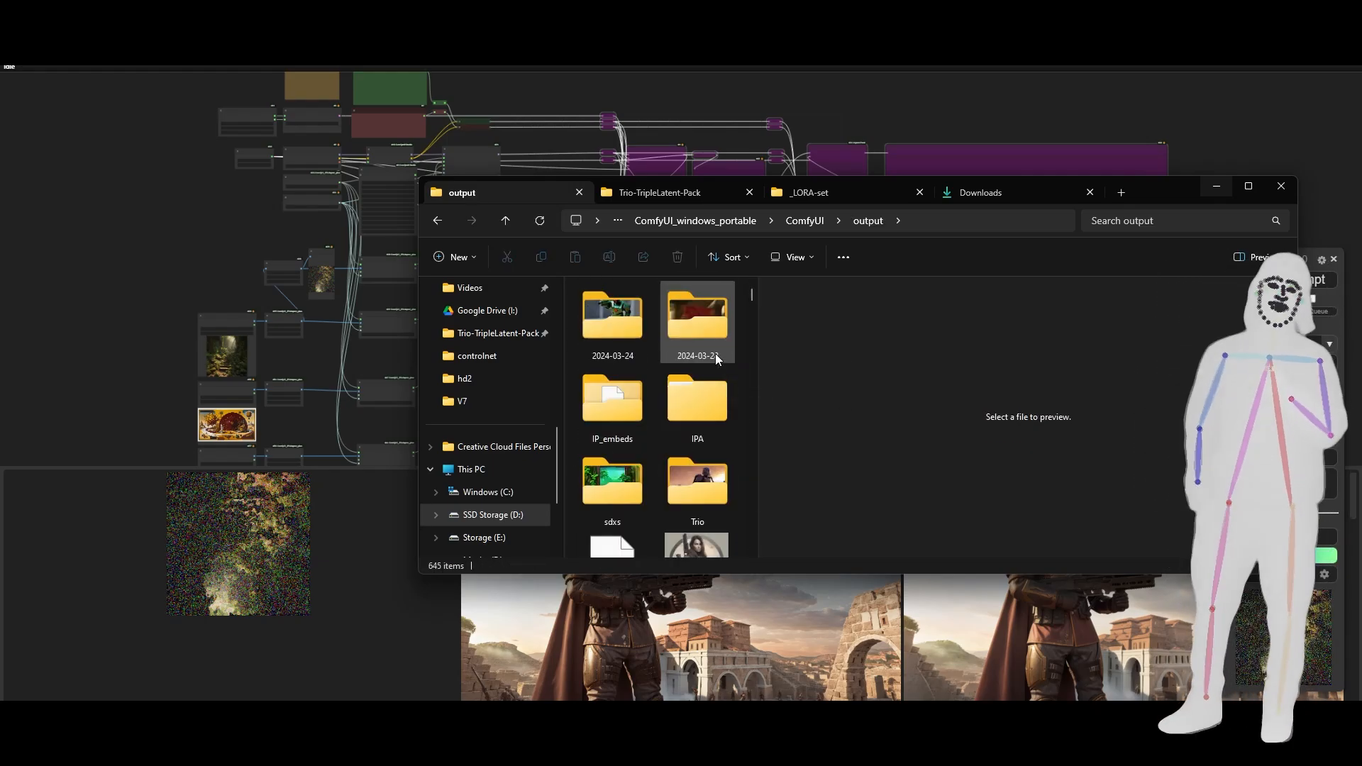
pyautogui.click(610, 418)
pyautogui.hotkey('ctrl', 'c')
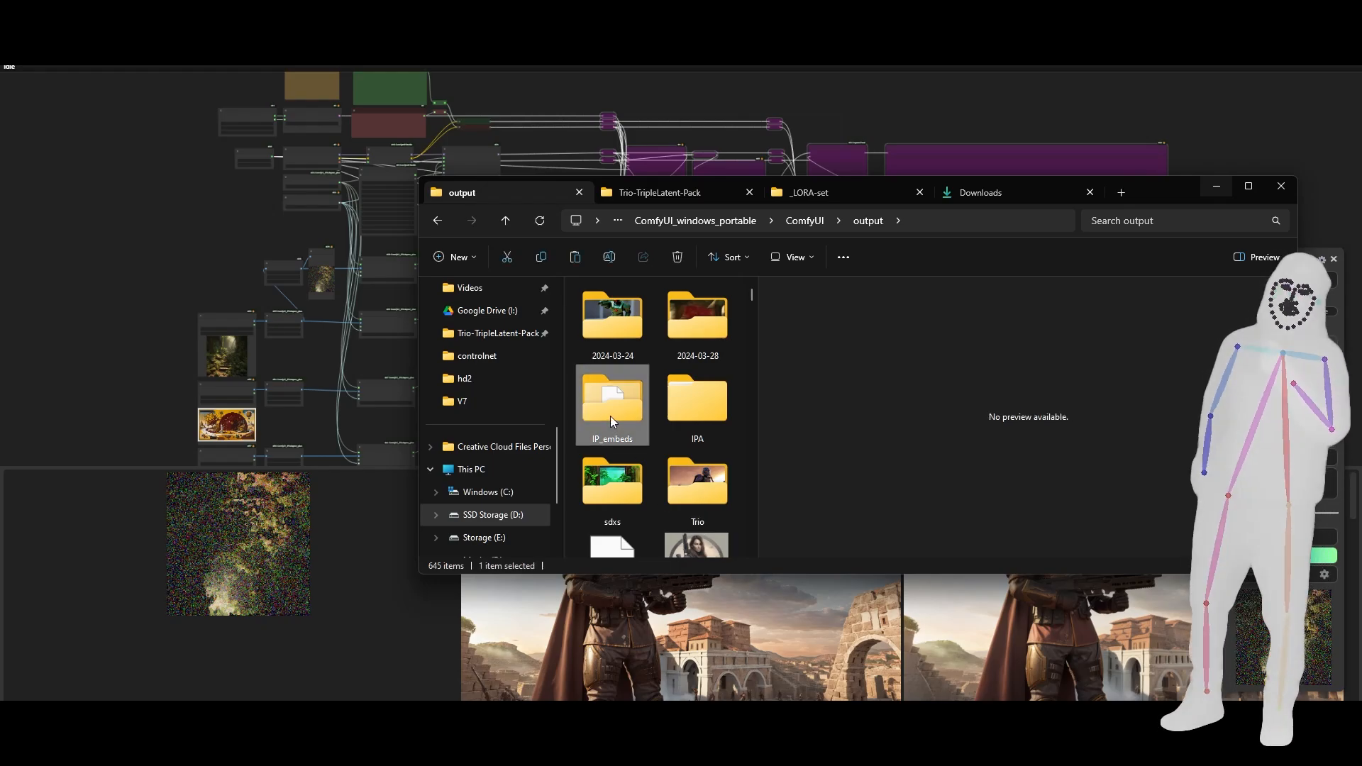
# - Paste the IP_embeds folder into the ComfyUI input folder and return to the workflow in ComfyUI
pyautogui.click(803, 226)
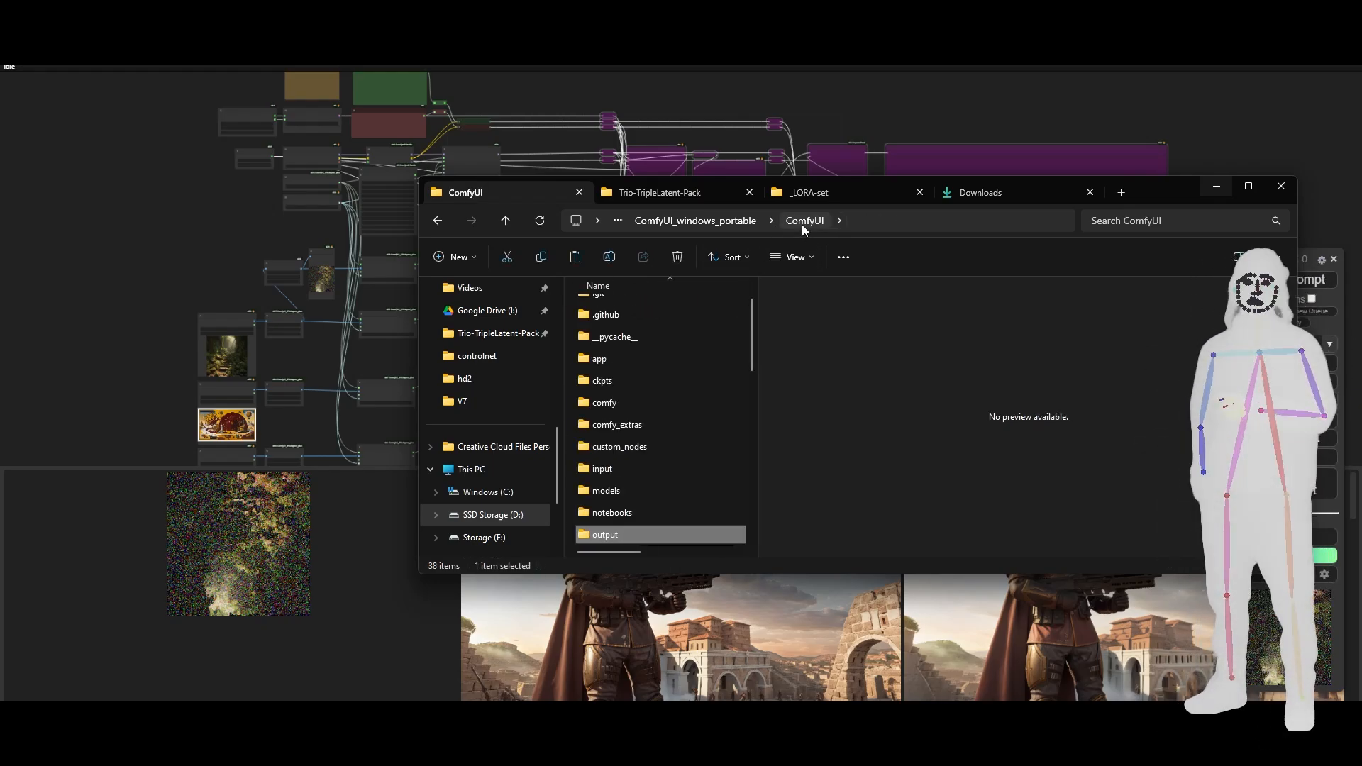
pyautogui.doubleClick(606, 468)
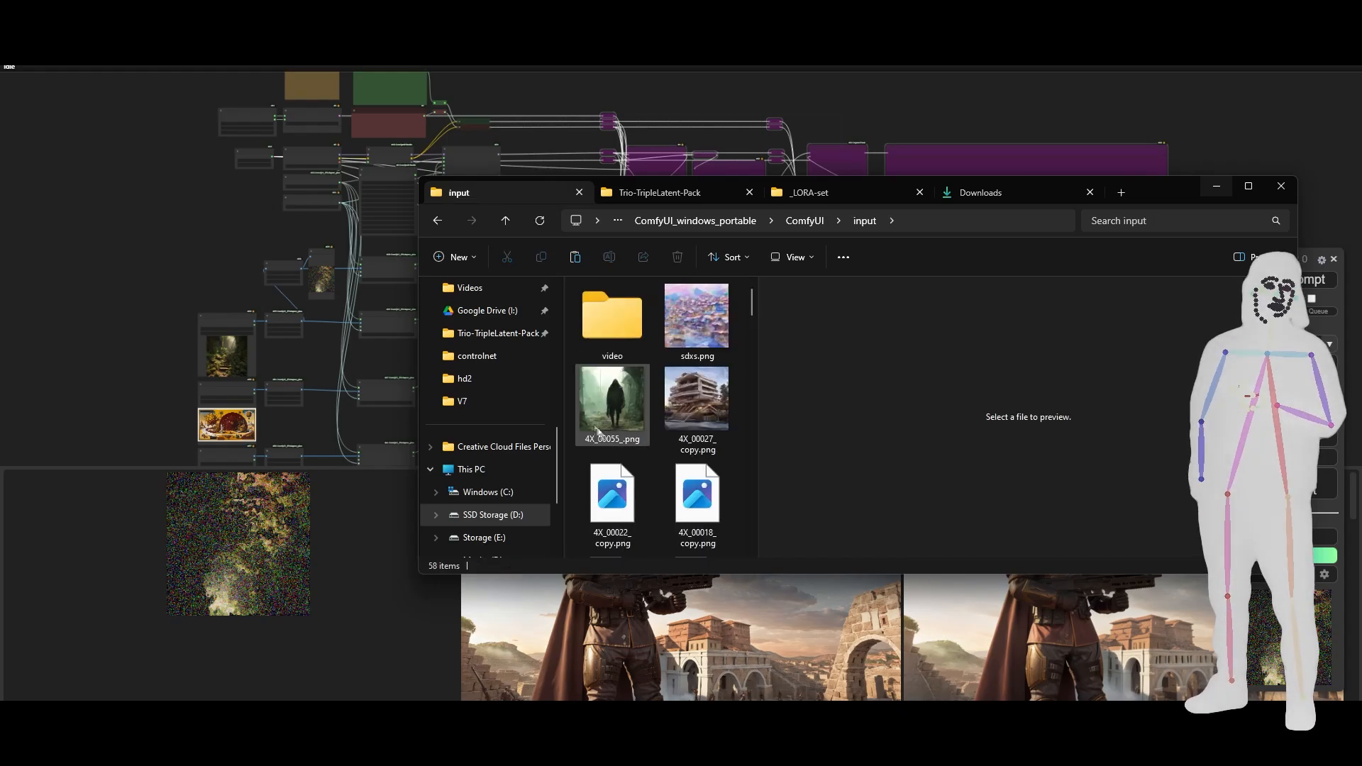
pyautogui.hotkey('ctrl', 'v')
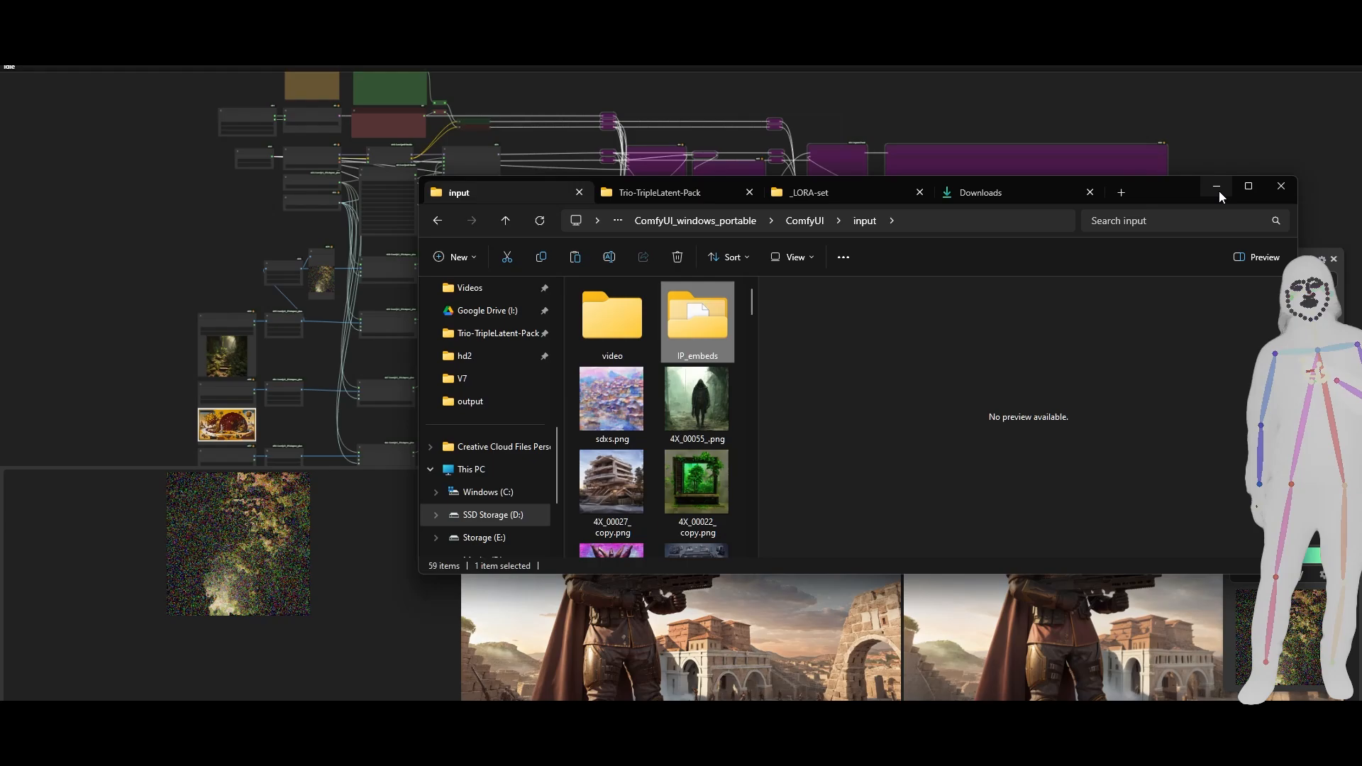
pyautogui.click(1235, 139)
# - Add an IPAdapter Load Embeds node below the IPAdapter Embeds node and choose IP_embeds\test_00001.ipadpt as its embeds
pyautogui.moveTo(550, 380); pyautogui.dragTo(615, 405)
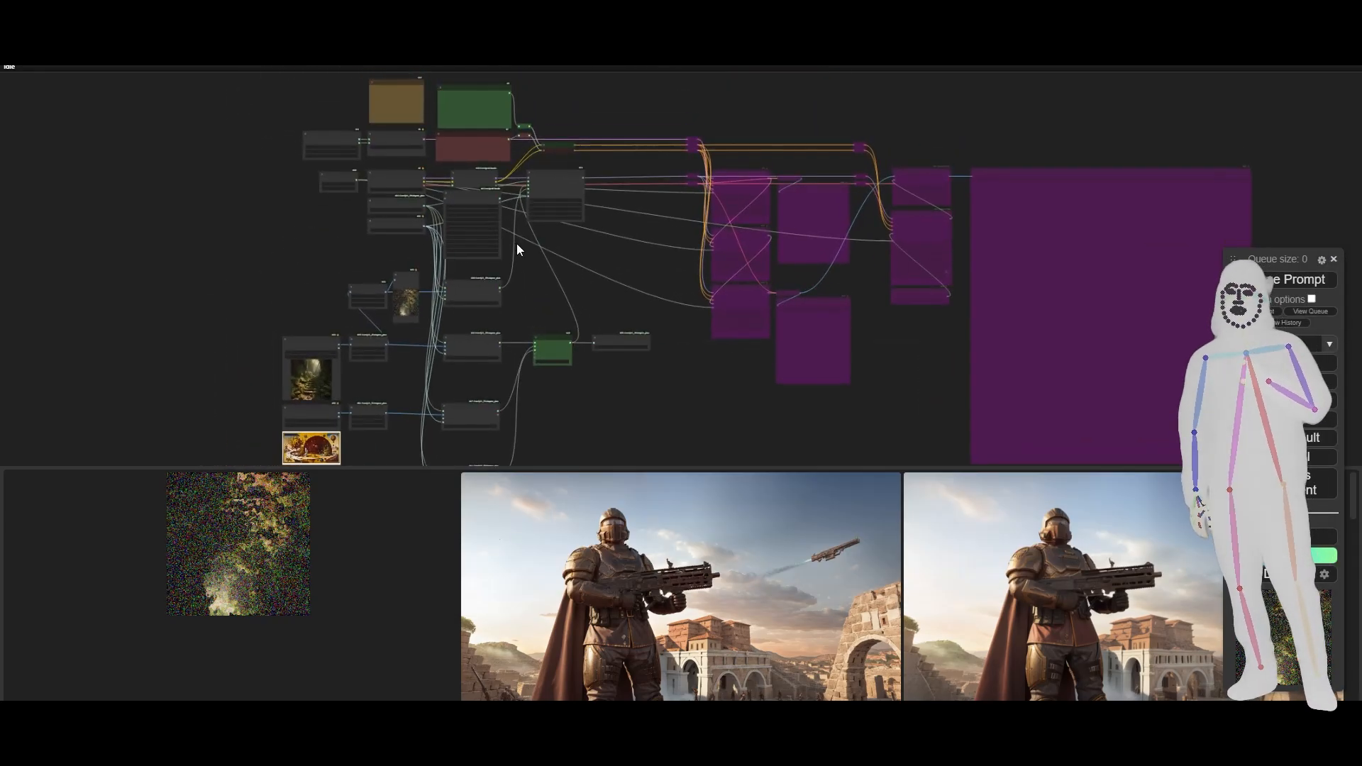
pyautogui.doubleClick(544, 277)
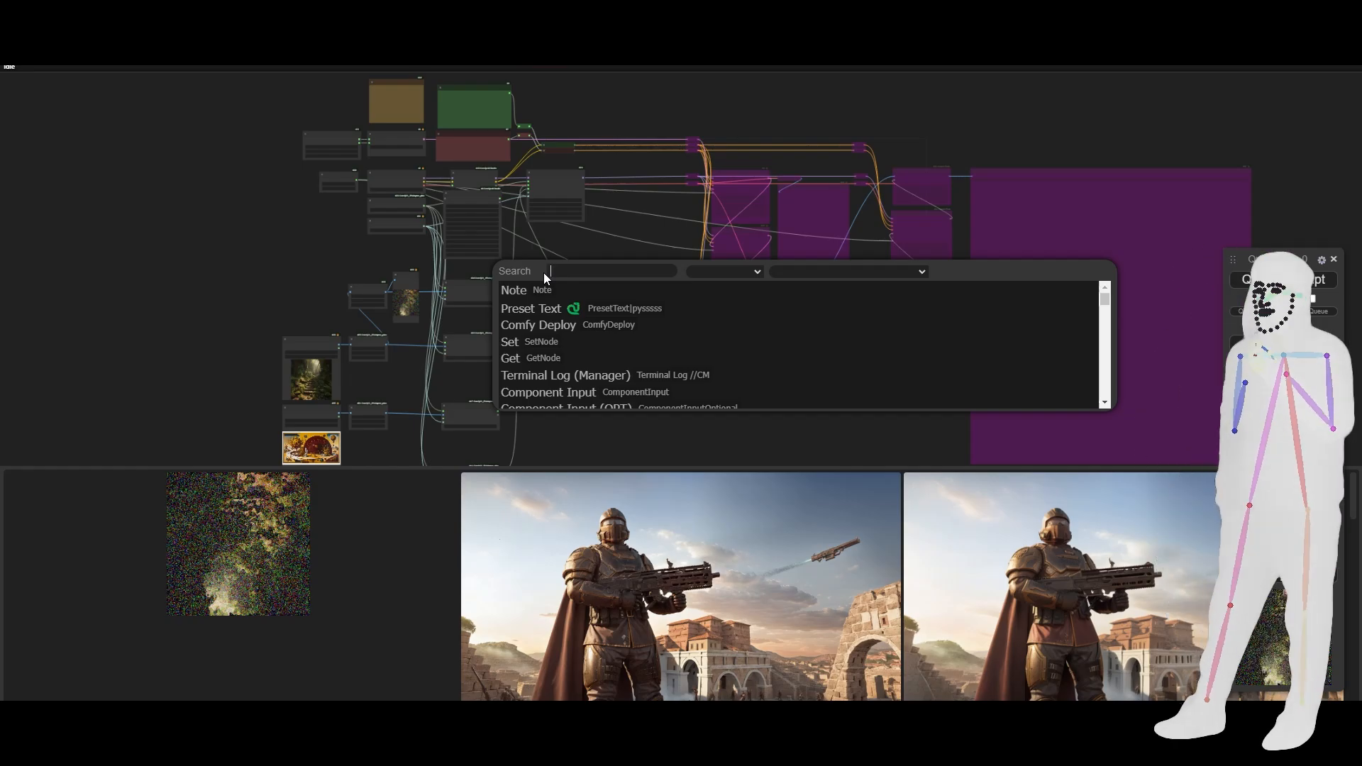
pyautogui.write('load emb')
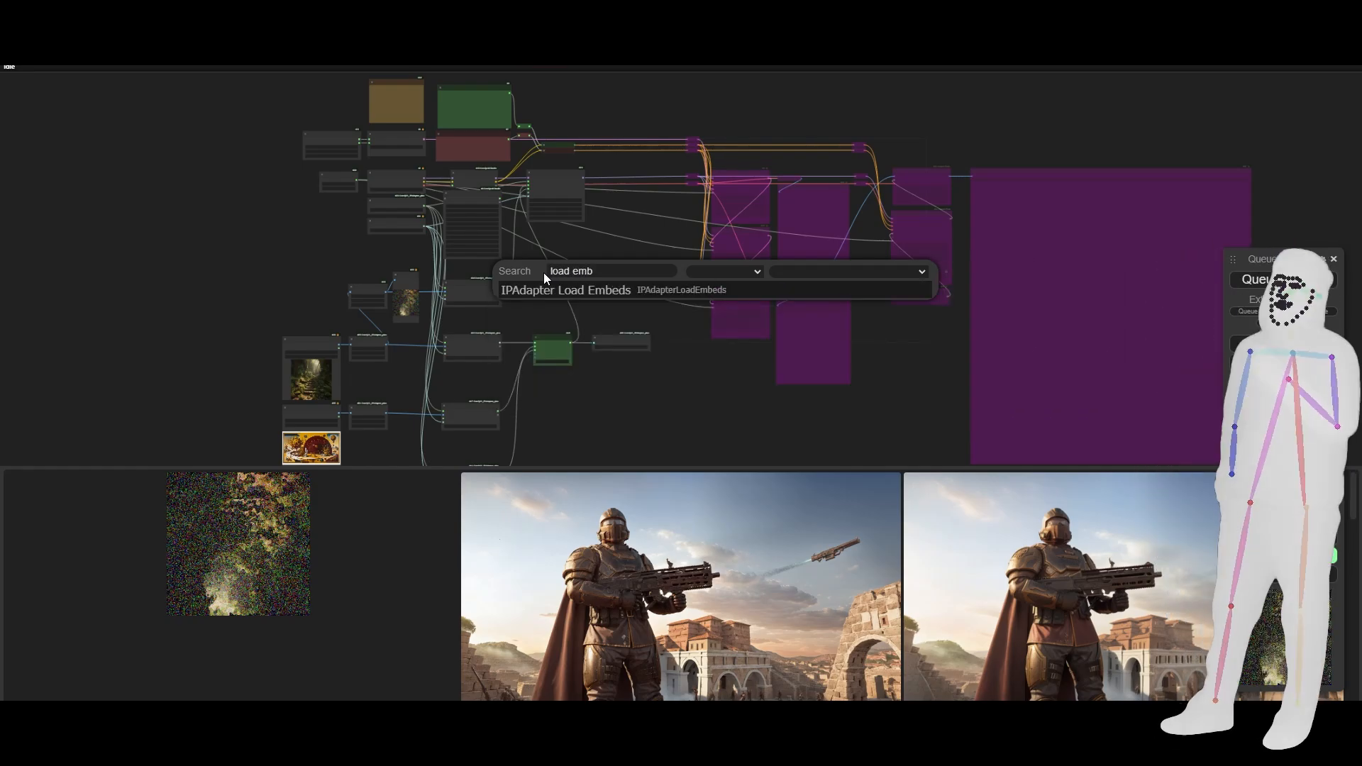
pyautogui.click(555, 290)
pyautogui.scroll(10, 537, 253)
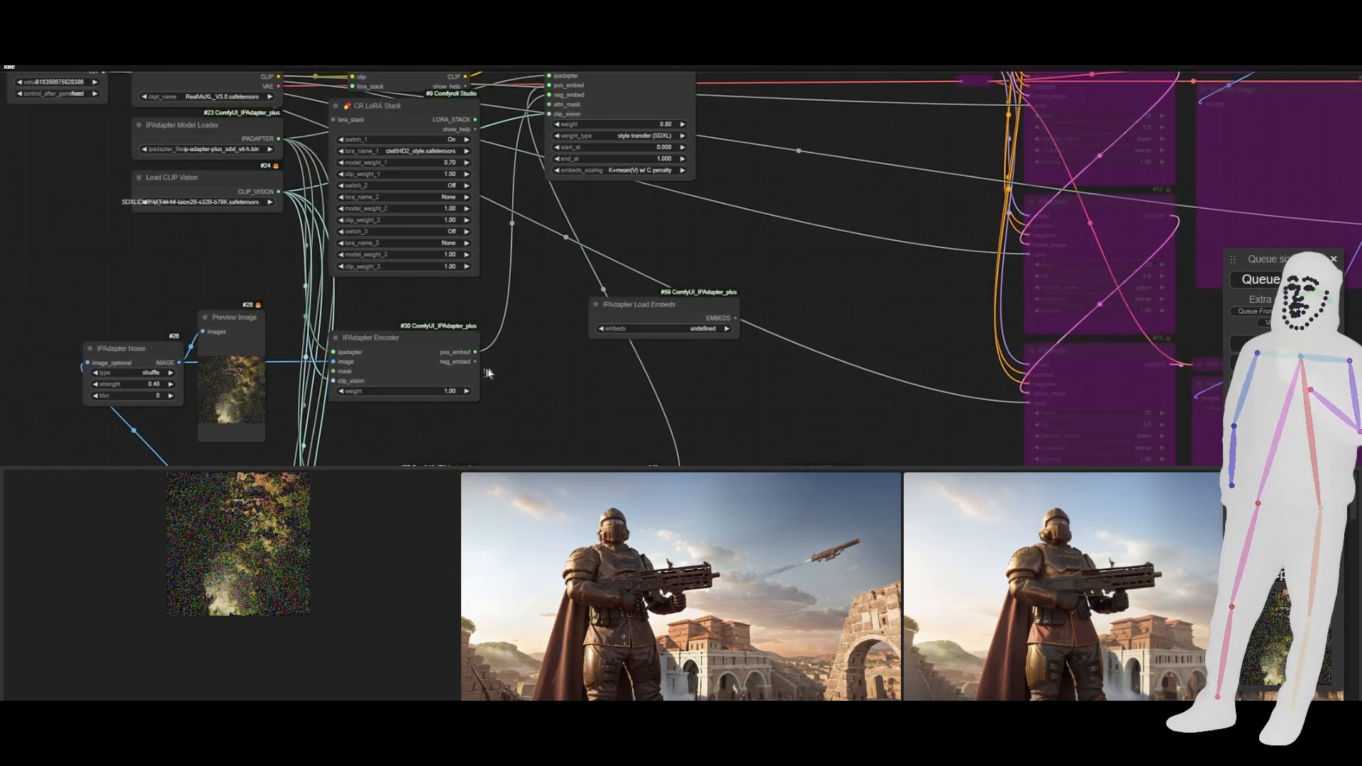
pyautogui.moveTo(628, 302); pyautogui.dragTo(590, 227)
pyautogui.scroll(5, 639, 242)
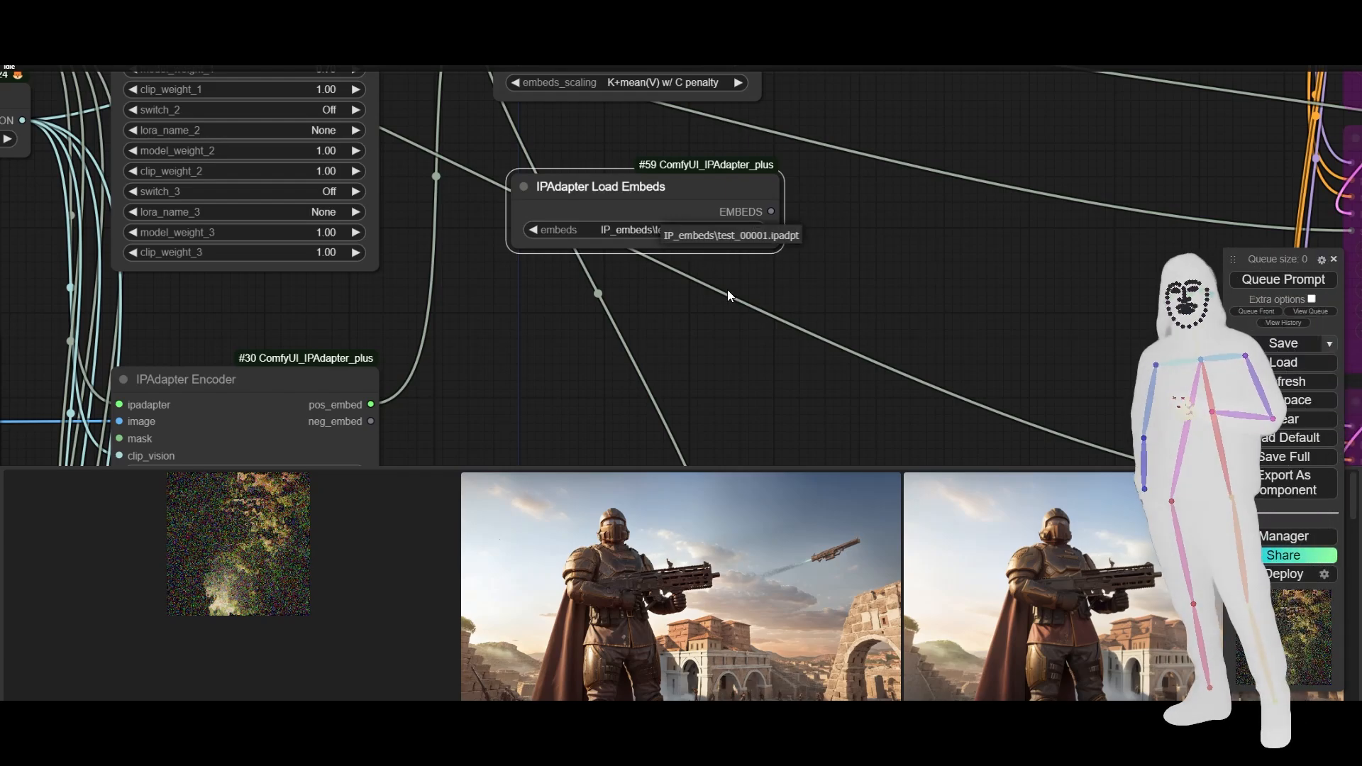
# - Connect the IPAdapter Load Embeds output to the pos_embed input of IPAdapter Embeds and place the loader directly below that node
pyautogui.click(684, 234)
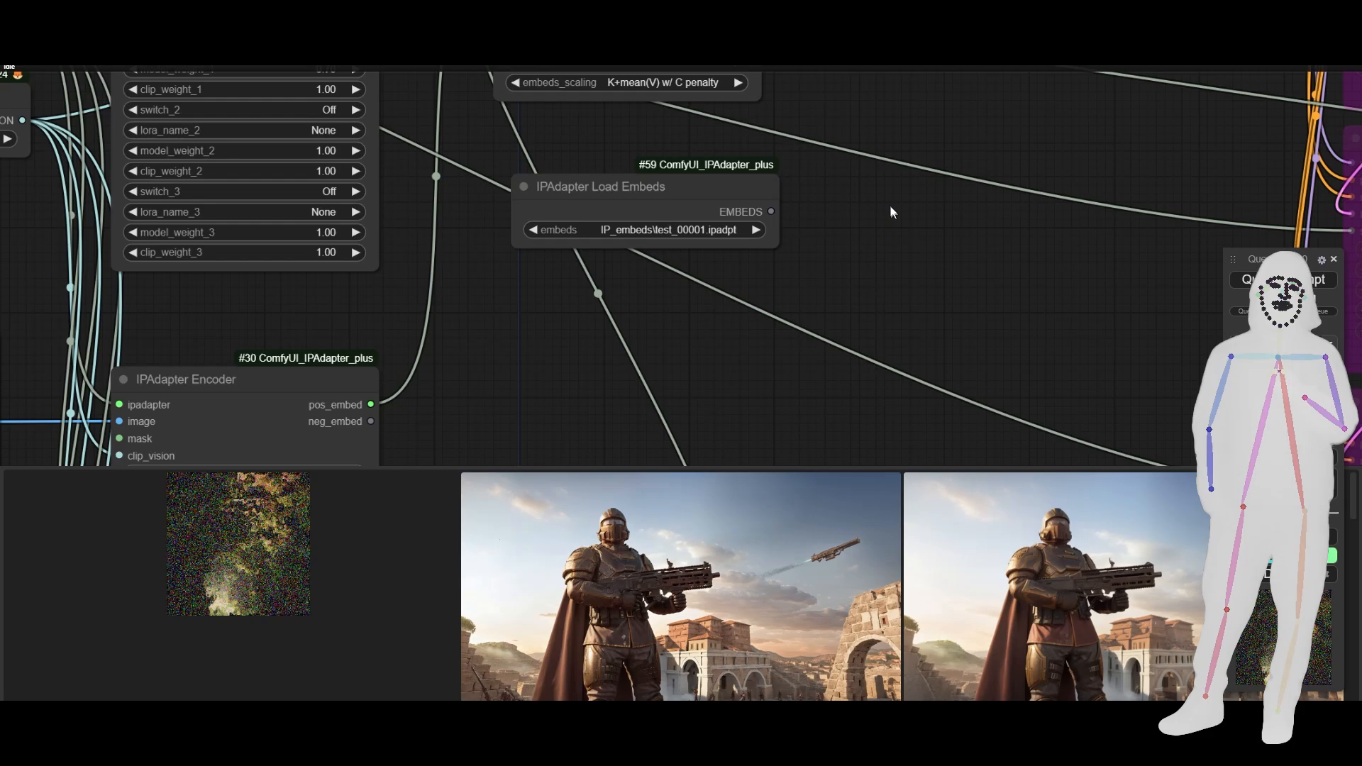
pyautogui.moveTo(873, 188); pyautogui.dragTo(934, 375)
pyautogui.moveTo(835, 397); pyautogui.dragTo(563, 119)
pyautogui.scroll(-6, 903, 292)
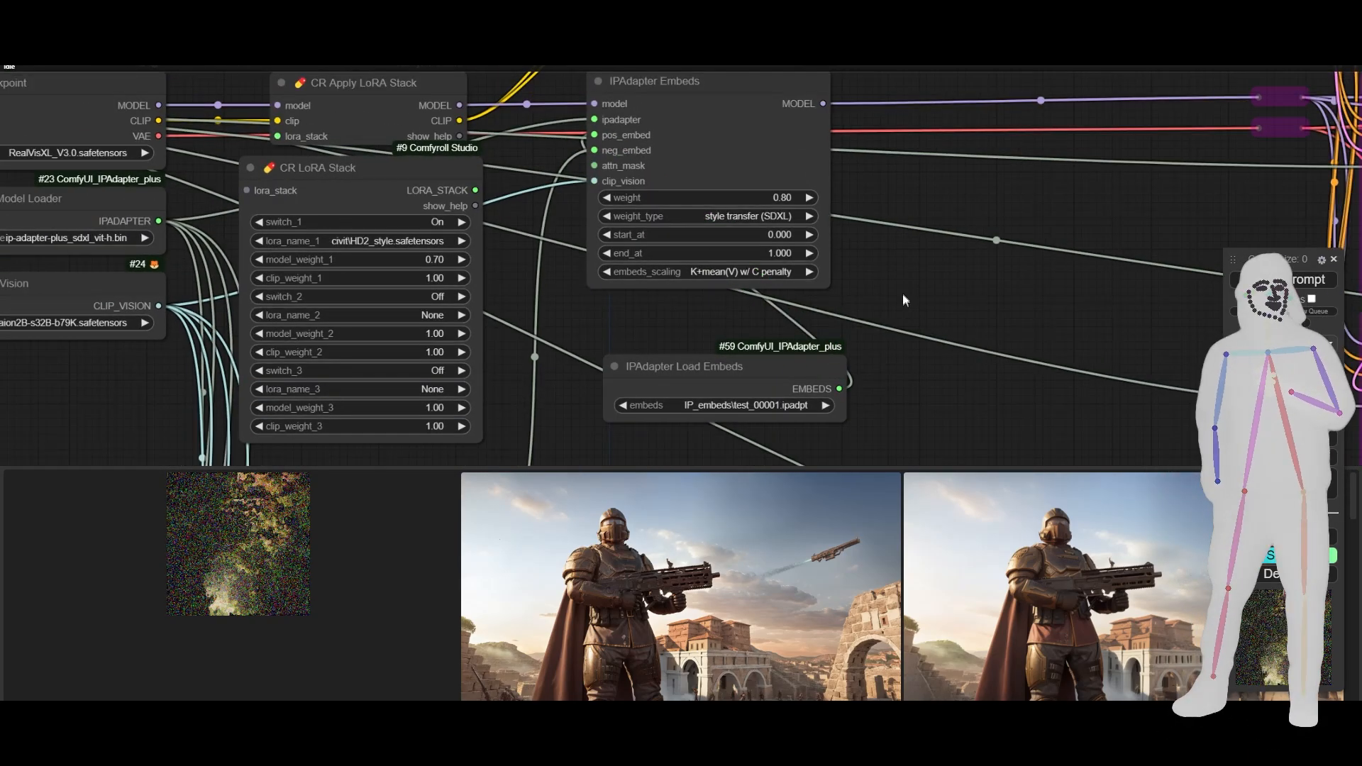
pyautogui.moveTo(806, 336); pyautogui.dragTo(796, 310)
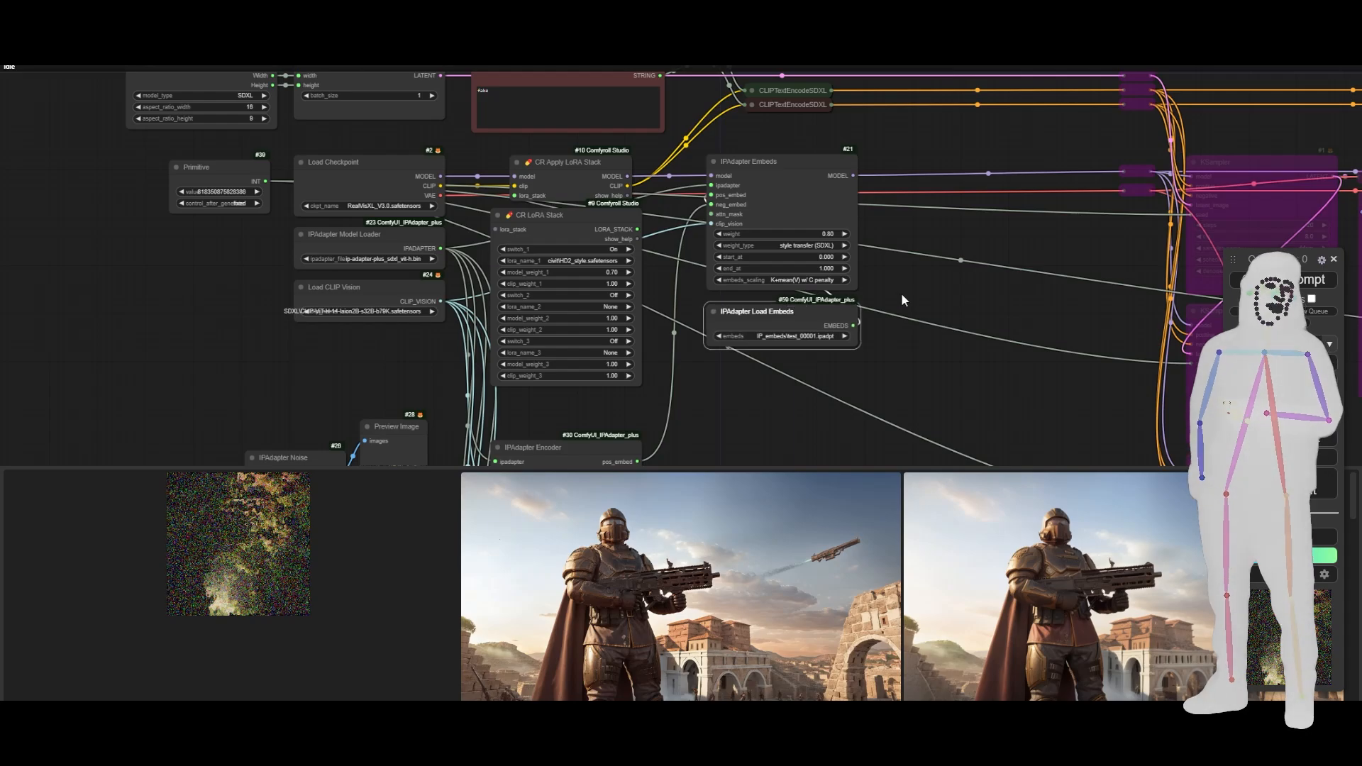
# - Bypass the image-to-embeds branch: the three Load Image and Prep Image rows, their IPAdapter Encoders, IPAdapter Combine Embeds and IPAdapter Save Embeds
pyautogui.scroll(-2, 905, 298)
pyautogui.moveTo(884, 401); pyautogui.dragTo(896, 75)
pyautogui.scroll(1, 892, 142)
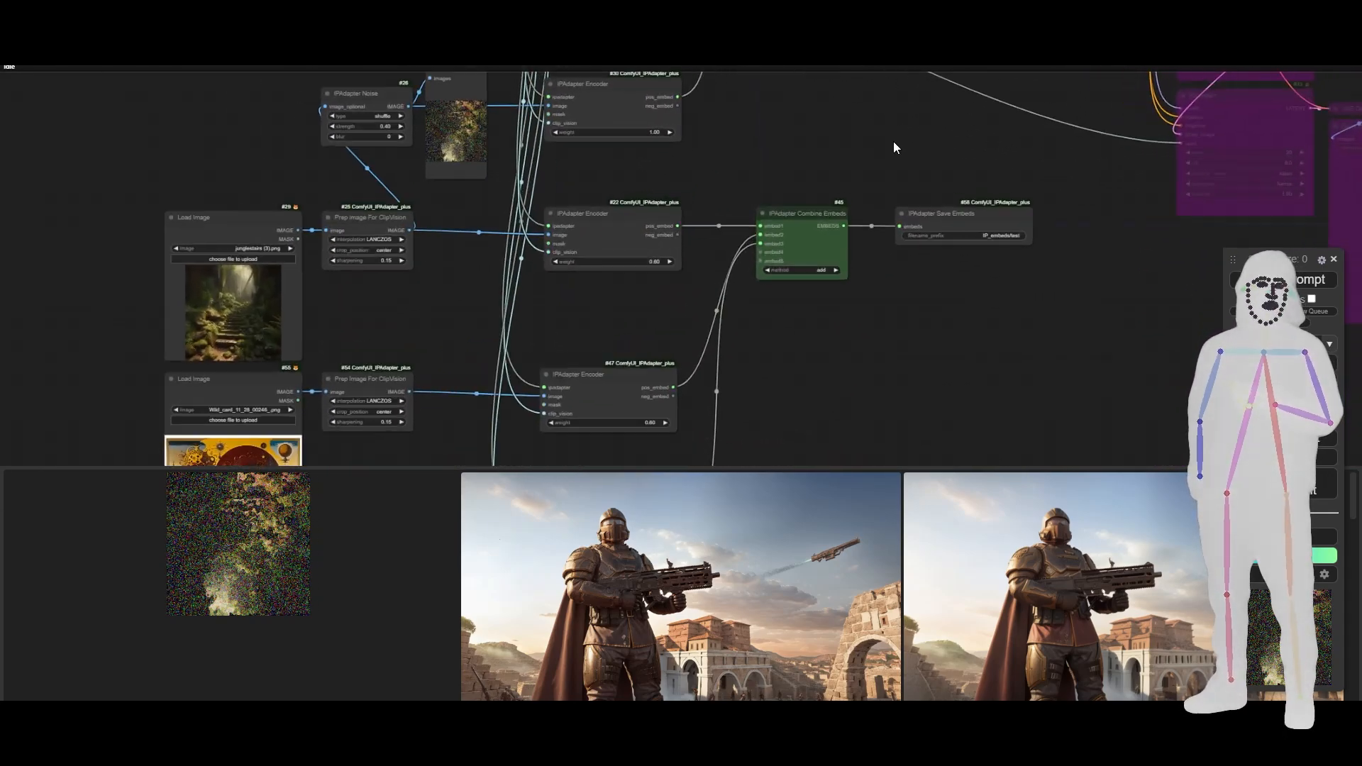
pyautogui.scroll(-6, 892, 142)
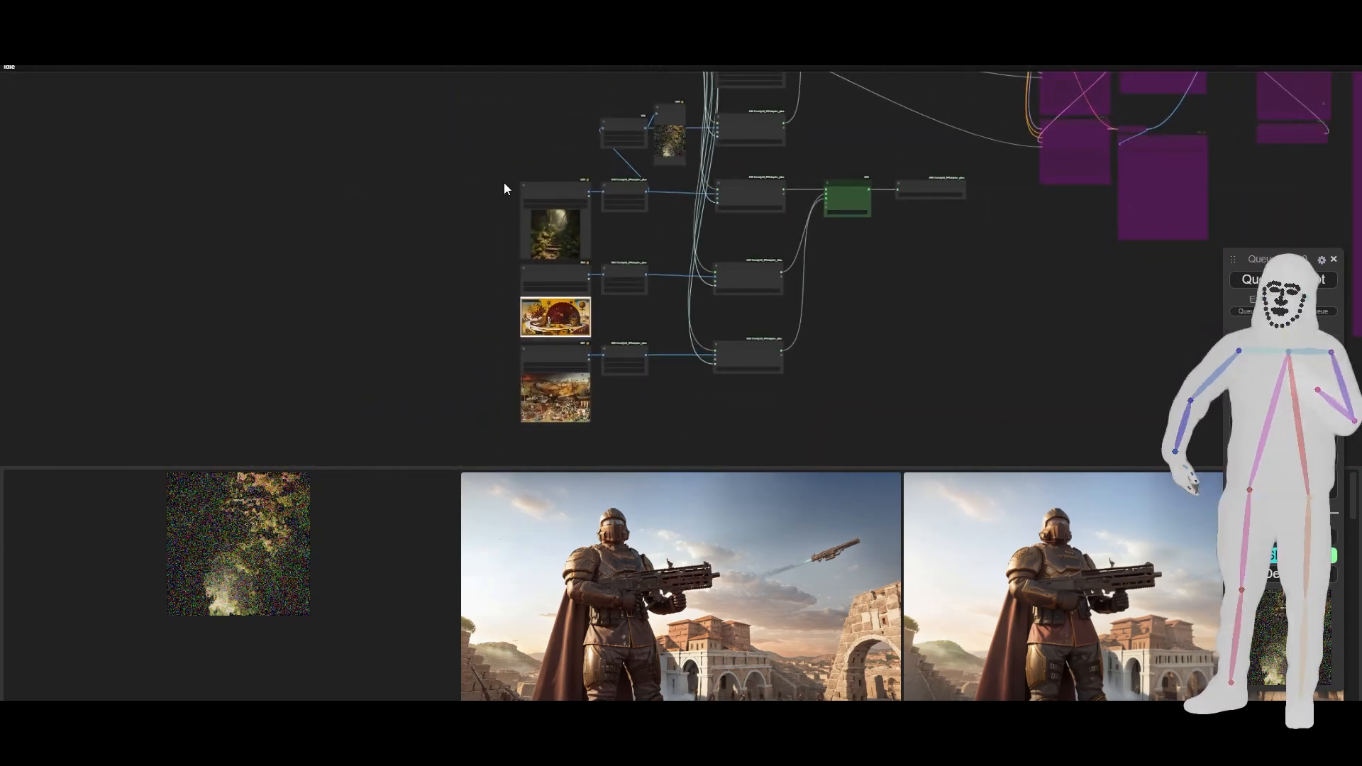
pyautogui.moveTo(504, 184); pyautogui.dragTo(935, 416)
pyautogui.hotkey('ctrl', 'b')
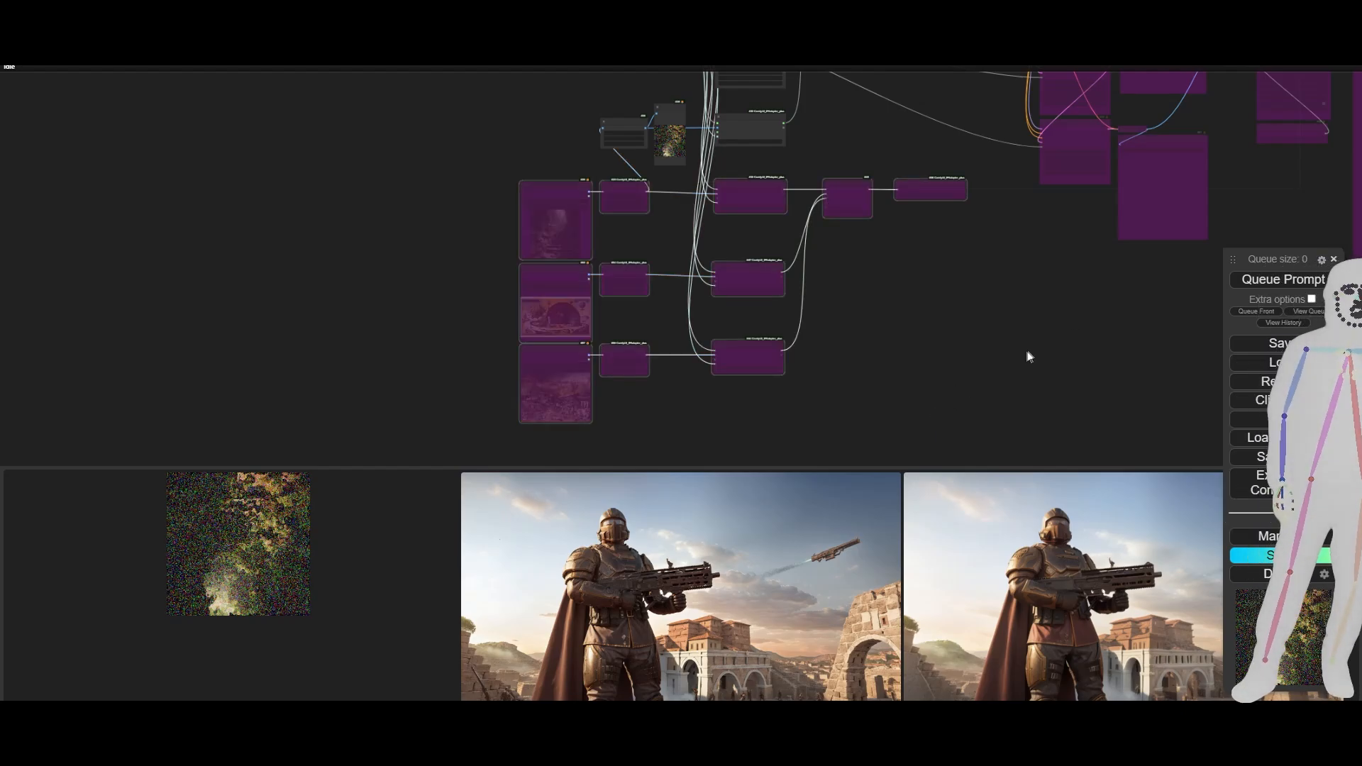
# - Re-enable all bypassed nodes downstream of IPAdapter Embeds, including the KSamplers, VAE Decodes, image outputs and iterative upscaler
pyautogui.moveTo(1030, 357); pyautogui.dragTo(593, 419)
pyautogui.scroll(-2, 603, 415)
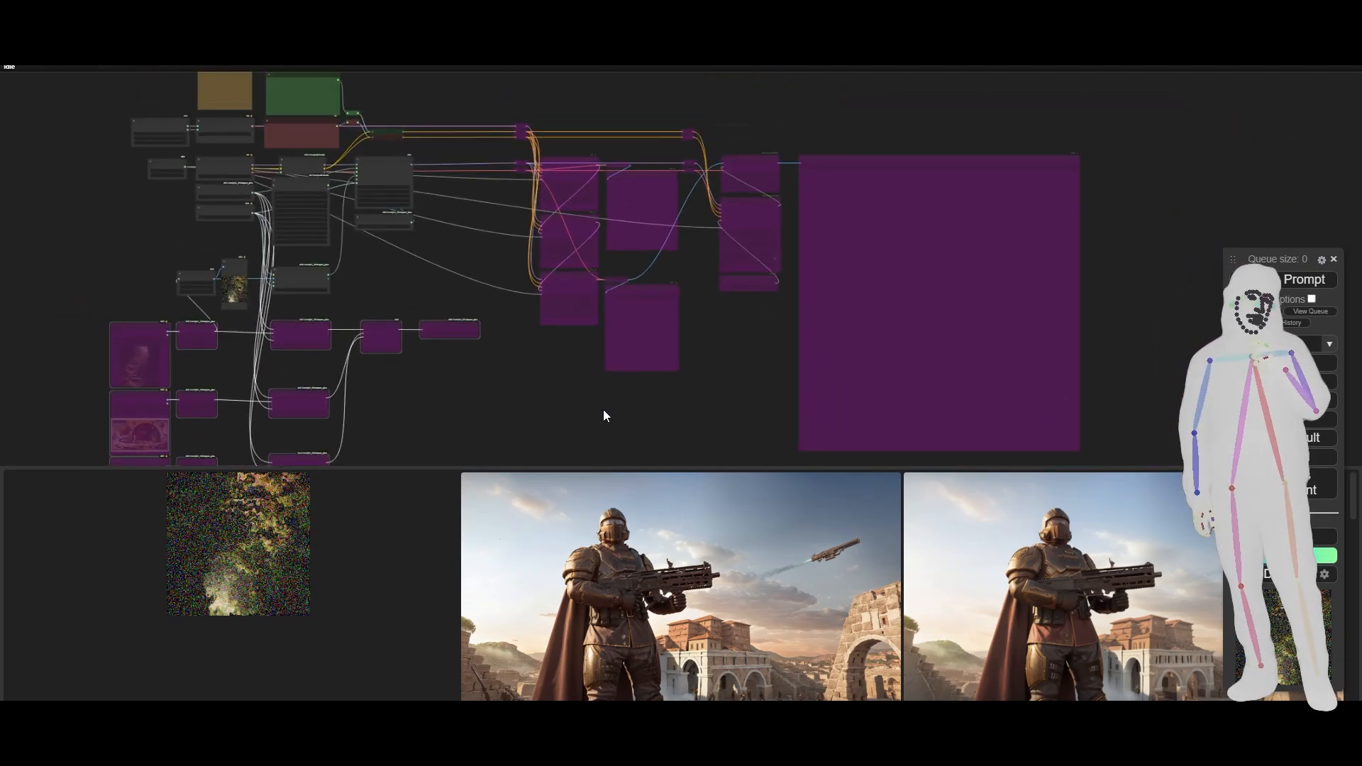
pyautogui.moveTo(527, 110); pyautogui.dragTo(1091, 423)
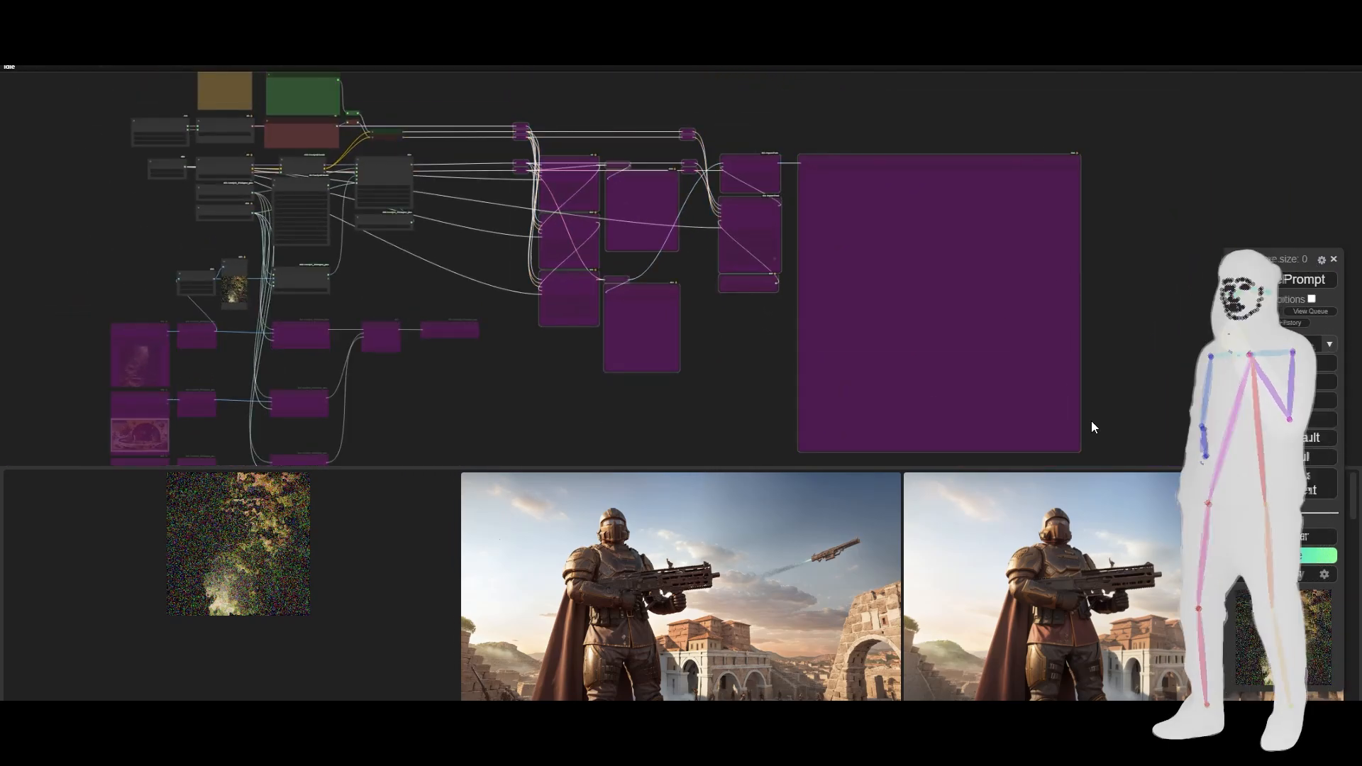
pyautogui.hotkey('ctrl', 'b')
pyautogui.moveTo(563, 412); pyautogui.dragTo(805, 405)
# - Re-enable the jungle stairs Load Image node and its Prep Image For ClipVision node, which feed IPAdapter Noise
pyautogui.scroll(5, 408, 357)
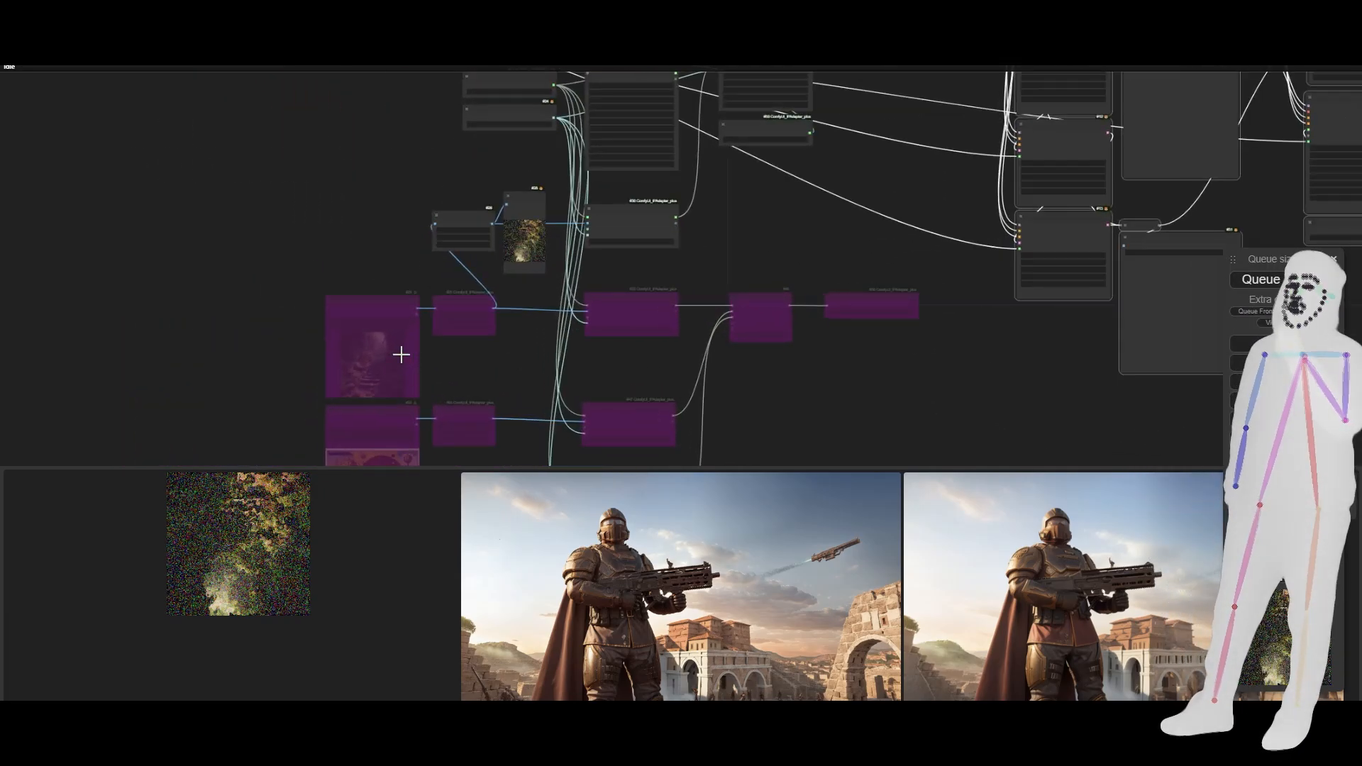
pyautogui.moveTo(326, 315); pyautogui.dragTo(471, 353)
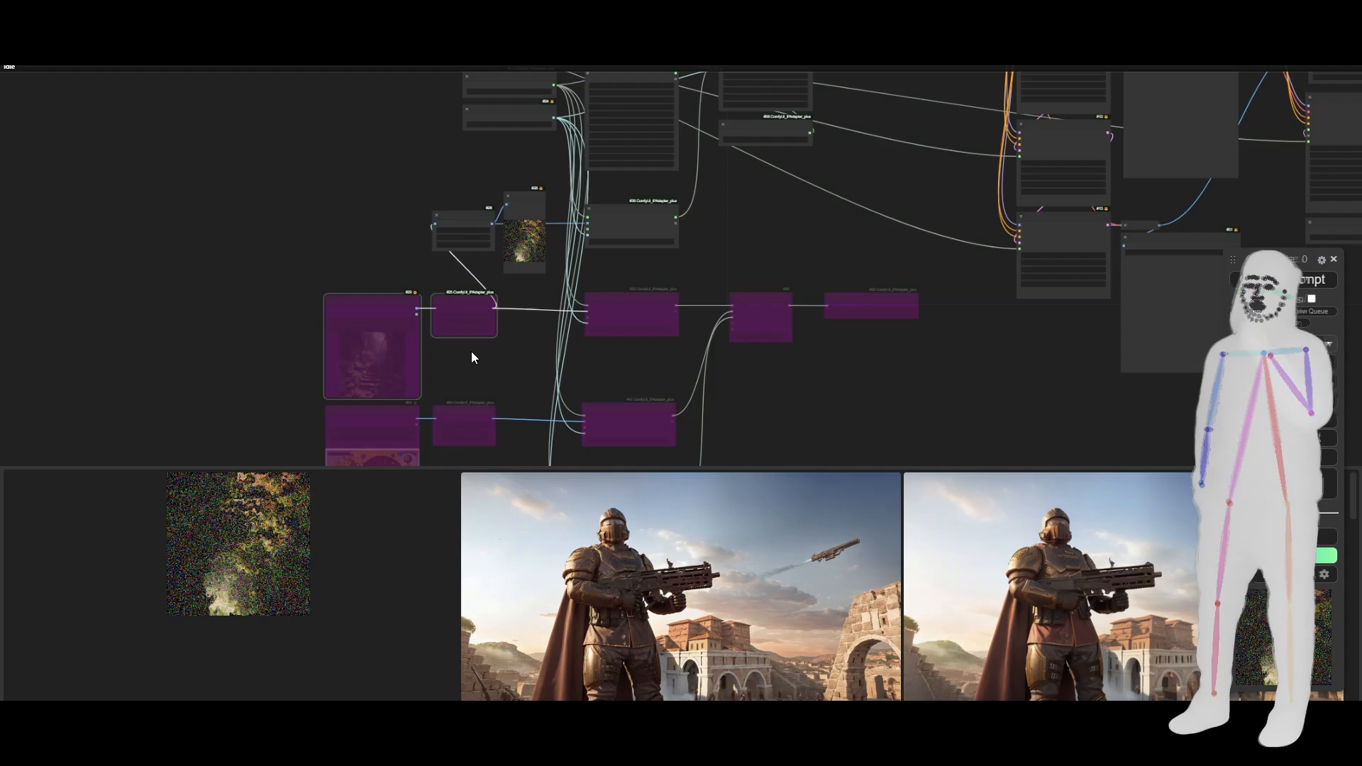
pyautogui.hotkey('ctrl', 'b')
pyautogui.scroll(2, 457, 263)
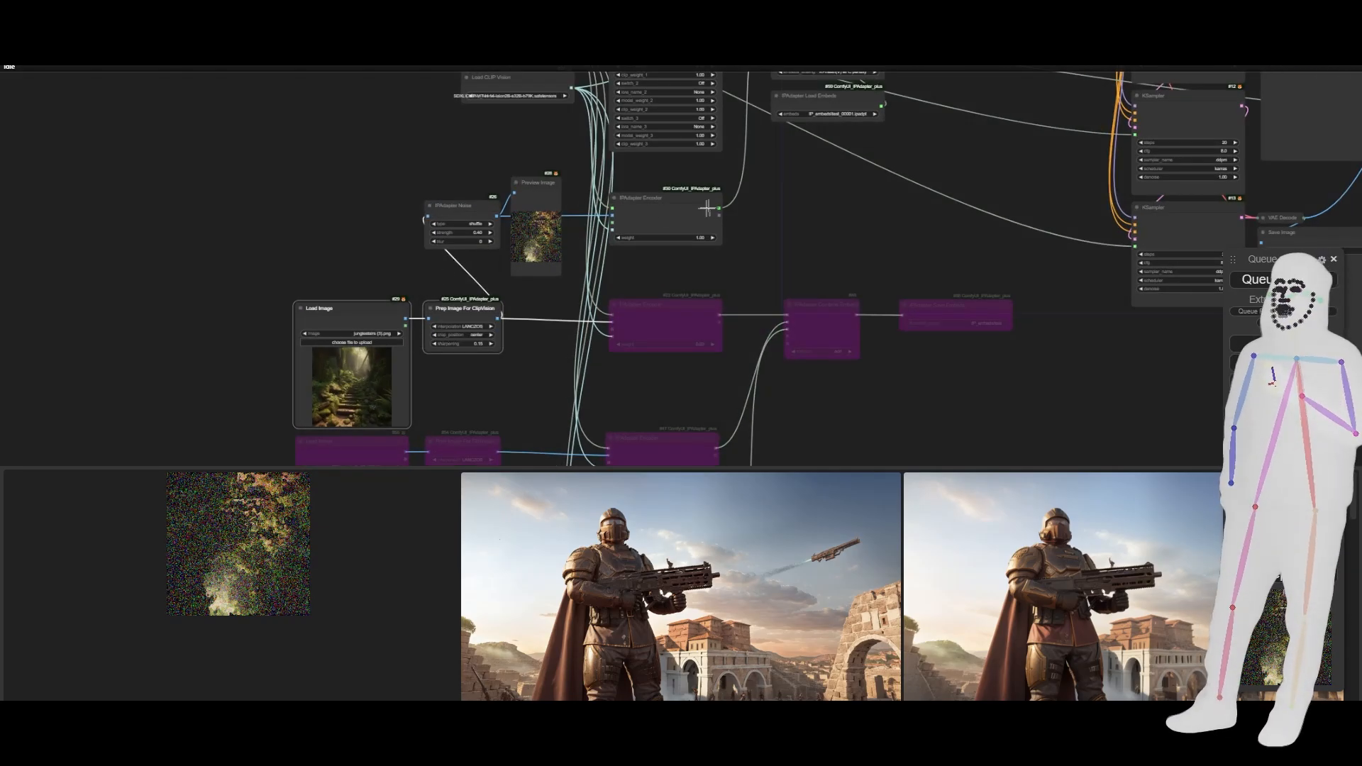
# - Trace the noise branch from IPAdapter Noise through its IPAdapter Encoder to the neg_embed input, and queue the prompt
pyautogui.scroll(-4, 726, 371)
pyautogui.scroll(4, 717, 368)
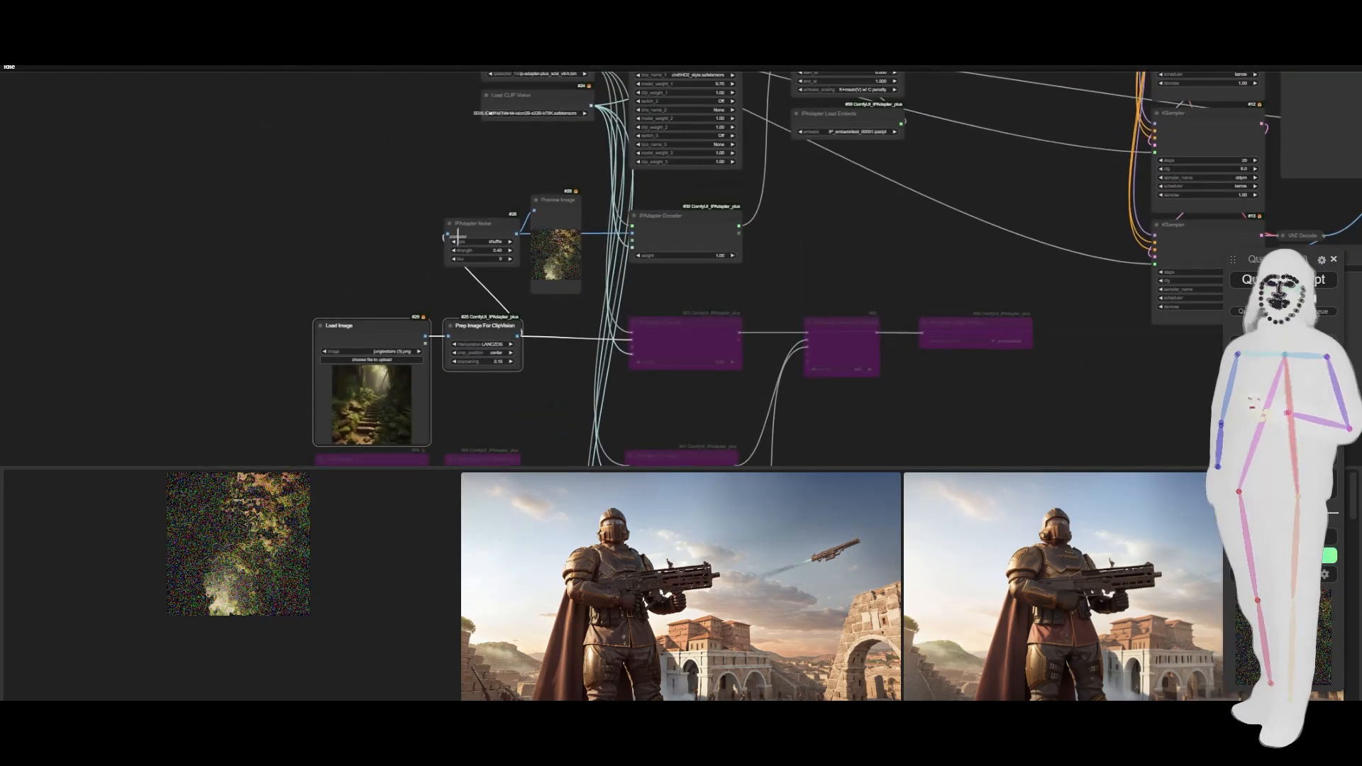
pyautogui.click(474, 223)
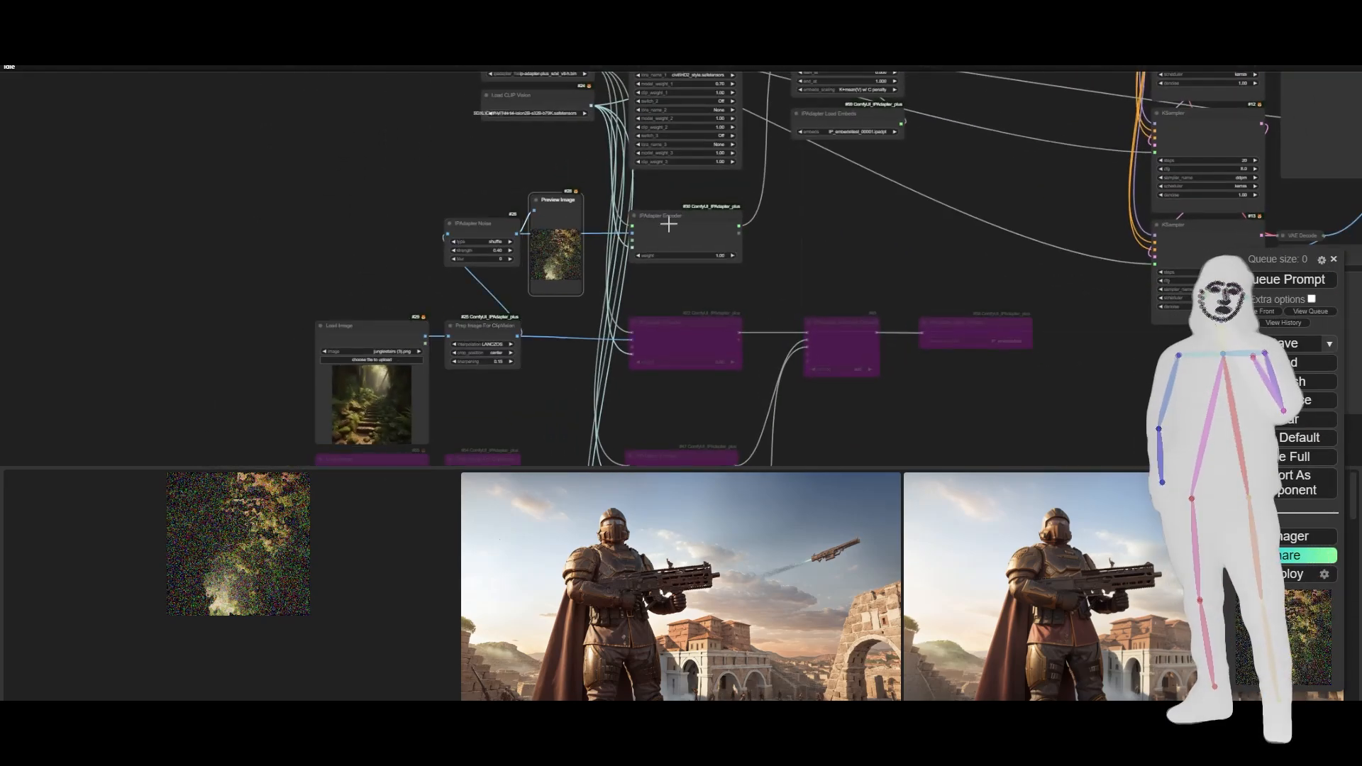
pyautogui.moveTo(849, 179); pyautogui.dragTo(742, 360)
pyautogui.scroll(8, 715, 216)
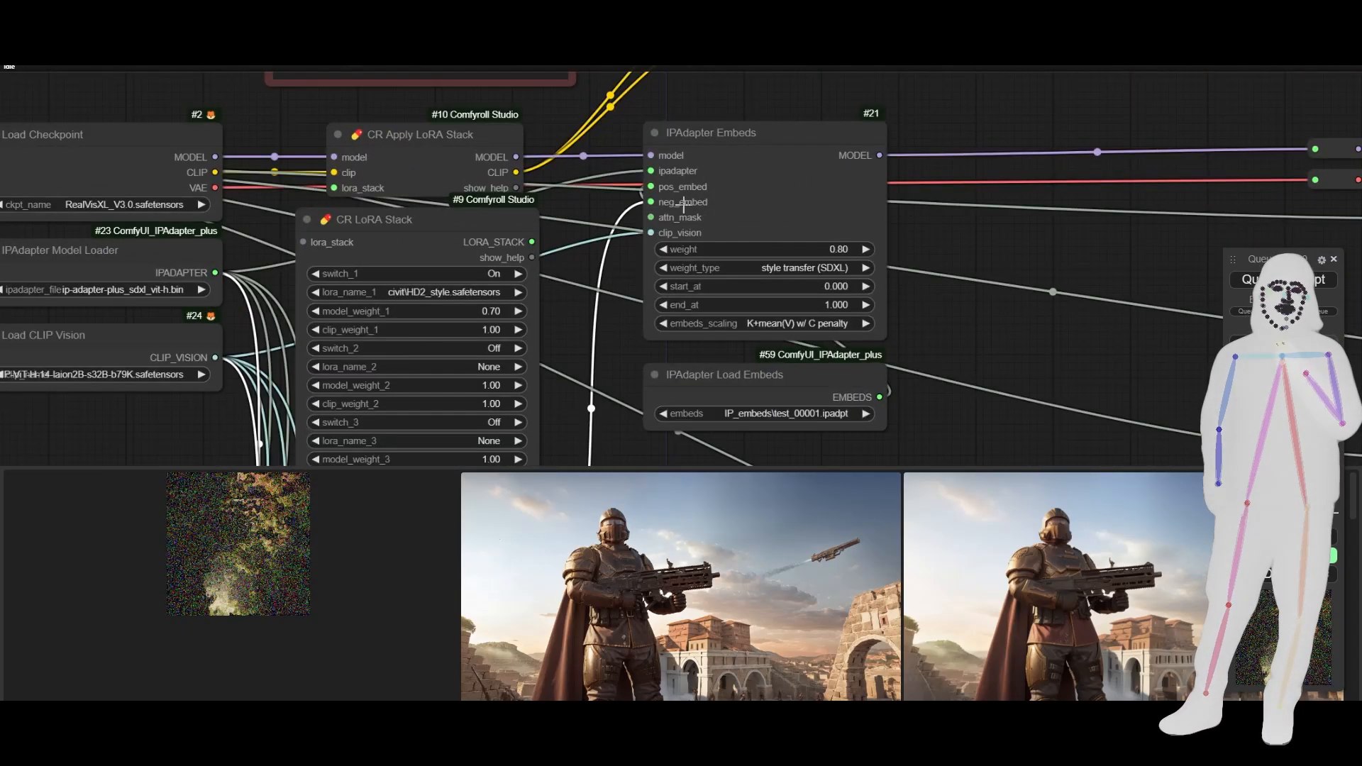
pyautogui.scroll(-2, 990, 287)
pyautogui.moveTo(876, 447); pyautogui.dragTo(930, 22)
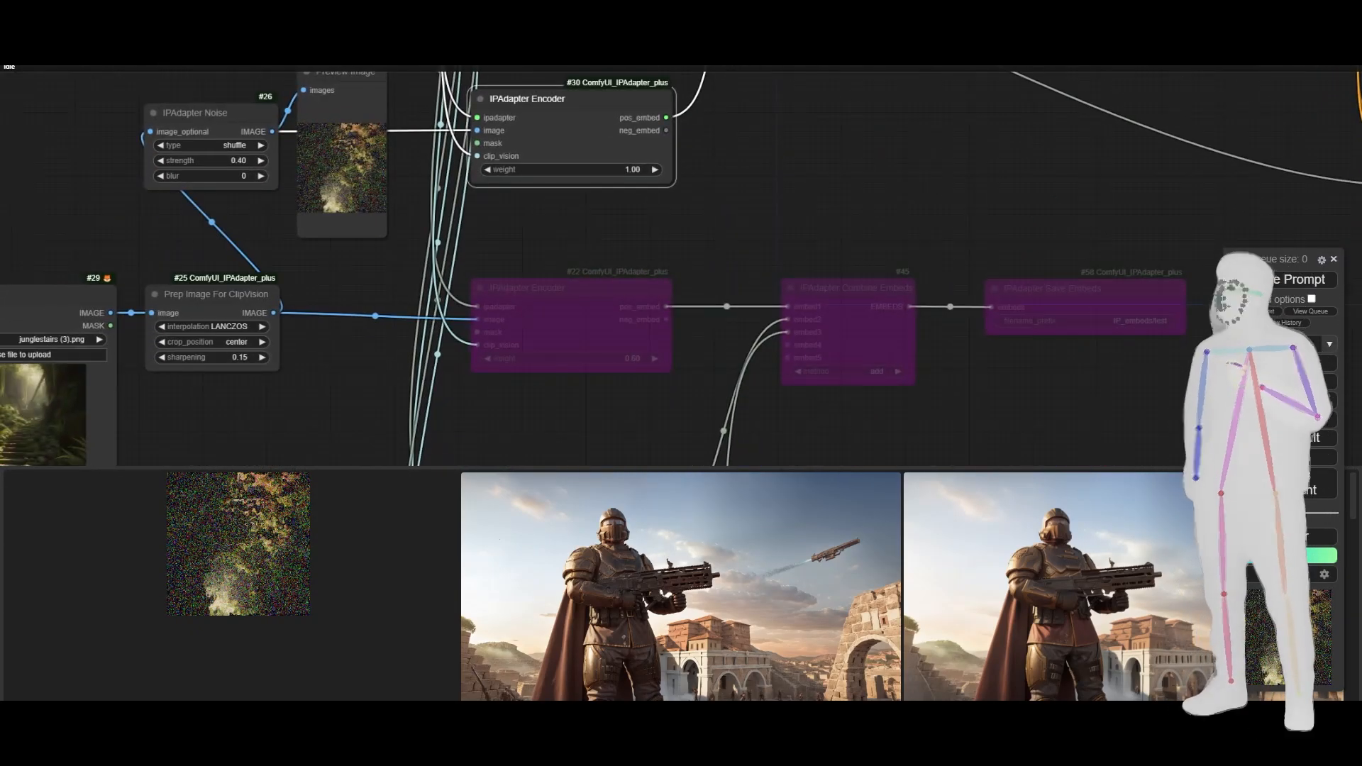
pyautogui.scroll(-4, 883, 222)
pyautogui.moveTo(872, 322)
pyautogui.mouseDown()
pyautogui.moveTo(880, 25)
pyautogui.moveTo(882, 105)
pyautogui.moveTo(757, 436)
pyautogui.mouseUp()
pyautogui.moveTo(850, 166); pyautogui.dragTo(822, 278)
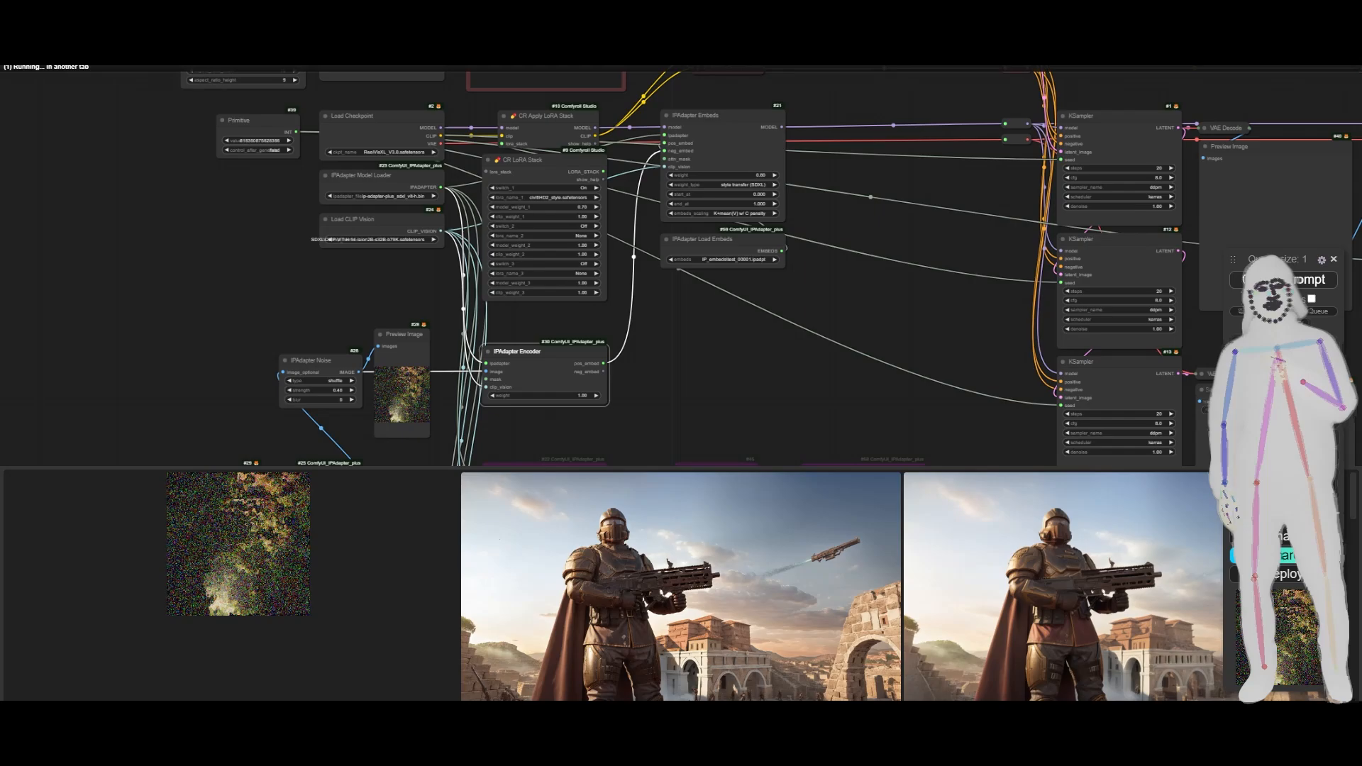
# - Look over the running workflow, from the IPAdapter Load Embeds node to the bypassed encoder rows and the sampling section
pyautogui.scroll(-5, 610, 356)
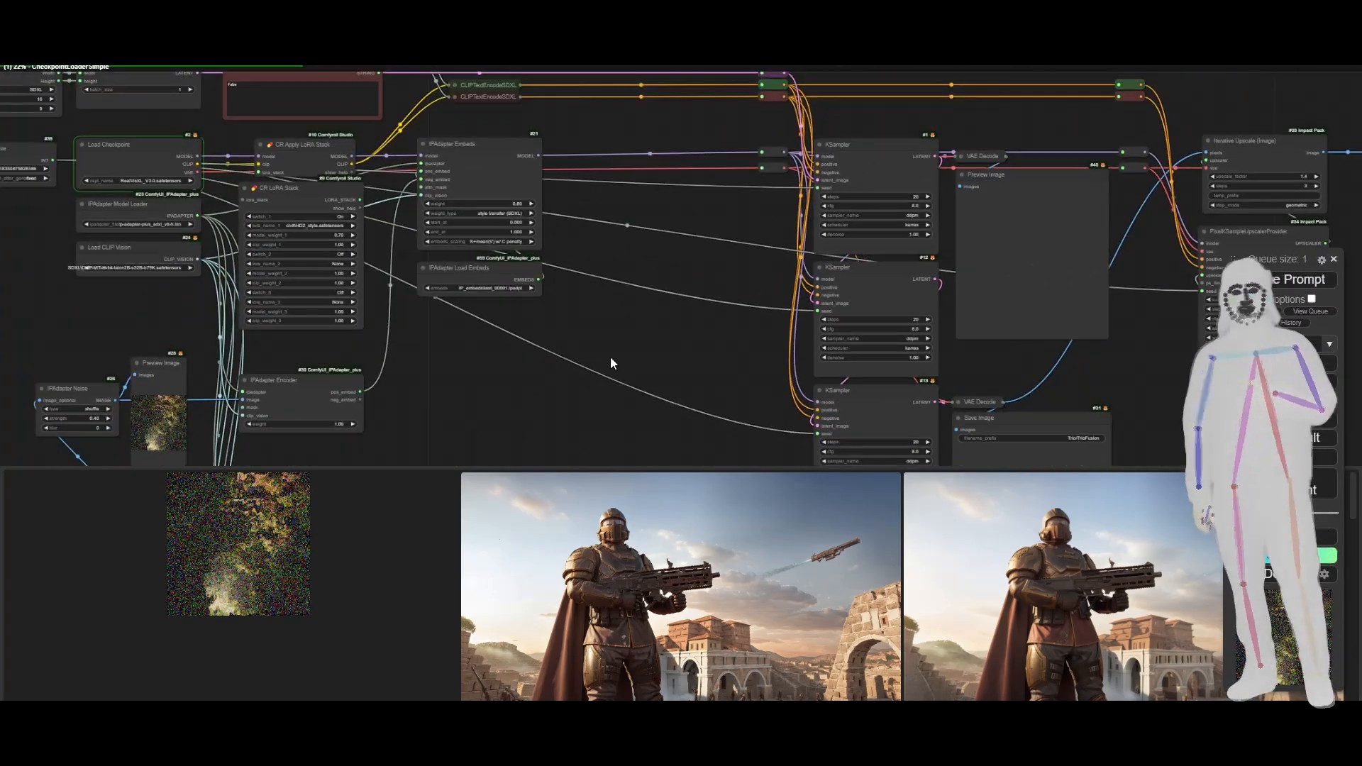
pyautogui.moveTo(633, 382); pyautogui.dragTo(522, 355)
pyautogui.click(407, 271)
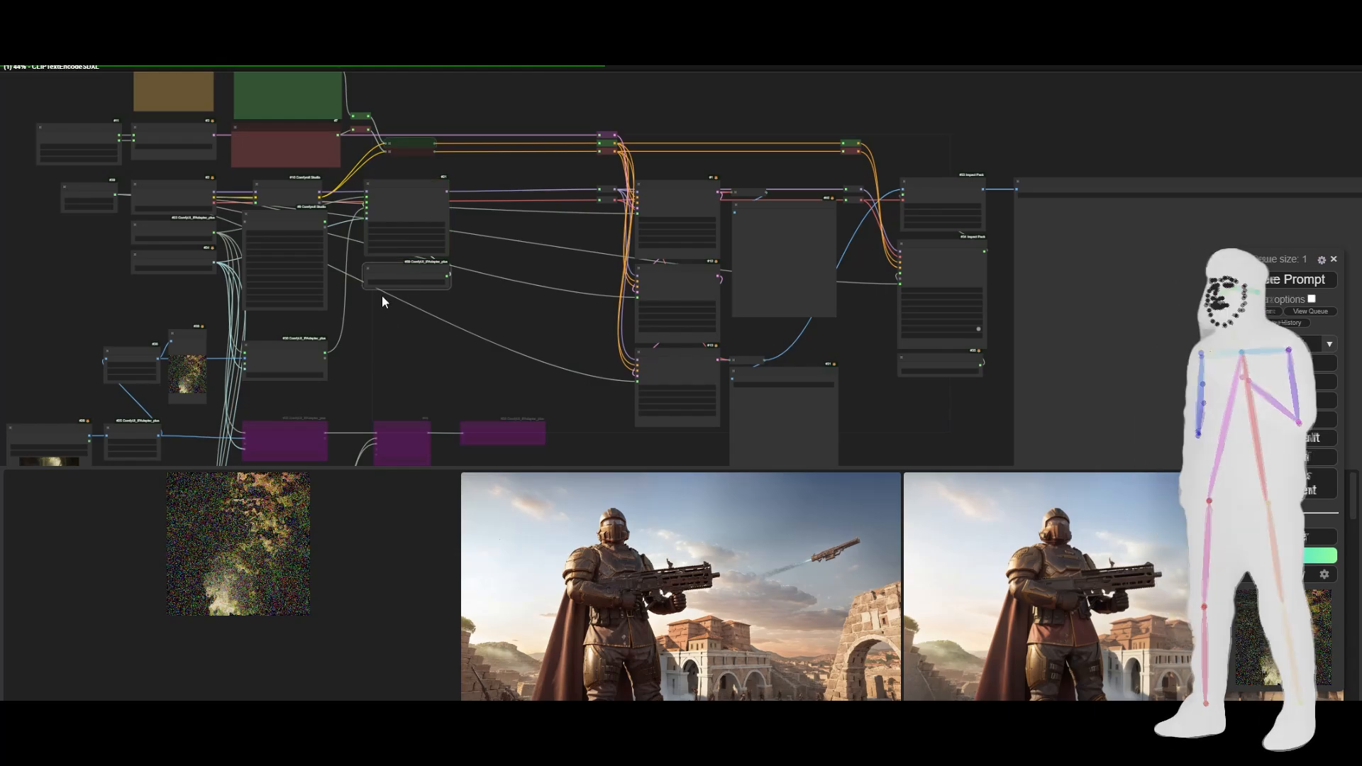
pyautogui.moveTo(547, 354); pyautogui.dragTo(548, 130)
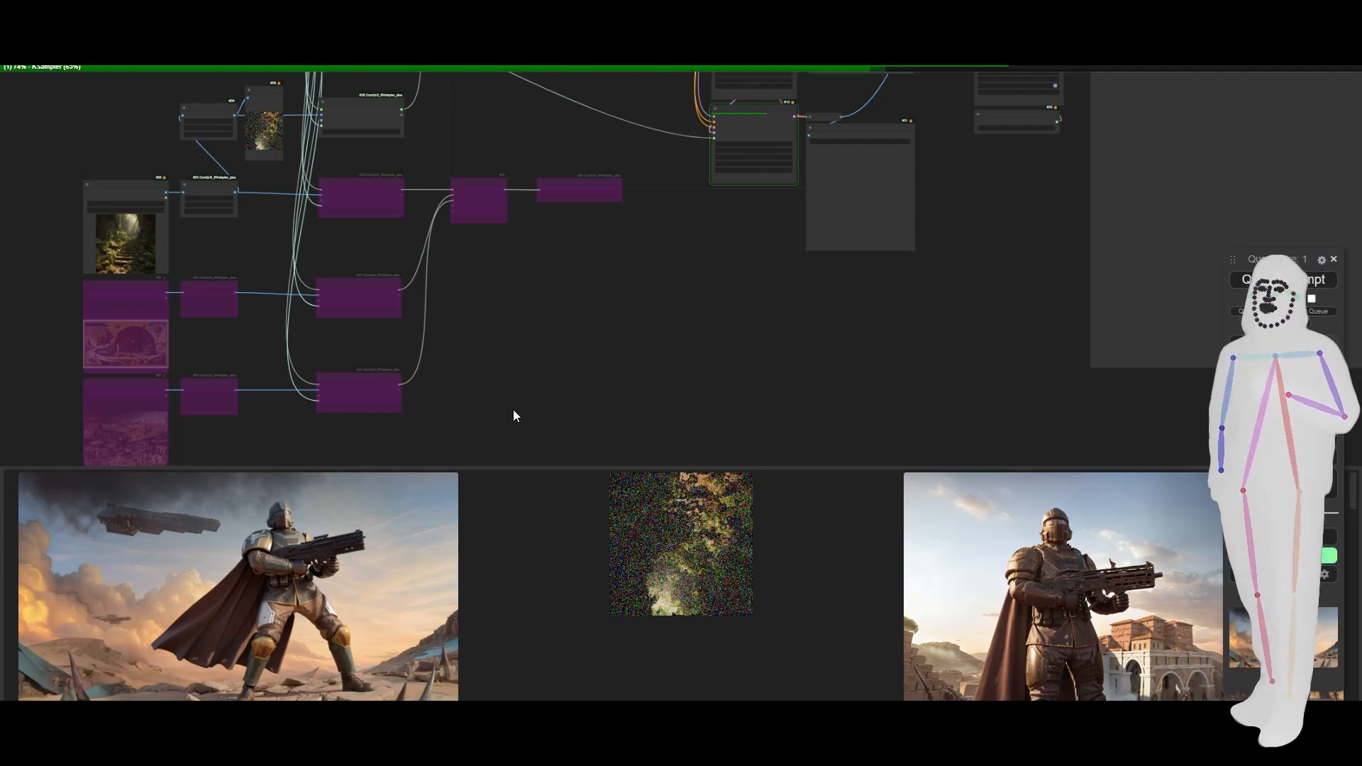
pyautogui.moveTo(513, 410); pyautogui.dragTo(602, 355)
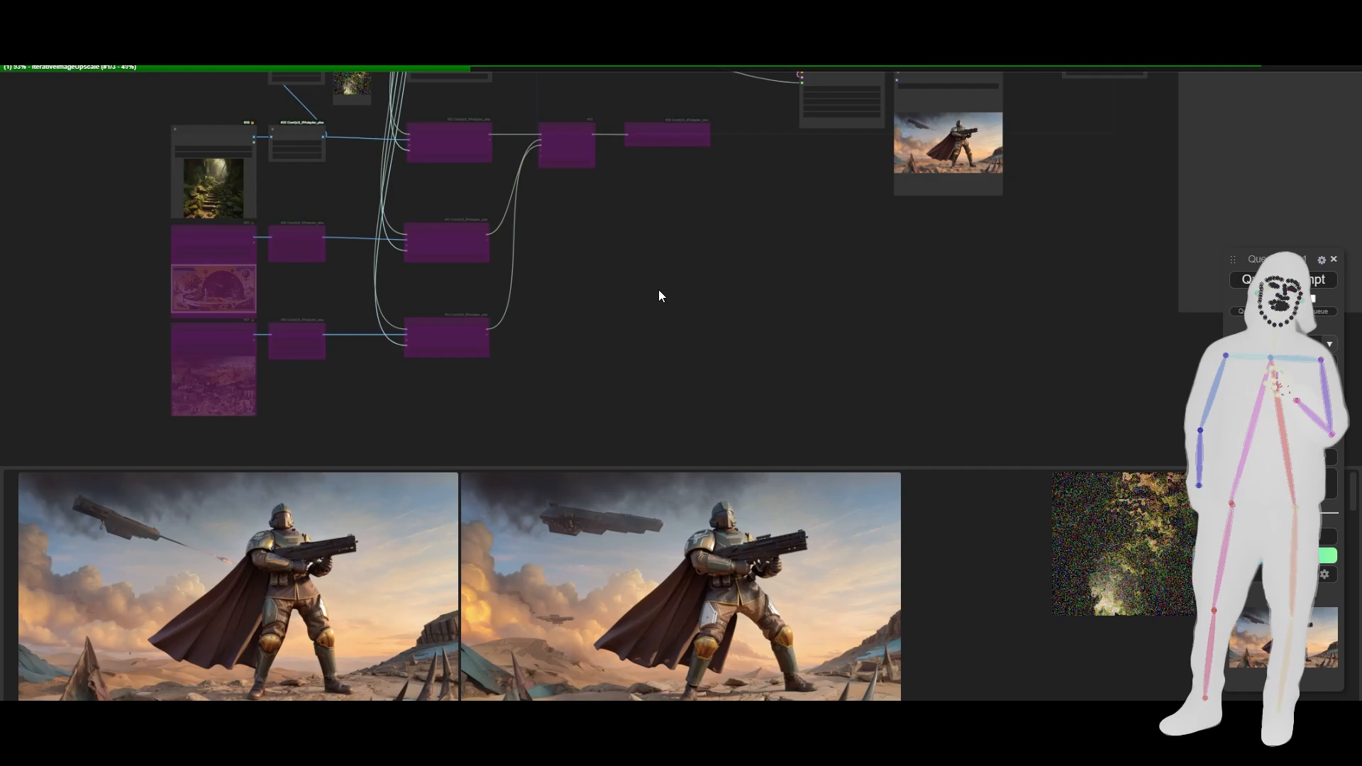
pyautogui.moveTo(659, 293); pyautogui.dragTo(637, 549)
pyautogui.moveTo(520, 298); pyautogui.dragTo(520, 394)
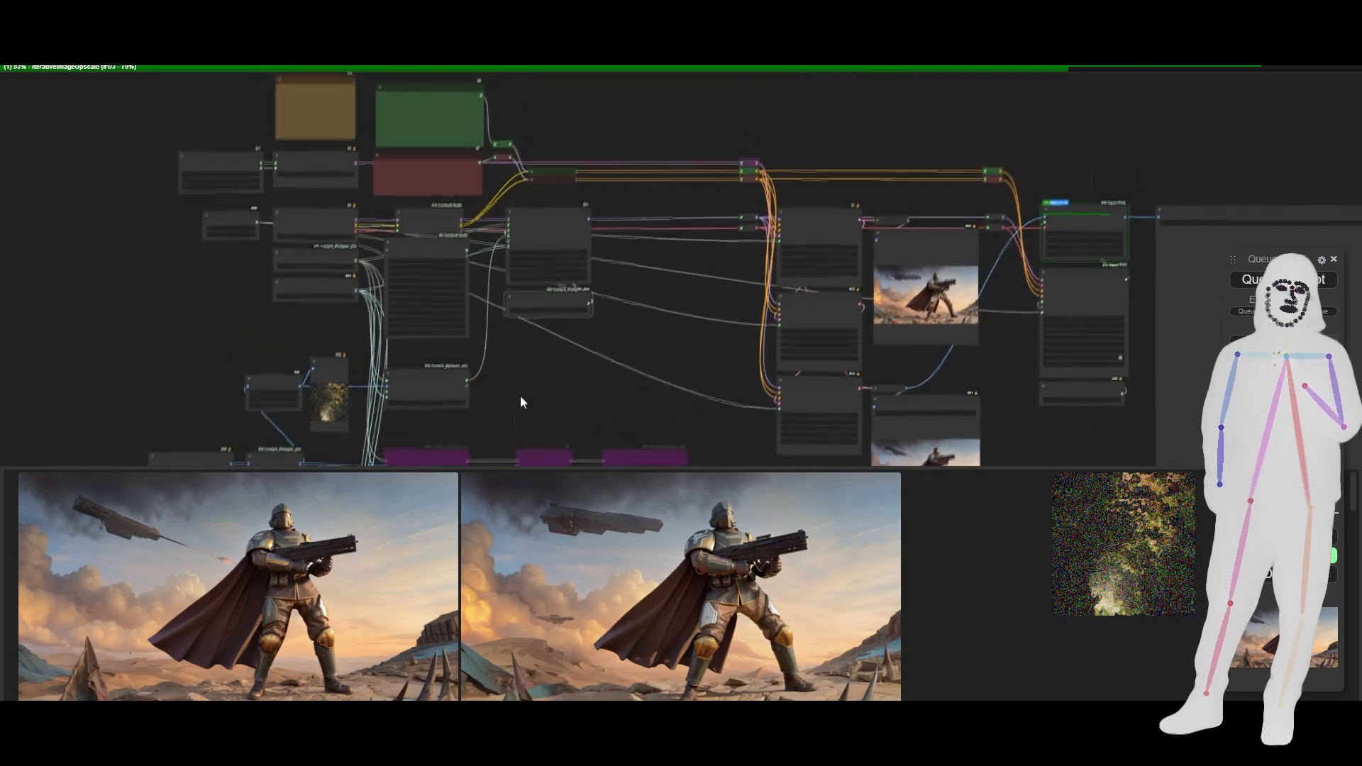
# - Read the positive prompt text in the green Primitive node beside the TrioFusionHD-Plus note
pyautogui.scroll(6, 505, 294)
pyautogui.moveTo(456, 189); pyautogui.dragTo(469, 417)
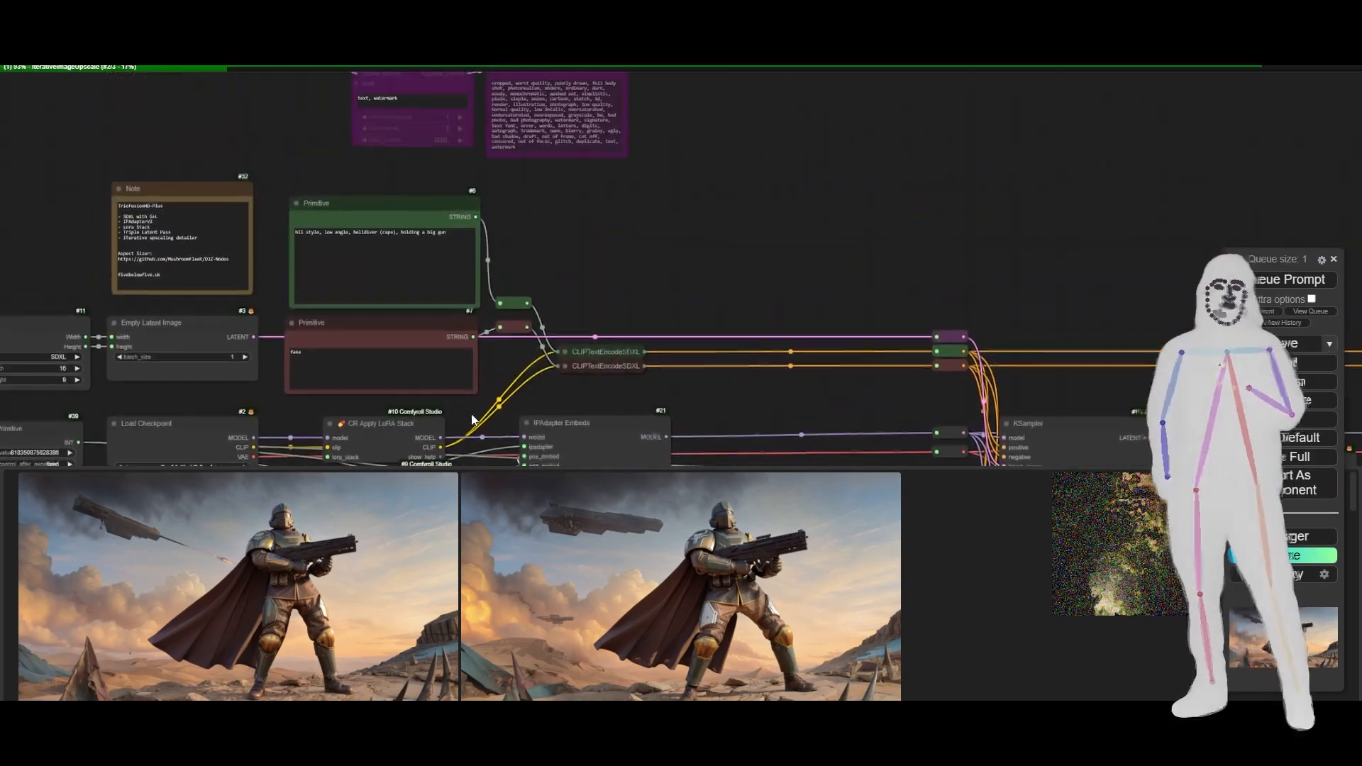
pyautogui.scroll(4, 271, 228)
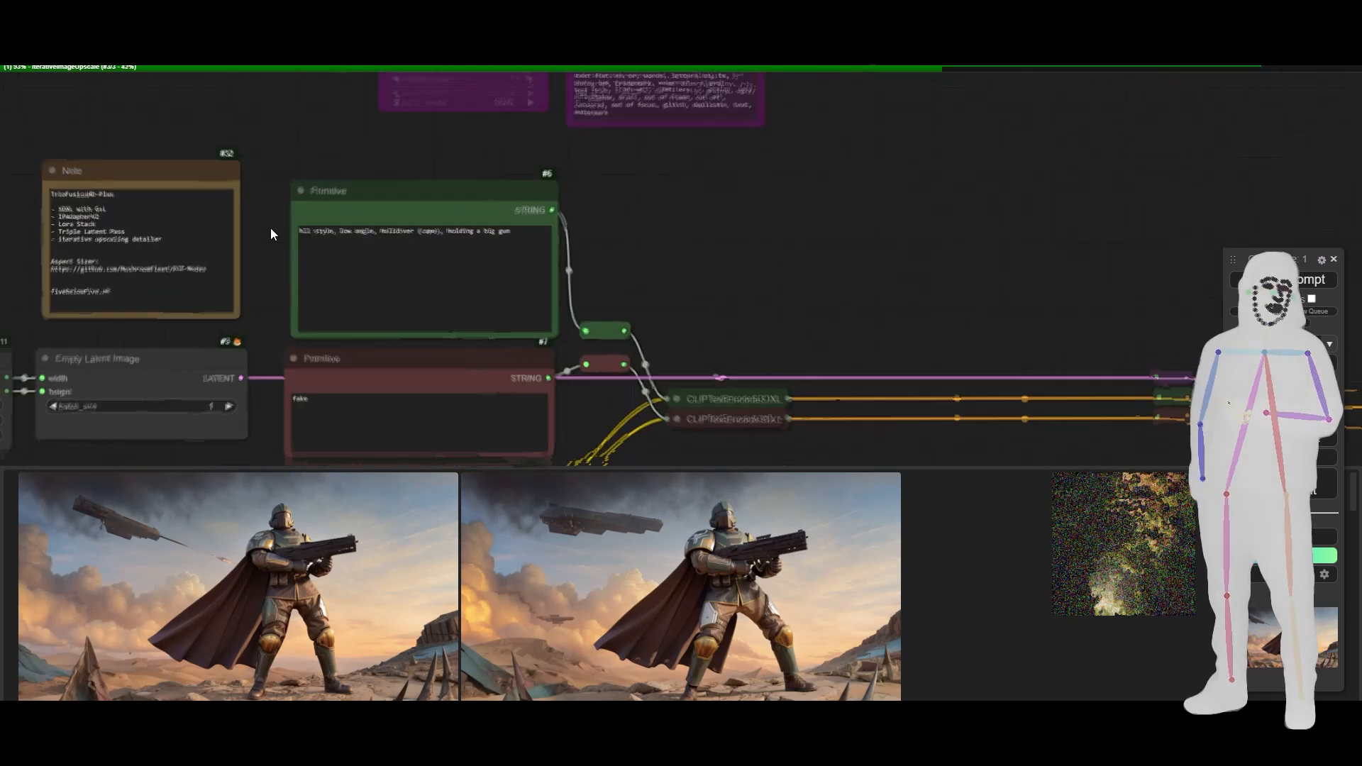
pyautogui.scroll(5, 272, 228)
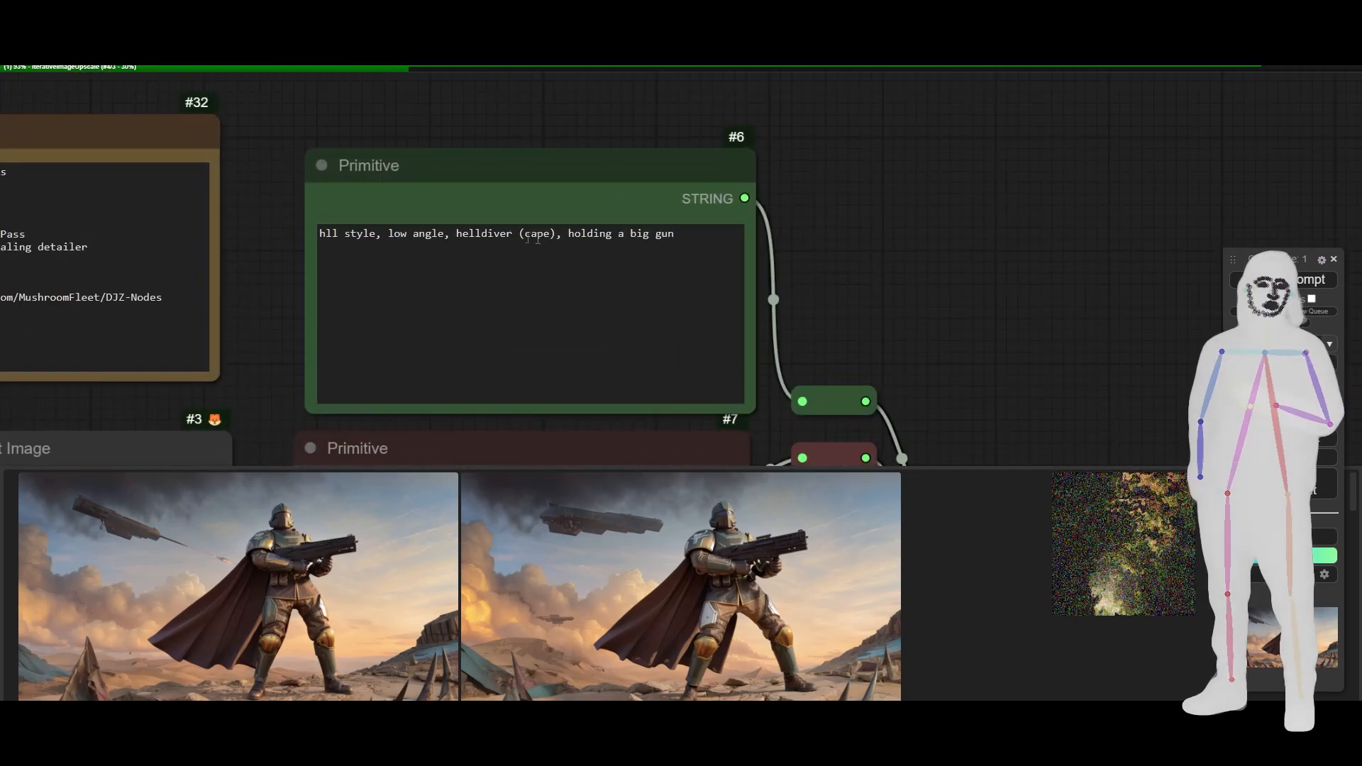
pyautogui.scroll(-10, 878, 292)
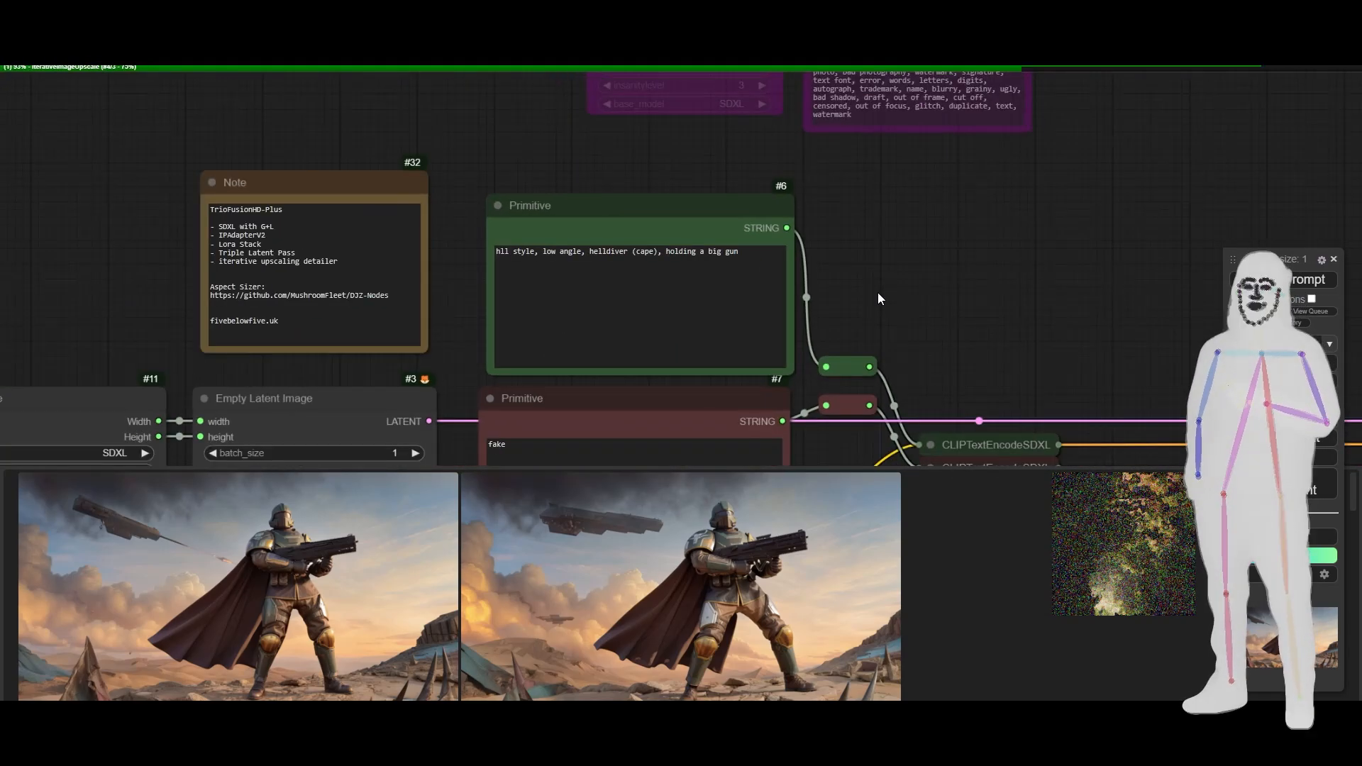
# - Examine the generated soldier image in the Preview Image node beside the KSamplers up close
pyautogui.moveTo(962, 342); pyautogui.dragTo(587, 270)
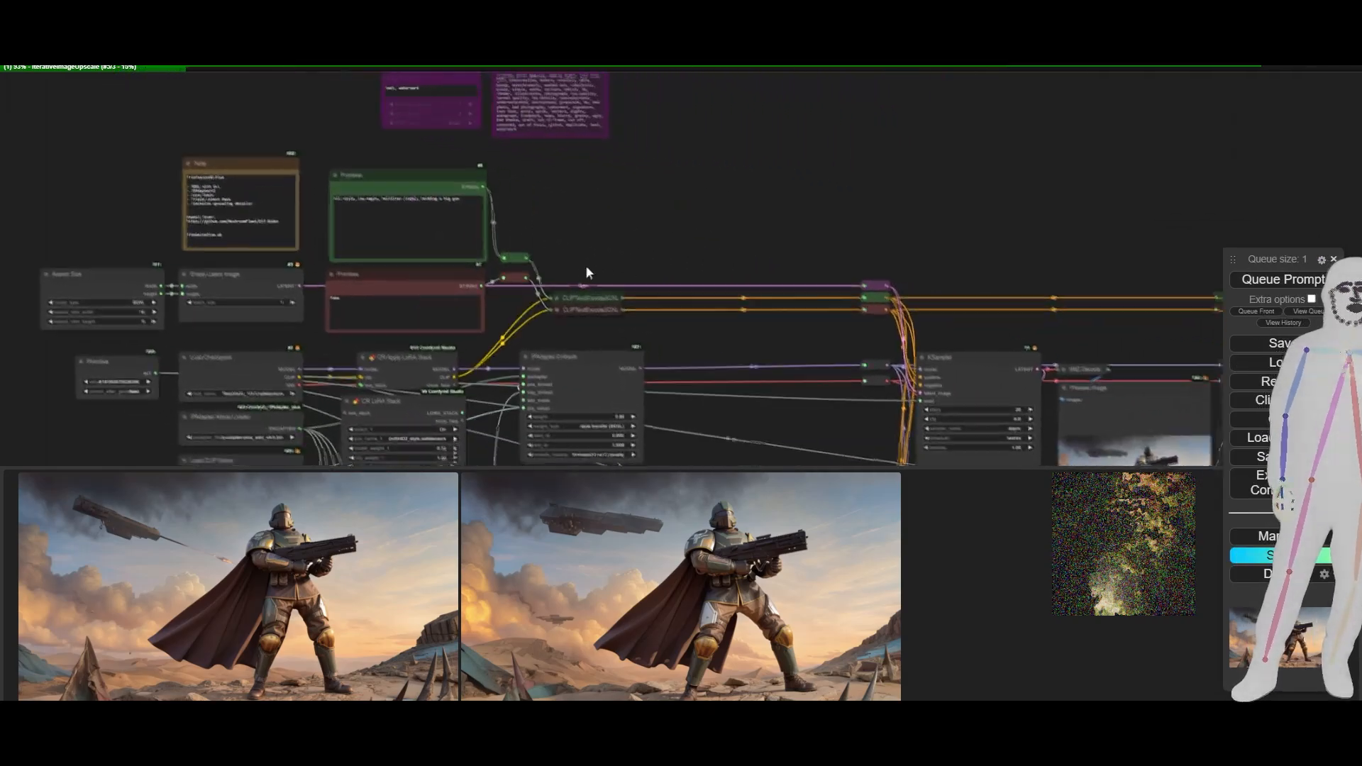
pyautogui.scroll(-6, 586, 266)
pyautogui.moveTo(659, 418); pyautogui.dragTo(512, 247)
pyautogui.scroll(2, 692, 202)
pyautogui.scroll(10, 692, 203)
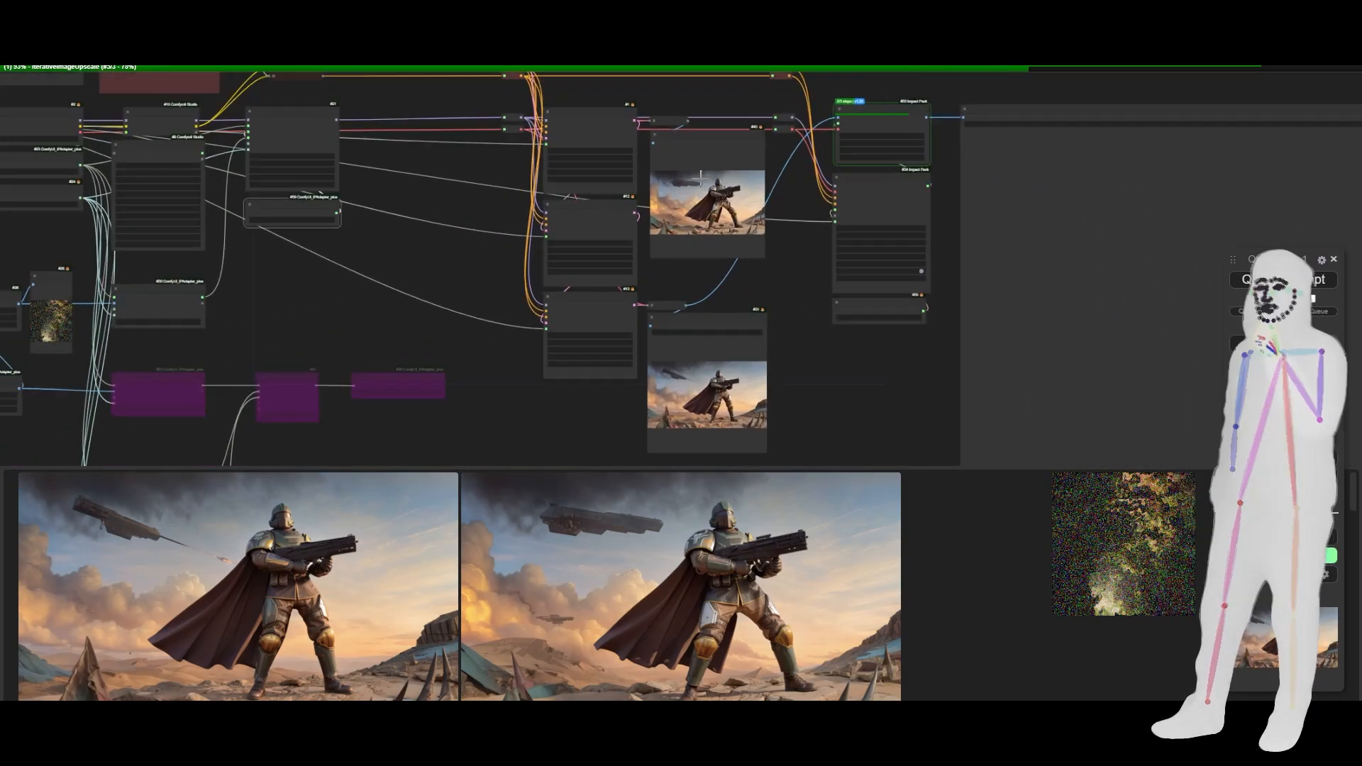
pyautogui.scroll(1, 702, 190)
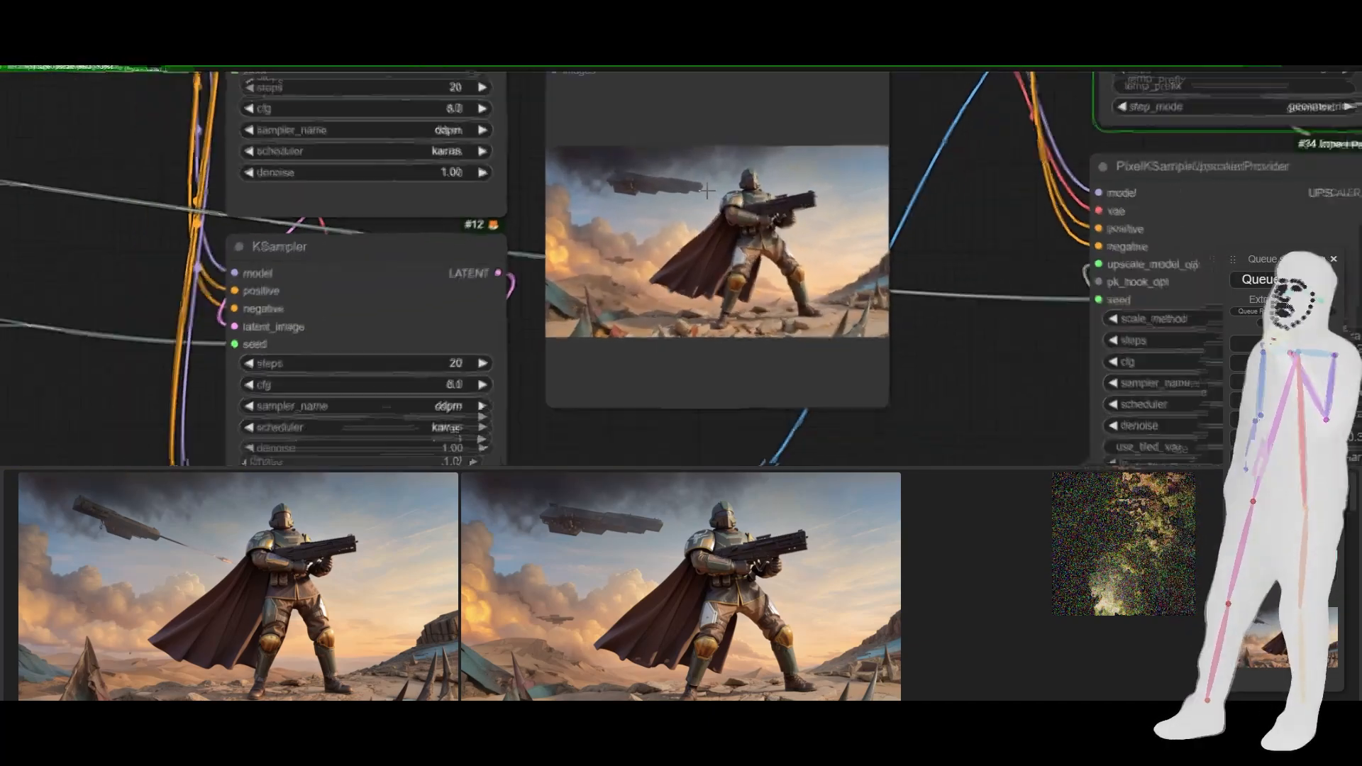
pyautogui.scroll(-2, 706, 191)
pyautogui.scroll(9, 723, 203)
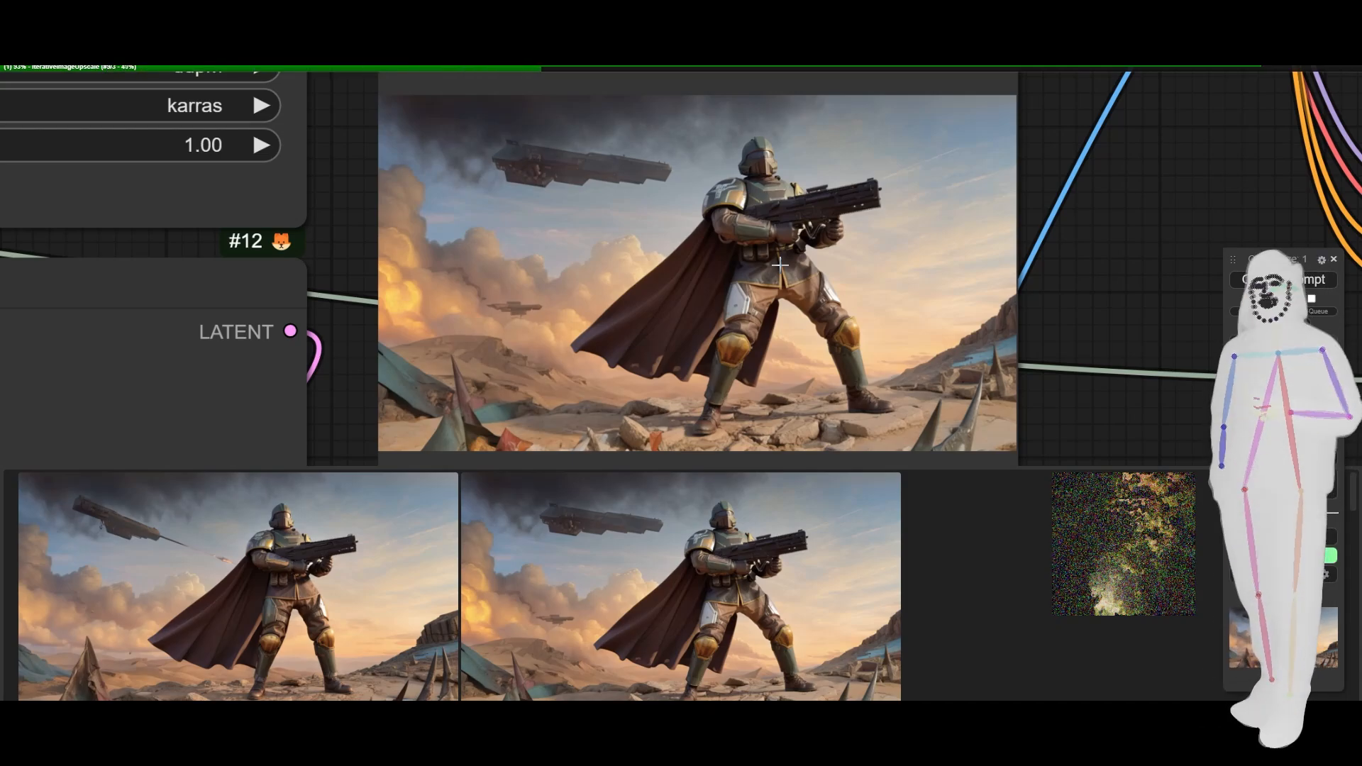
pyautogui.scroll(-5, 780, 264)
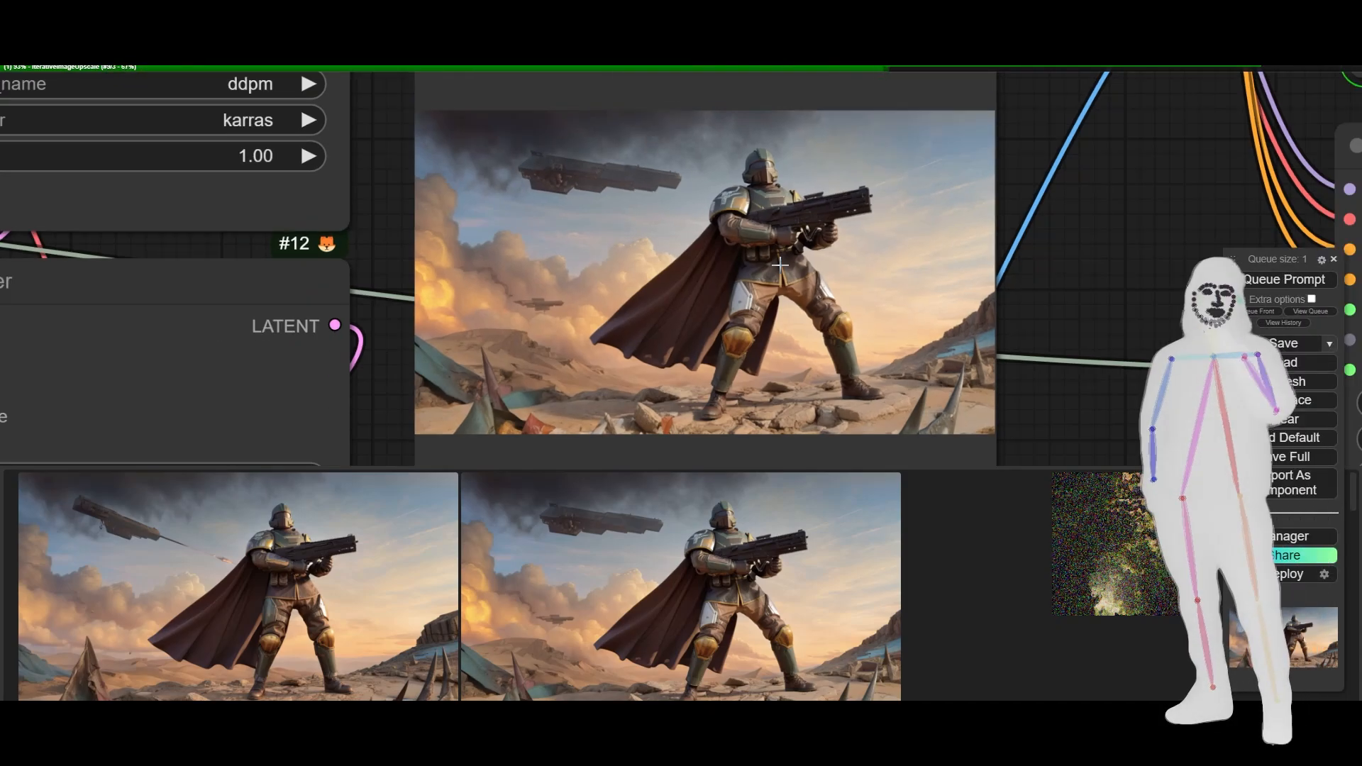
pyautogui.scroll(5, 780, 264)
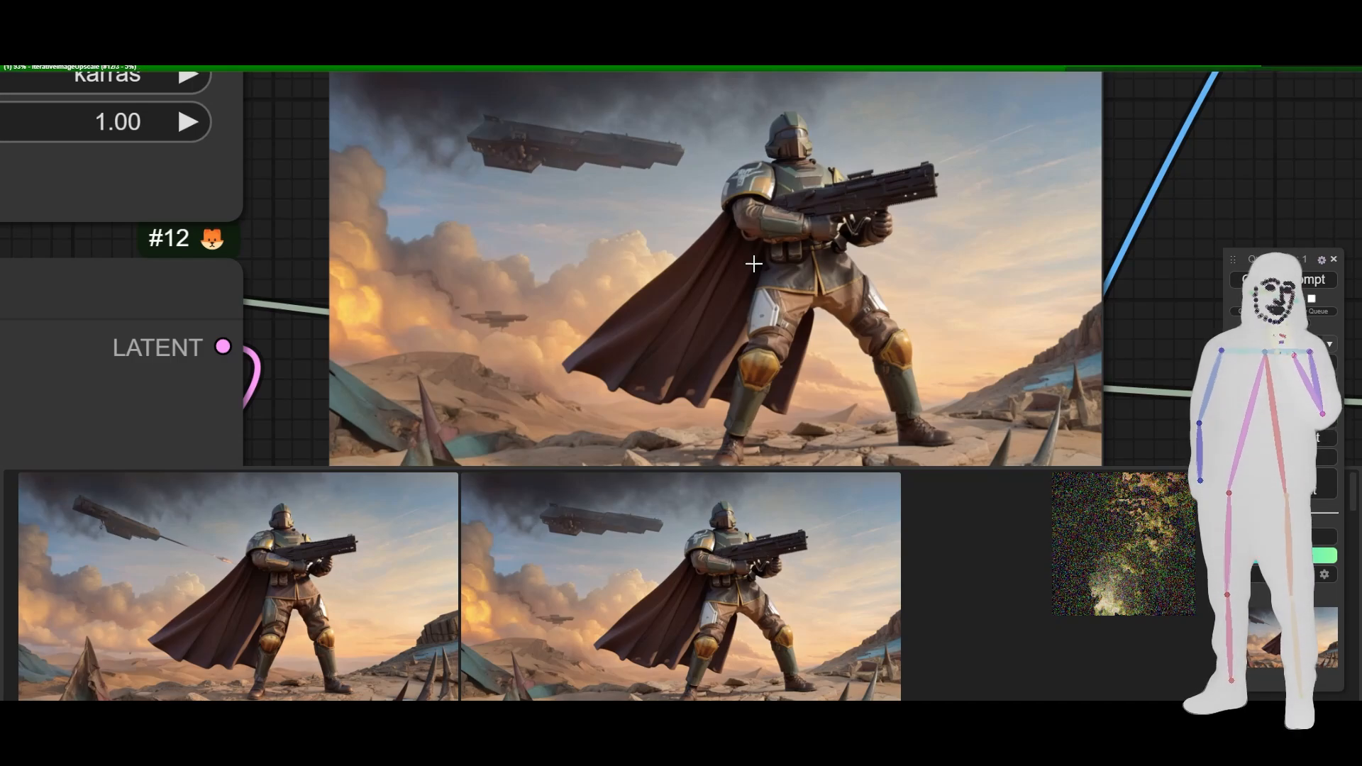
pyautogui.scroll(-2, 753, 264)
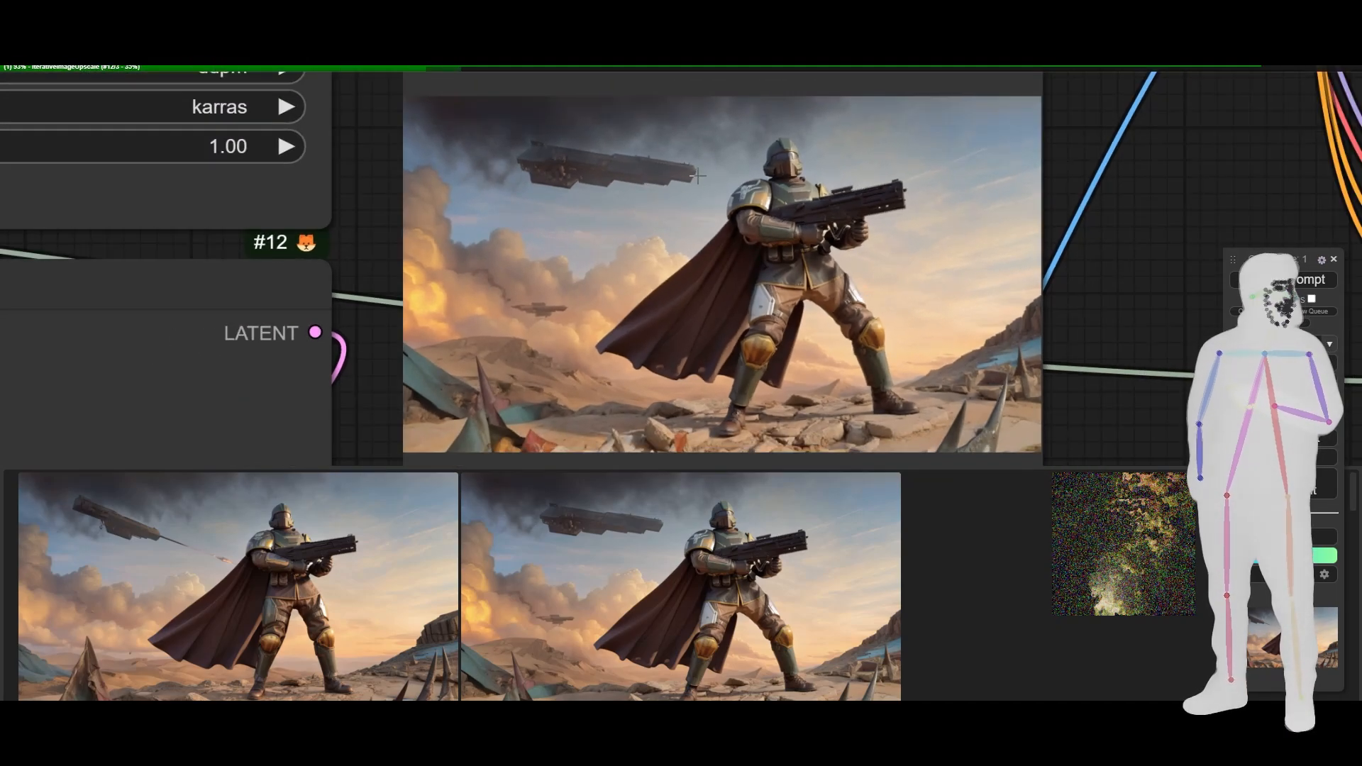
# - Inspect the image in the Save Image node below the preview for comparison with the earlier pass
pyautogui.moveTo(1115, 408); pyautogui.dragTo(1072, 215)
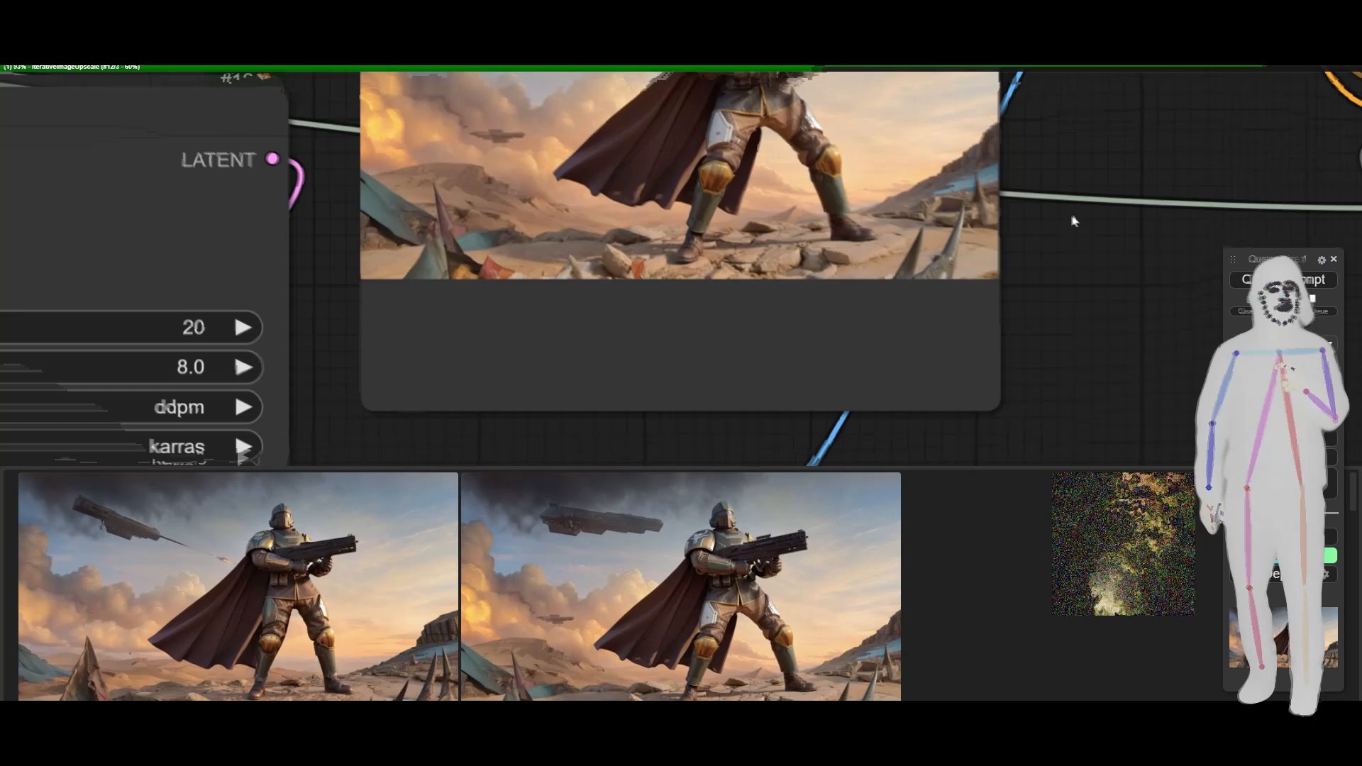
pyautogui.moveTo(1075, 432); pyautogui.dragTo(1071, 127)
pyautogui.moveTo(1086, 392); pyautogui.dragTo(1109, 98)
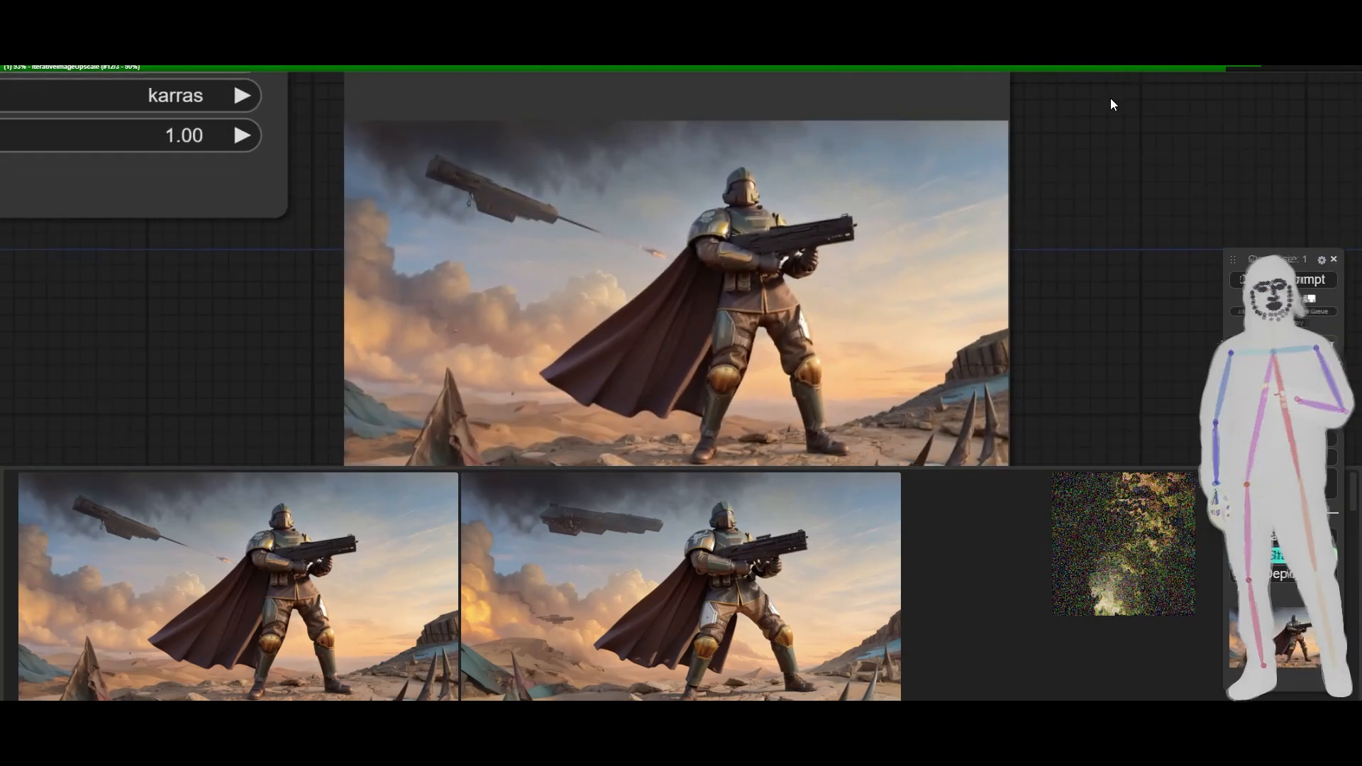
pyautogui.moveTo(1079, 287)
pyautogui.mouseDown()
pyautogui.moveTo(1080, 250)
pyautogui.moveTo(1087, 263)
pyautogui.mouseUp()
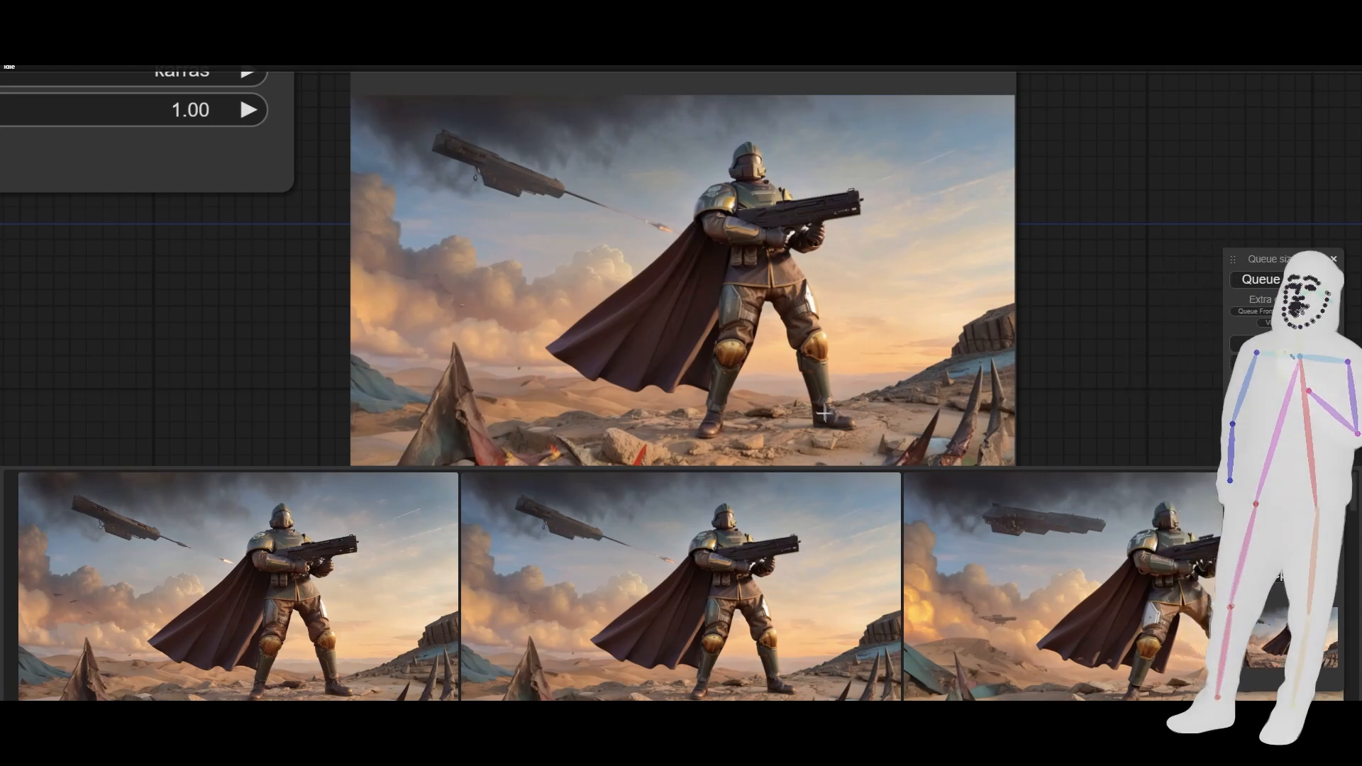
# - Compare the soldier image in the Save Image node with the large final image beside the Load Upscale Model node
pyautogui.scroll(5, 716, 288)
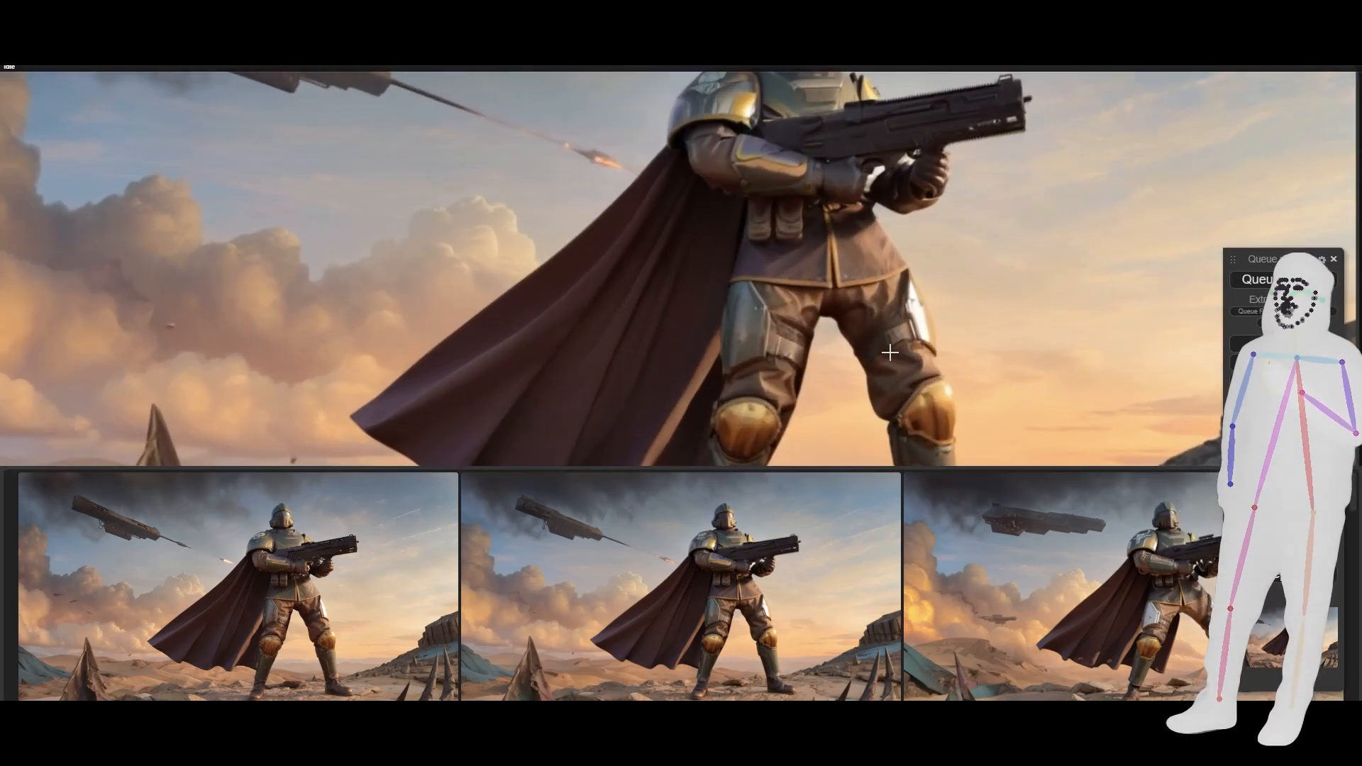
pyautogui.scroll(-5, 811, 353)
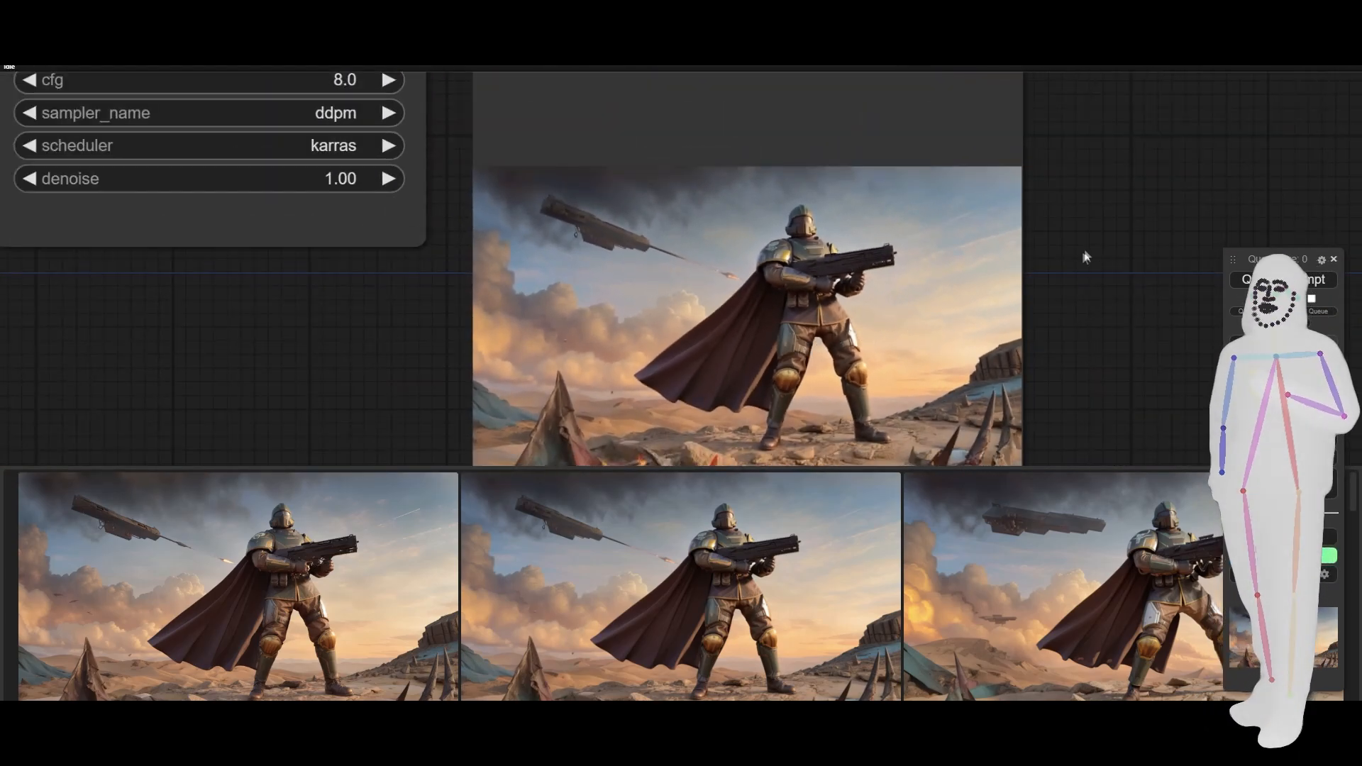
pyautogui.moveTo(1085, 256); pyautogui.dragTo(19, 436)
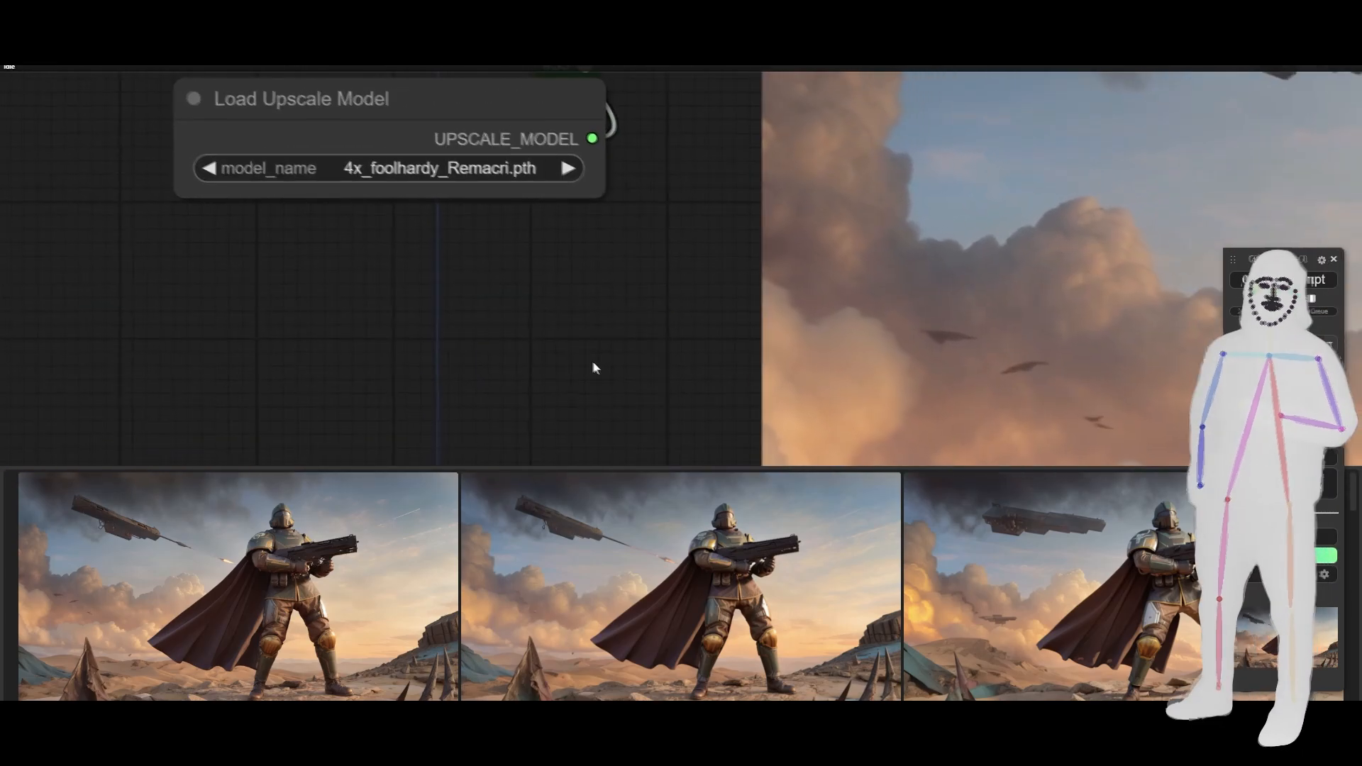
pyautogui.moveTo(594, 368); pyautogui.dragTo(36, 301)
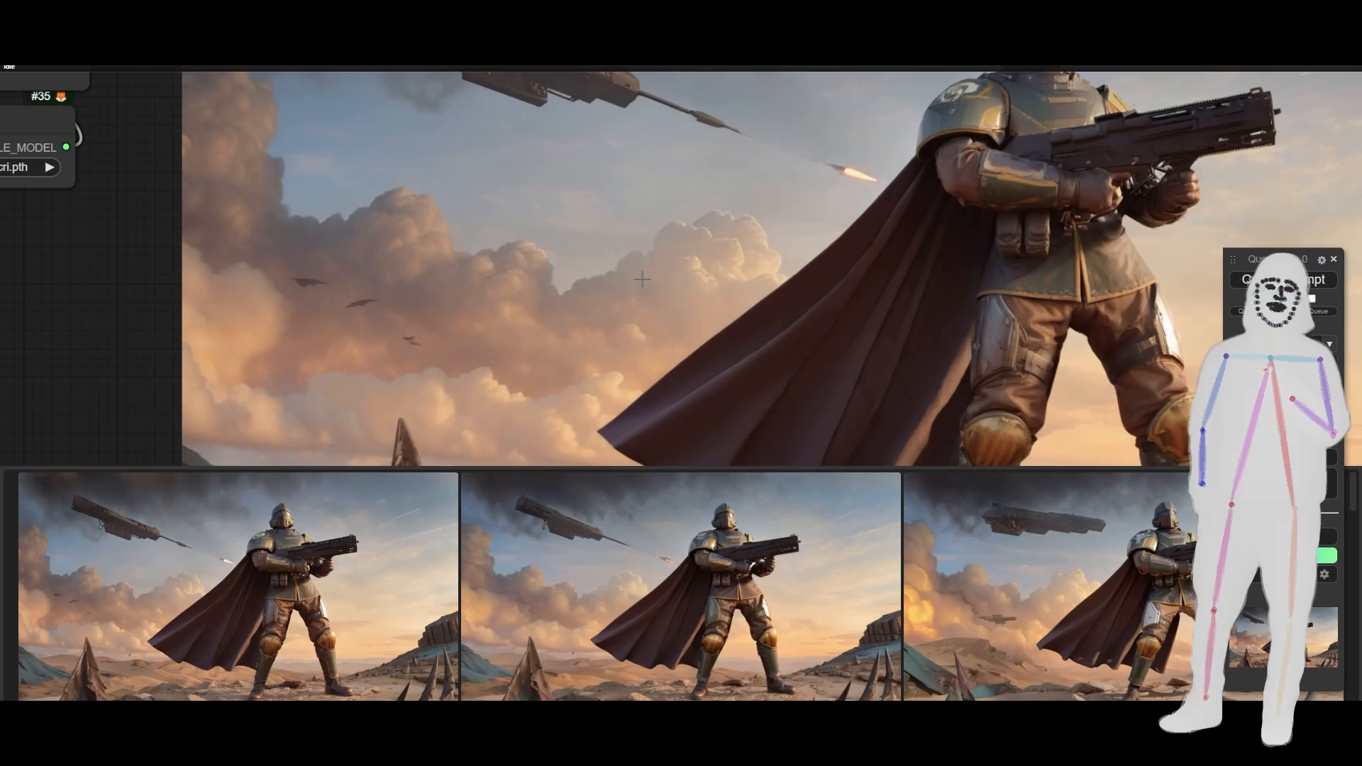
pyautogui.moveTo(681, 285); pyautogui.dragTo(536, 404)
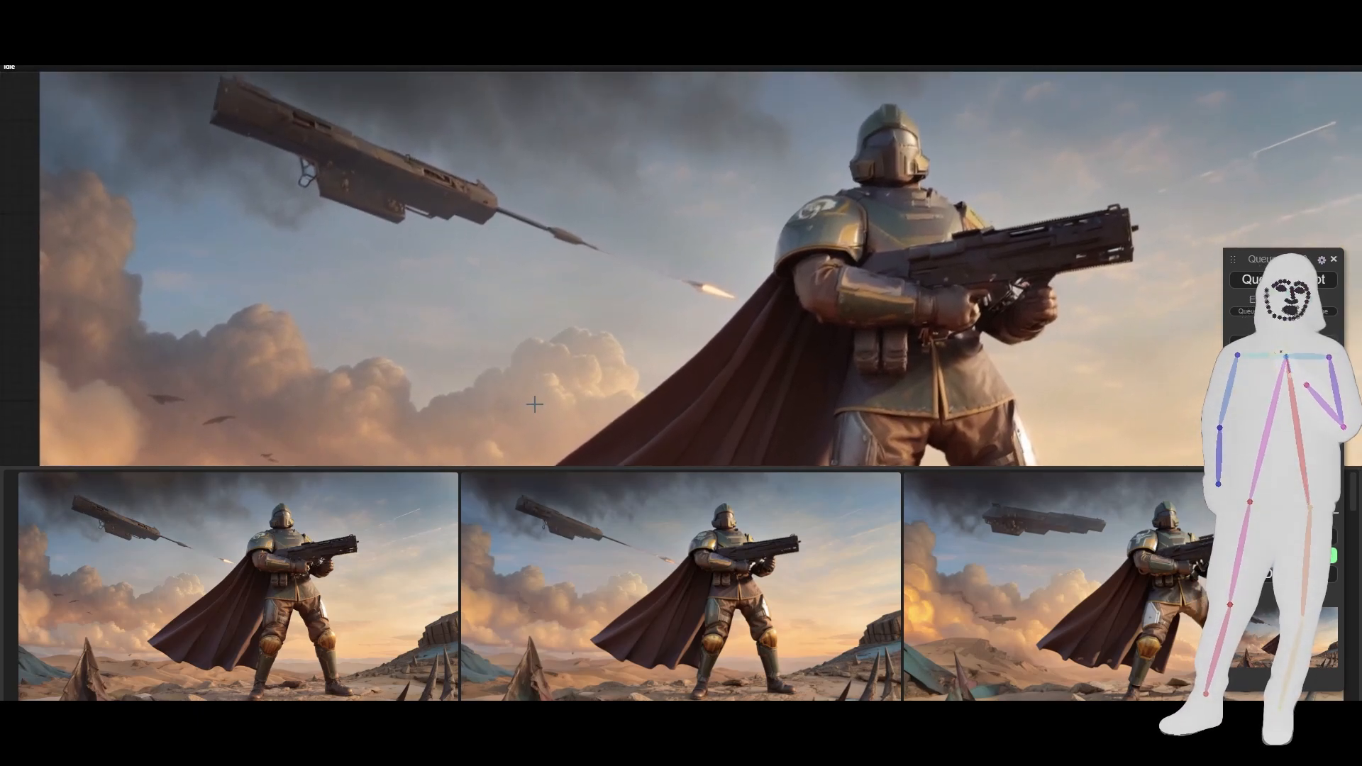
pyautogui.scroll(-8, 609, 293)
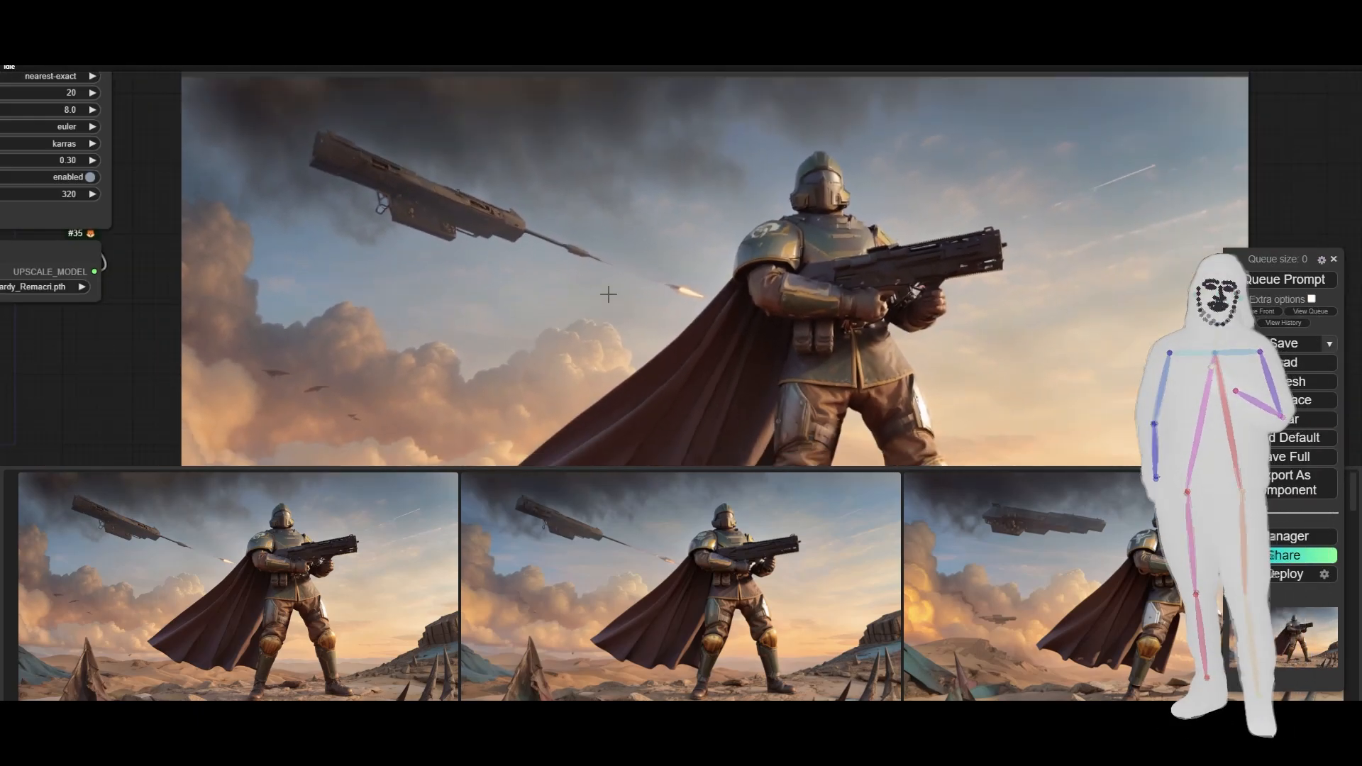
pyautogui.moveTo(631, 270)
pyautogui.mouseDown()
pyautogui.moveTo(635, 232)
pyautogui.moveTo(630, 264)
pyautogui.mouseUp()
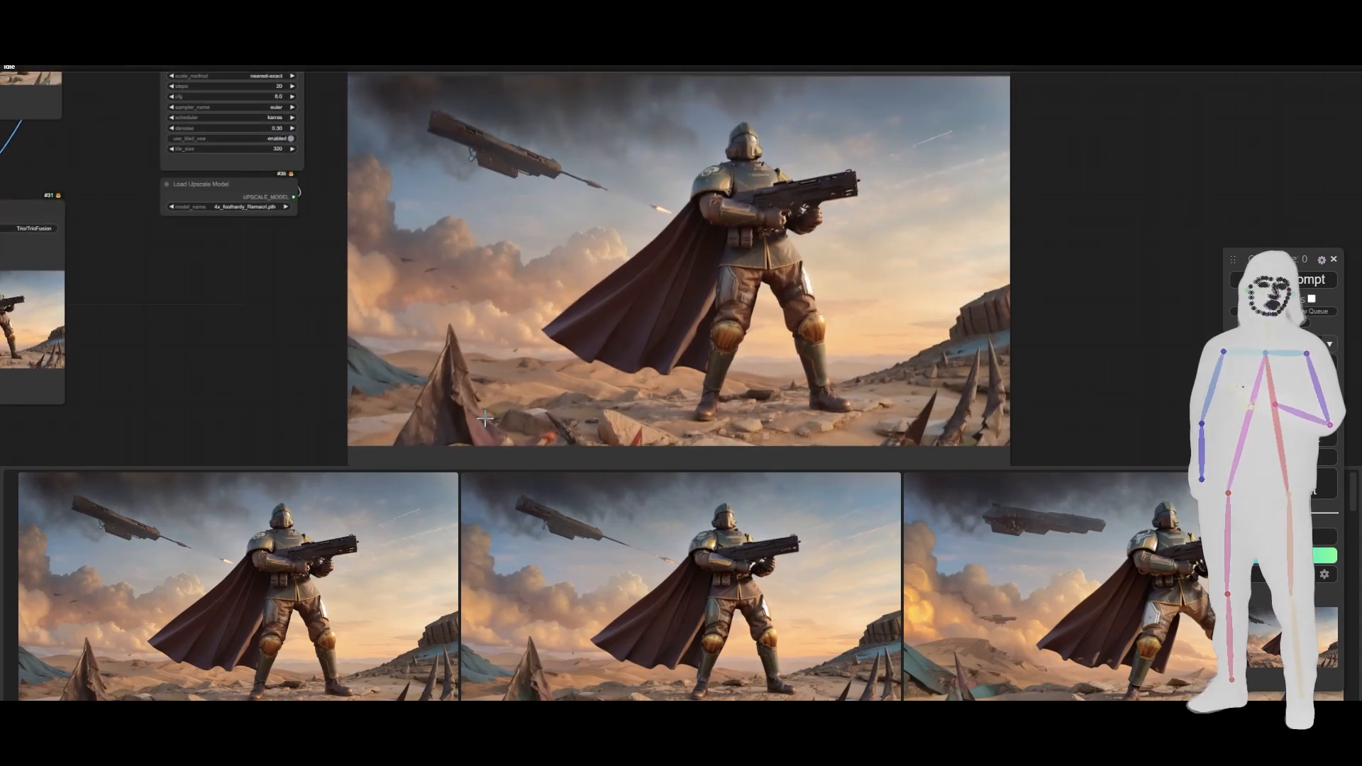
# - Examine the fine detail of the large upscaled image, from the spiked rock and desert ground to the soldier's tunic
pyautogui.scroll(15, 486, 418)
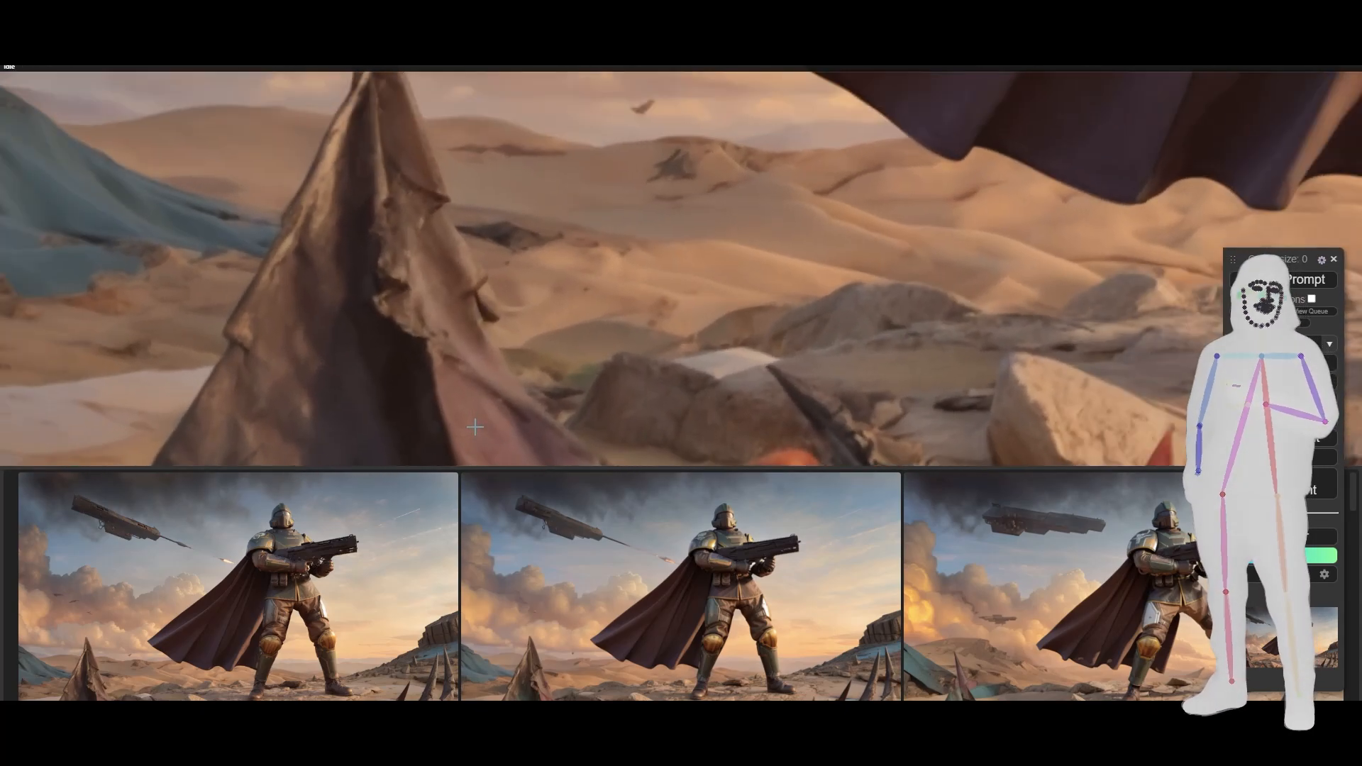
pyautogui.scroll(10, 475, 427)
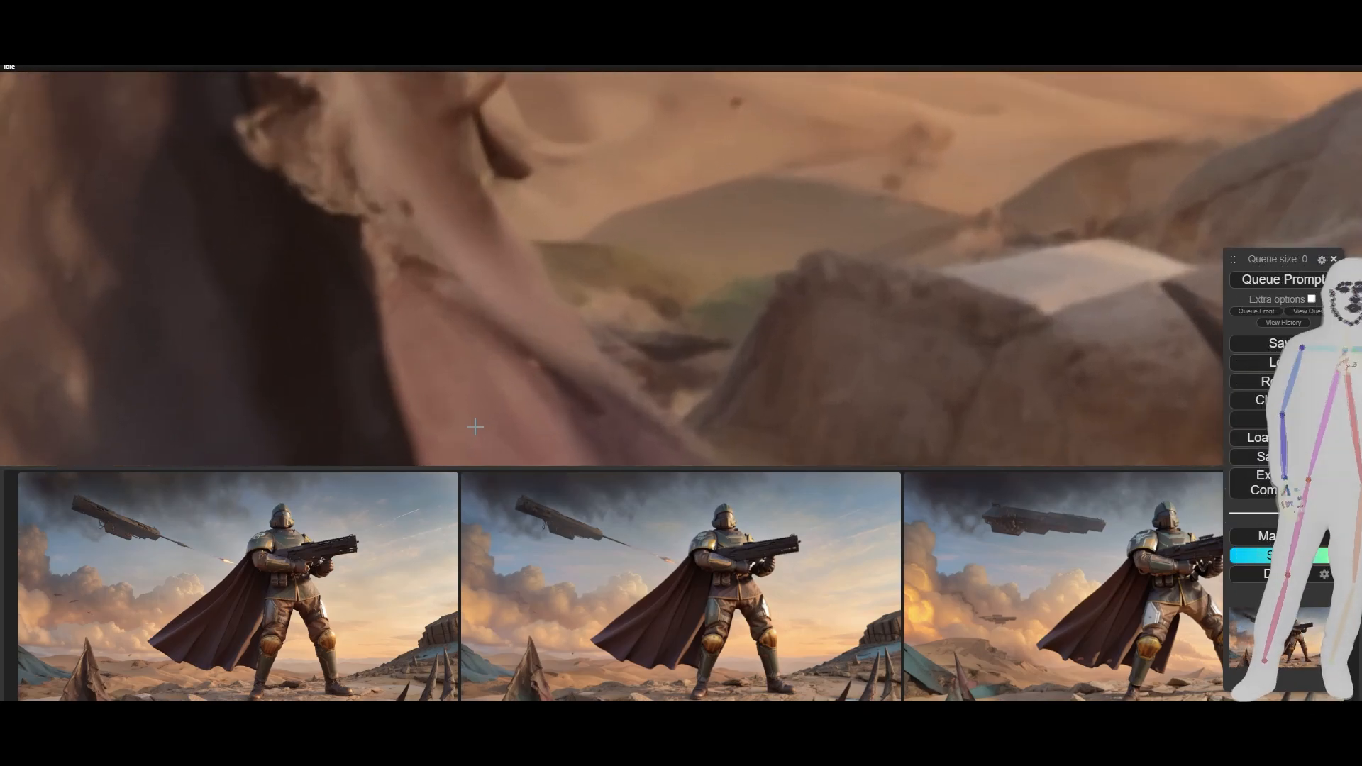
pyautogui.scroll(-8, 476, 426)
pyautogui.scroll(3, 476, 426)
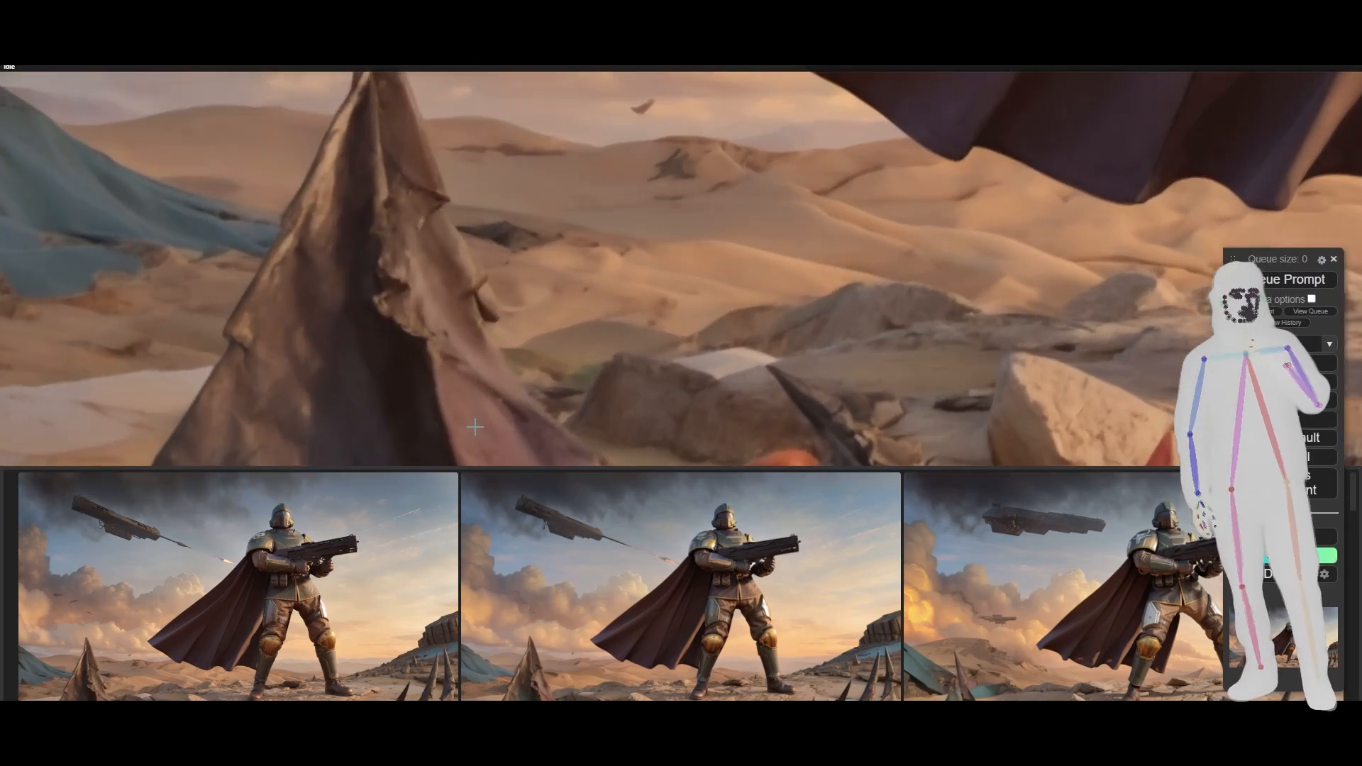
pyautogui.scroll(-8, 475, 426)
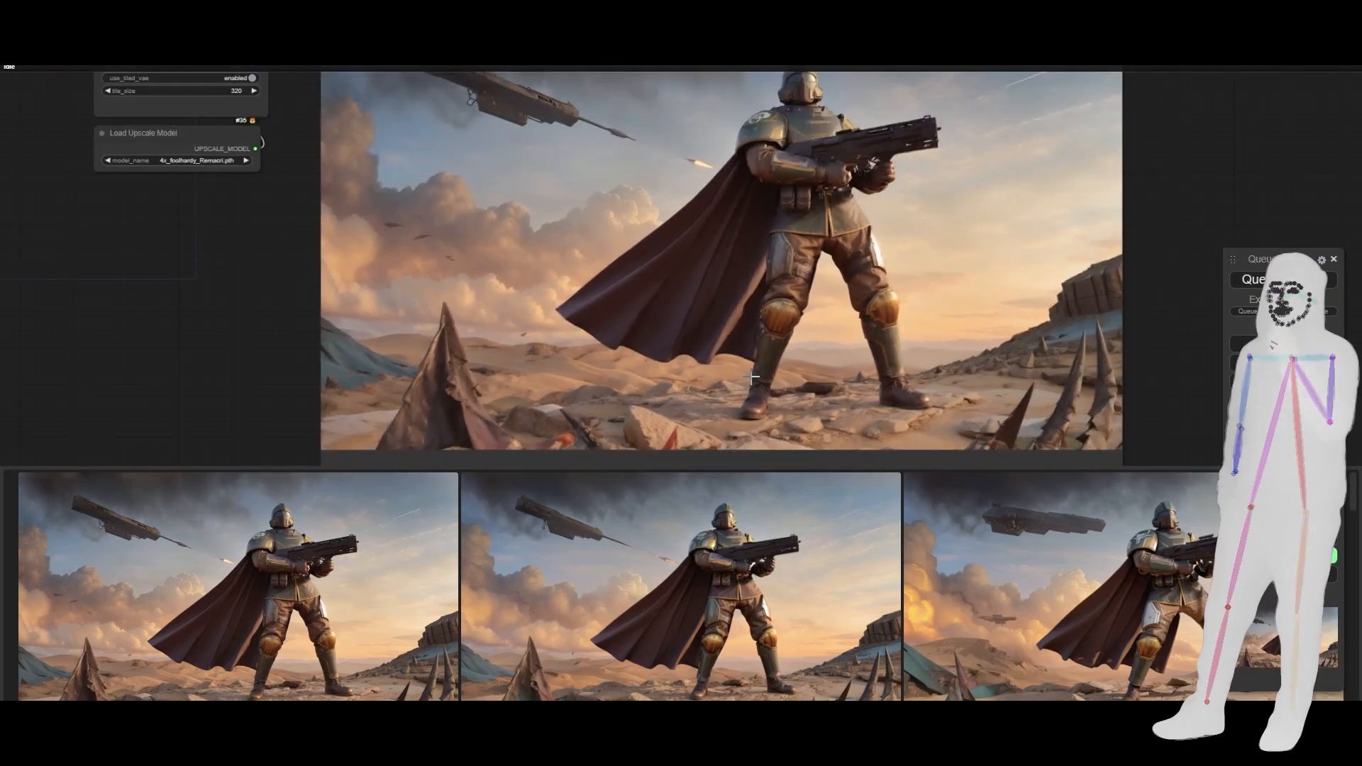
pyautogui.scroll(6, 943, 221)
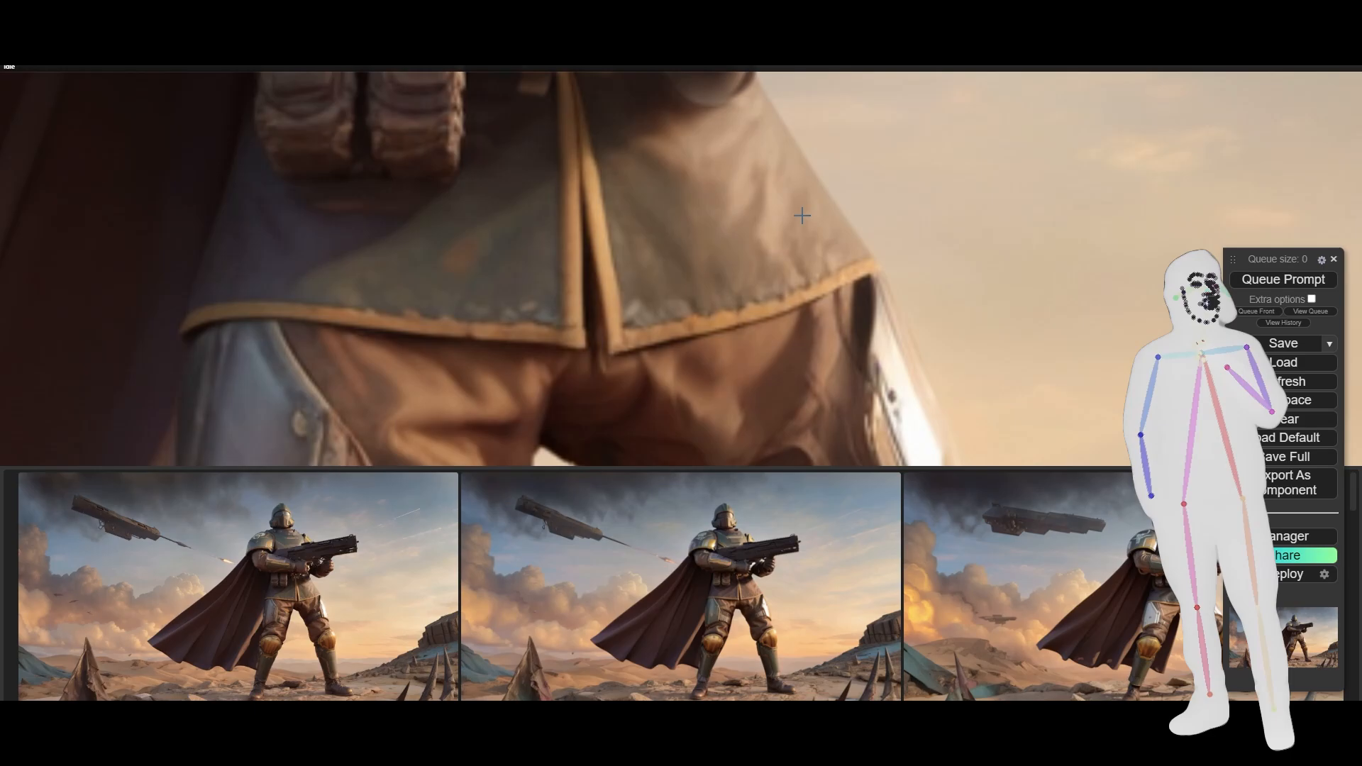
pyautogui.scroll(-6, 801, 215)
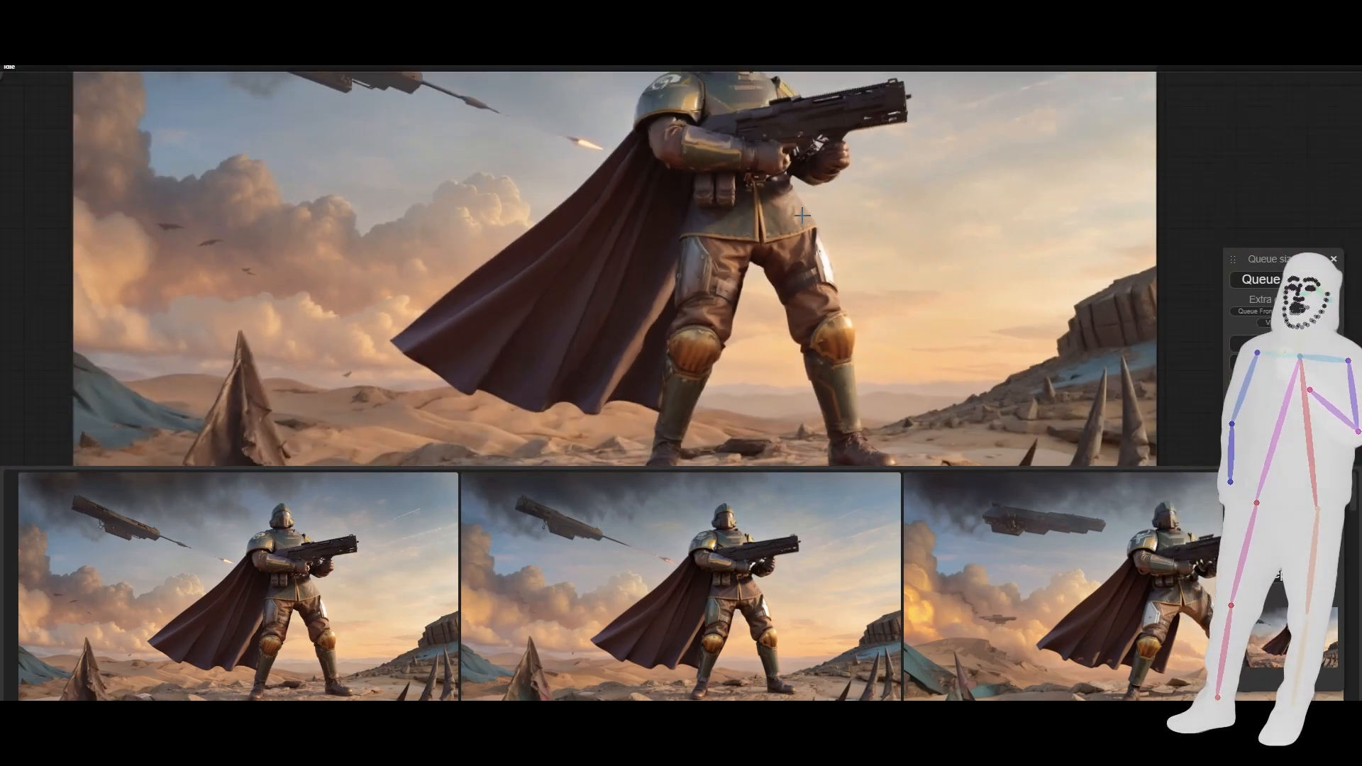
pyautogui.moveTo(1011, 217); pyautogui.dragTo(1033, 263)
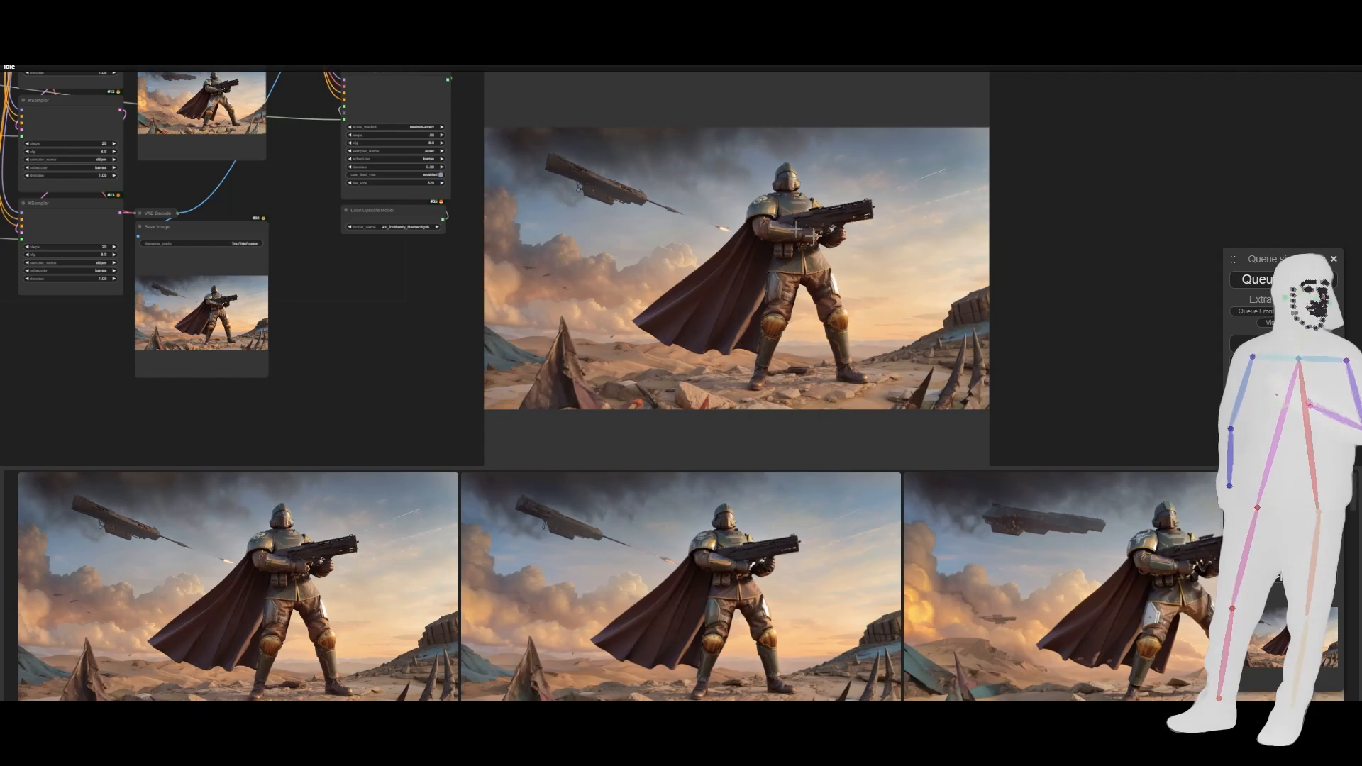
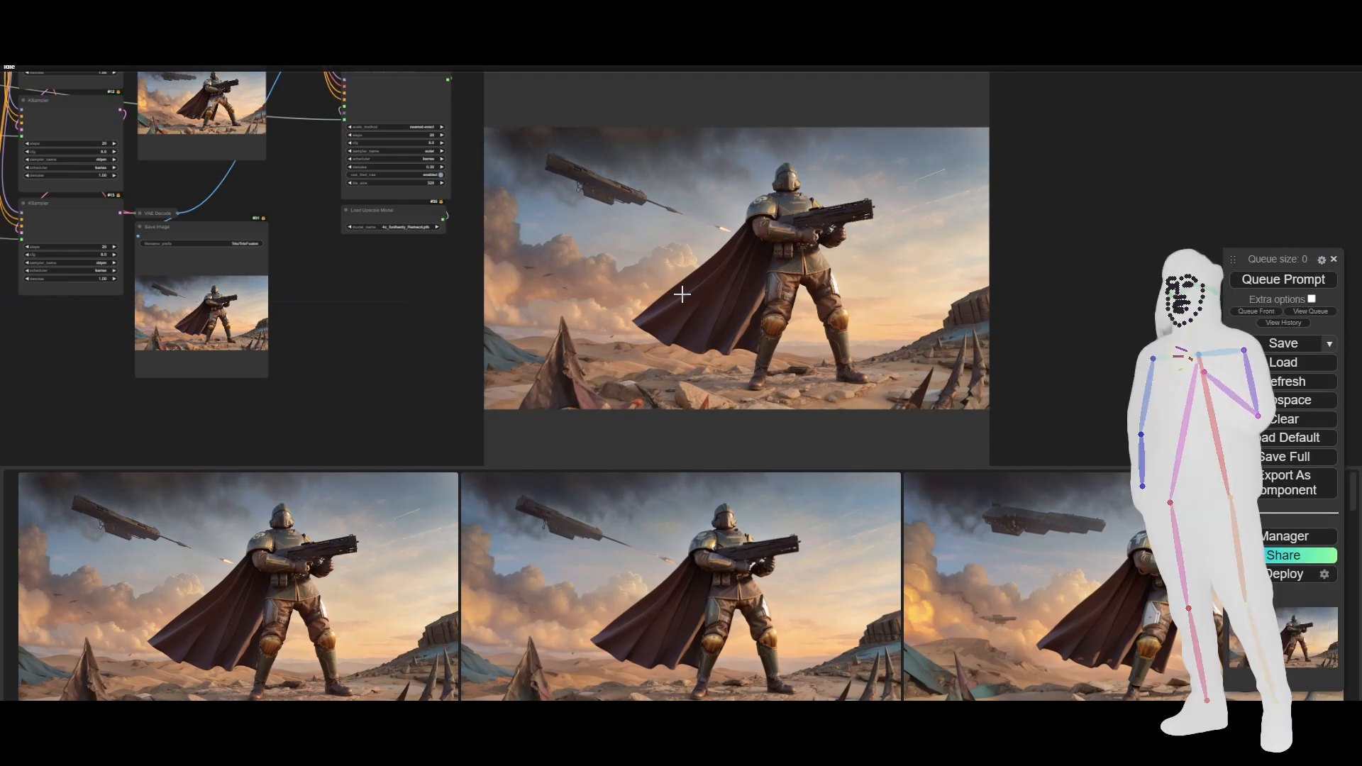
# - Review the TrioFusionHD-Plus graph, covering the note, prompts, IPAdapter Embeds, samplers and the bypassed embed-saving nodes
pyautogui.scroll(-8, 1080, 330)
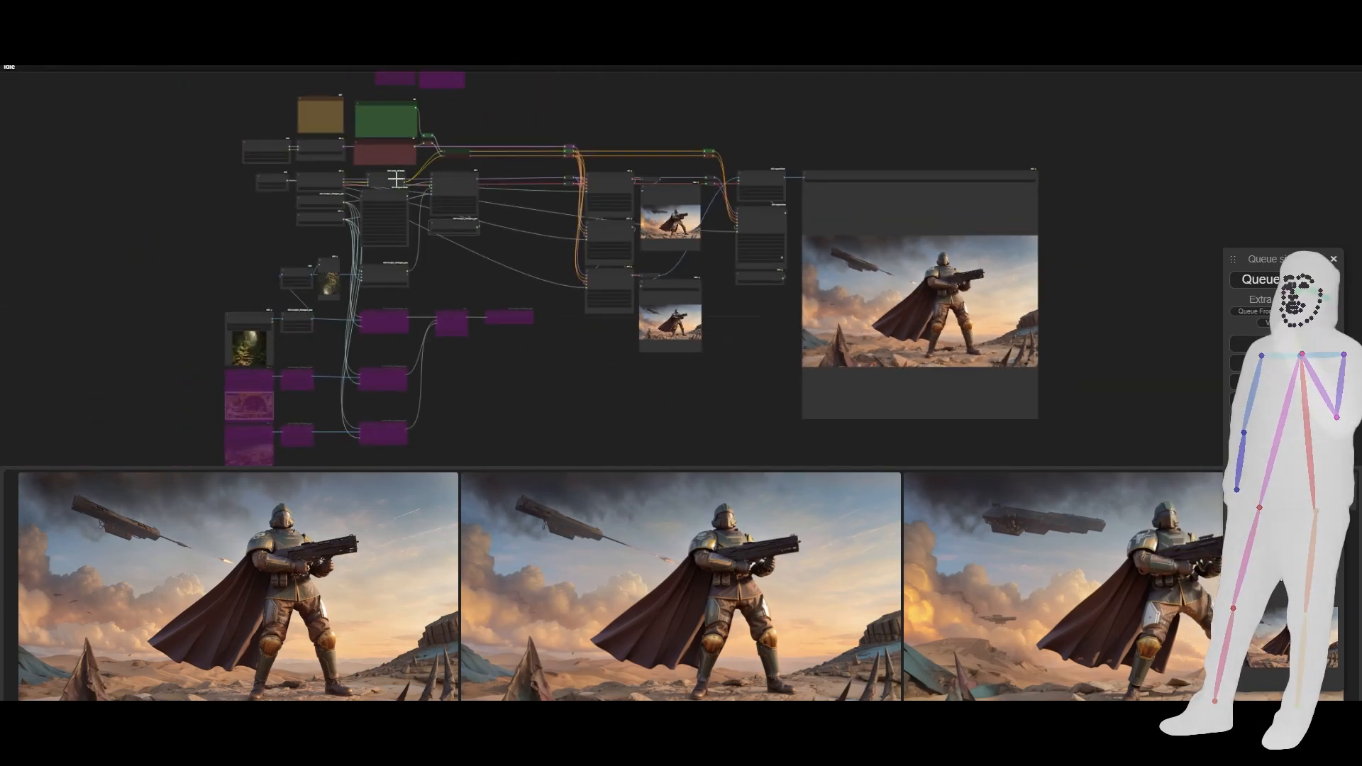
pyautogui.scroll(-1, 396, 178)
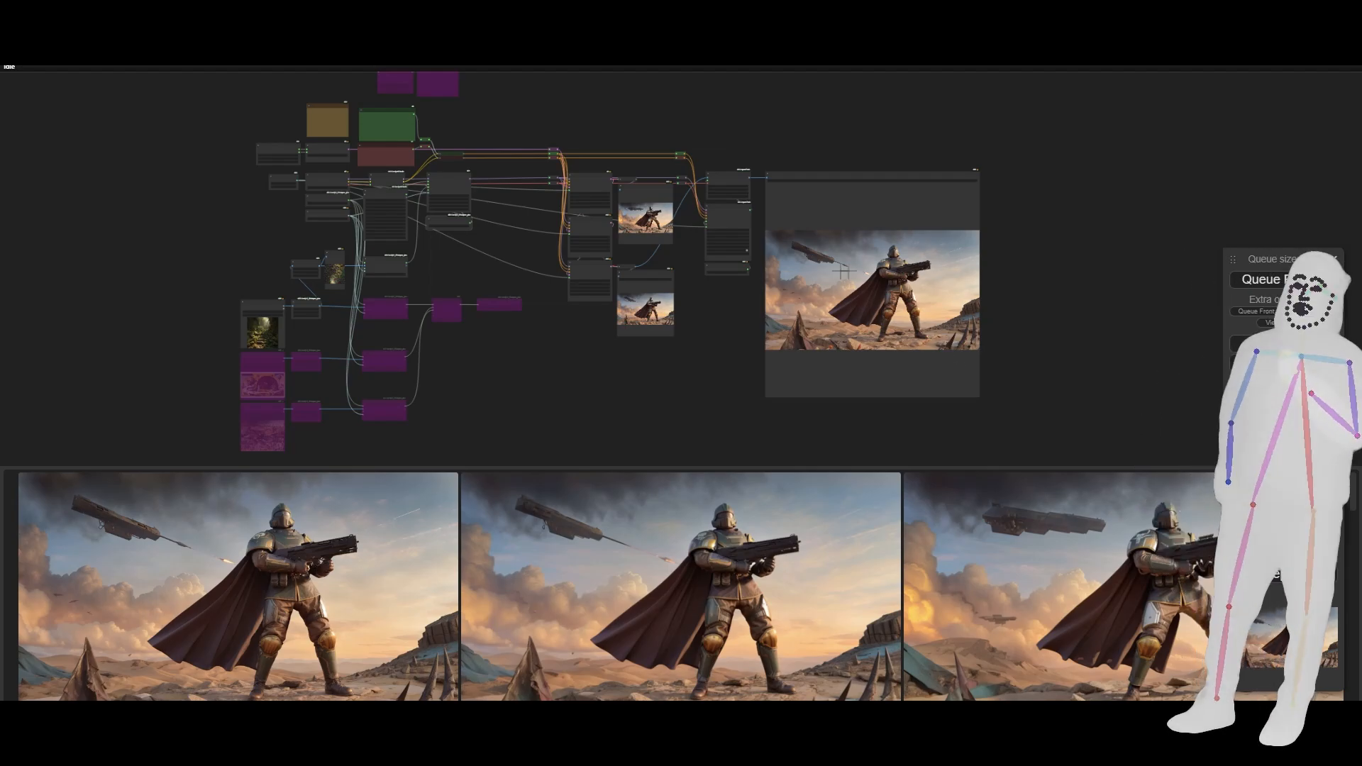
pyautogui.scroll(10, 331, 95)
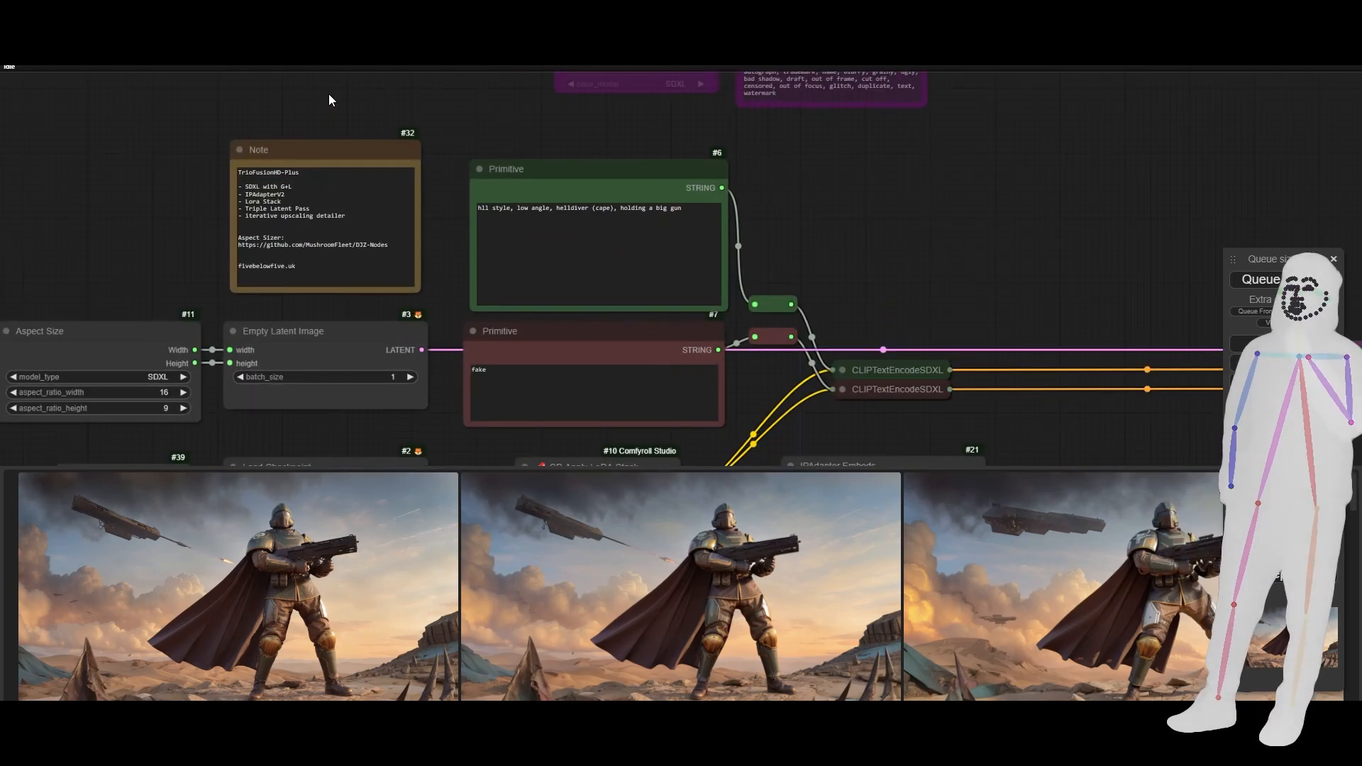
pyautogui.moveTo(867, 171); pyautogui.dragTo(391, 7)
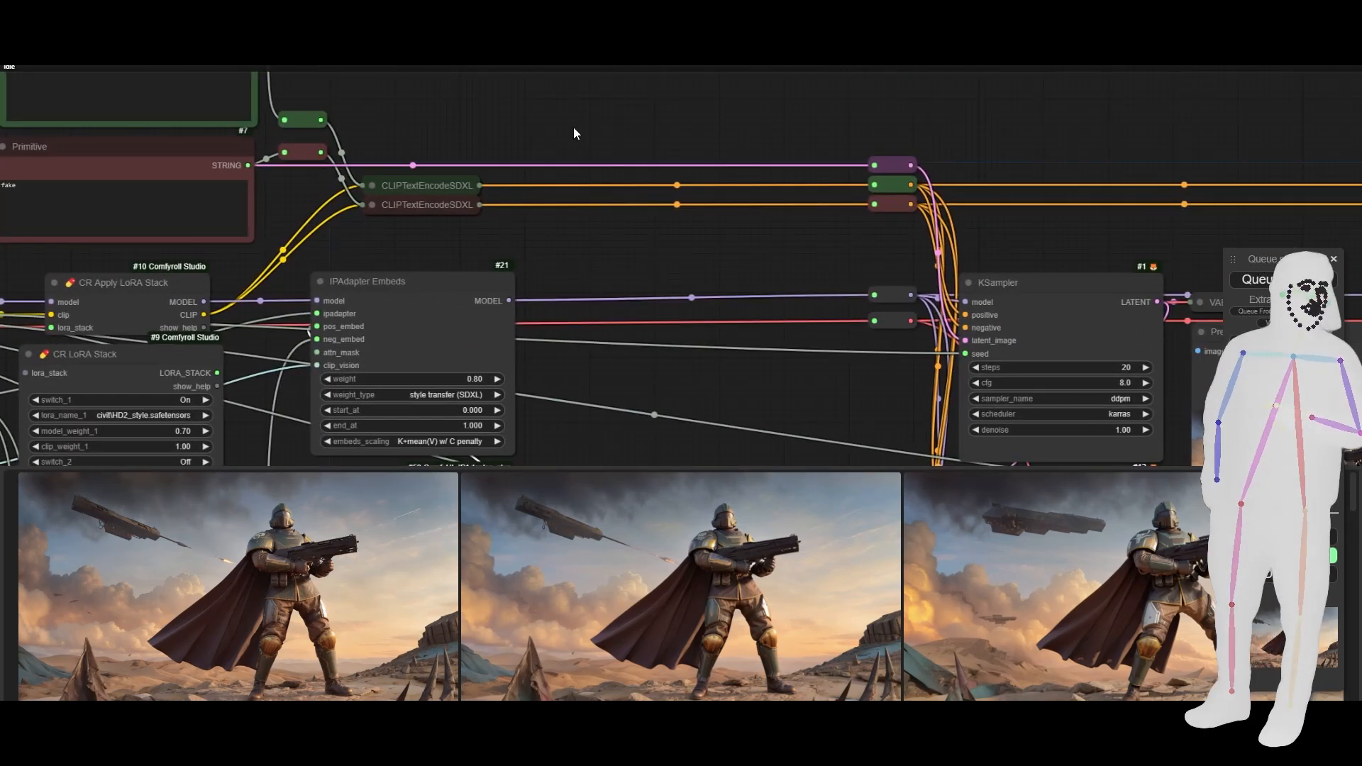
pyautogui.scroll(-8, 572, 135)
pyautogui.scroll(3, 484, 258)
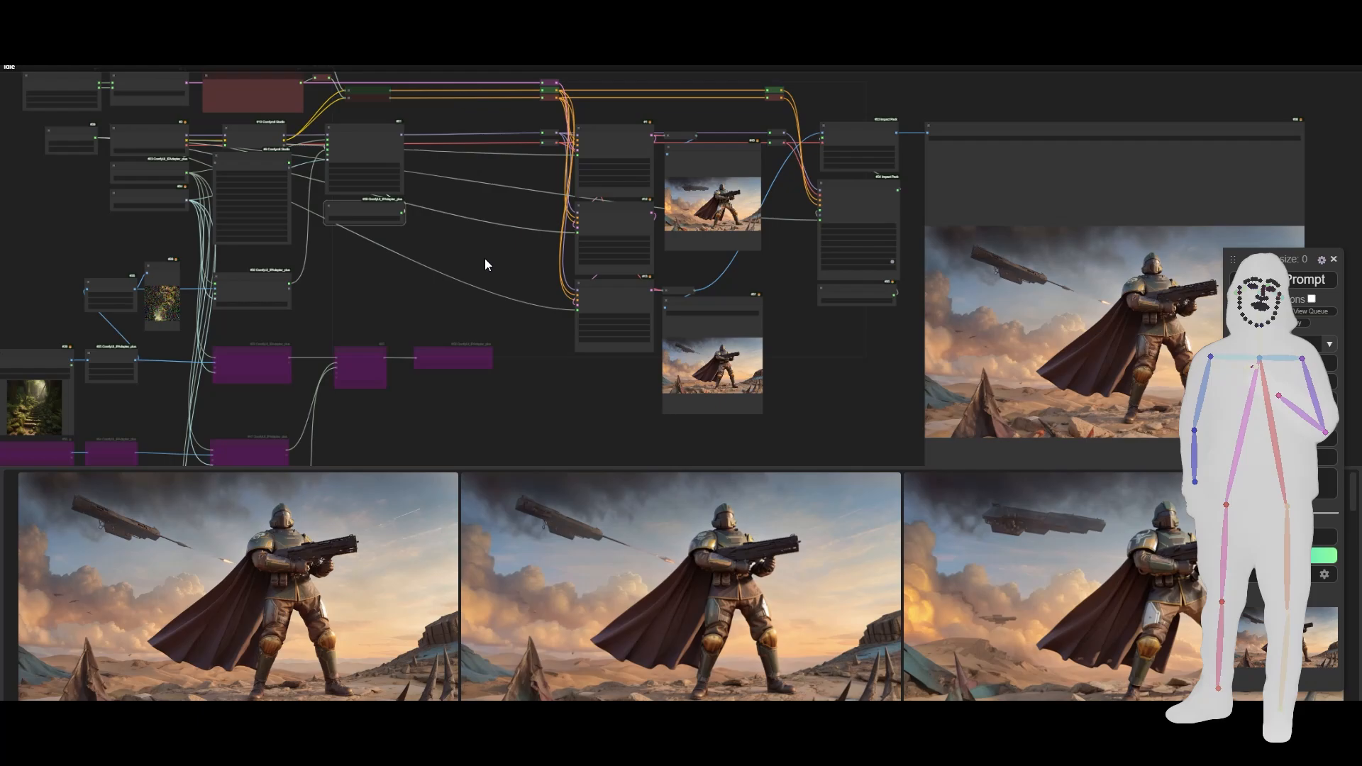
pyautogui.scroll(-5, 484, 258)
pyautogui.moveTo(470, 280); pyautogui.dragTo(538, 265)
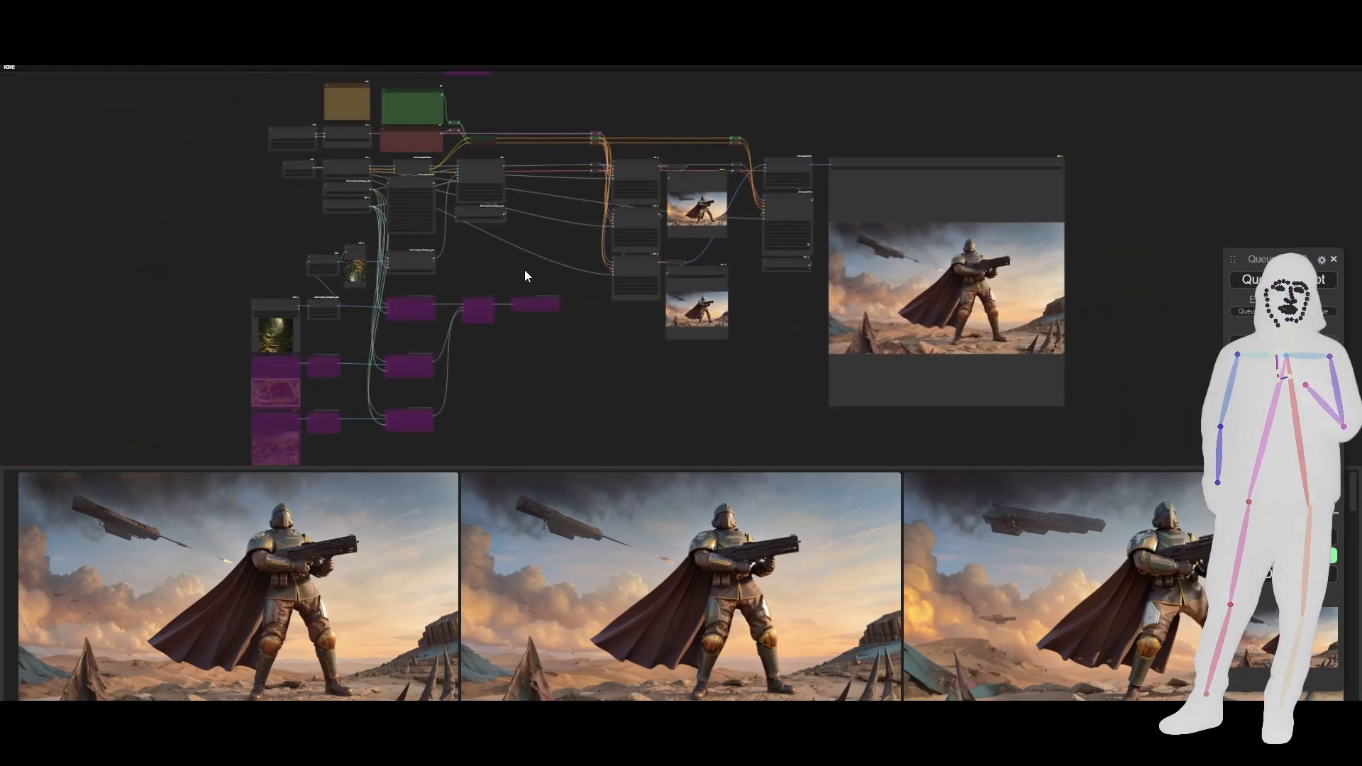
pyautogui.scroll(-2, 344, 368)
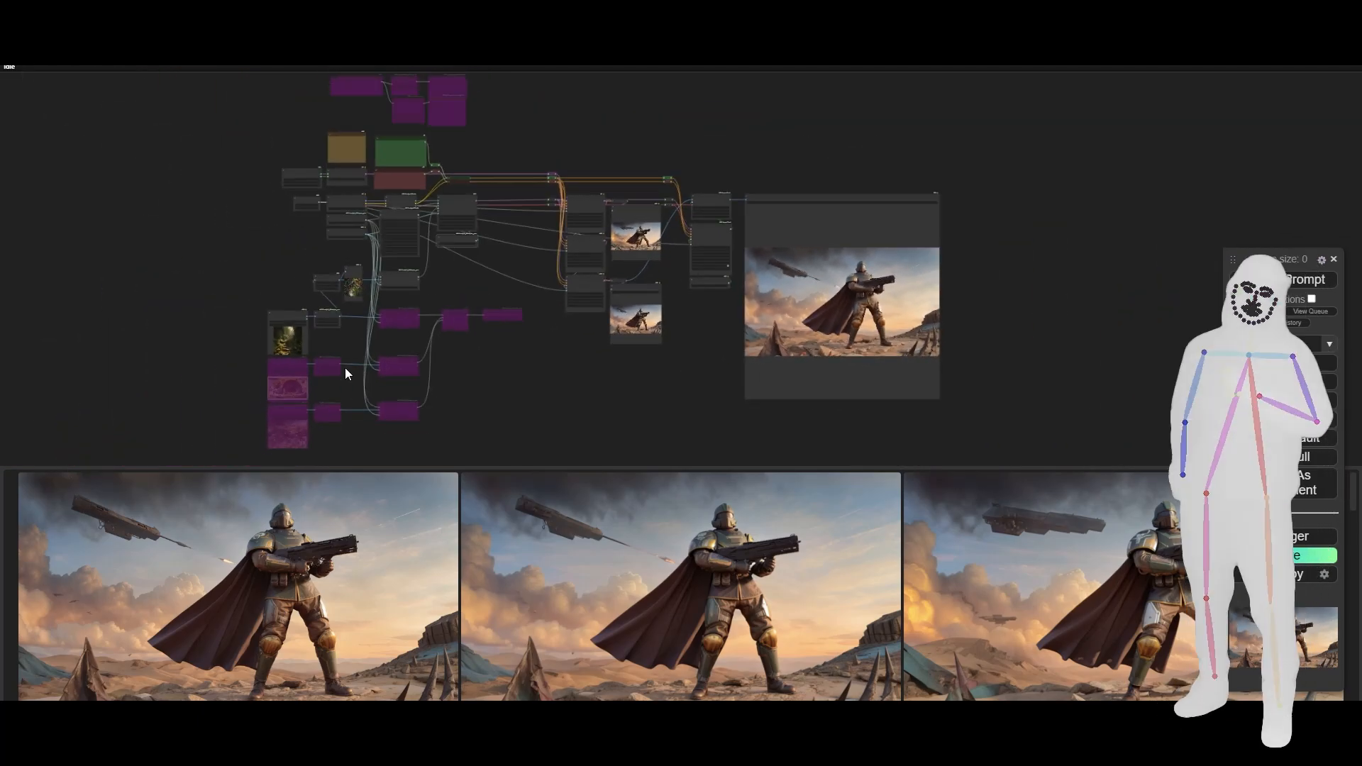
pyautogui.scroll(6, 345, 367)
pyautogui.scroll(-1, 363, 372)
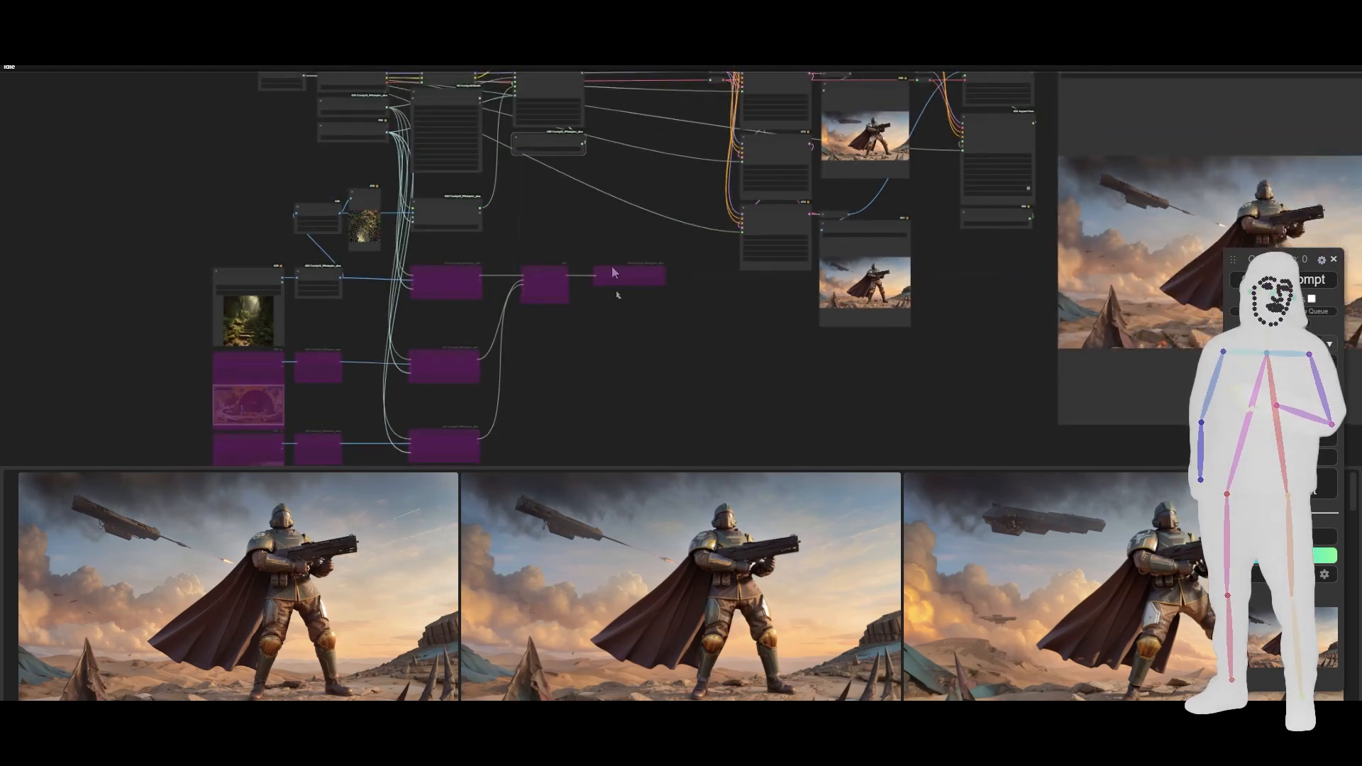
pyautogui.moveTo(606, 357); pyautogui.dragTo(632, 379)
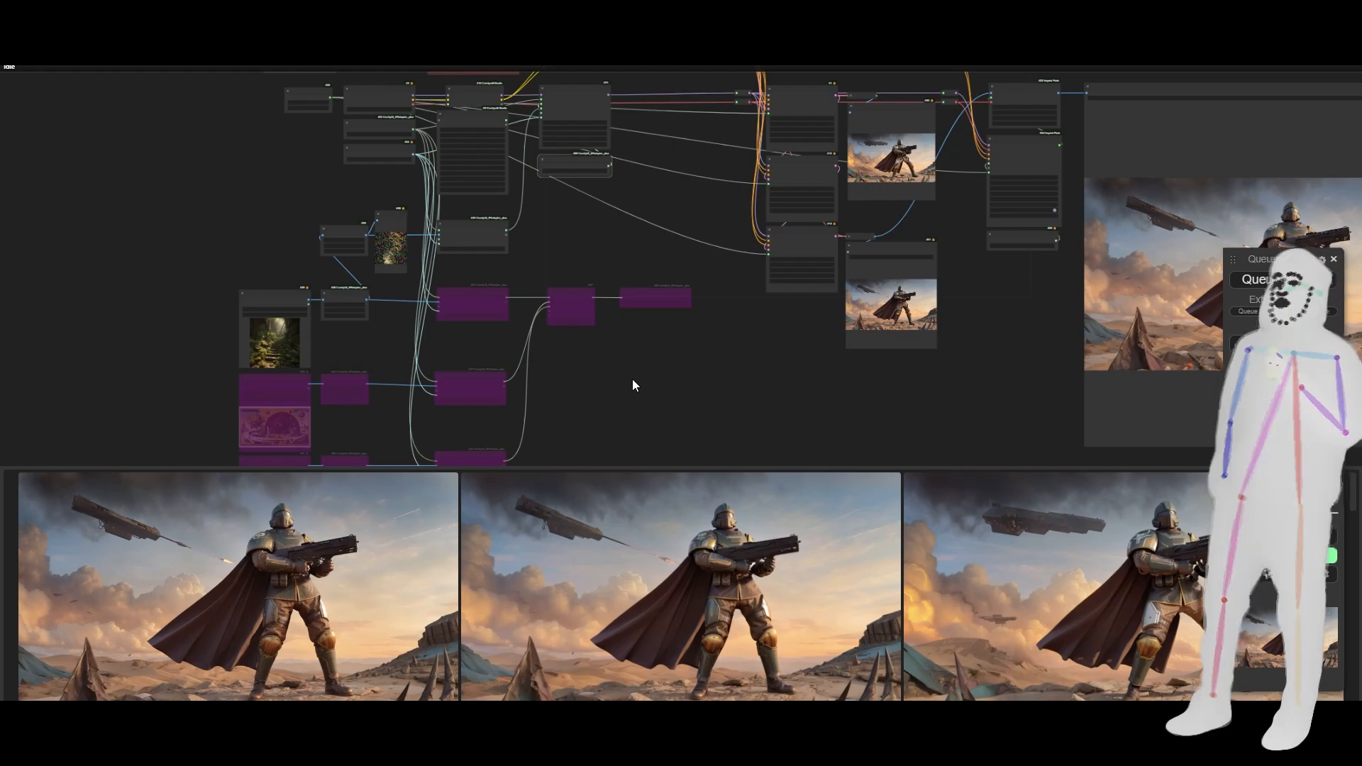
# - Check the file selected in IPAdapter Load Embeds and the weight type options of the IPAdapter Embeds node
pyautogui.scroll(6, 514, 132)
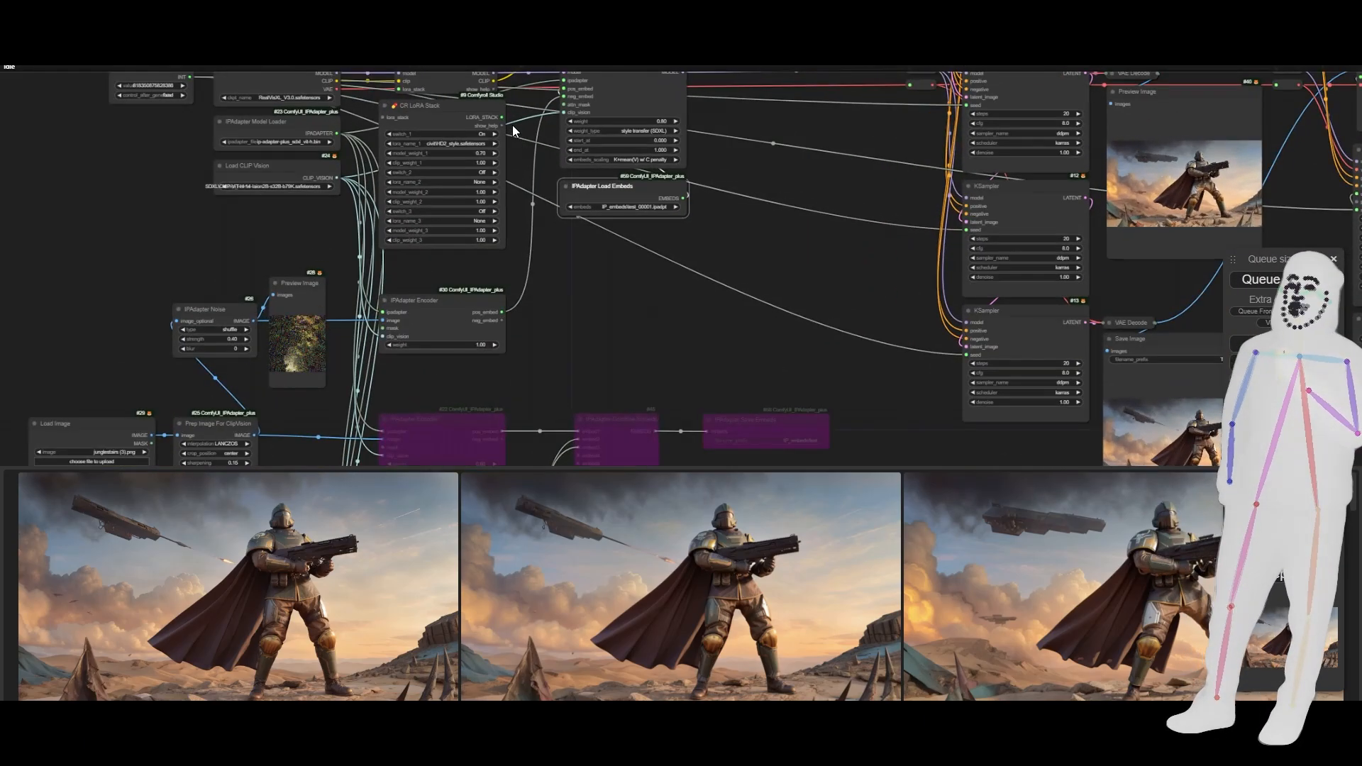
pyautogui.scroll(6, 514, 131)
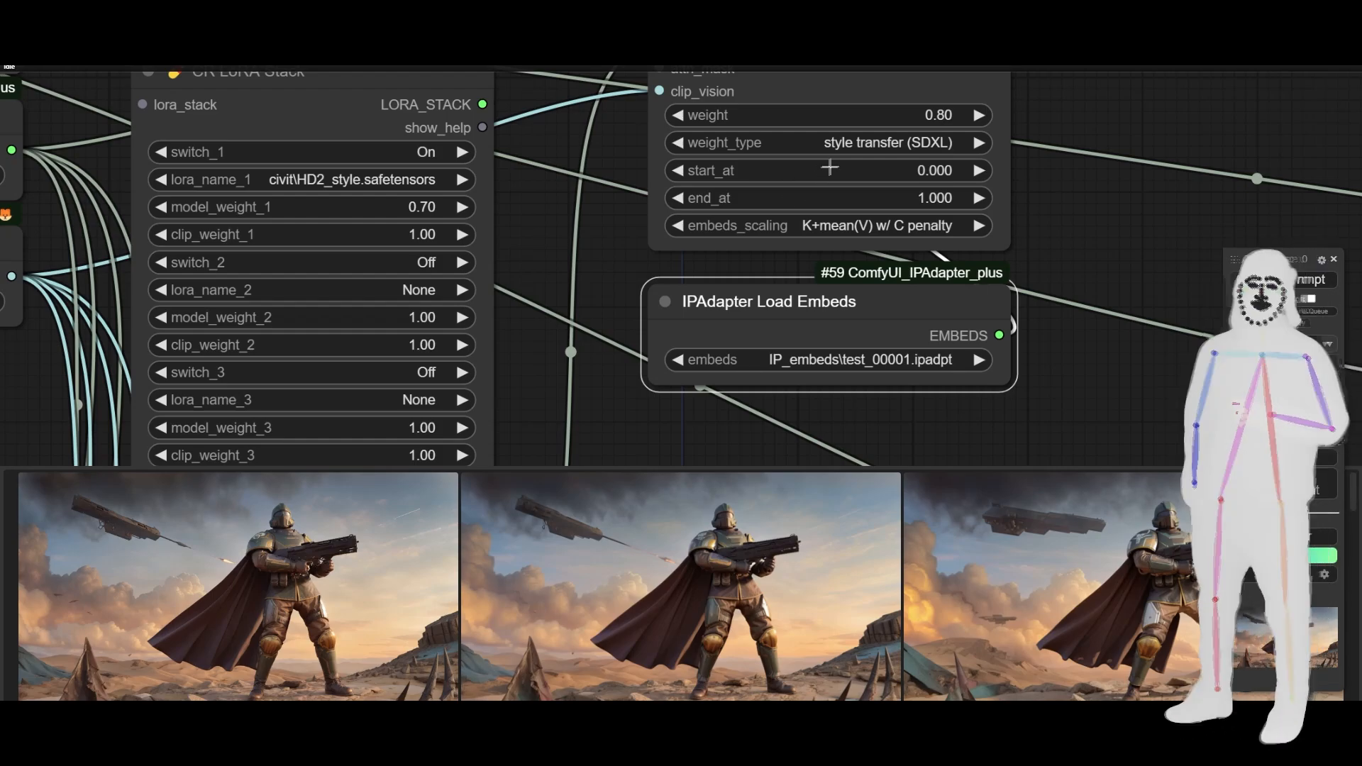
pyautogui.click(841, 146)
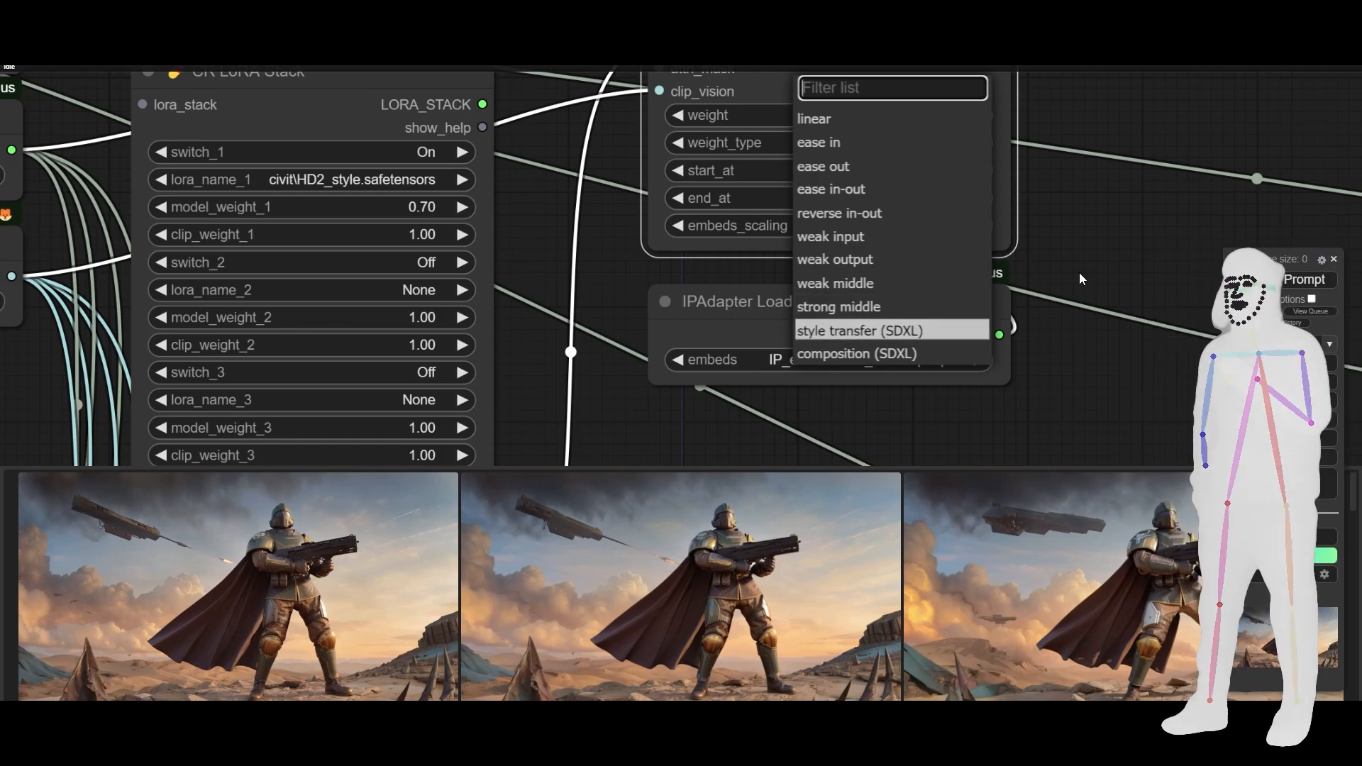
pyautogui.scroll(-5, 1079, 276)
pyautogui.scroll(-1, 1079, 273)
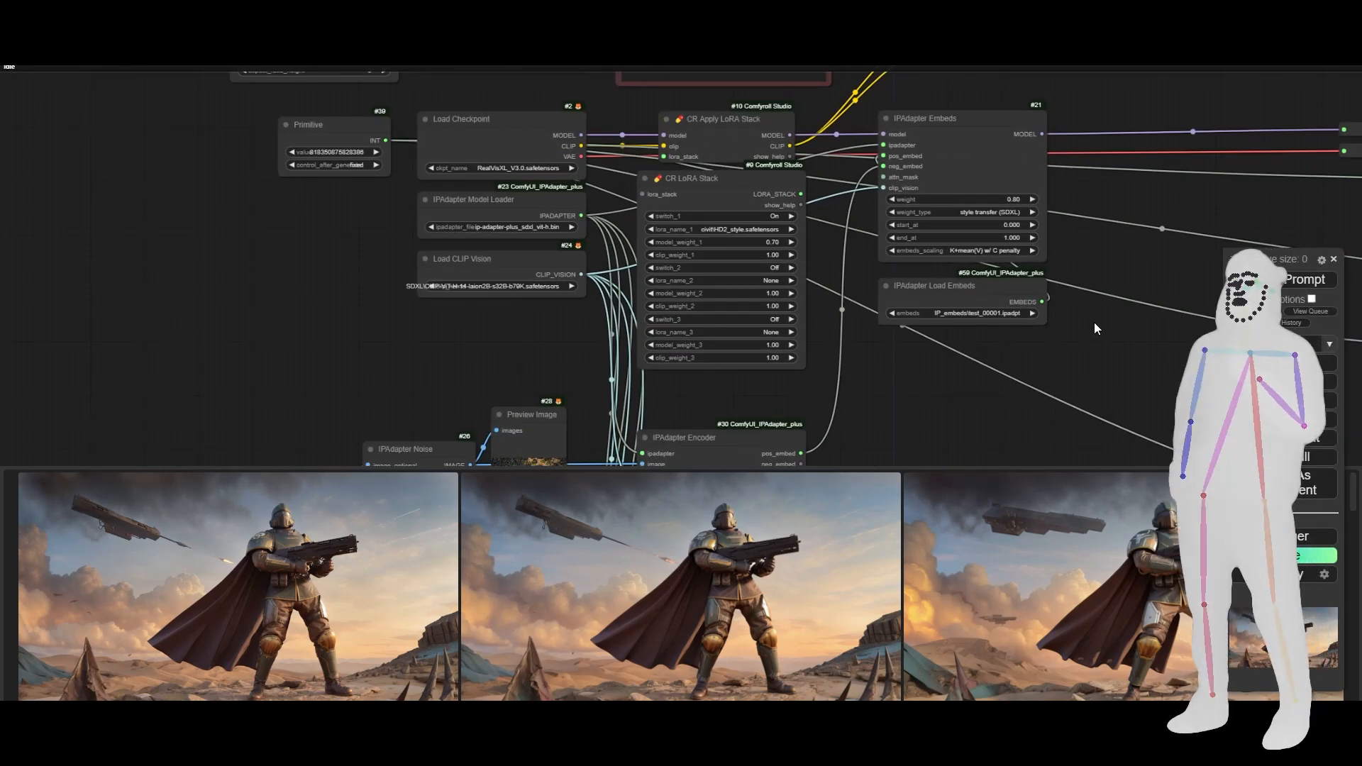
# - Hide the feed of generated images below the canvas so the whole workflow graph can be viewed
pyautogui.scroll(-3, 1094, 323)
pyautogui.moveTo(1094, 322); pyautogui.dragTo(601, 301)
pyautogui.scroll(-5, 510, 312)
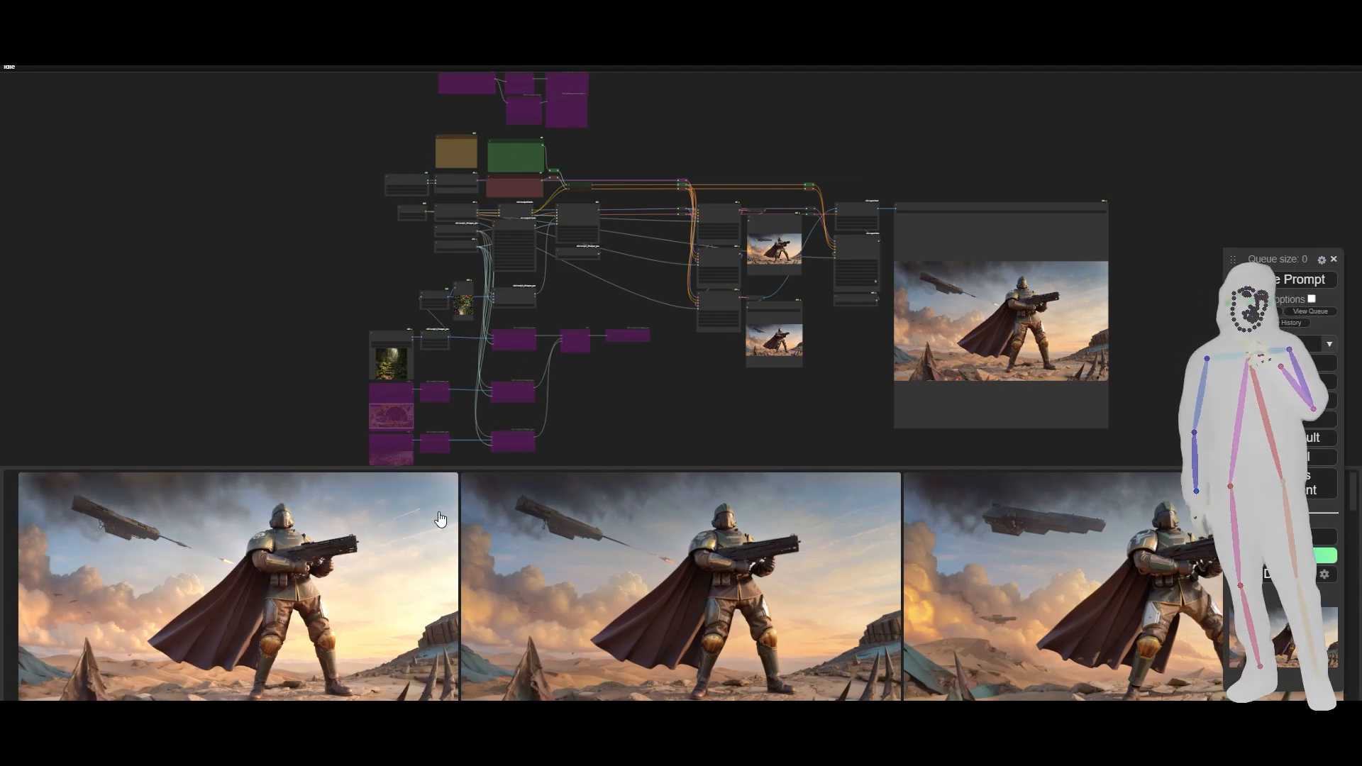
pyautogui.press('Escape')
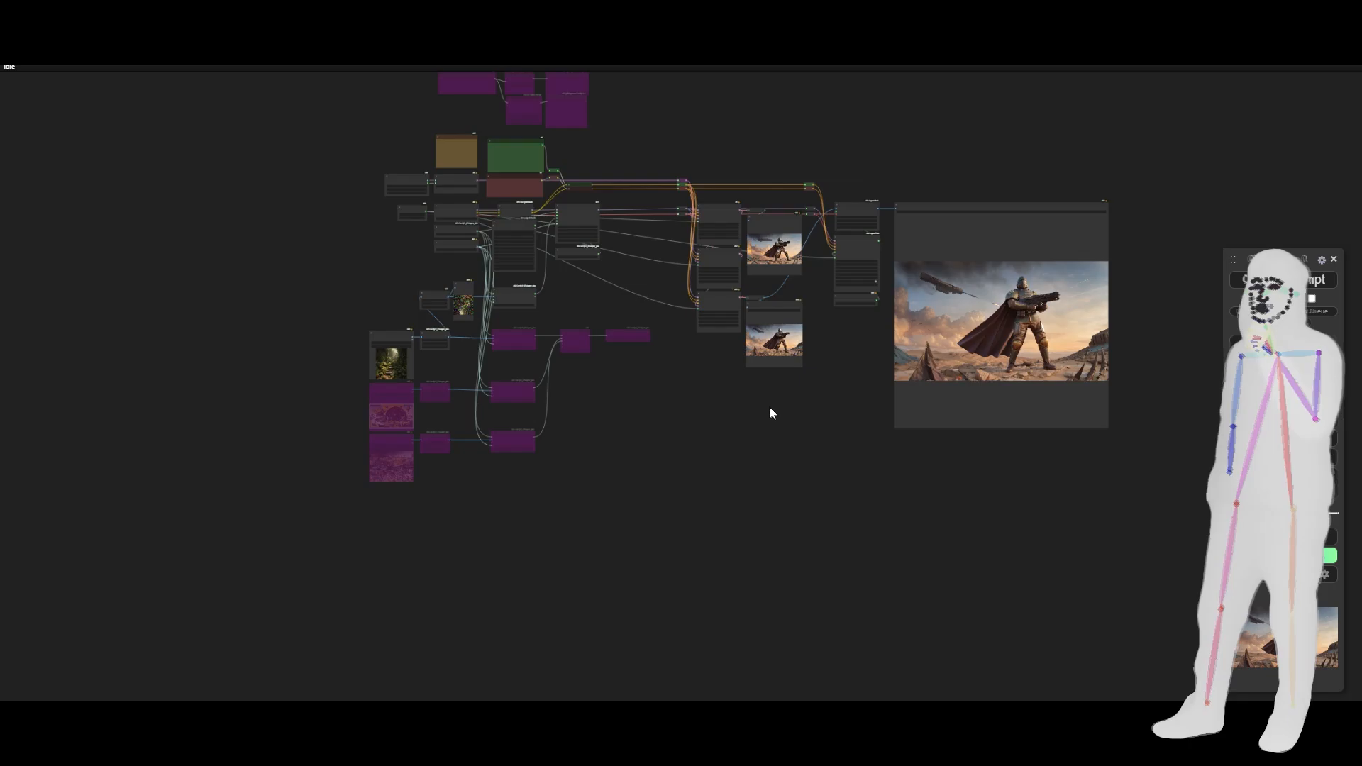
pyautogui.moveTo(769, 406); pyautogui.dragTo(723, 539)
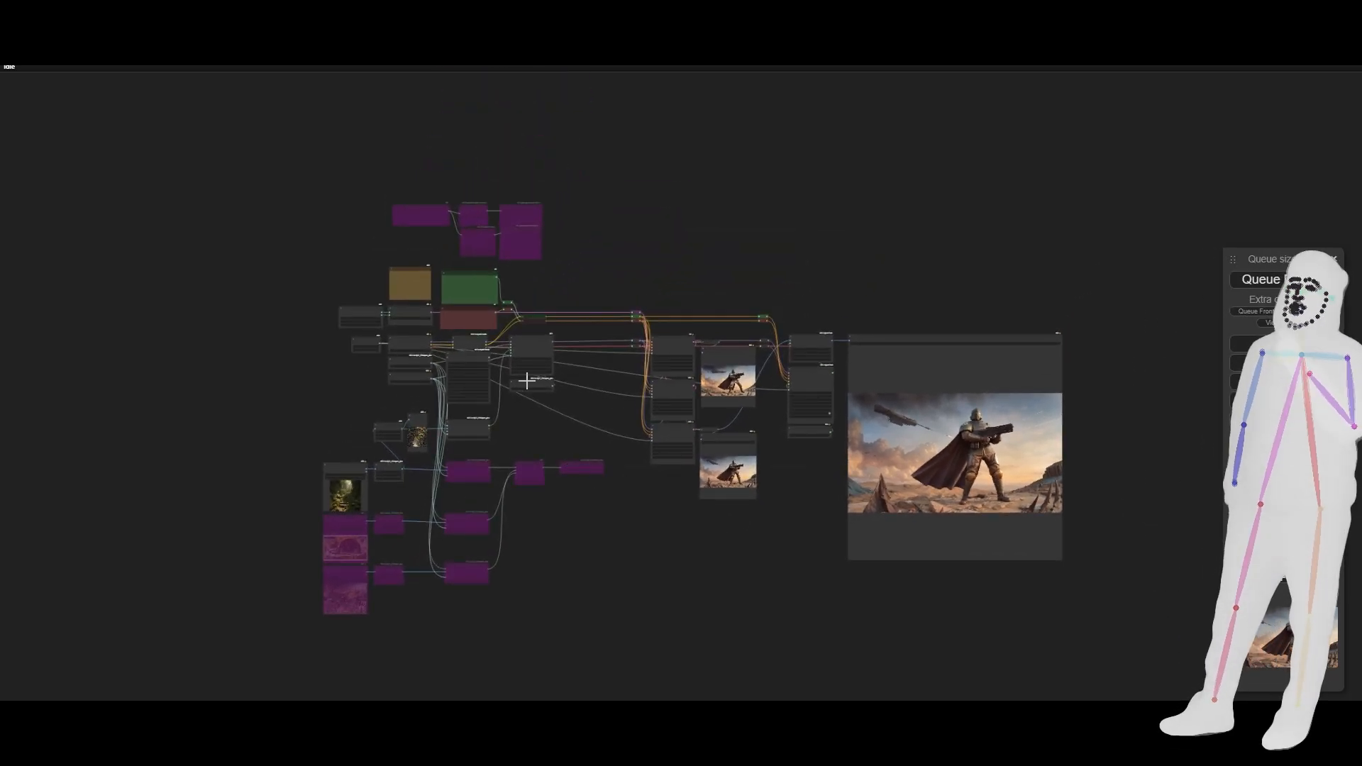
pyautogui.scroll(7, 503, 430)
pyautogui.scroll(3, 503, 424)
pyautogui.scroll(-10, 656, 423)
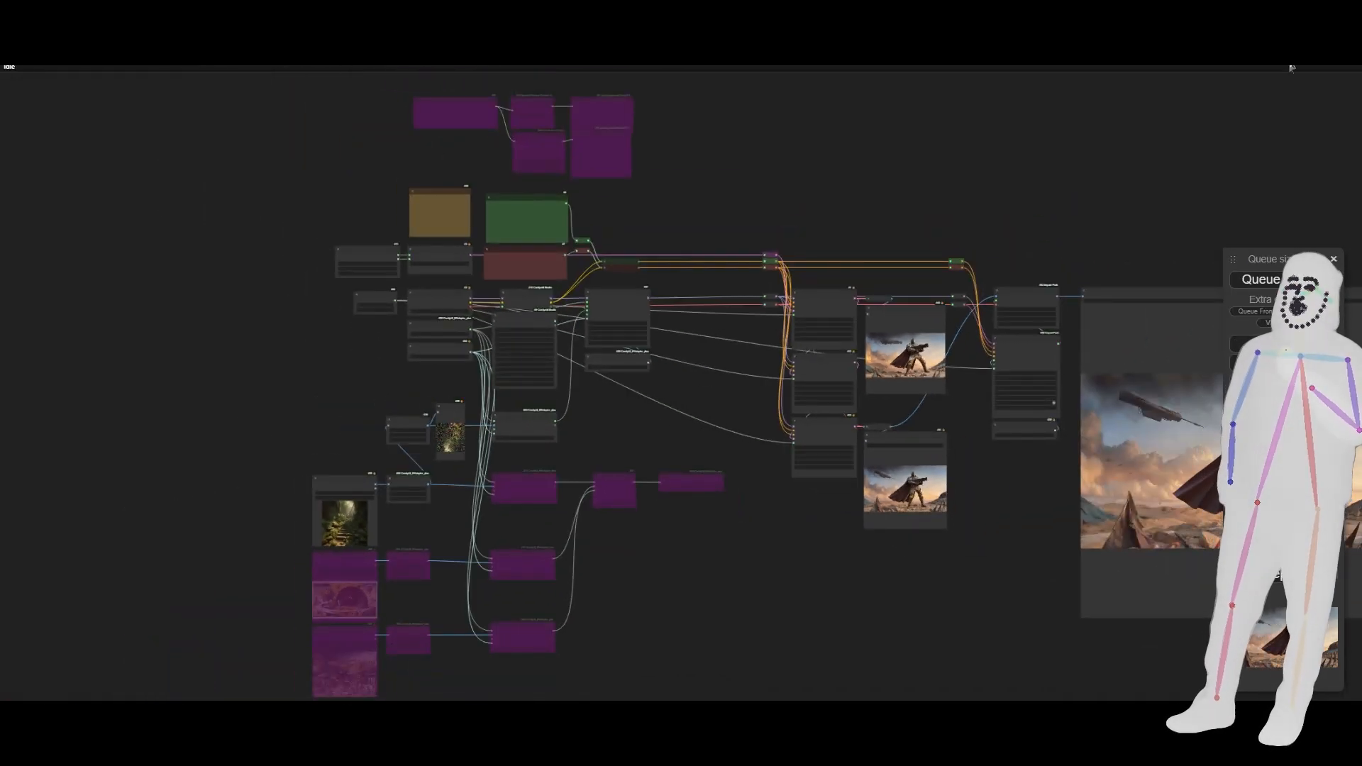
# - Leave full screen, switch to File Explorer and load TrioFusionTiledHD-Plus.json from the Trio-TripleLatent-Pack folder into the ComfyUI canvas
pyautogui.press('F11')
pyautogui.click(1216, 378)
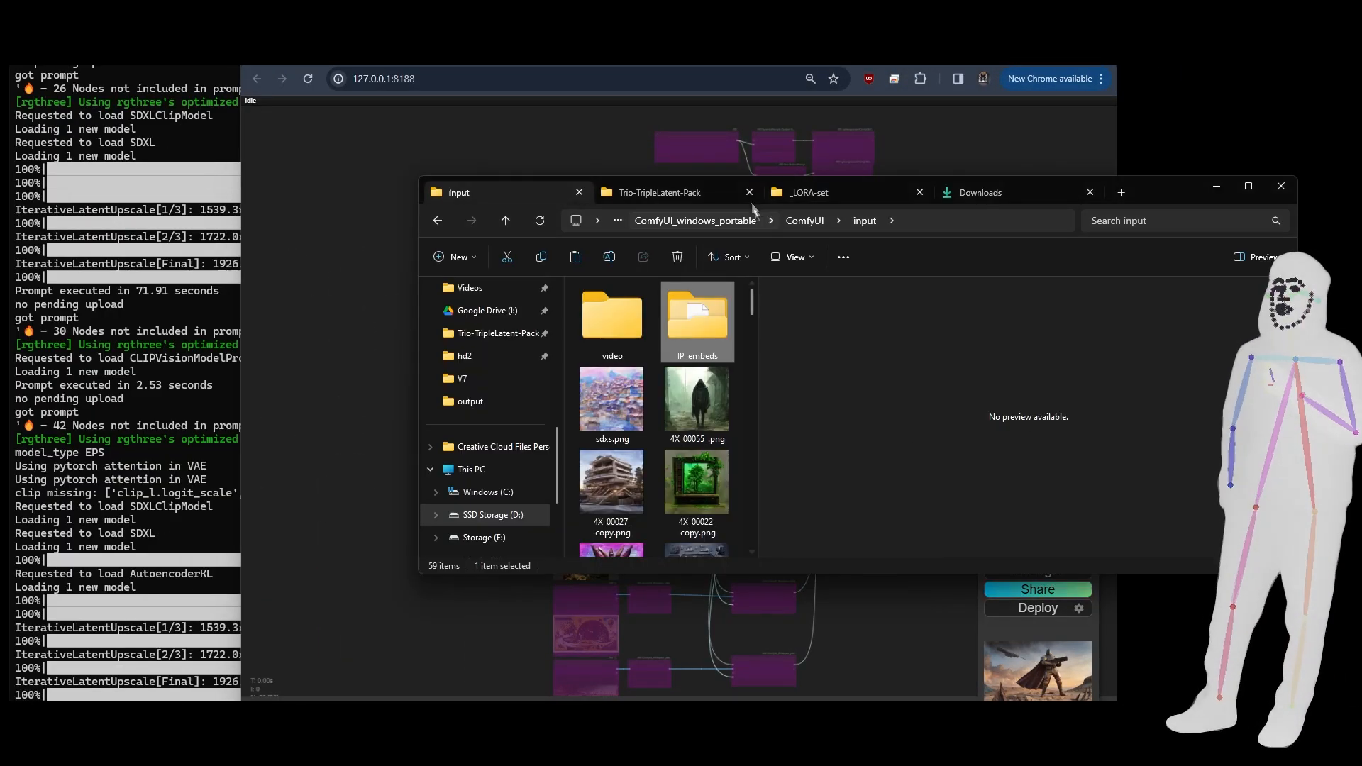
pyautogui.click(673, 191)
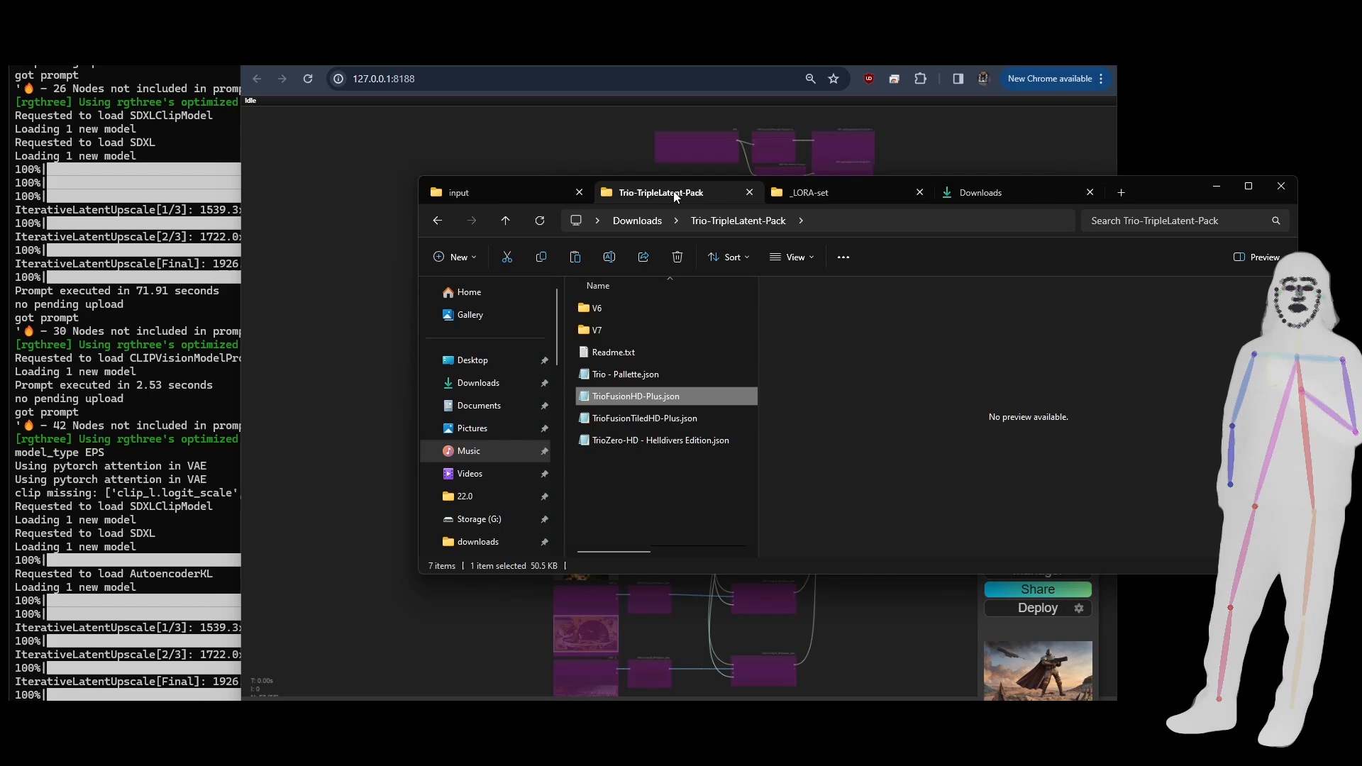
pyautogui.click(616, 417)
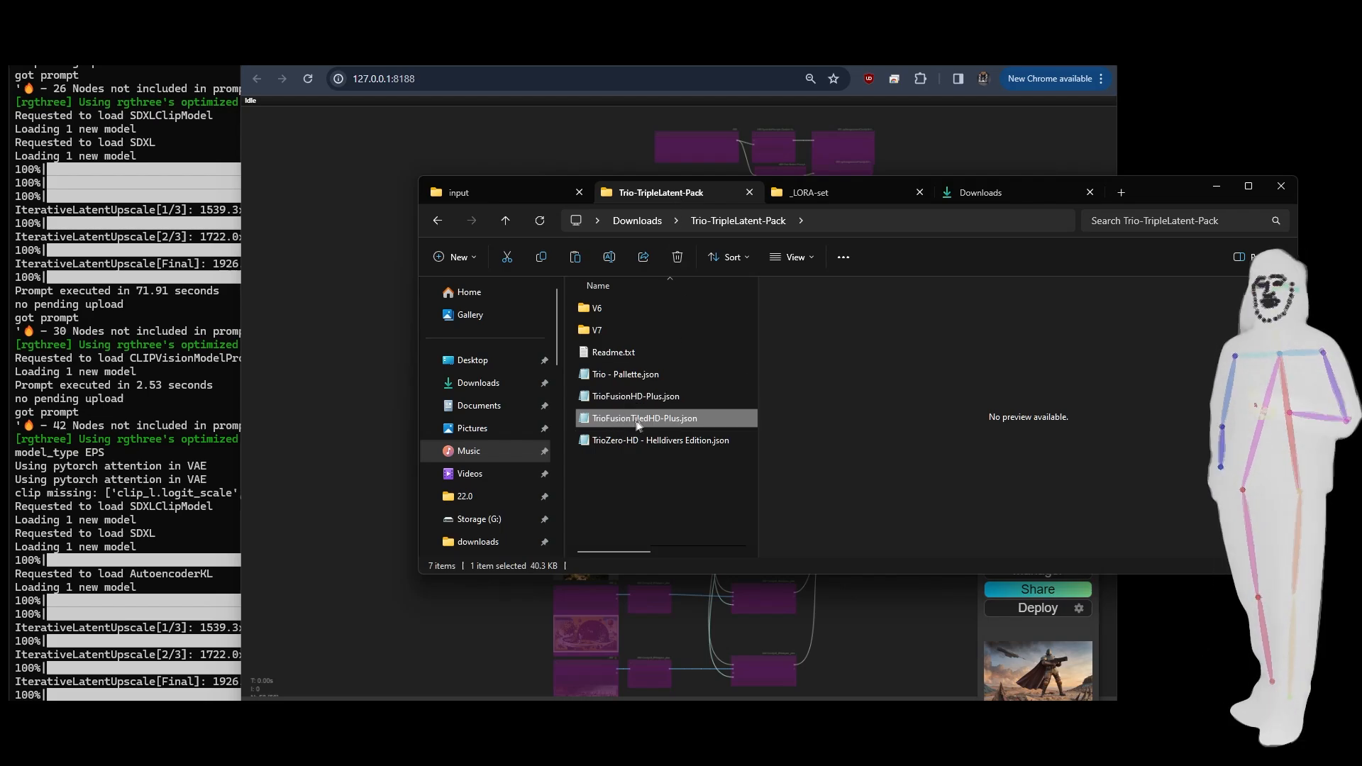
pyautogui.moveTo(628, 416); pyautogui.dragTo(322, 364)
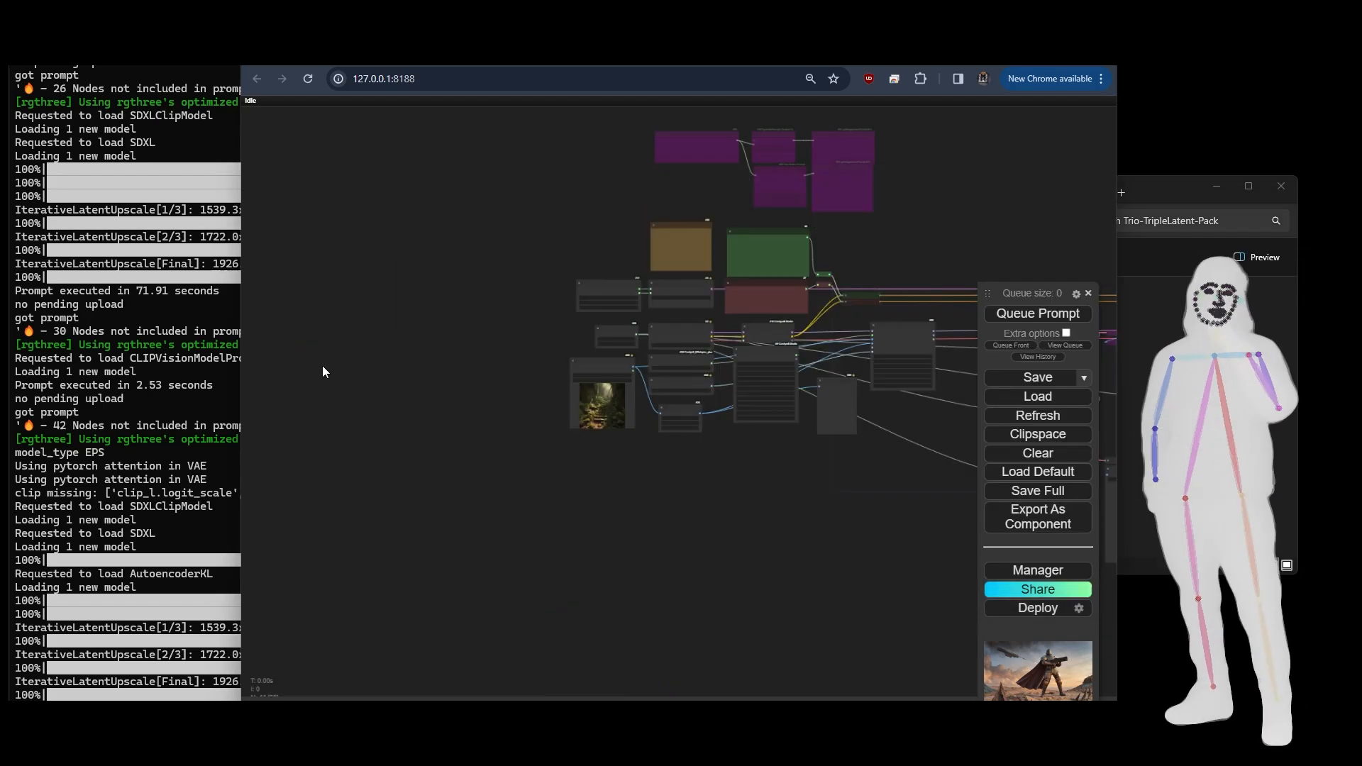
# - Examine the IPAdapter Tiled node's inputs and settings and its place in the tiled workflow
pyautogui.moveTo(738, 488); pyautogui.dragTo(437, 521)
pyautogui.scroll(5, 487, 359)
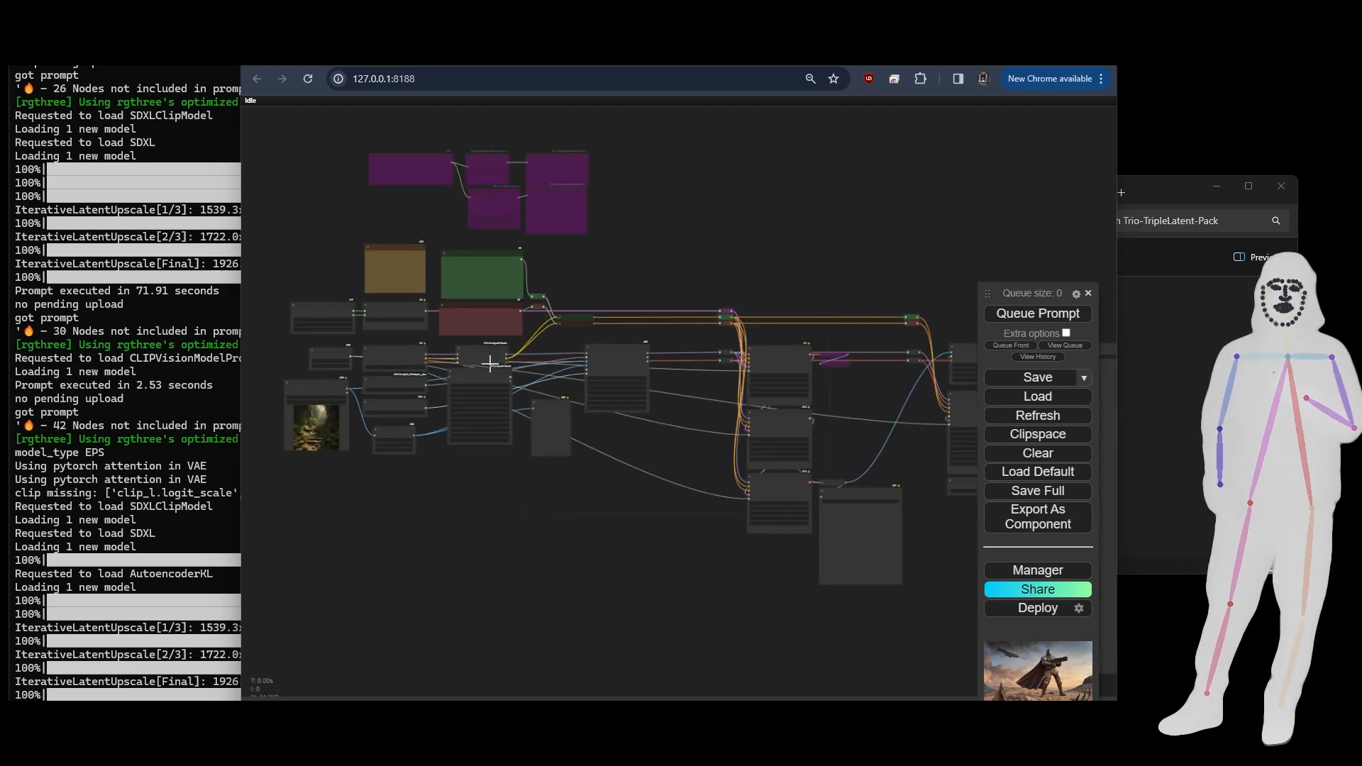
pyautogui.scroll(5, 648, 379)
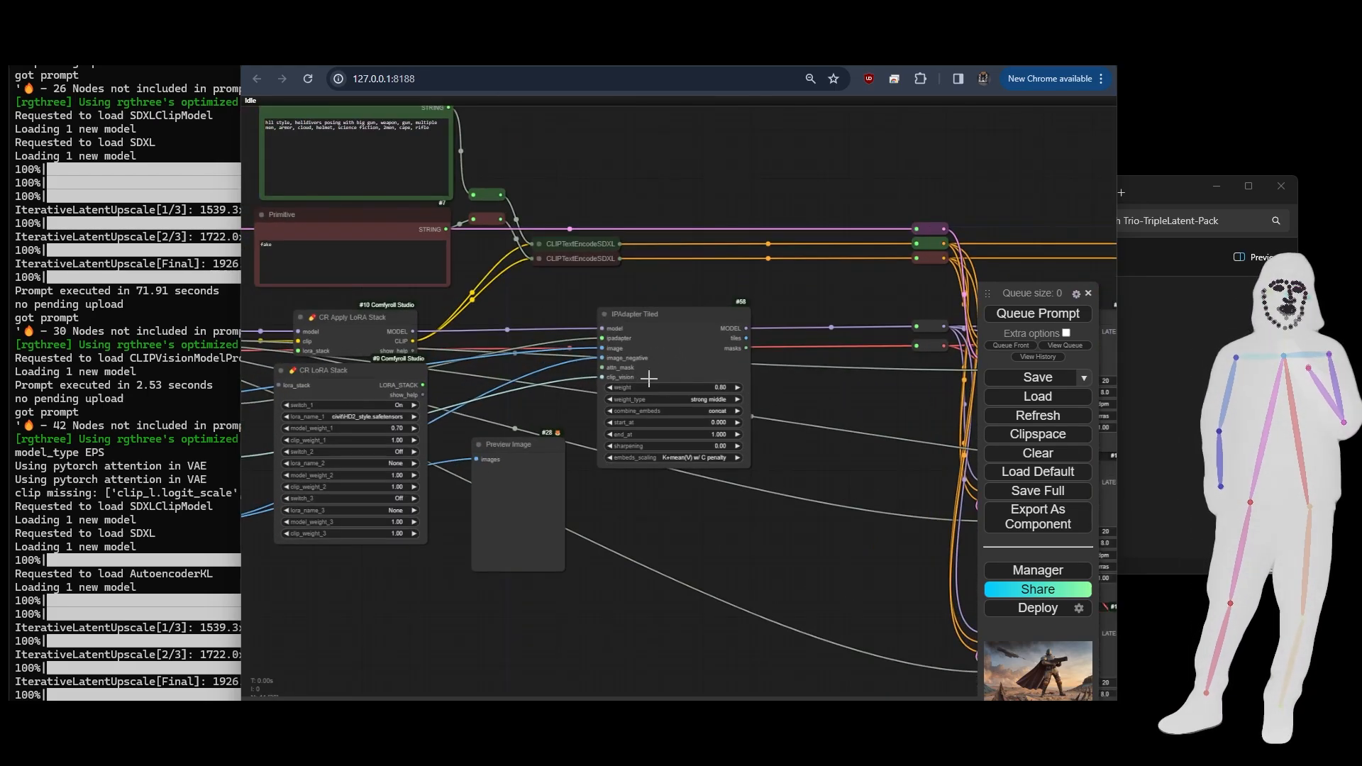
pyautogui.scroll(-5, 648, 378)
pyautogui.scroll(5, 649, 378)
pyautogui.scroll(4, 648, 379)
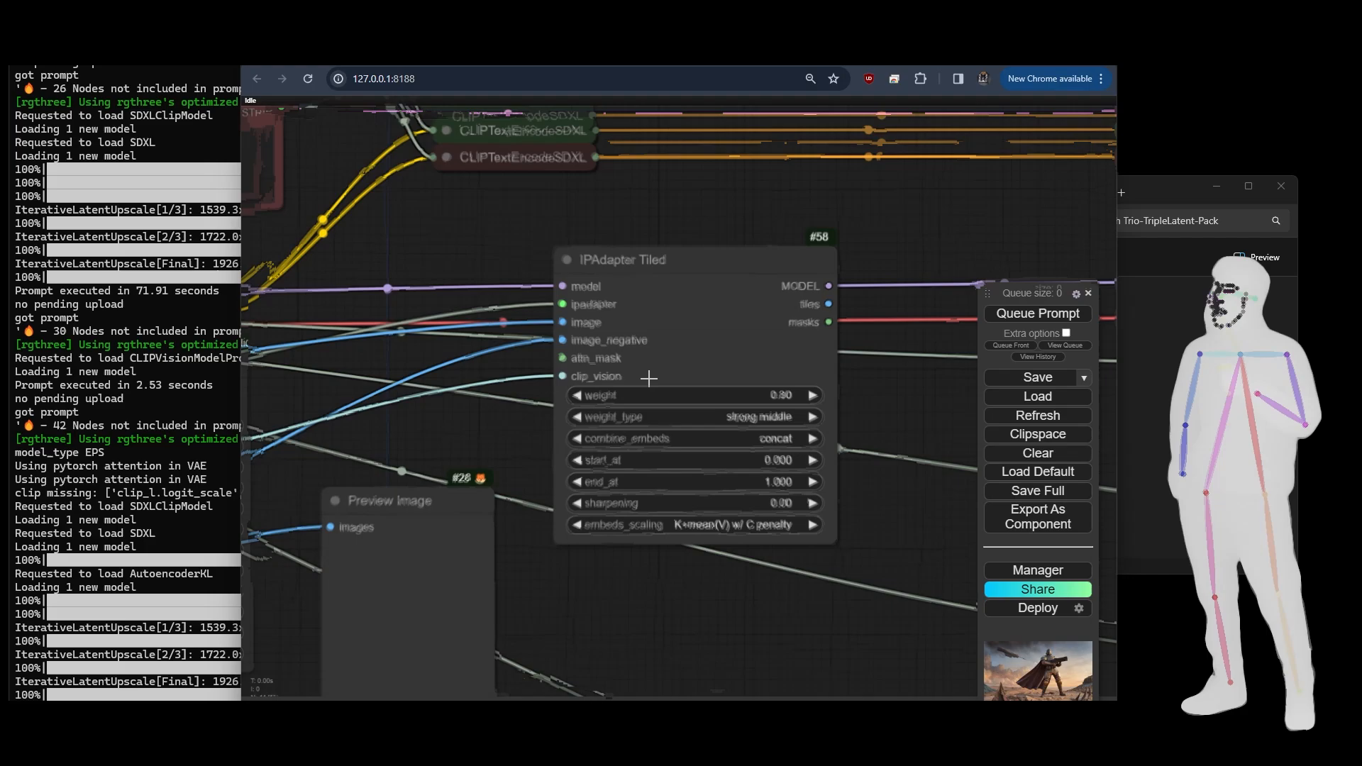
pyautogui.scroll(-10, 655, 309)
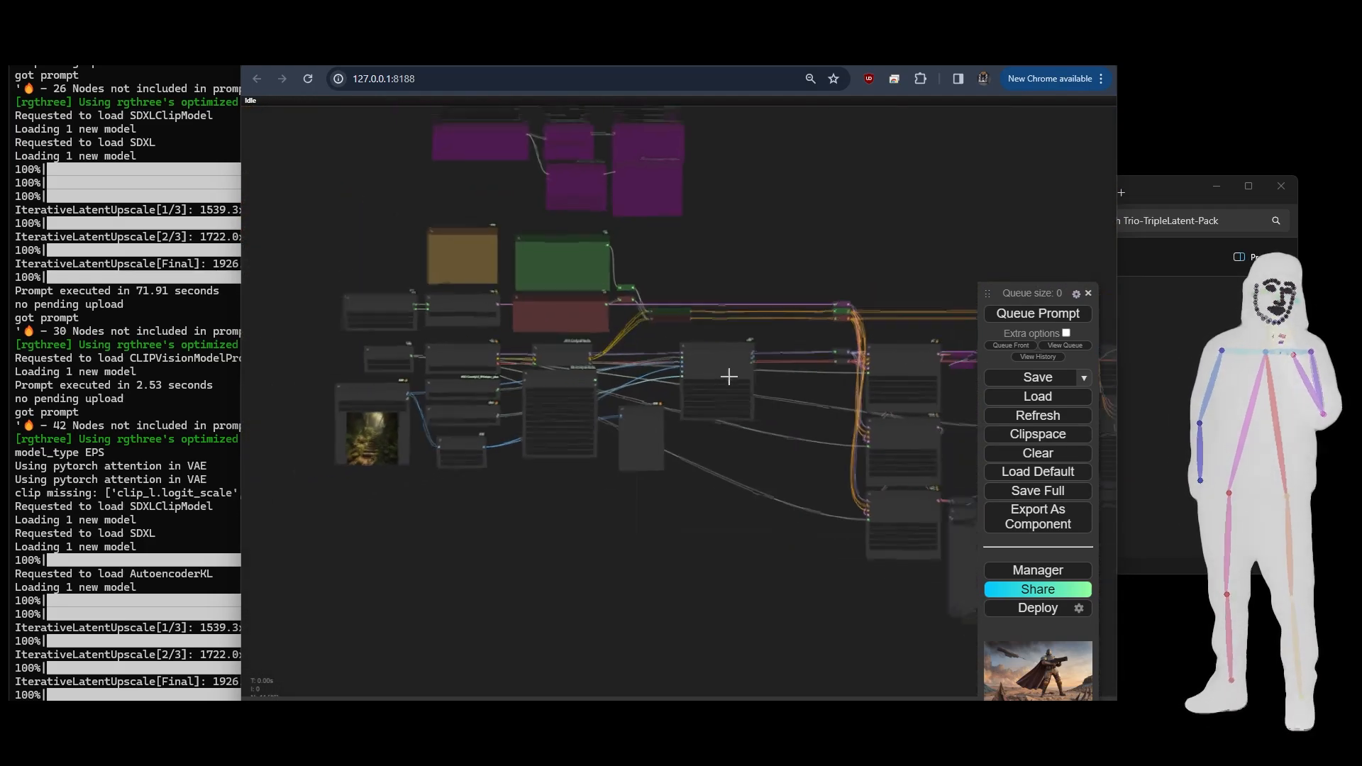
pyautogui.moveTo(779, 467); pyautogui.dragTo(750, 475)
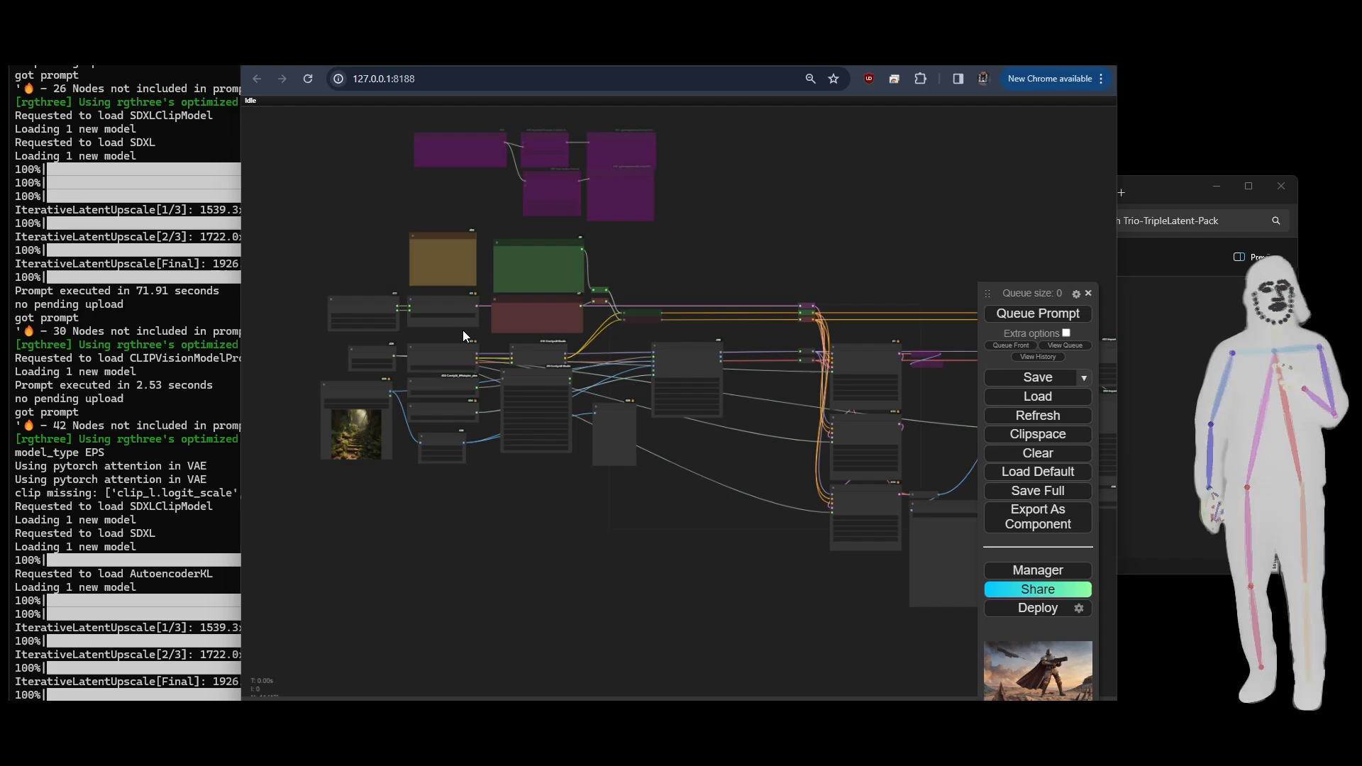
# - Go over the Aspect Size node and the positive and negative prompt nodes of the tiled workflow
pyautogui.scroll(5, 459, 335)
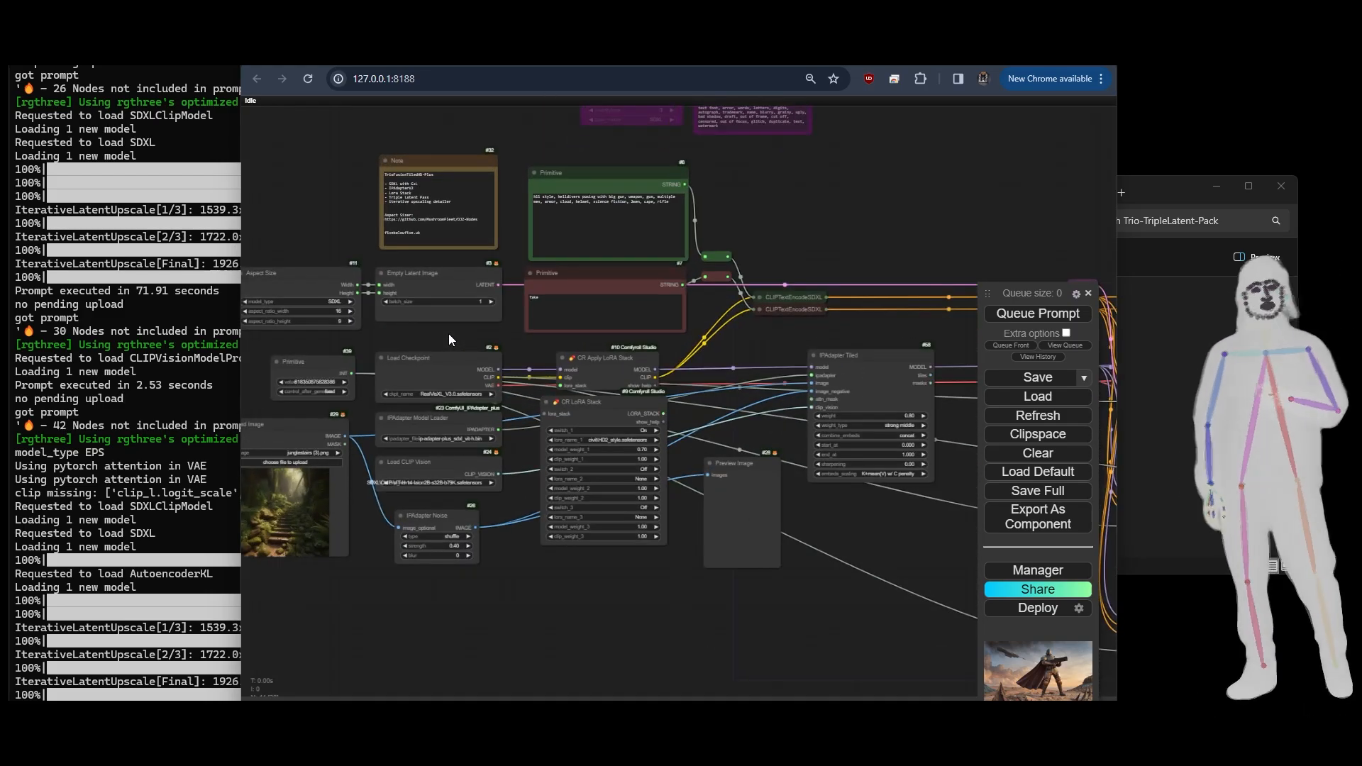
pyautogui.moveTo(426, 336); pyautogui.dragTo(583, 322)
pyautogui.click(433, 254)
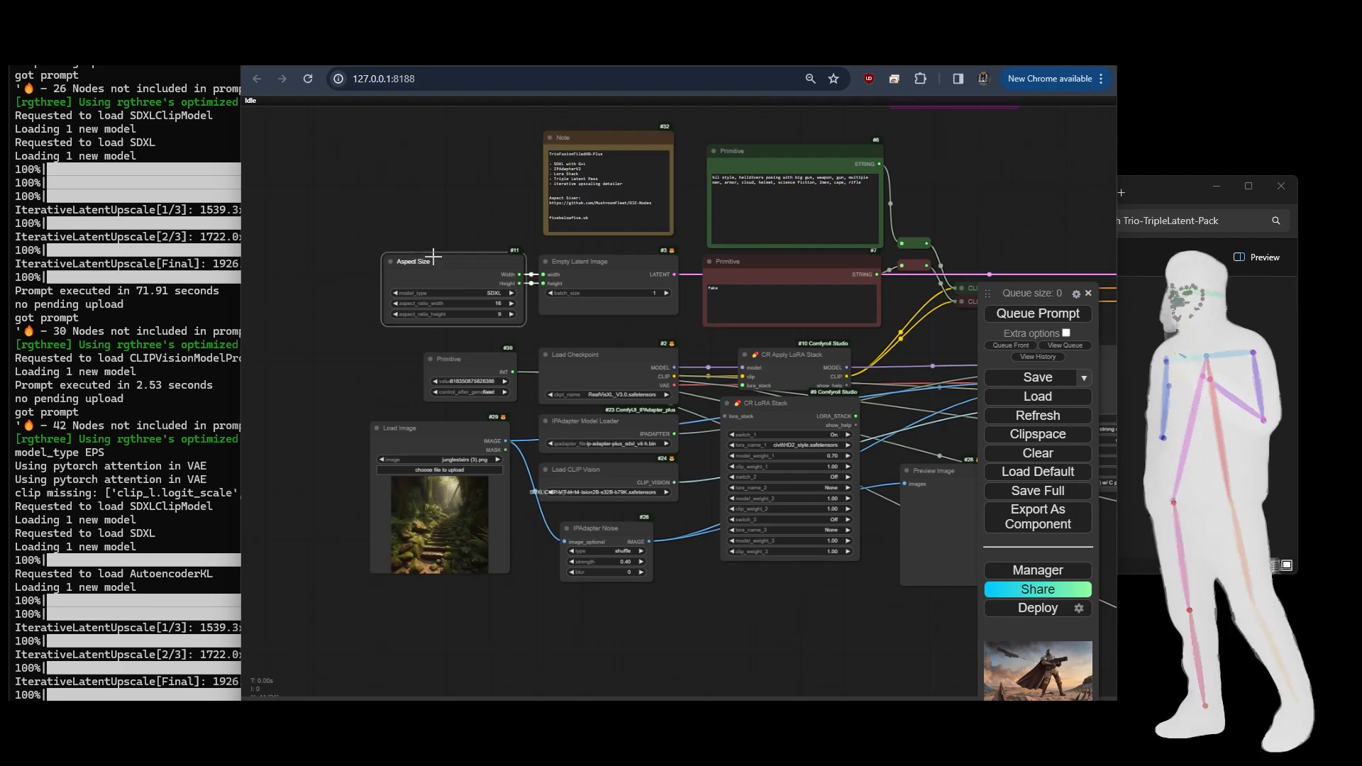
pyautogui.click(724, 219)
pyautogui.click(741, 295)
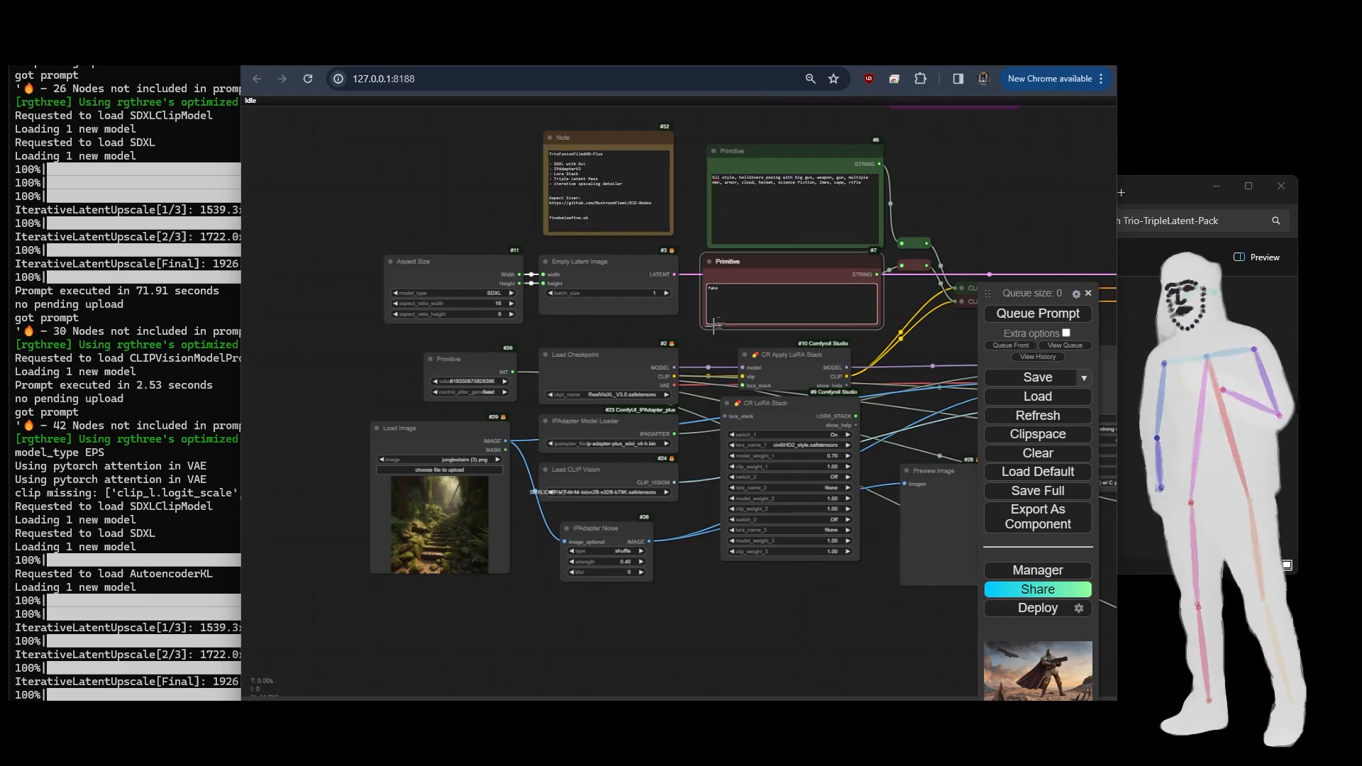
# - Go over the LoRA stack, the checkpoint, IPAdapter and CLIP Vision loaders, and the Load Image and IPAdapter Noise nodes
pyautogui.click(819, 418)
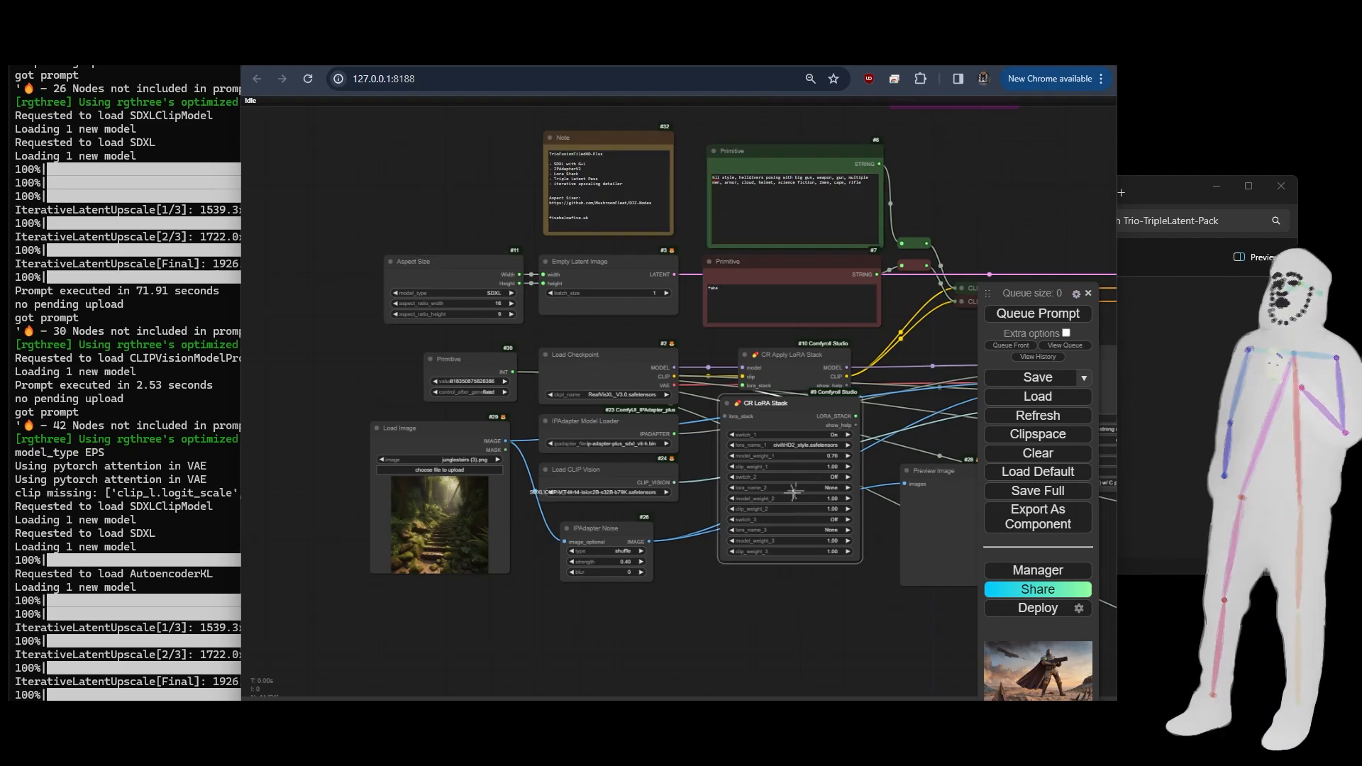
pyautogui.click(596, 364)
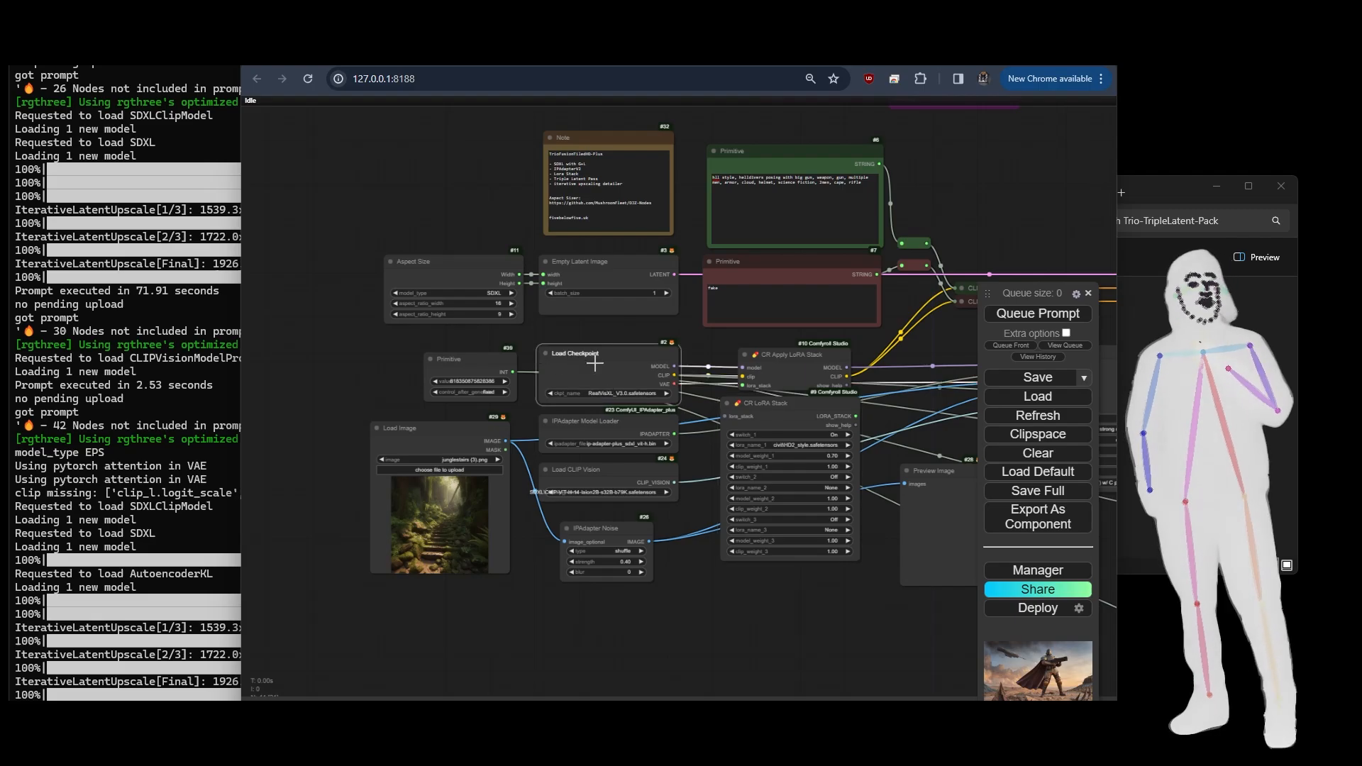
pyautogui.click(577, 426)
pyautogui.click(592, 481)
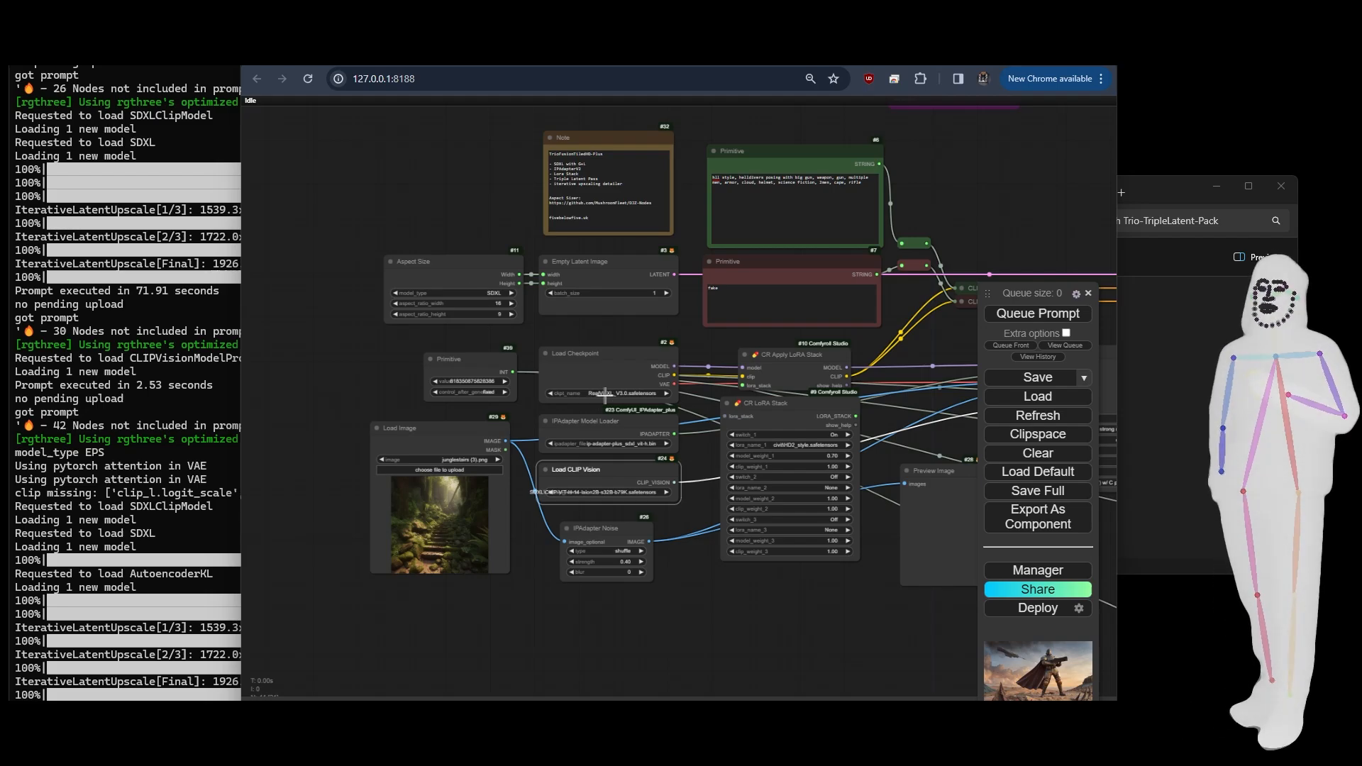
pyautogui.click(807, 417)
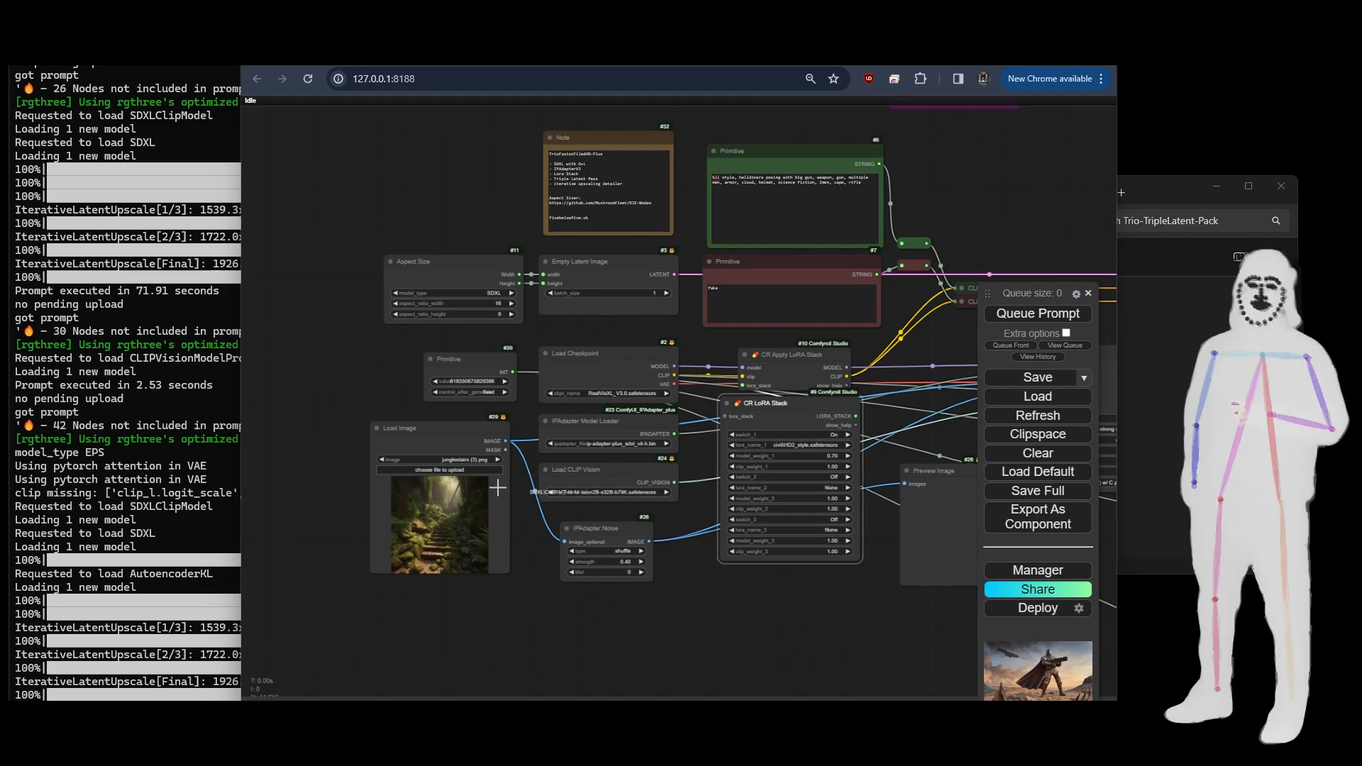
pyautogui.click(408, 443)
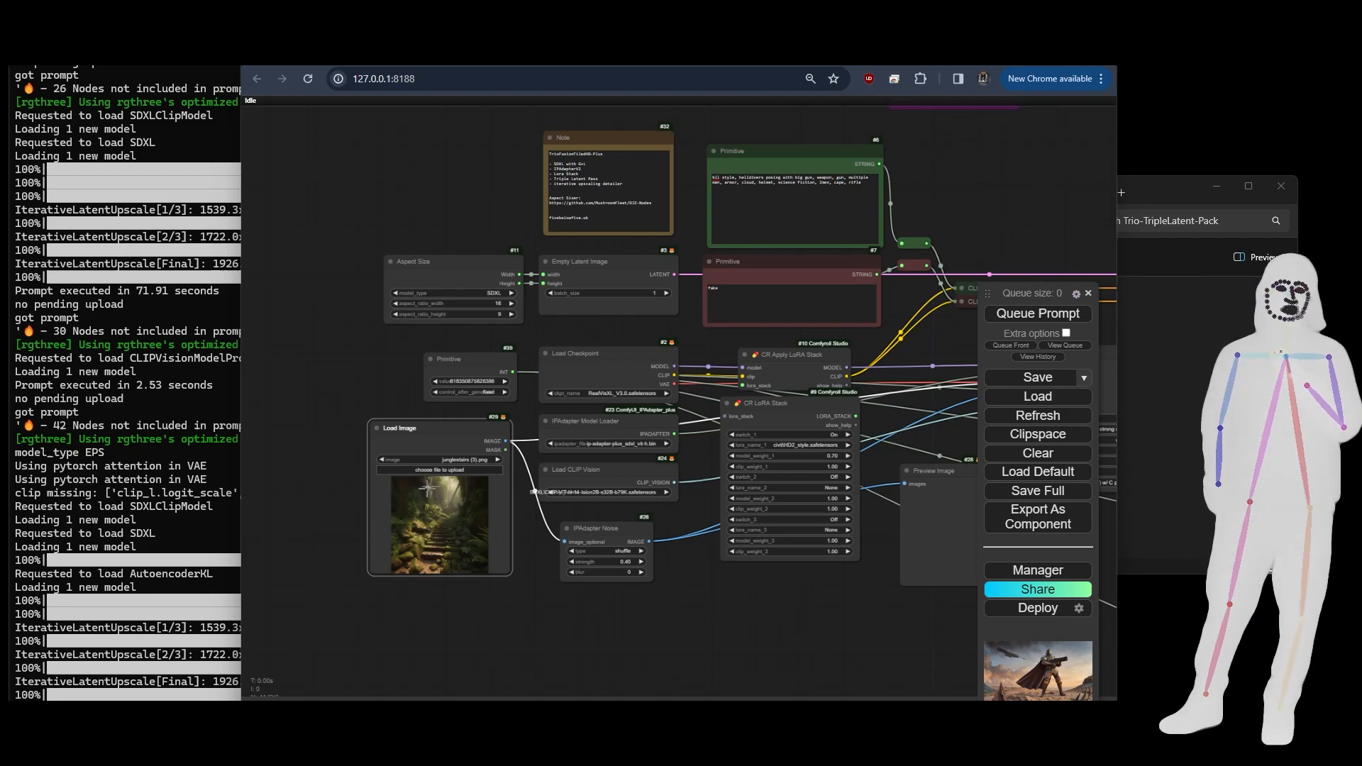
pyautogui.click(603, 528)
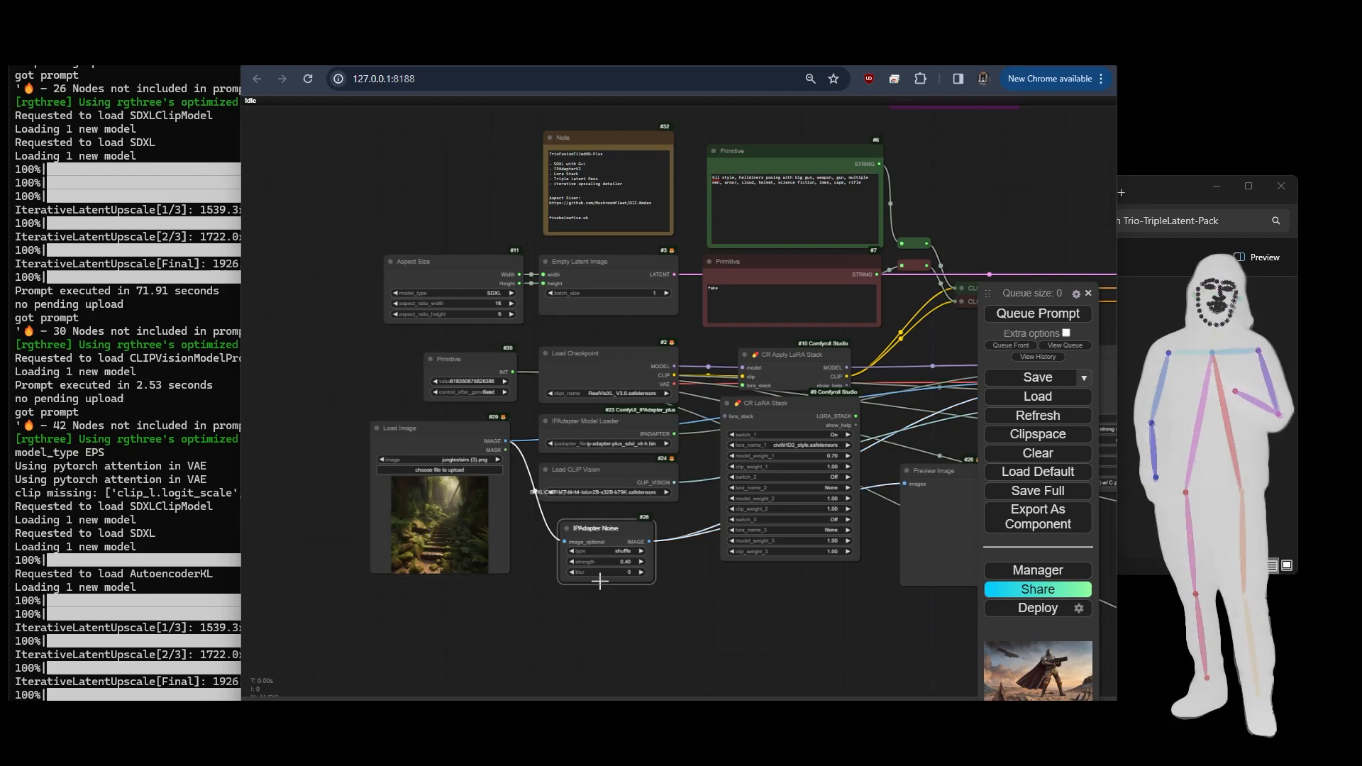
# - Go over the Preview Image node for the IPAdapter noise, the workflow note and the positive and negative prompt nodes
pyautogui.moveTo(707, 592); pyautogui.dragTo(554, 627)
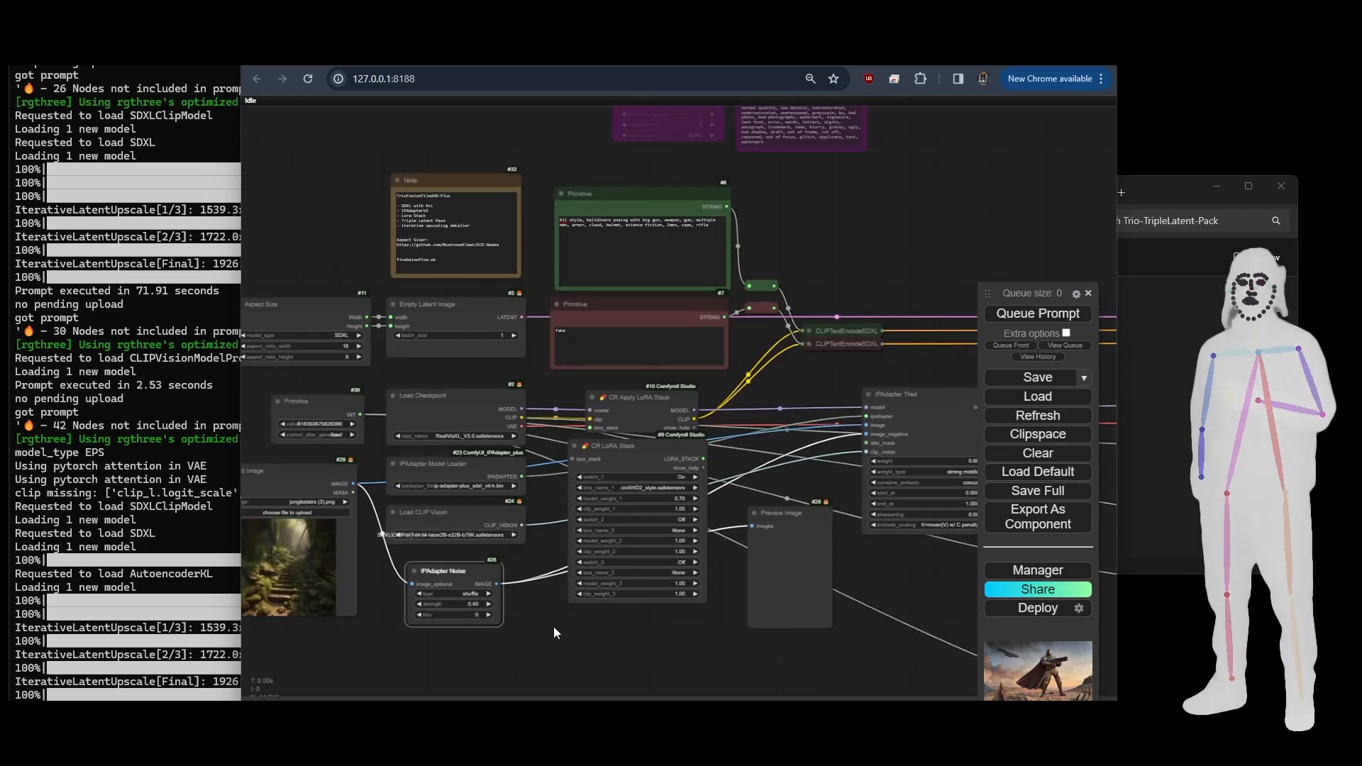
pyautogui.click(784, 517)
pyautogui.moveTo(784, 517); pyautogui.dragTo(784, 519)
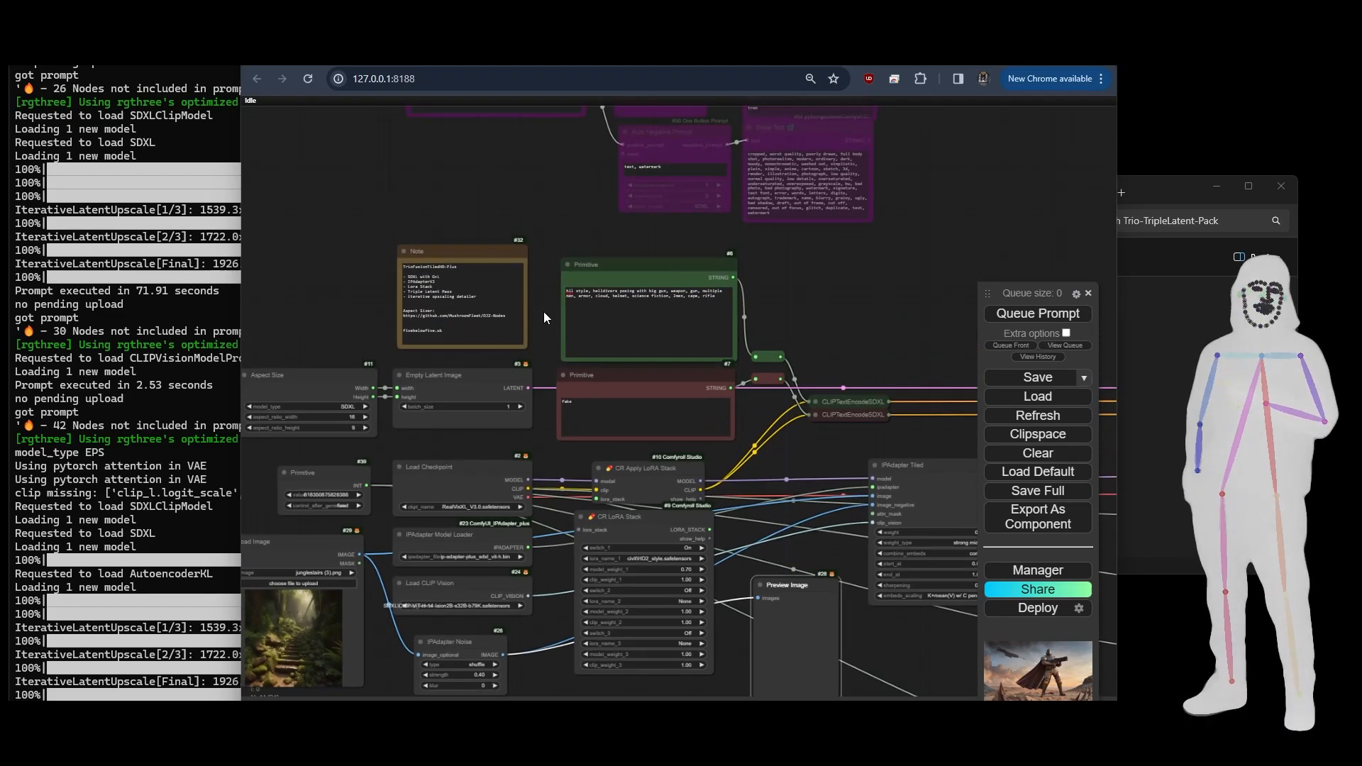
pyautogui.scroll(5, 543, 312)
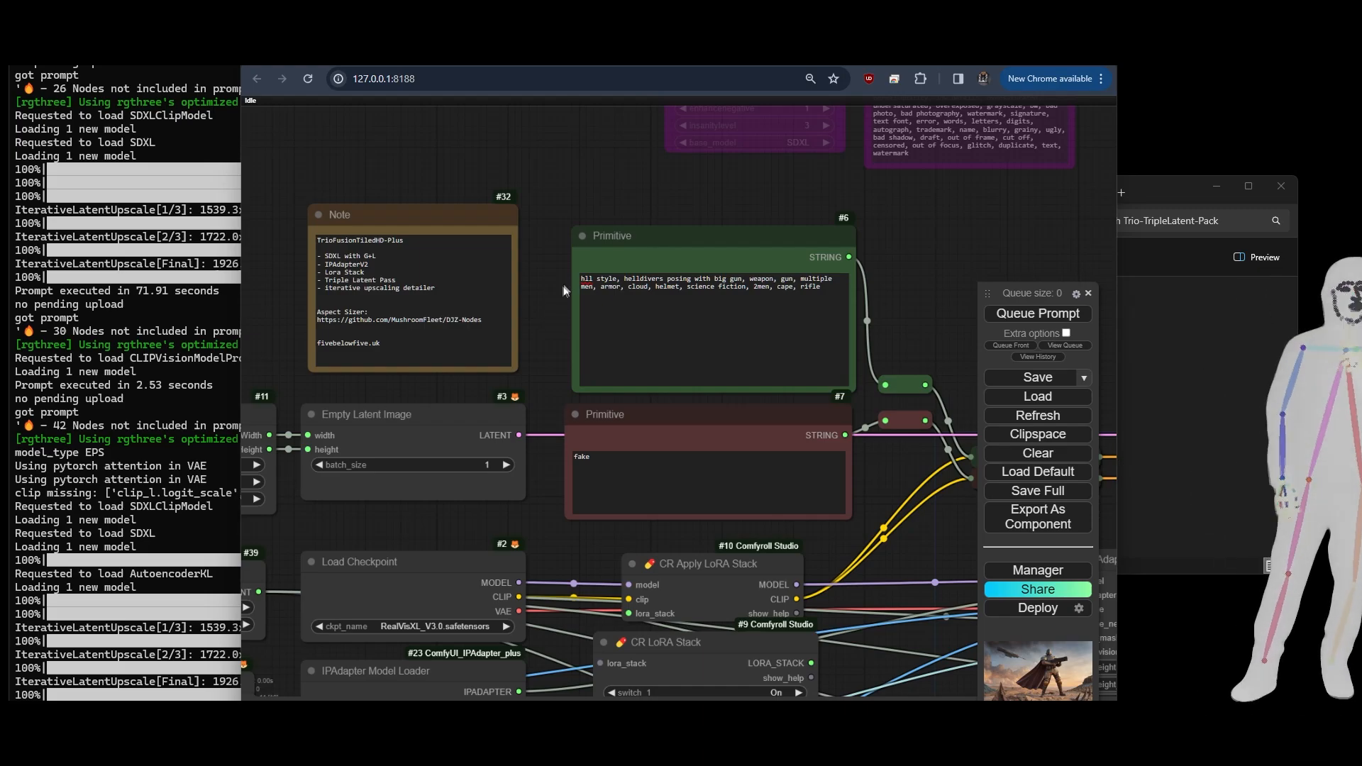
pyautogui.scroll(-5, 552, 349)
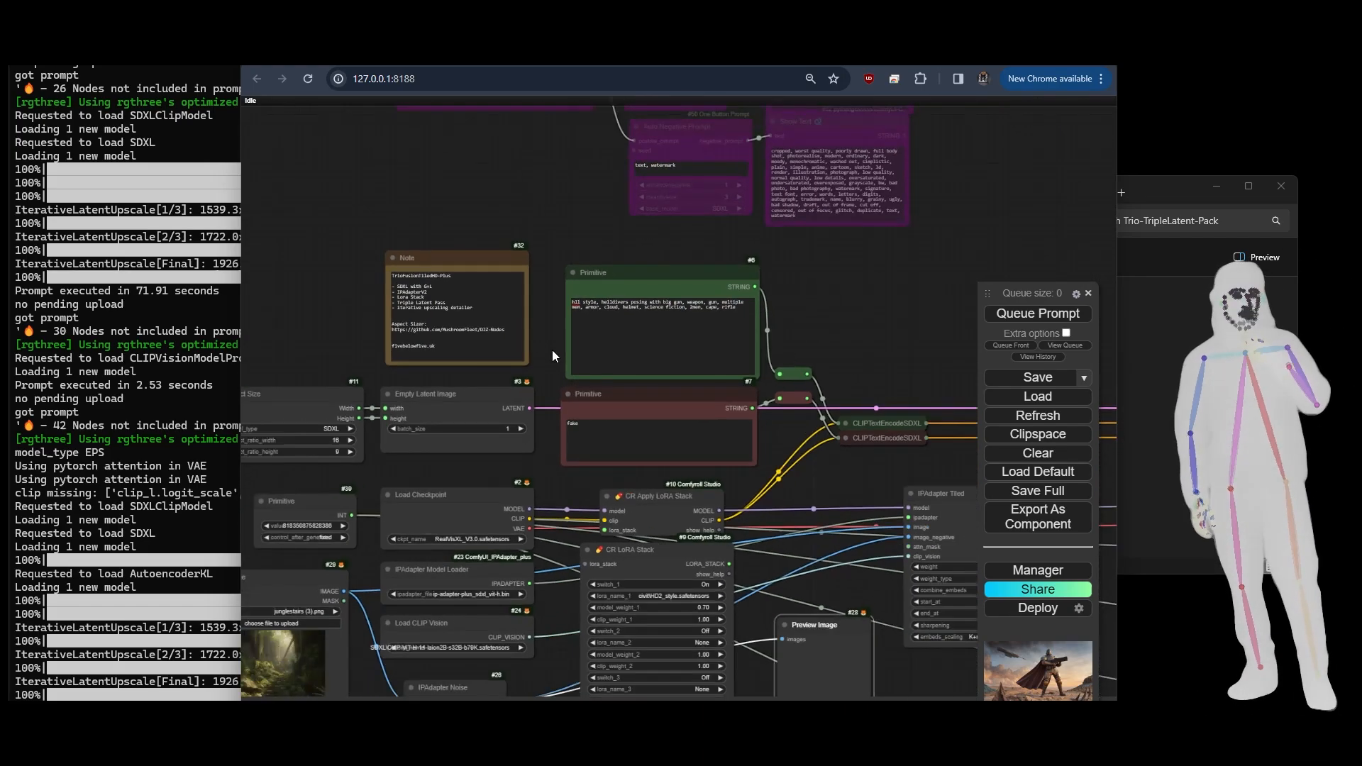
pyautogui.click(623, 397)
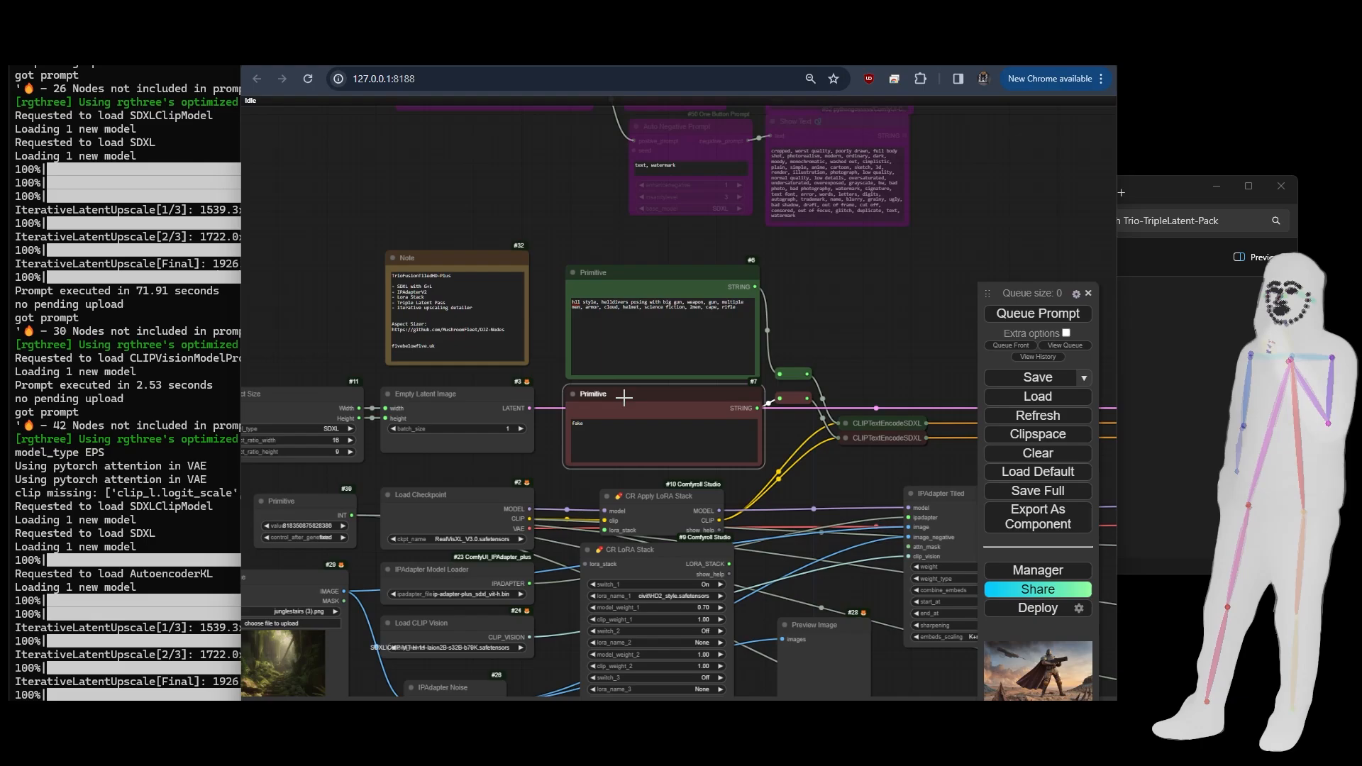
# - Trace how the Load Image and IPAdapter Noise nodes feed the image and negative image inputs of the IPAdapter Tiled node
pyautogui.moveTo(868, 464); pyautogui.dragTo(584, 321)
pyautogui.scroll(4, 638, 353)
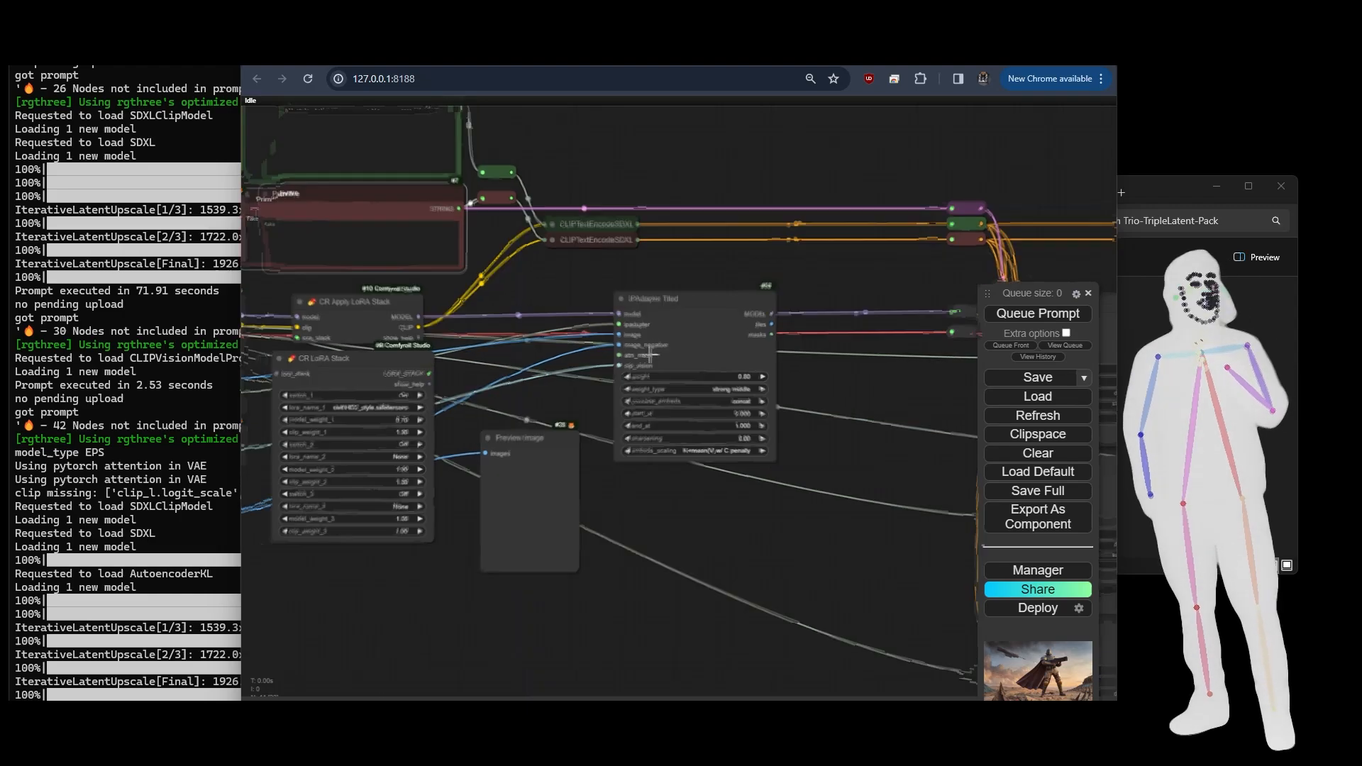
pyautogui.moveTo(600, 569); pyautogui.dragTo(1248, 294)
pyautogui.scroll(-4, 810, 410)
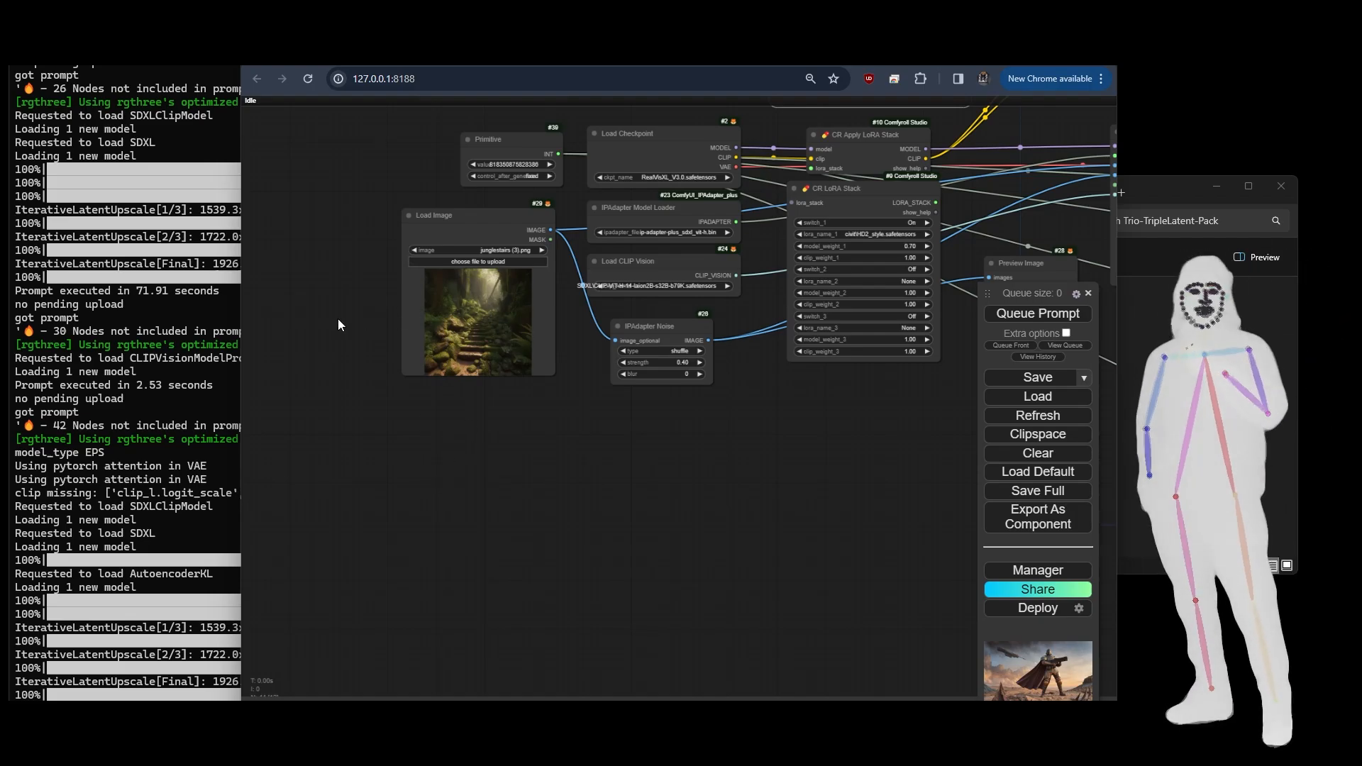
pyautogui.scroll(3, 338, 318)
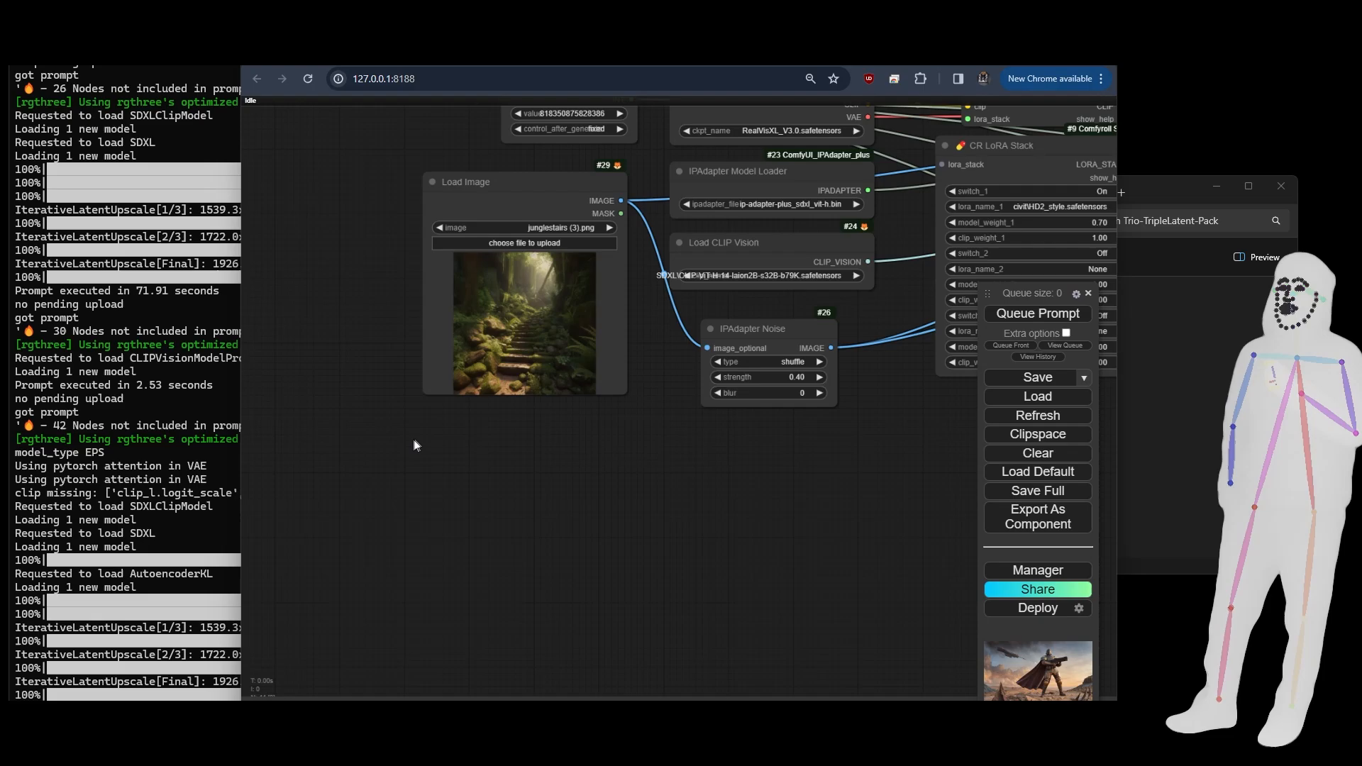
pyautogui.scroll(-5, 337, 450)
pyautogui.scroll(8, 476, 517)
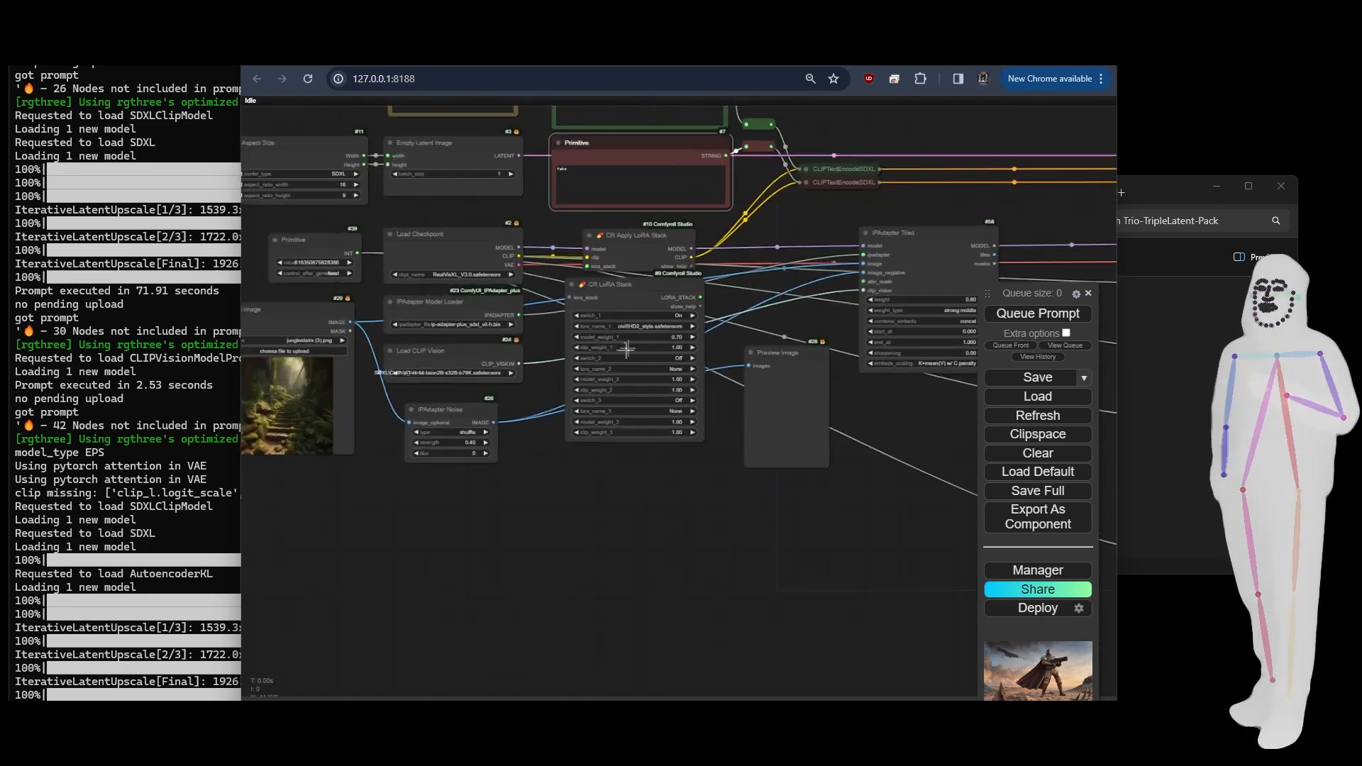
pyautogui.moveTo(854, 582); pyautogui.dragTo(721, 546)
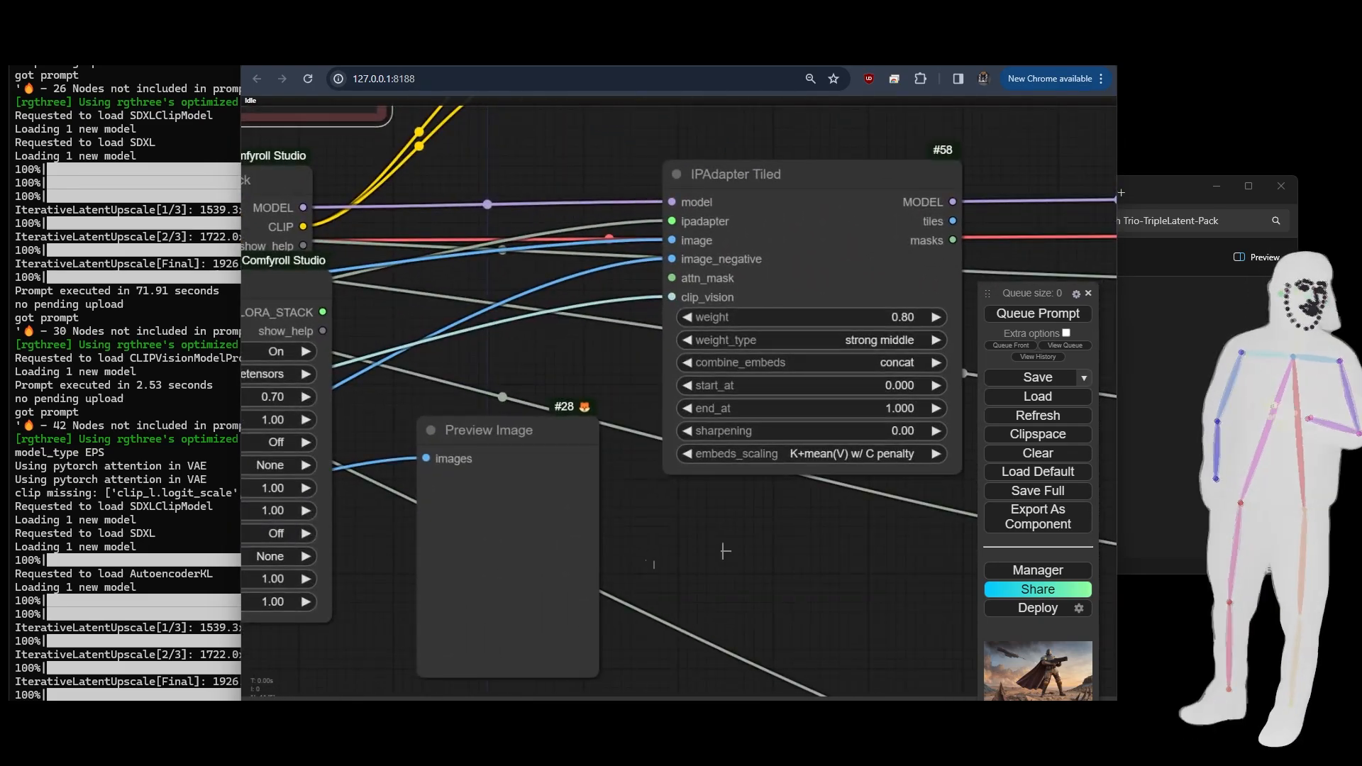
pyautogui.scroll(-5, 729, 544)
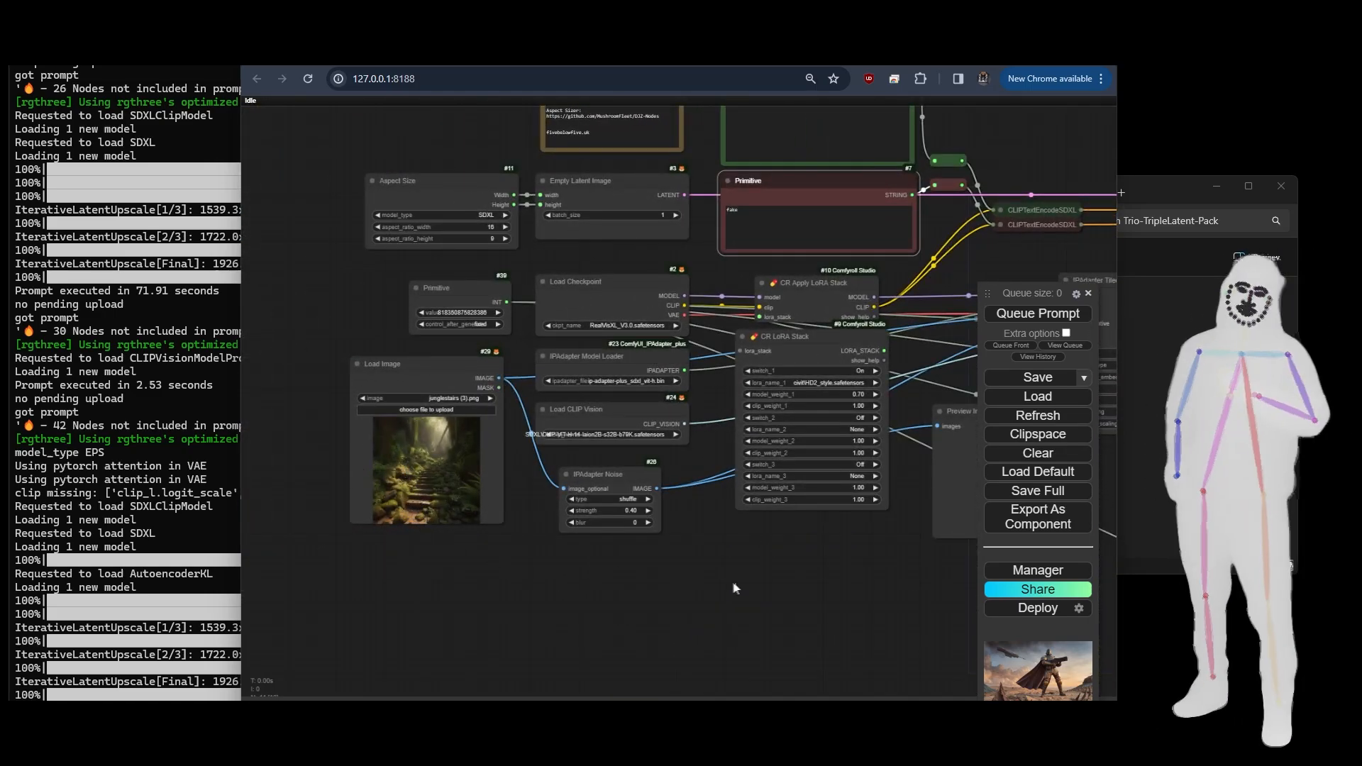
# - Review the three chained KSamplers, the VAE Decode and Save Image nodes, and the iterative upscale section
pyautogui.moveTo(738, 581); pyautogui.dragTo(361, 567)
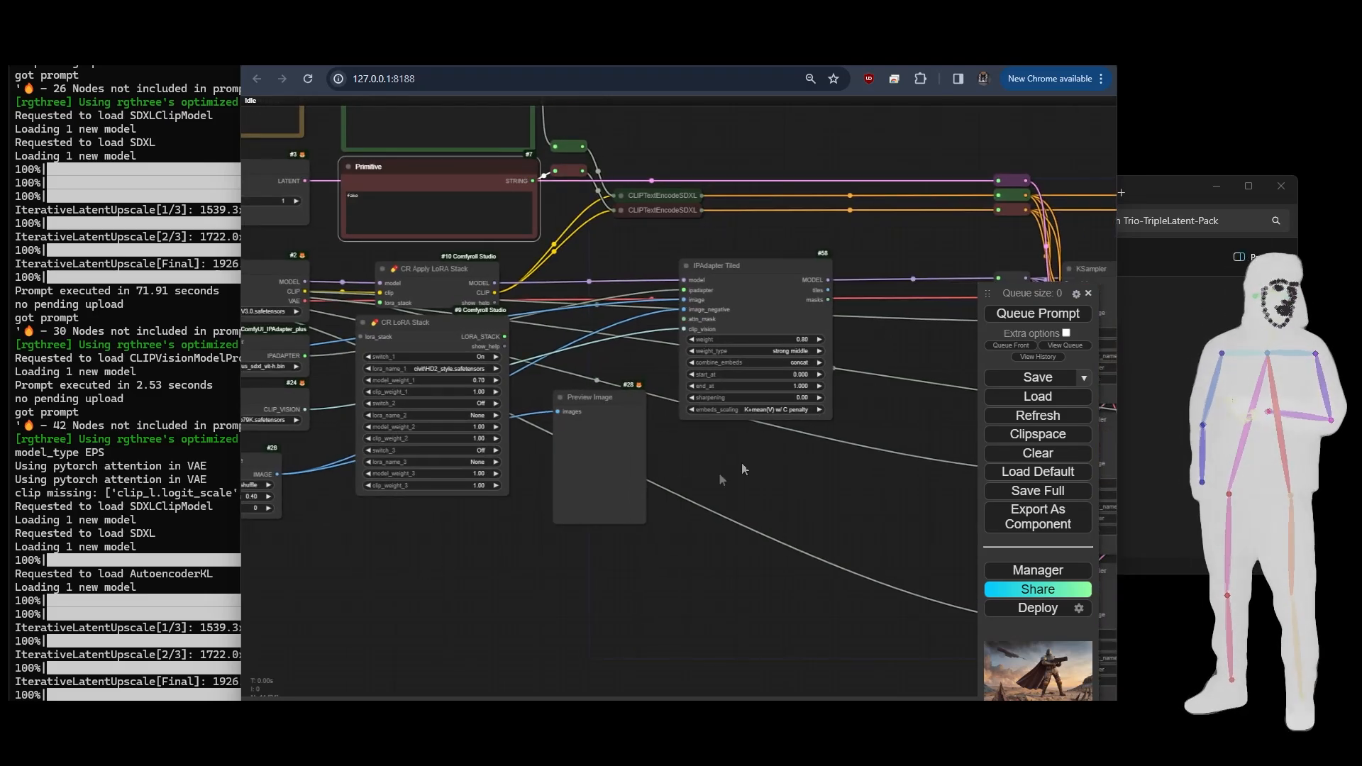
pyautogui.moveTo(809, 453); pyautogui.dragTo(368, 362)
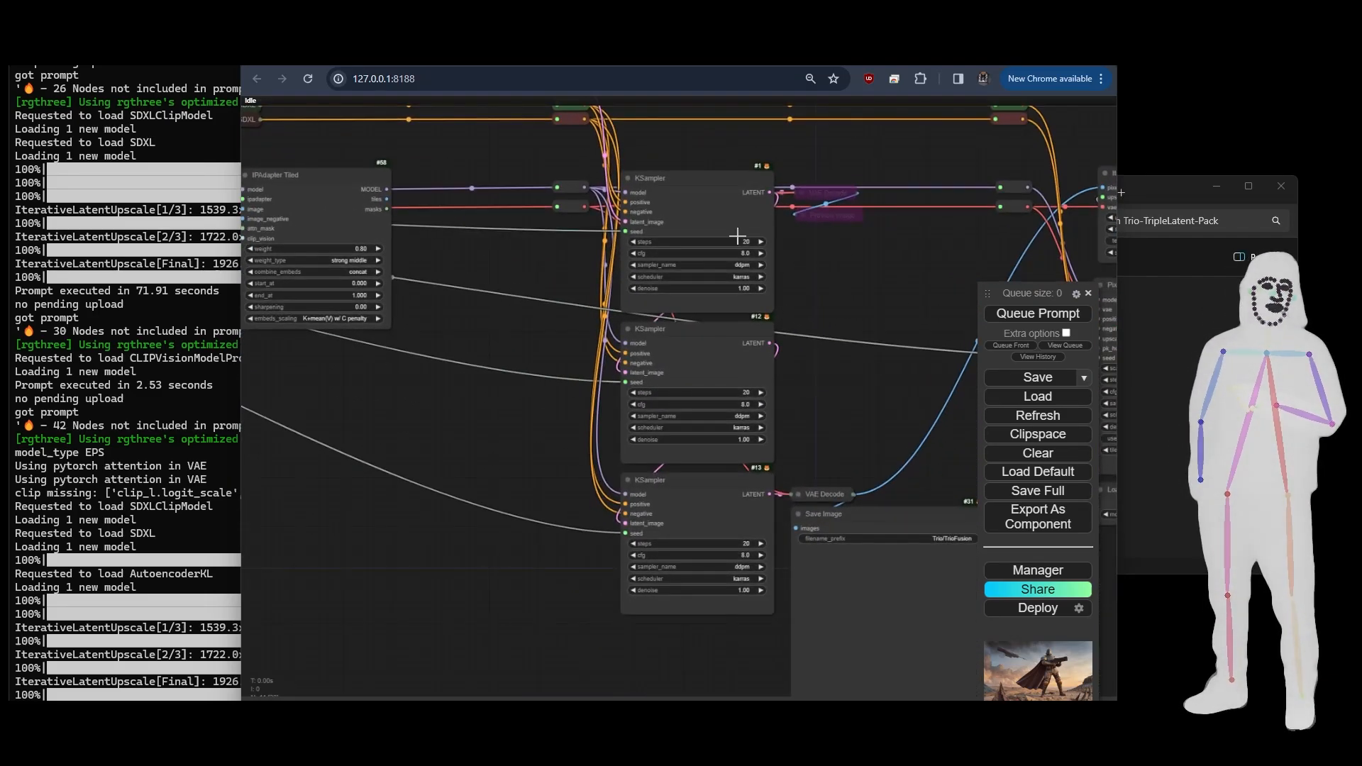
pyautogui.moveTo(886, 399); pyautogui.dragTo(477, 411)
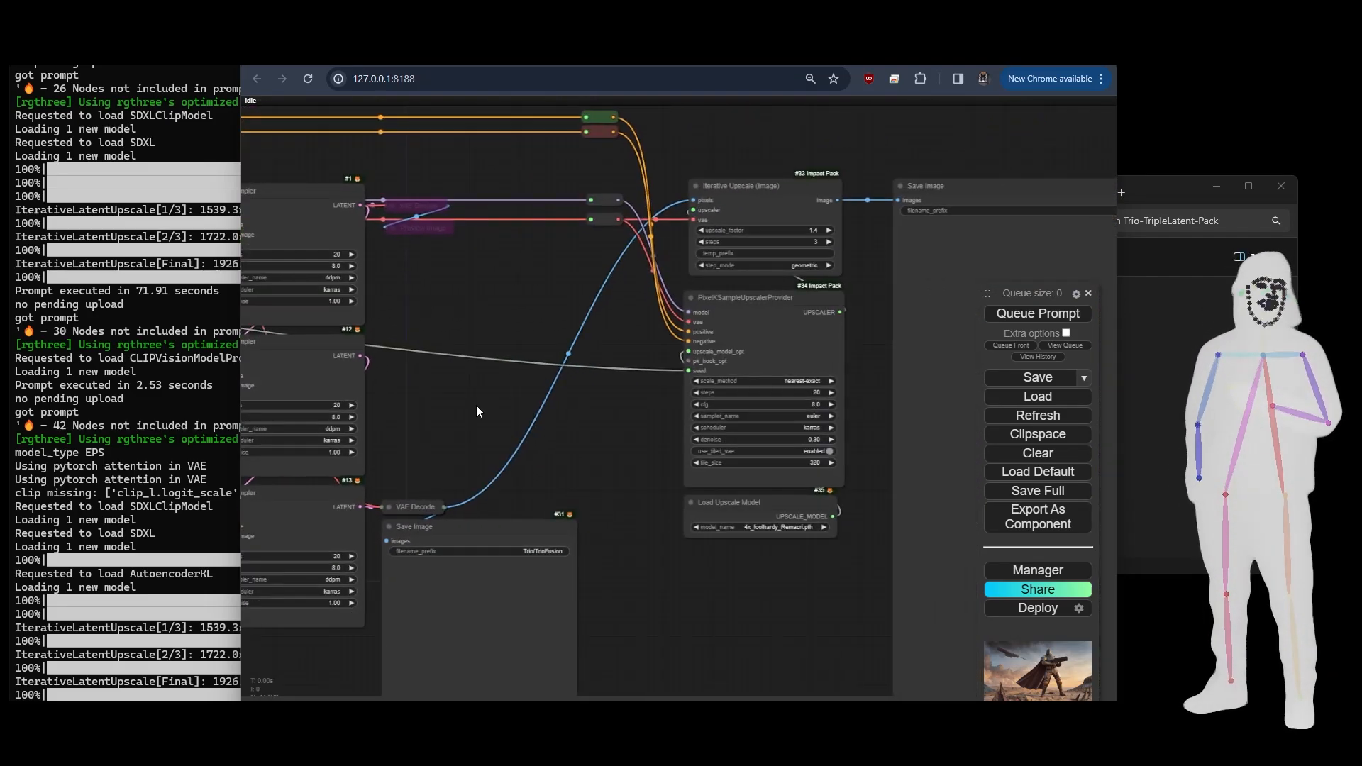
pyautogui.scroll(-6, 681, 431)
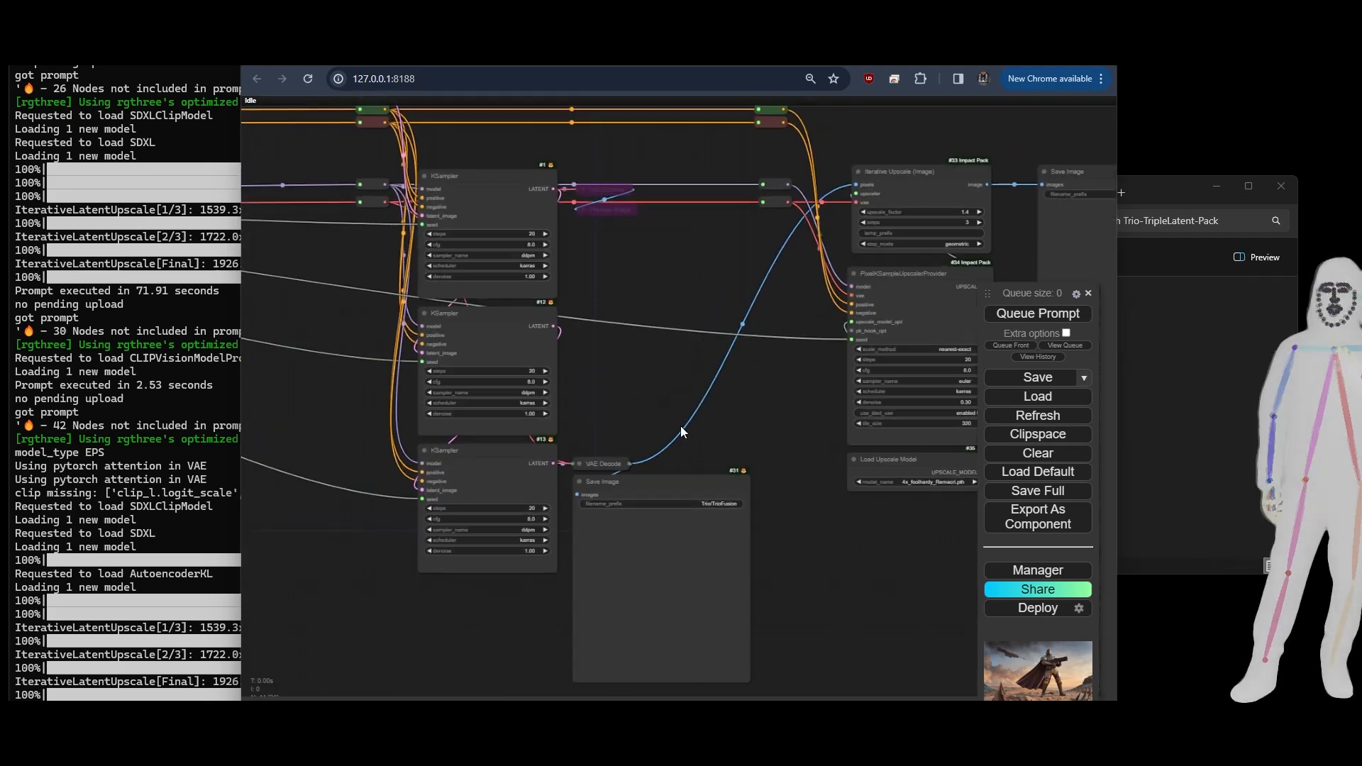
pyautogui.scroll(-5, 679, 426)
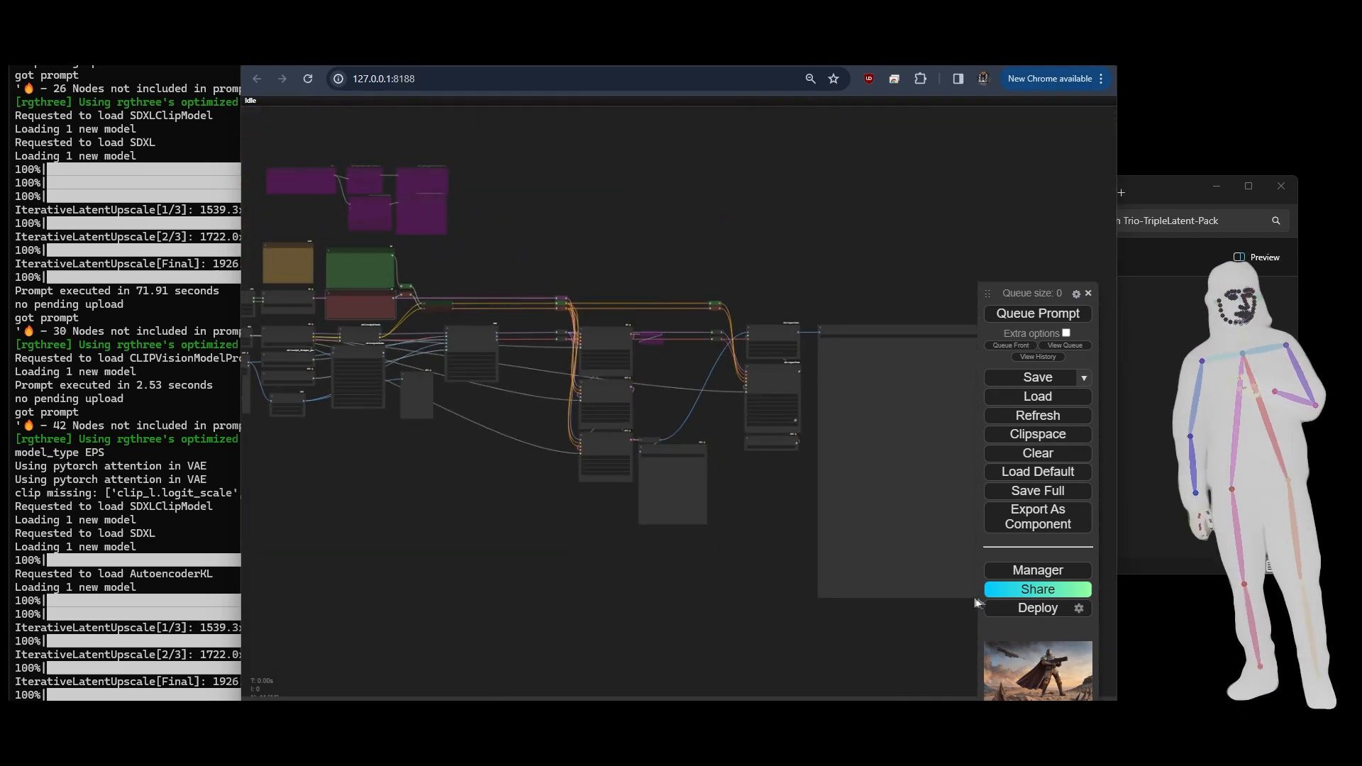
# - Queue the prompt to run the TrioFusionTiledHD-Plus workflow
pyautogui.moveTo(411, 559); pyautogui.dragTo(728, 581)
pyautogui.scroll(12, 671, 495)
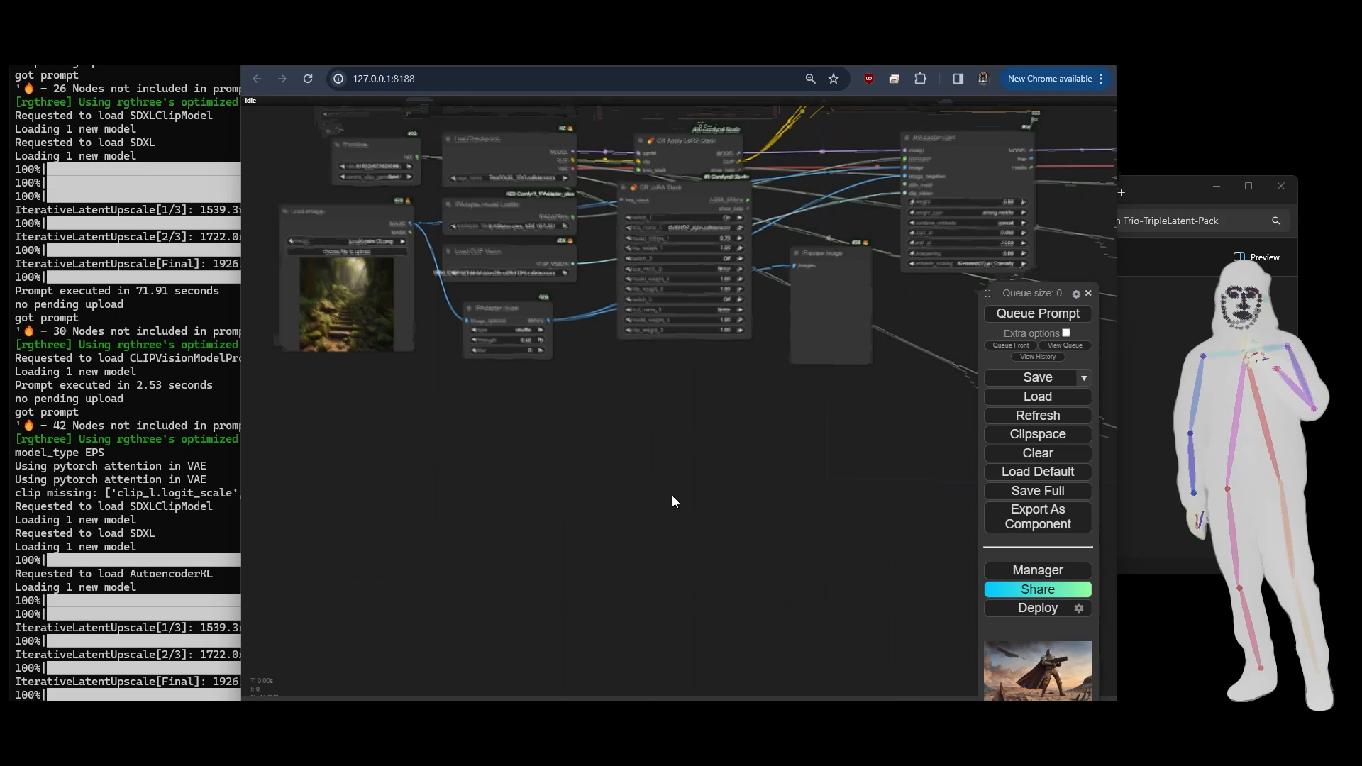
pyautogui.moveTo(713, 484); pyautogui.dragTo(625, 629)
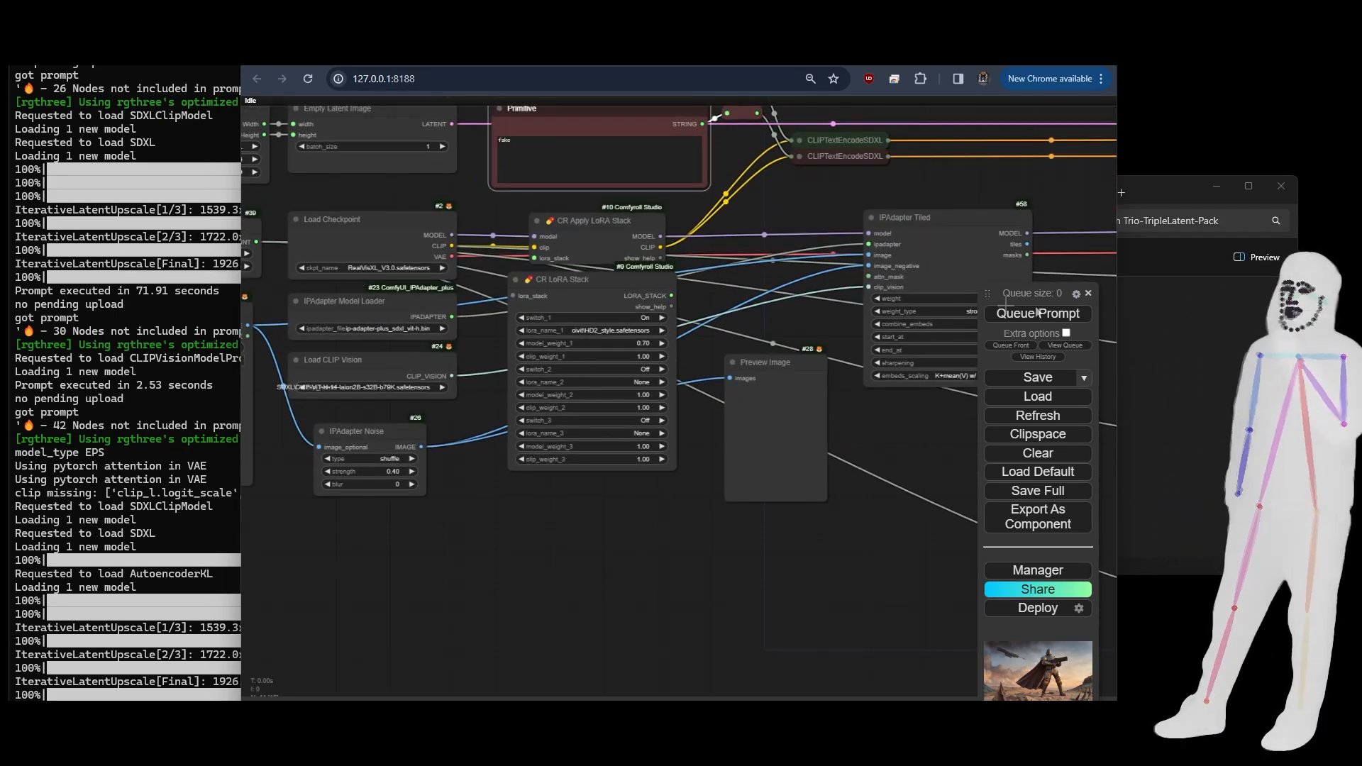
pyautogui.click(1072, 316)
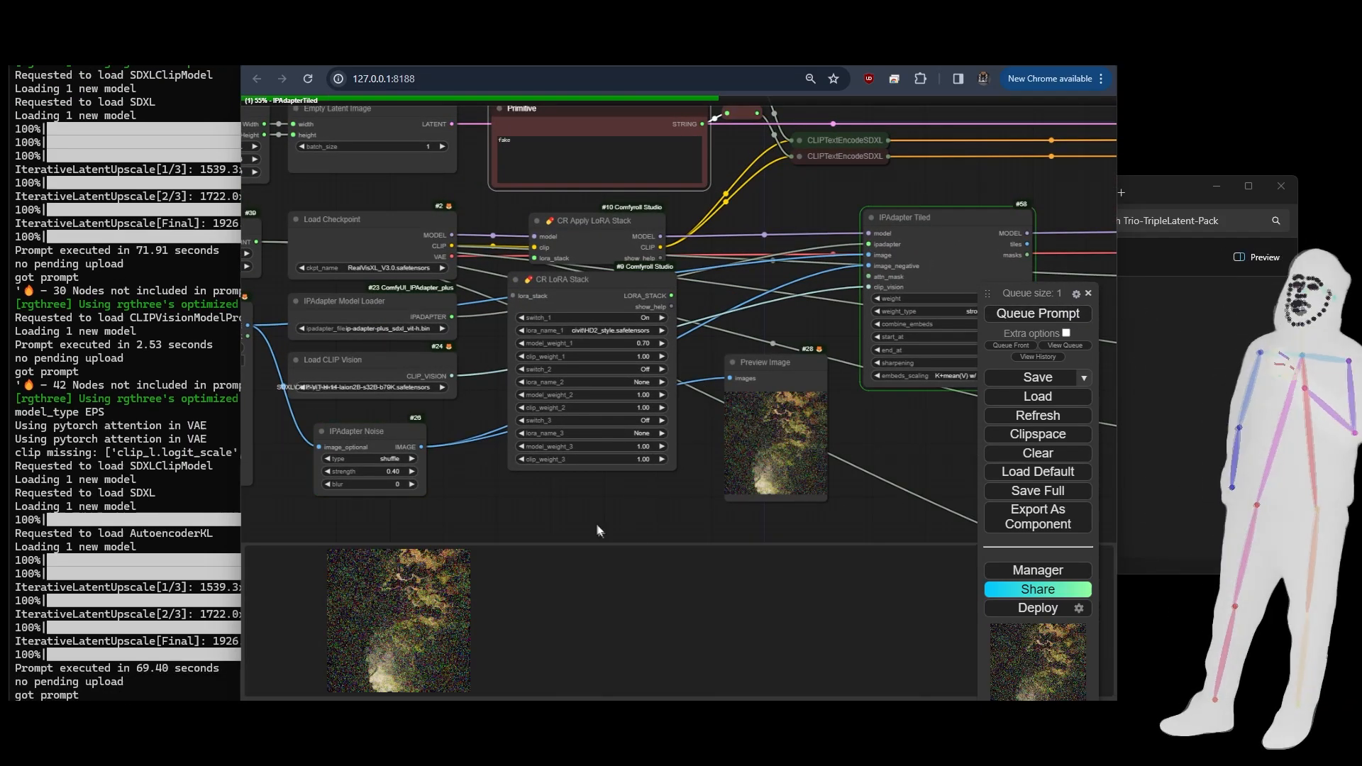
# - Compare the source image and IPAdapter Noise settings with the generated noise preview, and trace the noise into IPAdapter Tiled
pyautogui.moveTo(465, 523); pyautogui.dragTo(764, 493)
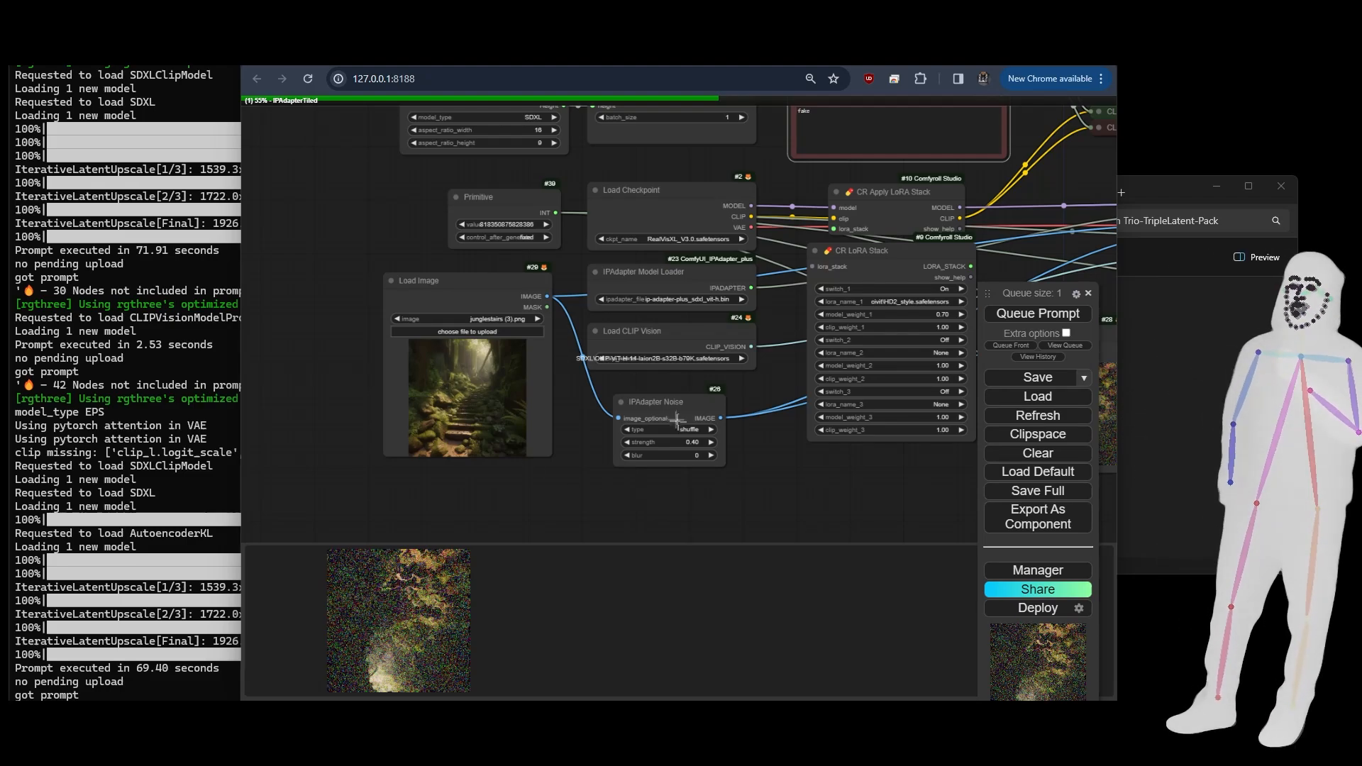
pyautogui.moveTo(853, 471); pyautogui.dragTo(441, 487)
pyautogui.scroll(7, 664, 451)
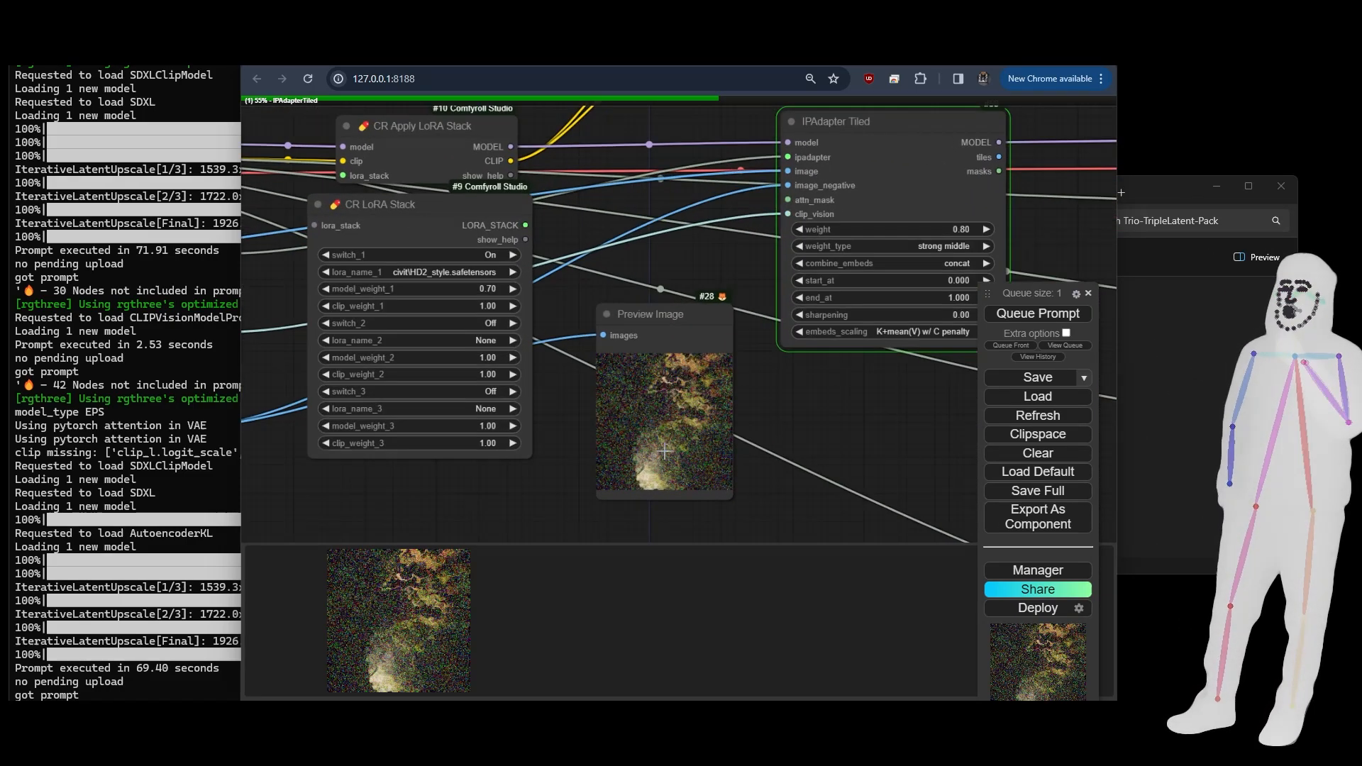
pyautogui.scroll(-10, 664, 451)
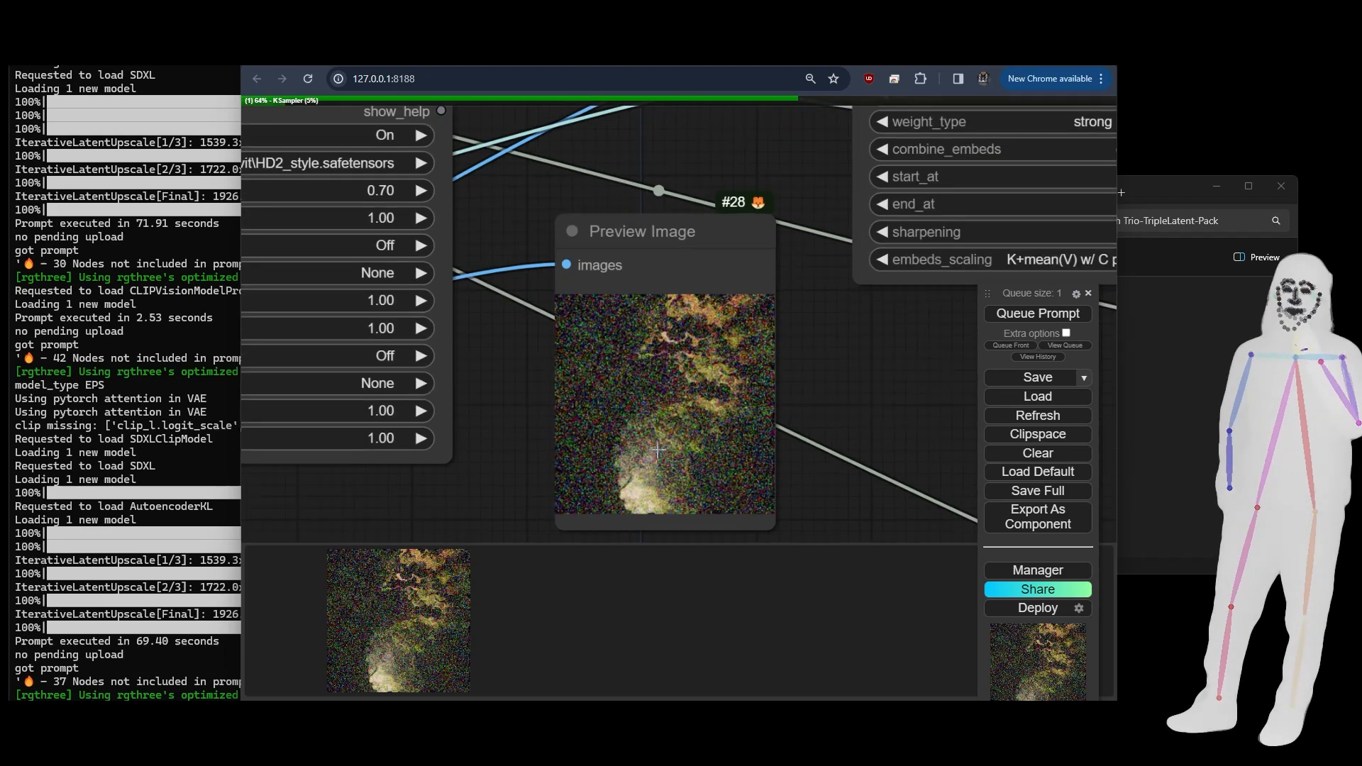
pyautogui.scroll(6, 654, 447)
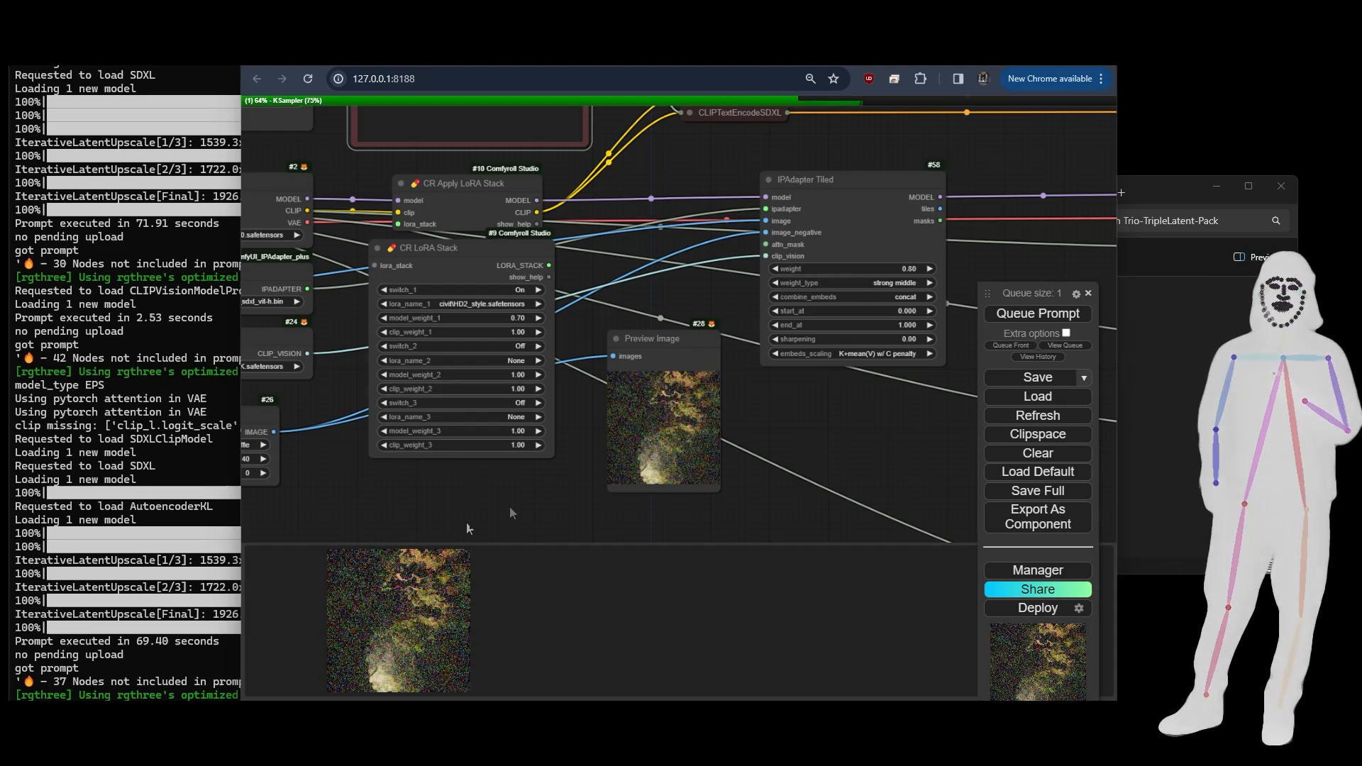
pyautogui.moveTo(362, 507); pyautogui.dragTo(638, 424)
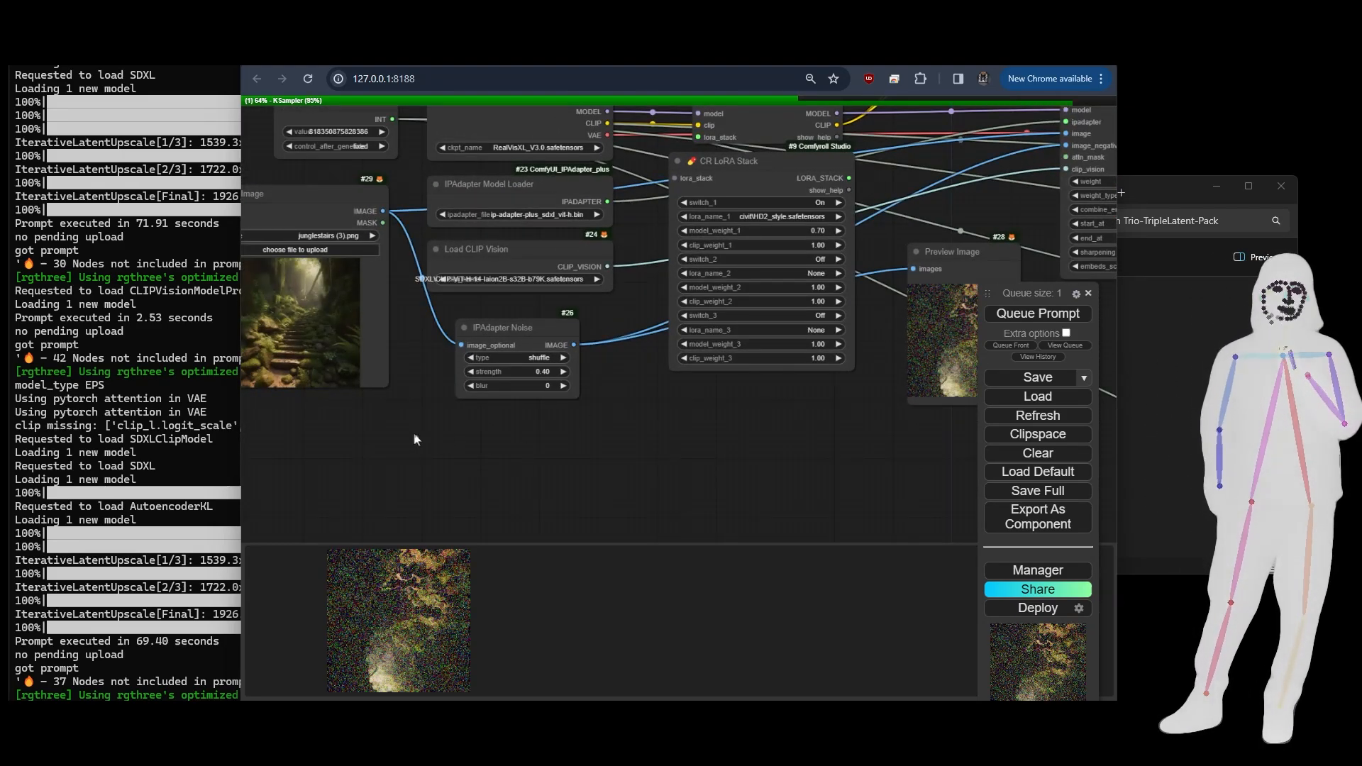
pyautogui.moveTo(416, 435); pyautogui.dragTo(512, 434)
pyautogui.moveTo(765, 445); pyautogui.dragTo(618, 444)
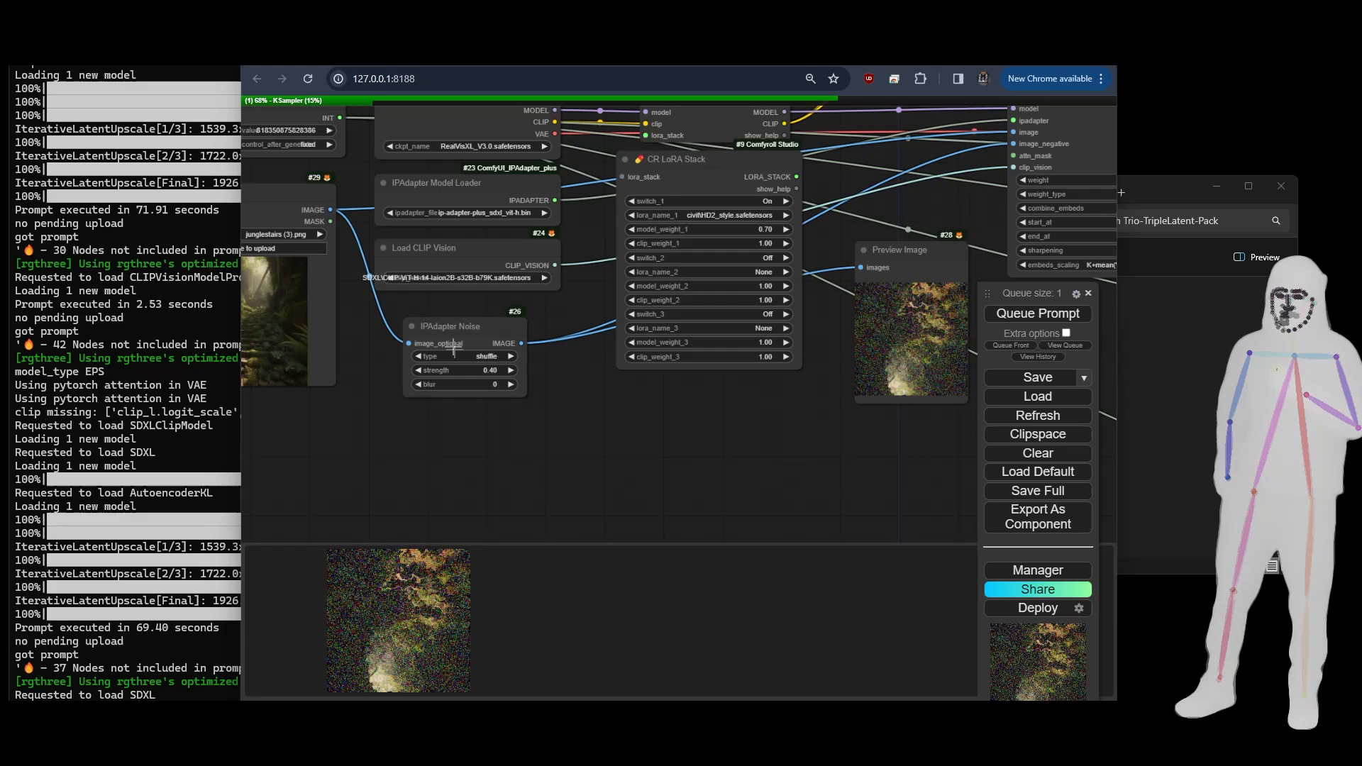
pyautogui.click(452, 338)
pyautogui.scroll(-5, 740, 445)
pyautogui.moveTo(741, 445); pyautogui.dragTo(398, 478)
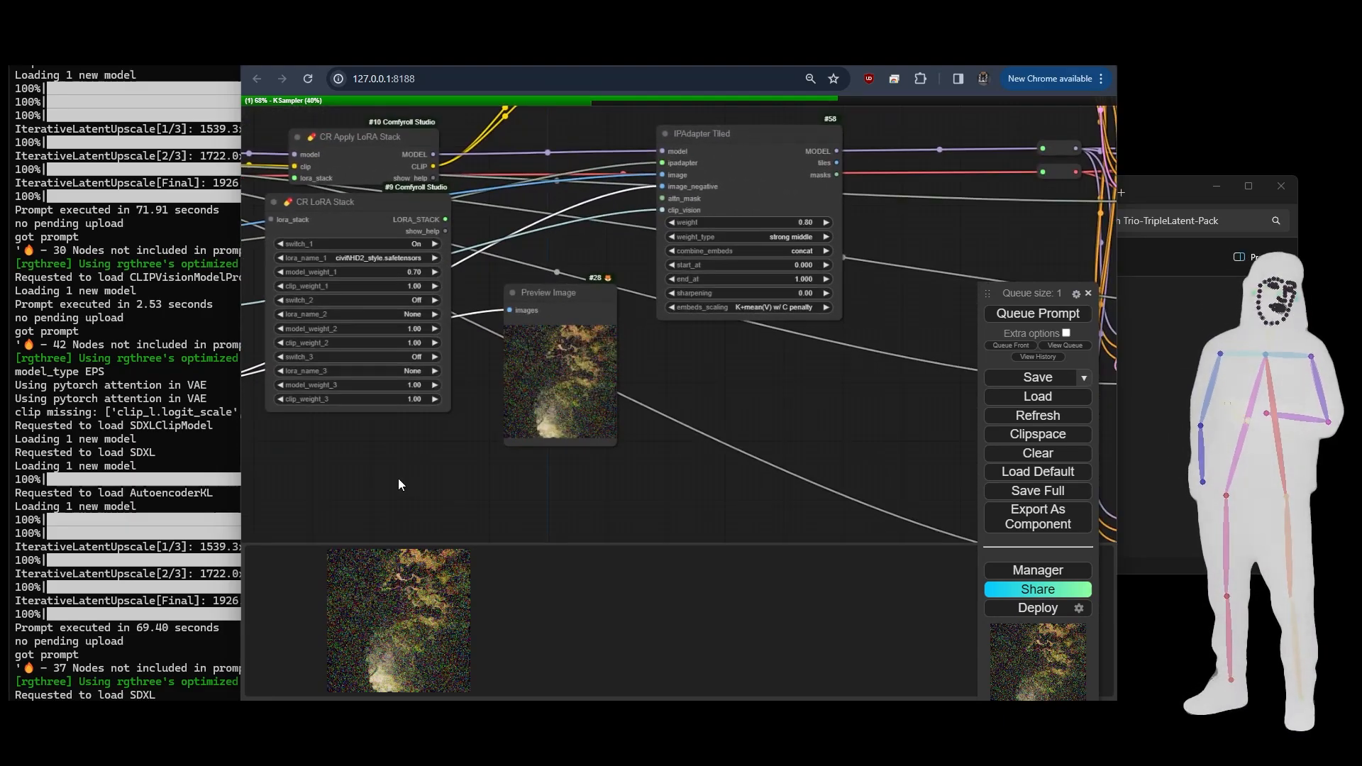
# - Follow the running prompt through the KSampler passes to the Save Image node with the Trio/TrioFusion prefix
pyautogui.scroll(-2, 405, 475)
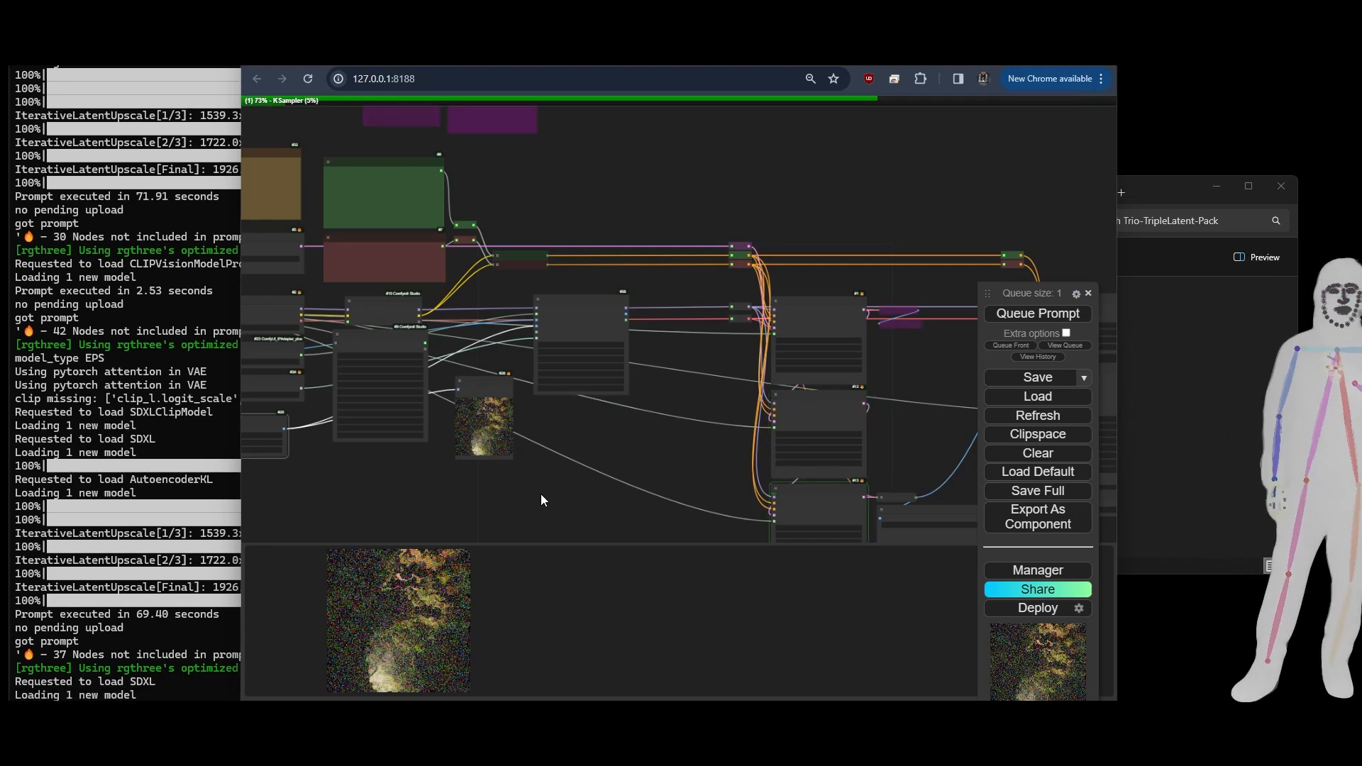
pyautogui.moveTo(541, 495); pyautogui.dragTo(391, 369)
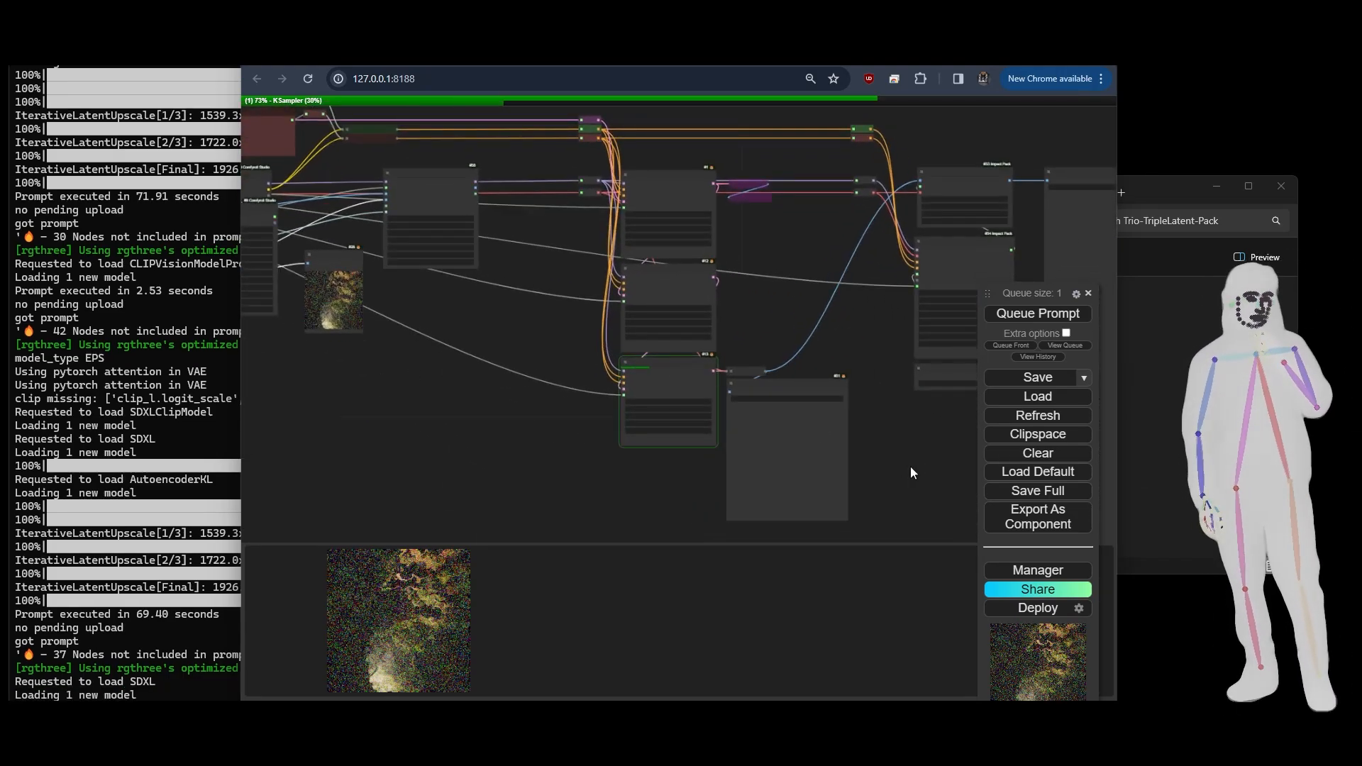
pyautogui.moveTo(910, 466); pyautogui.dragTo(802, 428)
pyautogui.scroll(7, 543, 397)
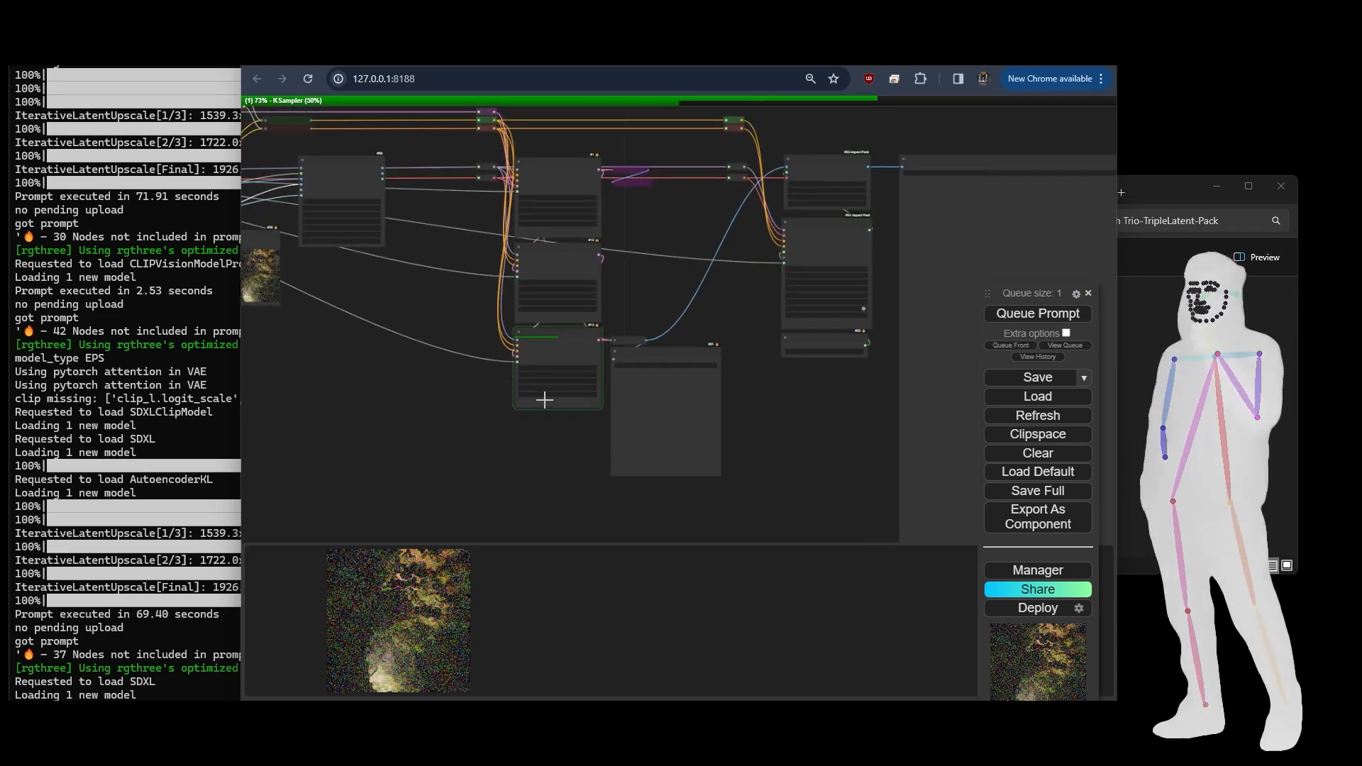
pyautogui.moveTo(586, 474); pyautogui.dragTo(415, 428)
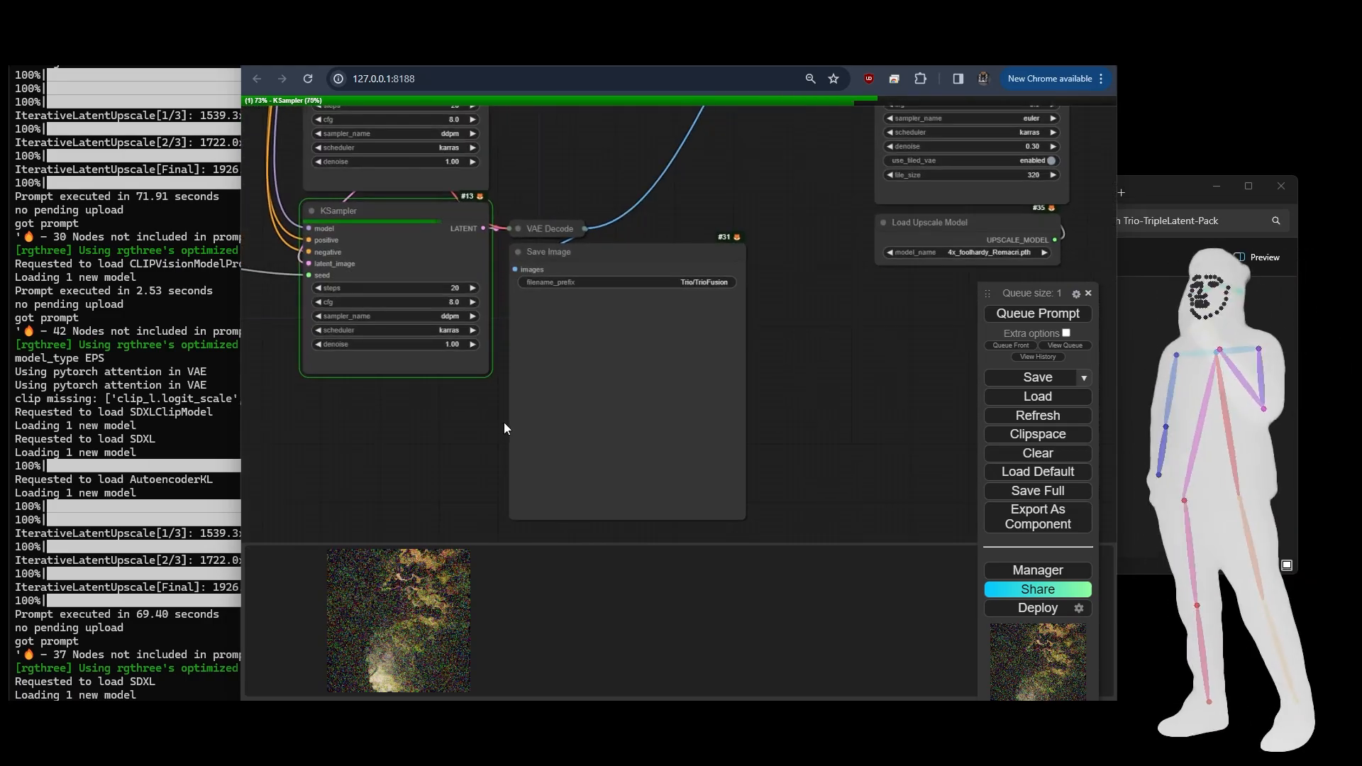
pyautogui.scroll(5, 501, 425)
pyautogui.scroll(-3, 416, 431)
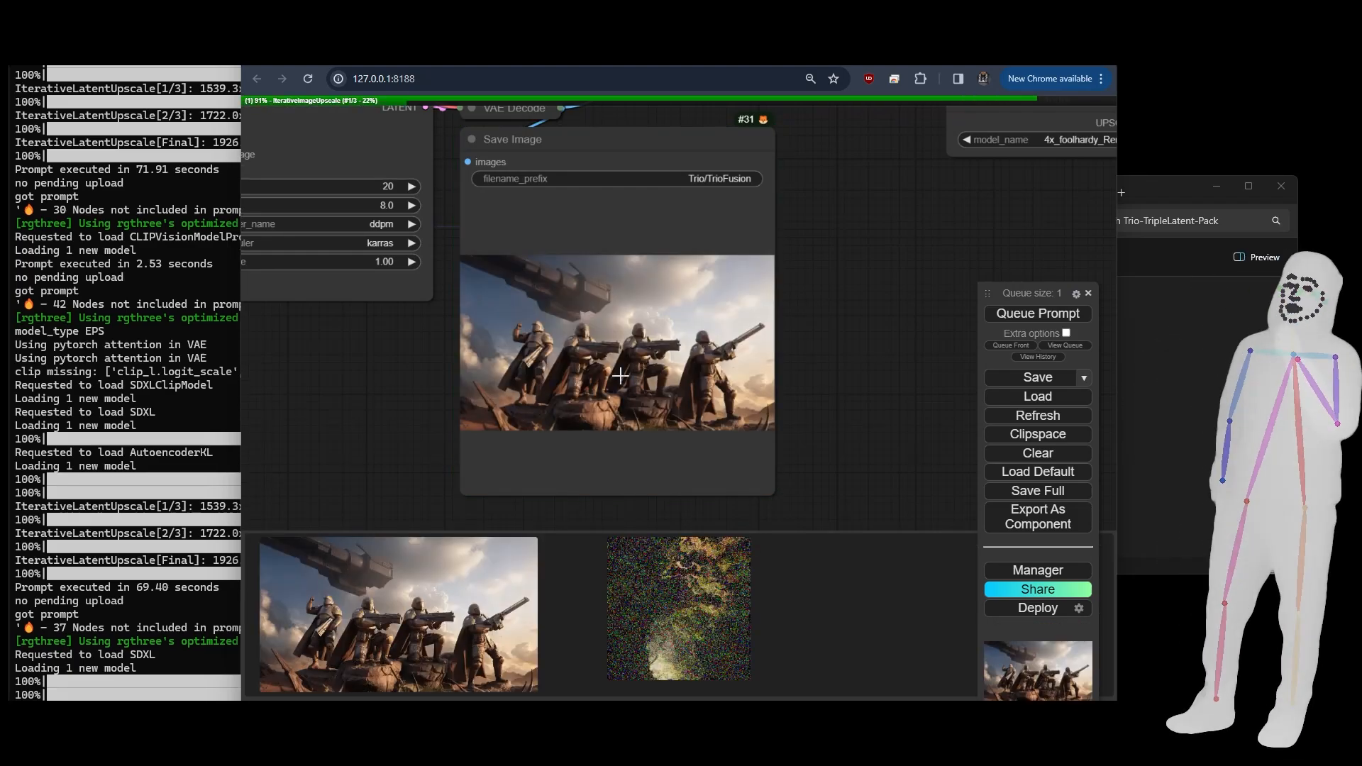
# - Inspect the details of the armoured soldiers in the first Save Image node's output
pyautogui.scroll(4, 620, 376)
pyautogui.scroll(1, 620, 376)
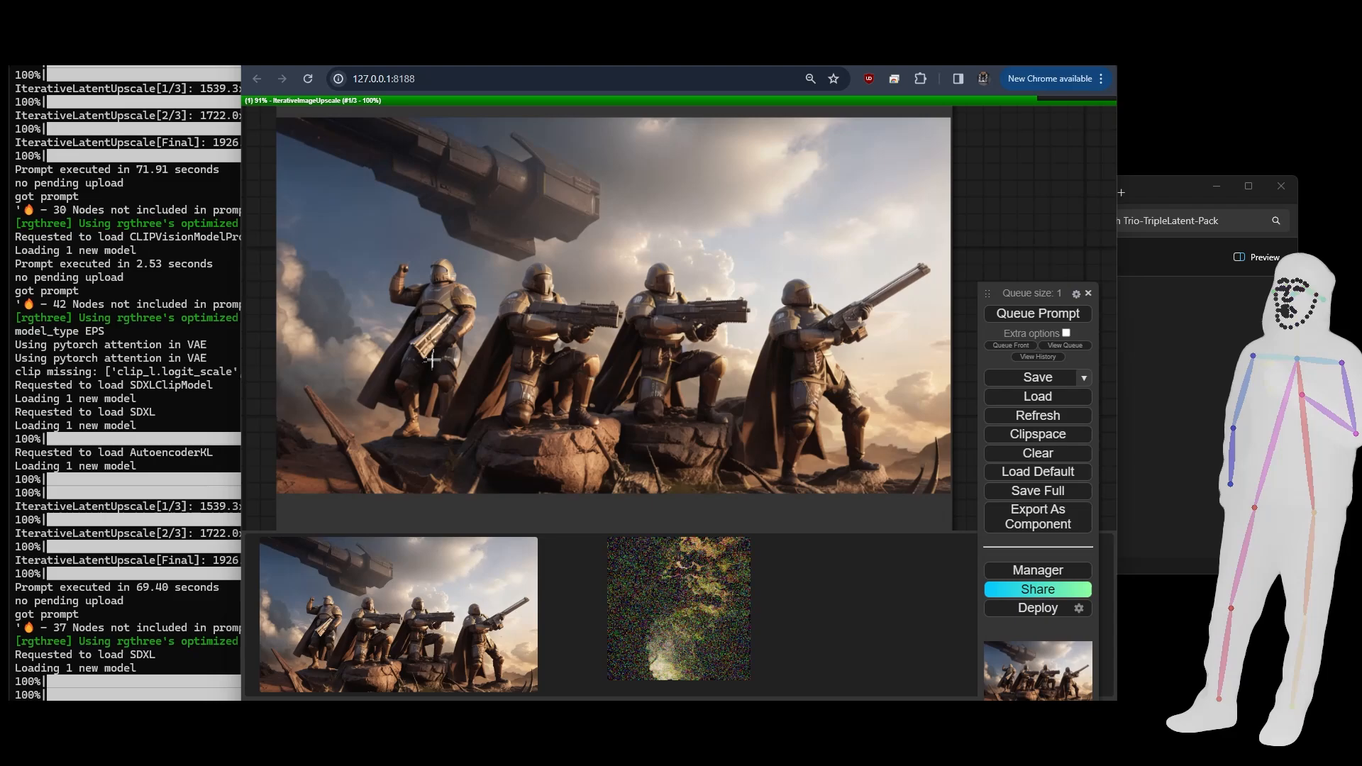
pyautogui.scroll(3, 518, 303)
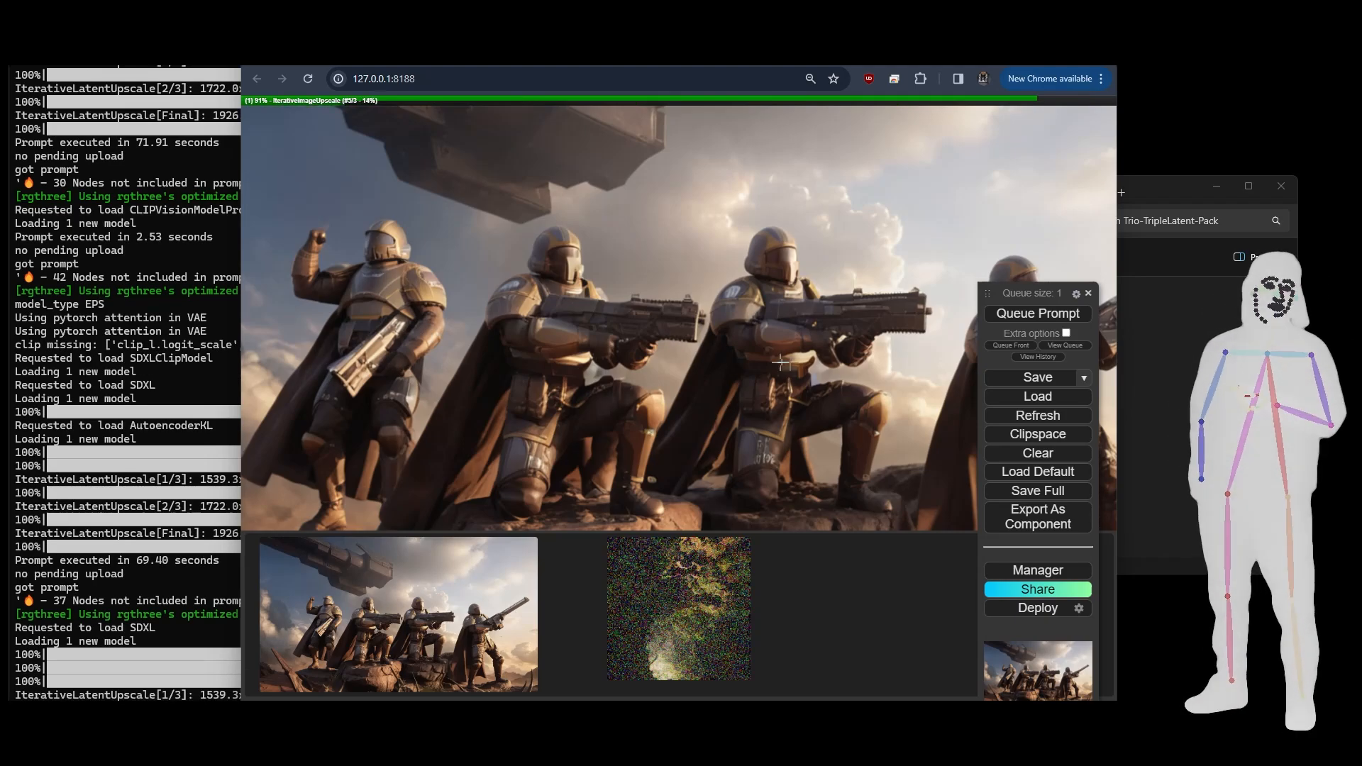
pyautogui.scroll(-4, 730, 404)
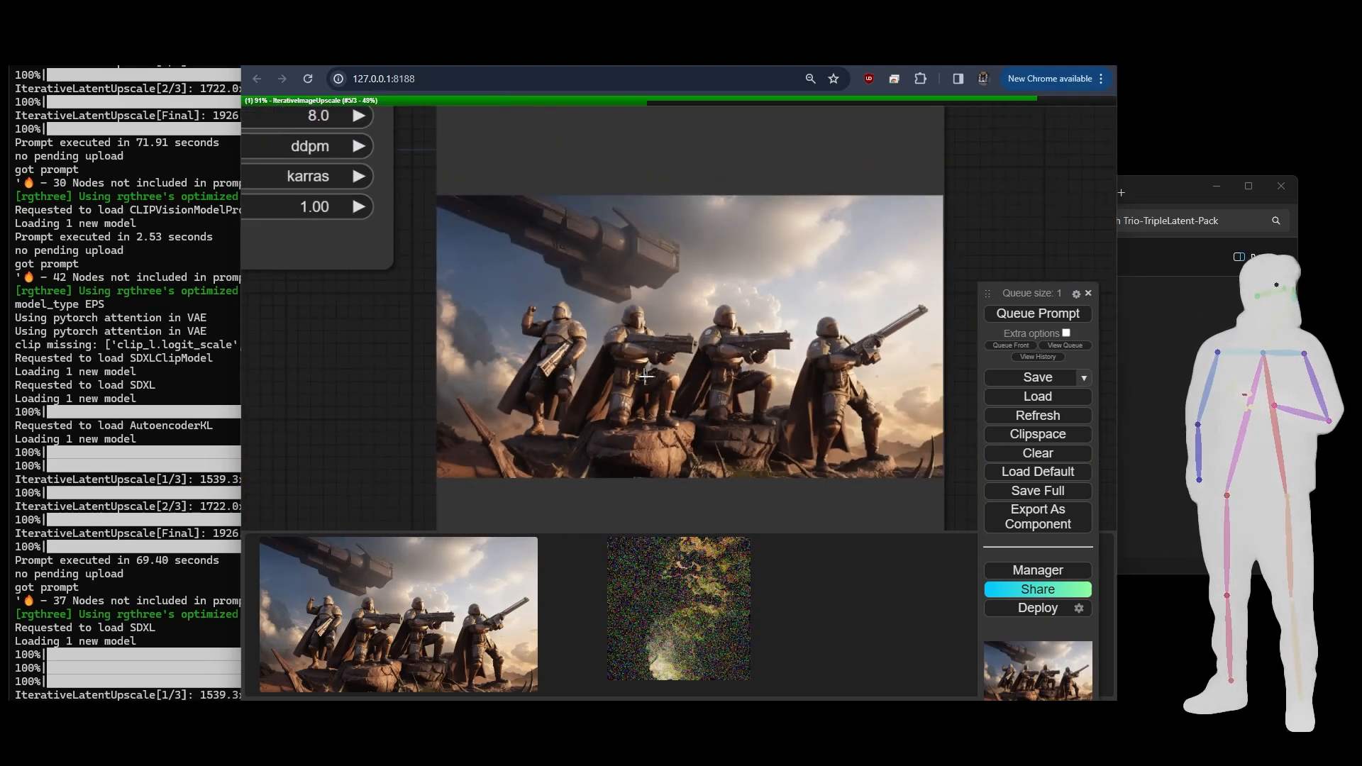
pyautogui.scroll(-5, 378, 392)
pyautogui.scroll(-2, 378, 392)
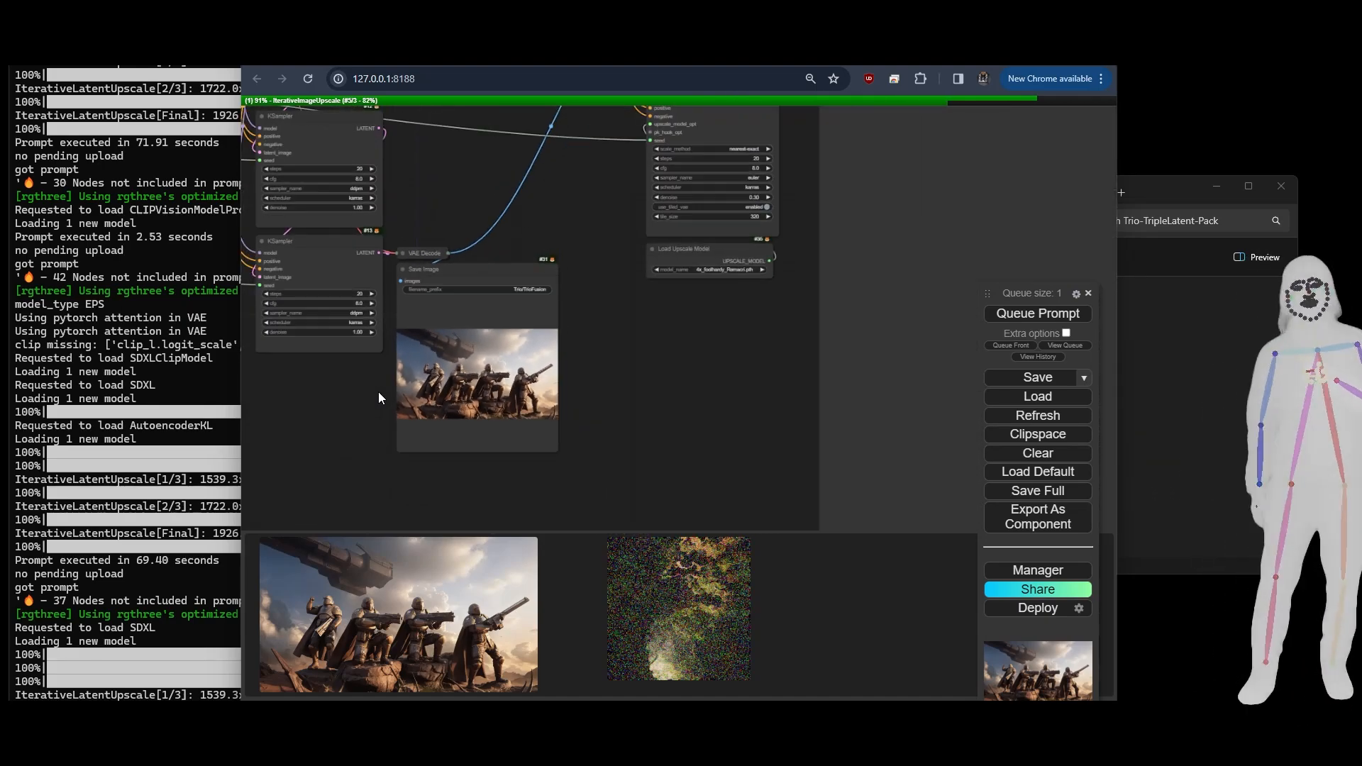
# - Follow the running Iterative Upscale pass, examining the PixelKSampleUpscalerProvider settings and the connections through to the final Save Image node
pyautogui.moveTo(705, 417); pyautogui.dragTo(156, 489)
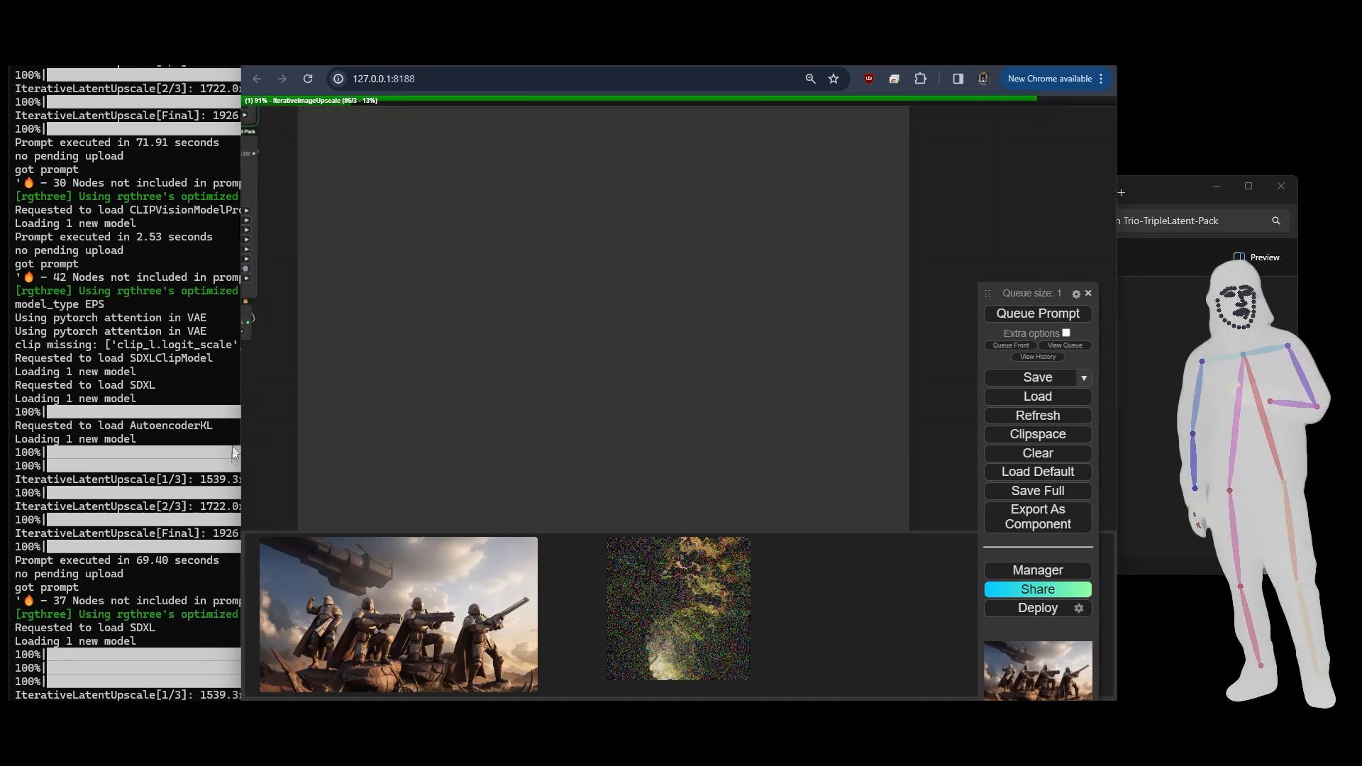
pyautogui.moveTo(286, 421); pyautogui.dragTo(441, 498)
pyautogui.scroll(8, 347, 301)
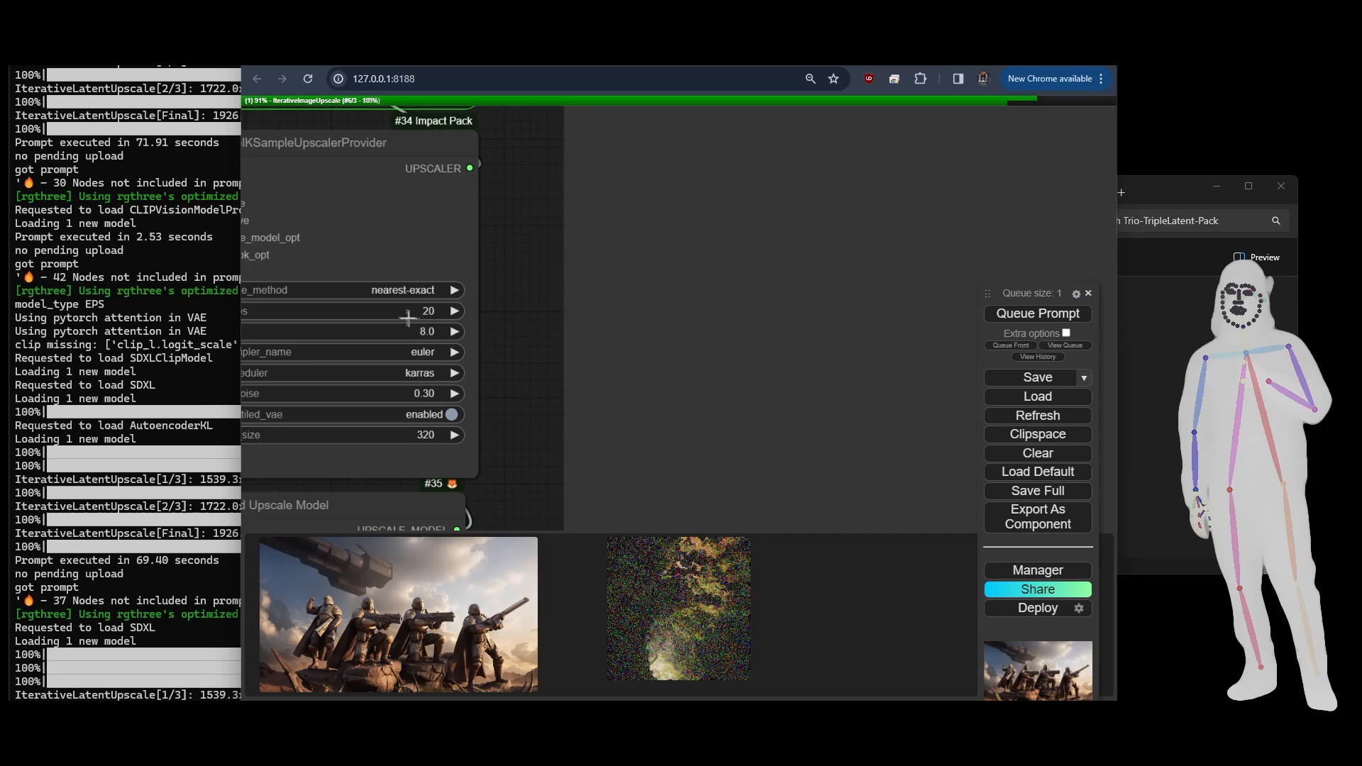
pyautogui.scroll(-5, 430, 301)
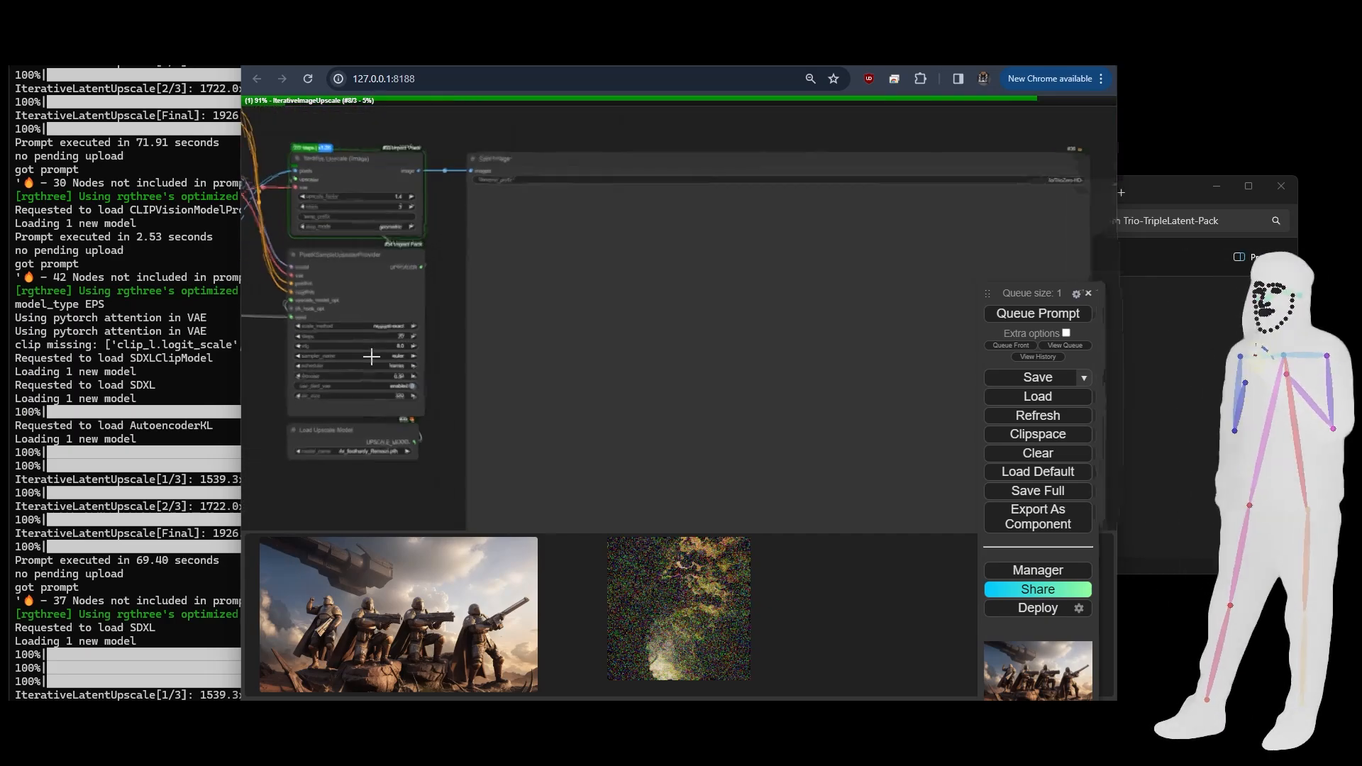
pyautogui.moveTo(437, 514); pyautogui.dragTo(466, 357)
pyautogui.scroll(-3, 377, 401)
pyautogui.scroll(-2, 465, 356)
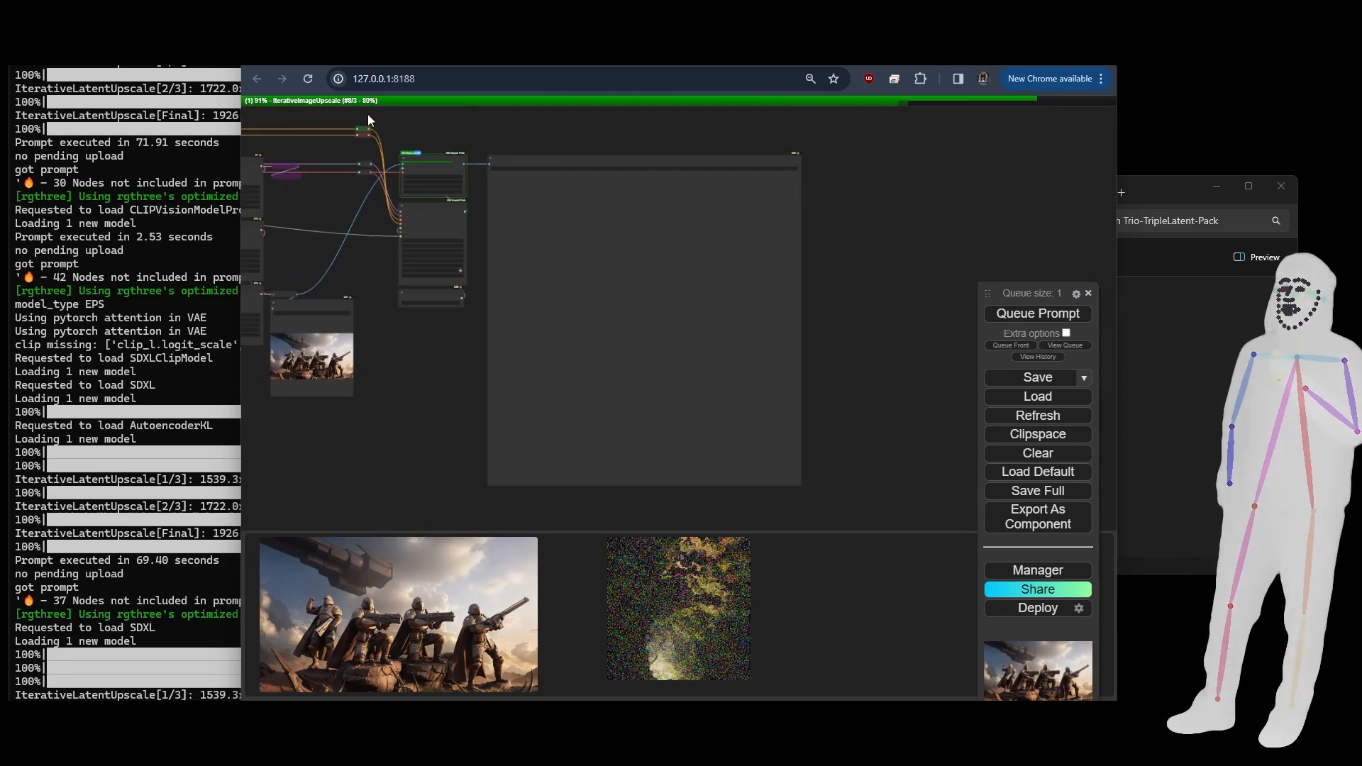
pyautogui.moveTo(416, 340); pyautogui.dragTo(712, 344)
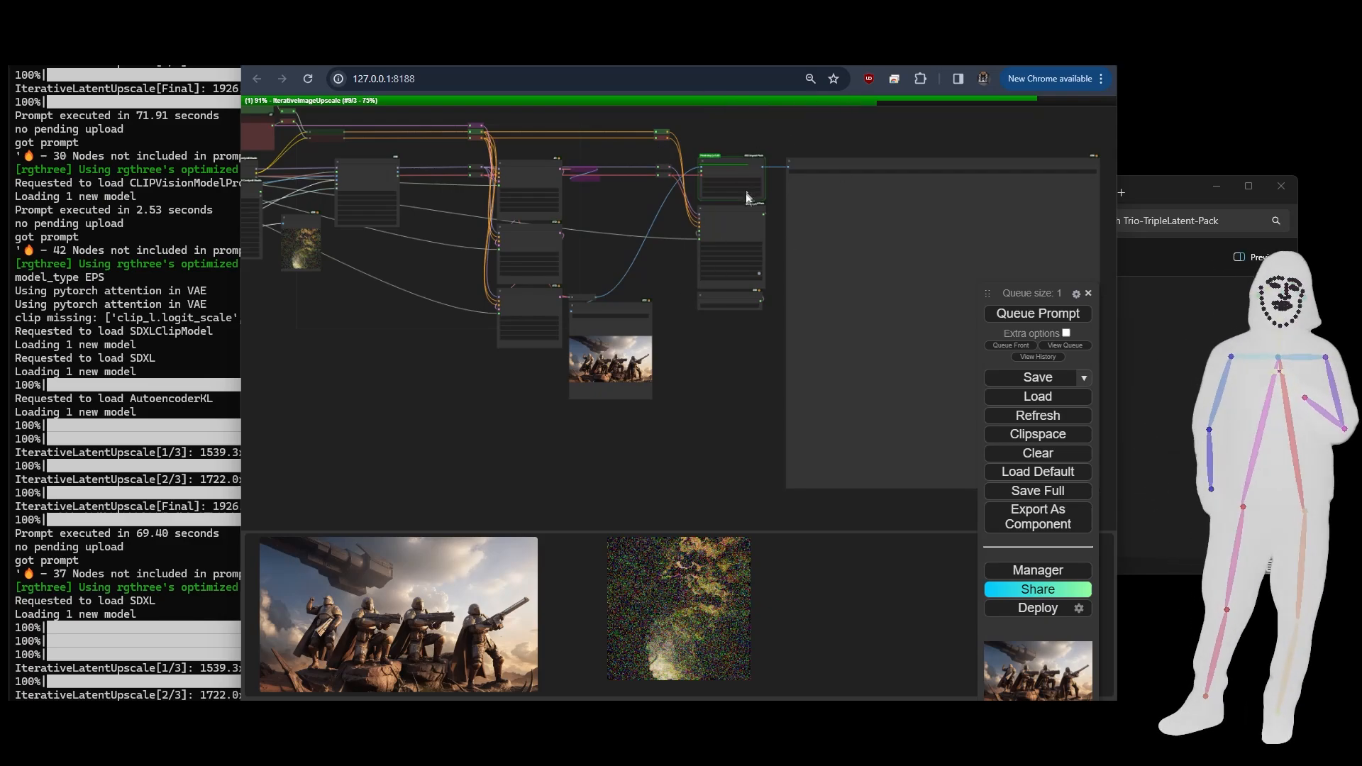
pyautogui.scroll(5, 779, 343)
pyautogui.scroll(-4, 761, 343)
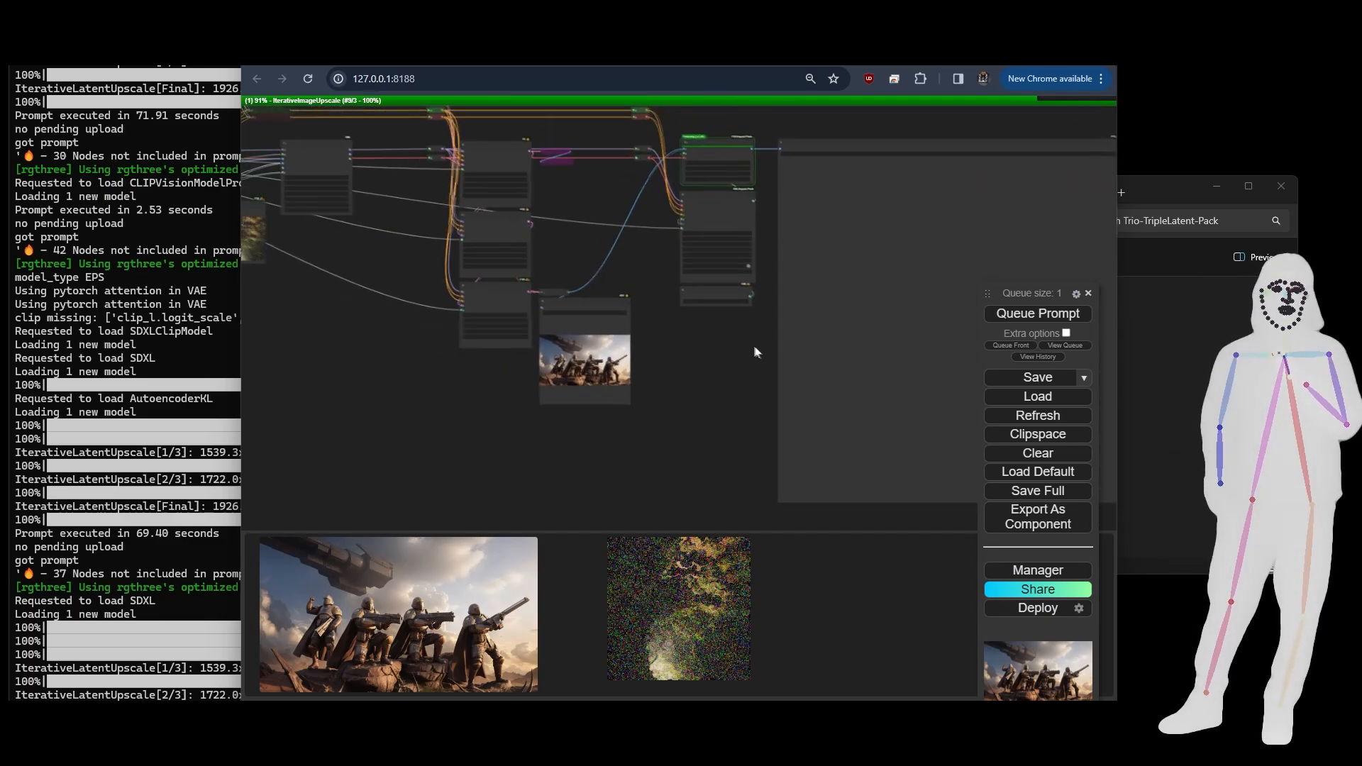
pyautogui.moveTo(754, 350); pyautogui.dragTo(908, 372)
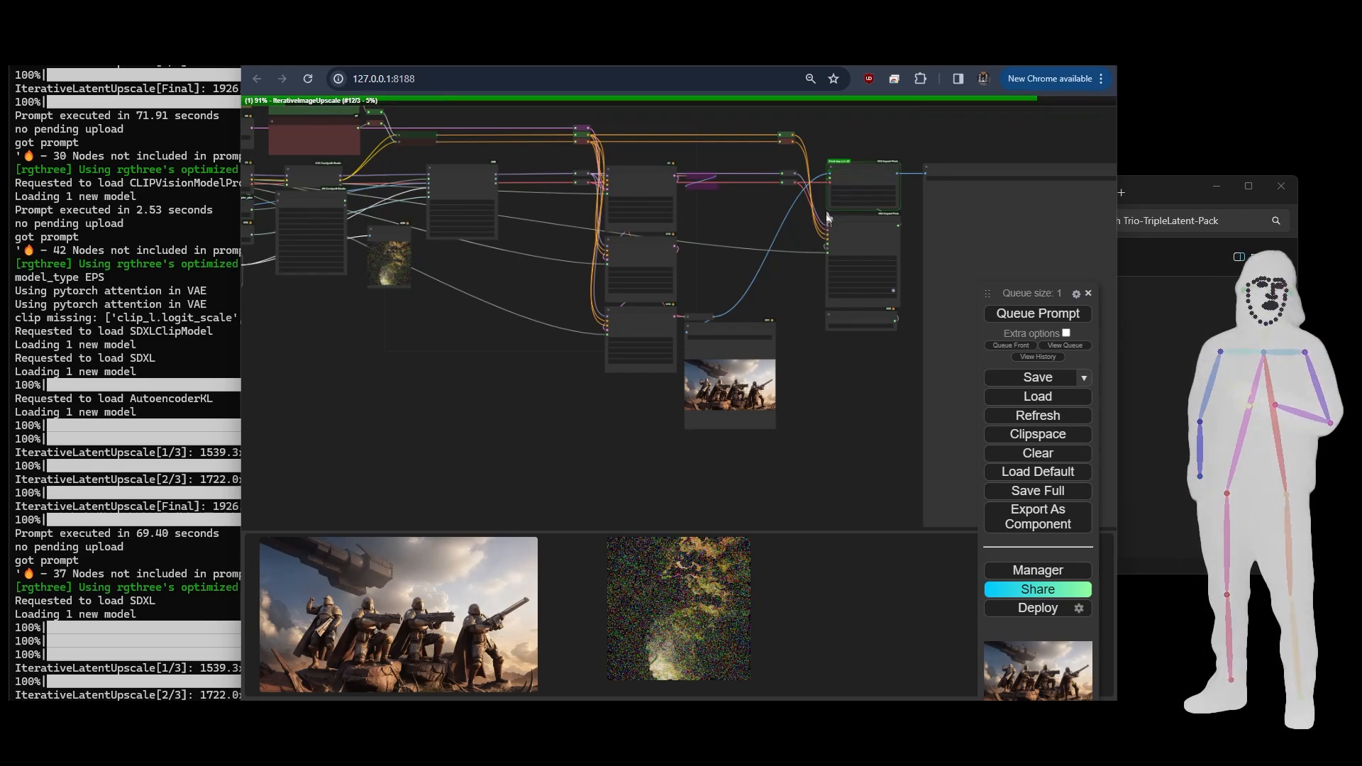
pyautogui.moveTo(884, 393); pyautogui.dragTo(559, 378)
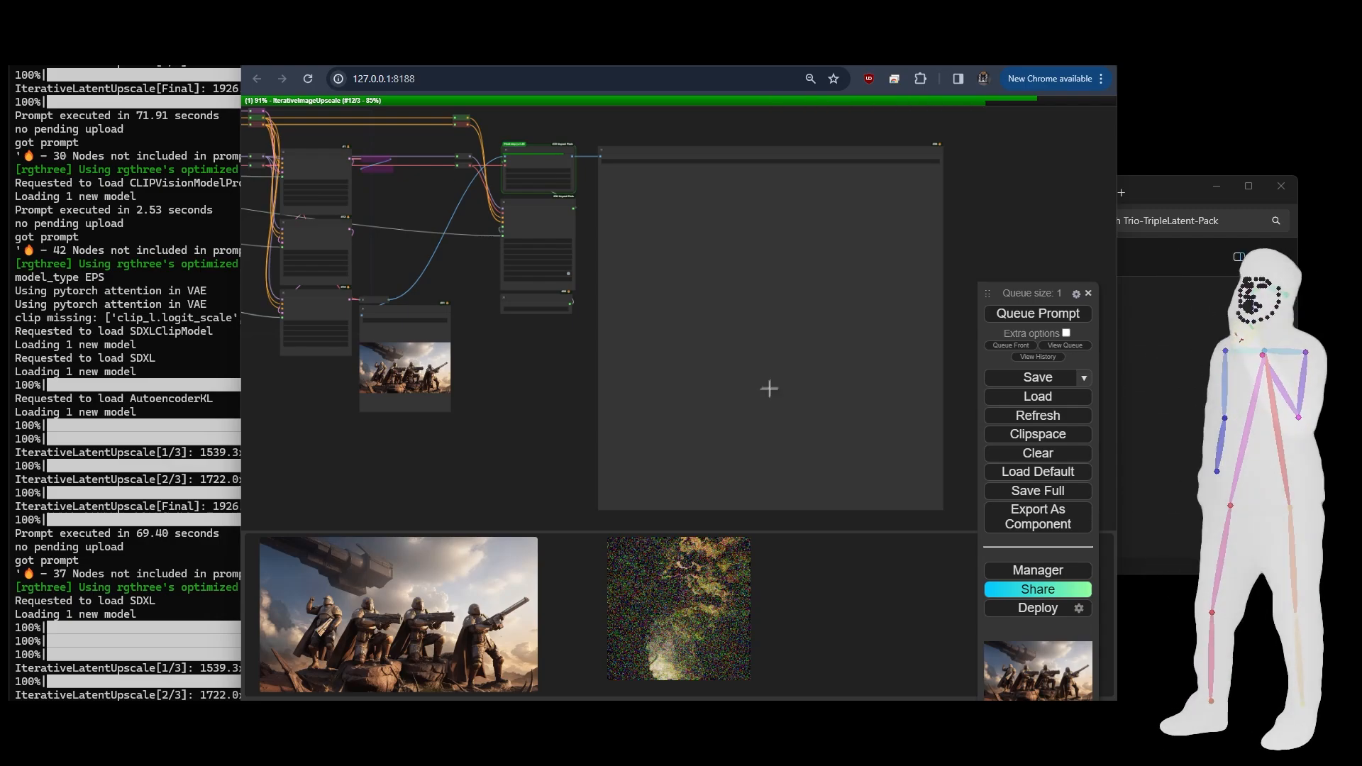
pyautogui.moveTo(319, 487); pyautogui.dragTo(443, 471)
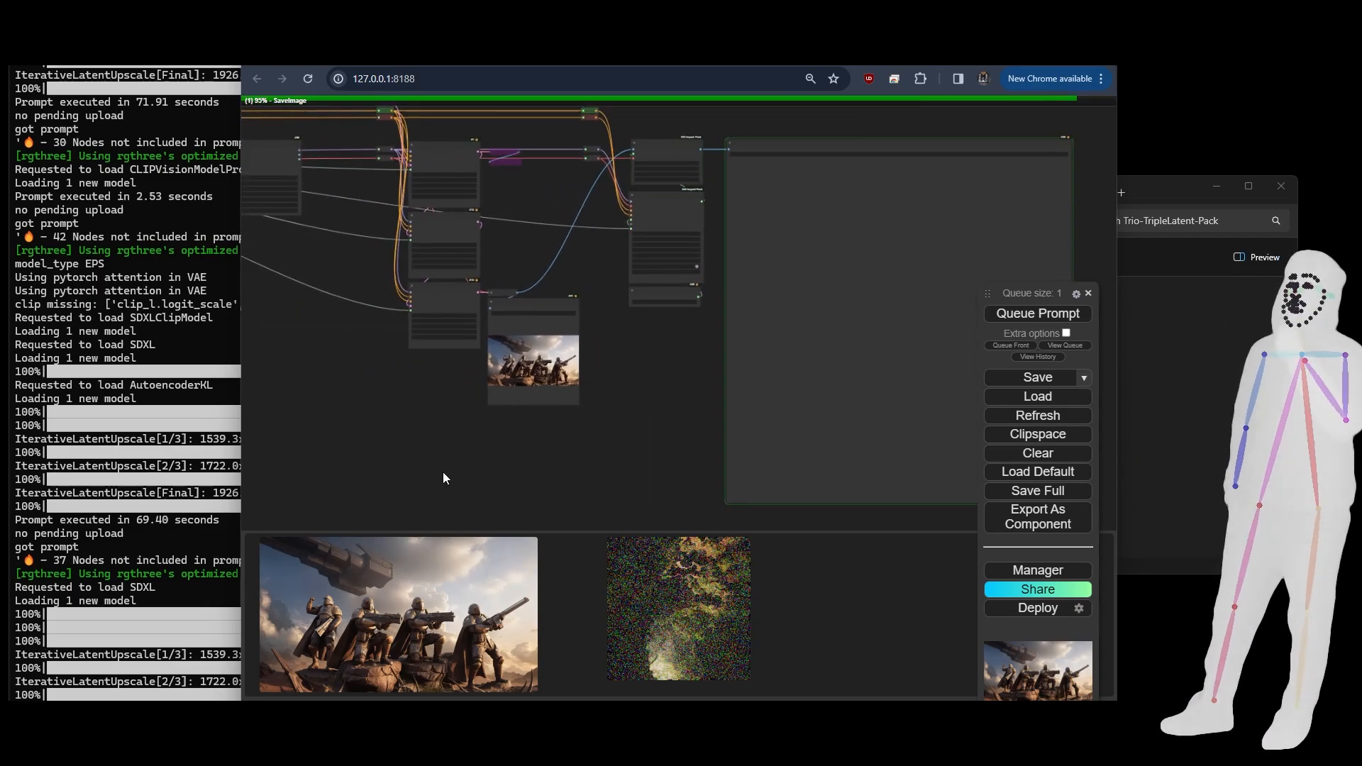
# - Inspect the upscaled image of the armoured soldiers in the final Save Image node
pyautogui.scroll(-5, 440, 471)
pyautogui.scroll(12, 787, 426)
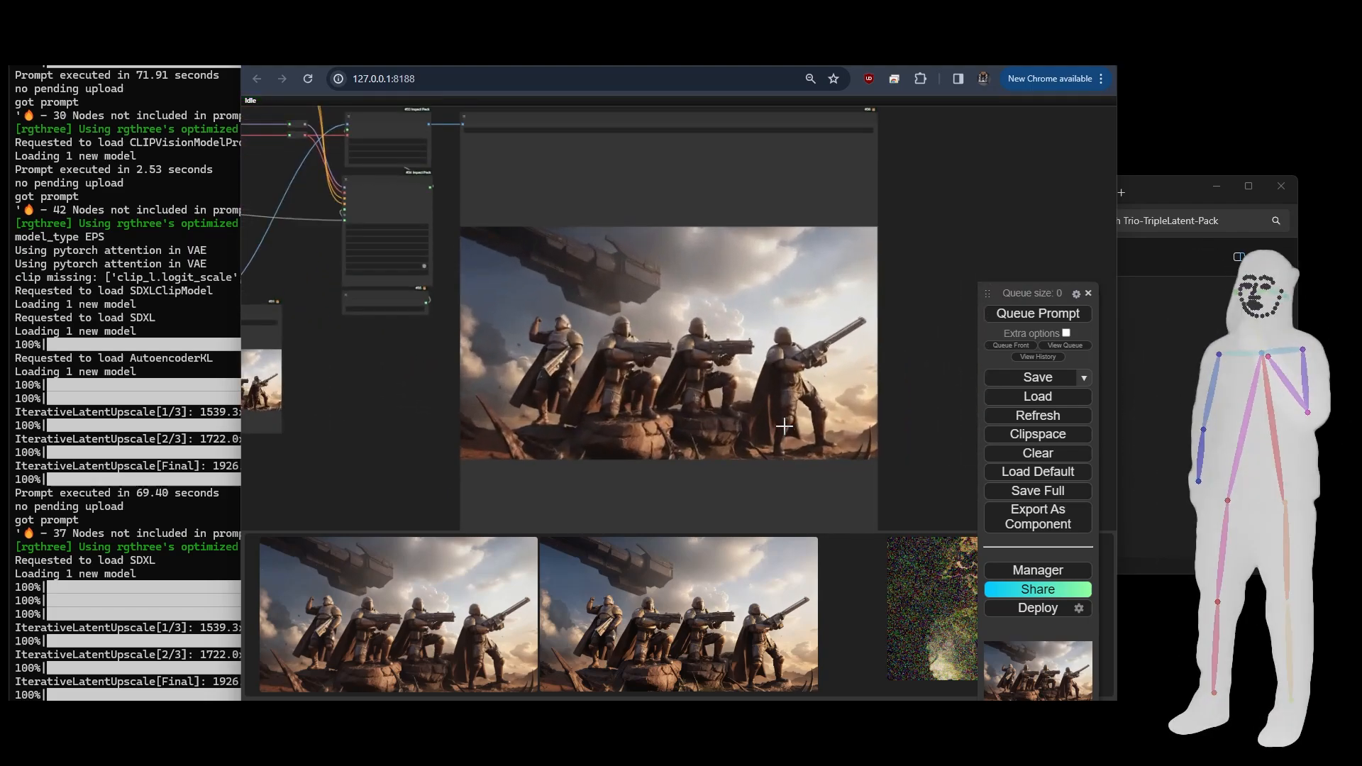
pyautogui.scroll(-2, 784, 425)
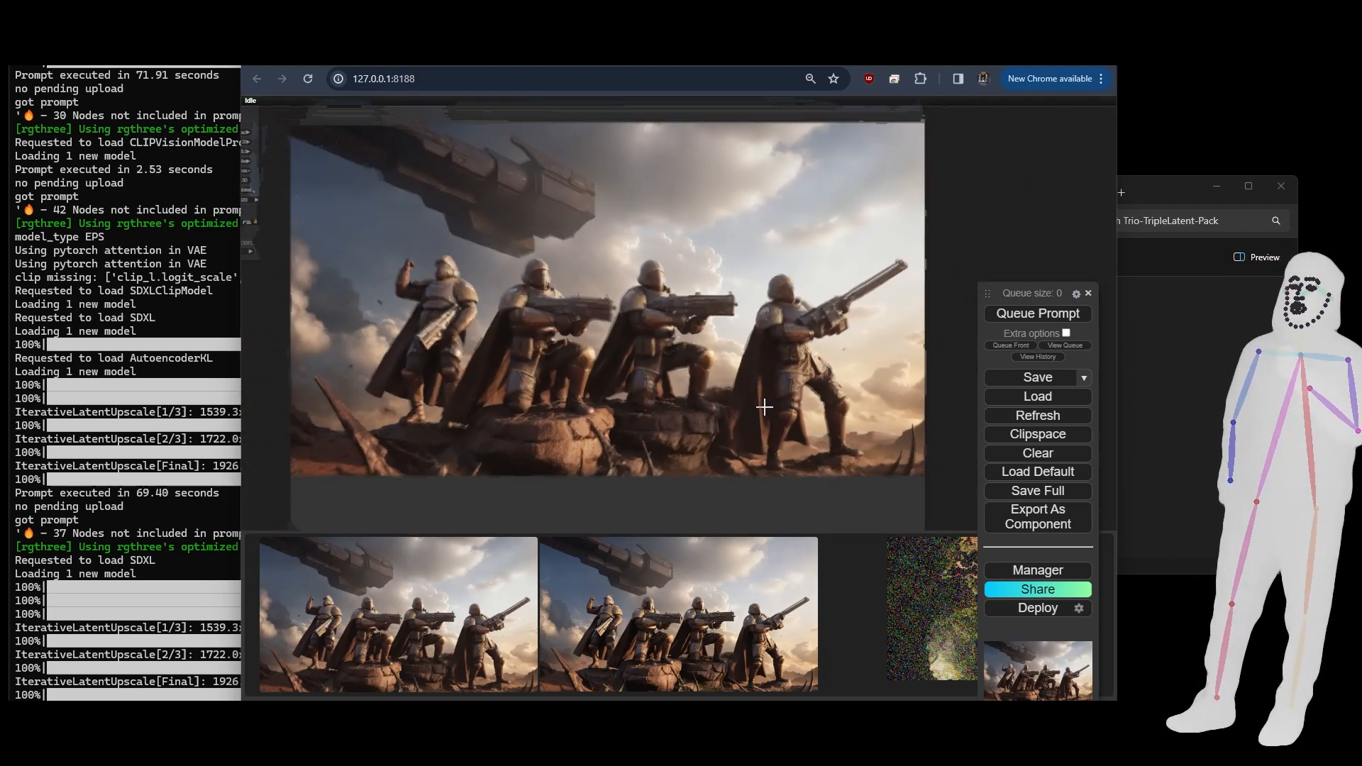
pyautogui.scroll(-2, 951, 301)
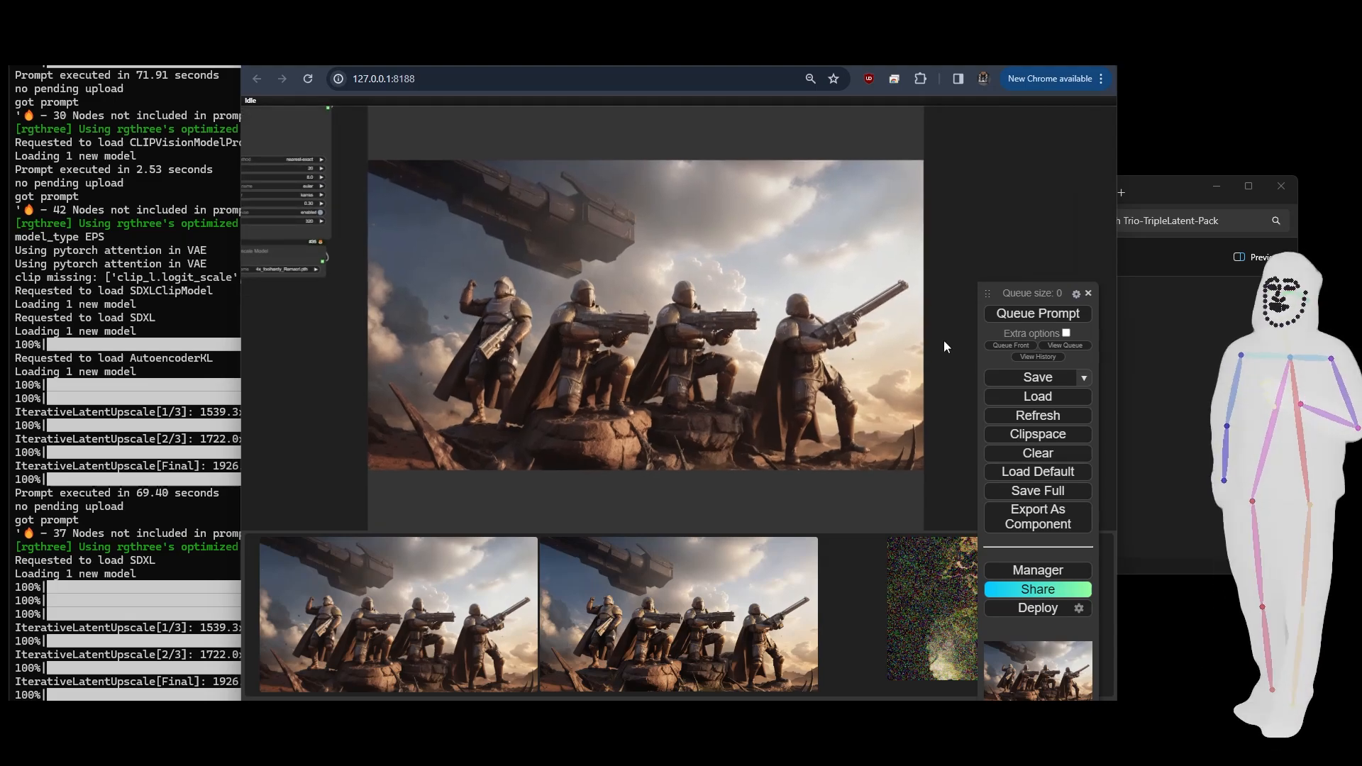
pyautogui.moveTo(943, 339); pyautogui.dragTo(956, 335)
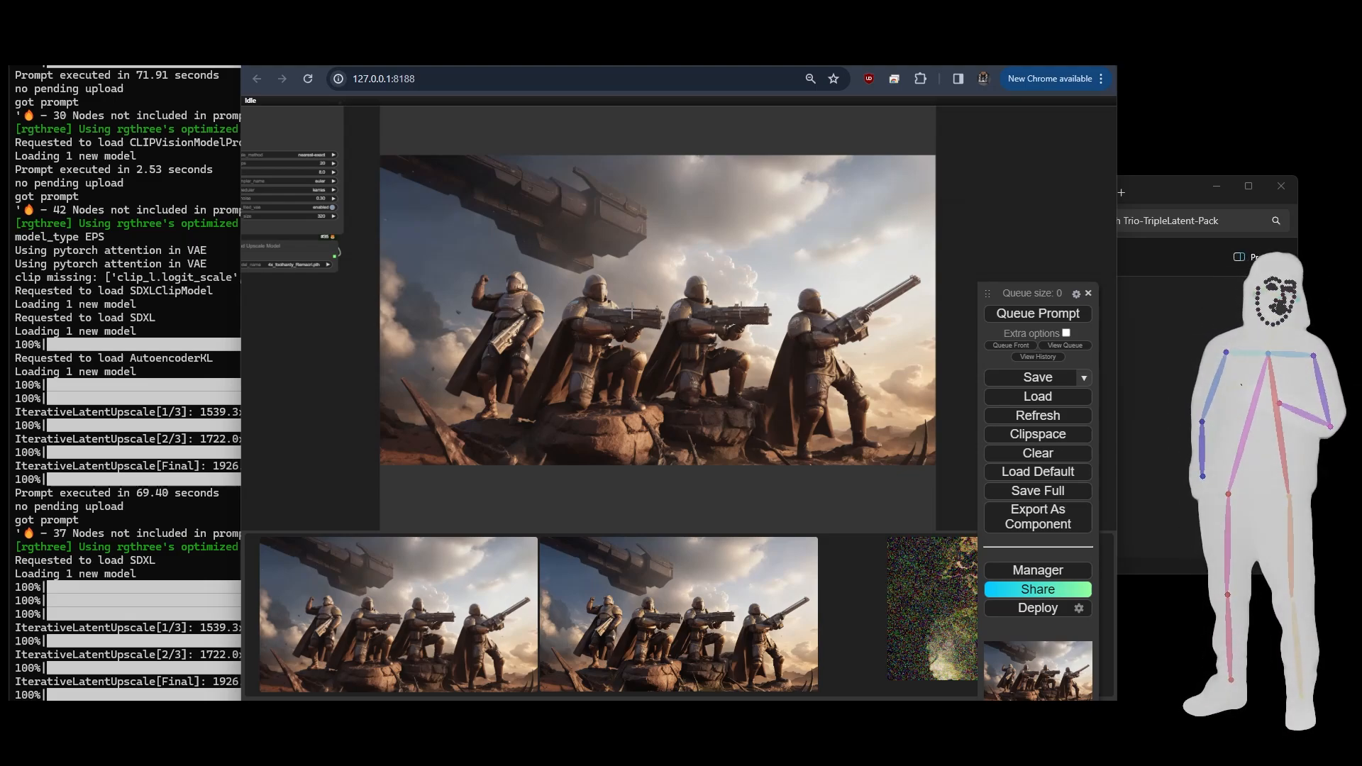
# - Add a VAE Encode node linked to the Load Checkpoint node's VAE output
pyautogui.scroll(-8, 981, 220)
pyautogui.moveTo(427, 340); pyautogui.dragTo(735, 401)
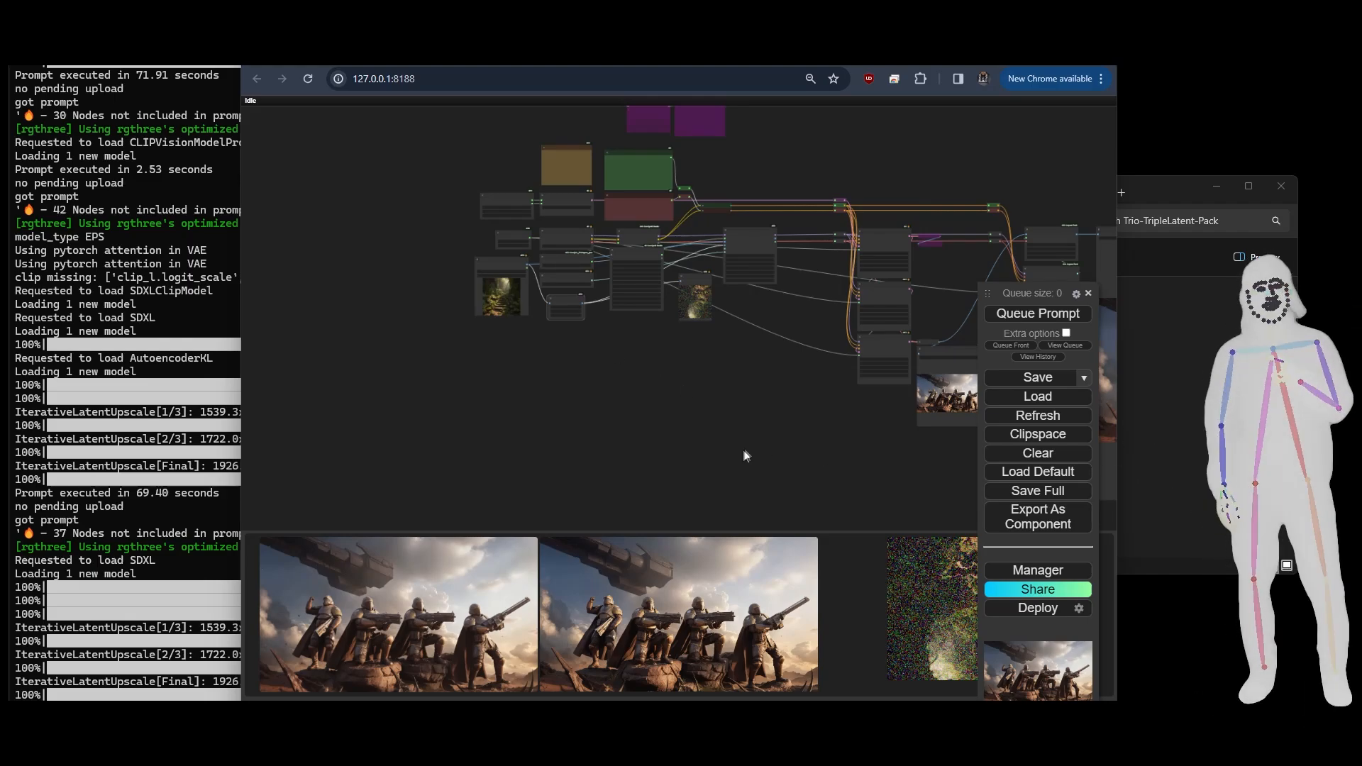
pyautogui.moveTo(745, 456); pyautogui.dragTo(746, 501)
pyautogui.scroll(5, 627, 390)
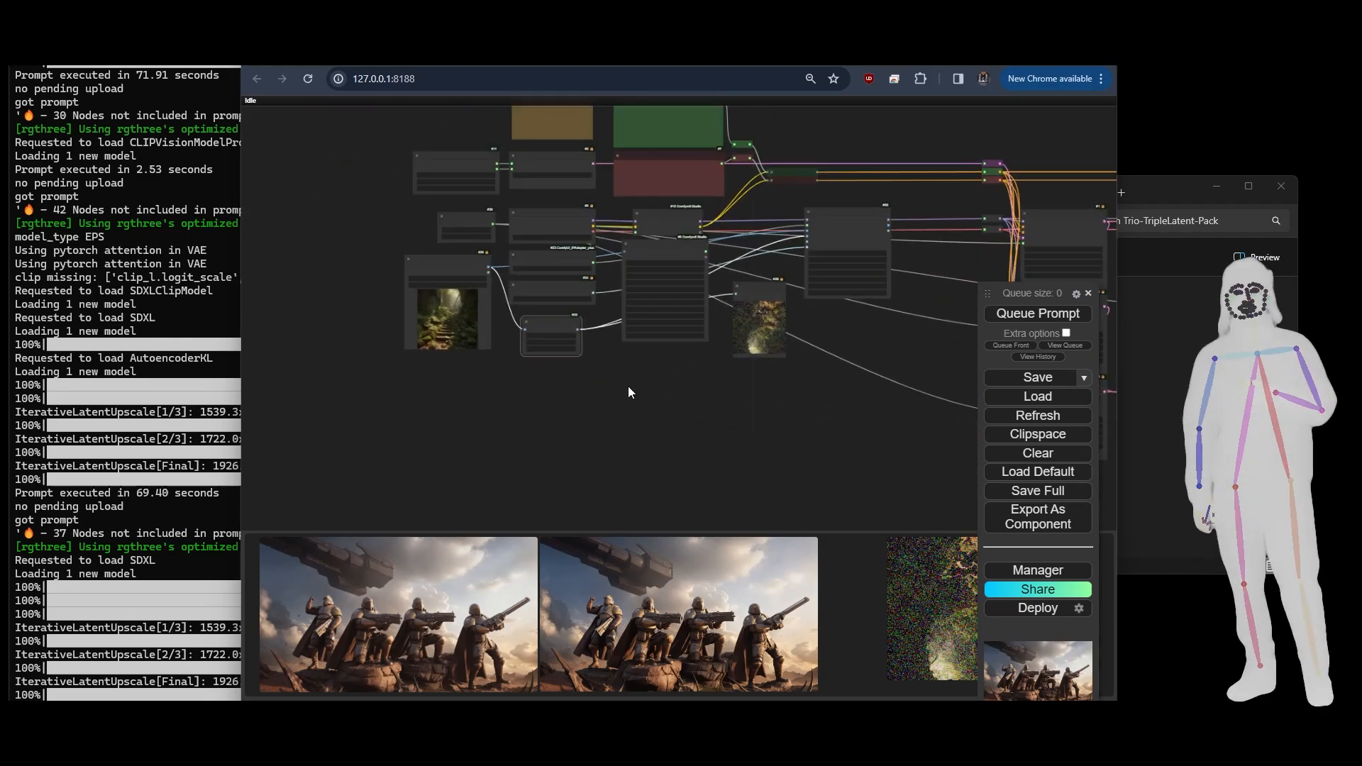
pyautogui.moveTo(619, 381); pyautogui.dragTo(668, 552)
pyautogui.scroll(-2, 554, 242)
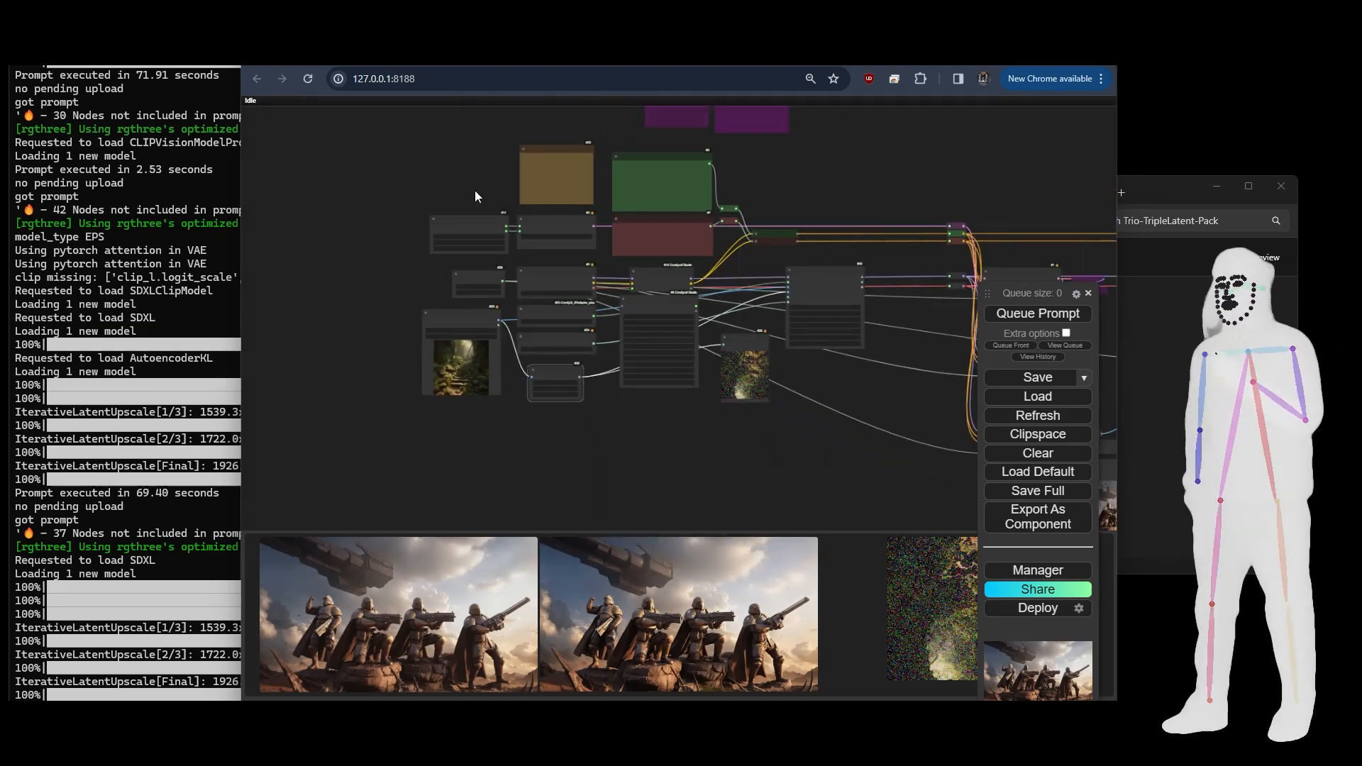
pyautogui.scroll(5, 500, 198)
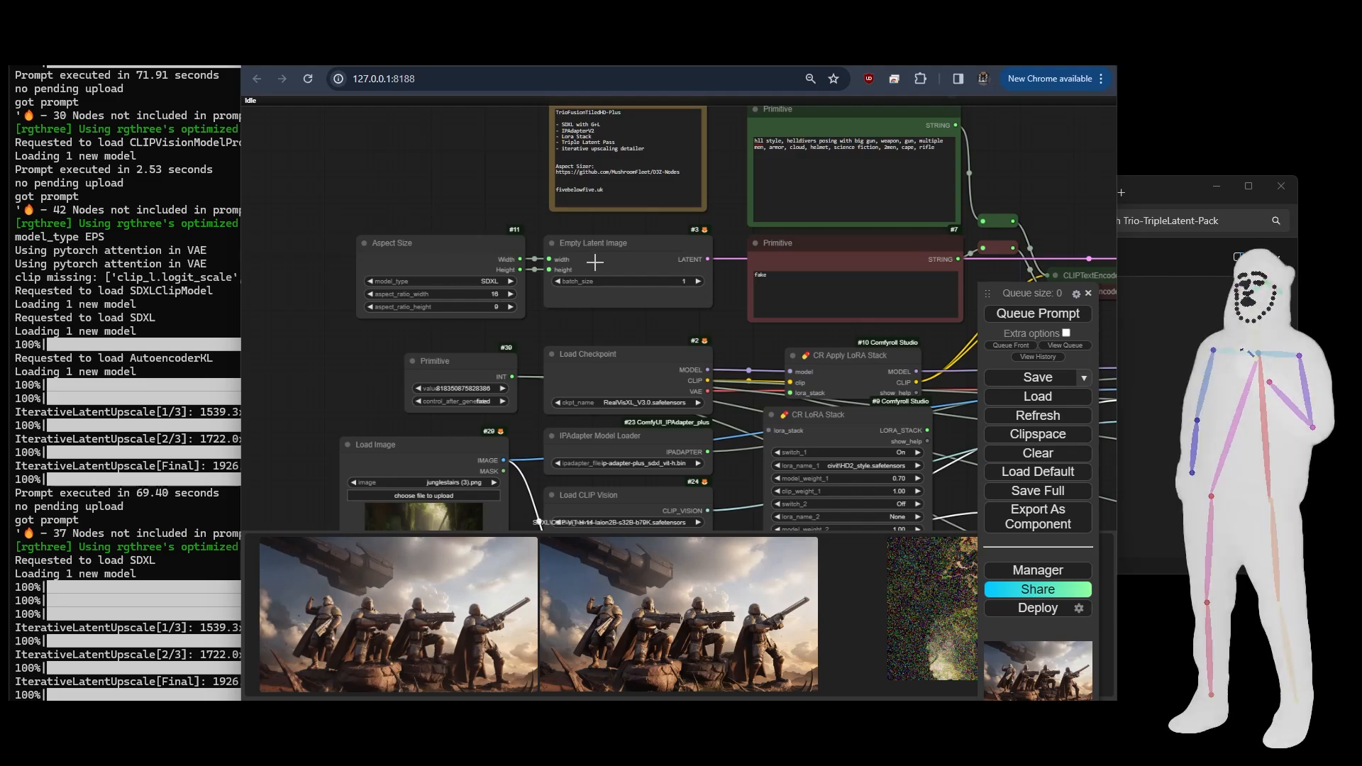
pyautogui.moveTo(708, 391); pyautogui.dragTo(356, 106)
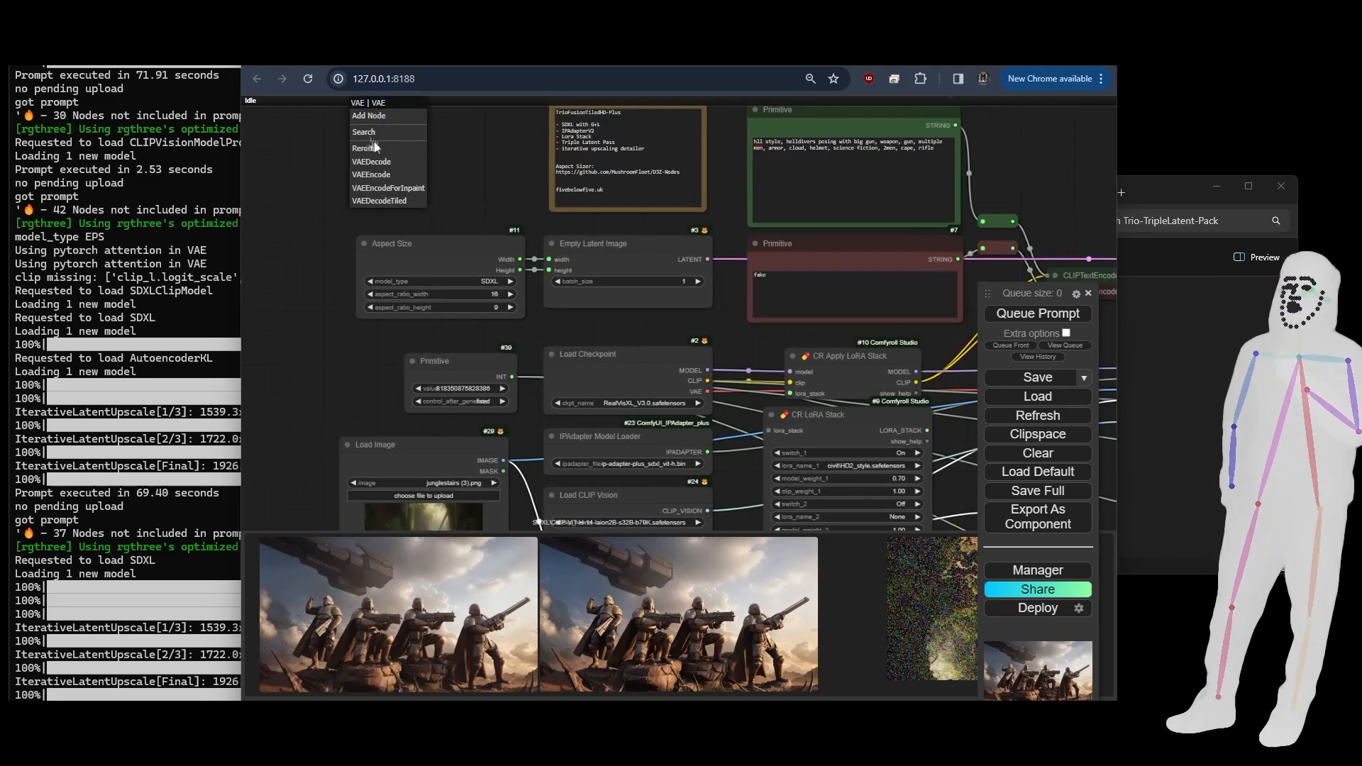
pyautogui.click(382, 174)
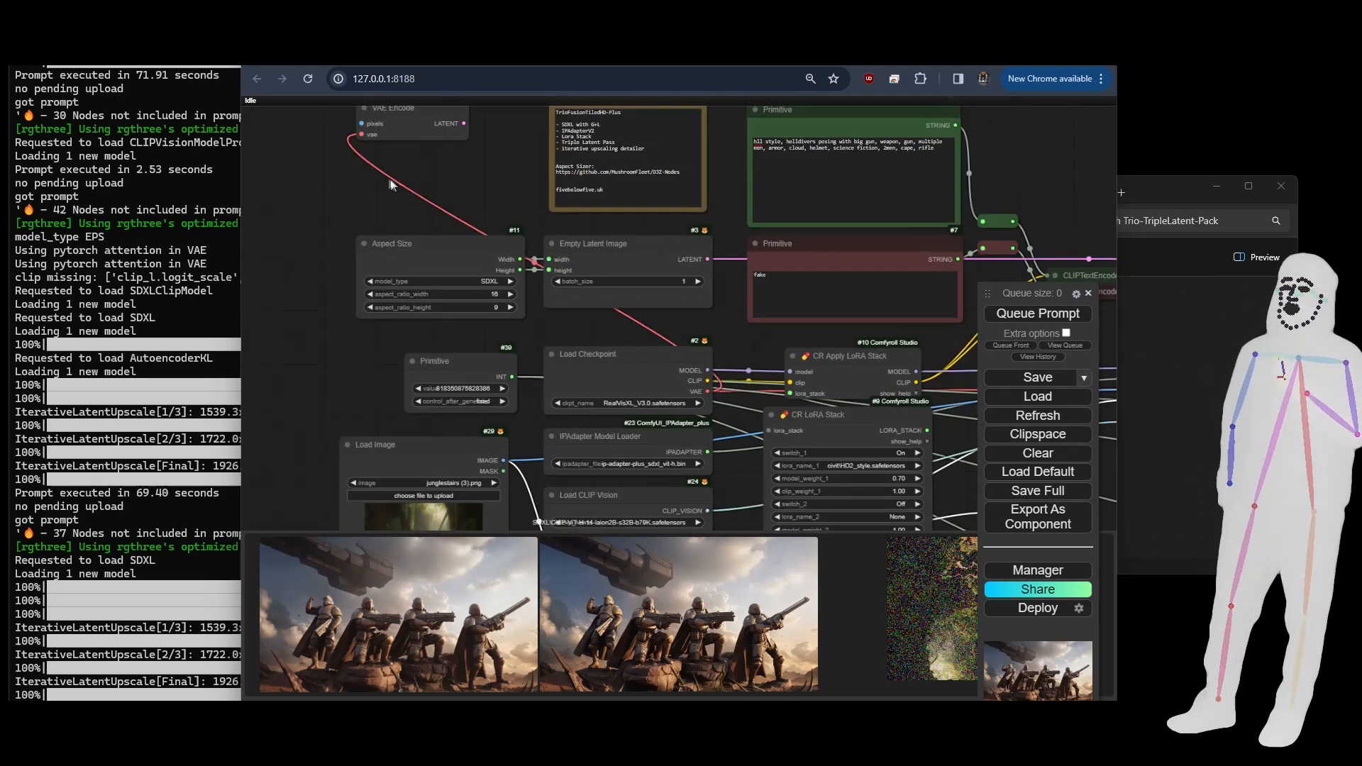
# - Place VAE Encode just below Empty Latent Image and connect its LATENT output to the latent reroute feeding the samplers
pyautogui.moveTo(415, 129); pyautogui.dragTo(642, 321)
pyautogui.moveTo(784, 360); pyautogui.dragTo(786, 291)
pyautogui.scroll(-6, 332, 345)
pyautogui.moveTo(694, 256); pyautogui.dragTo(943, 240)
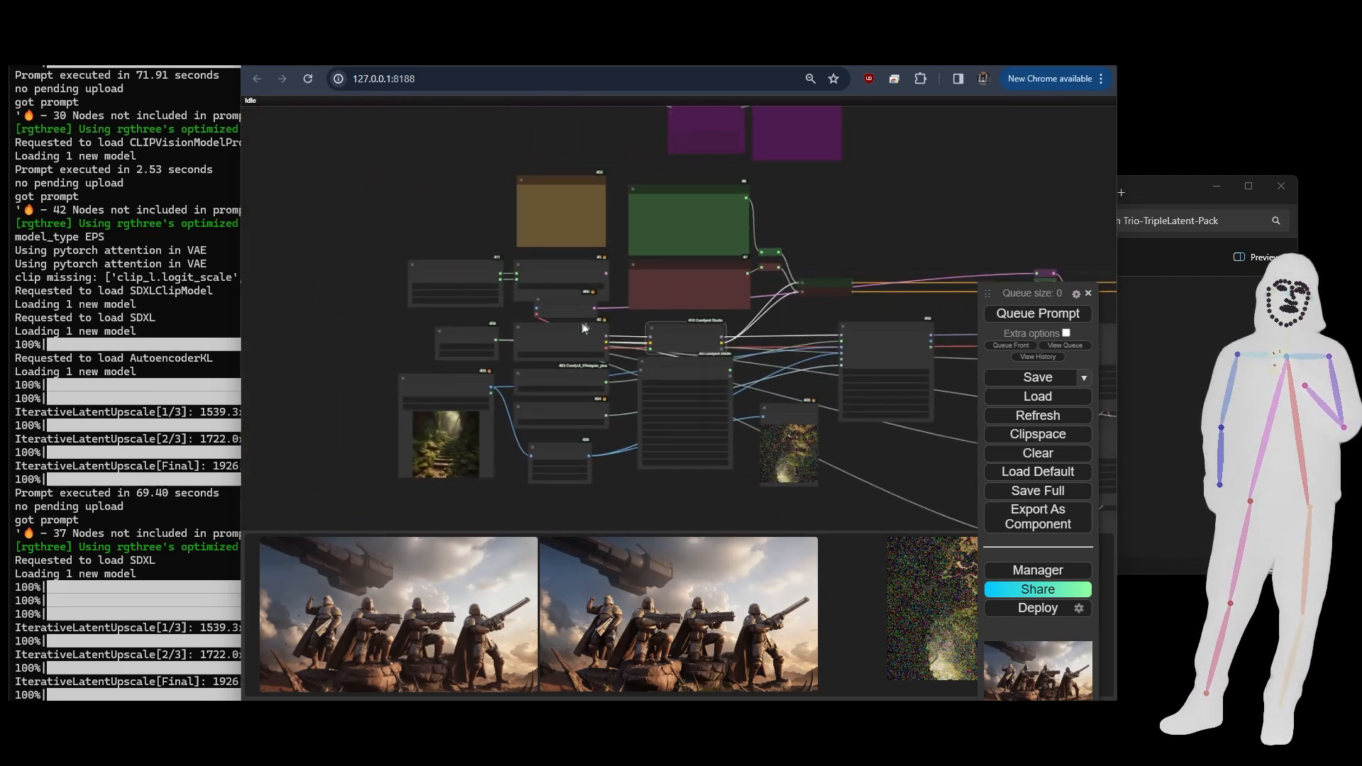
# - Delete the Empty Latent Image node and move VAE Encode into its place
pyautogui.scroll(7, 580, 323)
pyautogui.click(543, 231)
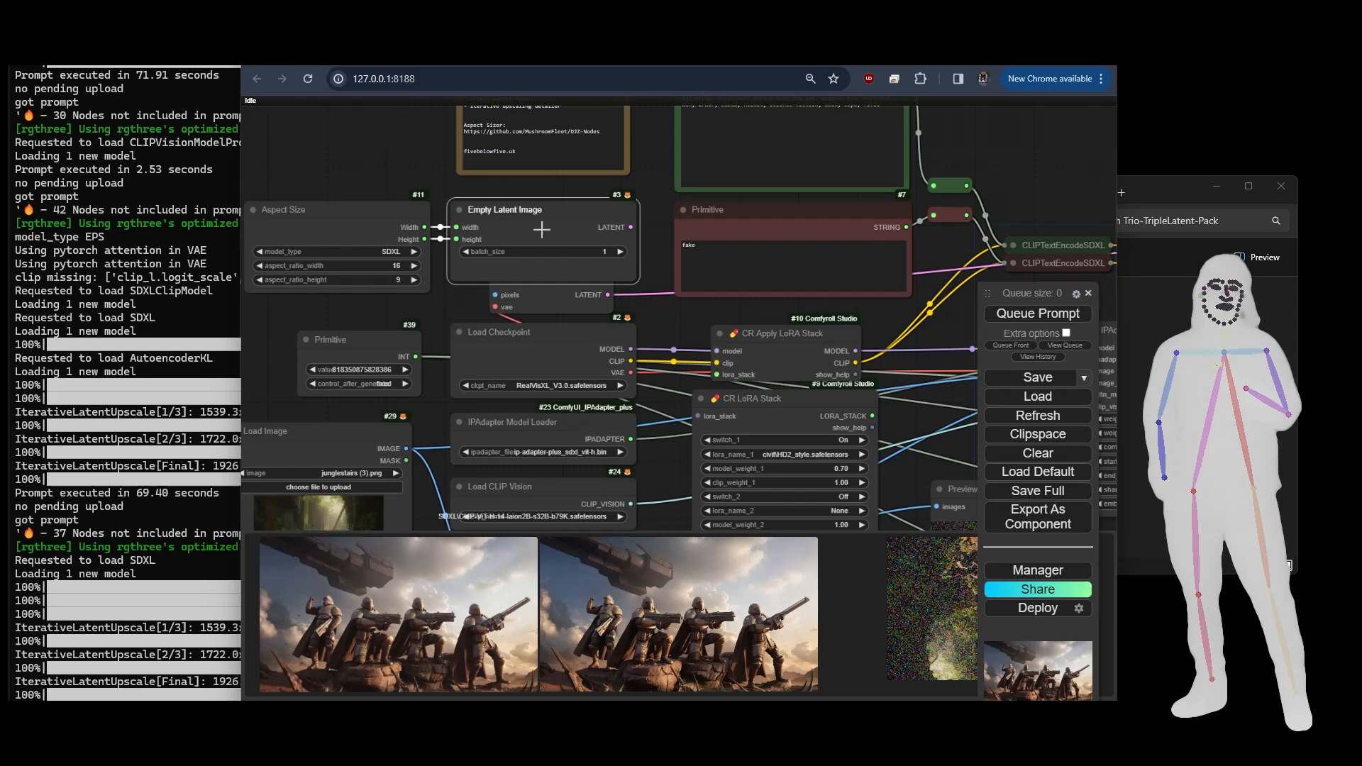
pyautogui.press('Delete')
pyautogui.moveTo(546, 282); pyautogui.dragTo(545, 212)
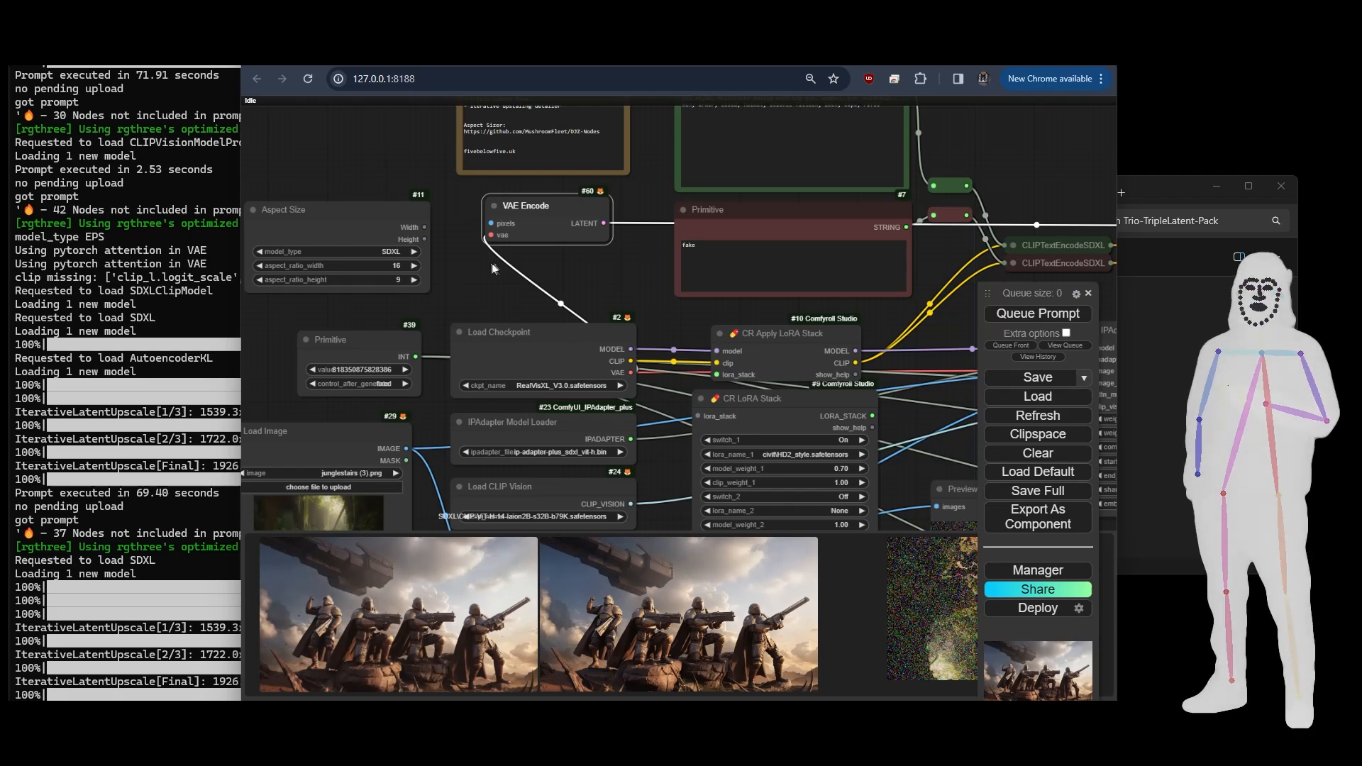
# - Move the Aspect Size node away from VAE Encode to make room between them, and enlarge the browser to full screen
pyautogui.moveTo(494, 268); pyautogui.dragTo(686, 276)
pyautogui.click(490, 242)
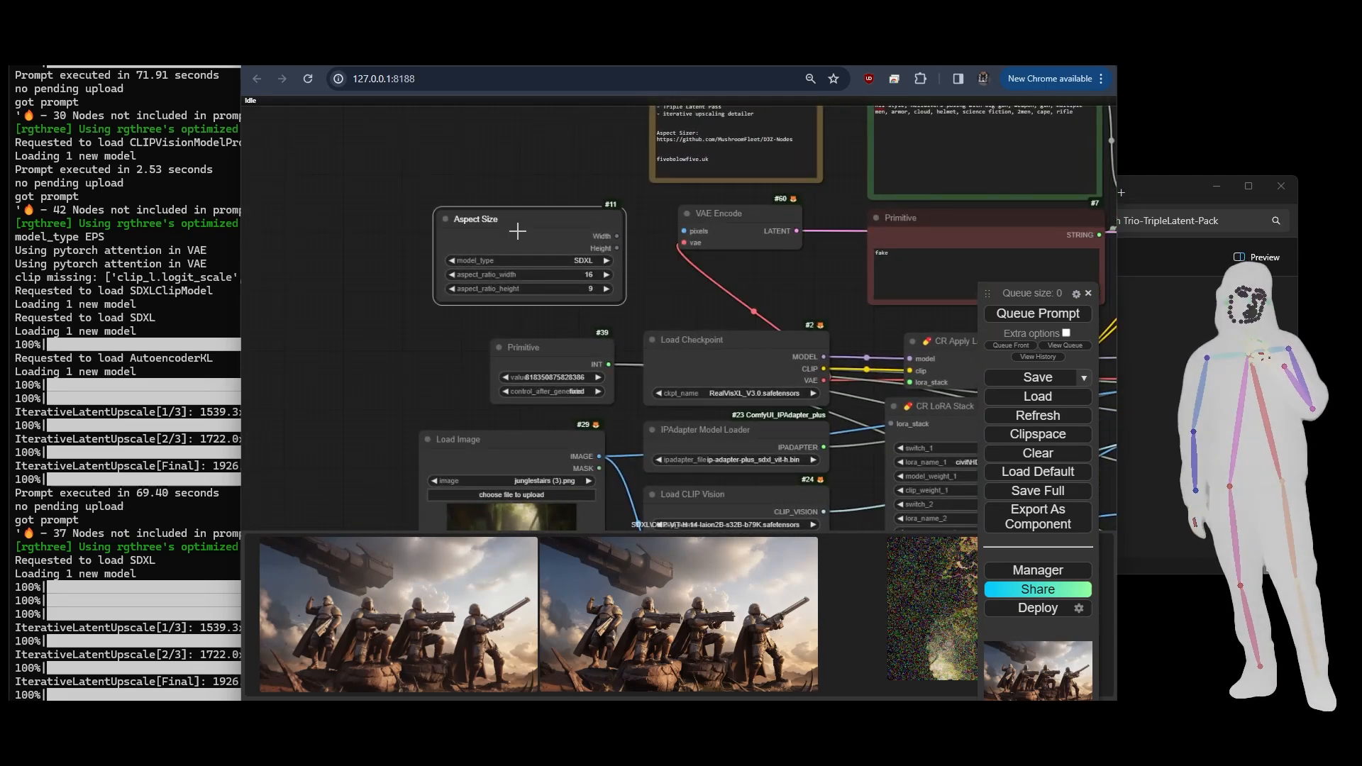
pyautogui.moveTo(518, 231); pyautogui.dragTo(313, 221)
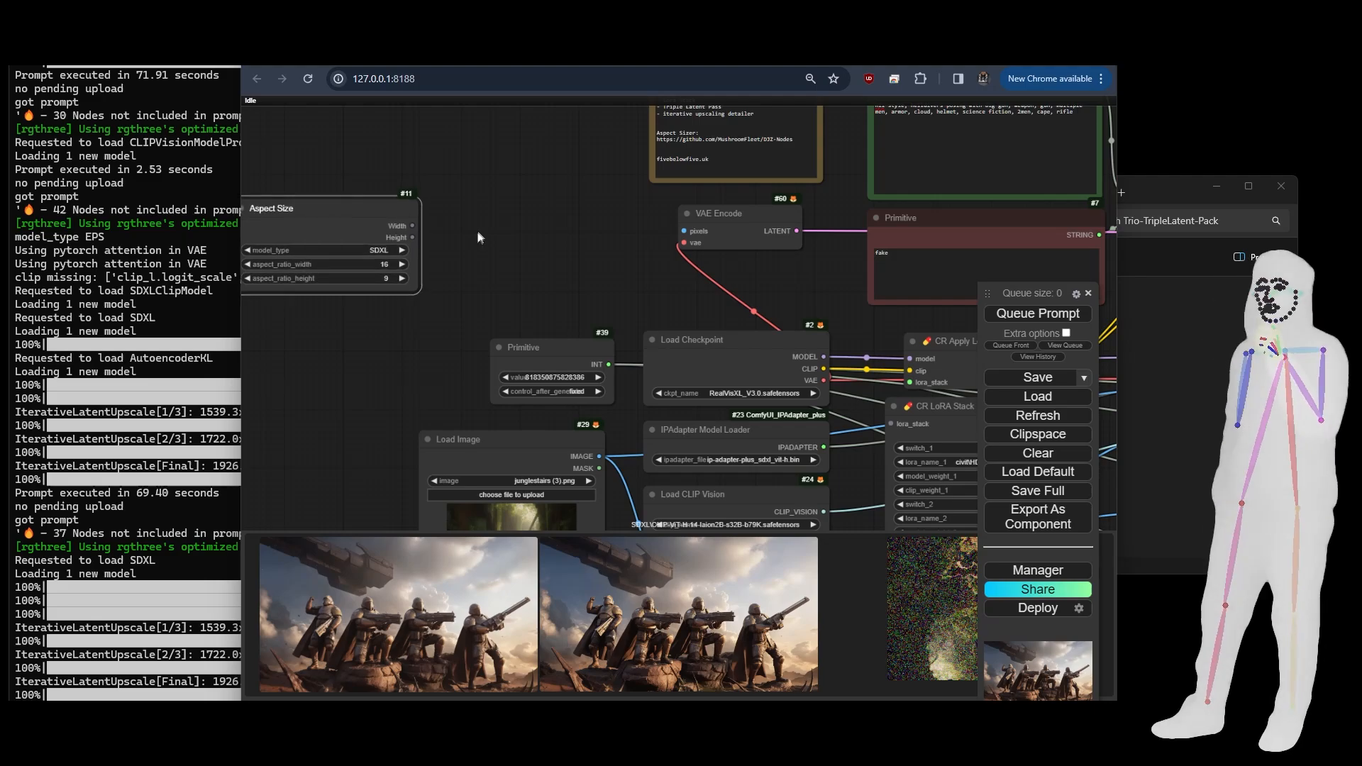
pyautogui.rightClick(479, 235)
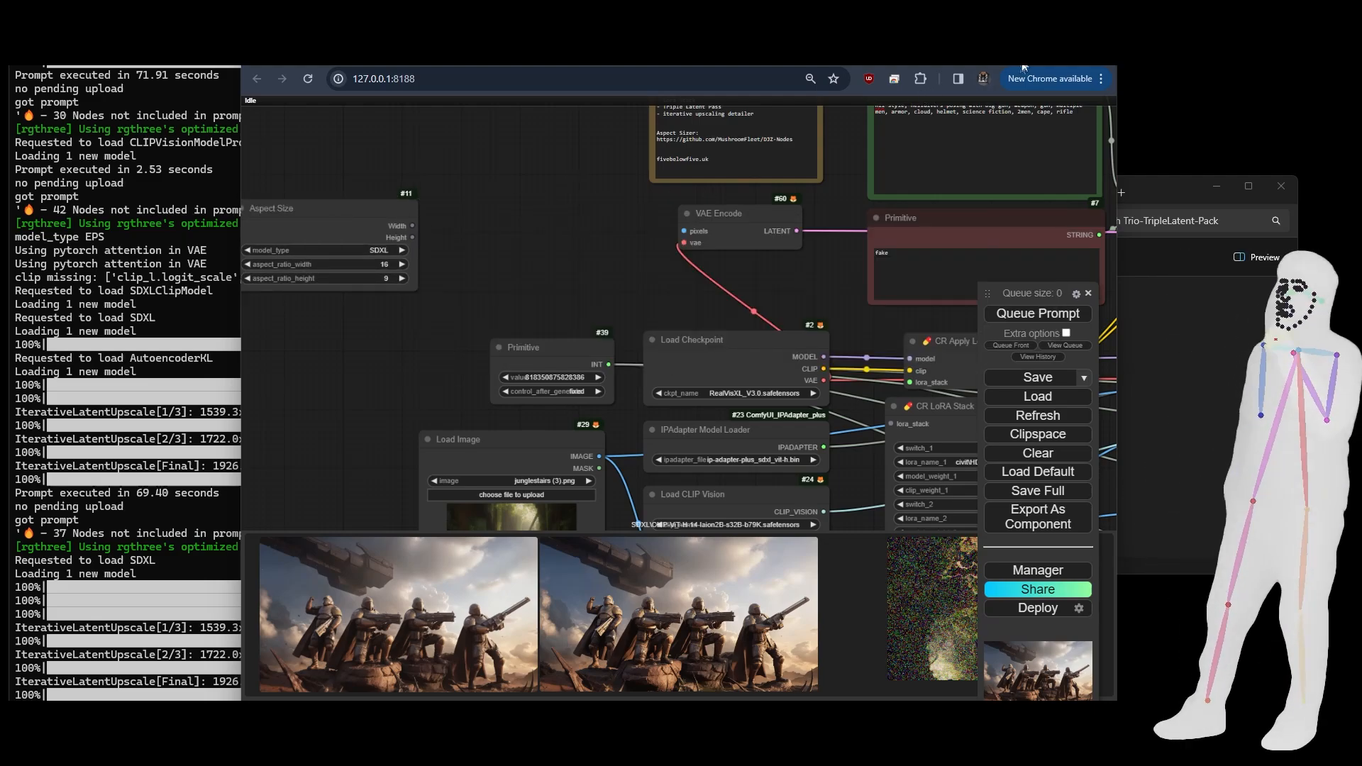
pyautogui.click(1068, 51)
pyautogui.moveTo(379, 218); pyautogui.dragTo(584, 231)
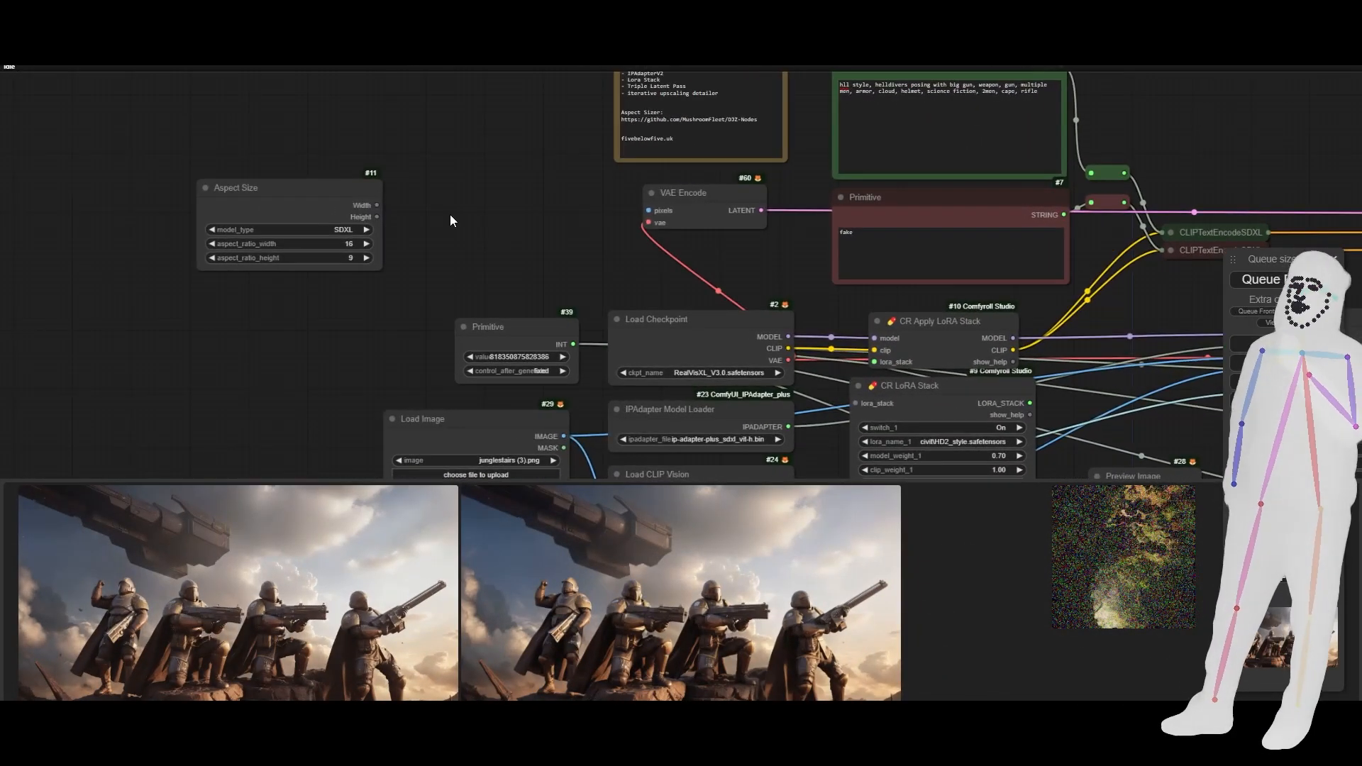
# - Add an Image Resize node between Aspect Size and VAE Encode, and connect its IMAGE output to VAE Encode's pixels input
pyautogui.doubleClick(451, 216)
pyautogui.write('resize')
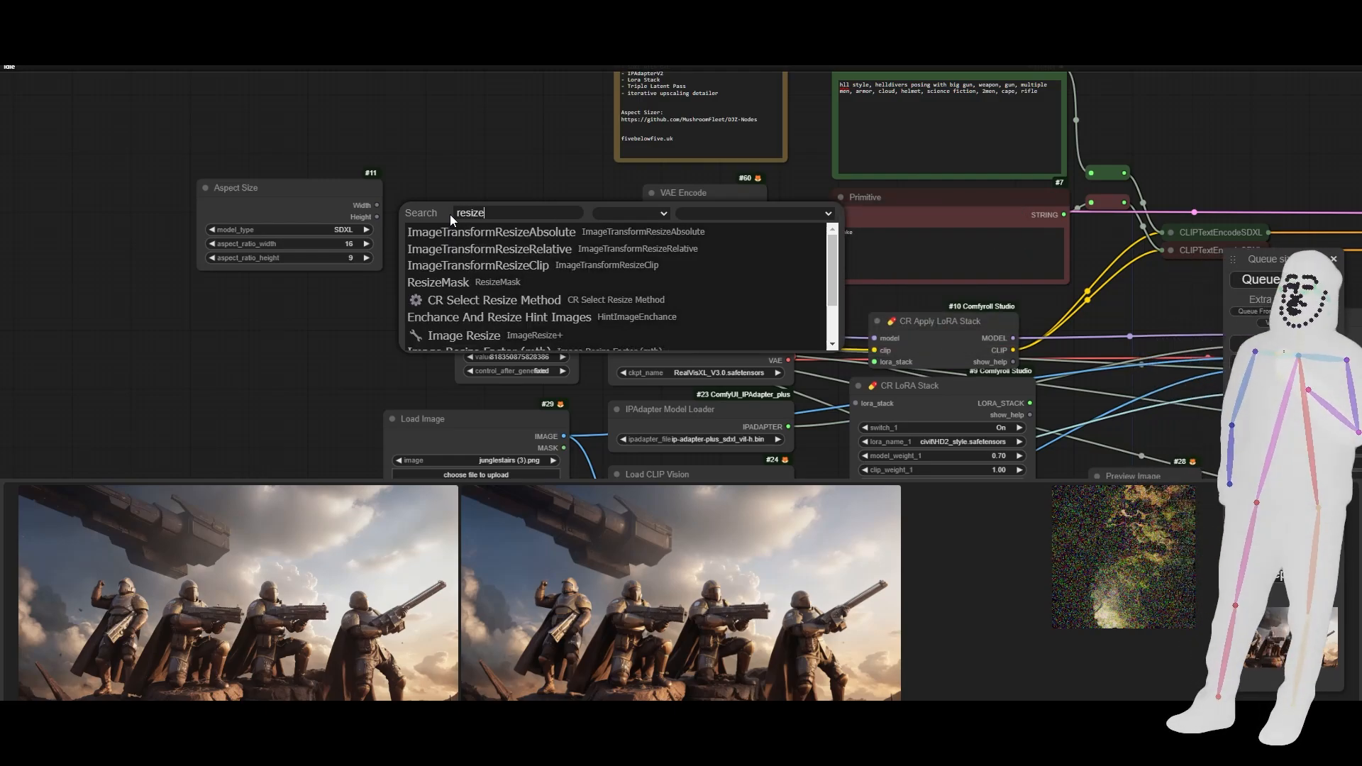
pyautogui.click(461, 335)
pyautogui.moveTo(595, 211); pyautogui.dragTo(558, 193)
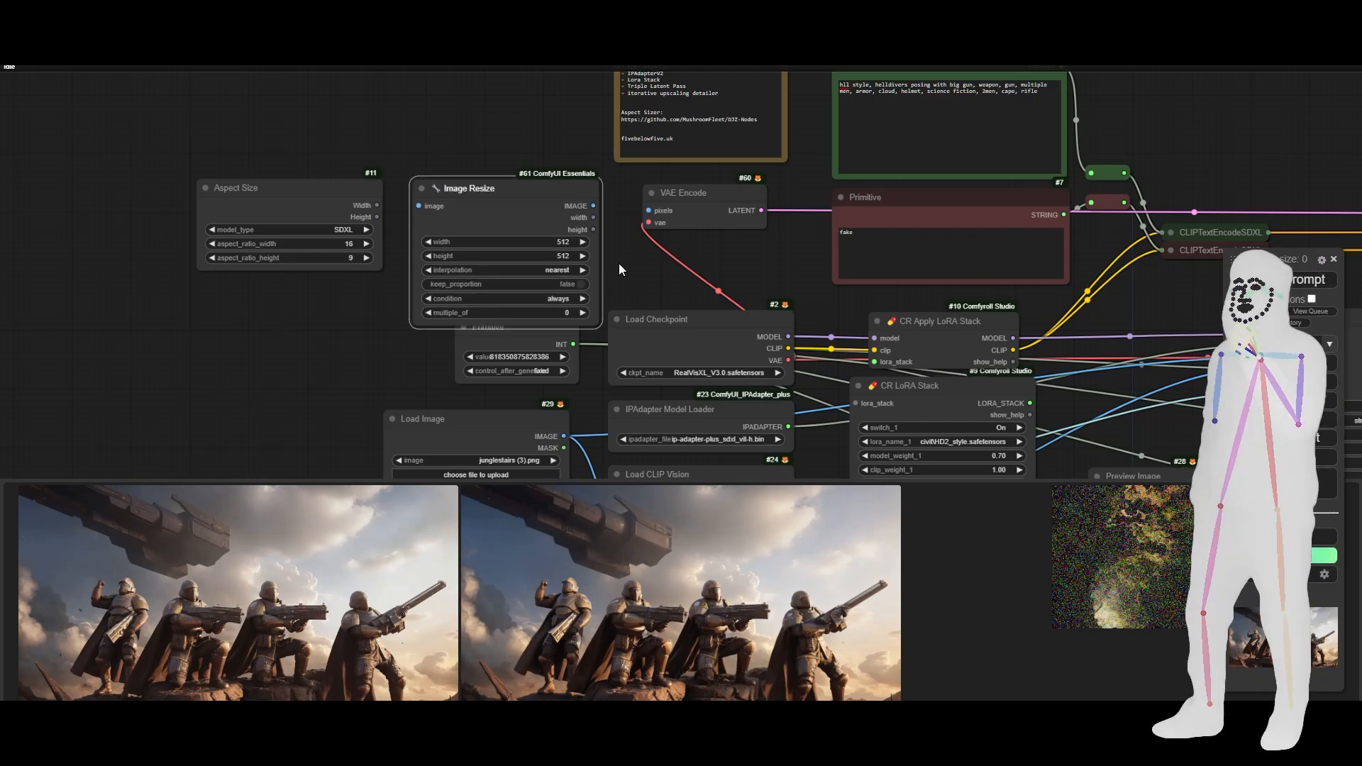
pyautogui.scroll(1, 621, 264)
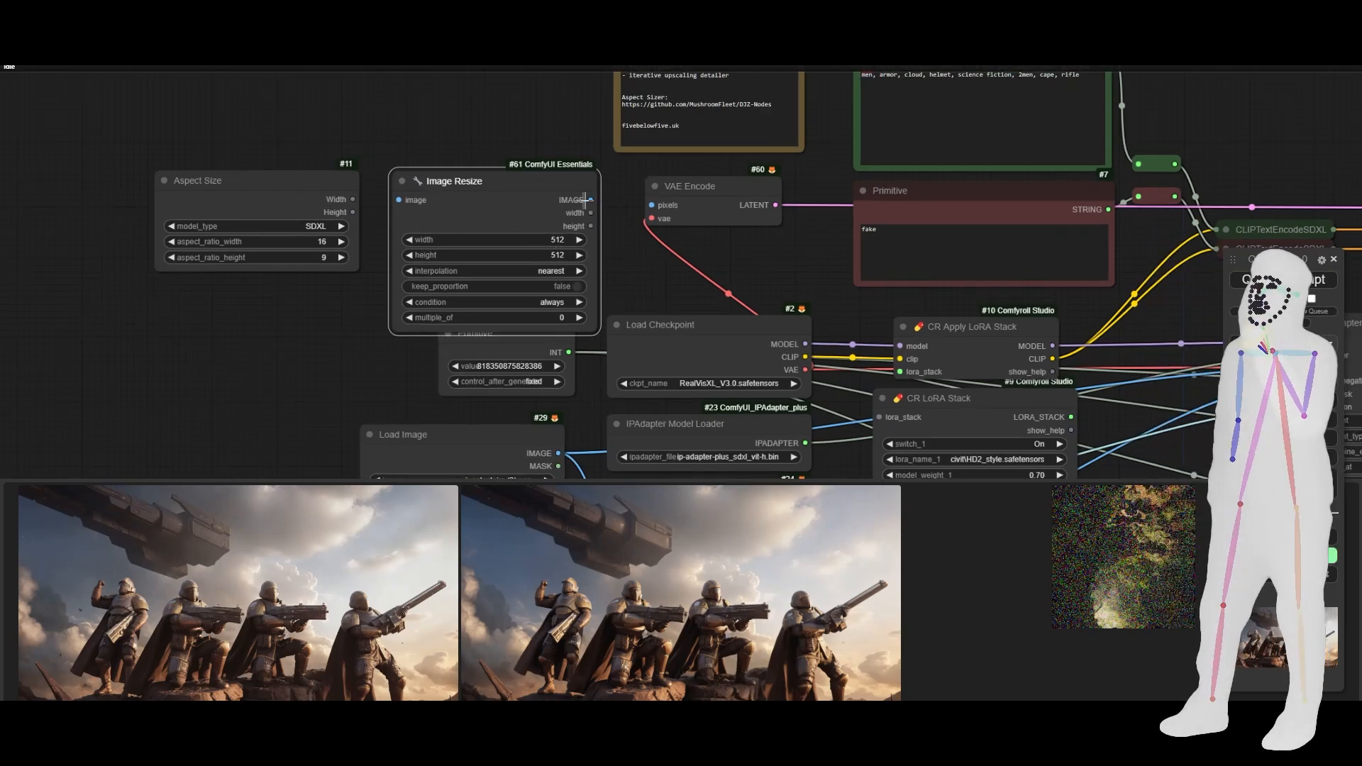
pyautogui.moveTo(586, 199); pyautogui.dragTo(652, 205)
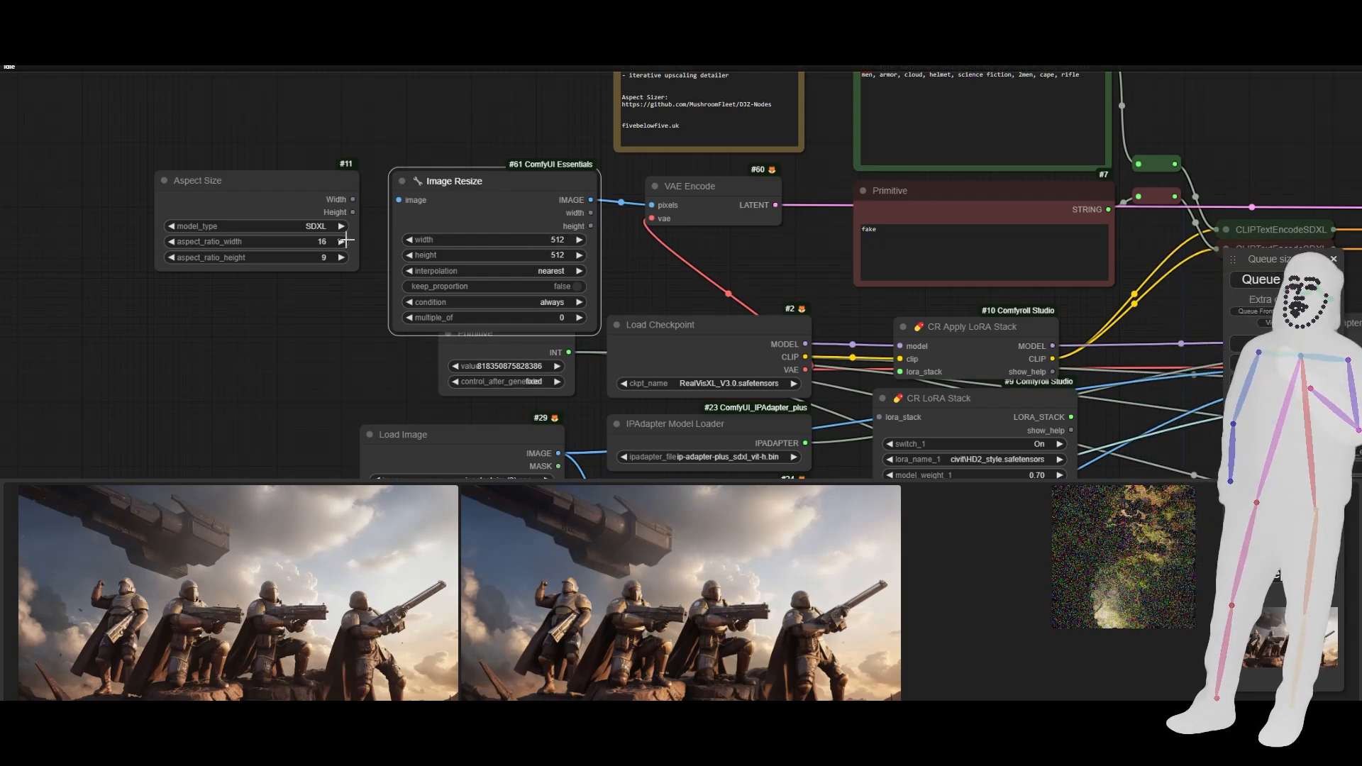
# - Convert Image Resize's width and height to inputs and connect the Aspect Size Width and Height outputs to them
pyautogui.rightClick(460, 214)
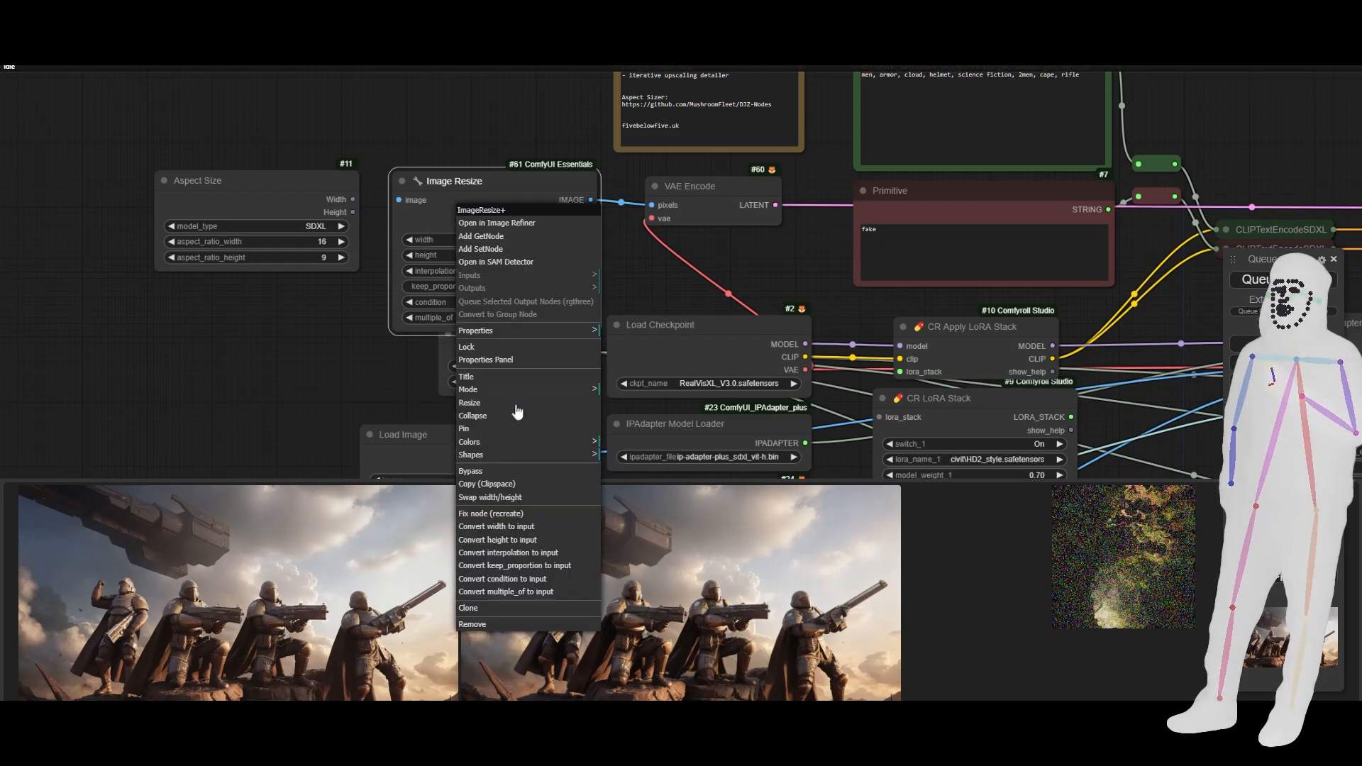
pyautogui.click(511, 526)
pyautogui.rightClick(501, 242)
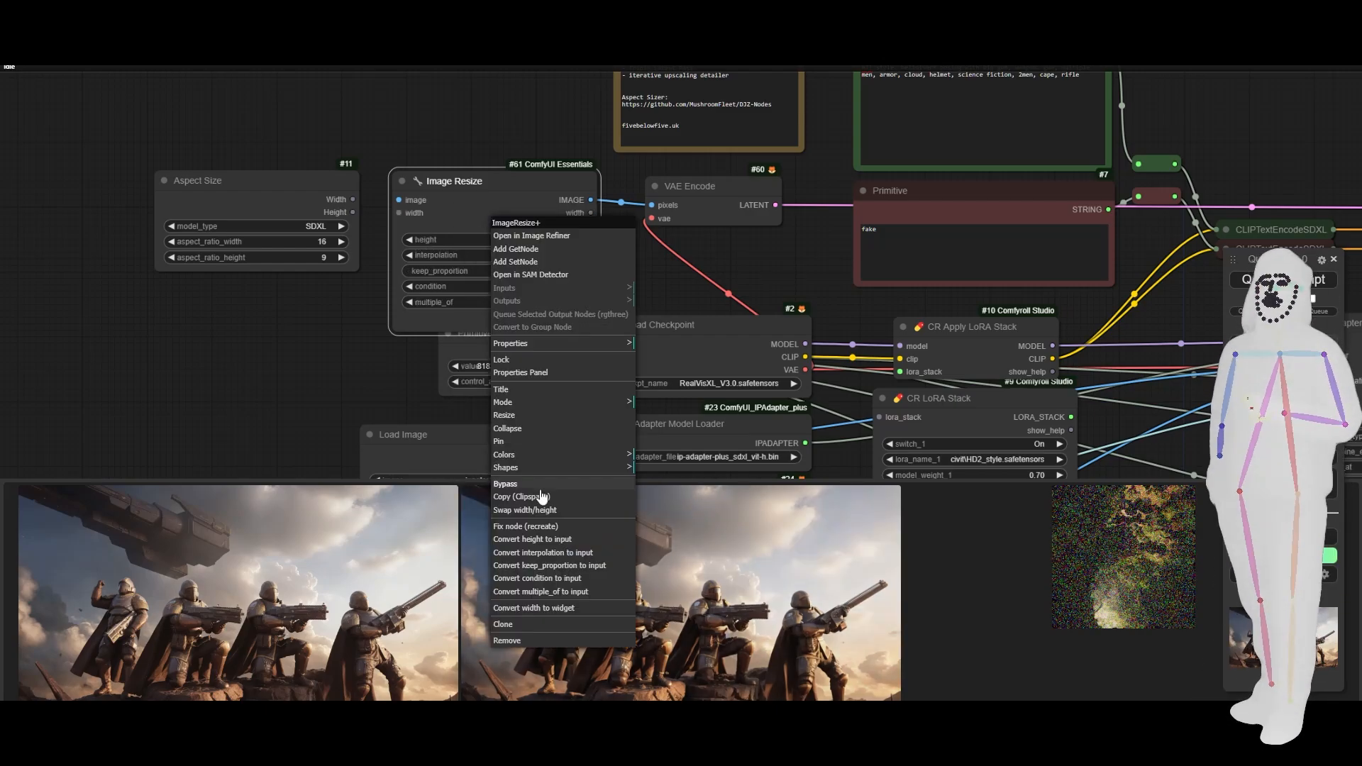
pyautogui.click(534, 550)
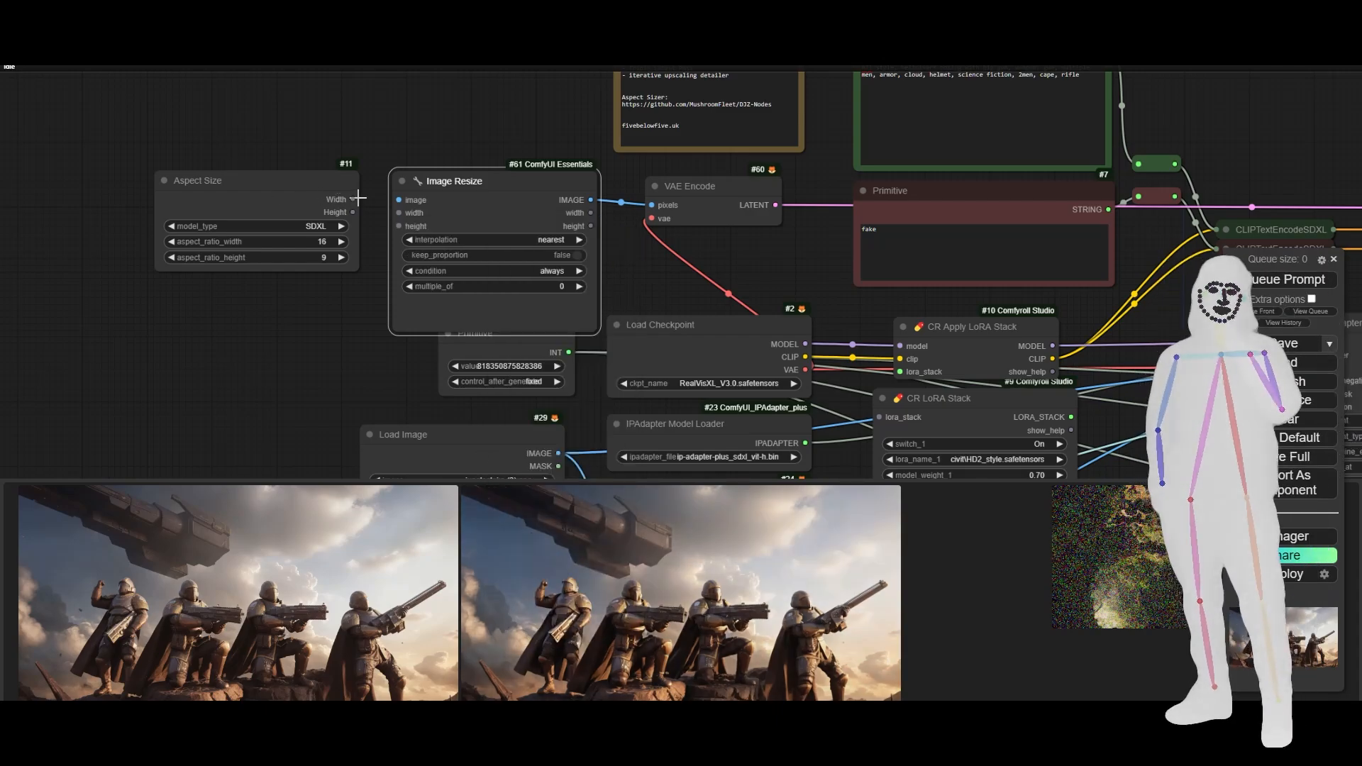
pyautogui.moveTo(352, 199); pyautogui.dragTo(409, 226)
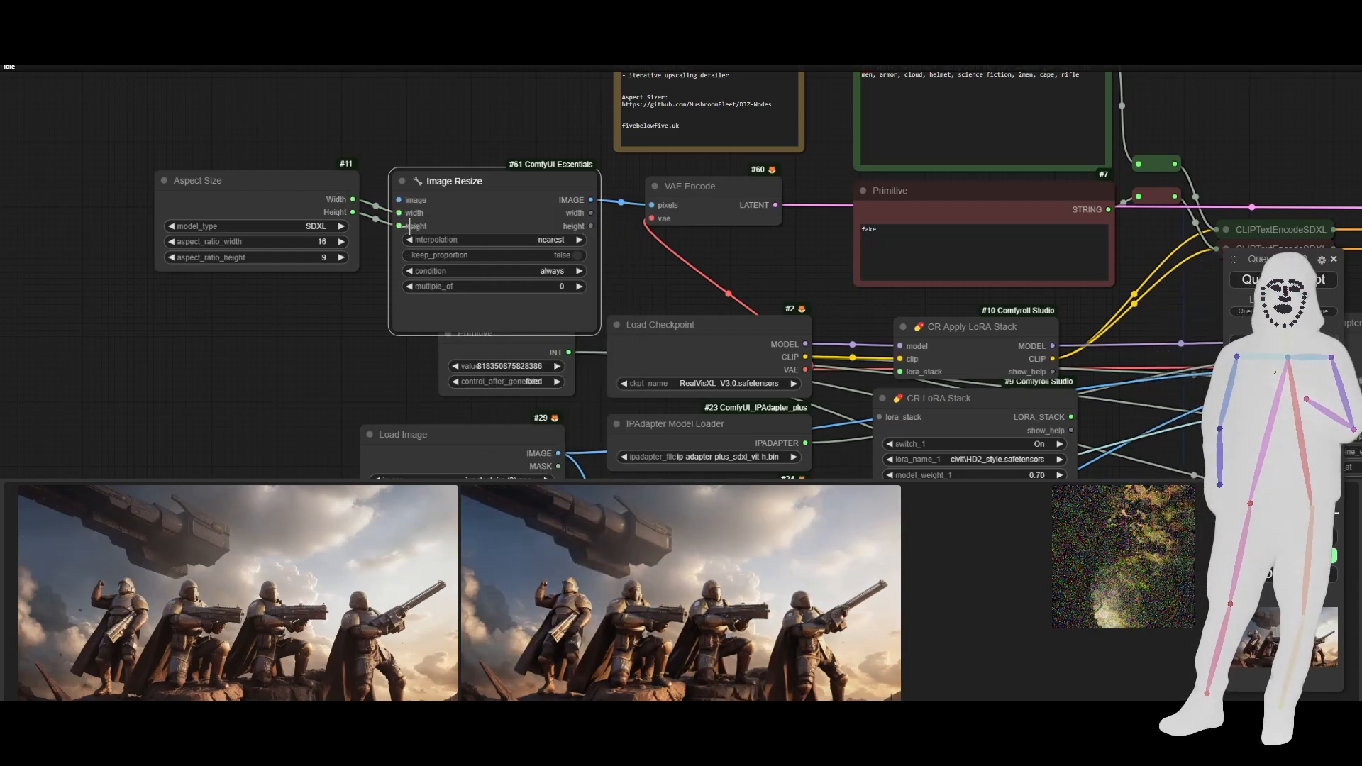
pyautogui.moveTo(270, 195); pyautogui.dragTo(274, 209)
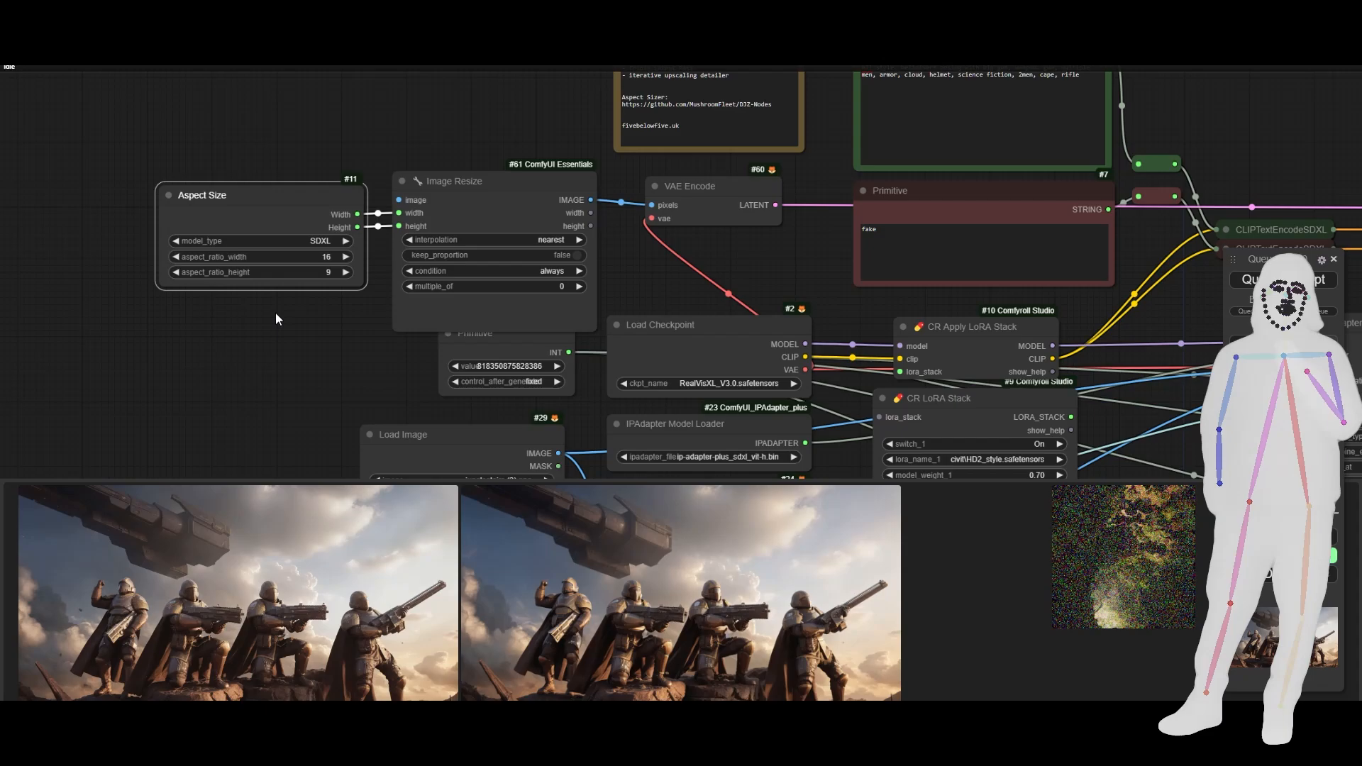
# - Set both the aspect ratio width and the aspect ratio height of the Aspect Size node to 1
pyautogui.click(320, 263)
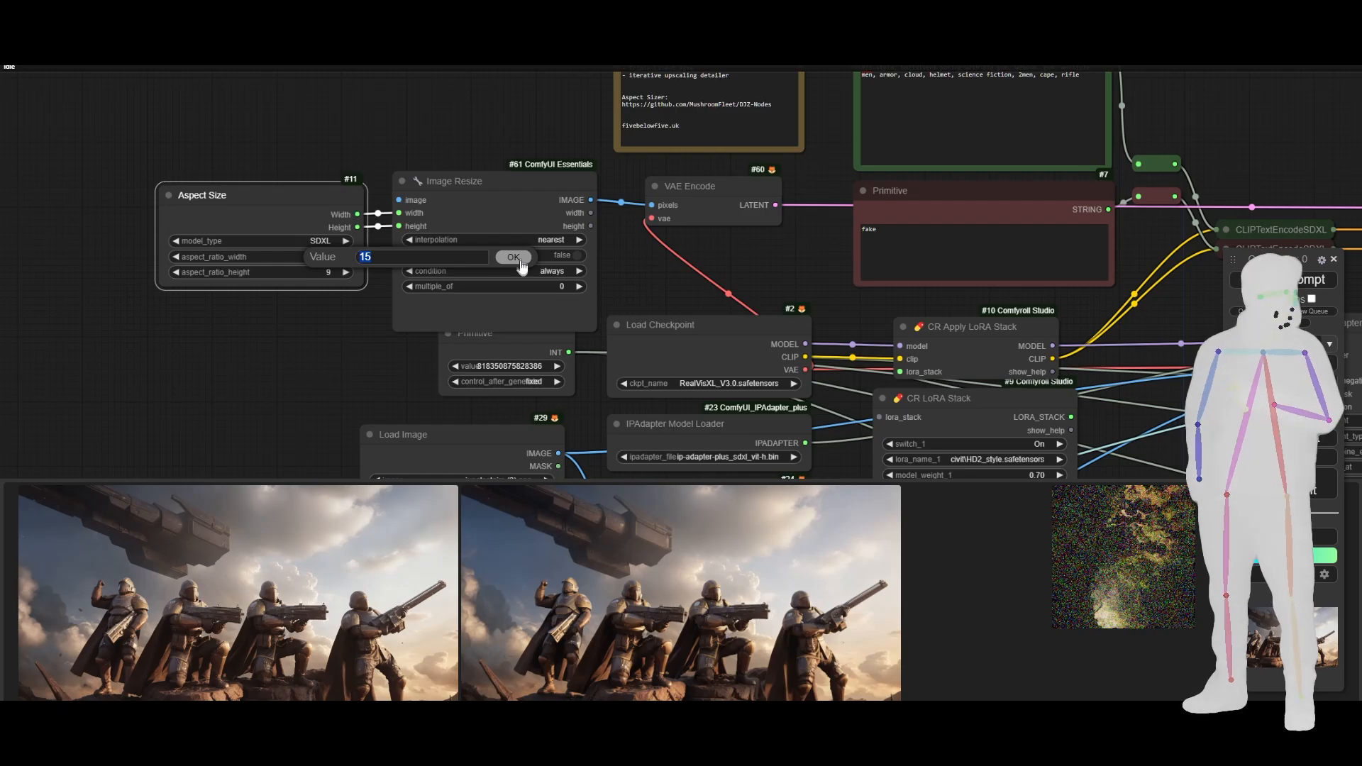
pyautogui.write('1')
pyautogui.press('Return')
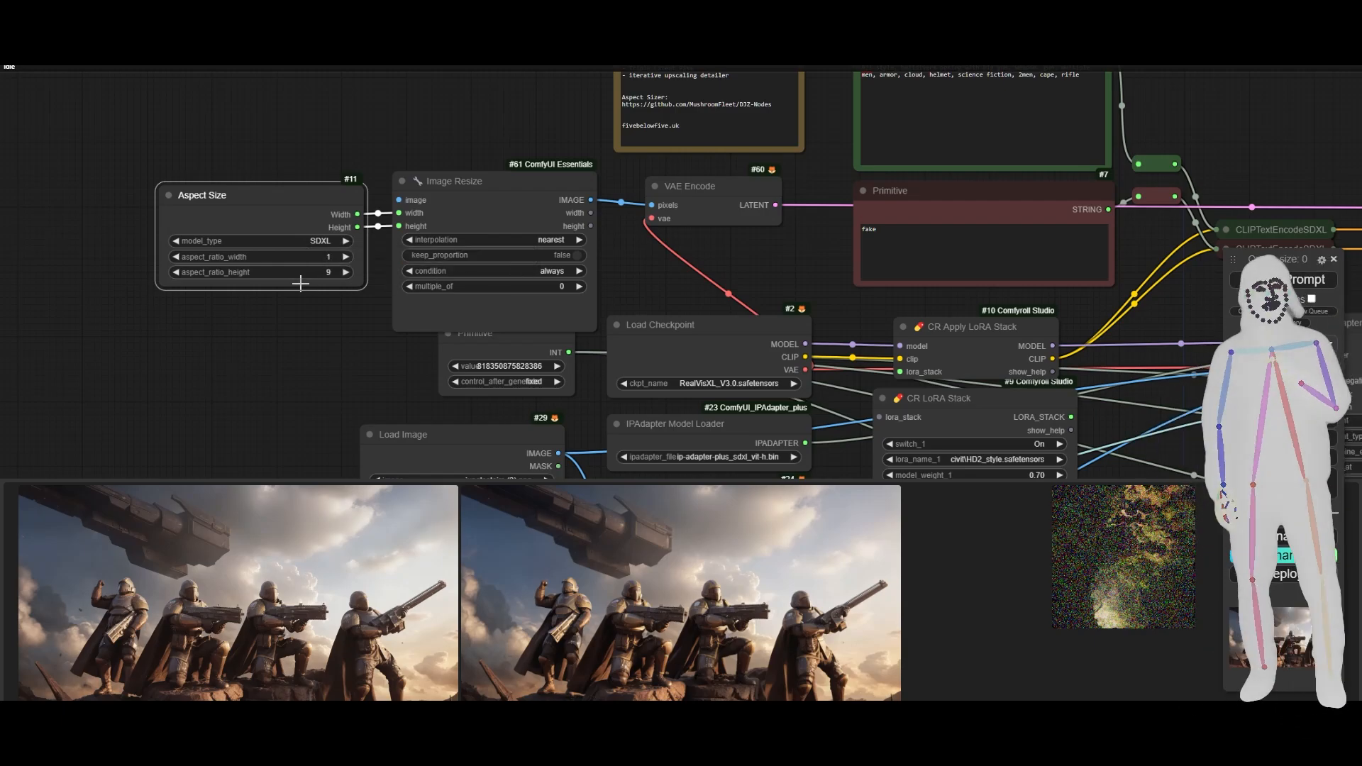
pyautogui.click(321, 274)
pyautogui.write('1')
pyautogui.press('Return')
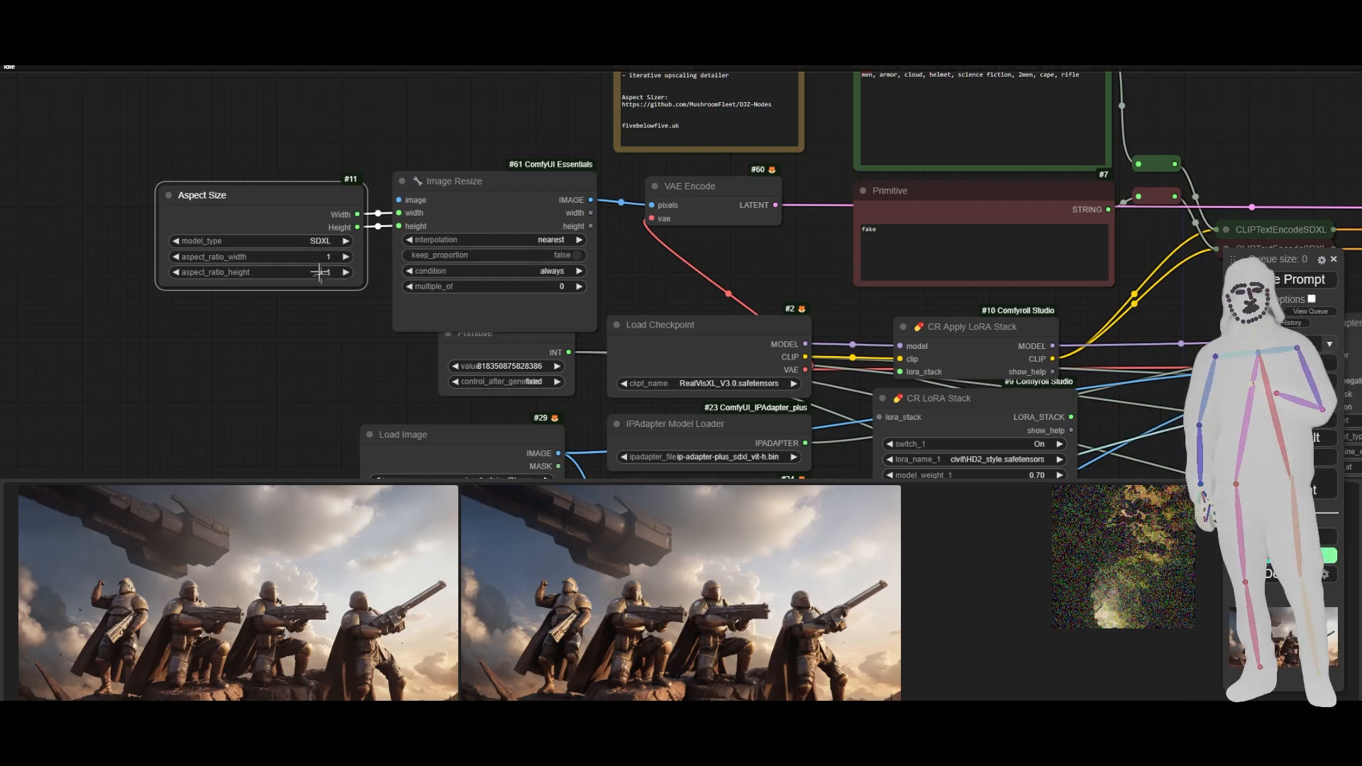
# - Add a Load Image node feeding Image Resize's image input and place it above the Aspect Size node
pyautogui.moveTo(330, 154); pyautogui.dragTo(437, 274)
pyautogui.moveTo(541, 366); pyautogui.dragTo(226, 182)
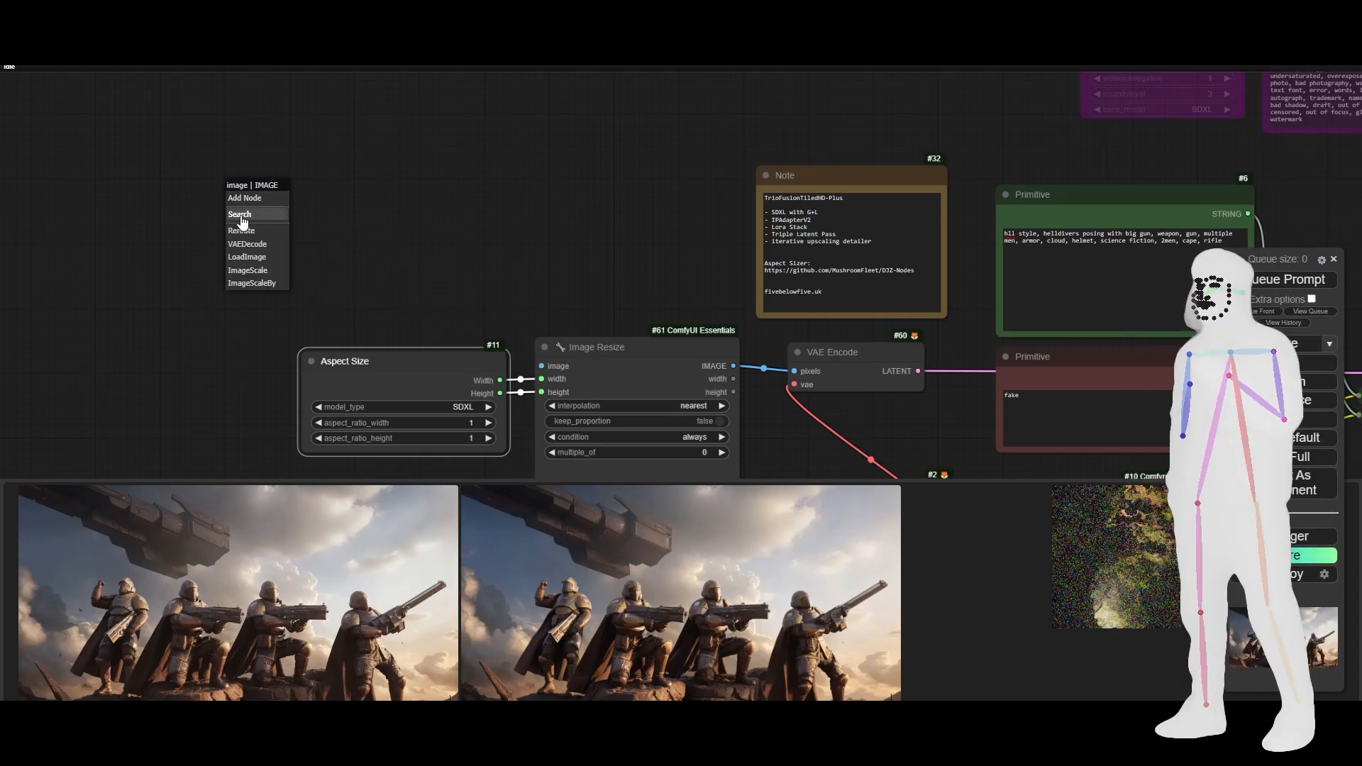
pyautogui.click(253, 256)
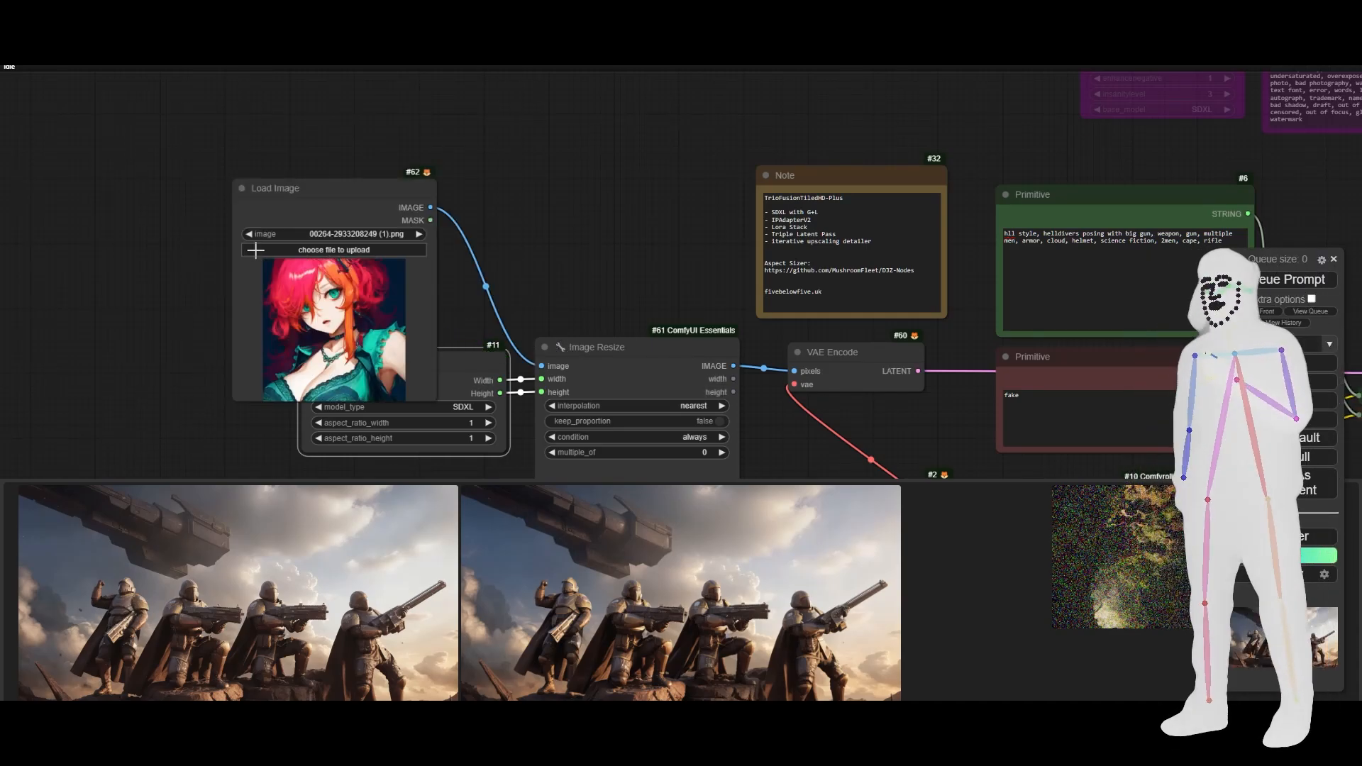
pyautogui.moveTo(362, 184); pyautogui.dragTo(419, 109)
# - Choose 1X_00054_.png, the hooded figure in a green forest, as the new Load Image node's source
pyautogui.click(479, 160)
pyautogui.click(479, 159)
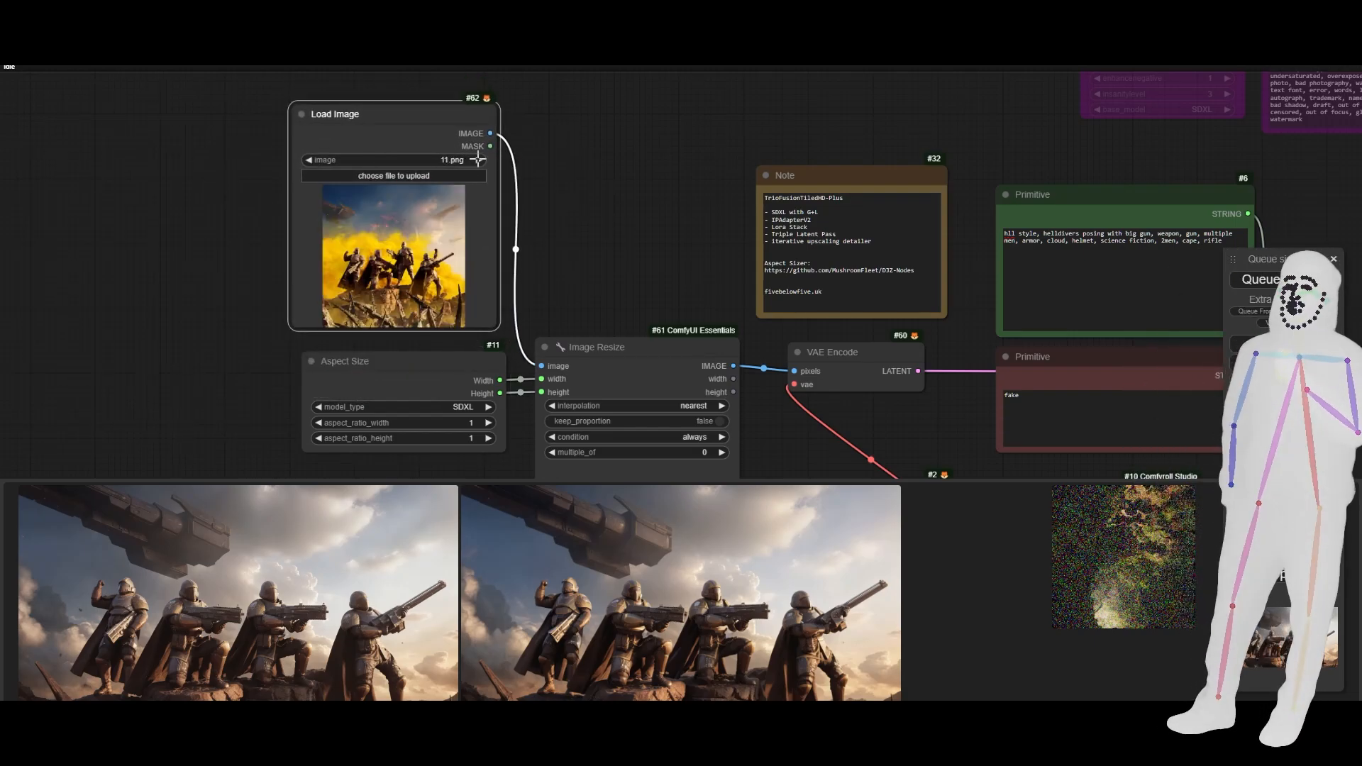
pyautogui.click(478, 160)
pyautogui.click(479, 160)
pyautogui.click(308, 161)
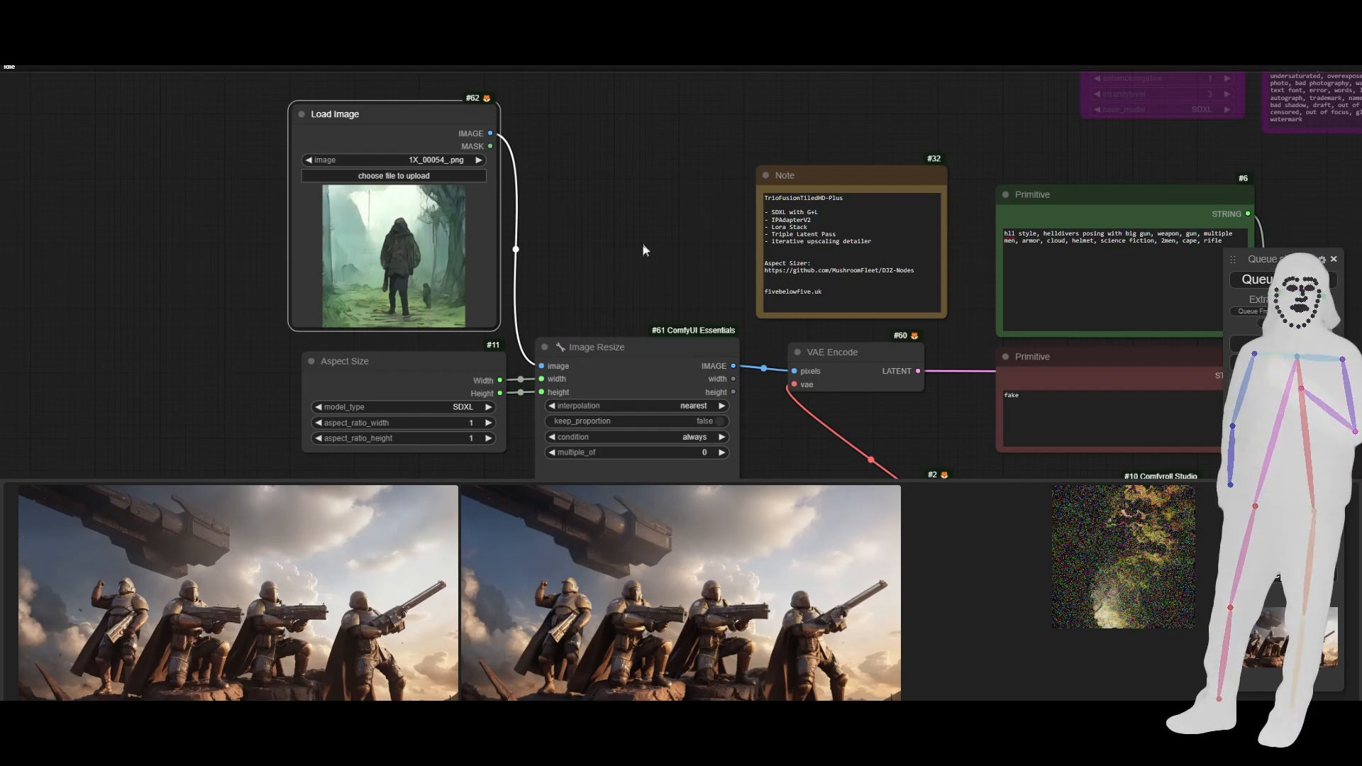
# - Replace the green positive prompt with the first Caption Merger line, the fist salute helldiver caption, copied from the Civitai model page
pyautogui.moveTo(643, 245); pyautogui.dragTo(228, 296)
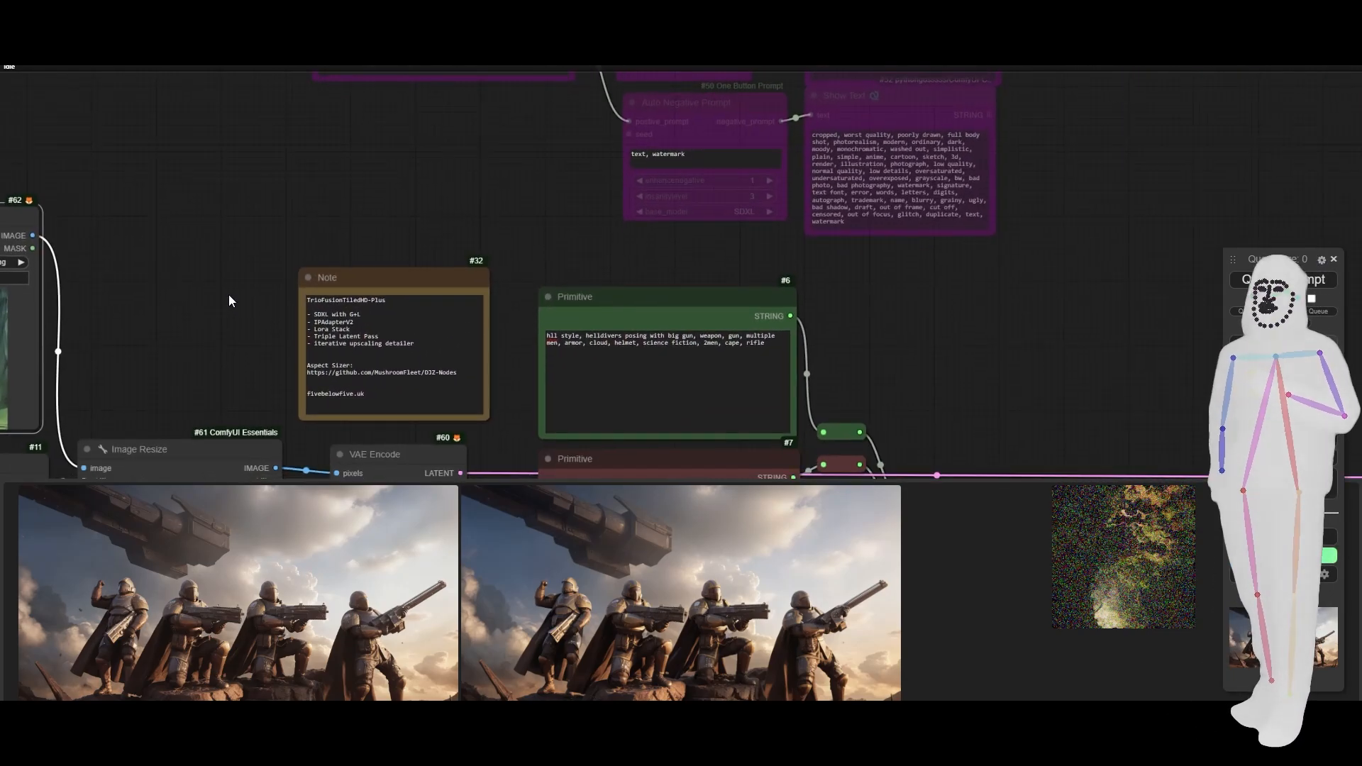
pyautogui.scroll(-6, 228, 296)
pyautogui.scroll(5, 227, 295)
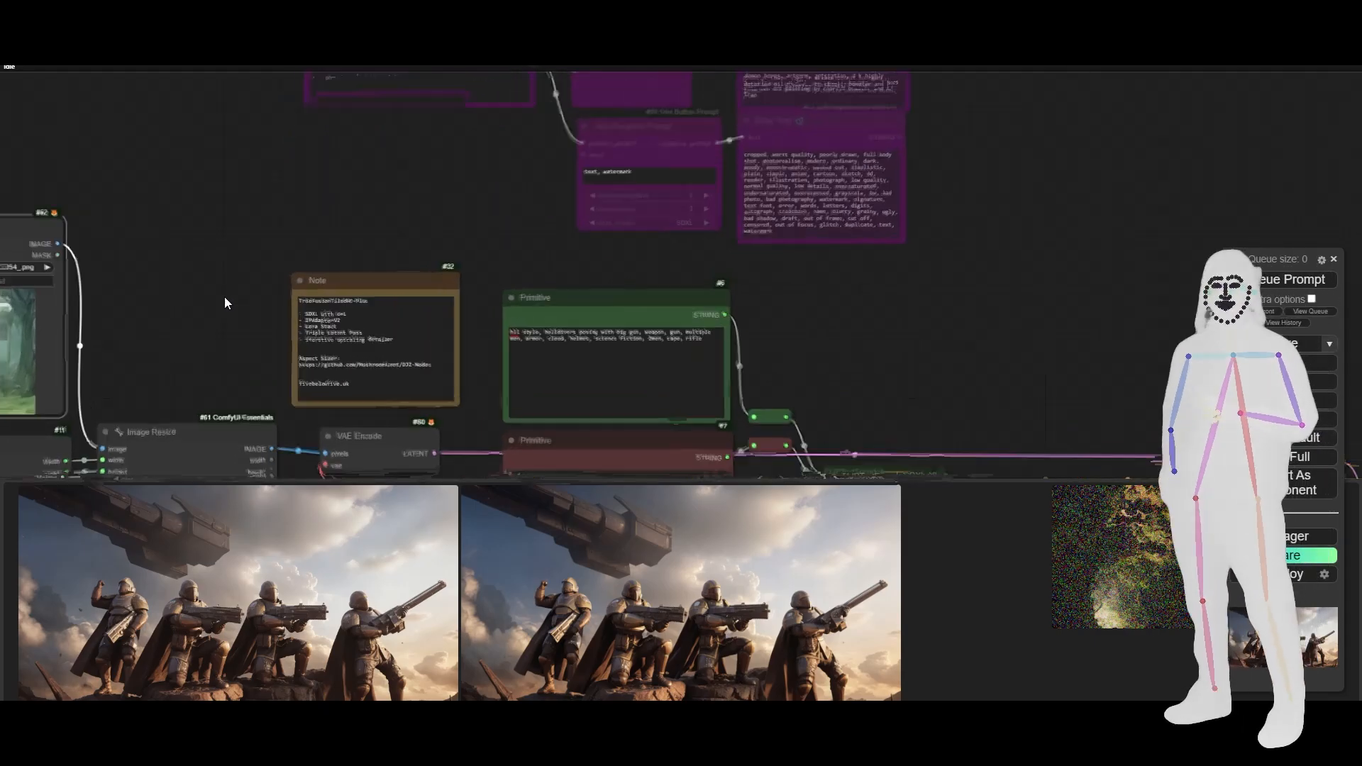
pyautogui.hotkey('ctrl', 'Tab')
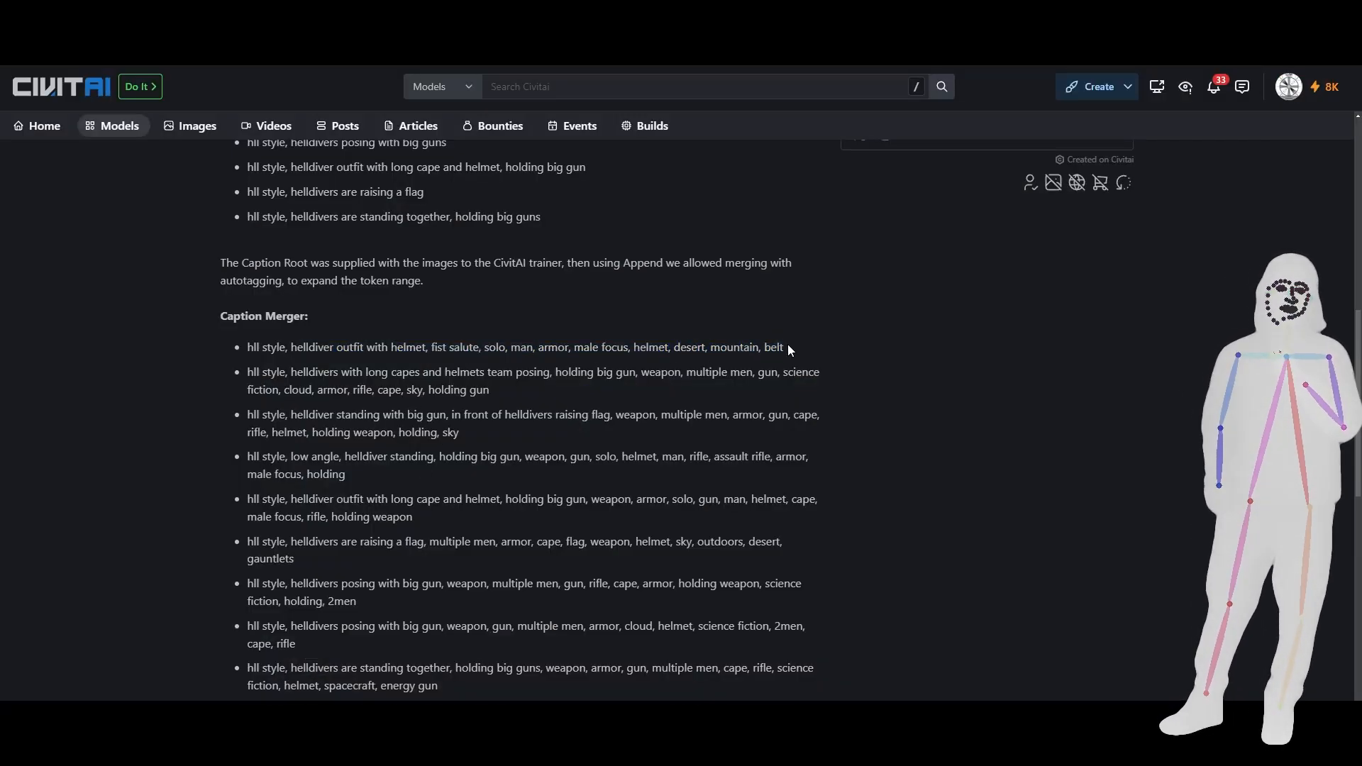
pyautogui.moveTo(786, 347); pyautogui.dragTo(244, 346)
pyautogui.hotkey('ctrl', 'c')
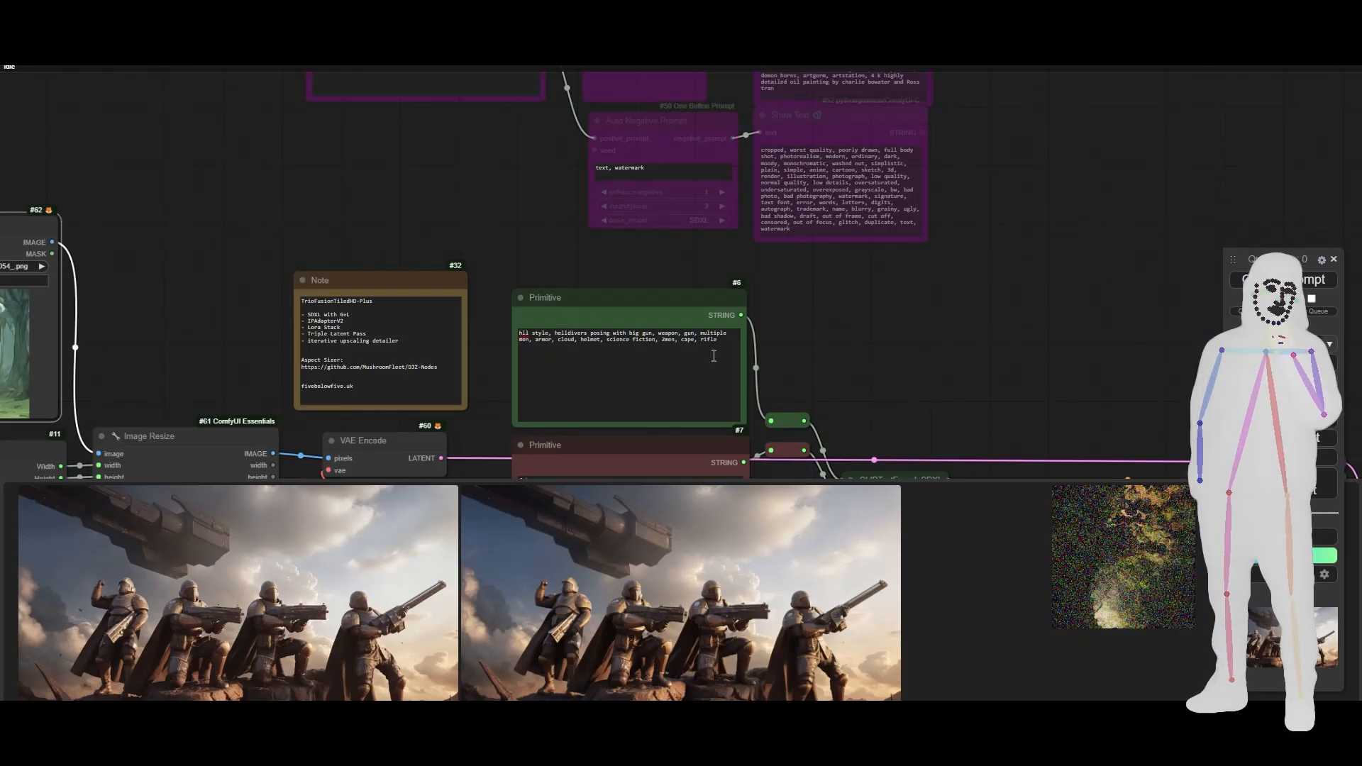
pyautogui.moveTo(713, 357); pyautogui.dragTo(708, 360)
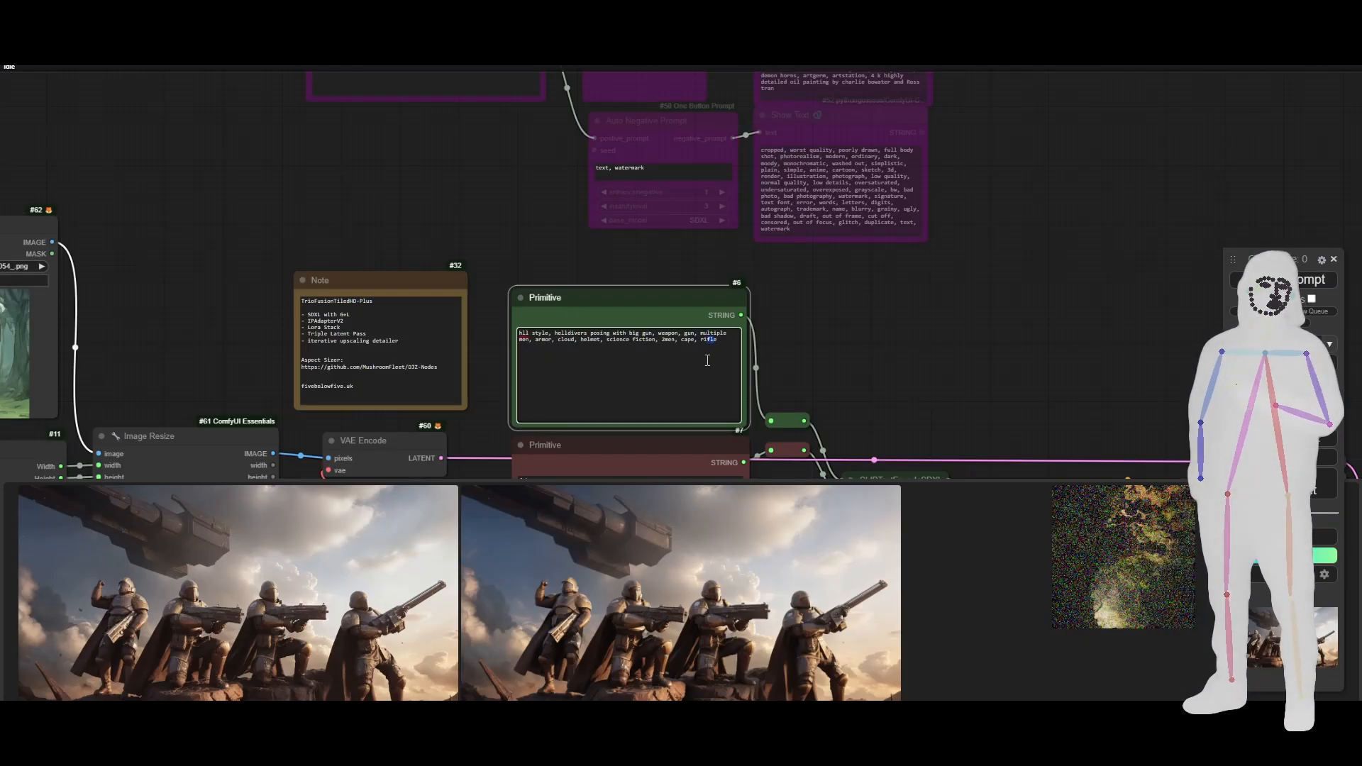
pyautogui.hotkey('ctrl', 'a')
pyautogui.hotkey('ctrl', 'v')
# - Set the denoise of the first KSampler in the chain to 0.5
pyautogui.scroll(-5, 841, 329)
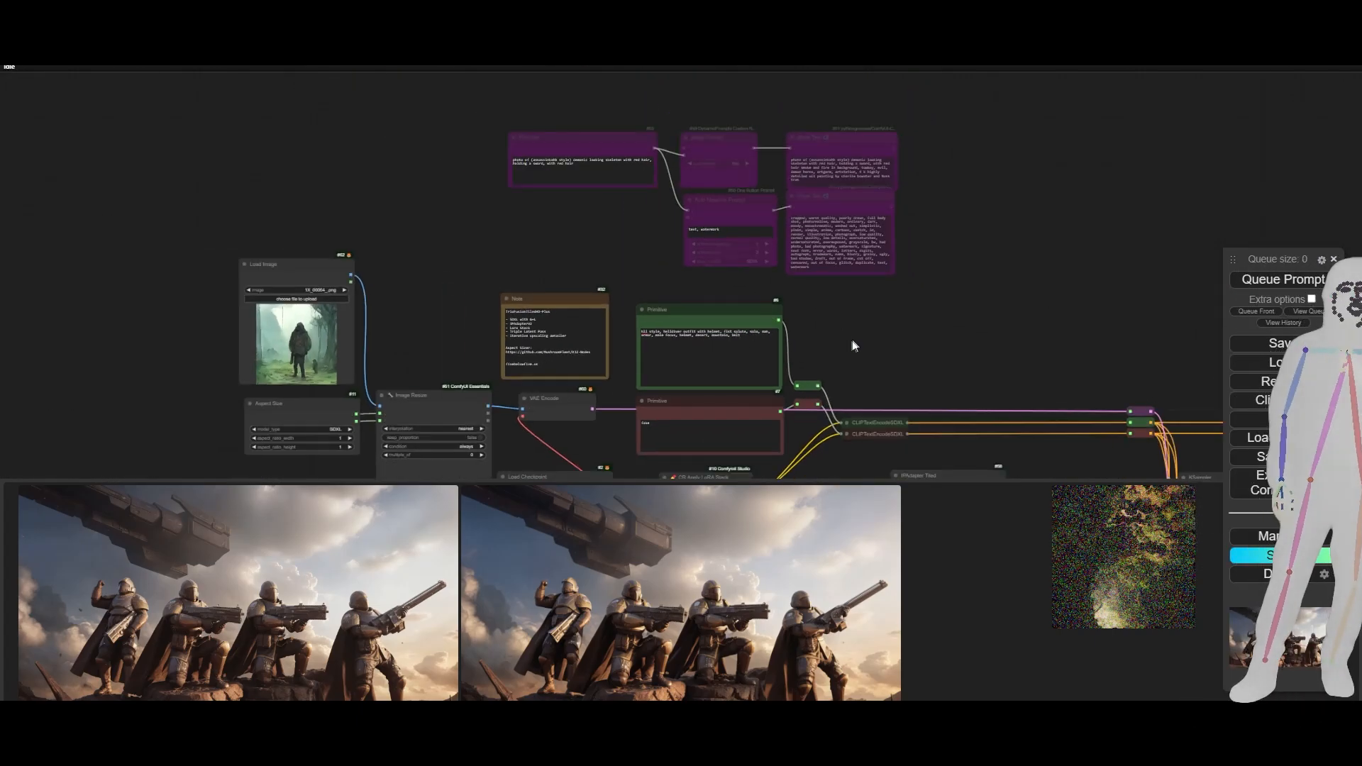
pyautogui.scroll(8, 850, 336)
pyautogui.scroll(-7, 850, 337)
pyautogui.moveTo(368, 324); pyautogui.dragTo(534, 275)
pyautogui.scroll(5, 404, 308)
pyautogui.scroll(-9, 403, 307)
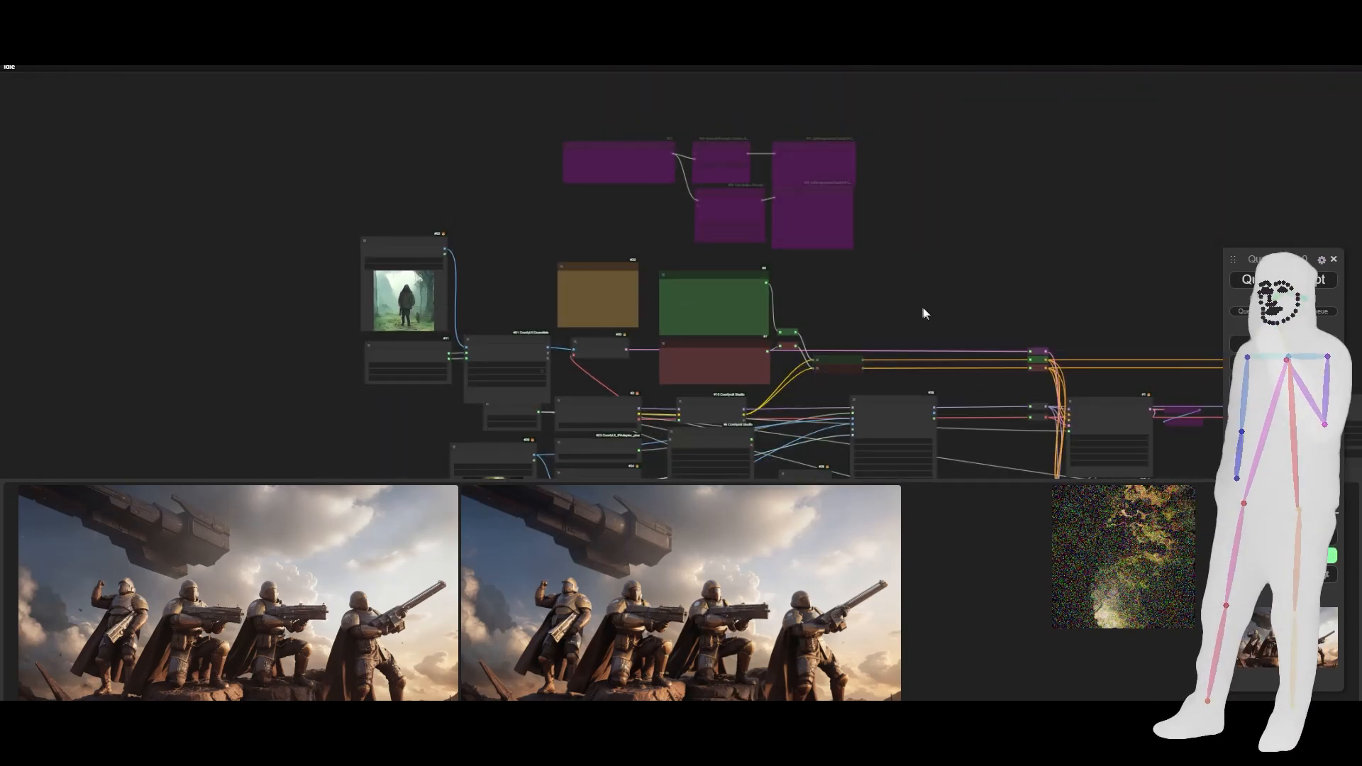
pyautogui.moveTo(909, 292); pyautogui.dragTo(618, 113)
pyautogui.moveTo(947, 264); pyautogui.dragTo(874, 272)
pyautogui.scroll(1, 750, 289)
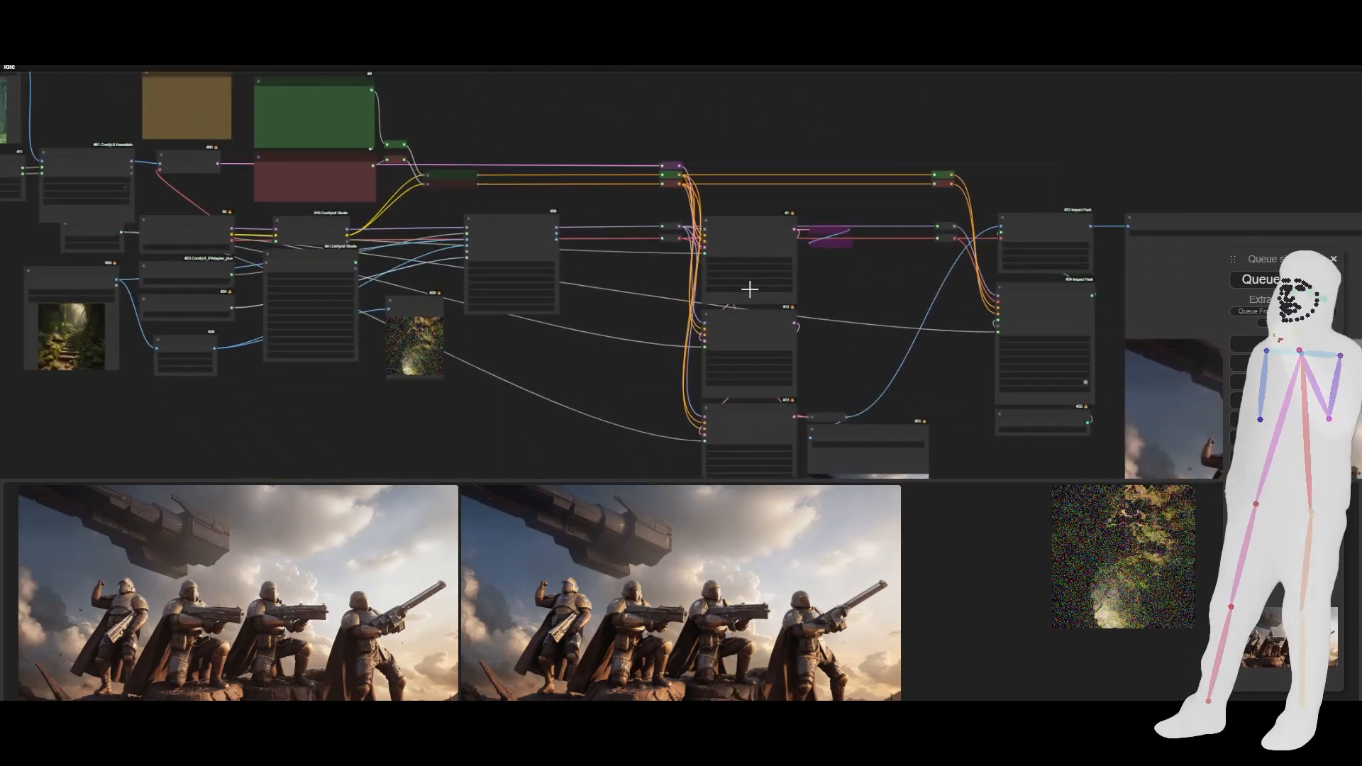
pyautogui.scroll(10, 749, 289)
pyautogui.click(854, 295)
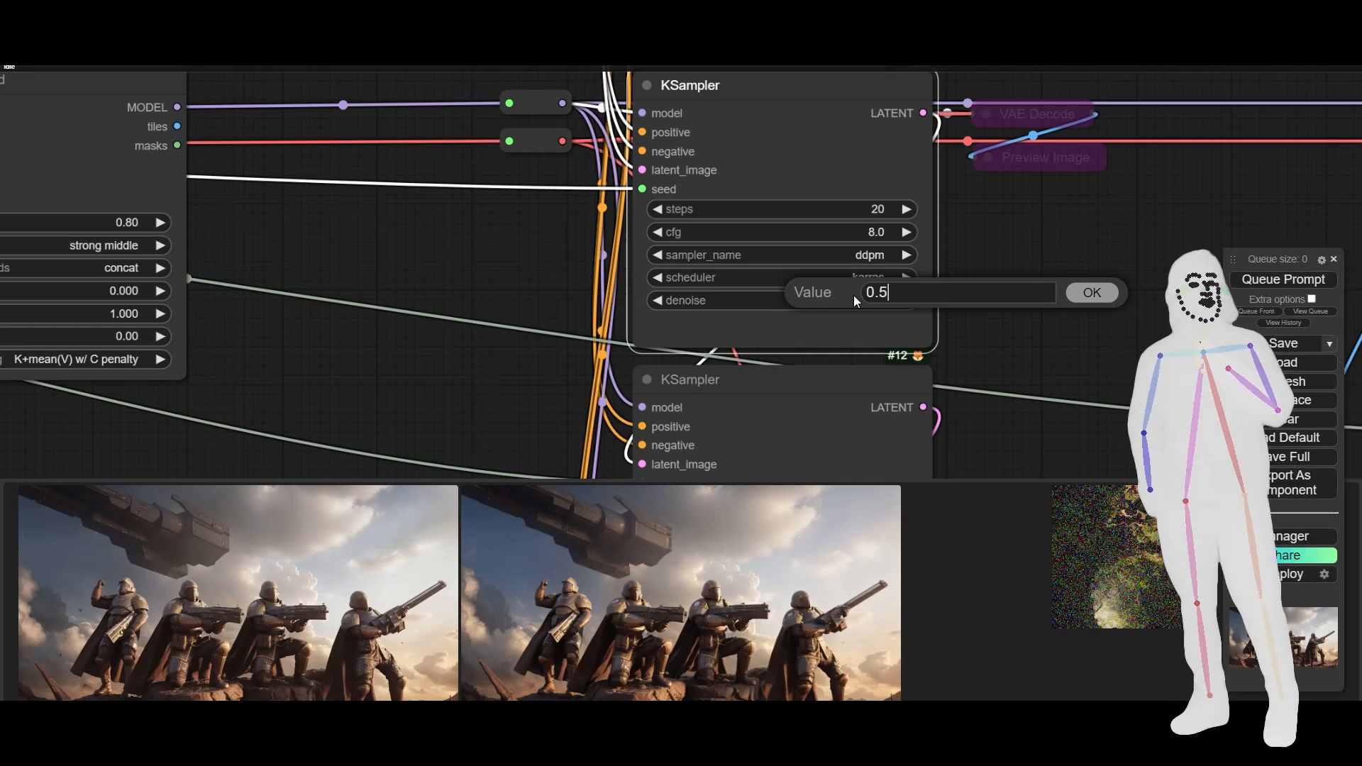
pyautogui.write('0.5')
pyautogui.press('Return')
pyautogui.scroll(-5, 1030, 302)
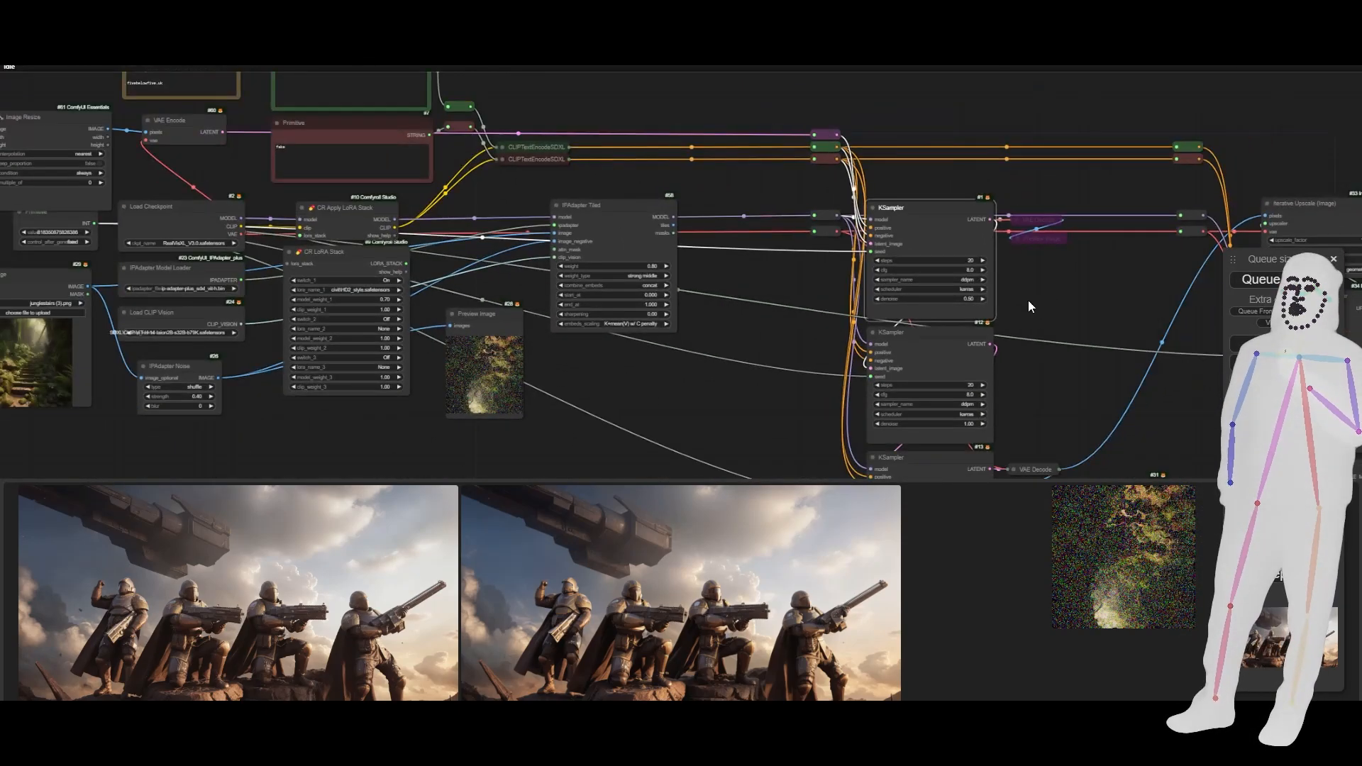
# - Connect the new Load Image node's IMAGE output to IPAdapter Noise's image_optional input
pyautogui.scroll(-3, 1028, 300)
pyautogui.moveTo(459, 414); pyautogui.dragTo(573, 463)
pyautogui.scroll(-1, 575, 463)
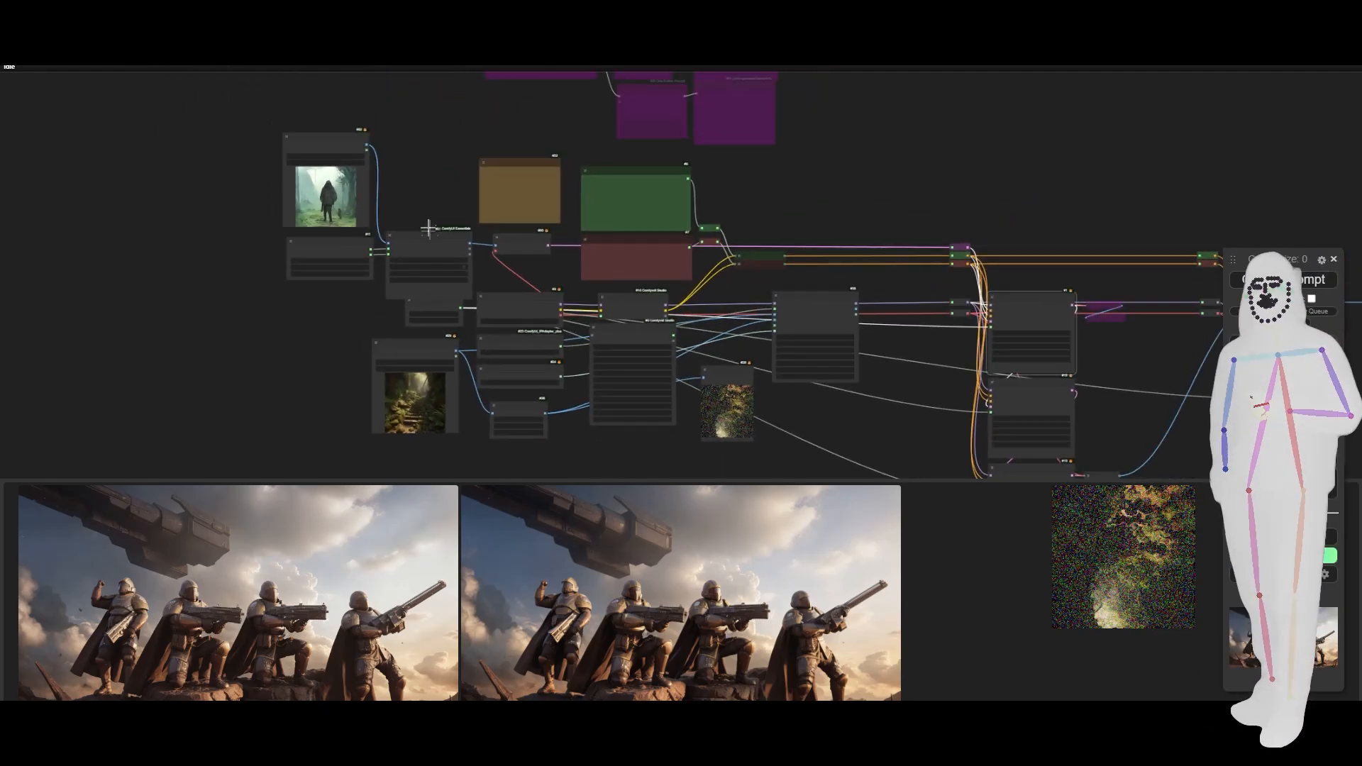
pyautogui.moveTo(363, 142); pyautogui.dragTo(494, 414)
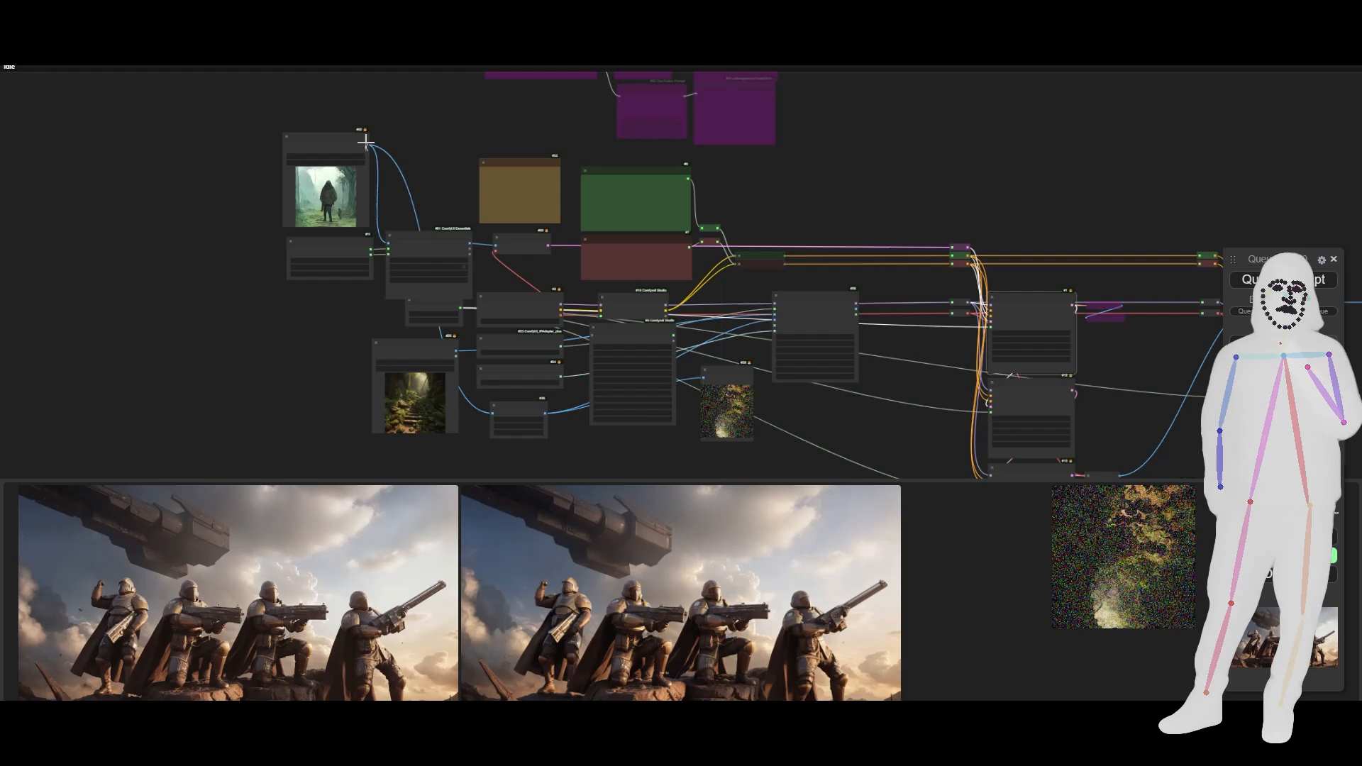
pyautogui.moveTo(370, 146); pyautogui.dragTo(417, 180)
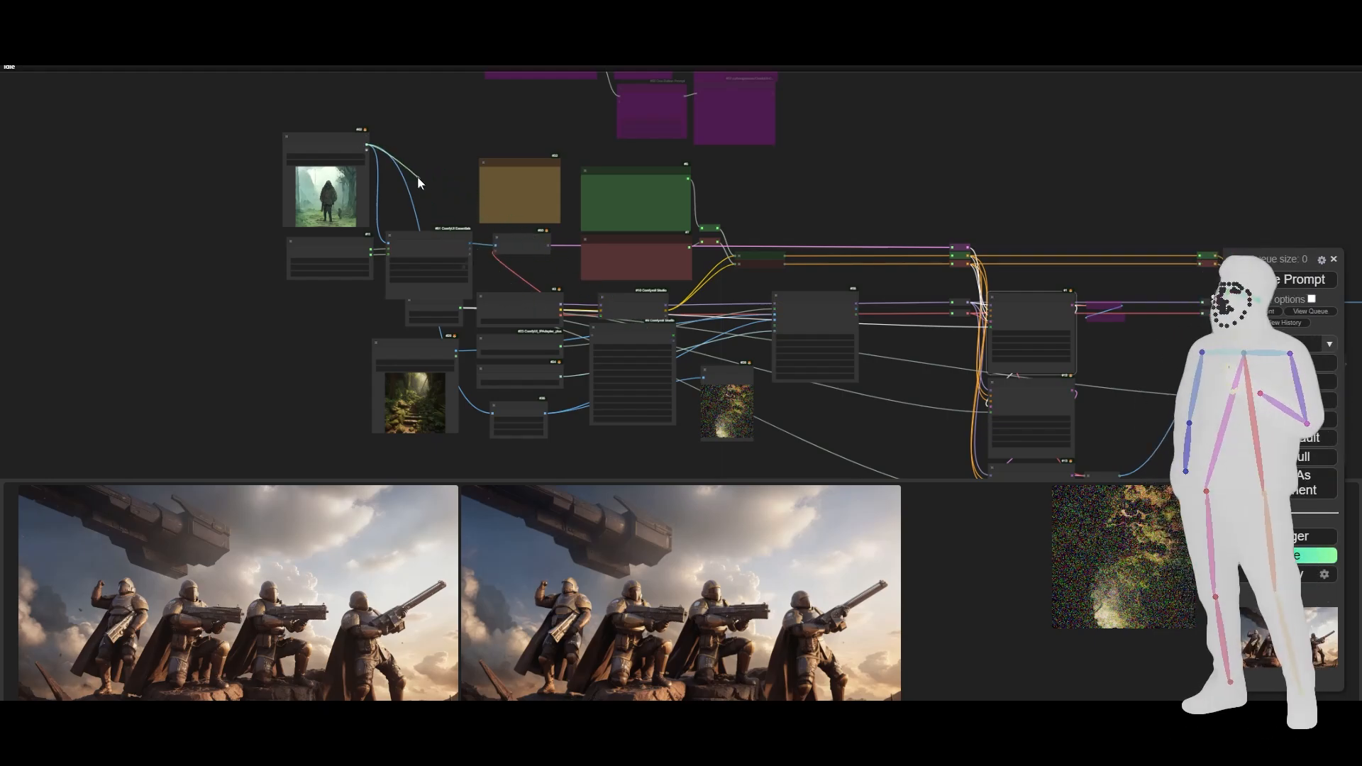
# - Delete the old Load Image node that holds the jungle stairs picture
pyautogui.scroll(5, 331, 423)
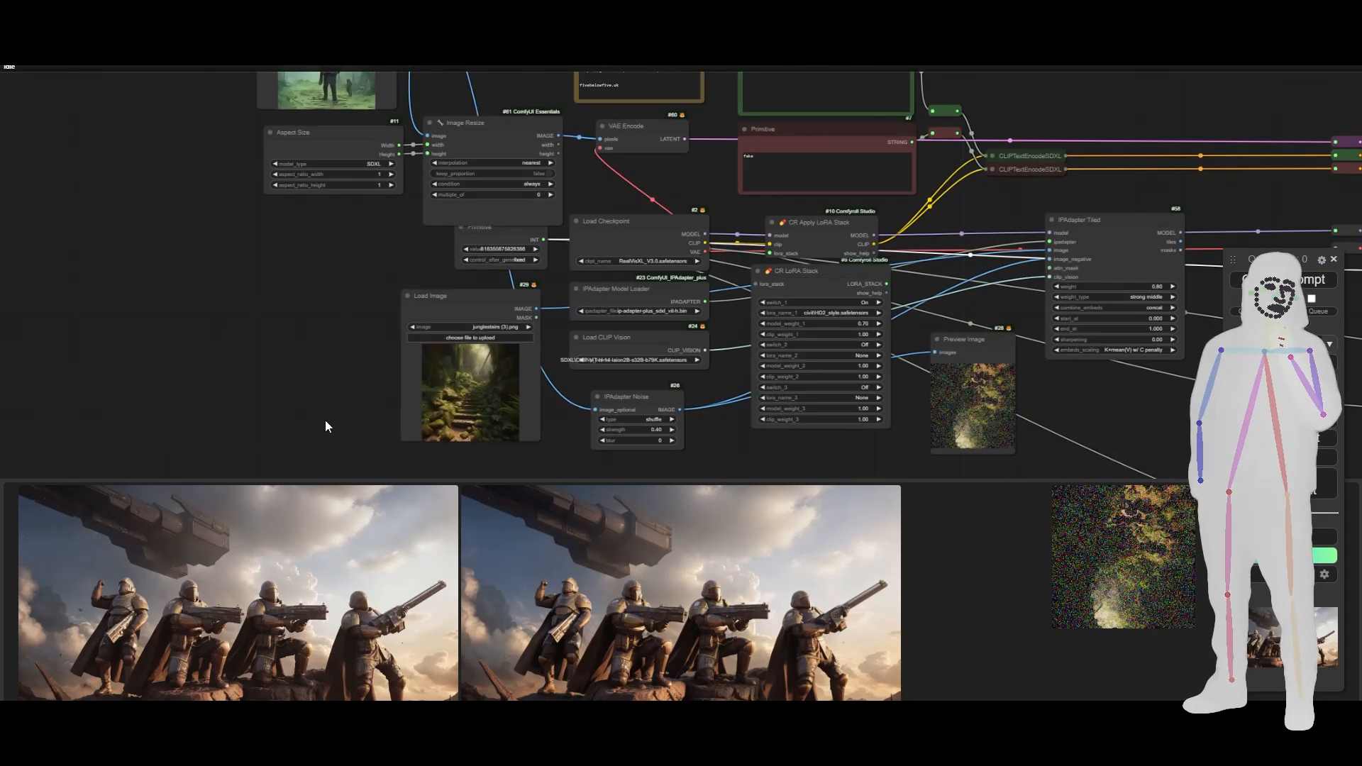
pyautogui.click(451, 295)
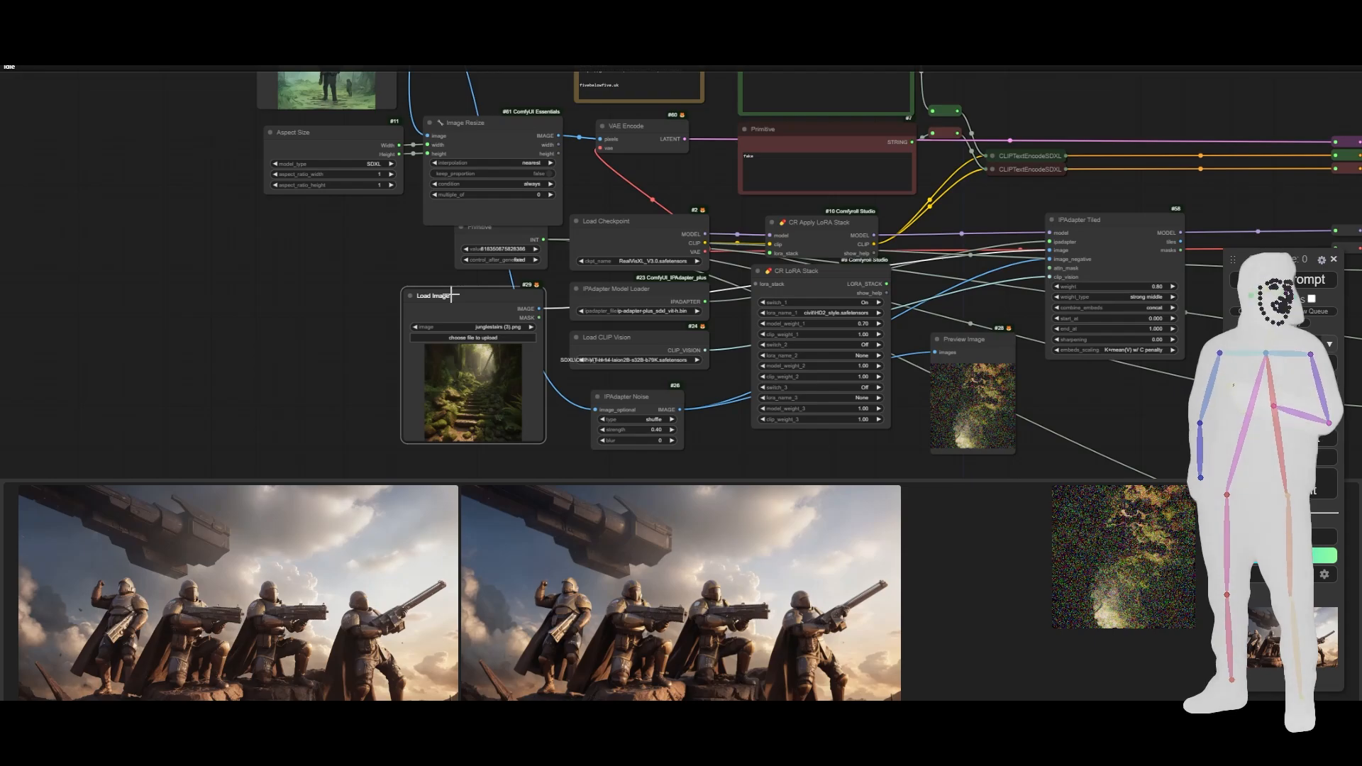
pyautogui.press('Delete')
pyautogui.rightClick(450, 295)
pyautogui.click(397, 309)
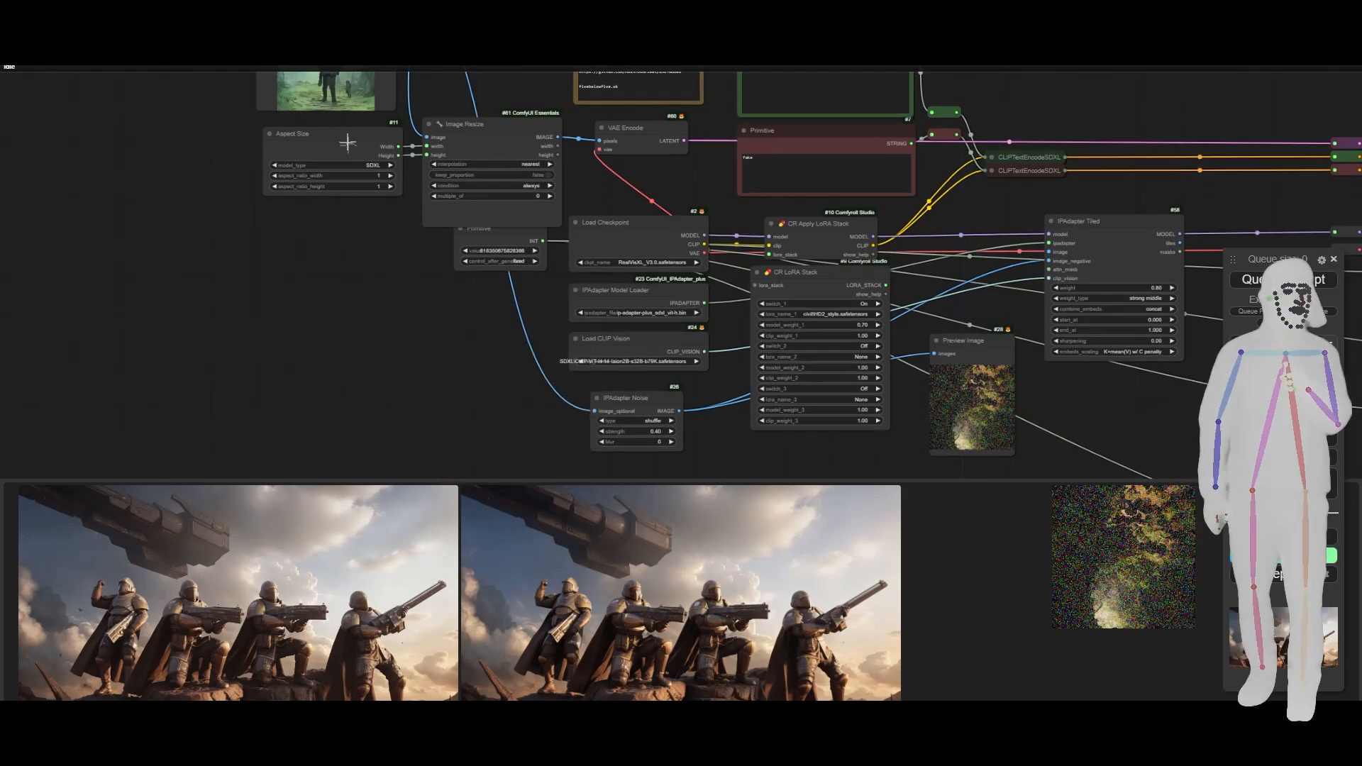
# - Move the remaining Load Image node down below Aspect Size, into the space beside IPAdapter Noise
pyautogui.moveTo(352, 265); pyautogui.dragTo(319, 311)
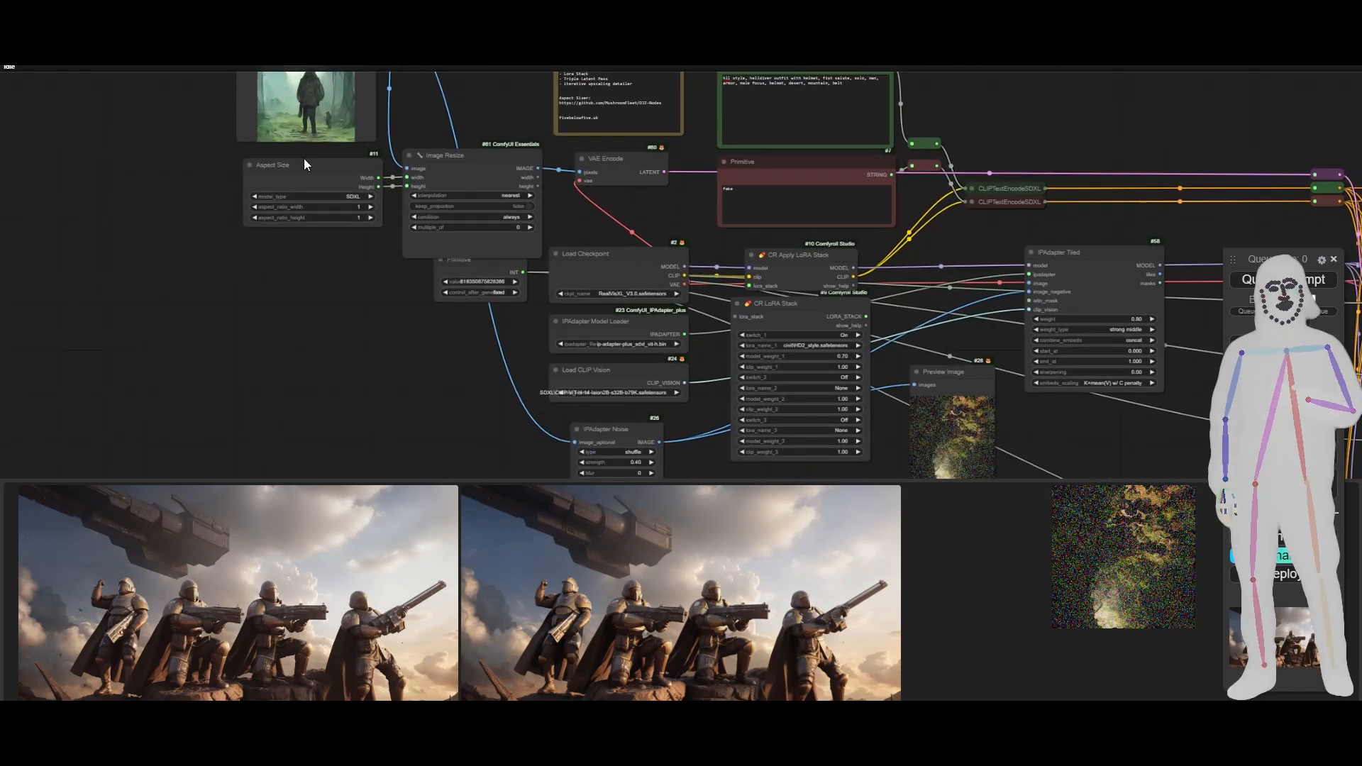
pyautogui.moveTo(302, 132); pyautogui.dragTo(407, 463)
pyautogui.moveTo(275, 403); pyautogui.dragTo(205, 298)
pyautogui.moveTo(304, 221); pyautogui.dragTo(211, 228)
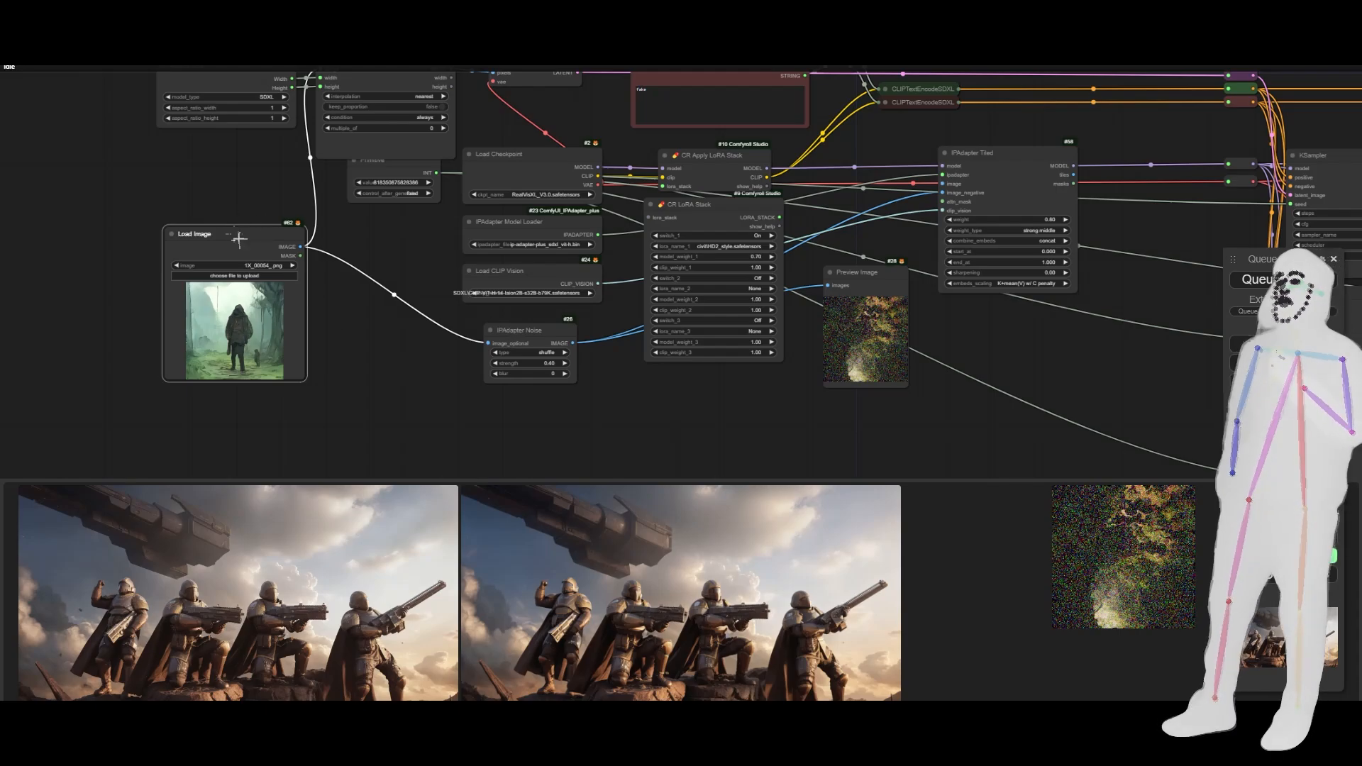
# - Connect Load Image's IMAGE output to IPAdapter Tiled's image input and queue the workflow
pyautogui.click(493, 331)
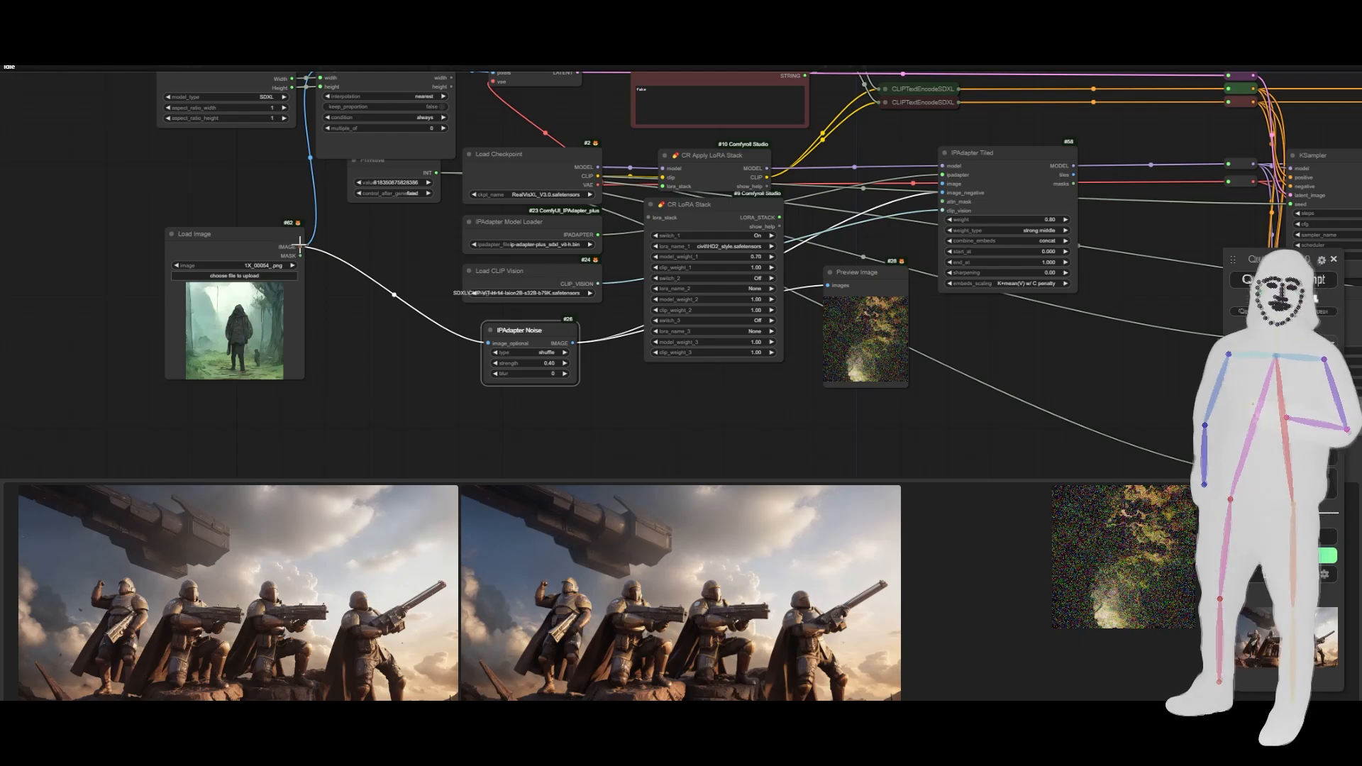
pyautogui.moveTo(300, 246); pyautogui.dragTo(946, 184)
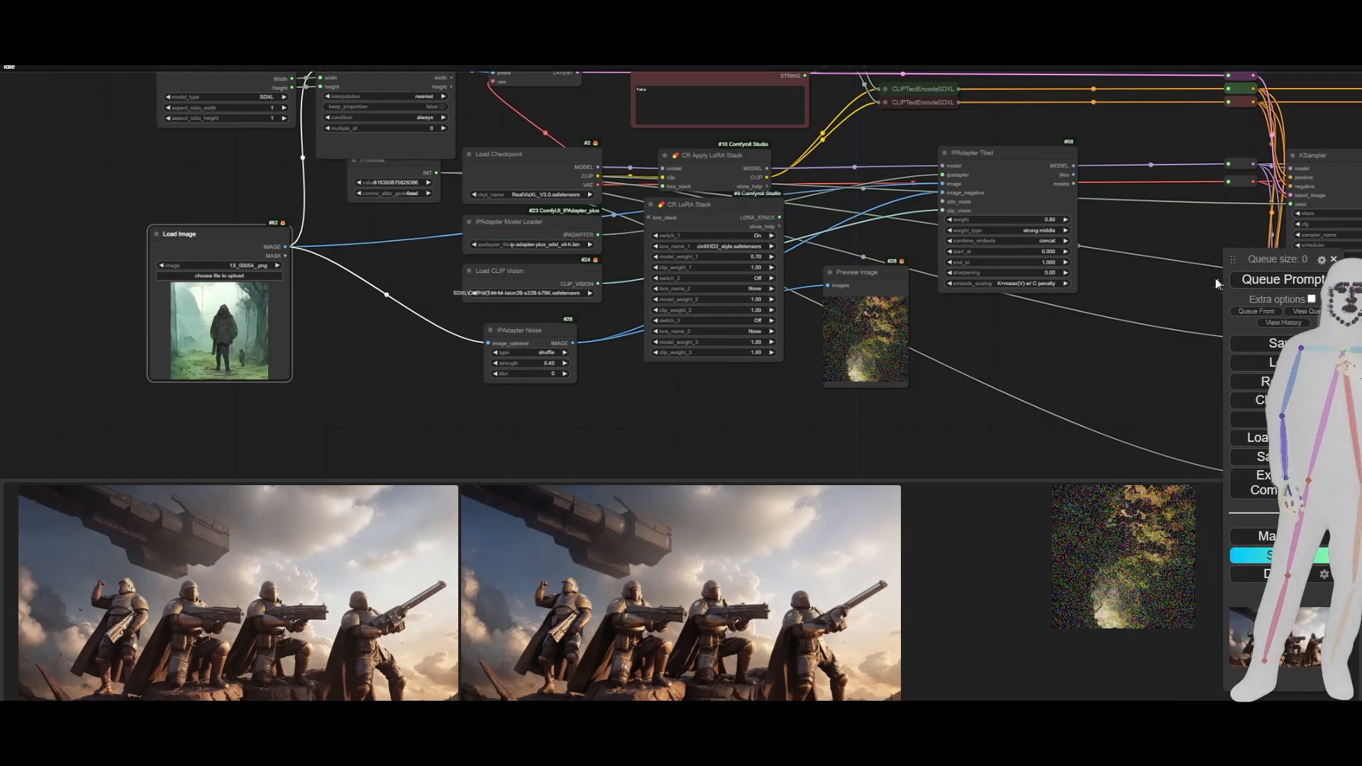
pyautogui.click(1248, 279)
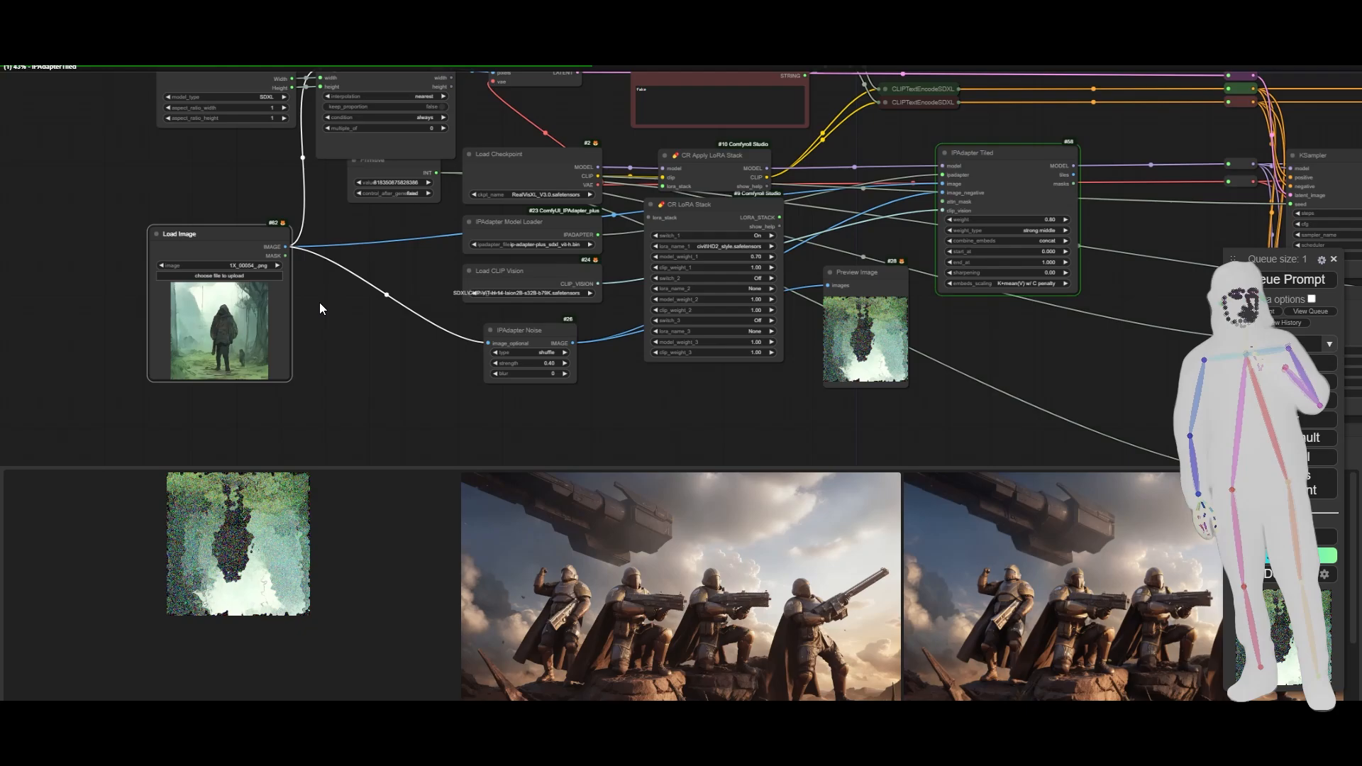
# - Inspect the LoRA stack and the KSampler chain through to the Save Image node while the workflow runs
pyautogui.moveTo(474, 208); pyautogui.dragTo(469, 288)
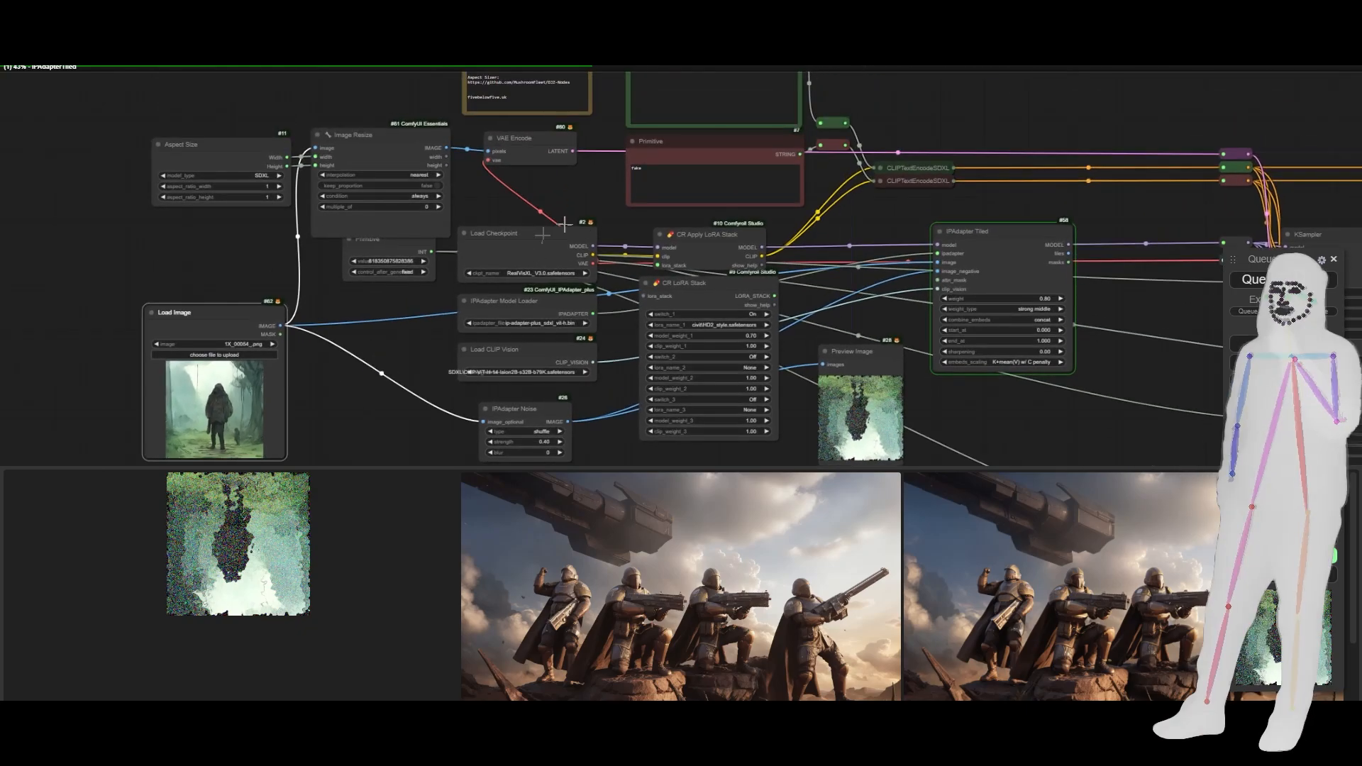
pyautogui.scroll(5, 735, 333)
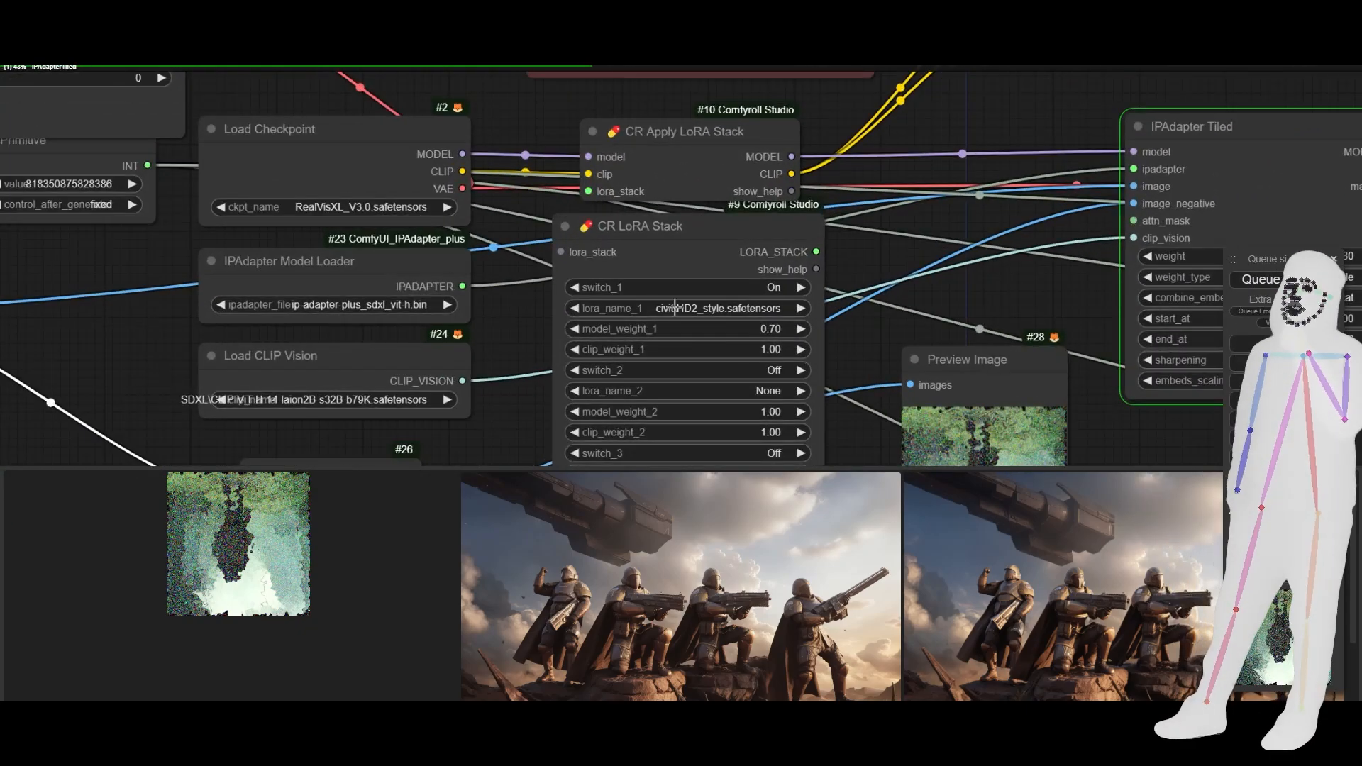
pyautogui.scroll(-5, 800, 341)
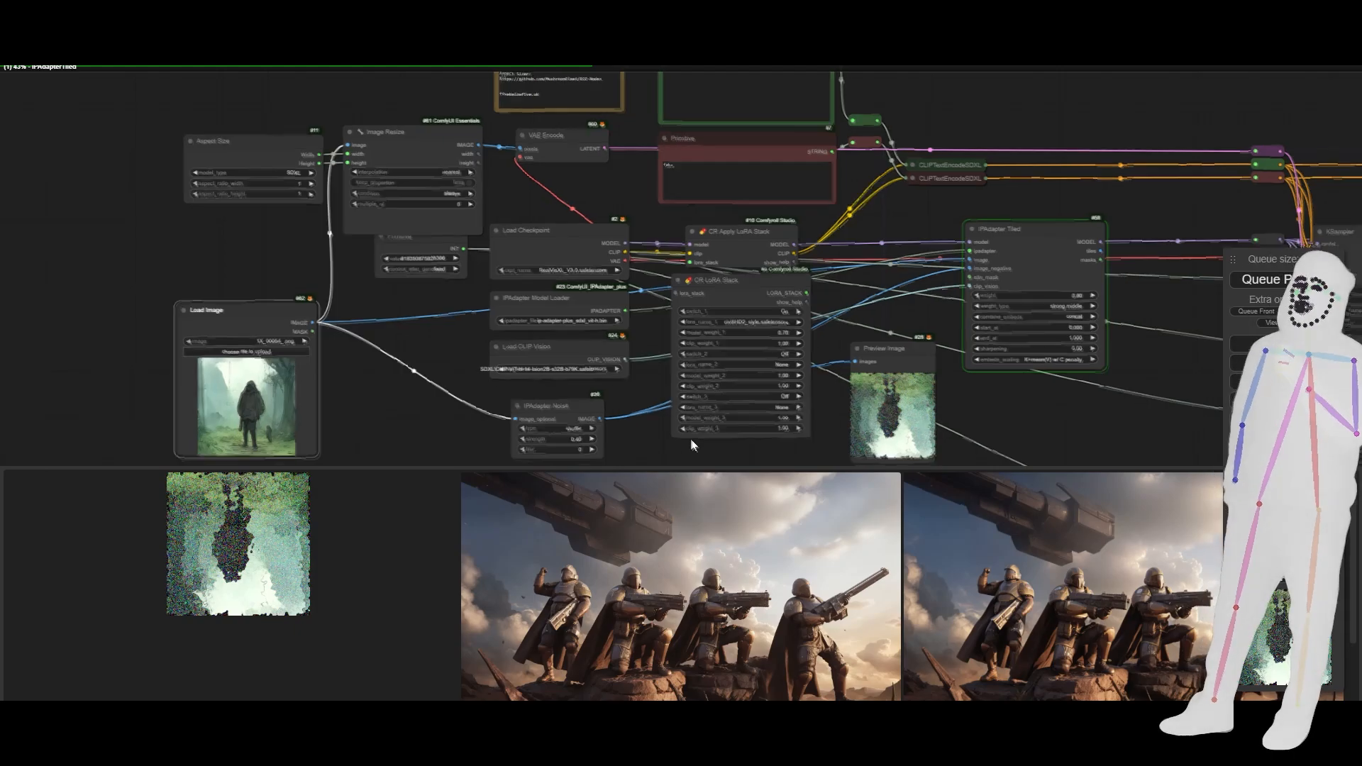
pyautogui.moveTo(691, 438); pyautogui.dragTo(620, 373)
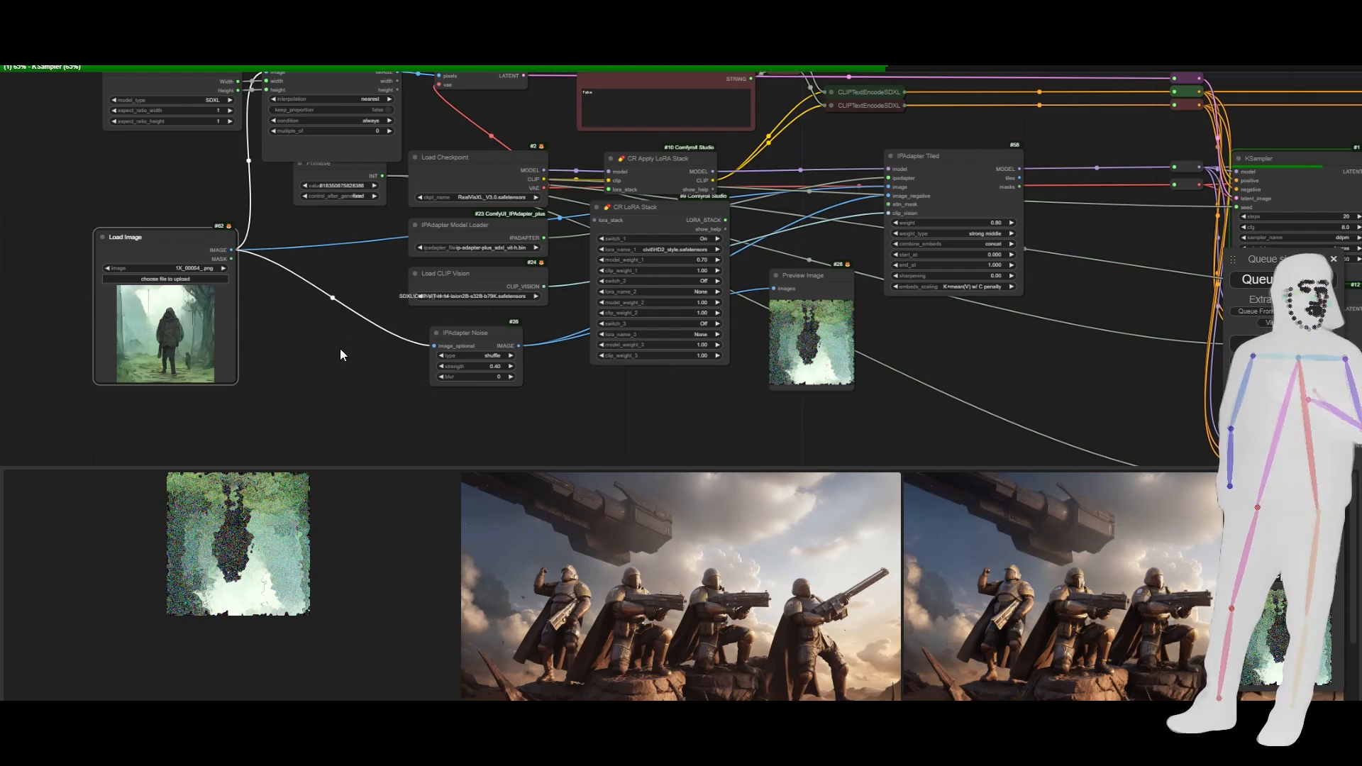
pyautogui.scroll(-3, 340, 355)
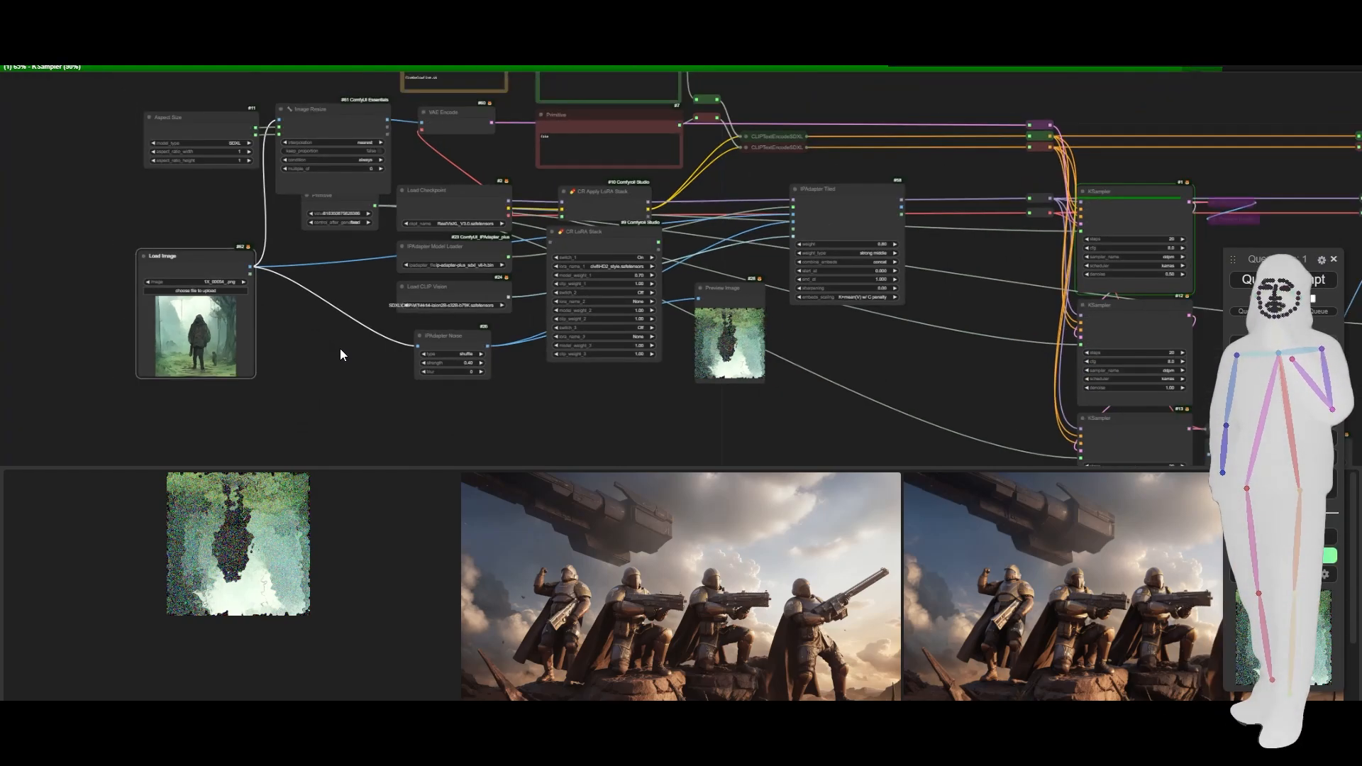
pyautogui.moveTo(875, 384); pyautogui.dragTo(304, 224)
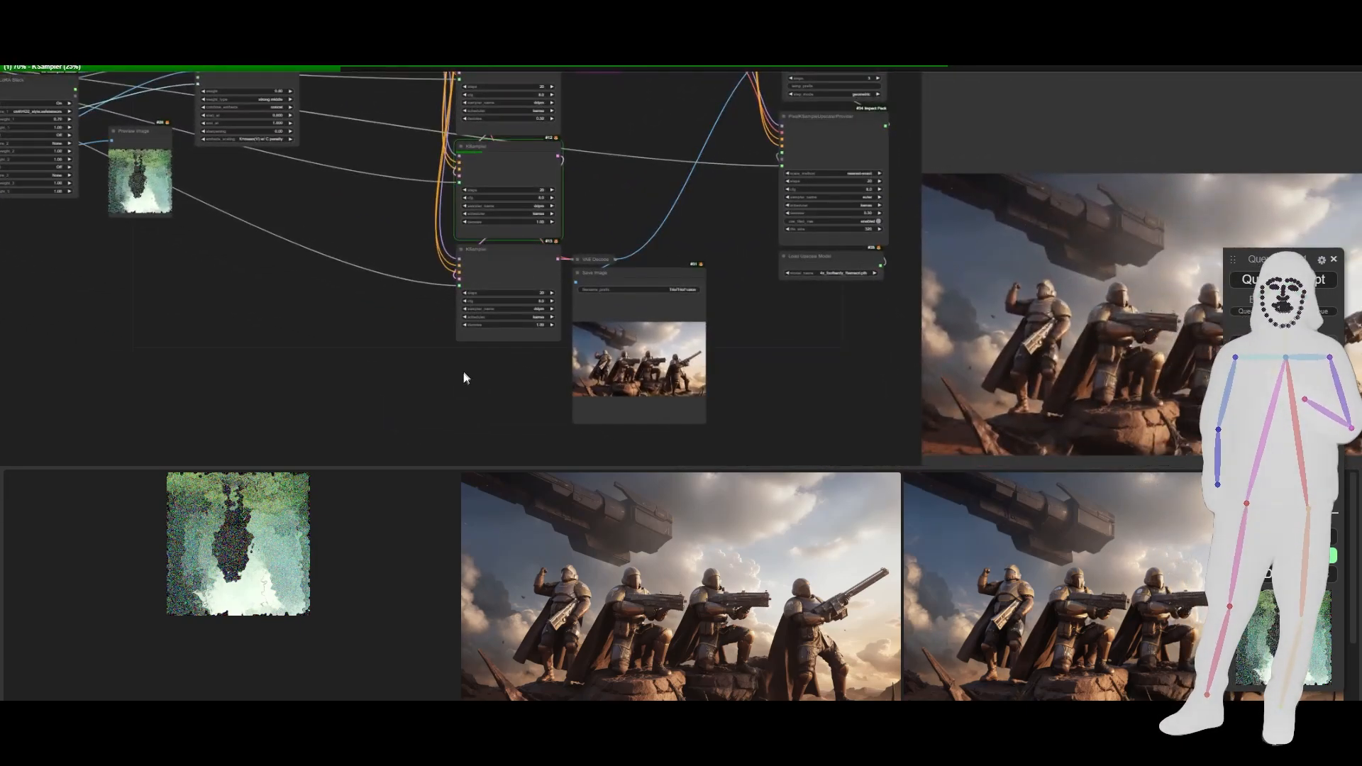
pyautogui.scroll(8, 530, 378)
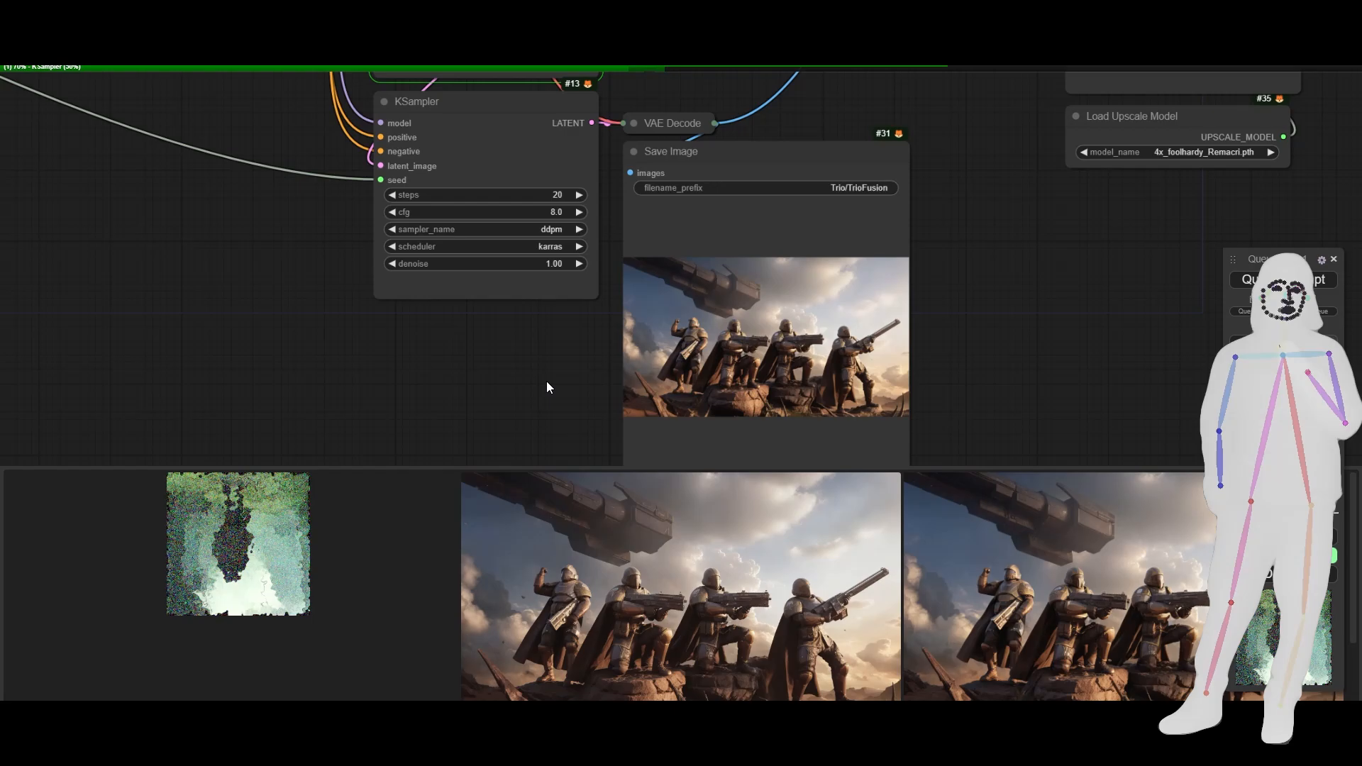
# - Add "cape" after "armor" in the positive prompt, then deselect the prompt node
pyautogui.moveTo(546, 381); pyautogui.dragTo(428, 367)
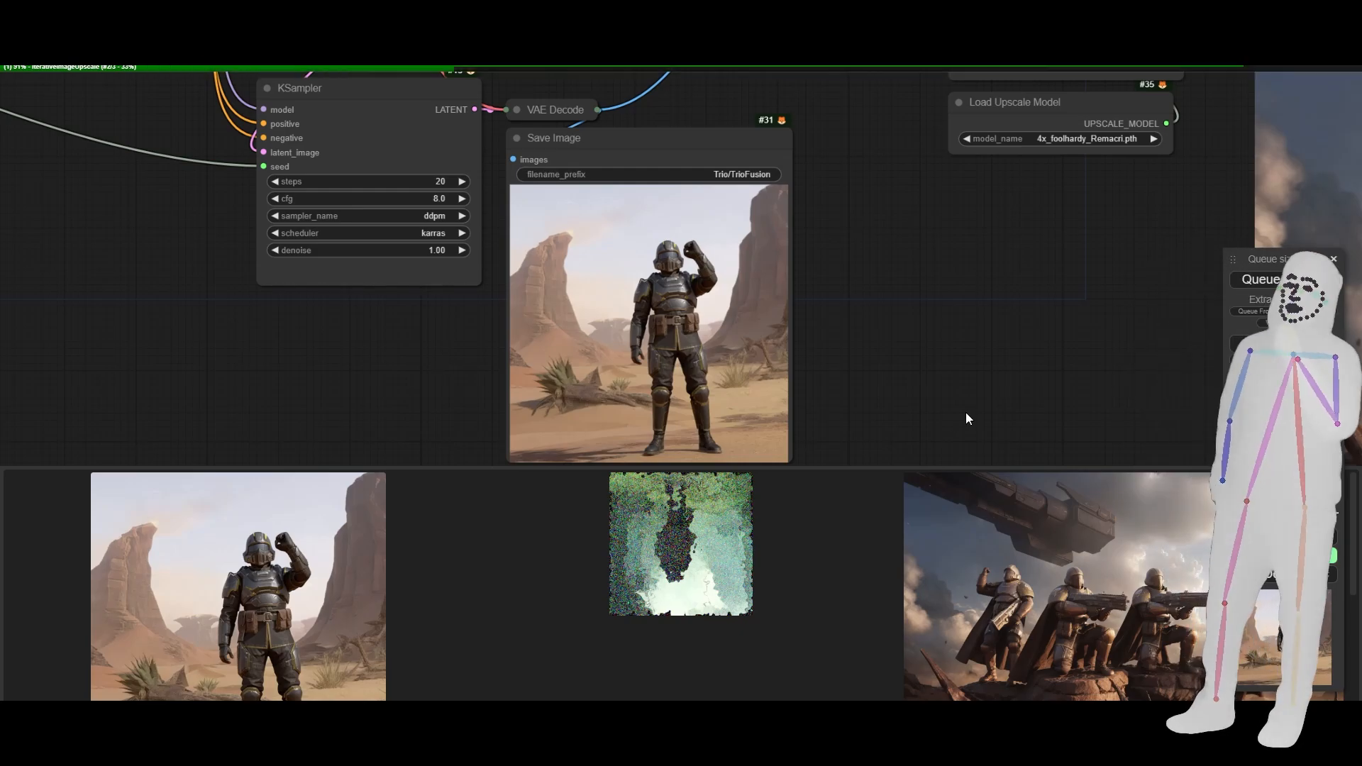
pyautogui.scroll(-8, 992, 376)
pyautogui.moveTo(491, 294); pyautogui.dragTo(627, 522)
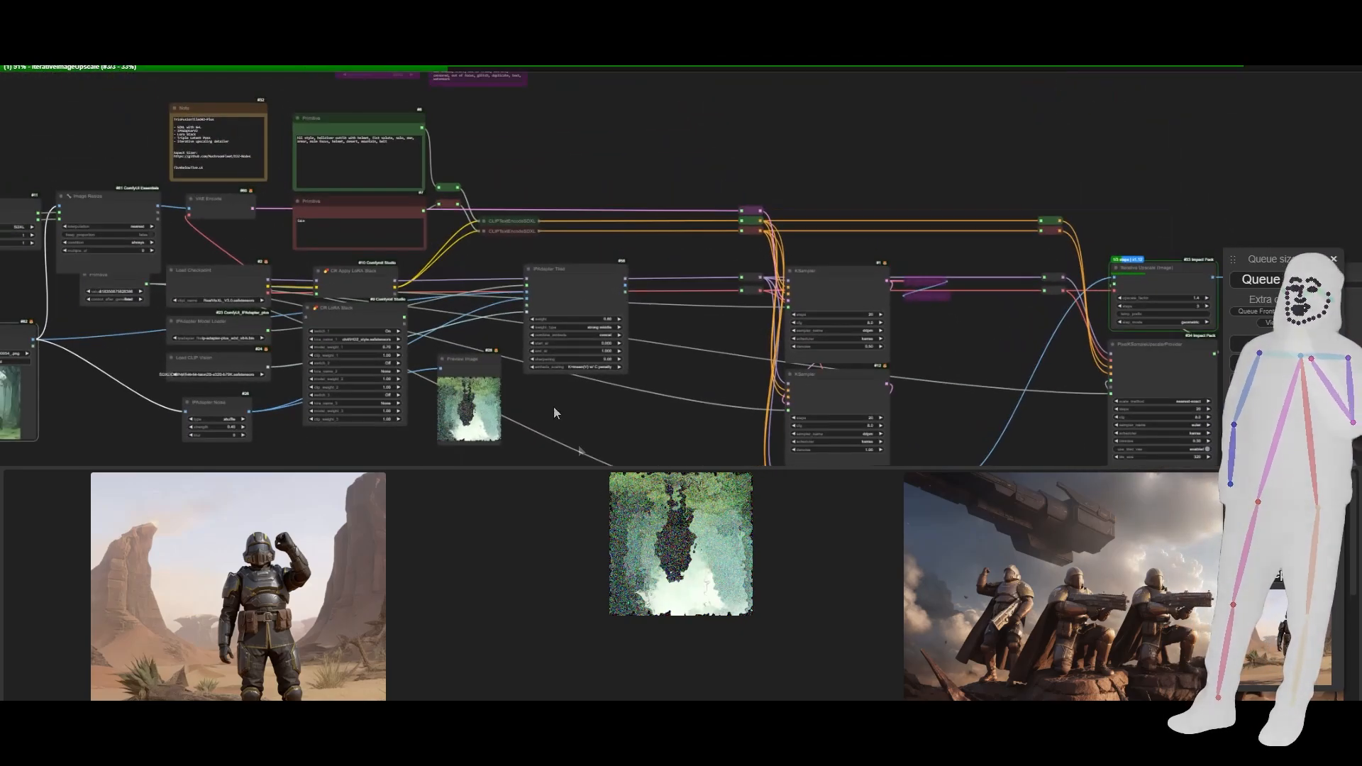
pyautogui.scroll(1, 270, 136)
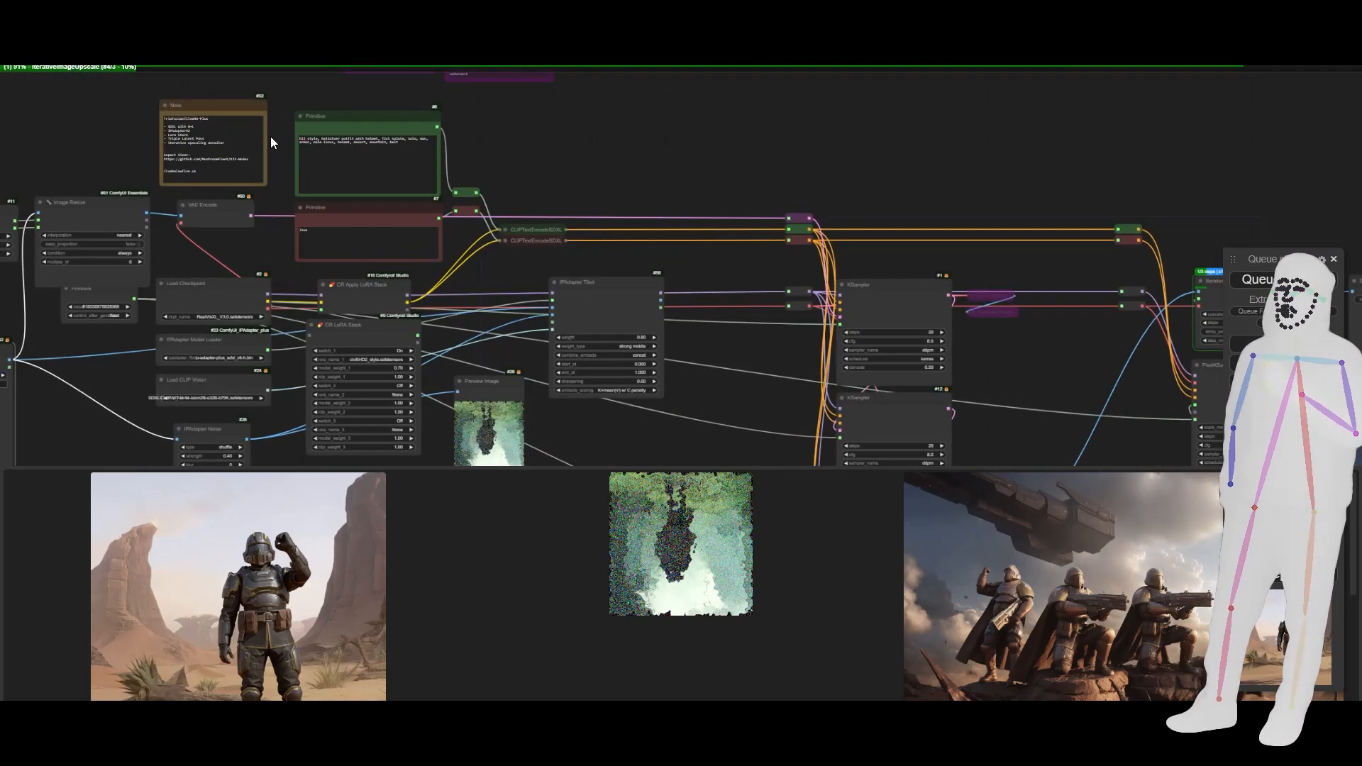
pyautogui.scroll(12, 270, 136)
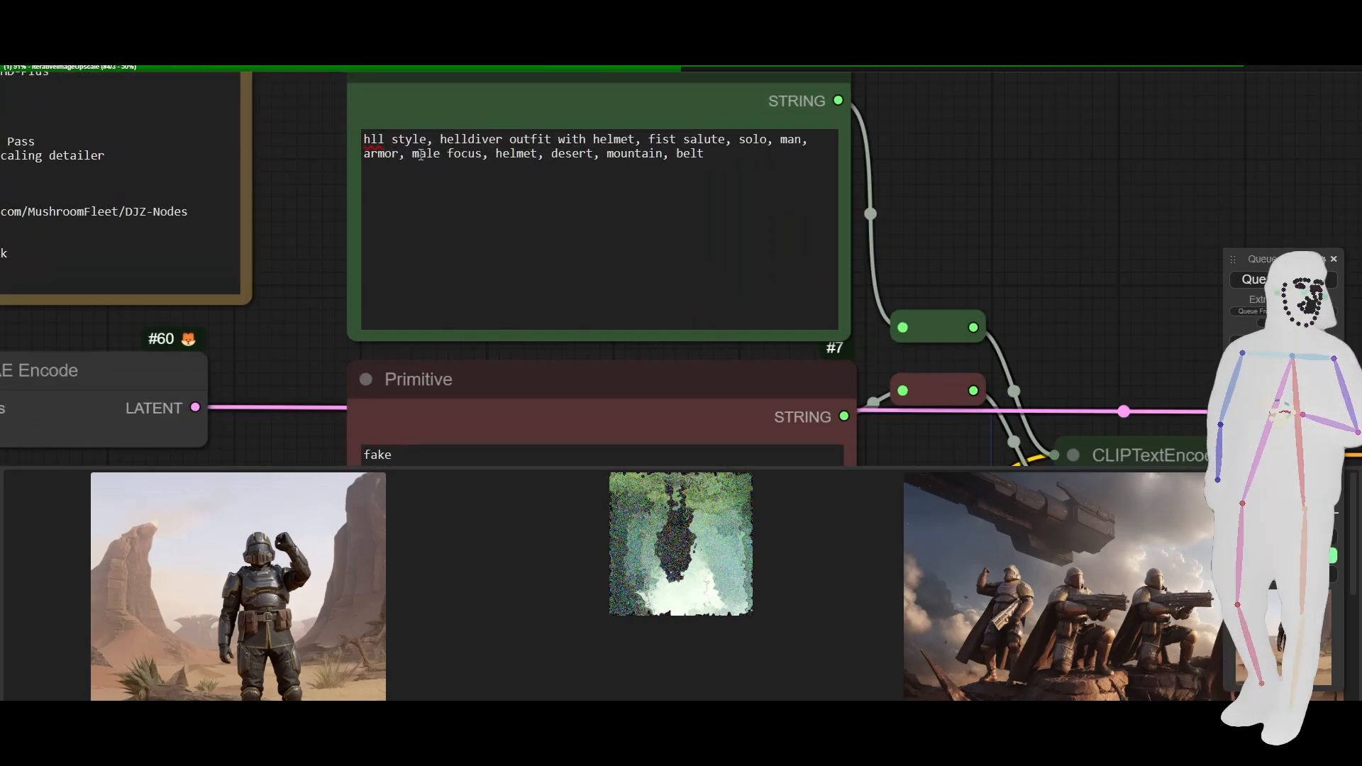
pyautogui.click(412, 157)
pyautogui.write('ca')
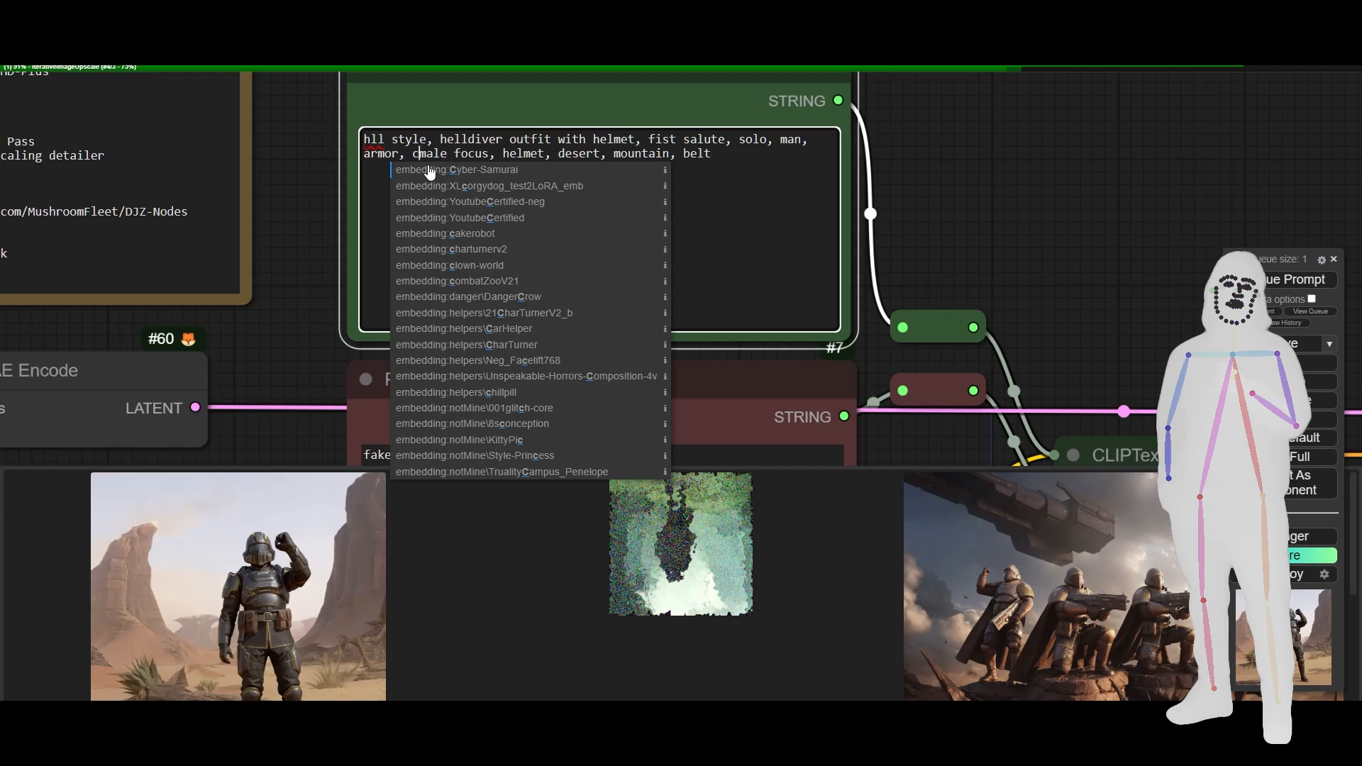
pyautogui.write('pe,')
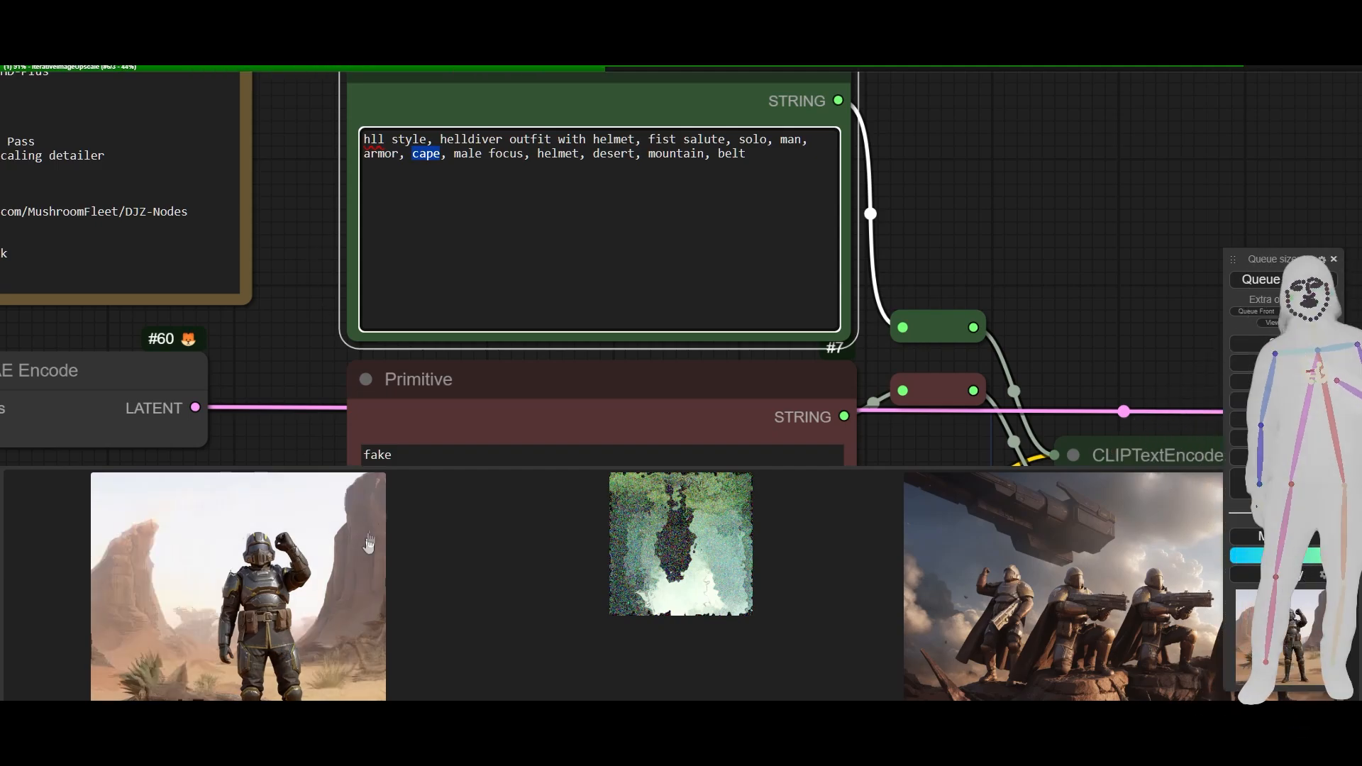
pyautogui.scroll(-5, 314, 241)
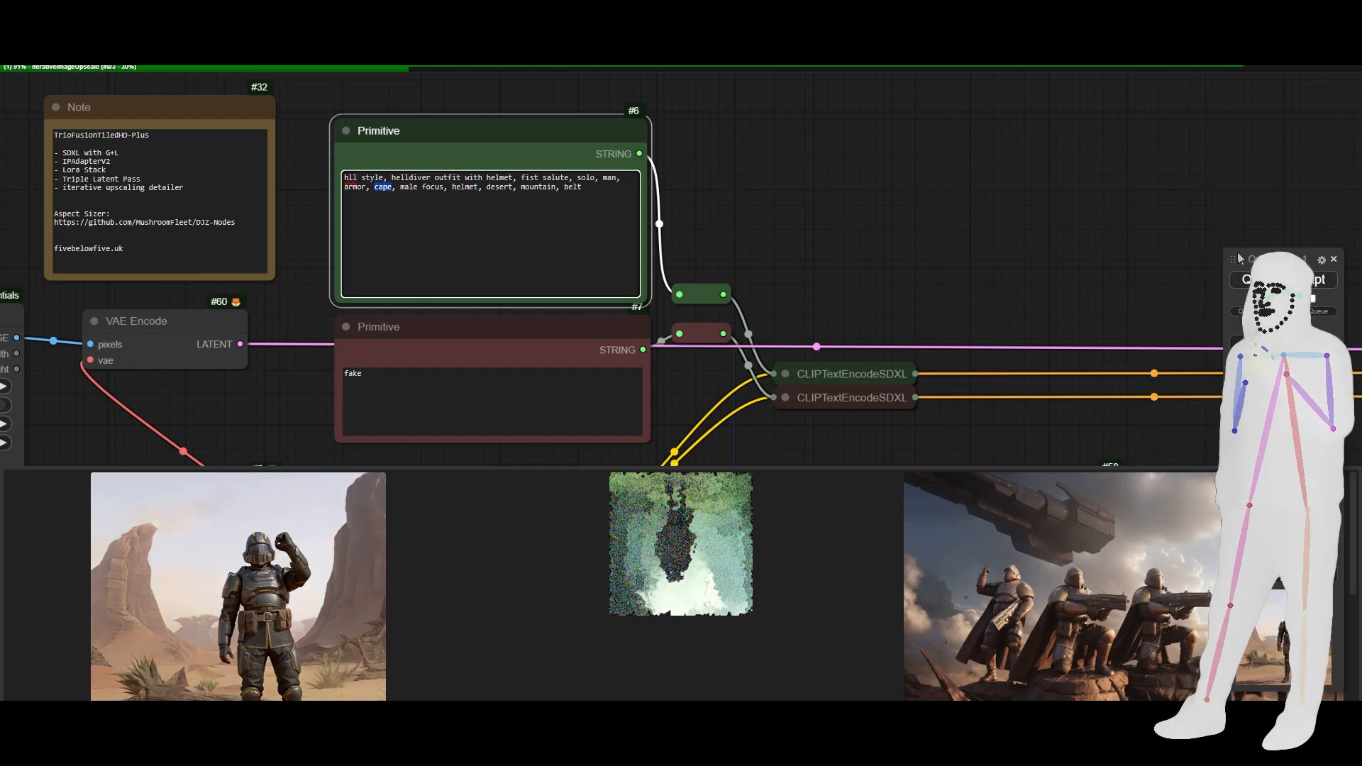
pyautogui.scroll(-6, 944, 176)
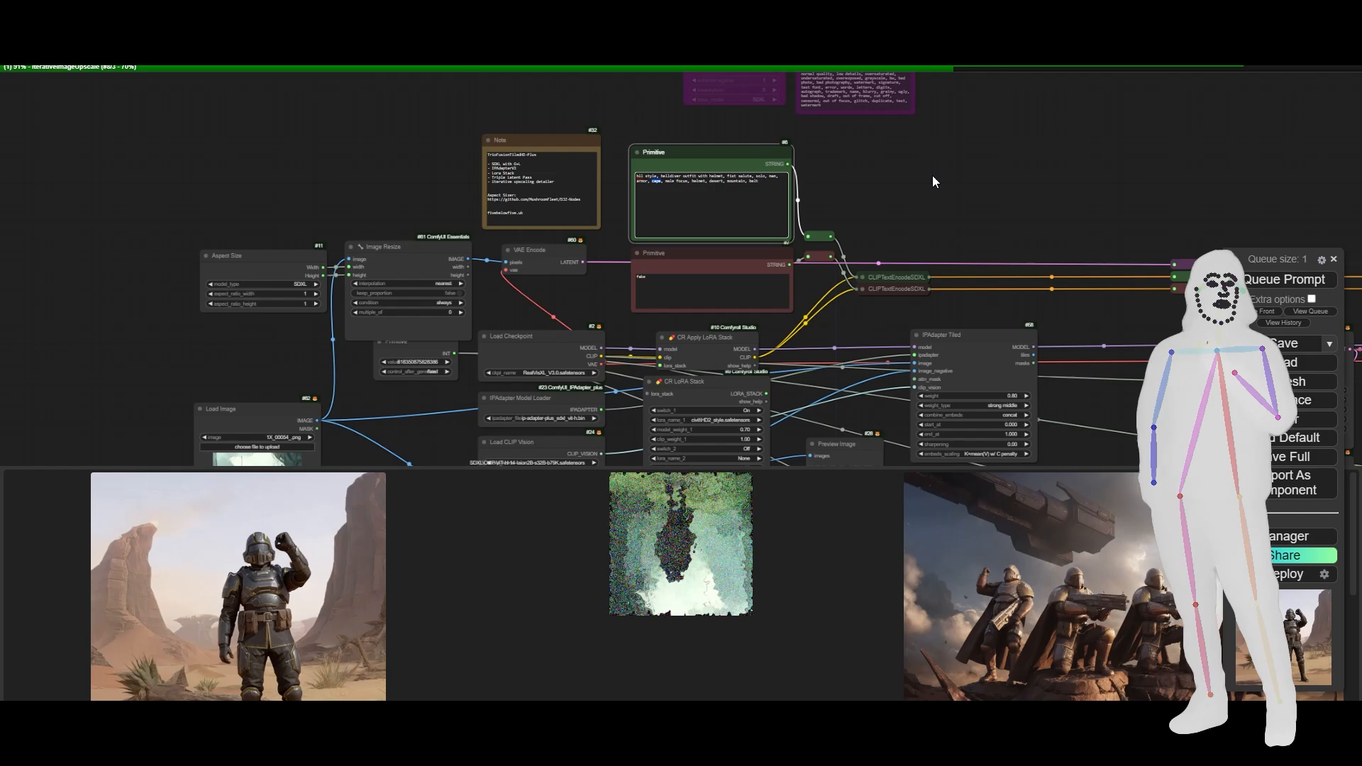
pyautogui.click(930, 184)
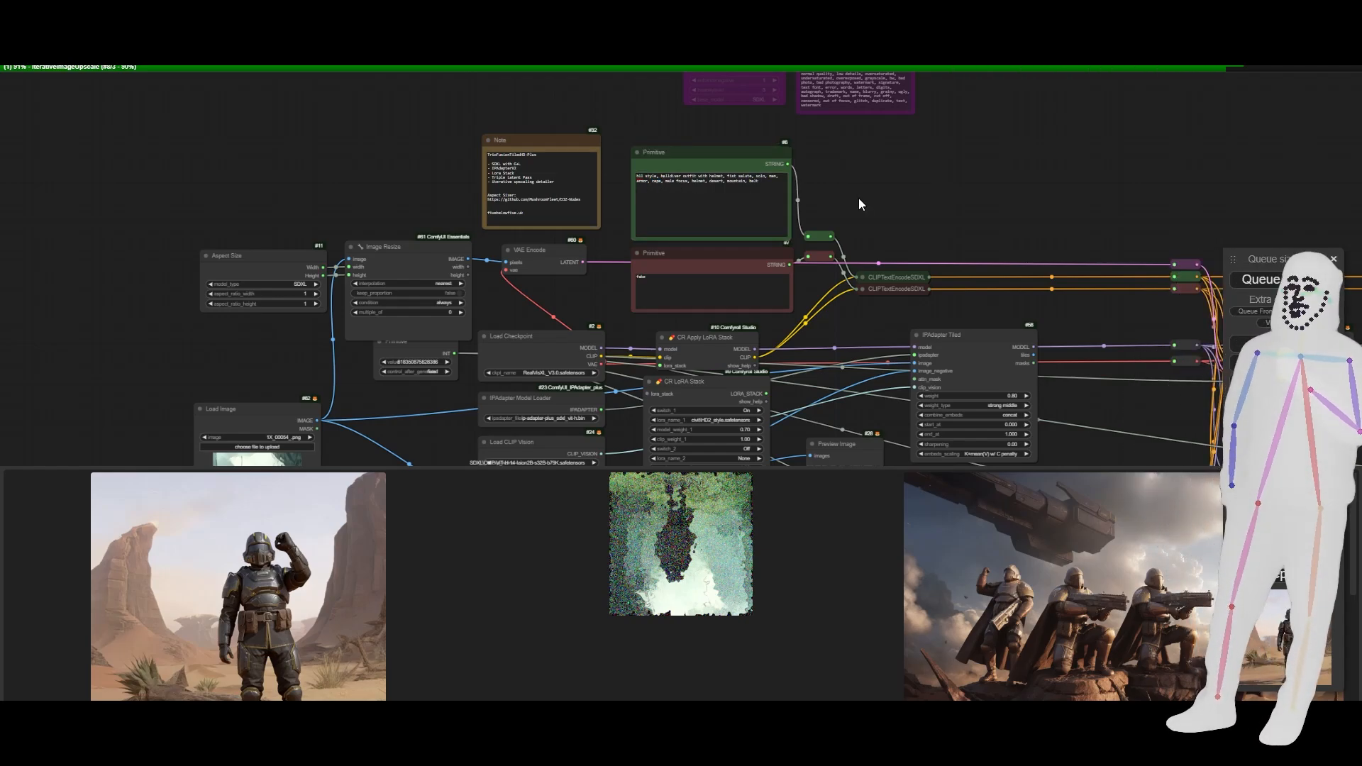
# - Replace "desert" with "jungle" in the positive prompt and queue the workflow
pyautogui.moveTo(906, 225); pyautogui.dragTo(768, 100)
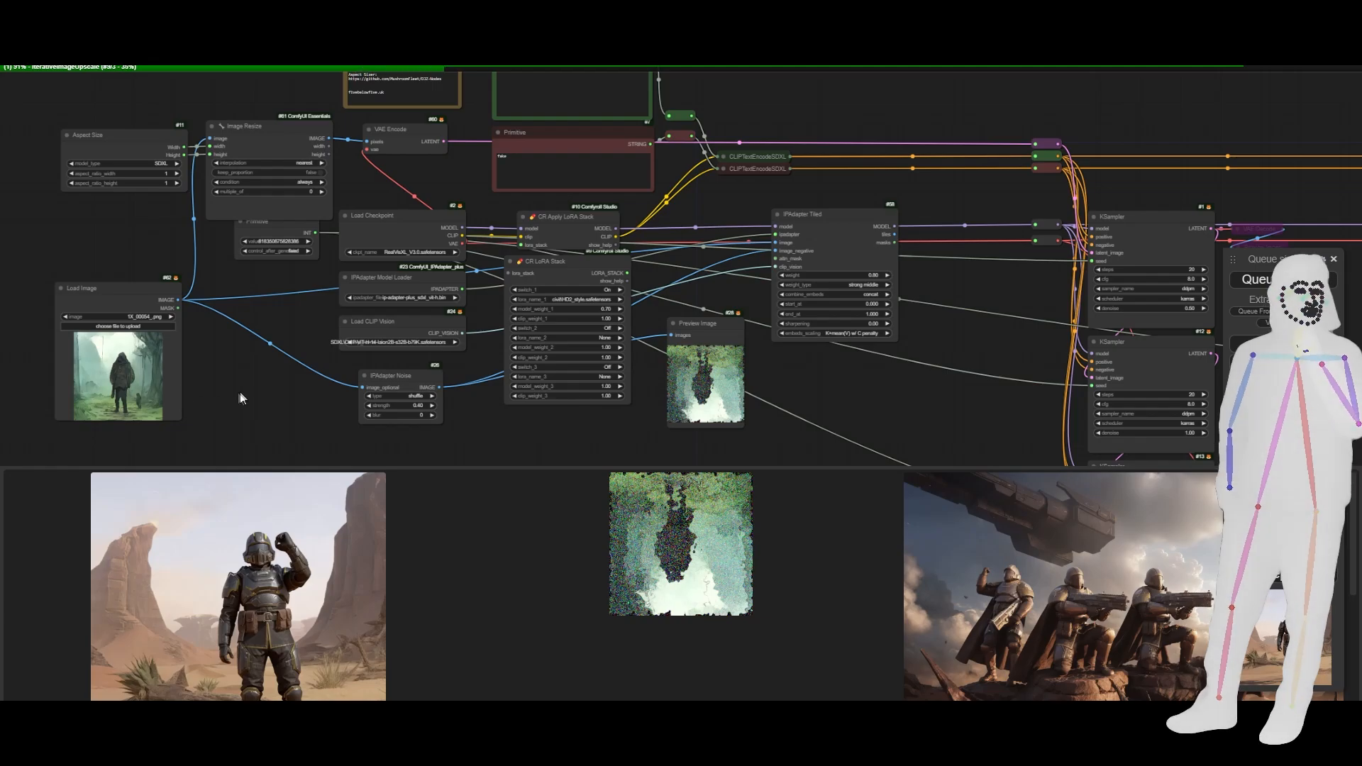
pyautogui.moveTo(240, 398); pyautogui.dragTo(258, 358)
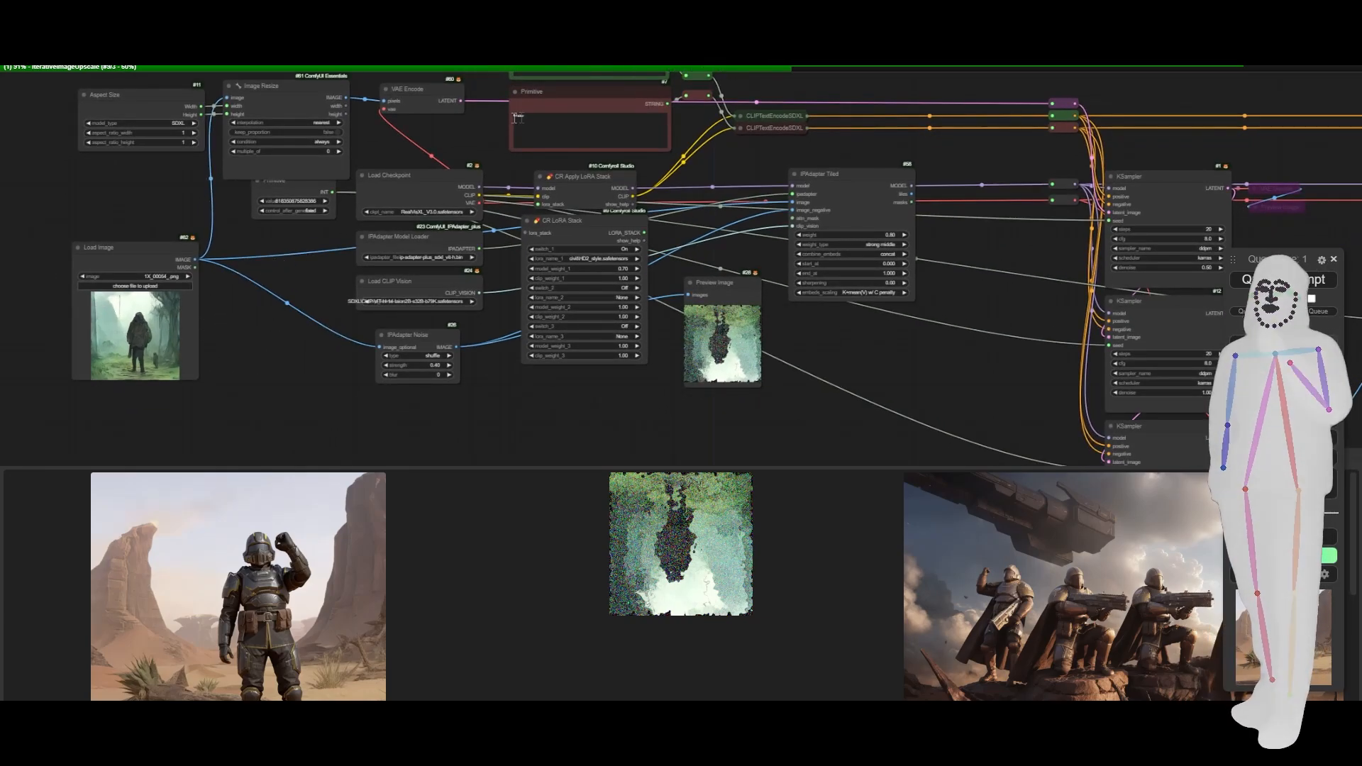
pyautogui.moveTo(499, 111); pyautogui.dragTo(498, 261)
pyautogui.scroll(8, 674, 171)
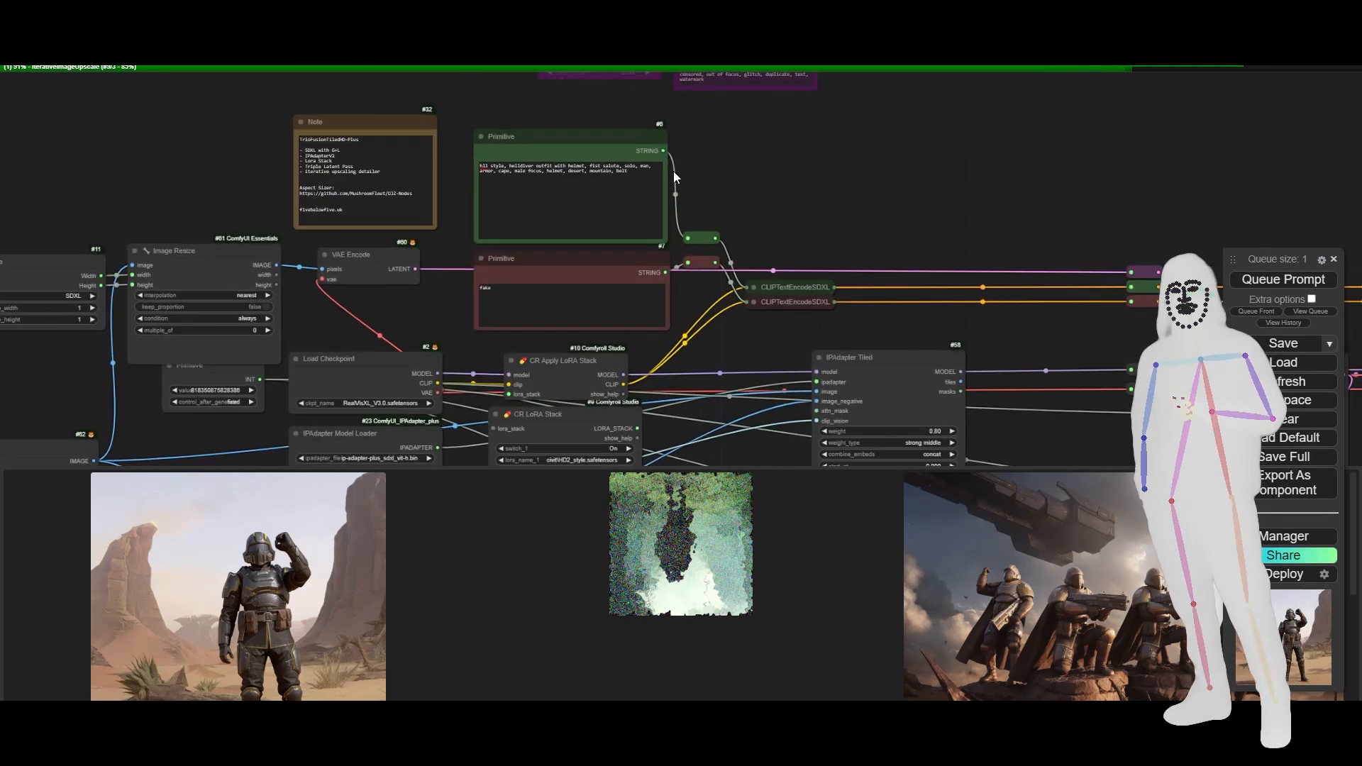
pyautogui.scroll(1, 742, 168)
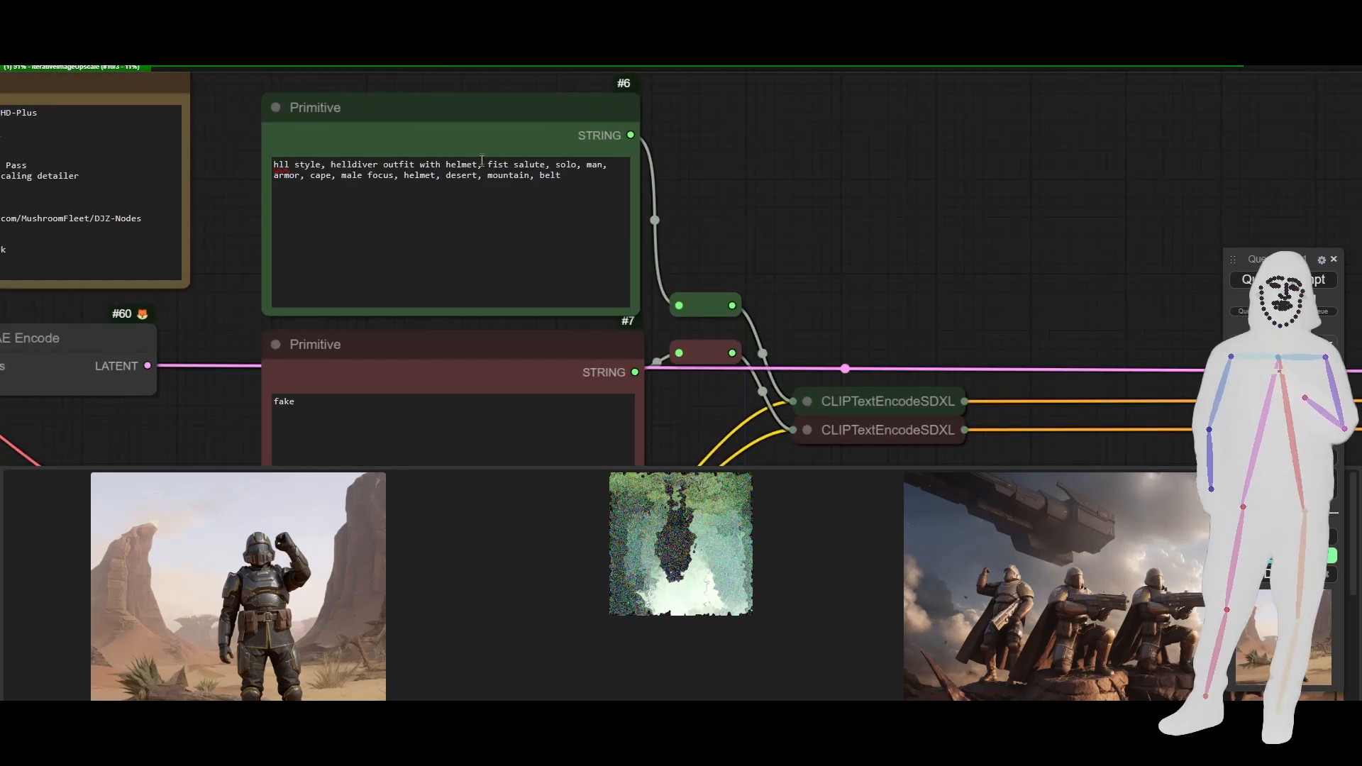
pyautogui.doubleClick(472, 175)
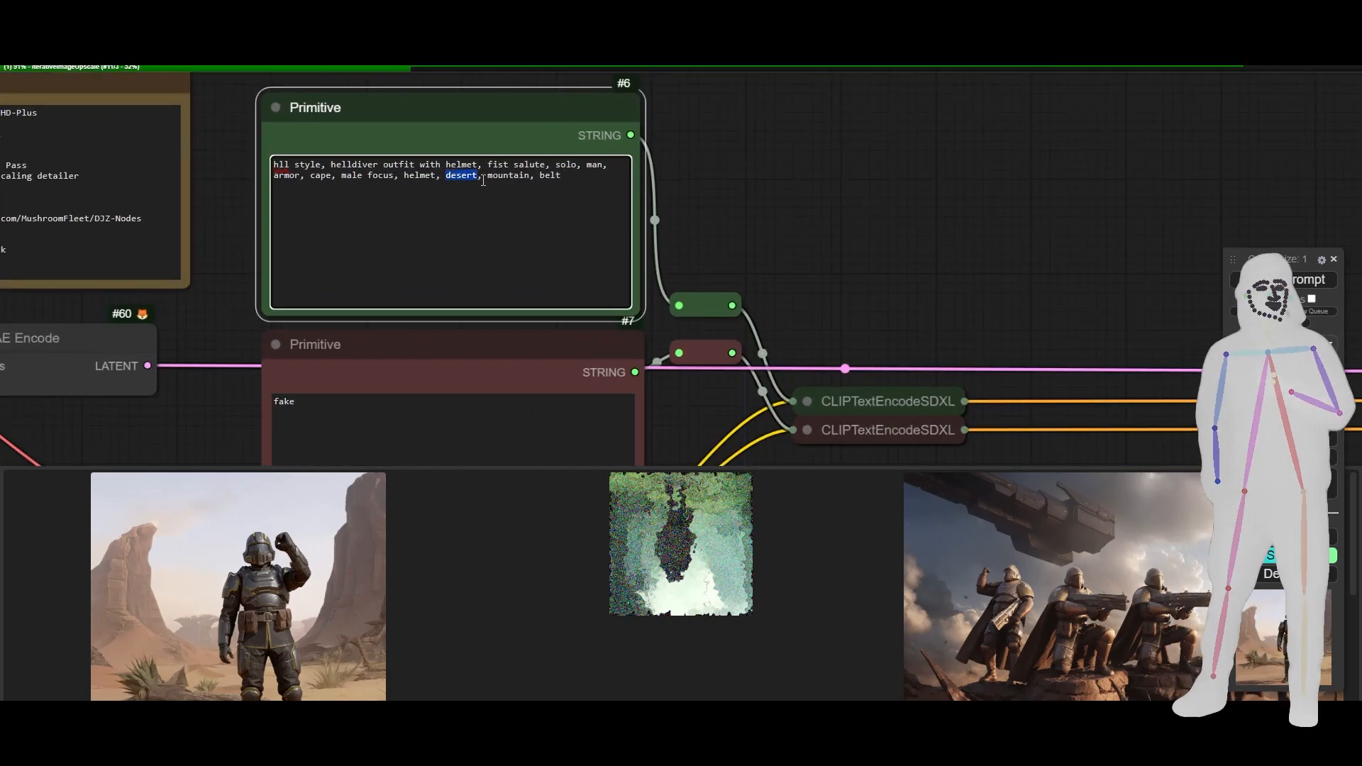
pyautogui.write('jungle')
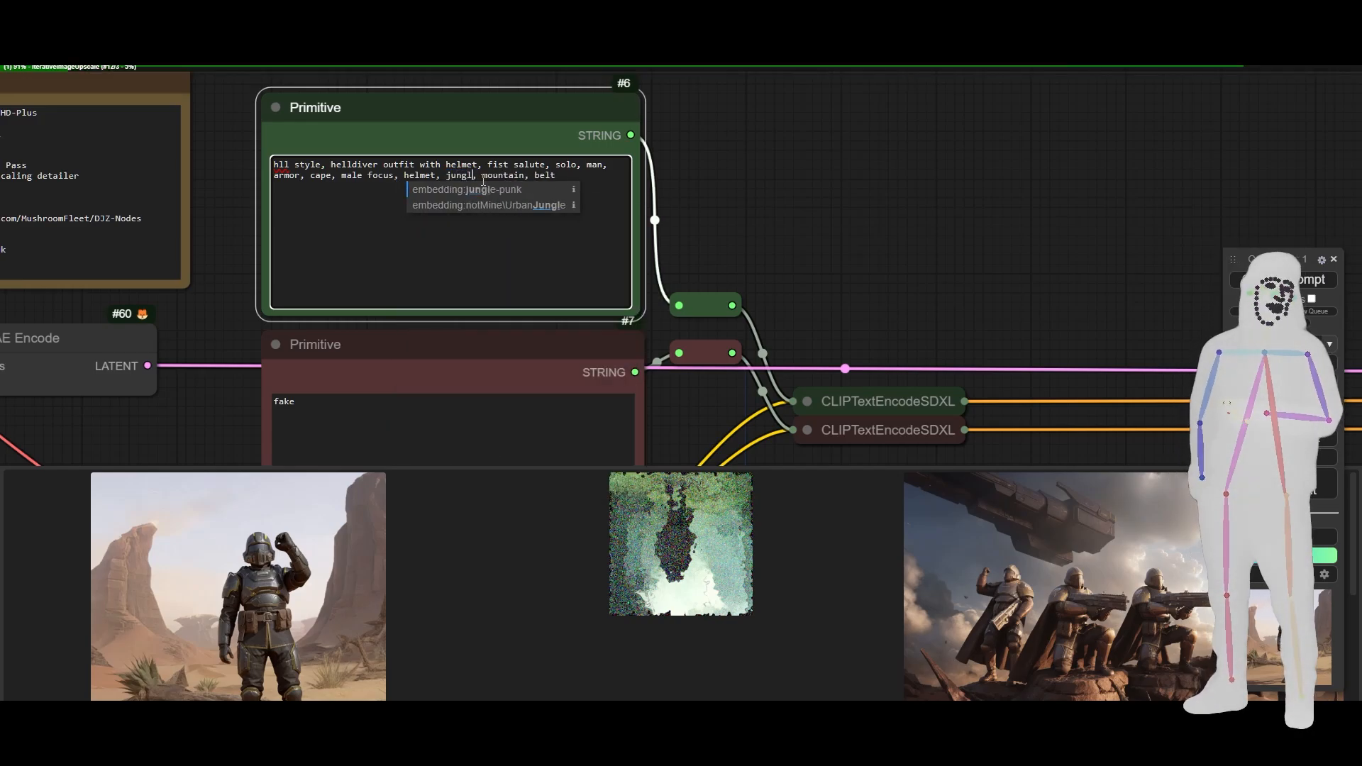
pyautogui.press('Down')
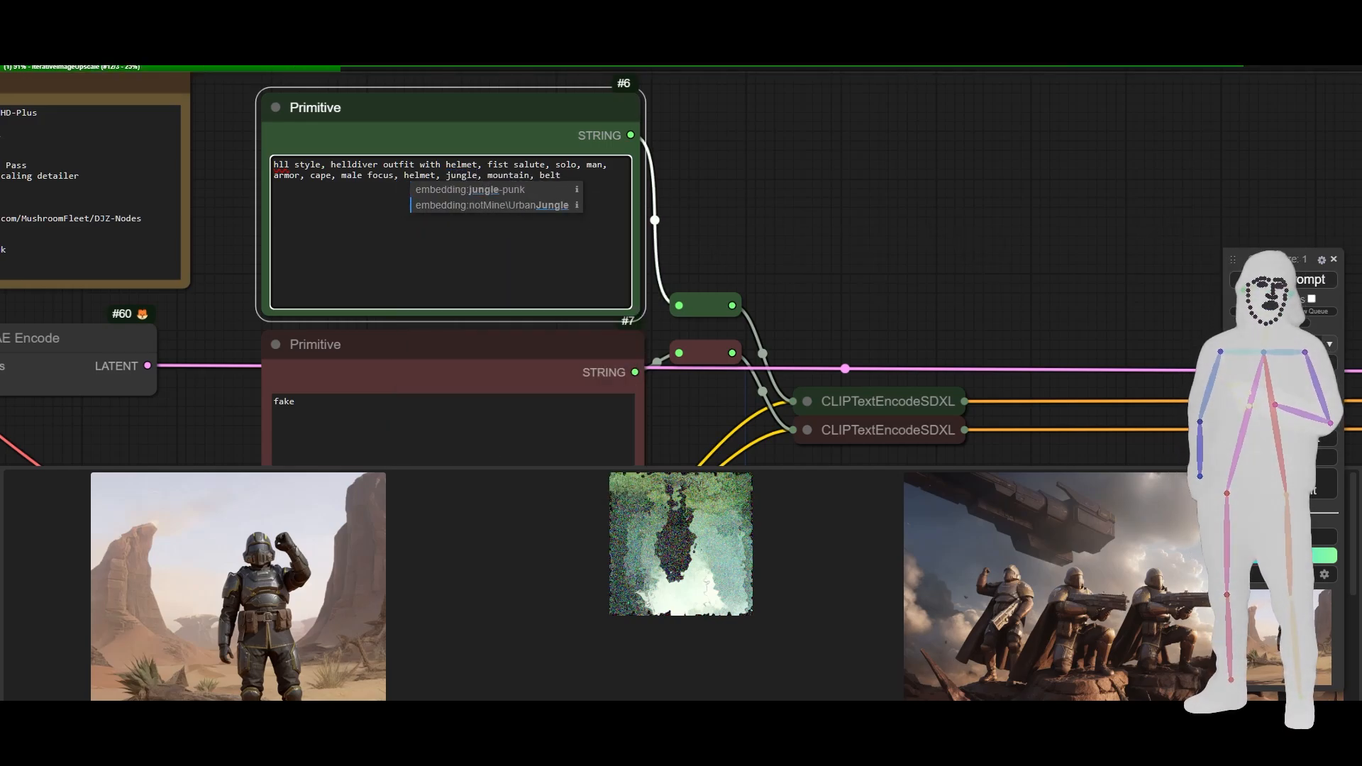
pyautogui.click(1283, 279)
# - Examine the upscaled desert soldier image and compare it with the source picture in Load Image
pyautogui.scroll(-5, 742, 185)
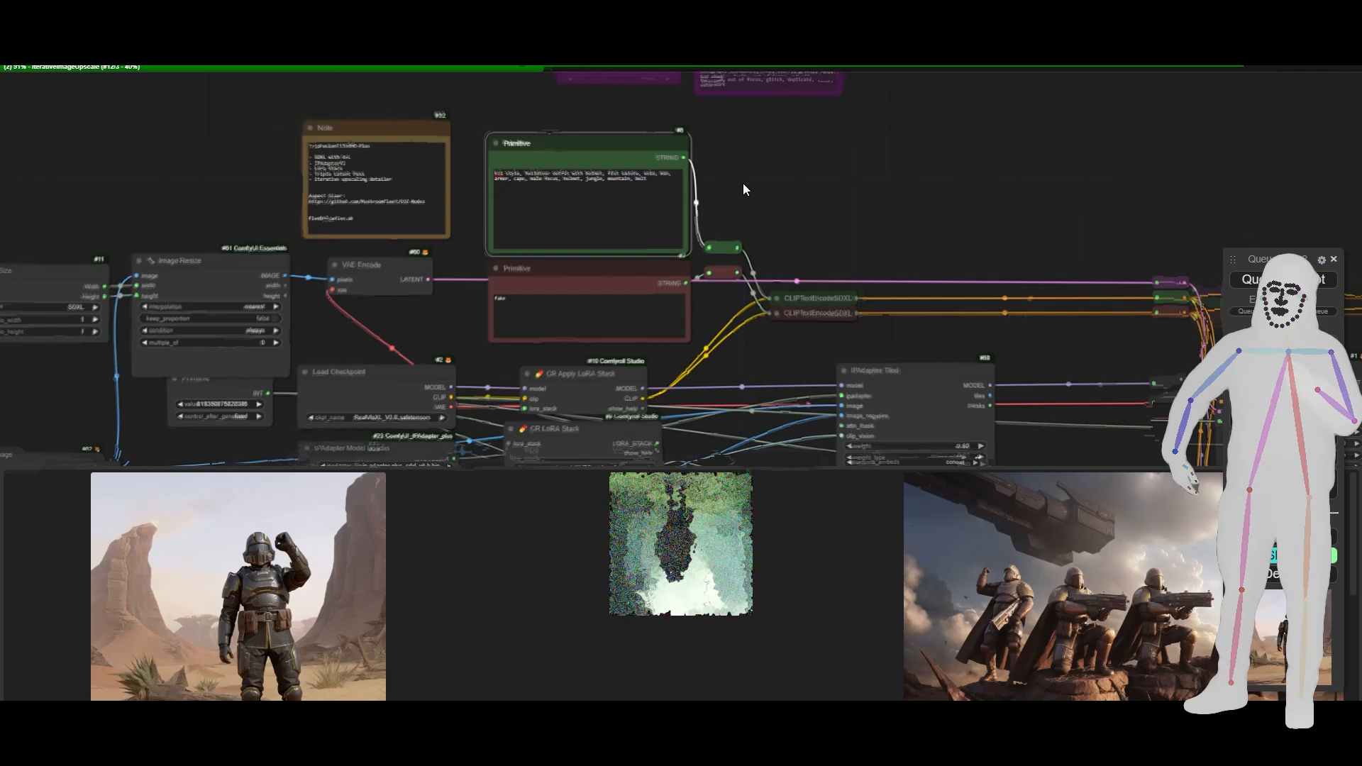
pyautogui.moveTo(742, 183); pyautogui.dragTo(812, 218)
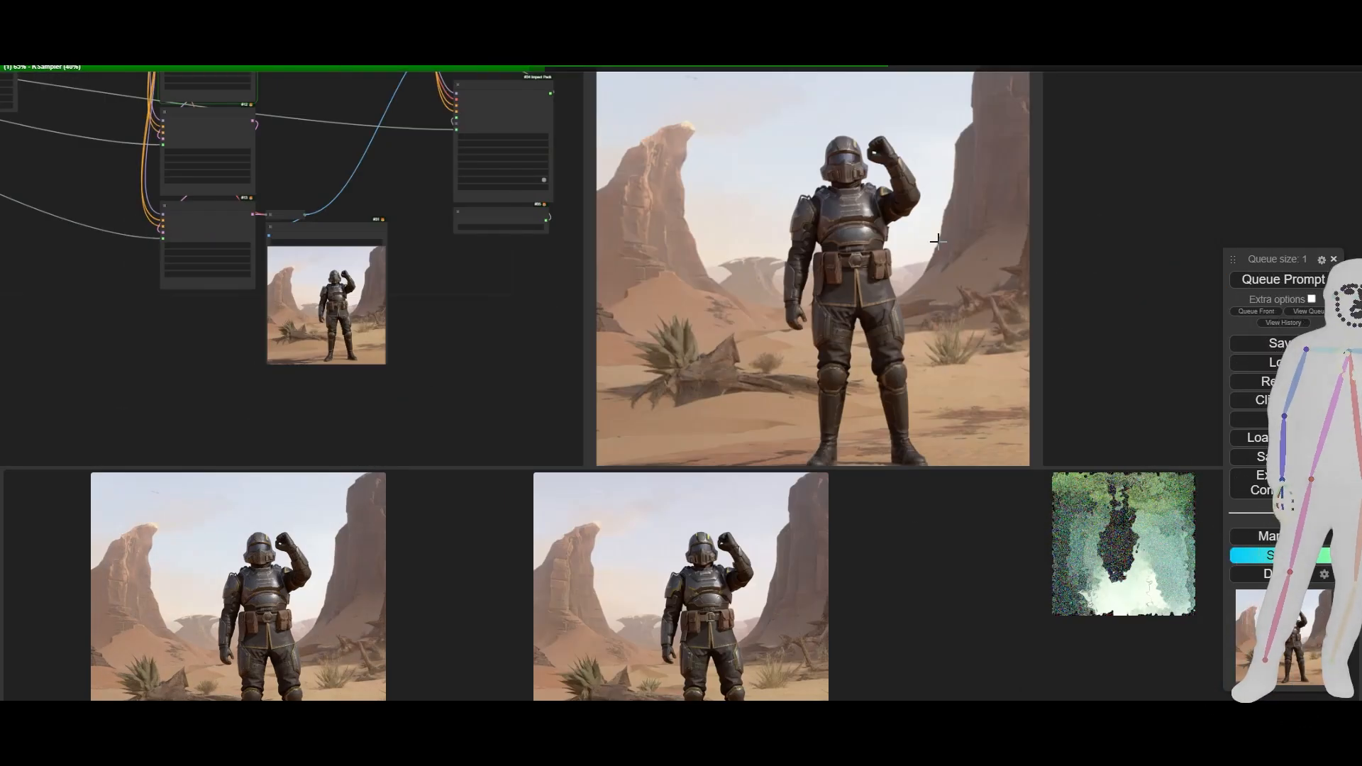
pyautogui.scroll(7, 882, 258)
pyautogui.scroll(-1, 845, 237)
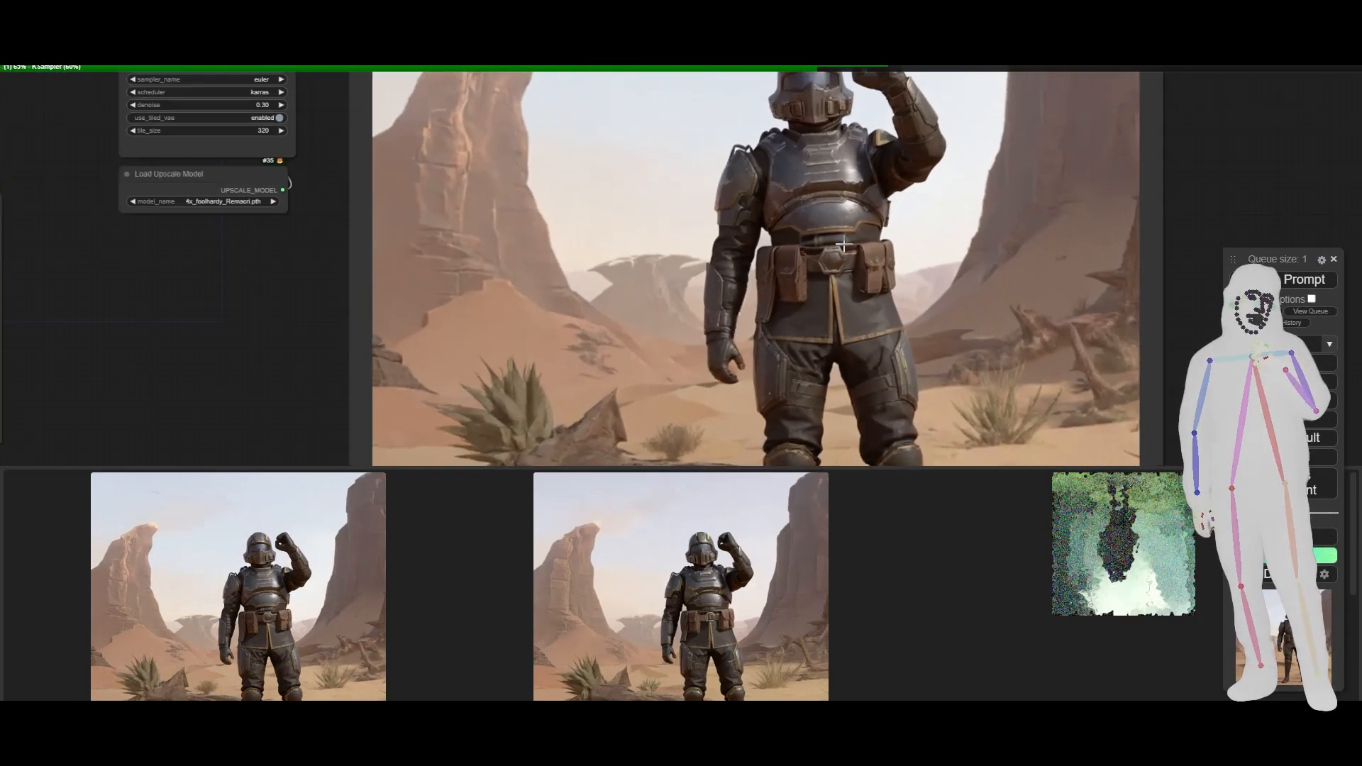
pyautogui.moveTo(1229, 172); pyautogui.dragTo(1228, 199)
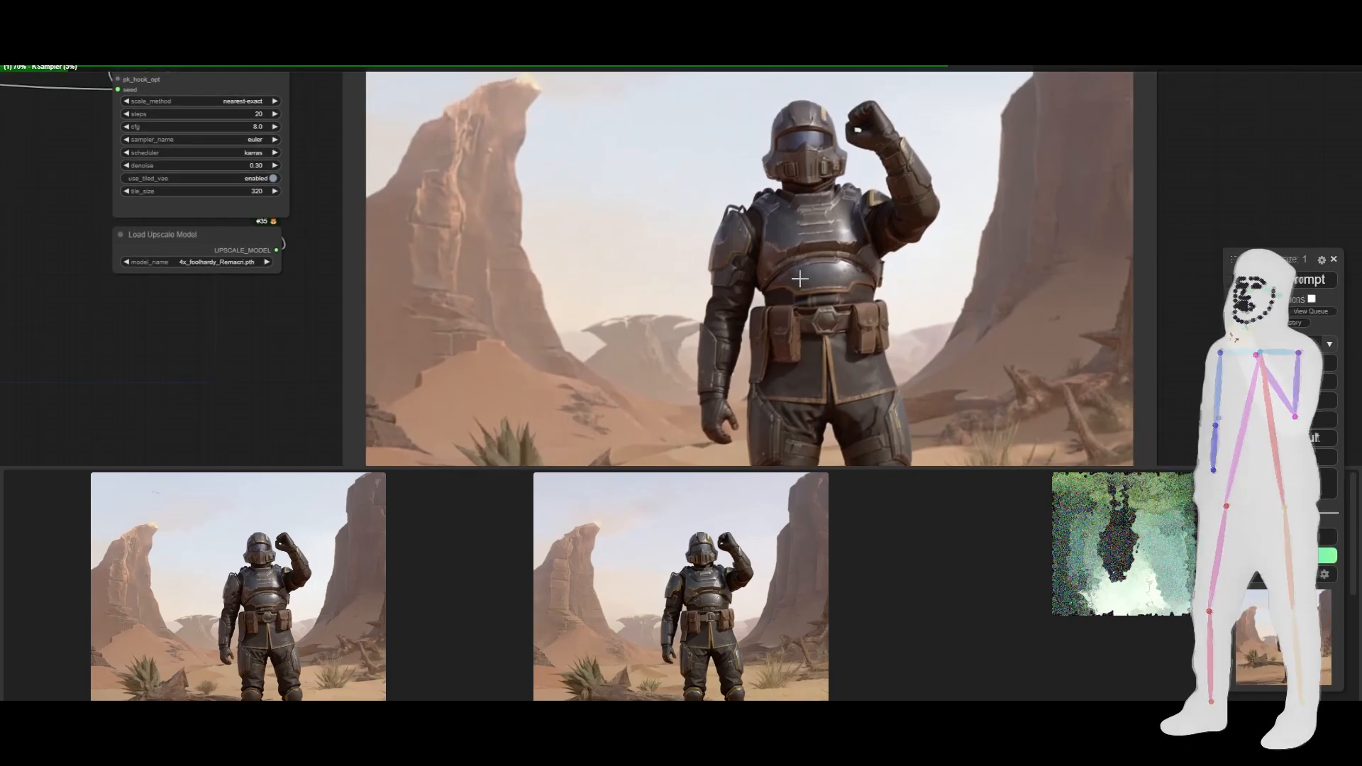
pyautogui.scroll(-10, 876, 280)
pyautogui.scroll(-2, 876, 280)
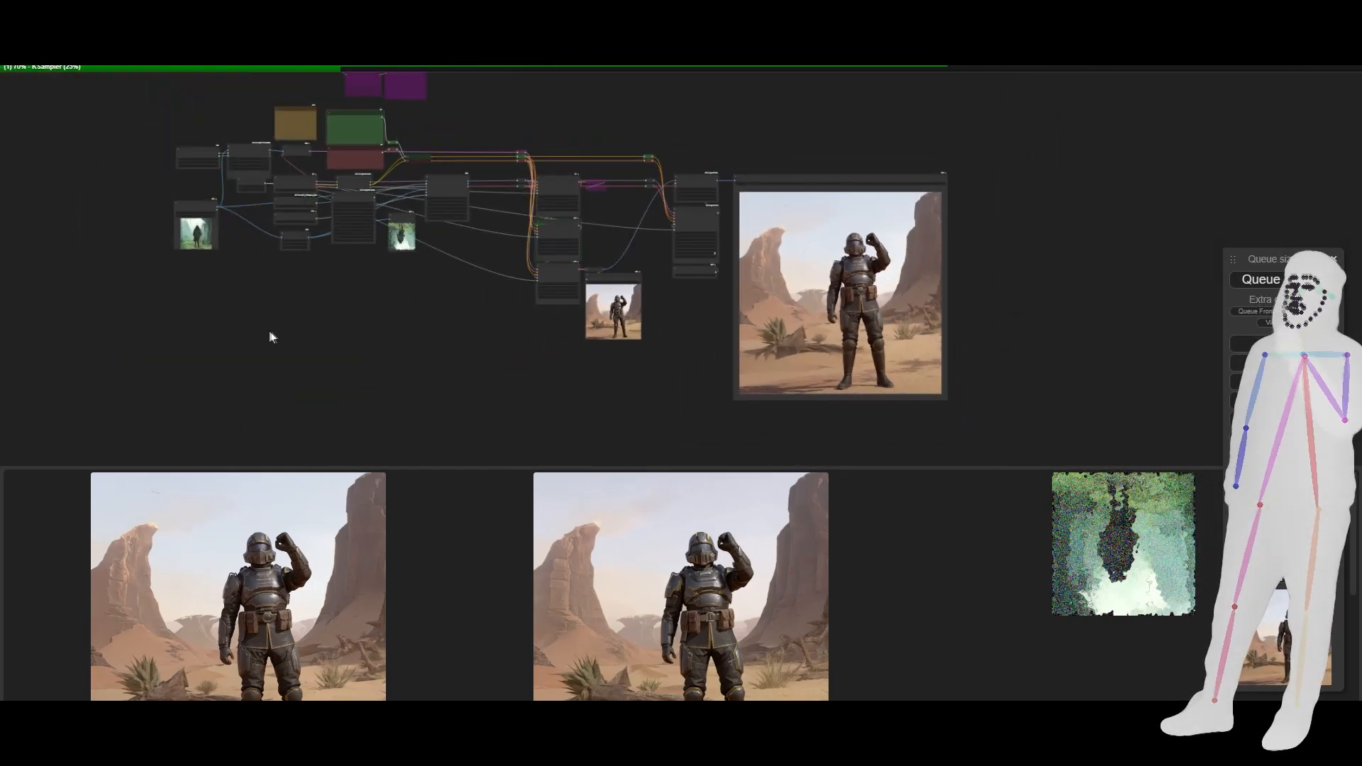
pyautogui.scroll(7, 152, 202)
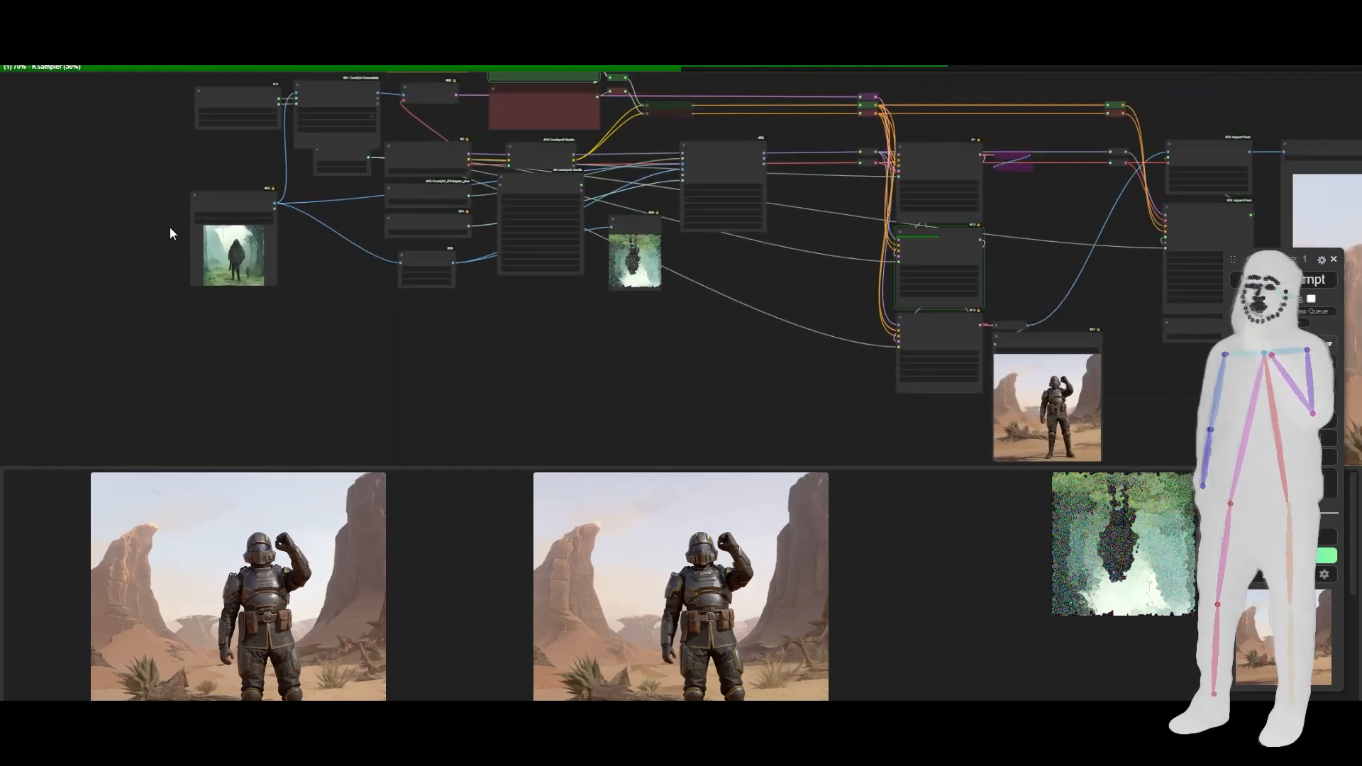
pyautogui.scroll(5, 169, 232)
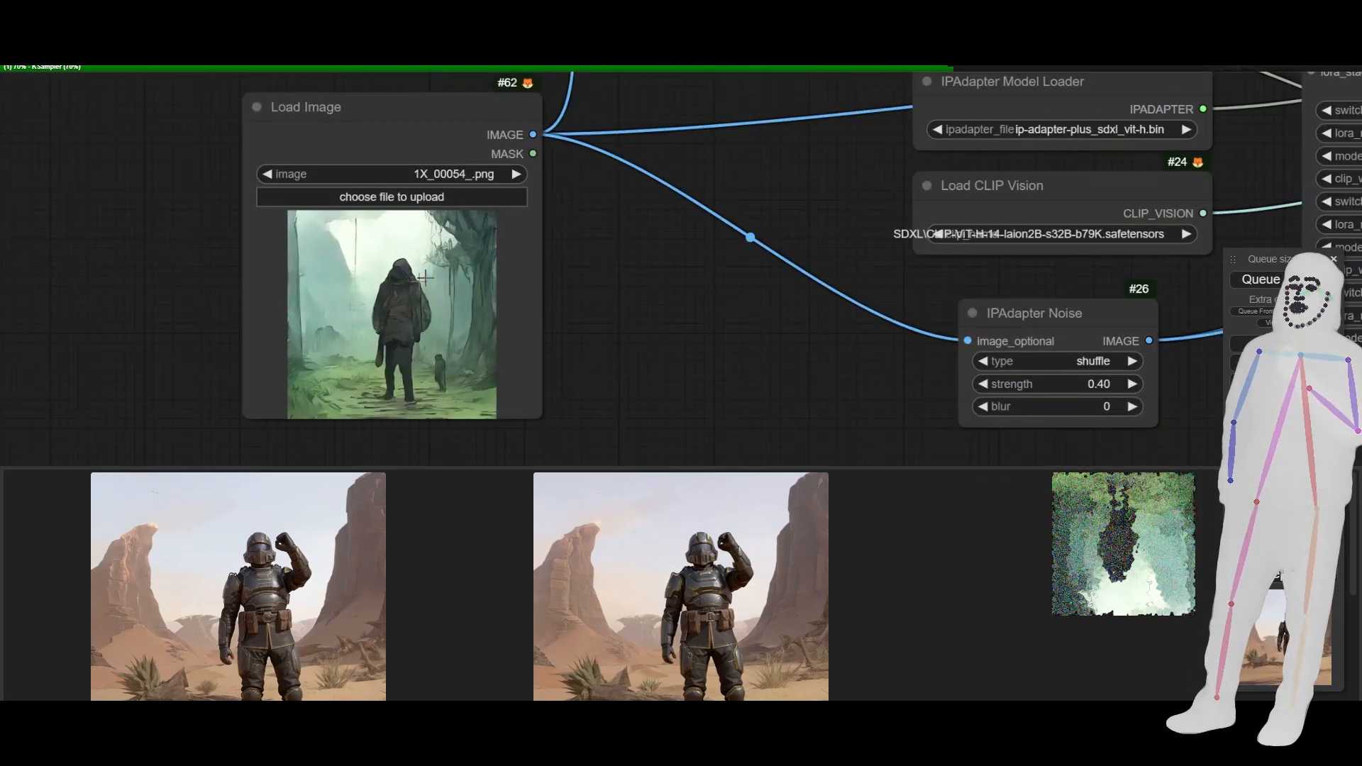
pyautogui.scroll(3, 224, 317)
pyautogui.scroll(-6, 223, 317)
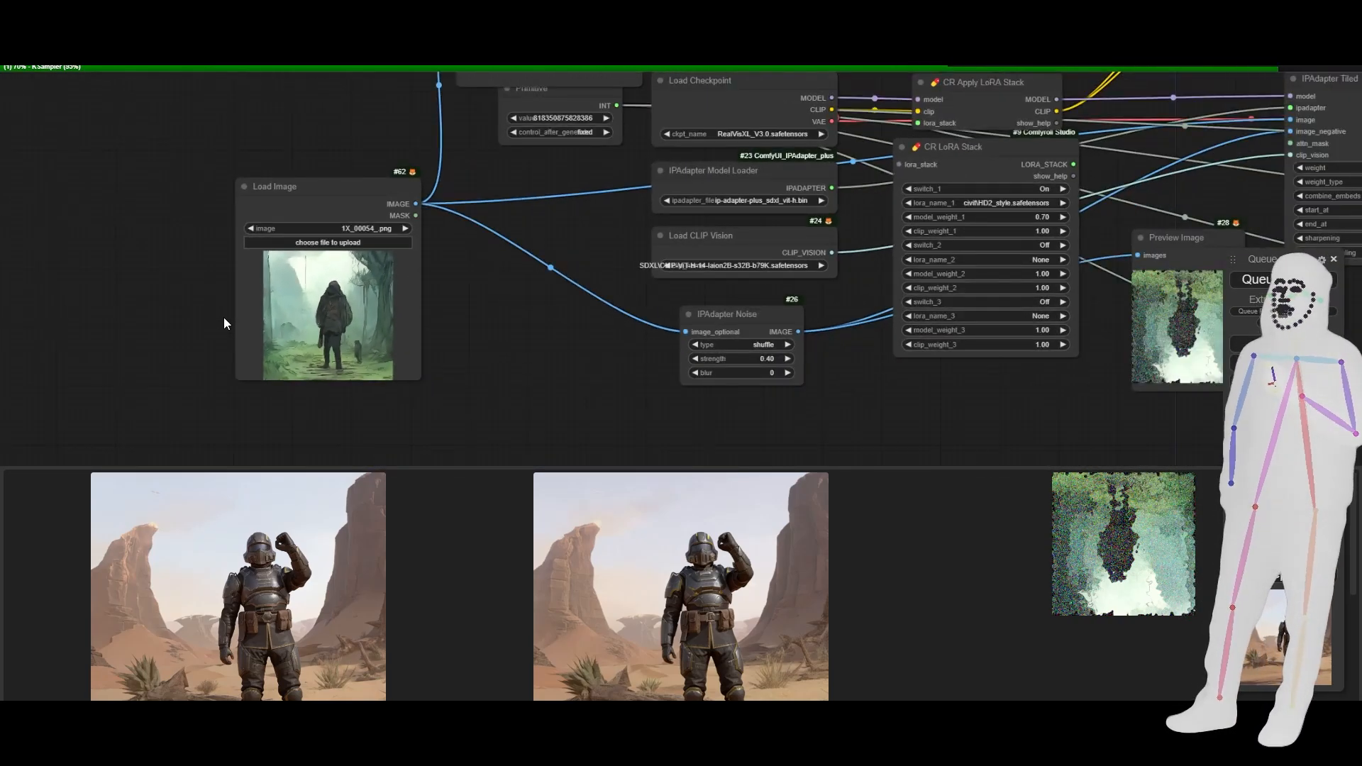
# - Try raising IPAdapter Tiled's weight to 1.05, and return it to 0.80
pyautogui.scroll(10, 955, 237)
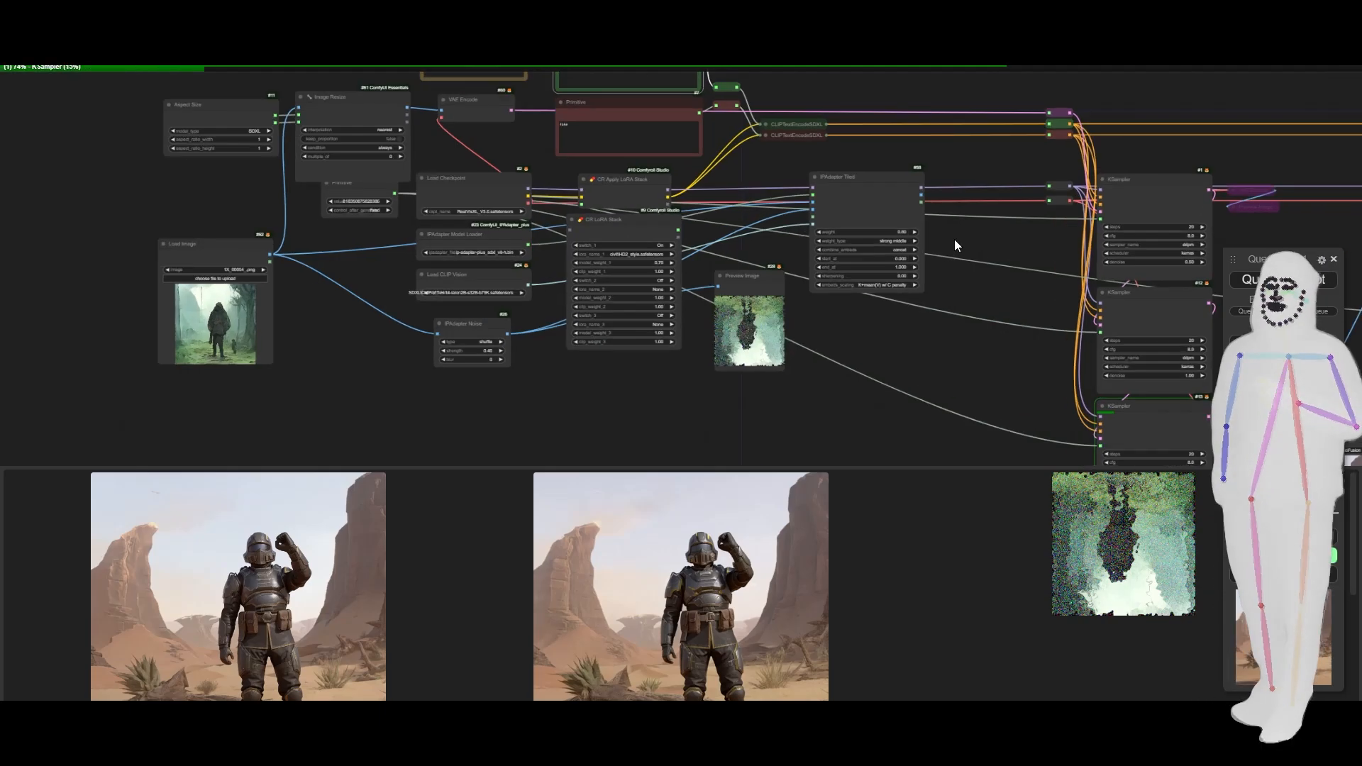
pyautogui.scroll(1, 955, 236)
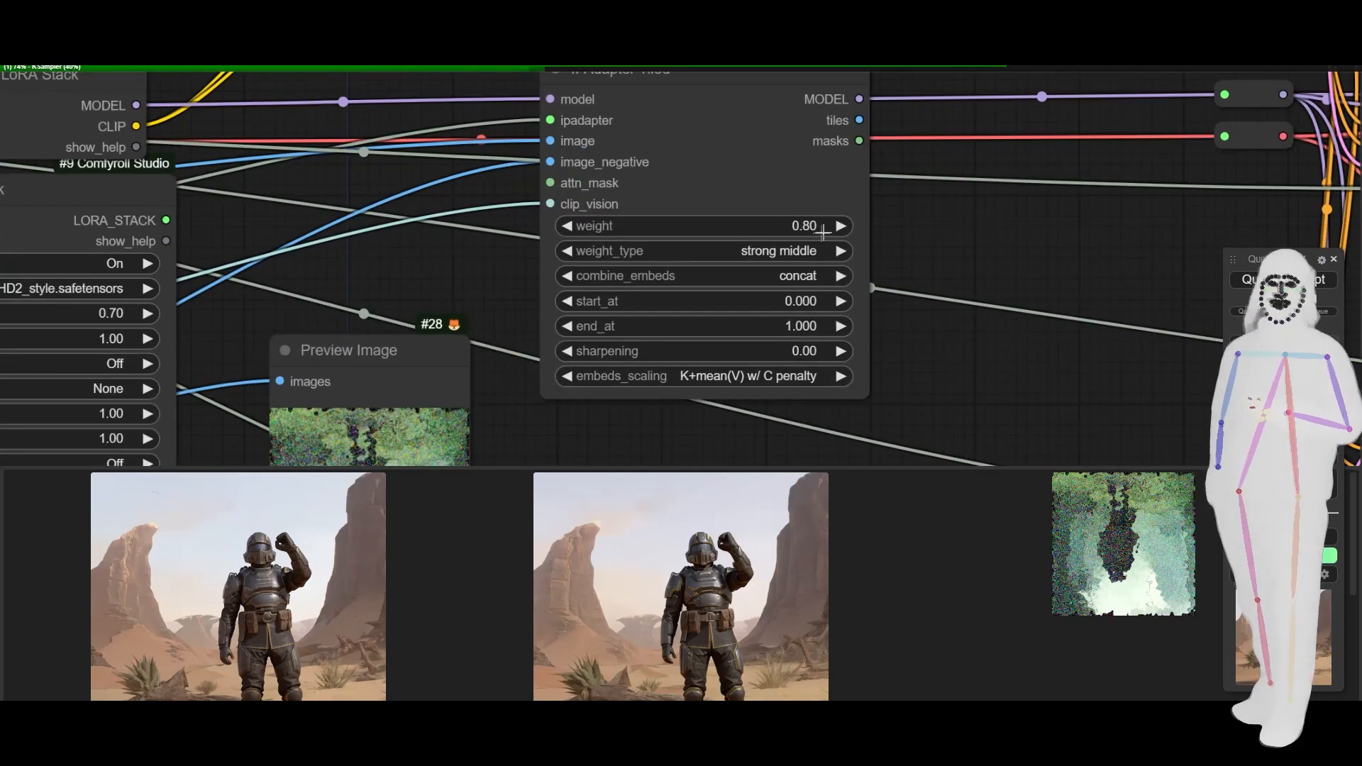
pyautogui.click(840, 226)
pyautogui.click(840, 226)
pyautogui.click(840, 226)
pyautogui.click(840, 226)
pyautogui.click(840, 226)
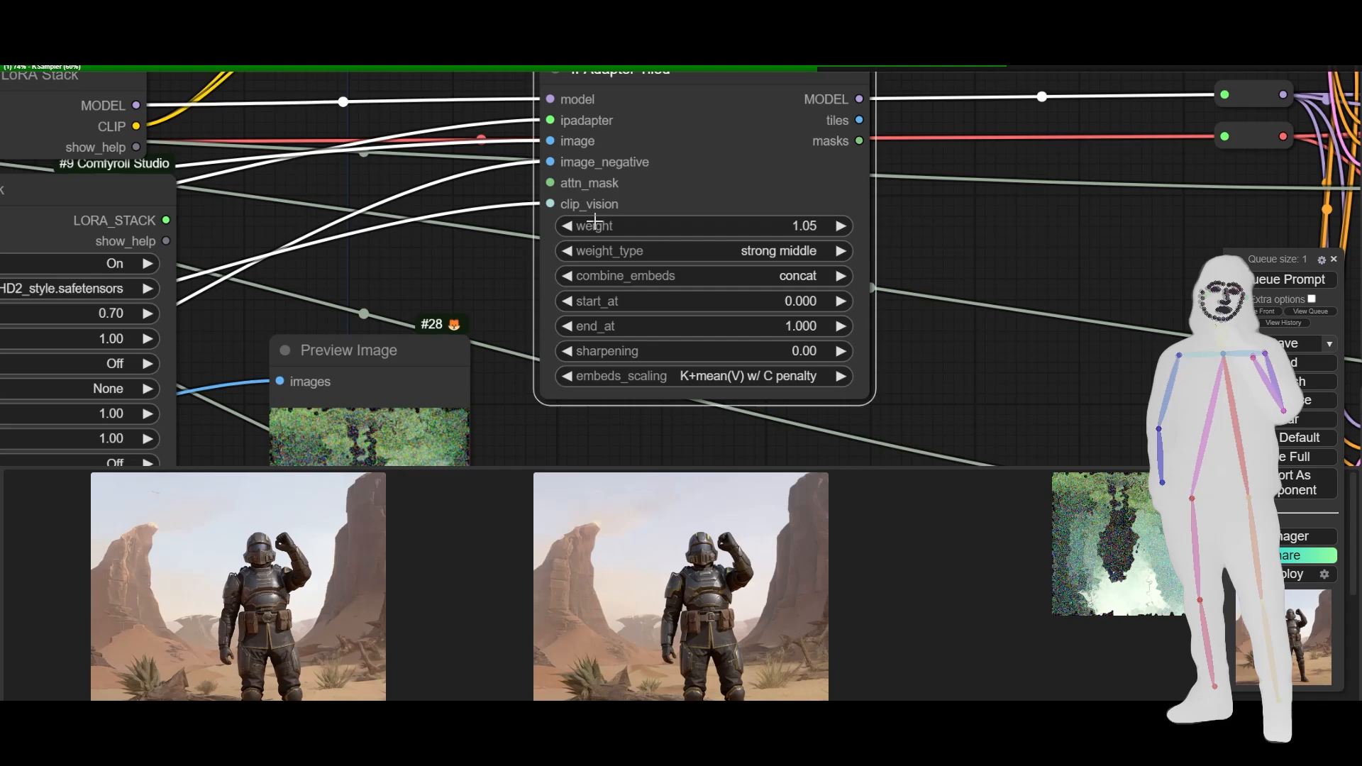
pyautogui.click(568, 225)
pyautogui.click(568, 225)
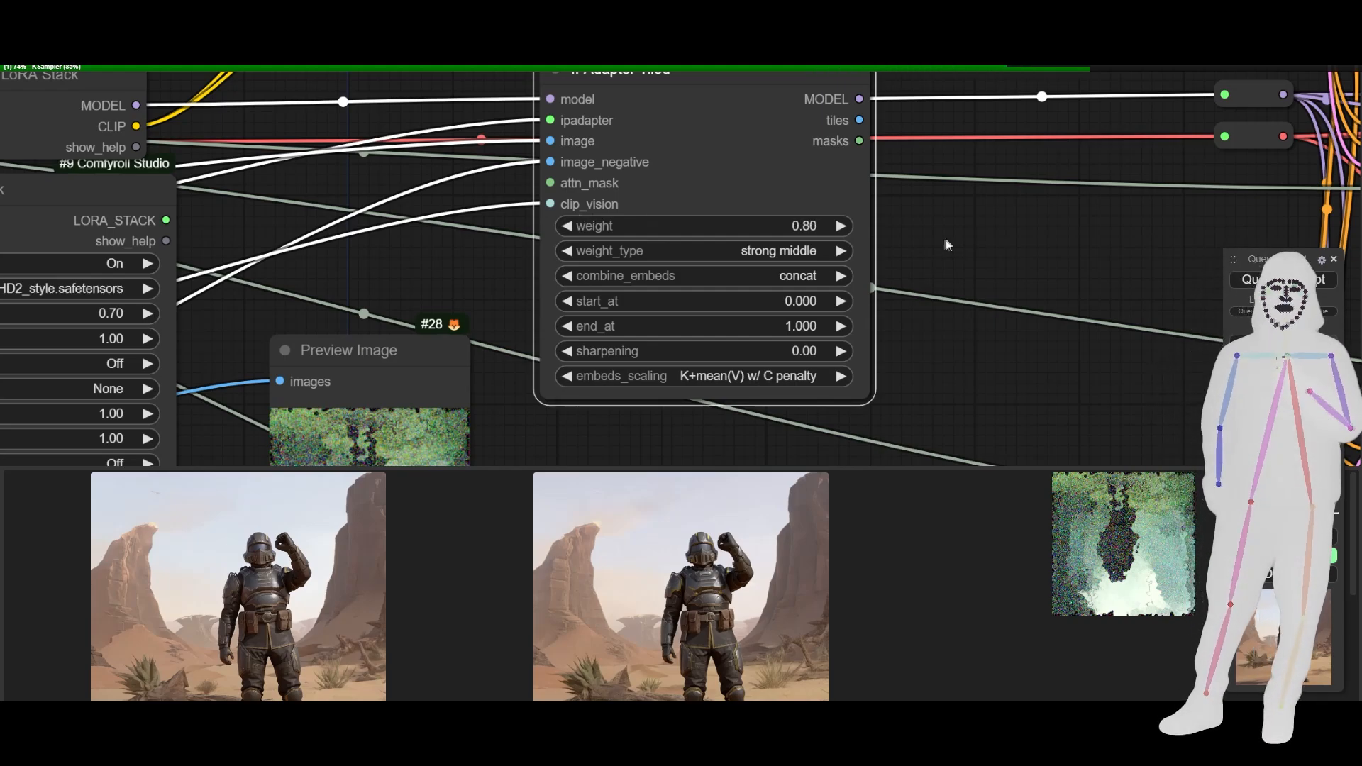
# - Examine the new jungle soldier picture in Save Image and its upscaled version as the queued run finishes
pyautogui.scroll(-12, 947, 239)
pyautogui.moveTo(896, 308); pyautogui.dragTo(449, 224)
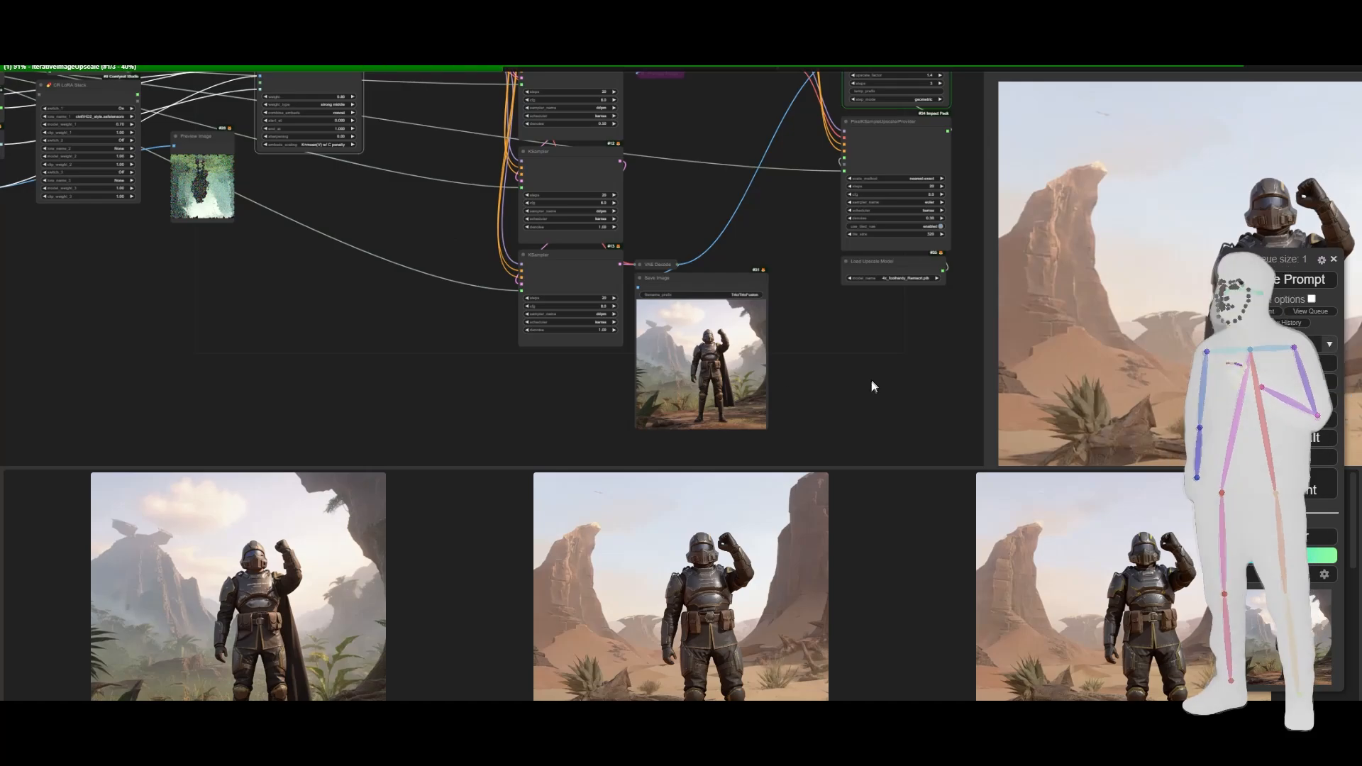
pyautogui.moveTo(872, 383); pyautogui.dragTo(603, 331)
pyautogui.scroll(5, 524, 322)
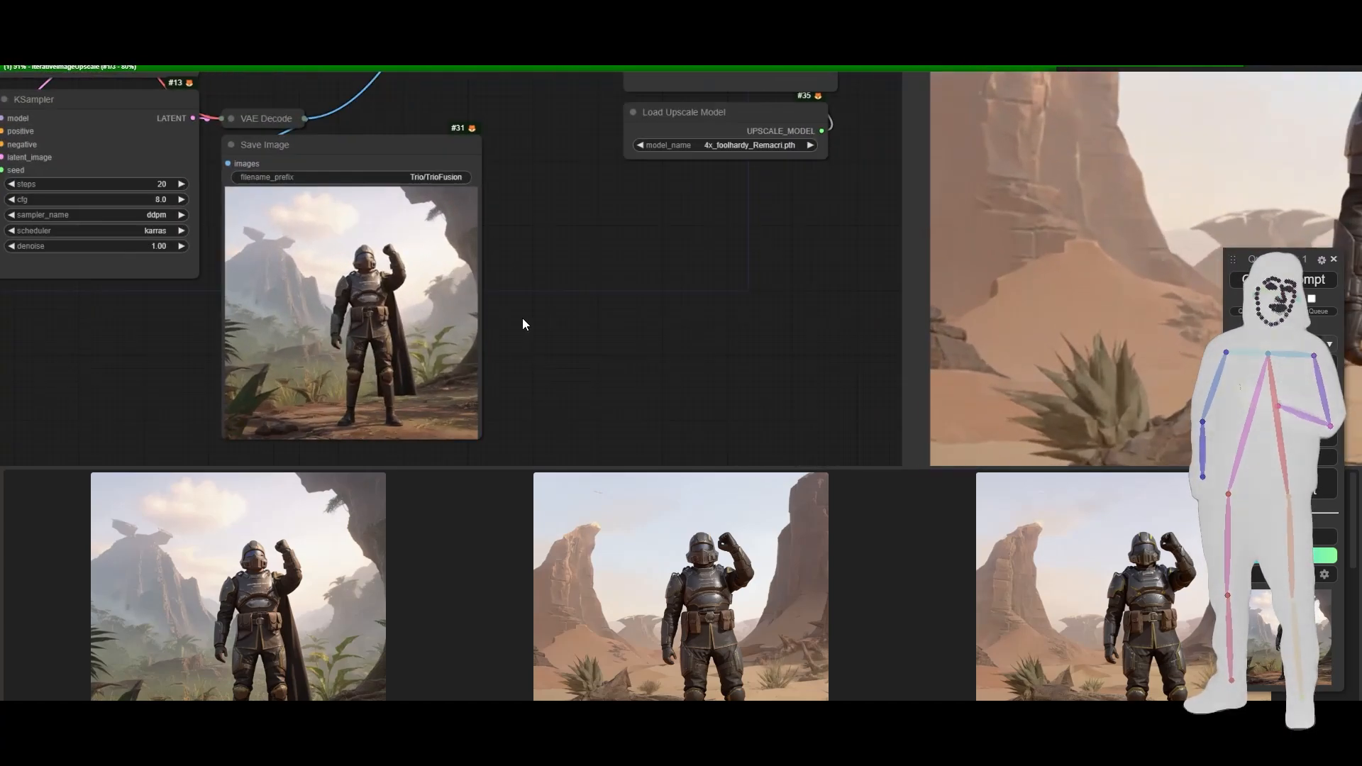
pyautogui.scroll(2, 523, 321)
pyautogui.moveTo(523, 321); pyautogui.dragTo(694, 312)
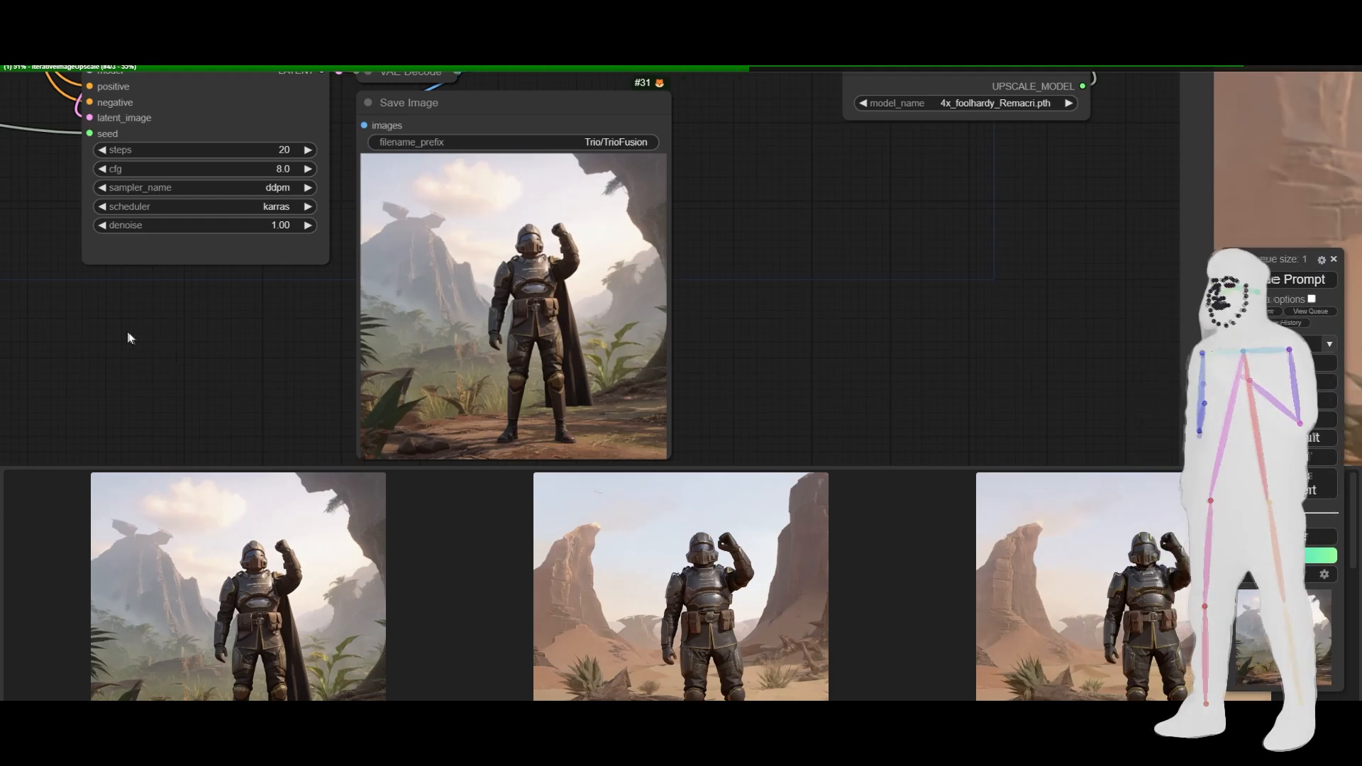
pyautogui.scroll(-5, 178, 331)
pyautogui.moveTo(554, 319); pyautogui.dragTo(465, 335)
pyautogui.scroll(-1, 351, 321)
pyautogui.scroll(-1, 437, 325)
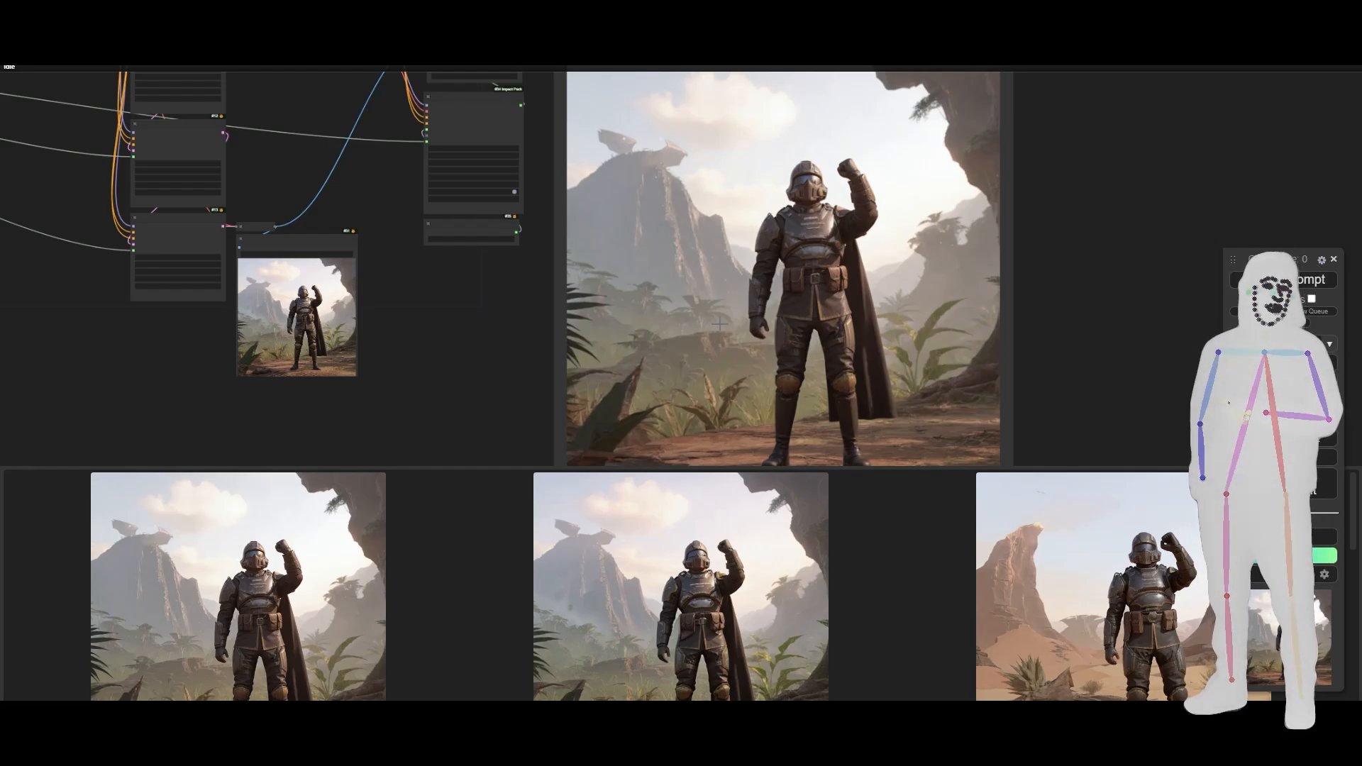
# - Set IPAdapter Tiled's weight to 1.00
pyautogui.scroll(-6, 800, 281)
pyautogui.moveTo(338, 314); pyautogui.dragTo(452, 372)
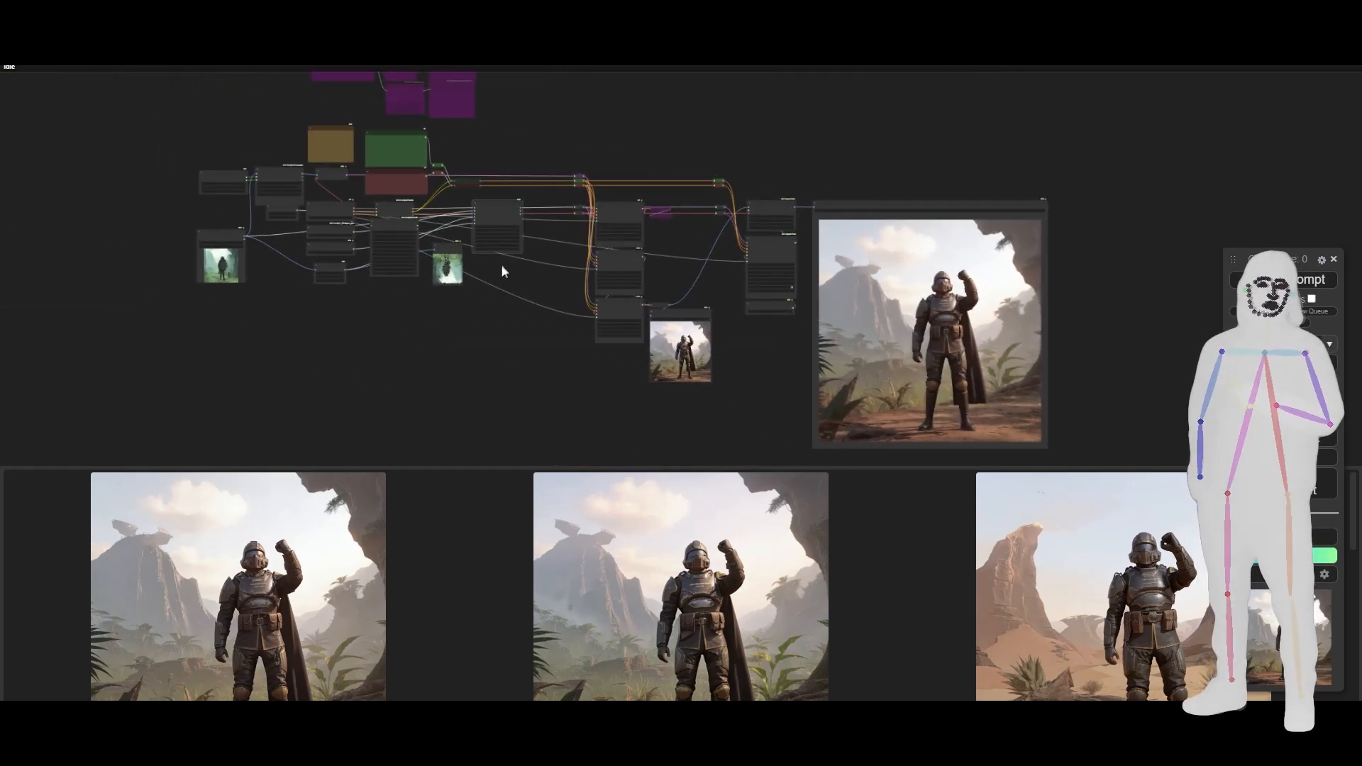
pyautogui.scroll(14, 481, 217)
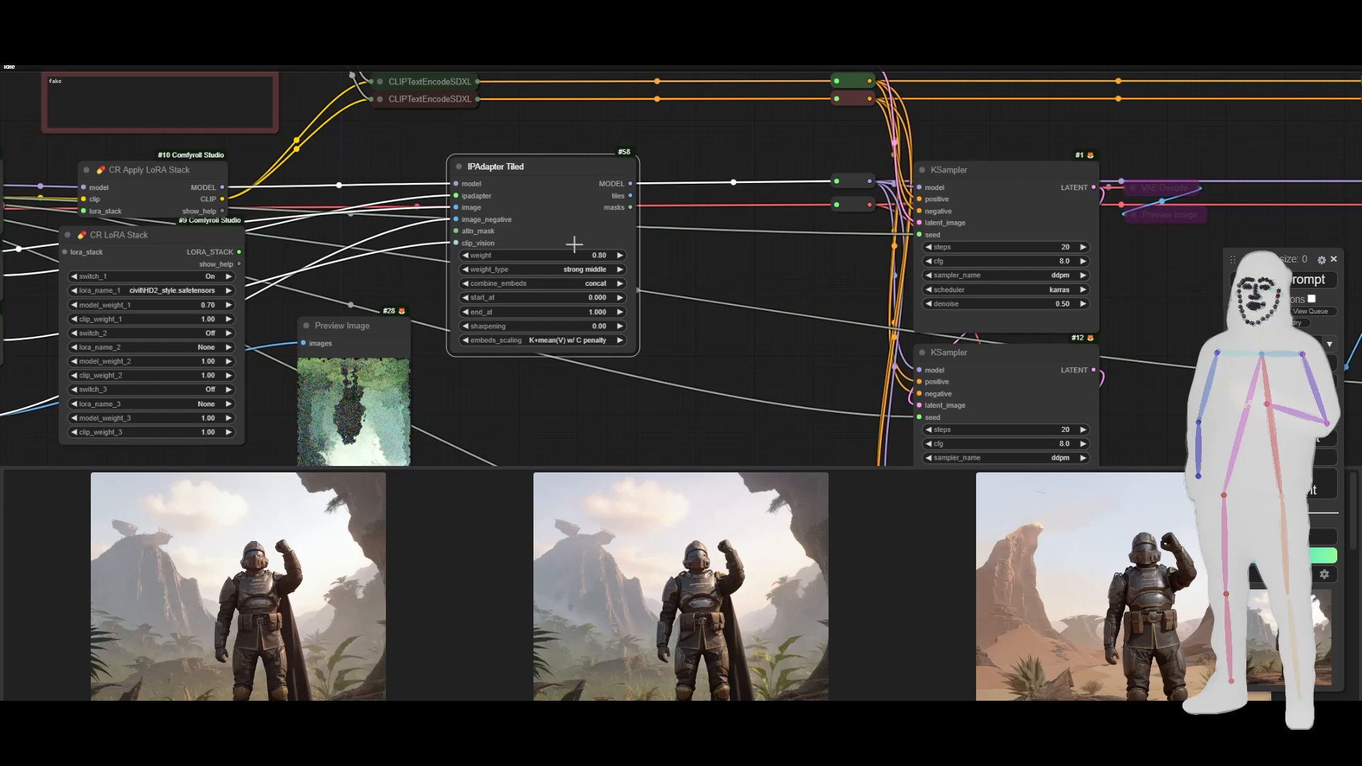
pyautogui.scroll(3, 575, 245)
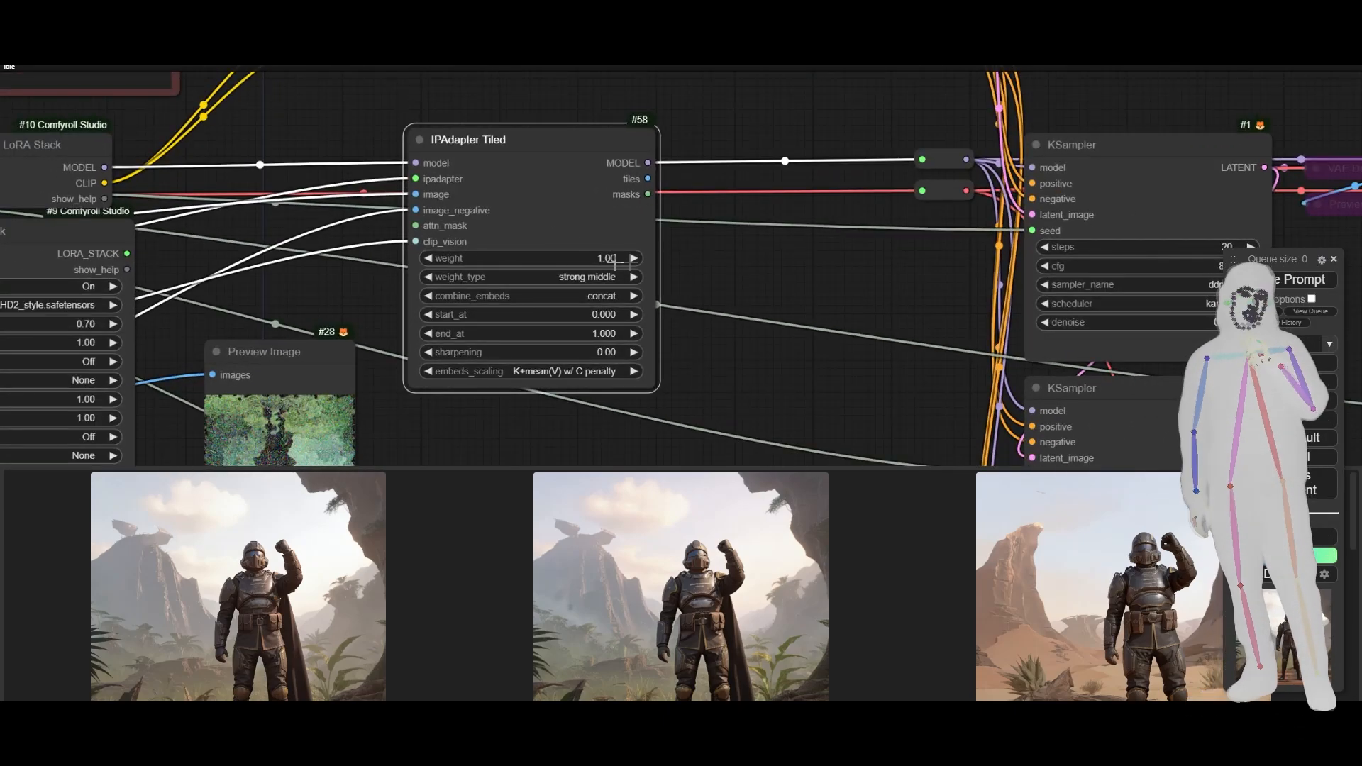
# - Queue the workflow with the new IPAdapter Tiled weight and inspect the Load Image and IPAdapter Noise nodes during the run
pyautogui.hotkey('ctrl', 'Return')
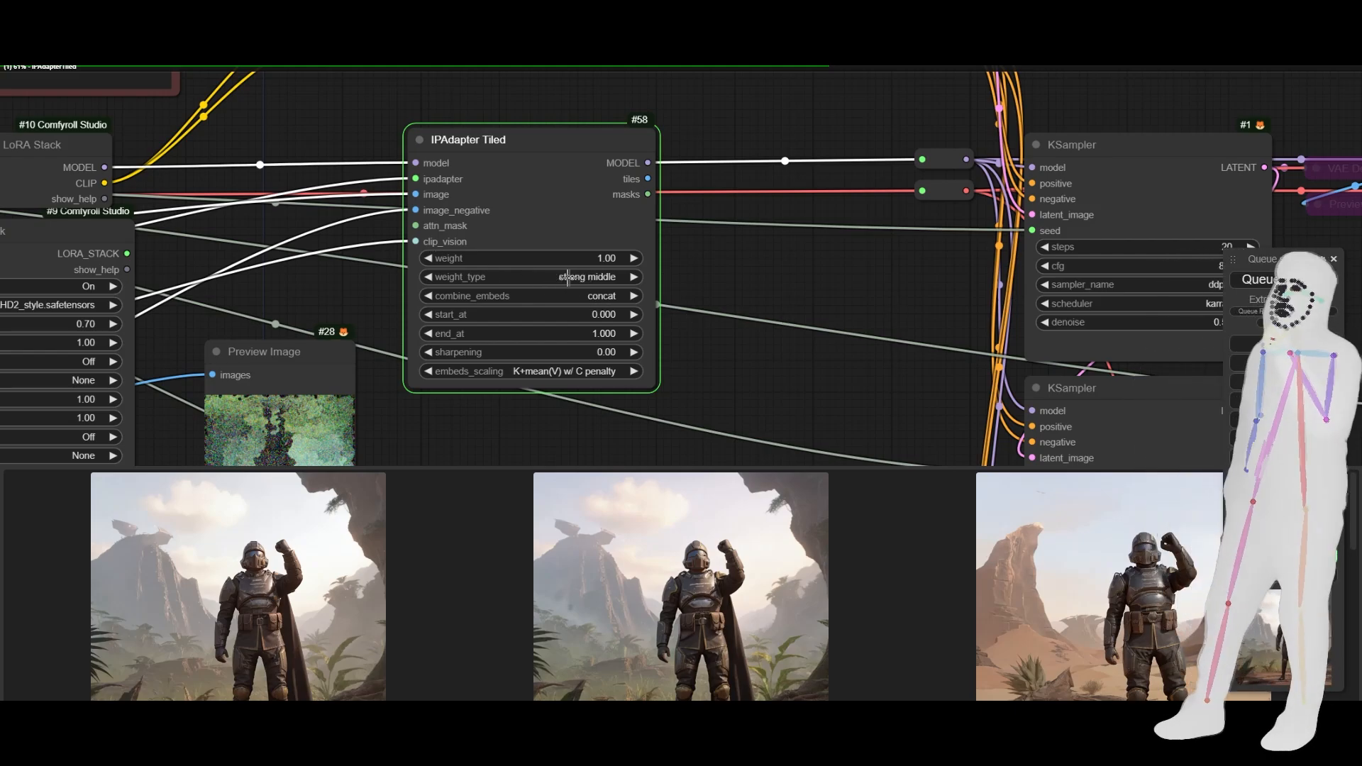
pyautogui.scroll(-12, 370, 232)
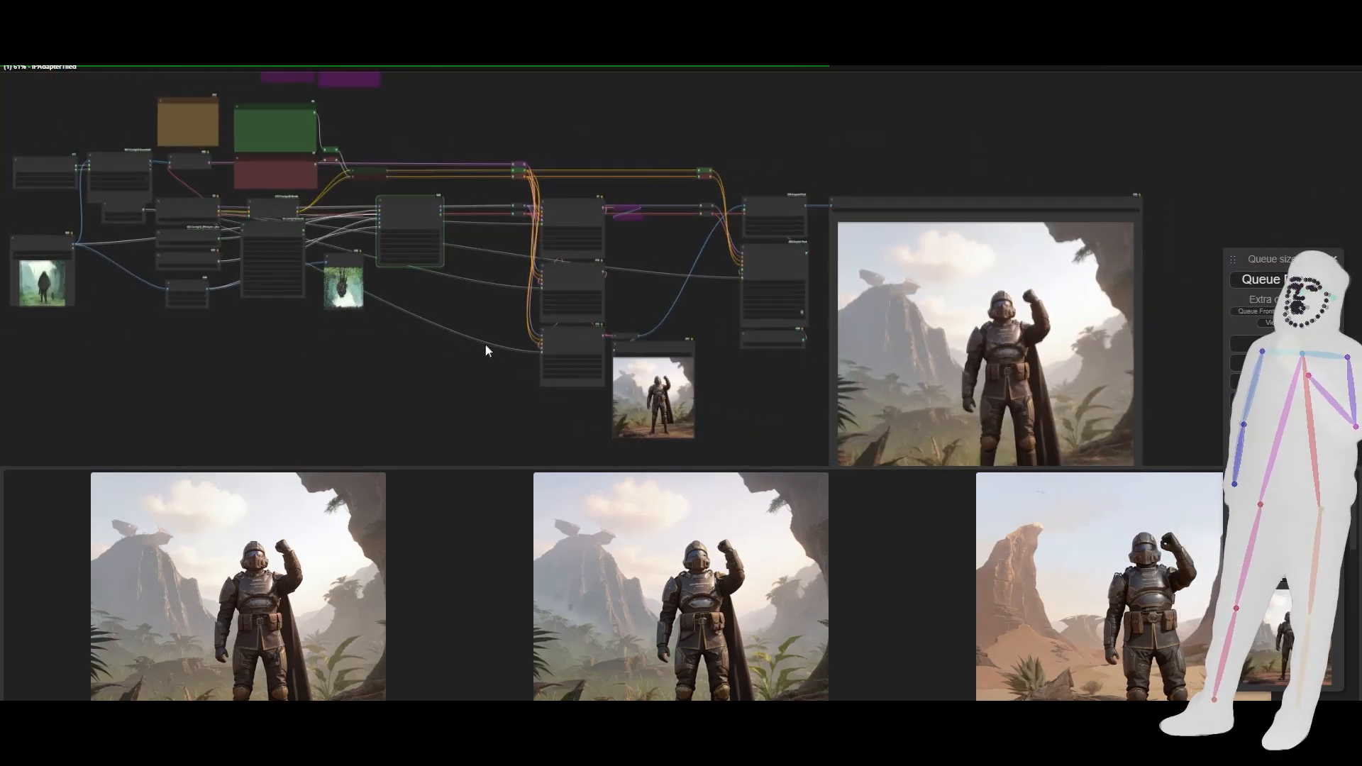
pyautogui.moveTo(486, 346)
pyautogui.mouseDown()
pyautogui.moveTo(494, 331)
pyautogui.moveTo(499, 348)
pyautogui.mouseUp()
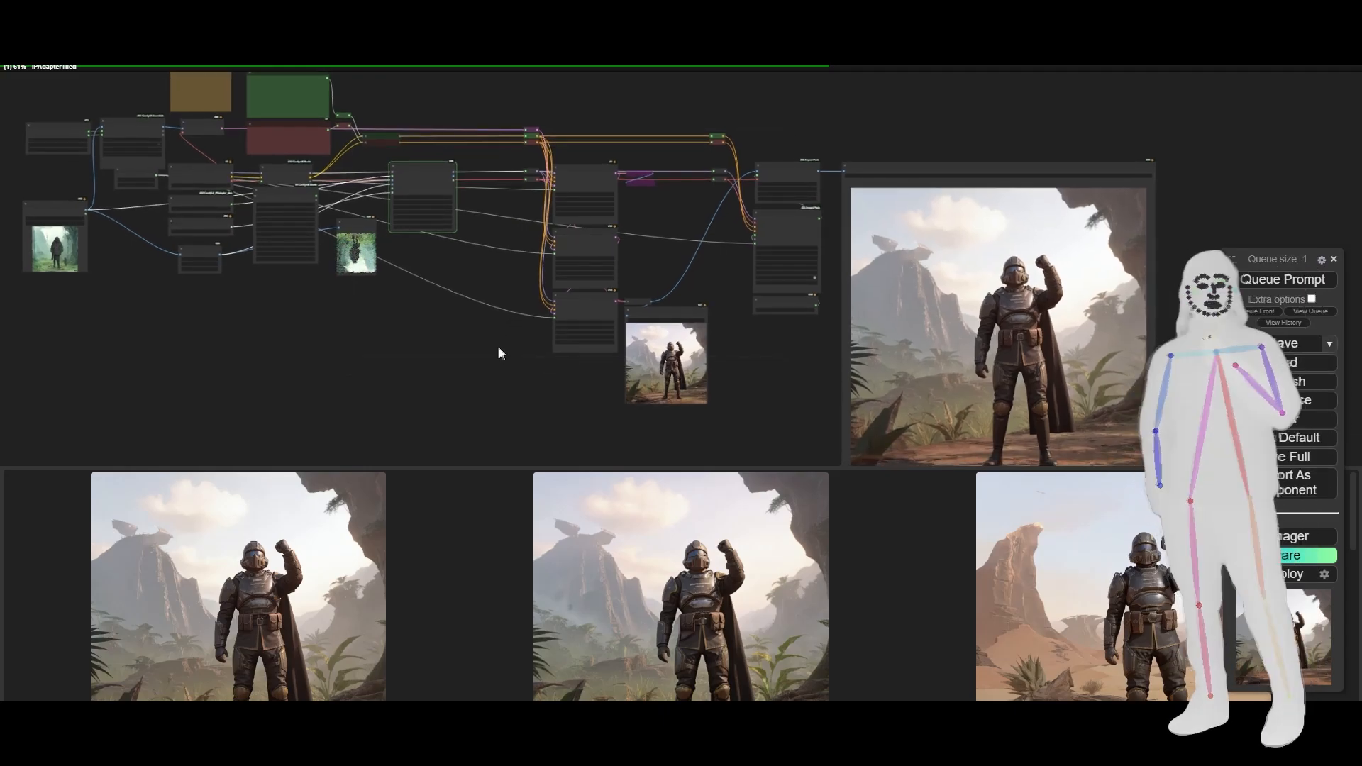
pyautogui.moveTo(206, 359); pyautogui.dragTo(369, 368)
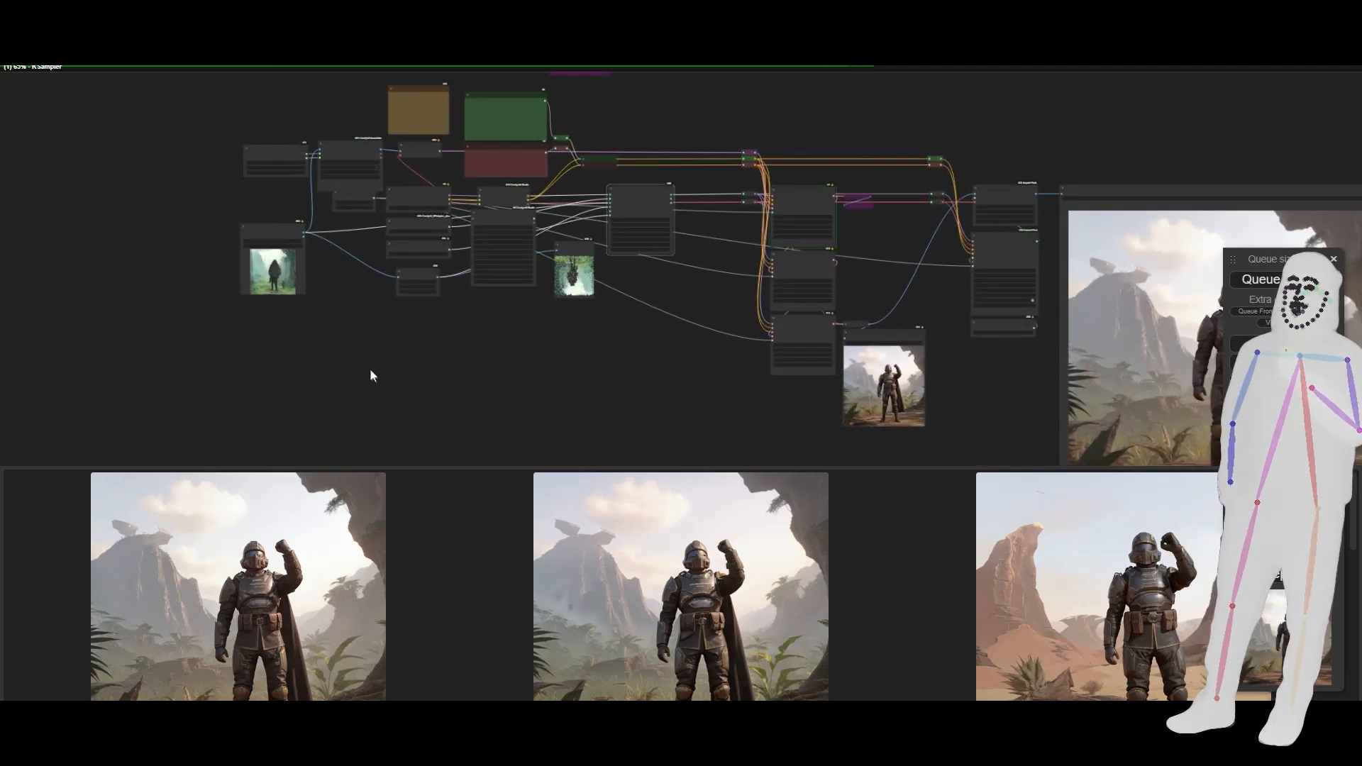
pyautogui.scroll(3, 252, 313)
pyautogui.scroll(7, 253, 313)
pyautogui.moveTo(180, 200); pyautogui.dragTo(172, 258)
pyautogui.scroll(4, 173, 258)
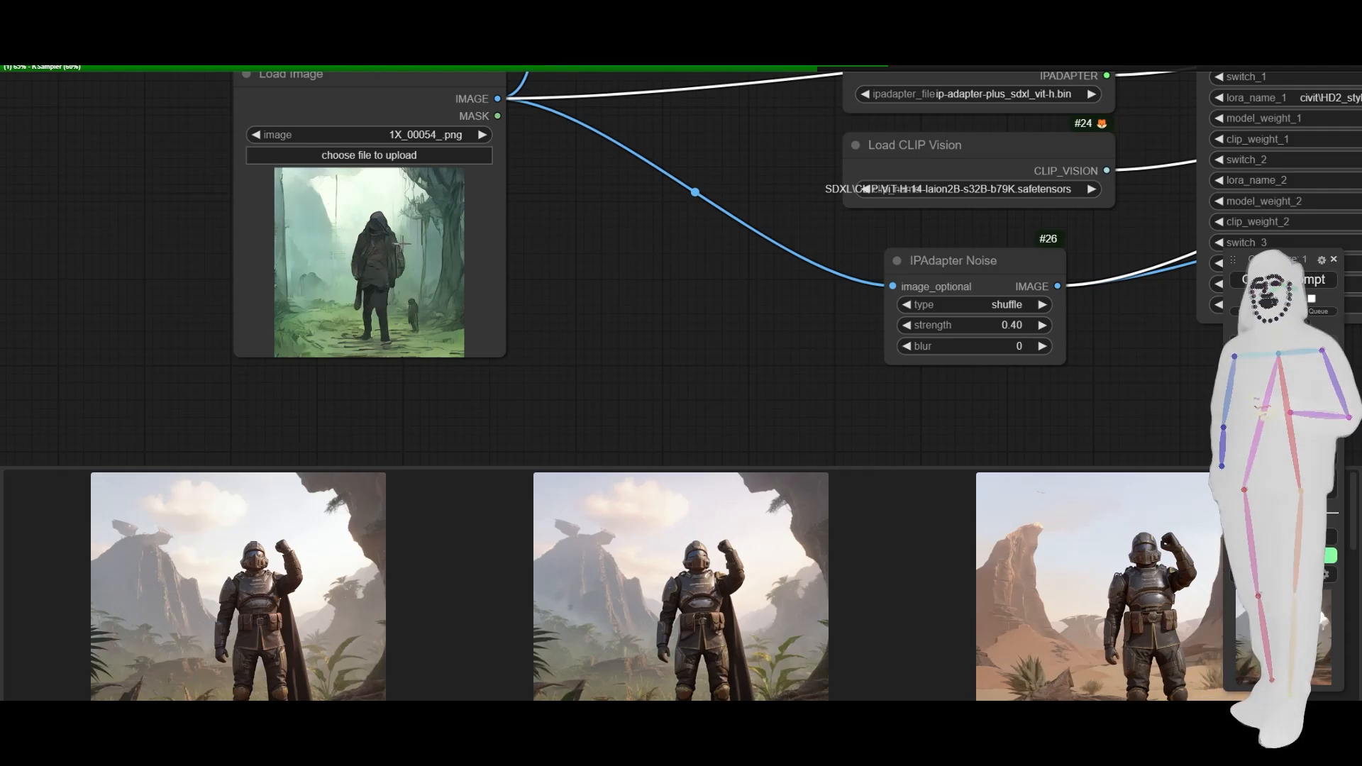
# - Examine the IPAdapter Tiled settings and the node chain from the source image to the KSamplers while the run progresses
pyautogui.scroll(-6, 188, 329)
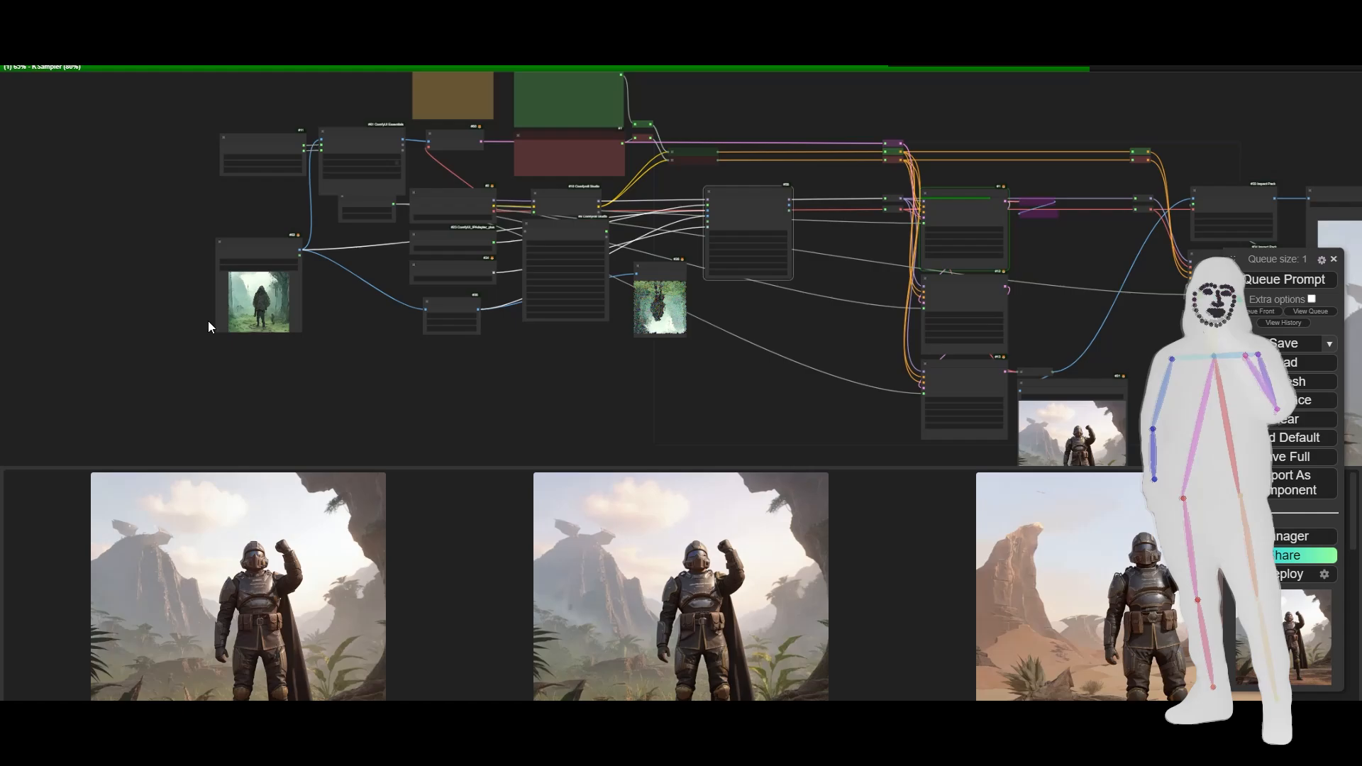
pyautogui.moveTo(536, 377); pyautogui.dragTo(171, 383)
pyautogui.scroll(5, 328, 283)
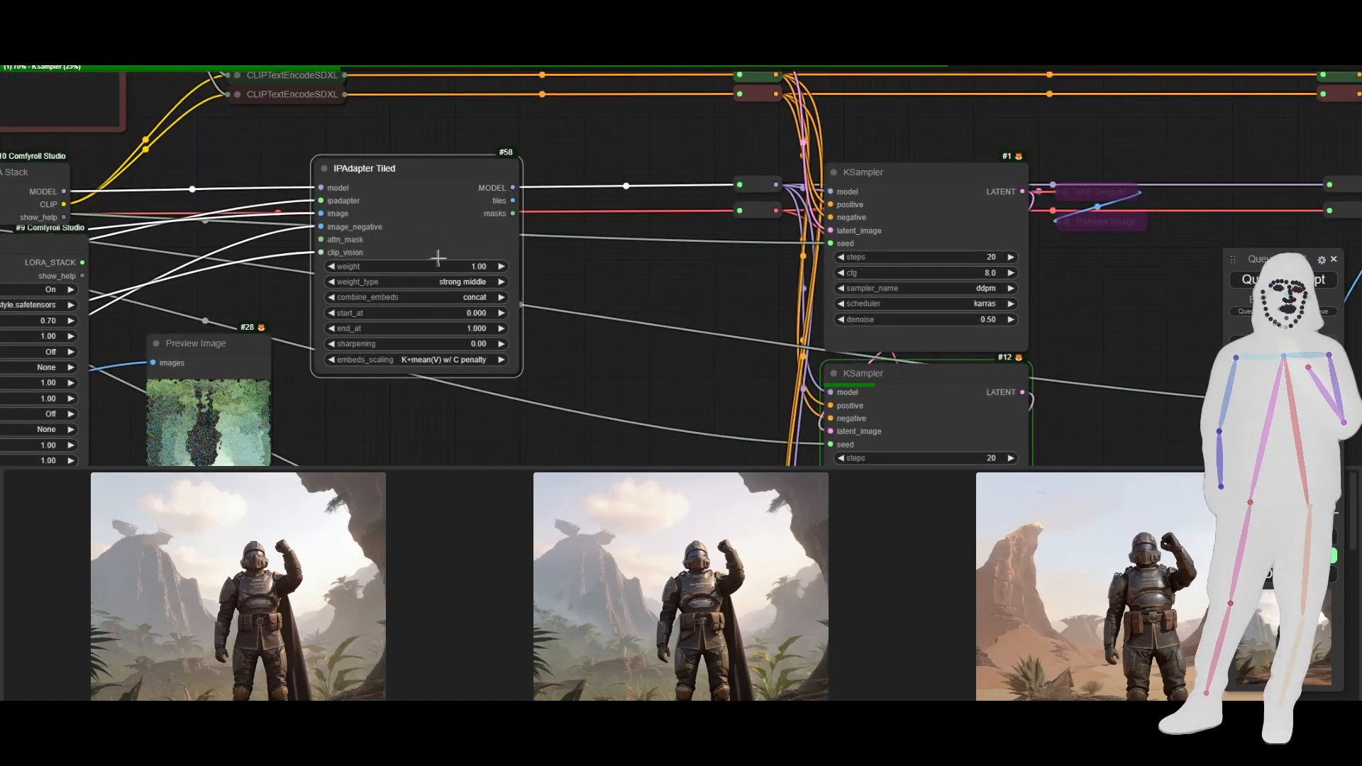
pyautogui.scroll(-13, 241, 236)
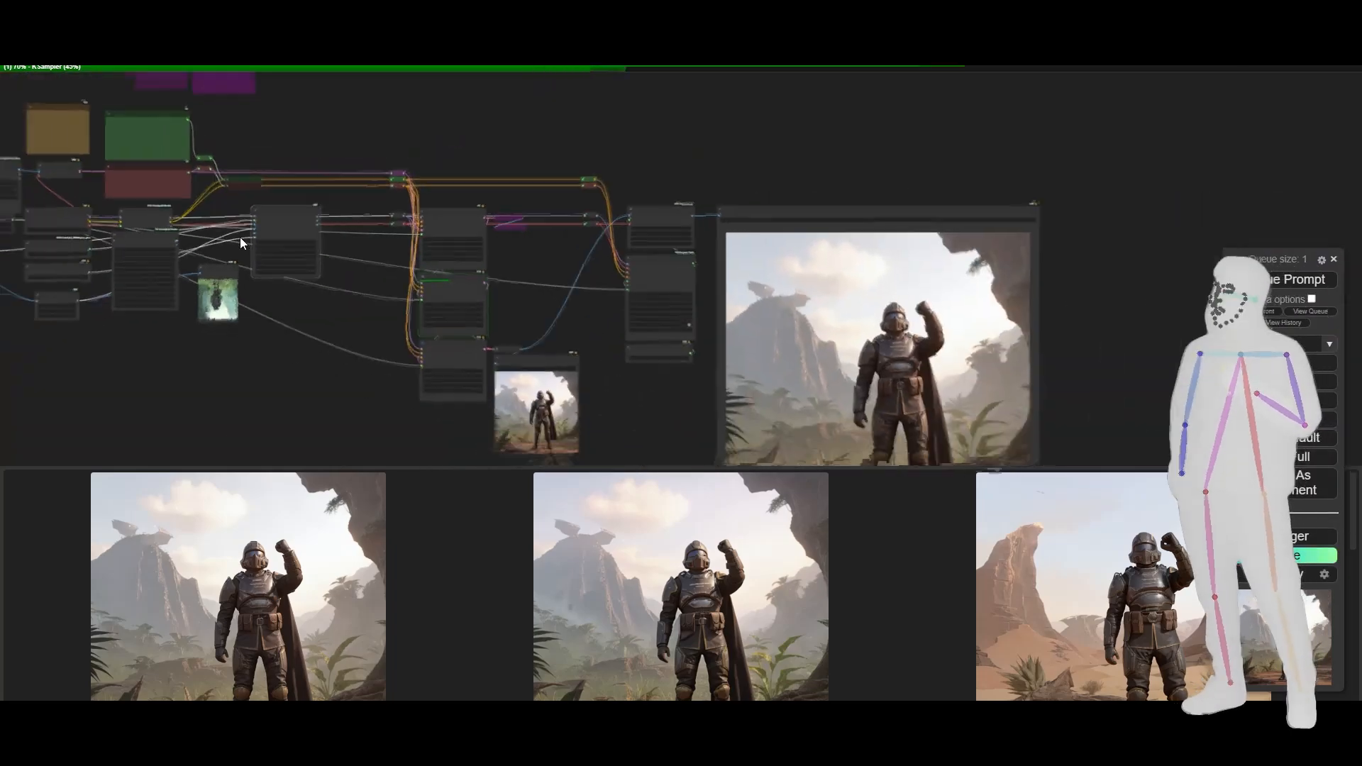
pyautogui.moveTo(153, 359); pyautogui.dragTo(346, 349)
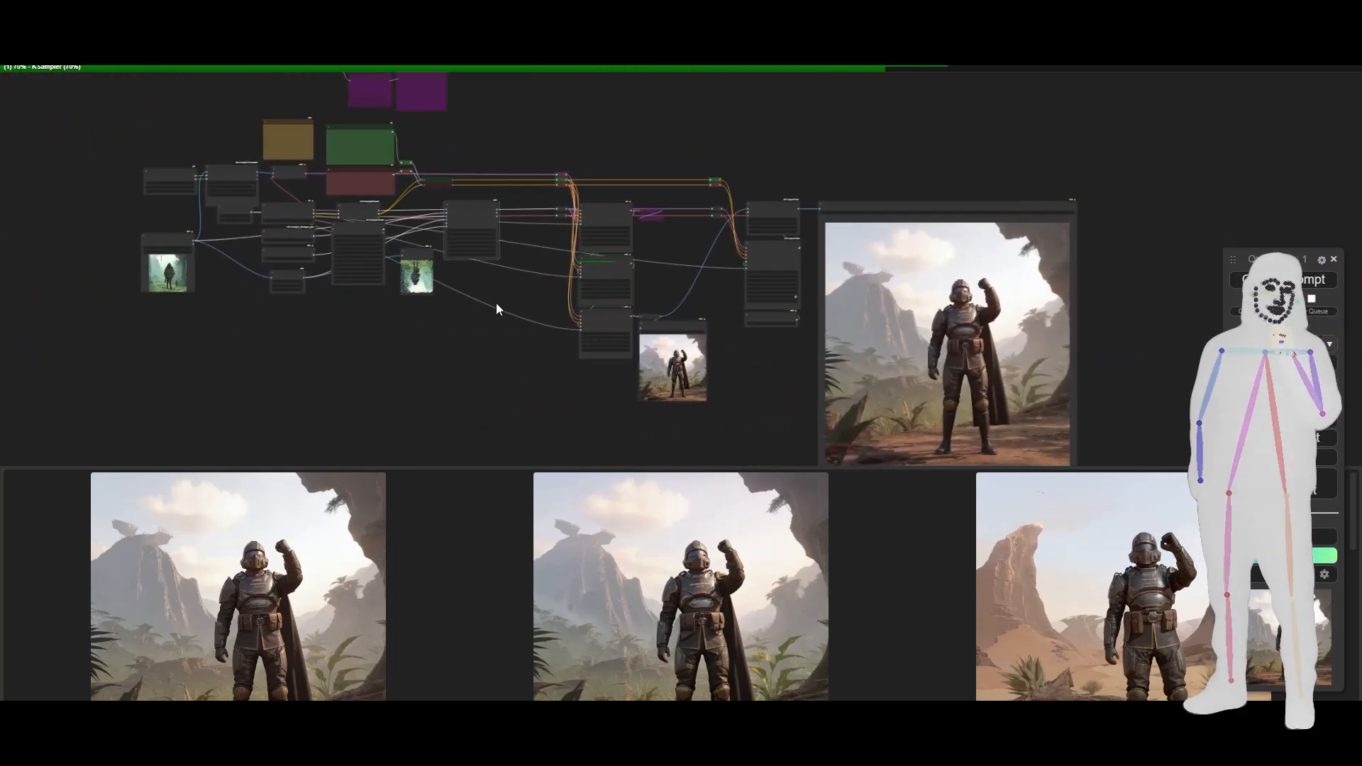
pyautogui.moveTo(496, 302); pyautogui.dragTo(432, 305)
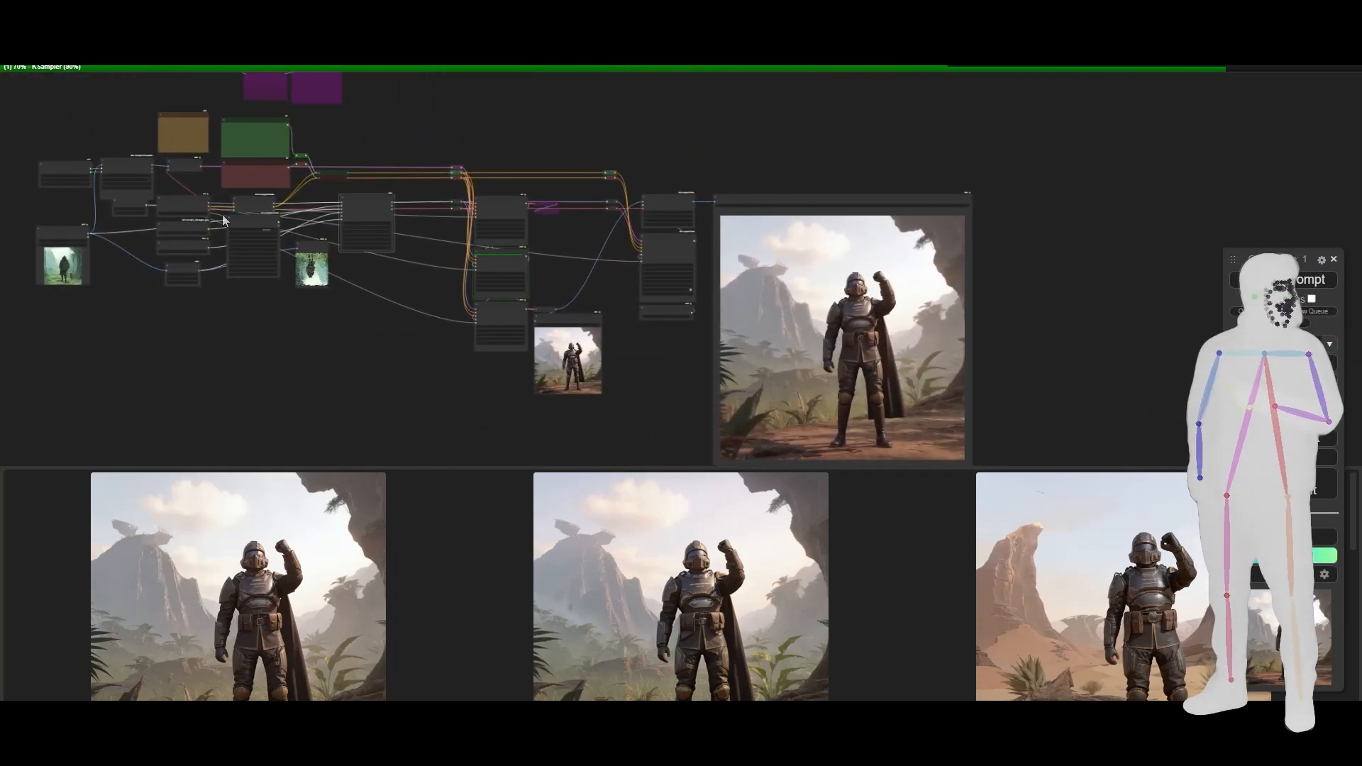
pyautogui.scroll(-1, 228, 205)
pyautogui.scroll(6, 228, 205)
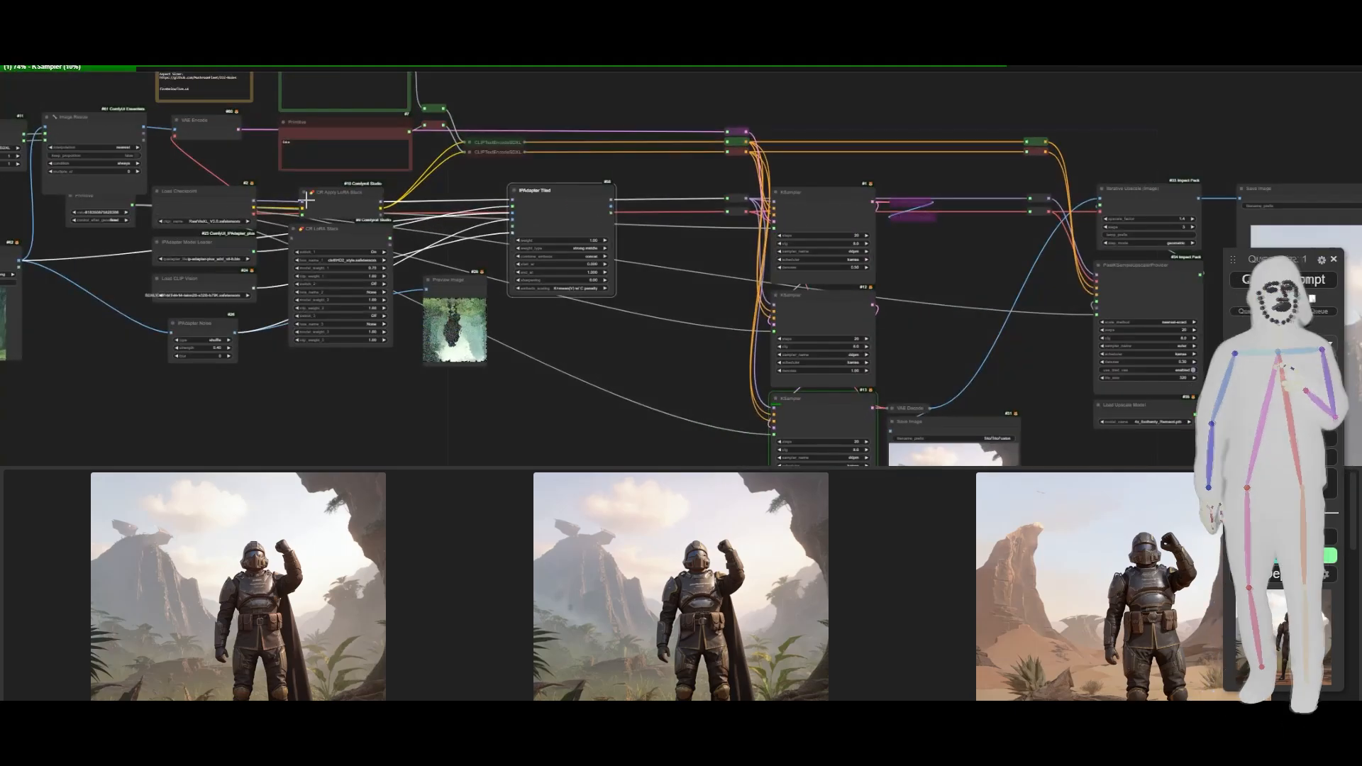
pyautogui.scroll(-4, 398, 389)
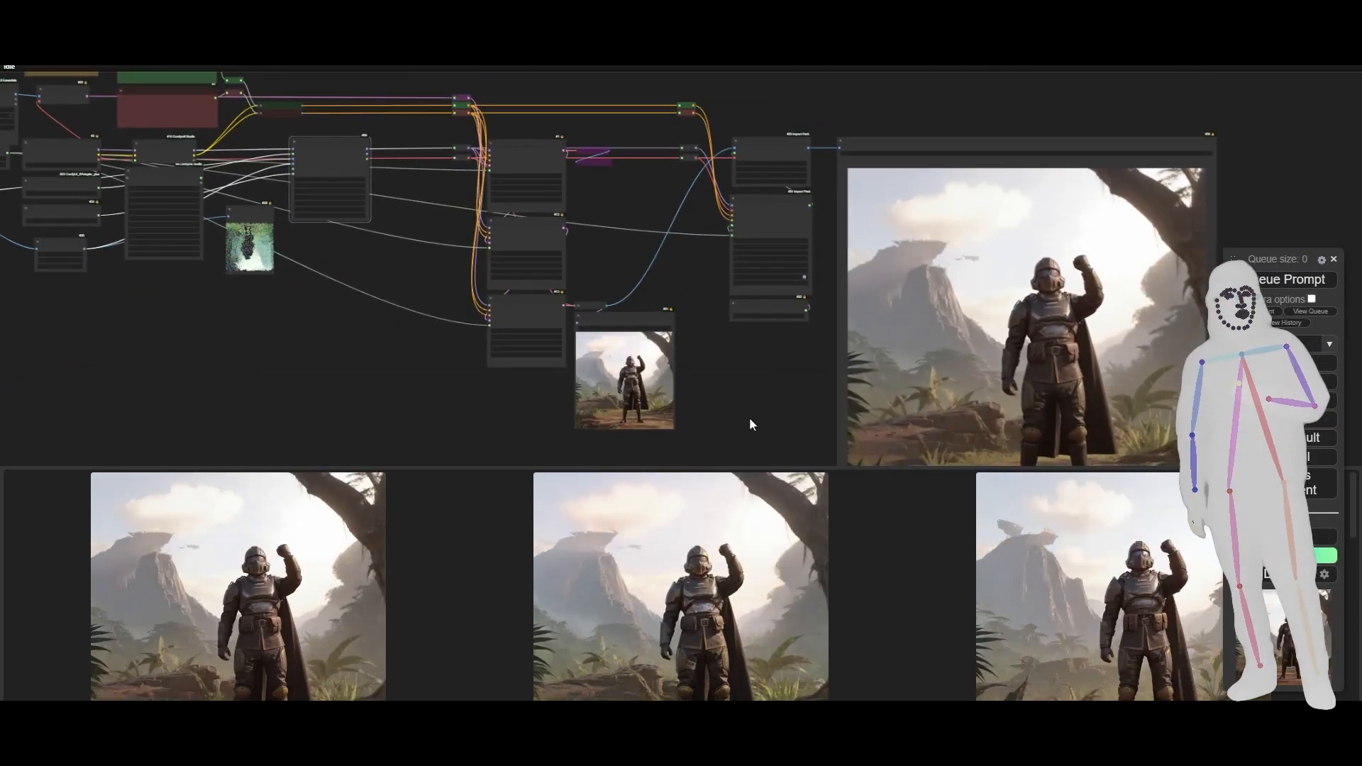
# - Examine the upscaled jungle soldier image from the finished run, both close up and alongside the whole workflow
pyautogui.moveTo(749, 417); pyautogui.dragTo(476, 394)
pyautogui.scroll(4, 754, 365)
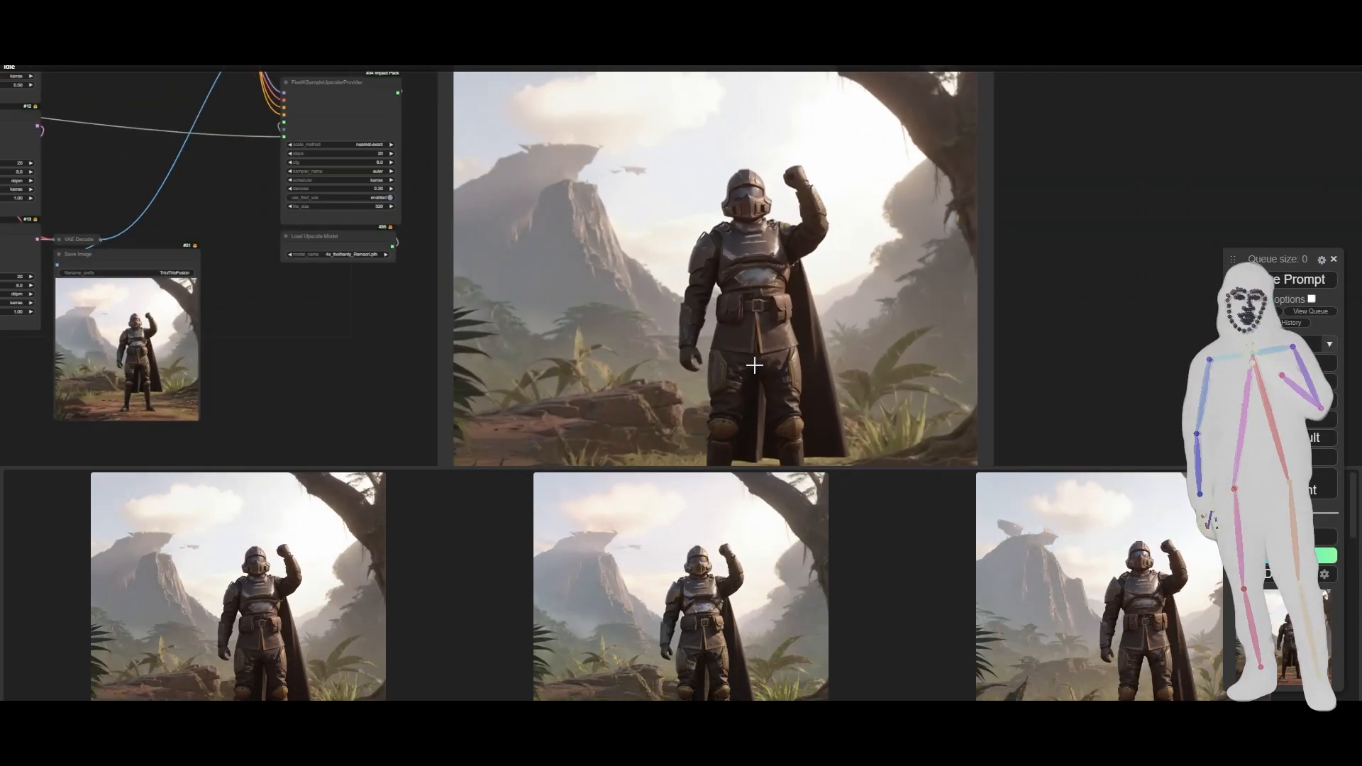
pyautogui.scroll(4, 754, 351)
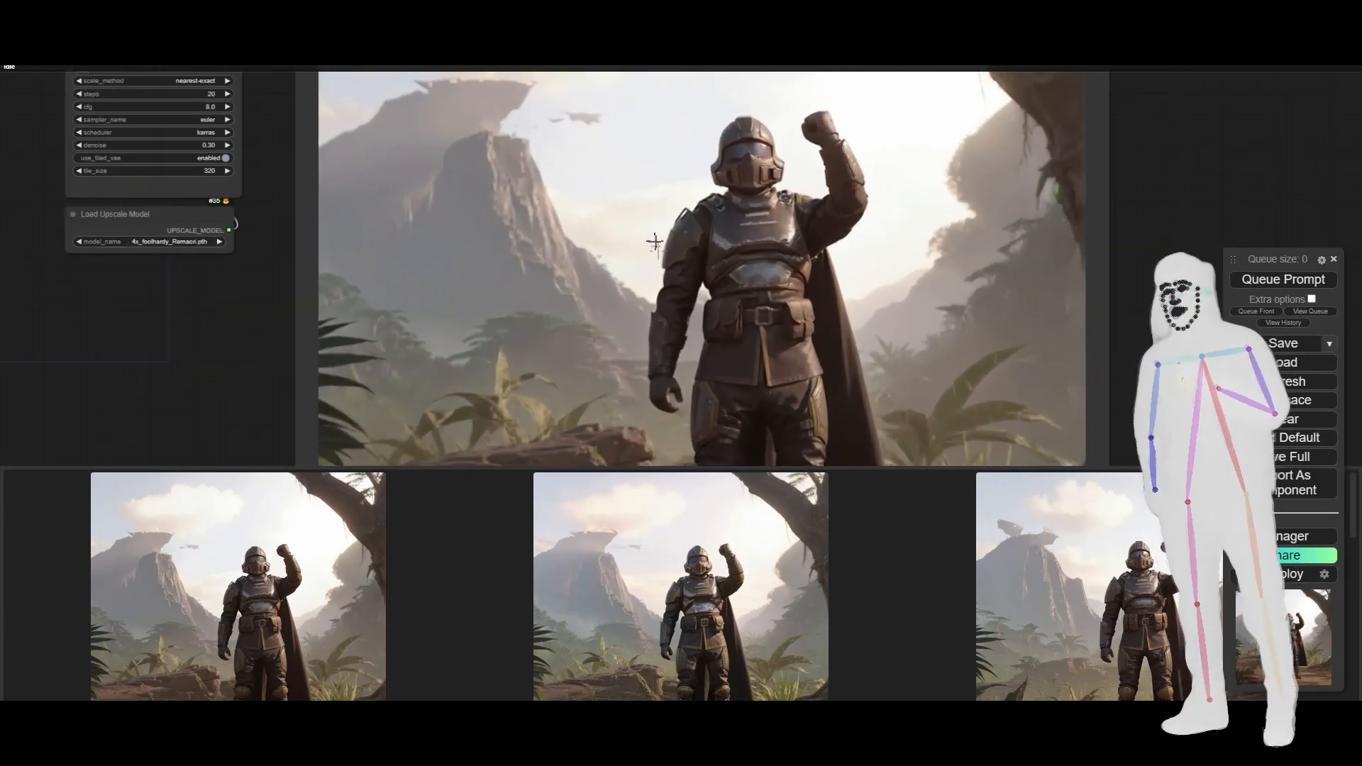
pyautogui.scroll(-5, 828, 324)
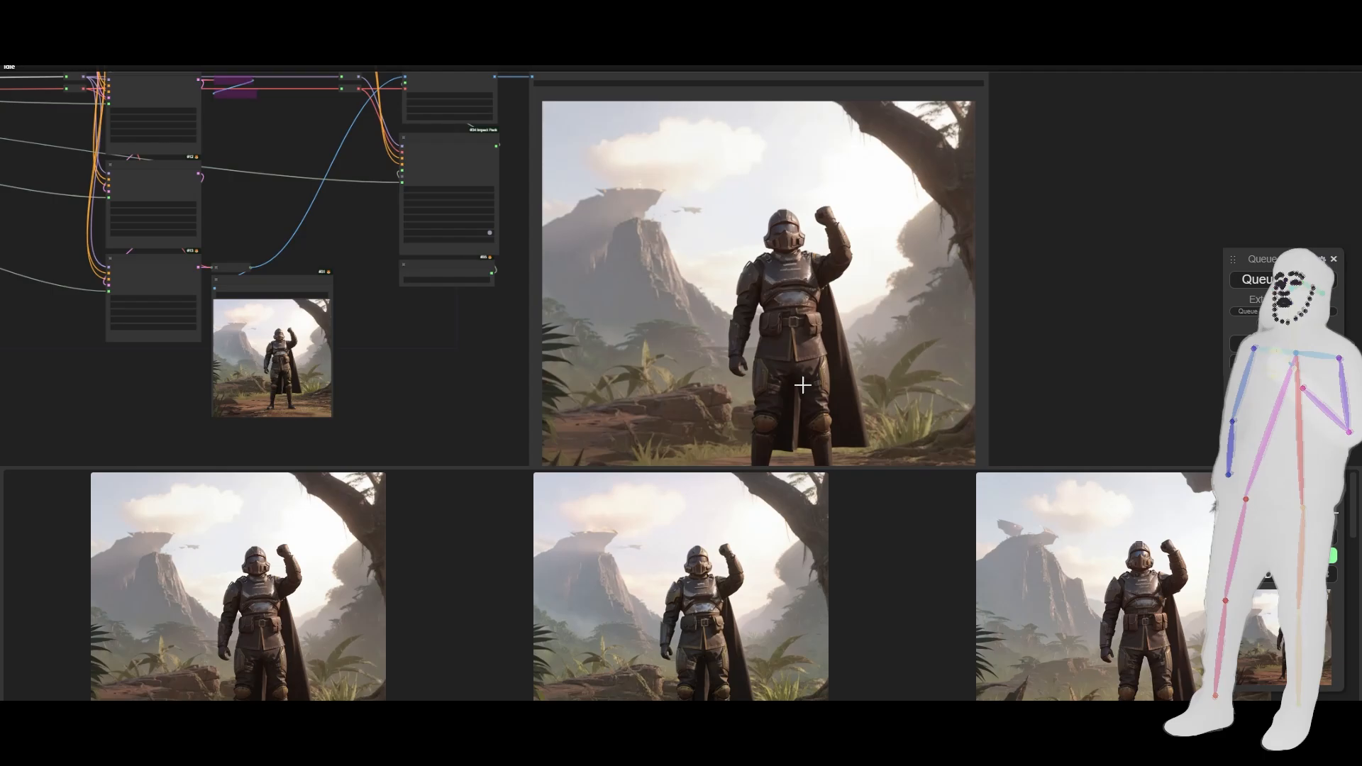
pyautogui.moveTo(1036, 356); pyautogui.dragTo(1079, 313)
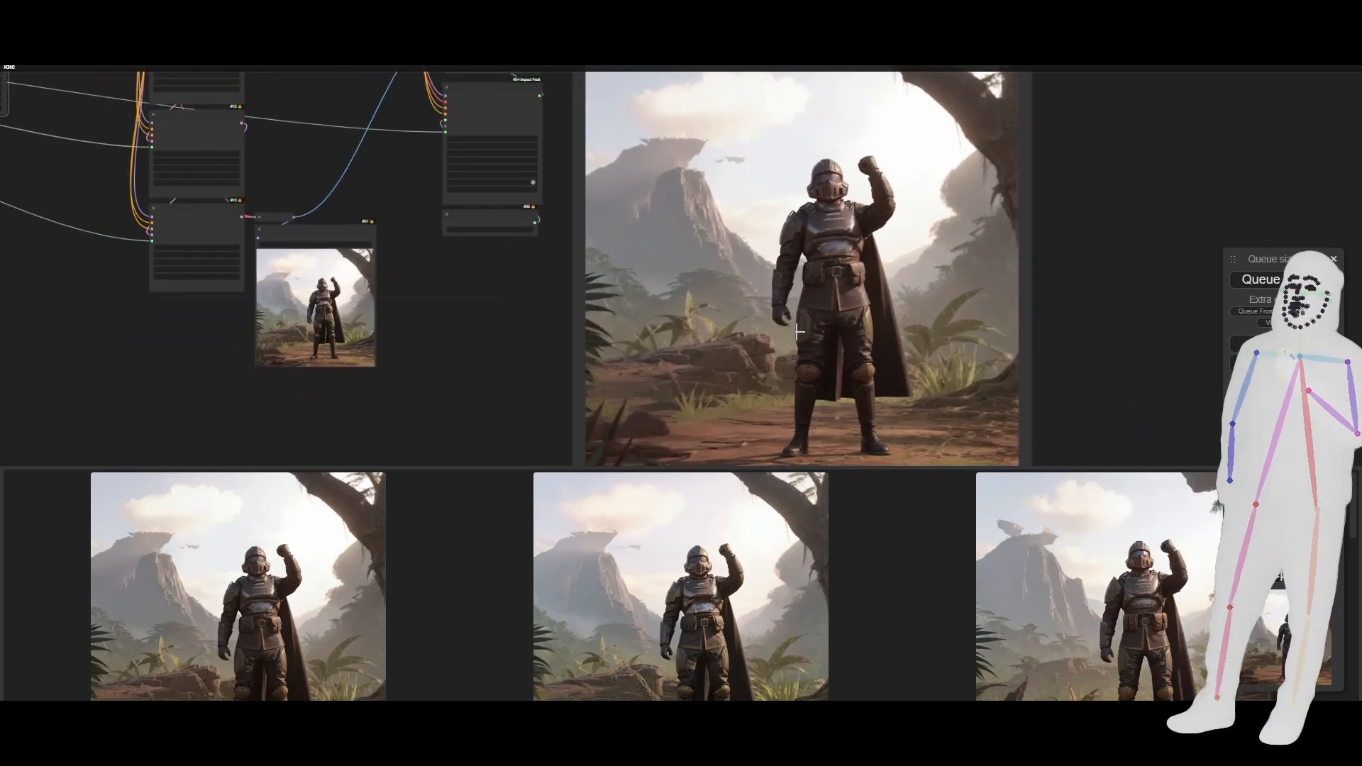
pyautogui.scroll(-2, 824, 445)
pyautogui.scroll(5, 824, 445)
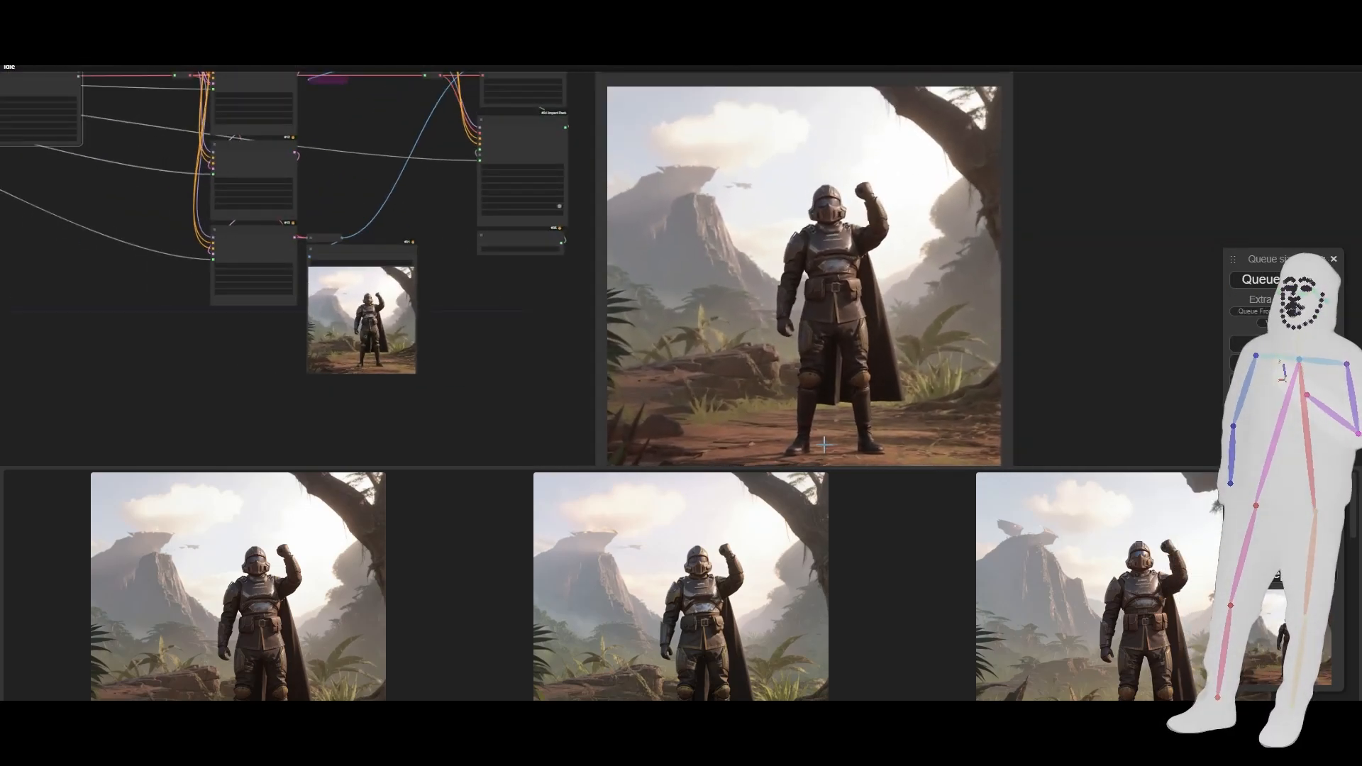
pyautogui.scroll(2, 823, 445)
pyautogui.scroll(-5, 844, 386)
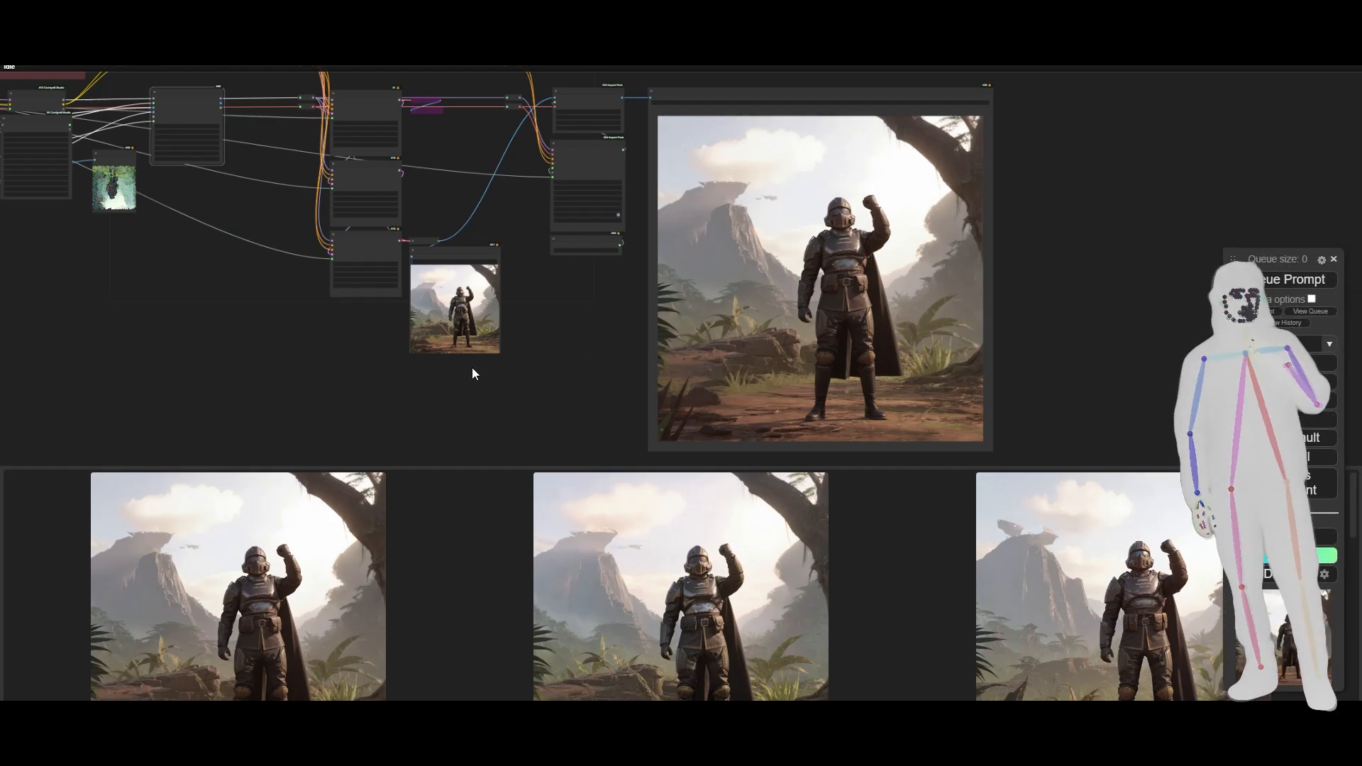
pyautogui.moveTo(232, 327); pyautogui.dragTo(532, 345)
pyautogui.scroll(-5, 474, 328)
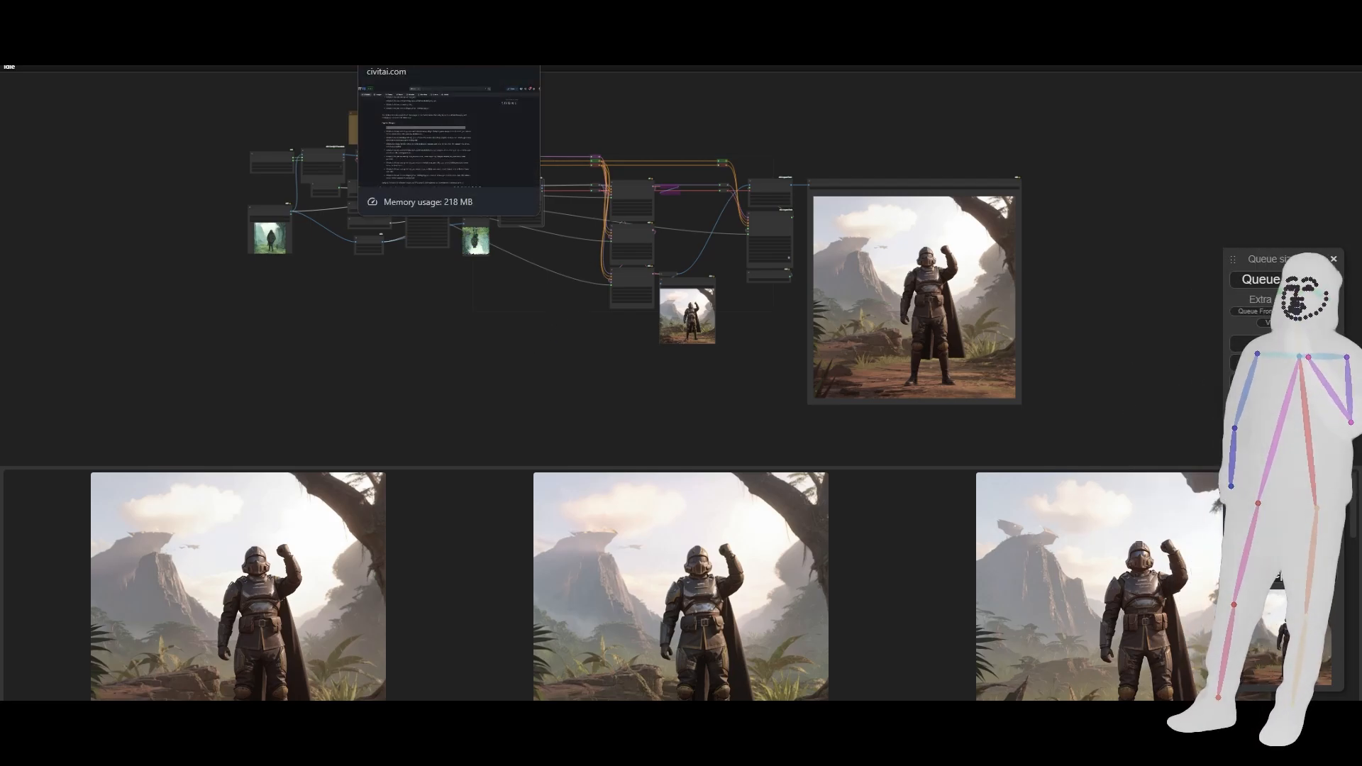
# - Switch to the Trio - TripleLatents model page on Civitai, show its v7-Pack version, and leave full-screen view
pyautogui.click(333, 32)
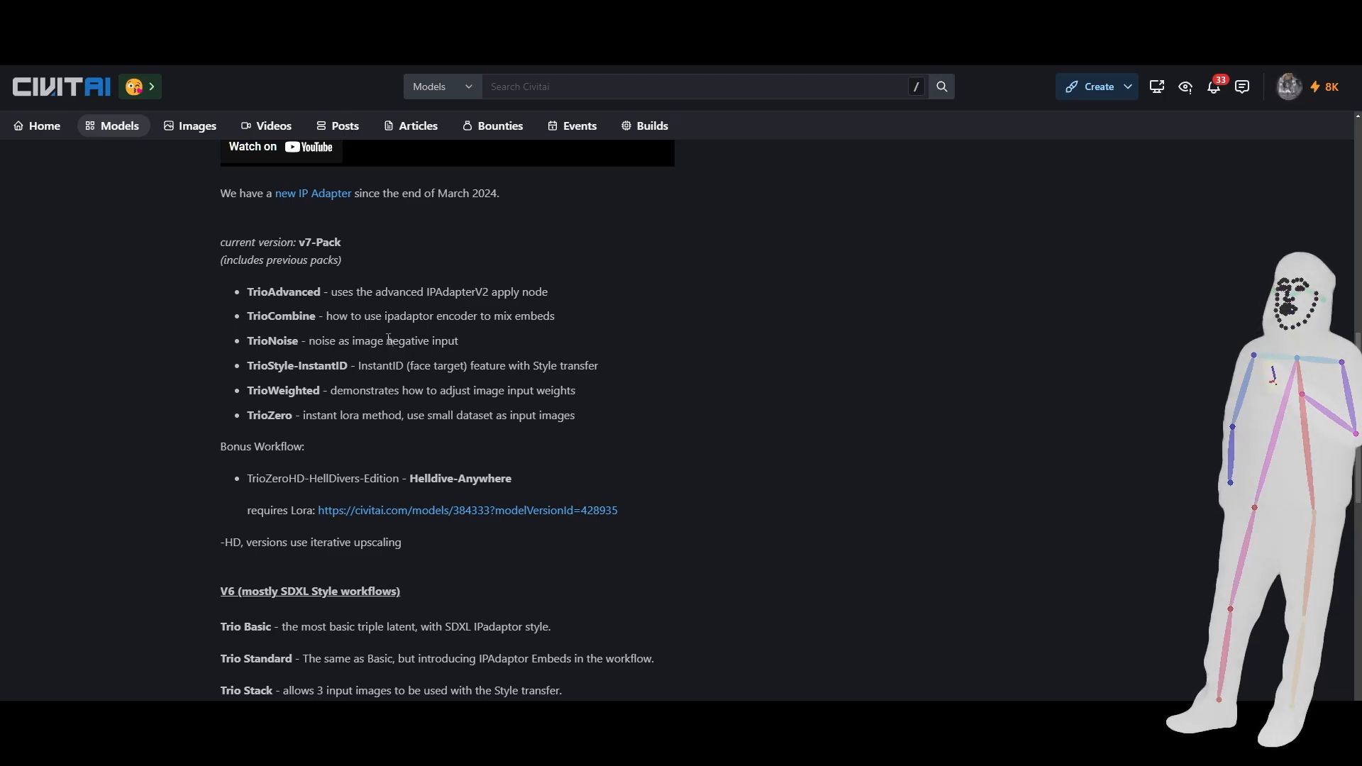
pyautogui.scroll(2, 369, 387)
pyautogui.scroll(7, 368, 387)
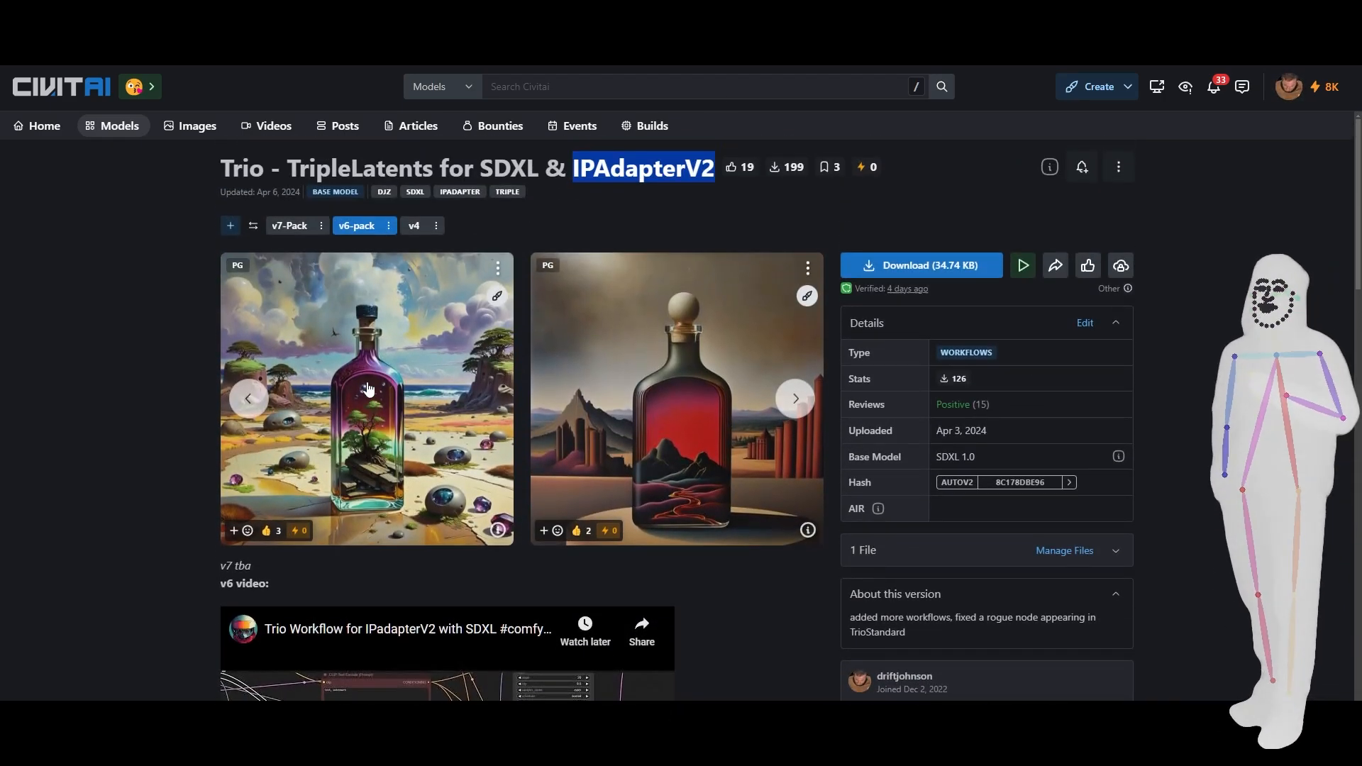
pyautogui.click(297, 226)
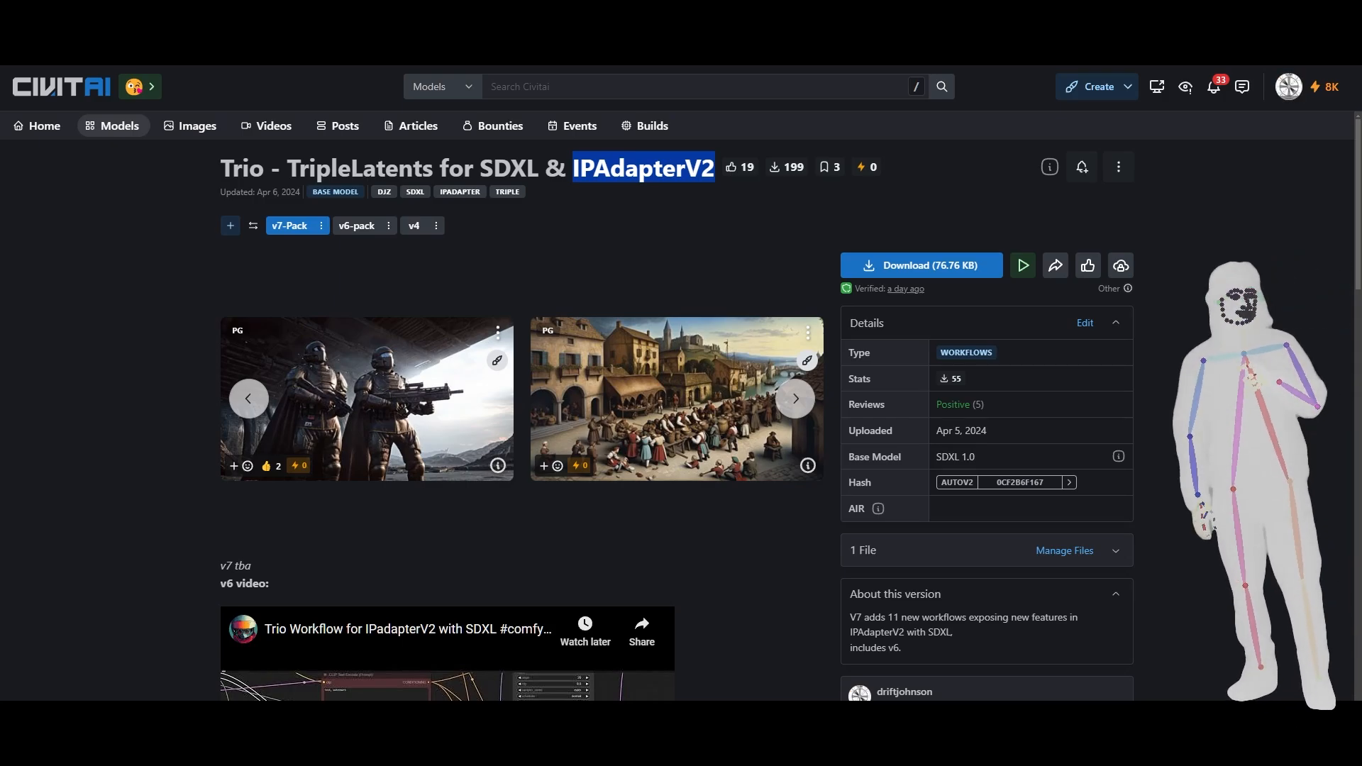
pyautogui.press('F11')
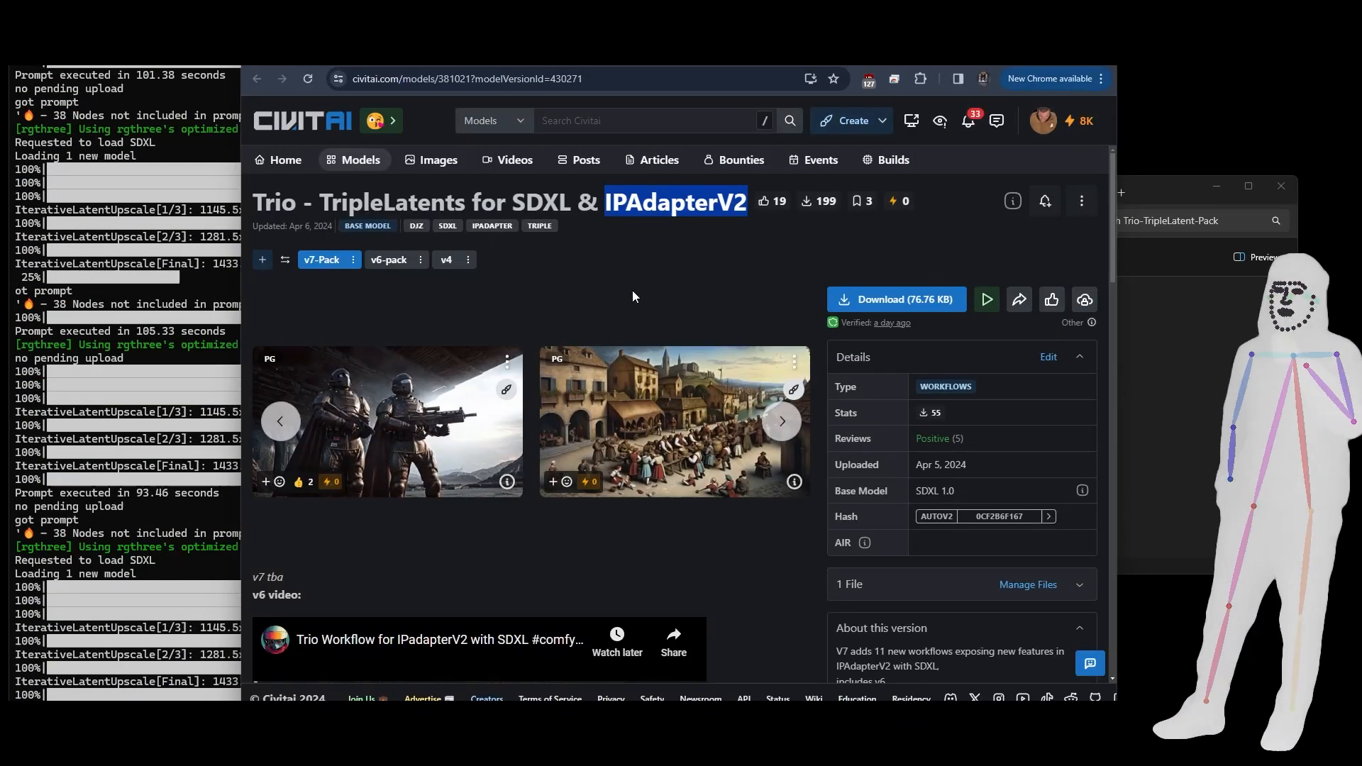